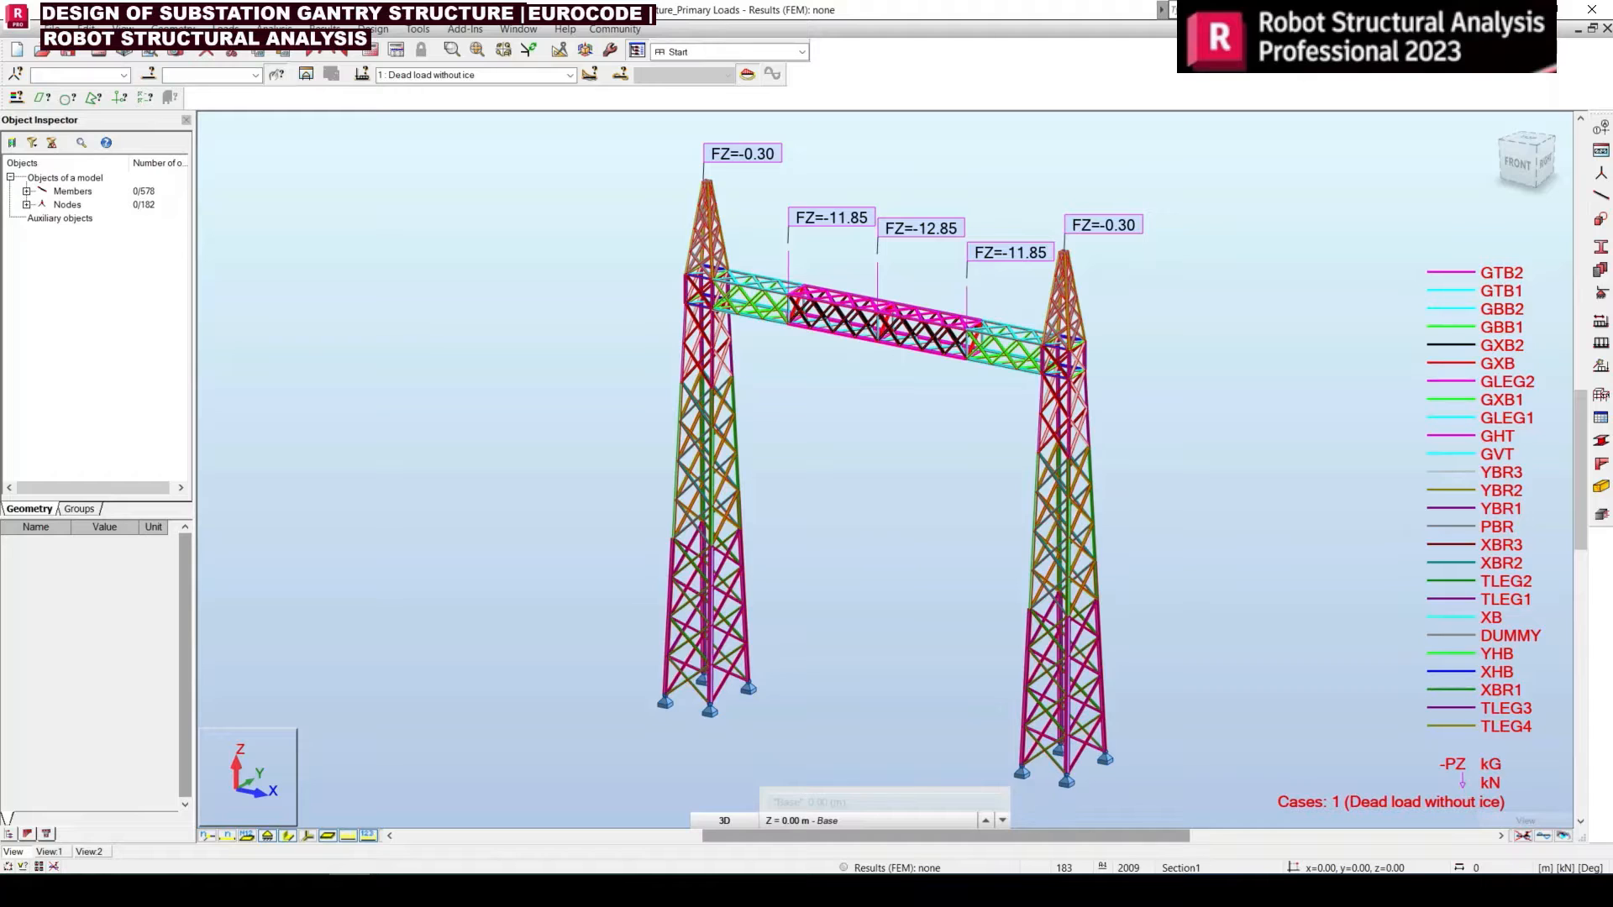
left_click(220, 28)
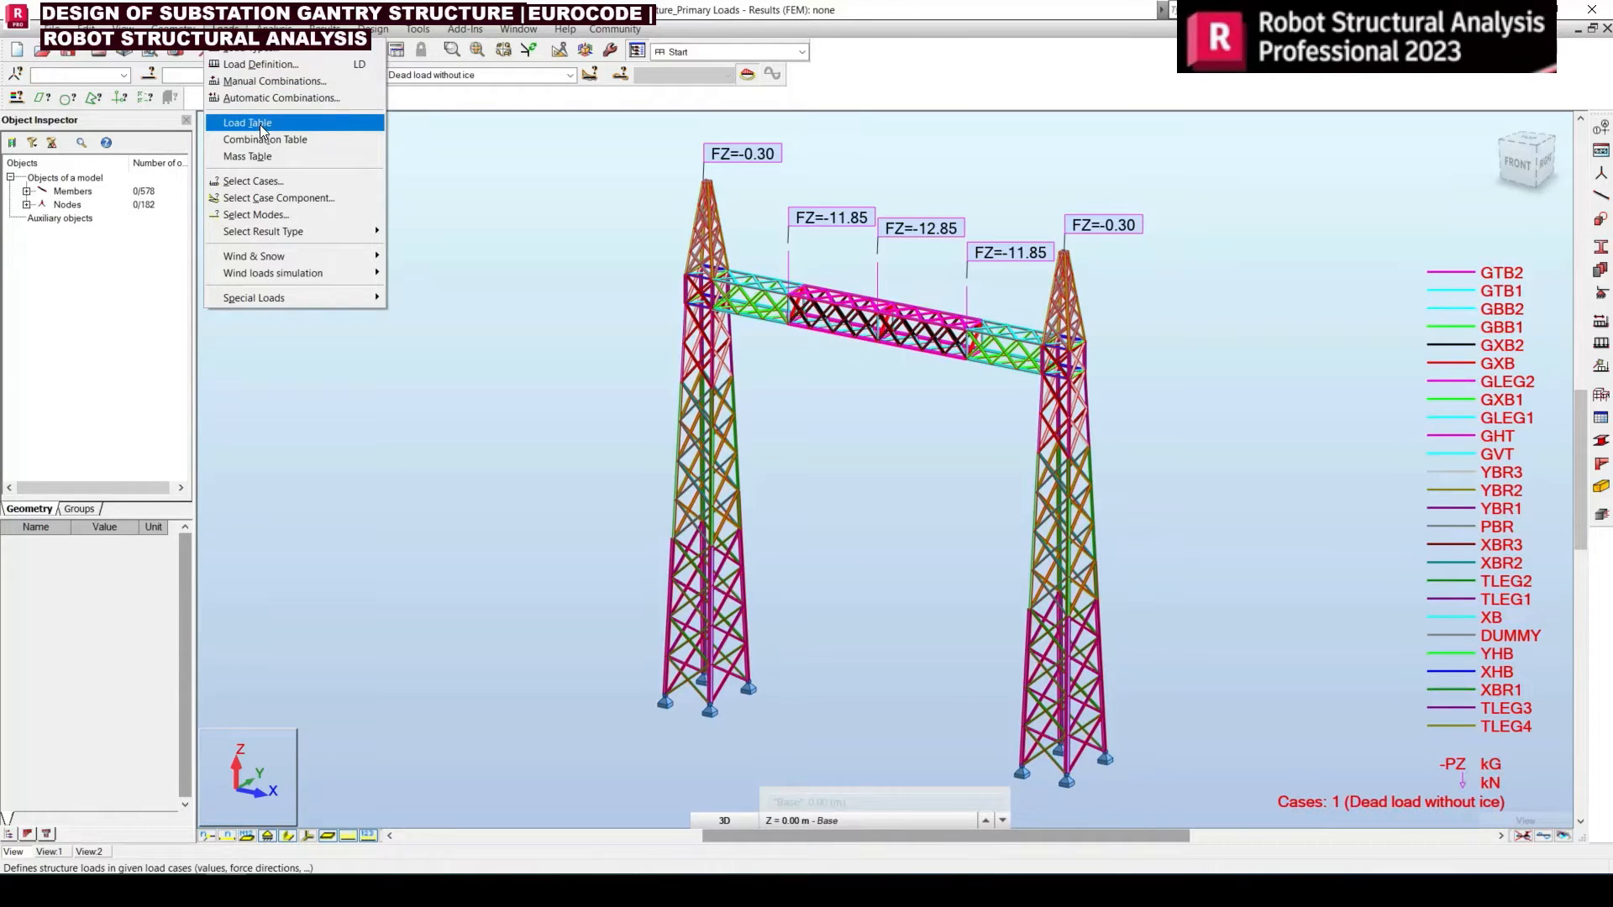
left_click(269, 80)
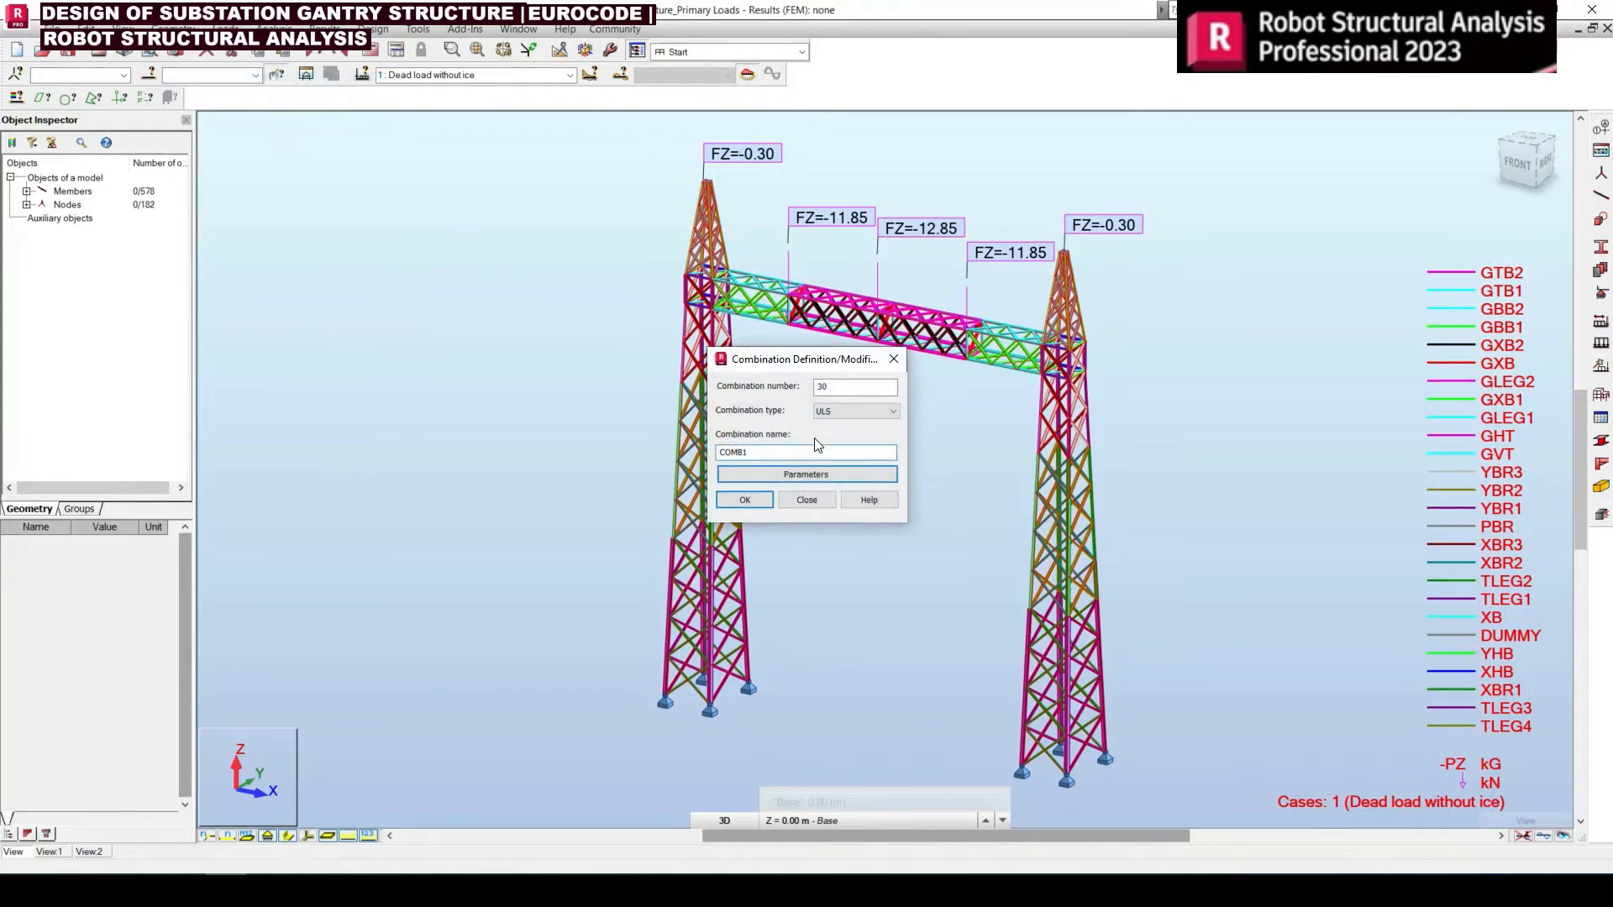
left_click(892, 360)
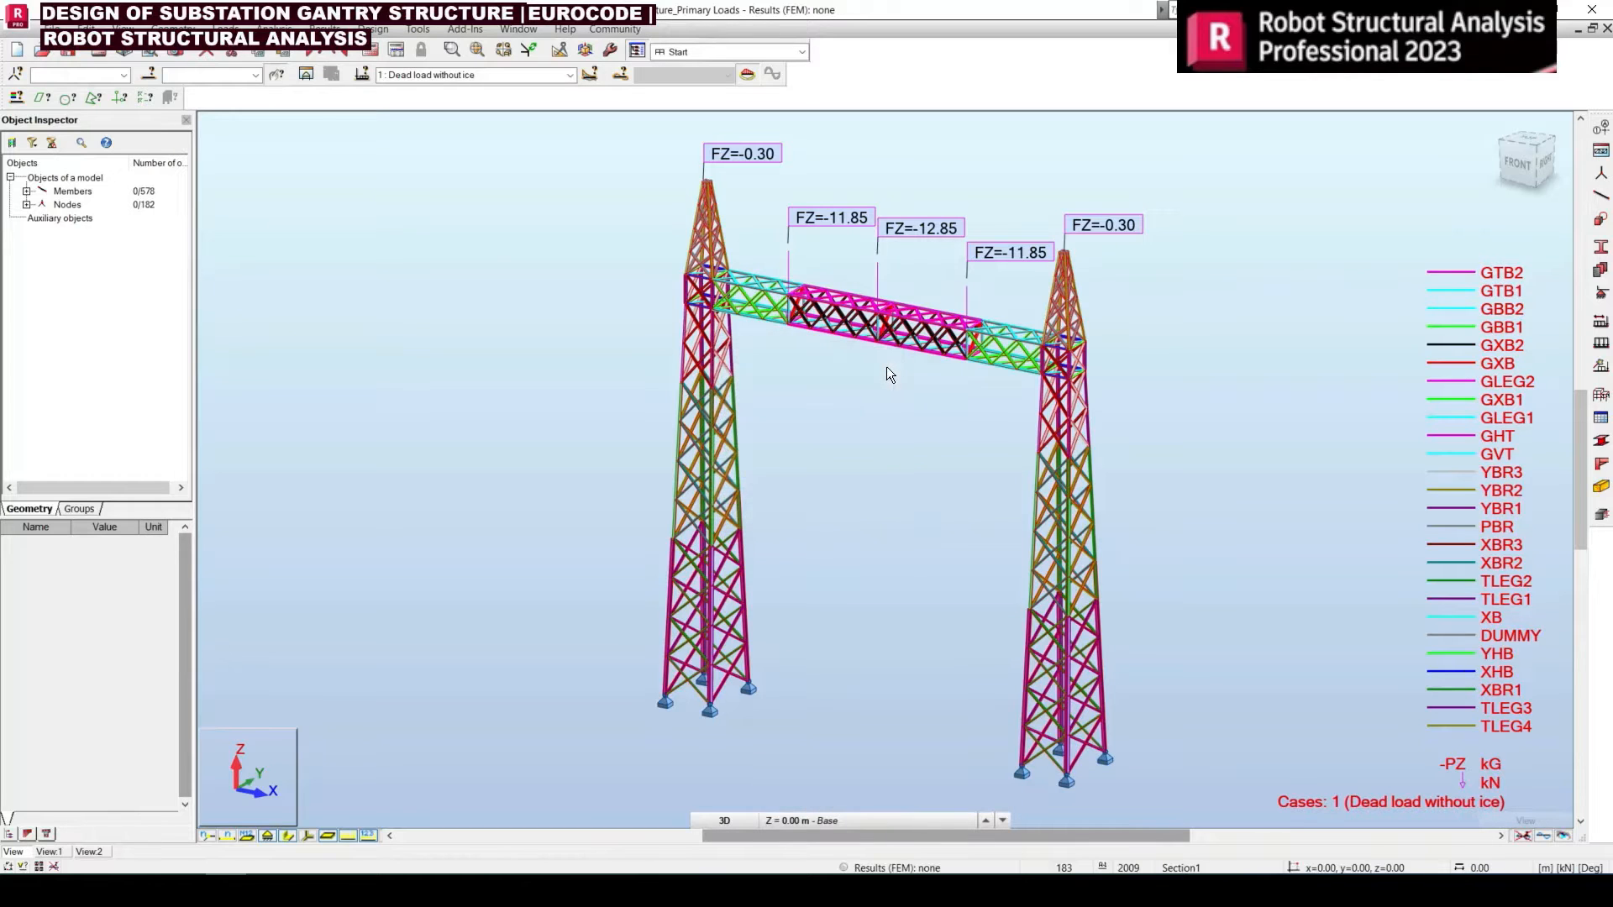
Open the load combination table and show its editable grid of cases and coefficients
left_click(225, 29)
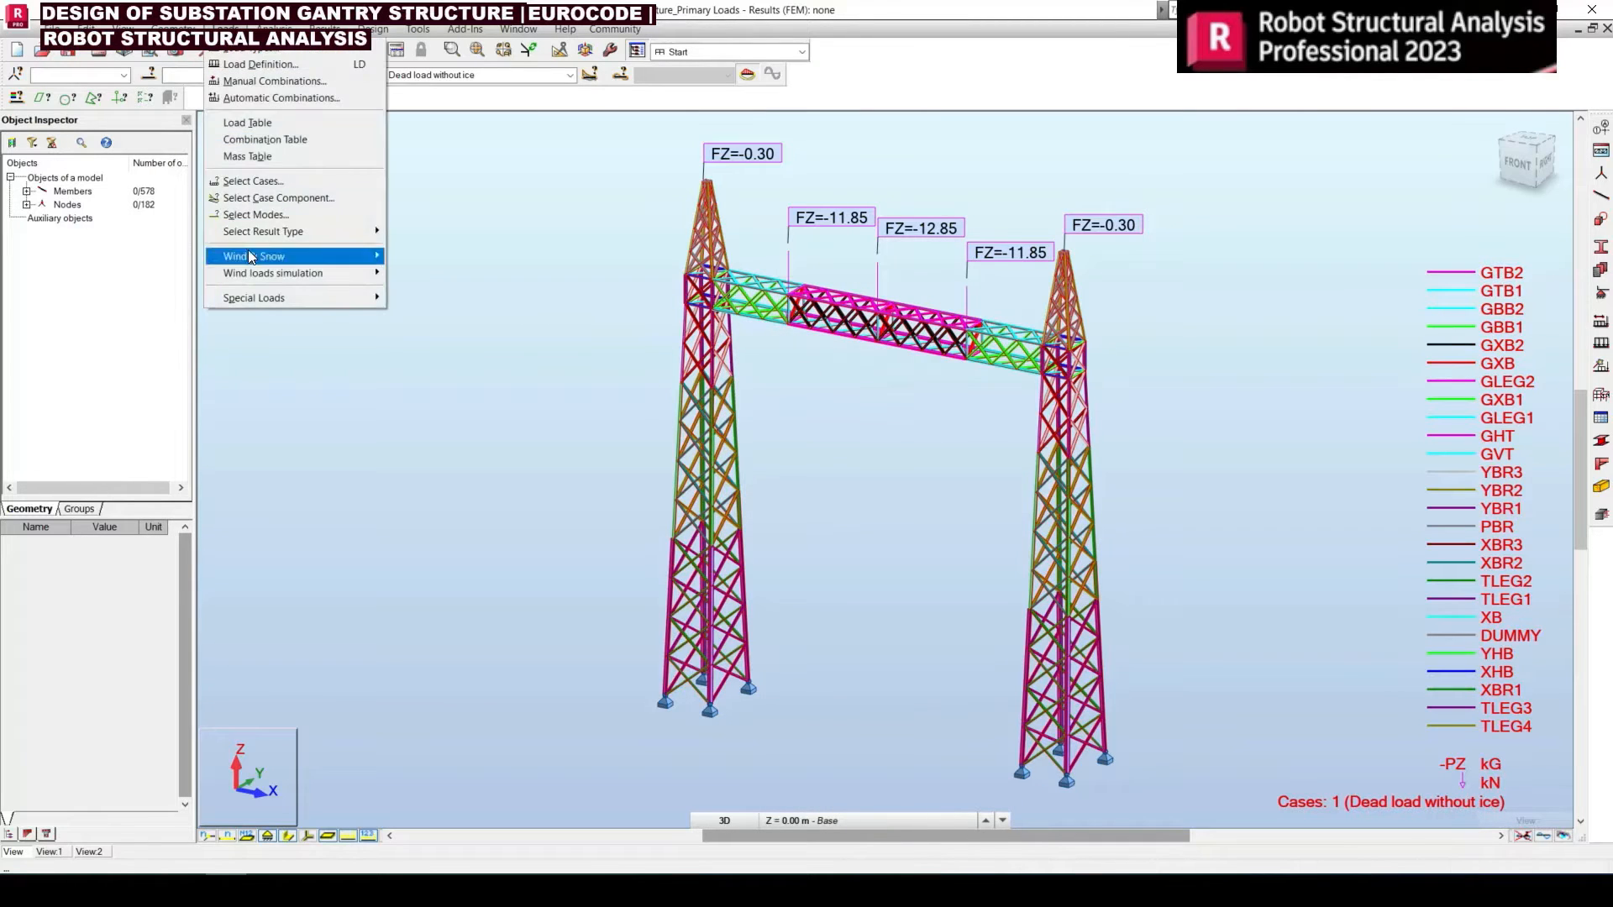
left_click(277, 142)
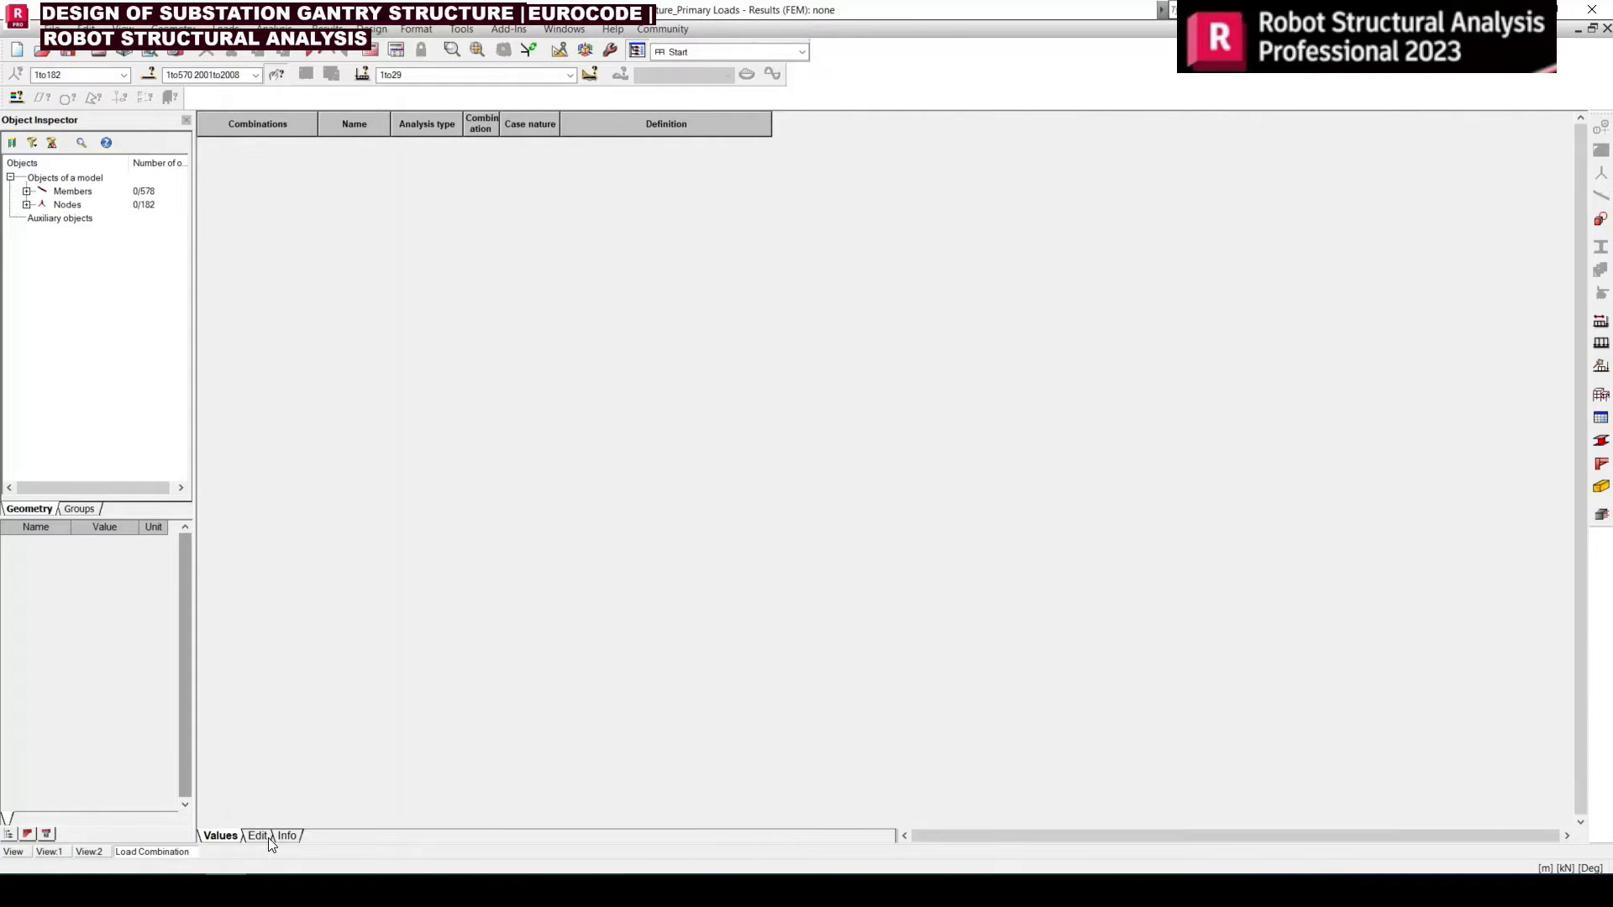
left_click(257, 836)
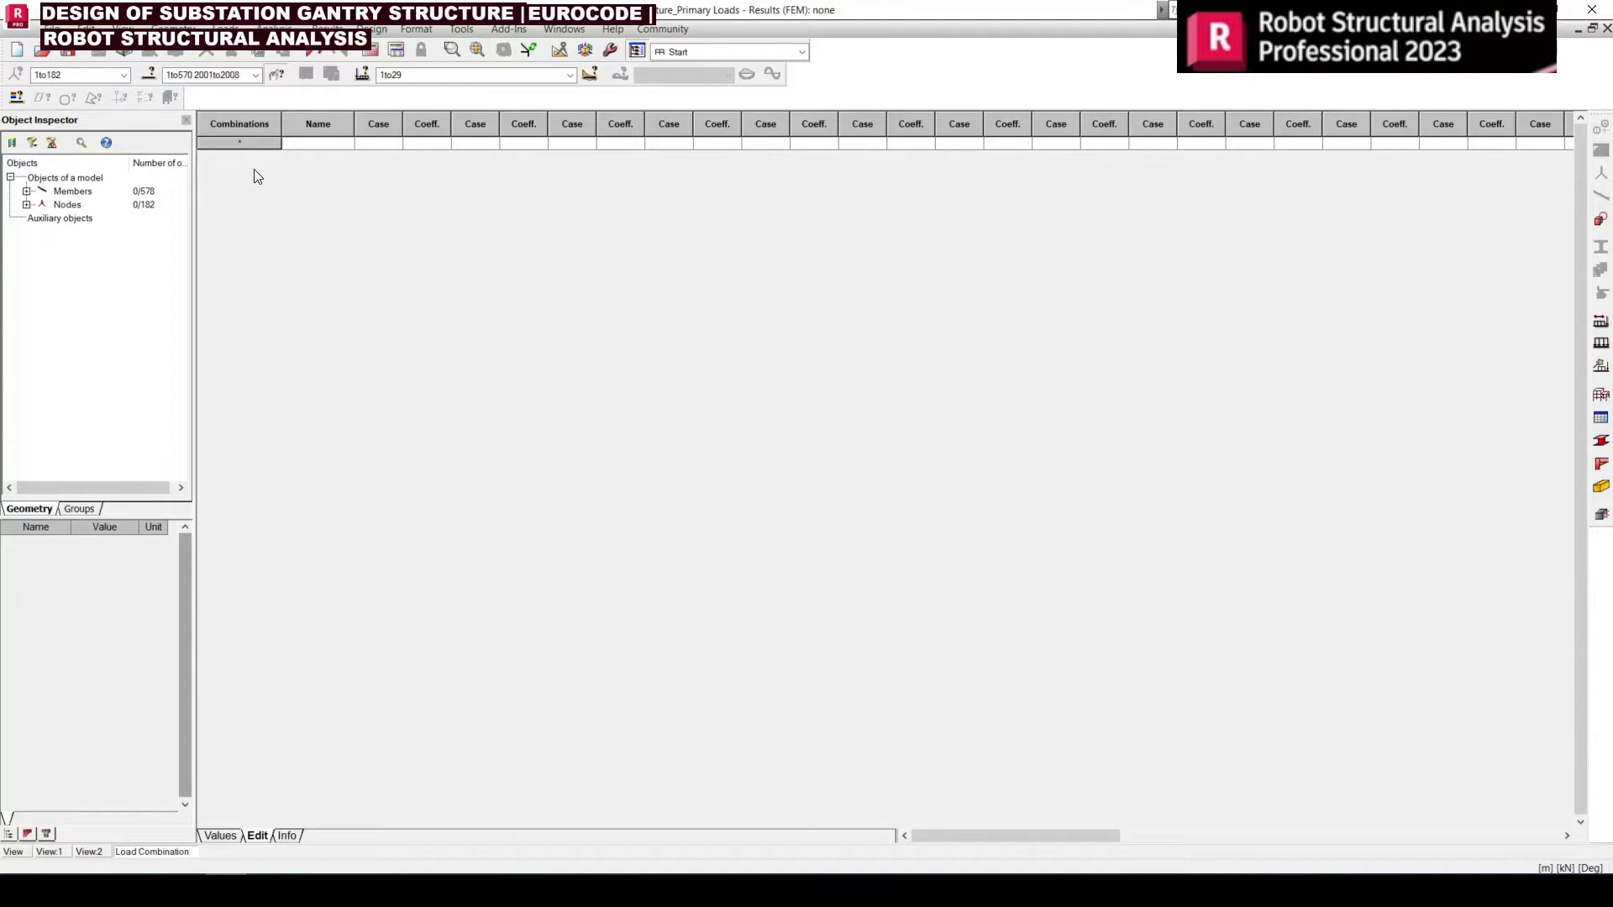
Switch to the Excel workbook and examine the empty "Wires spanning parallel (No angle of deviation)" table on the Loads & Combinations sheet
mouse_move(390, 890)
left_click(414, 801)
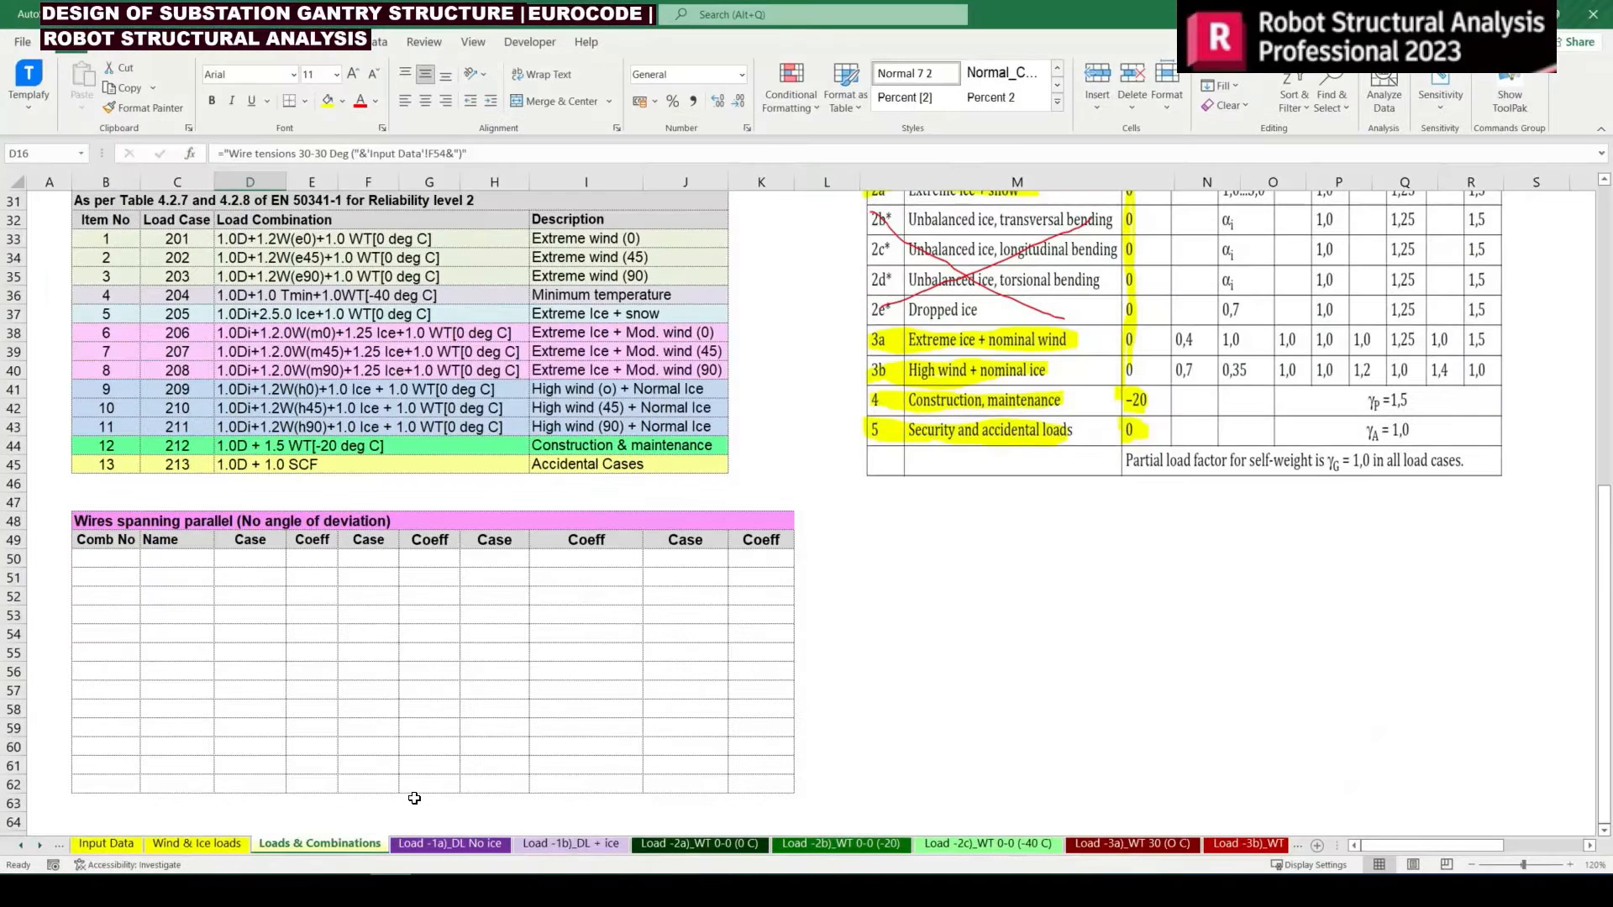
left_click(436, 582)
left_click_drag(101, 551, 685, 541)
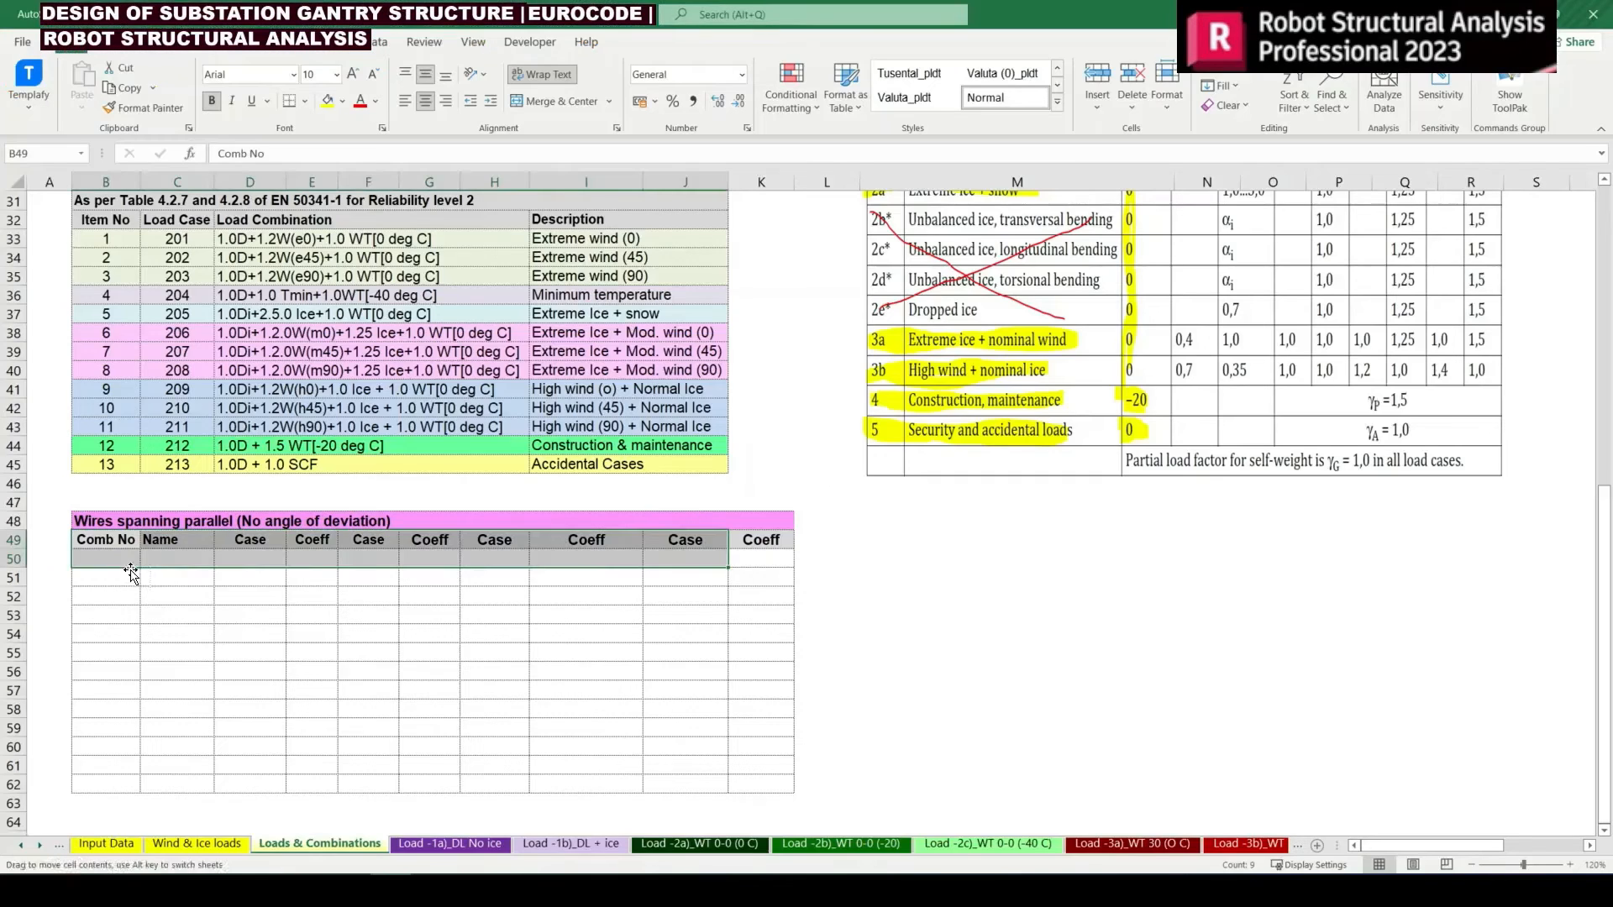
left_click(151, 556)
left_click_drag(99, 538, 752, 767)
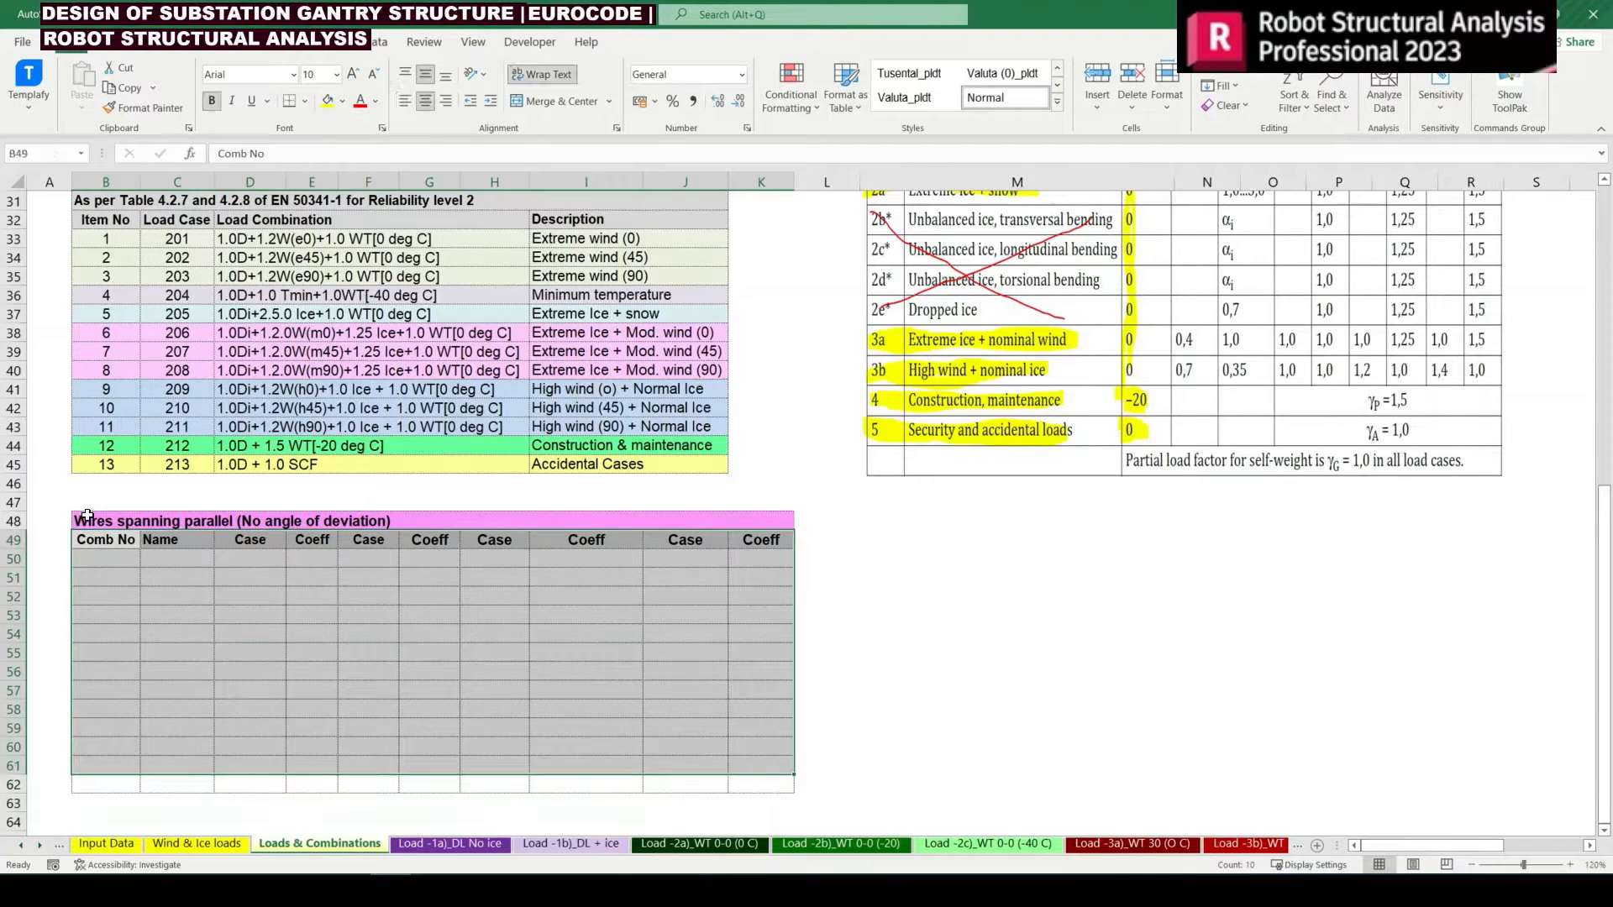
left_click_drag(88, 516, 828, 783)
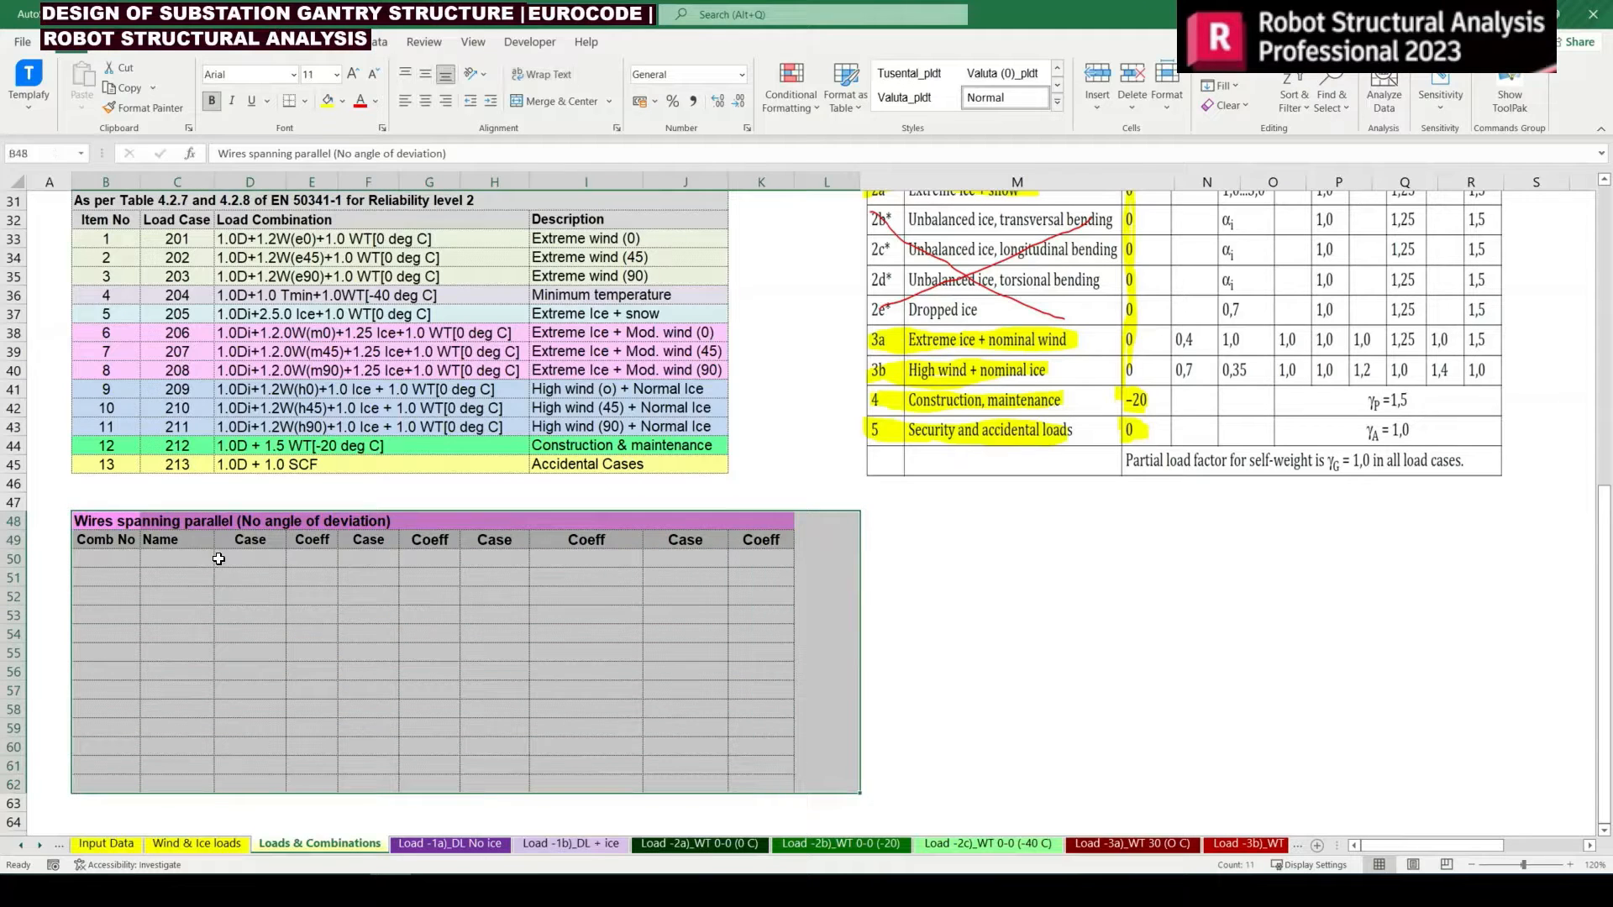
left_click(173, 537)
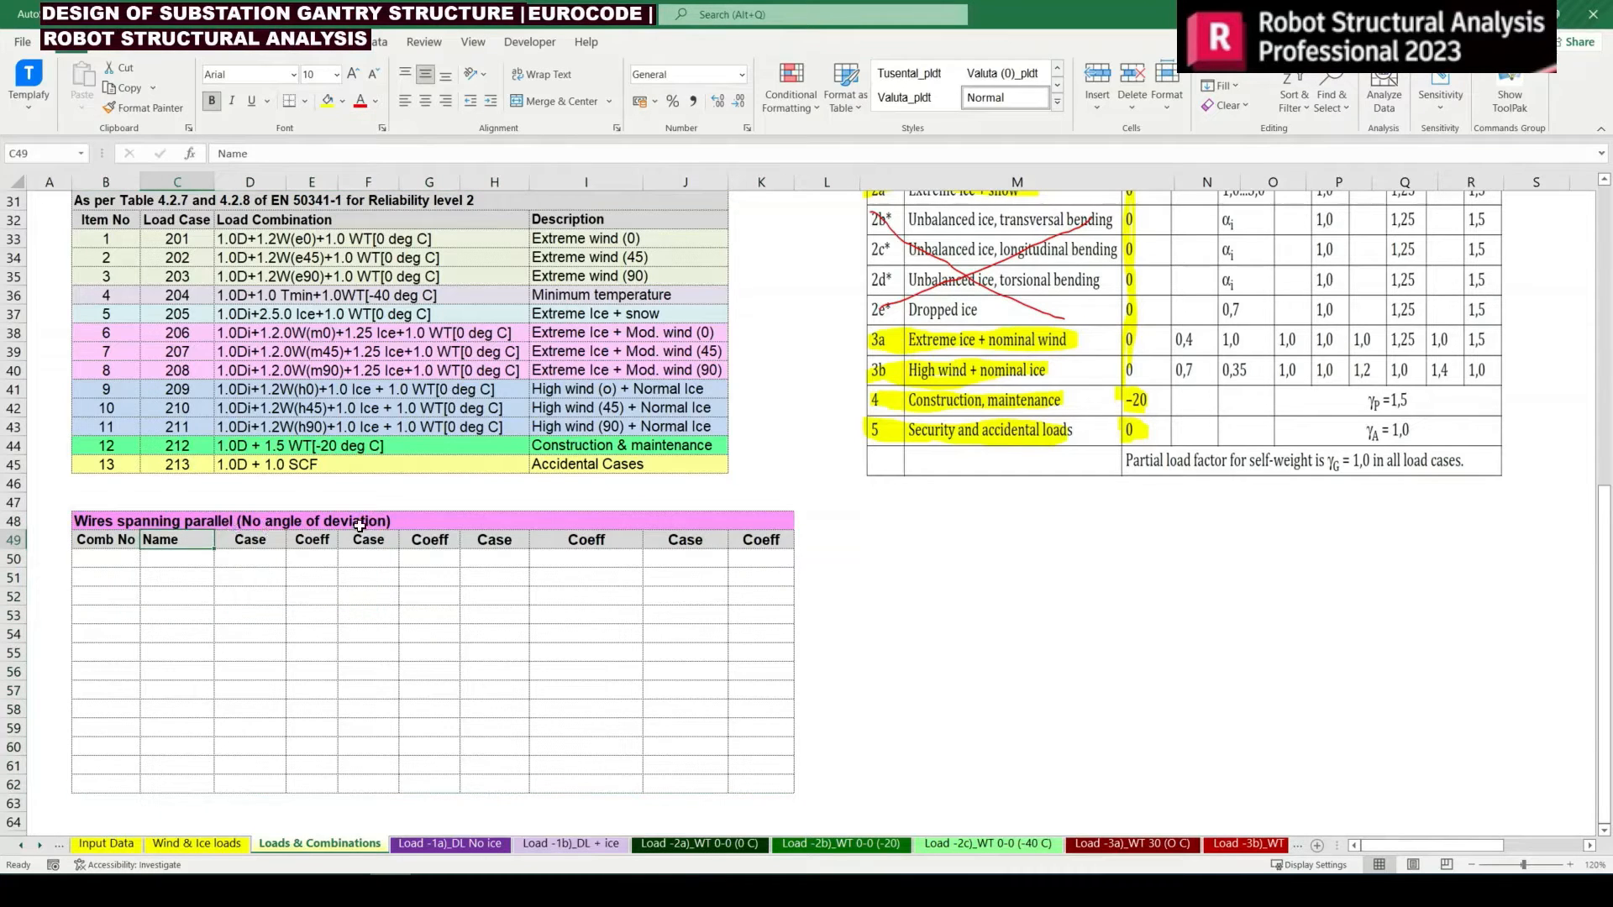
left_click(176, 575)
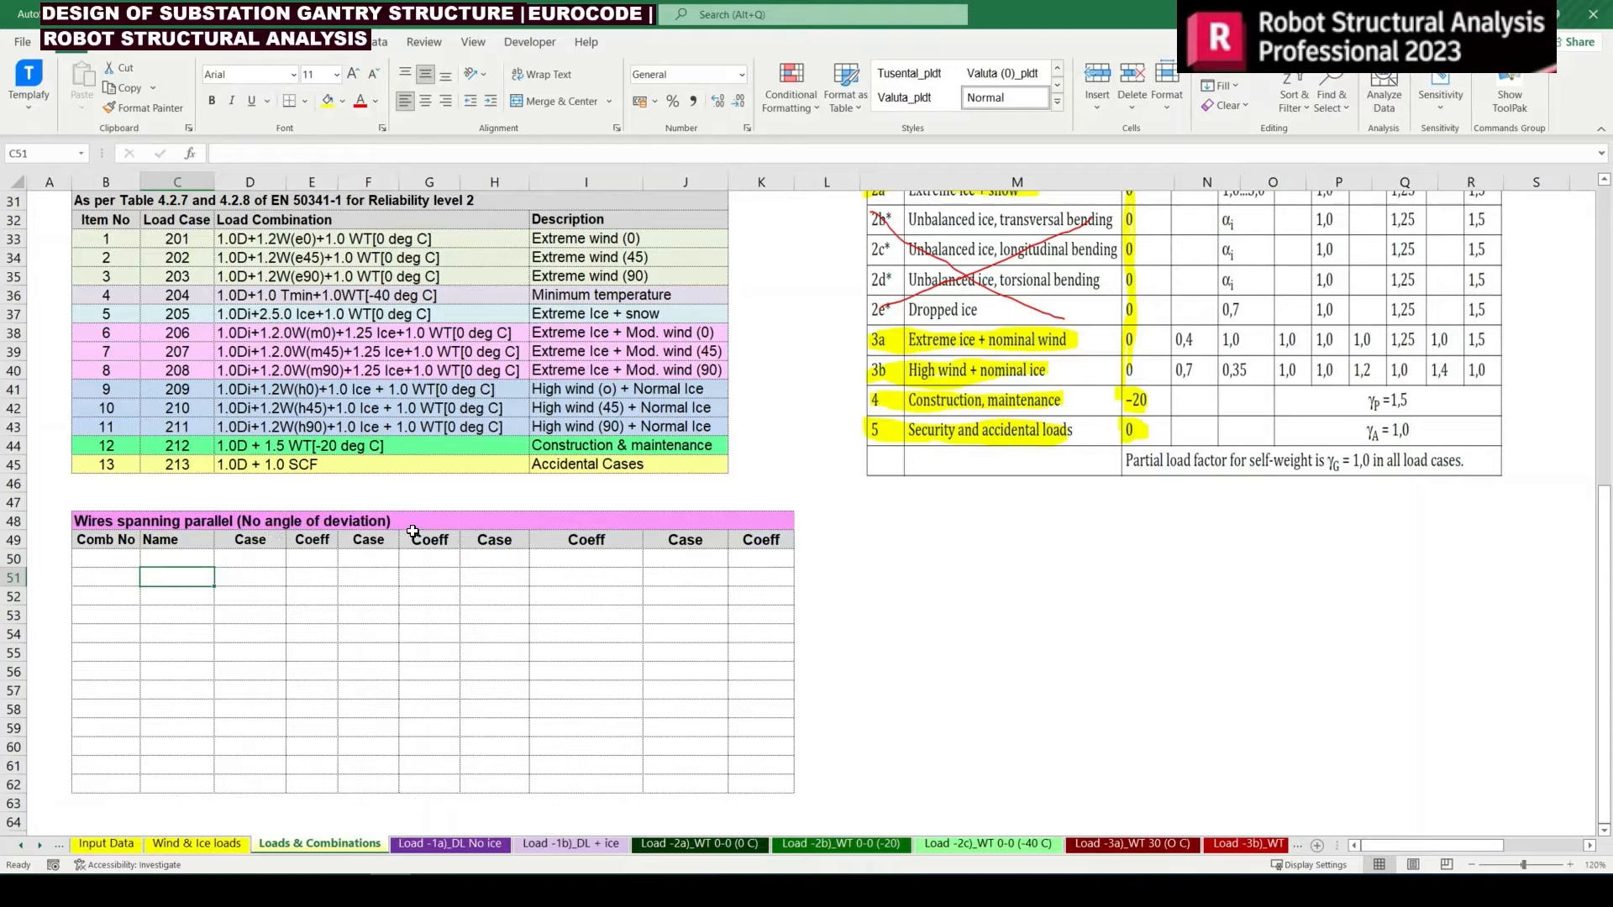
left_click(370, 540)
mouse_move(99, 521)
left_mouse_down()
mouse_move(813, 741)
mouse_move(739, 778)
mouse_move(739, 807)
mouse_move(739, 782)
left_mouse_up()
left_click(328, 636)
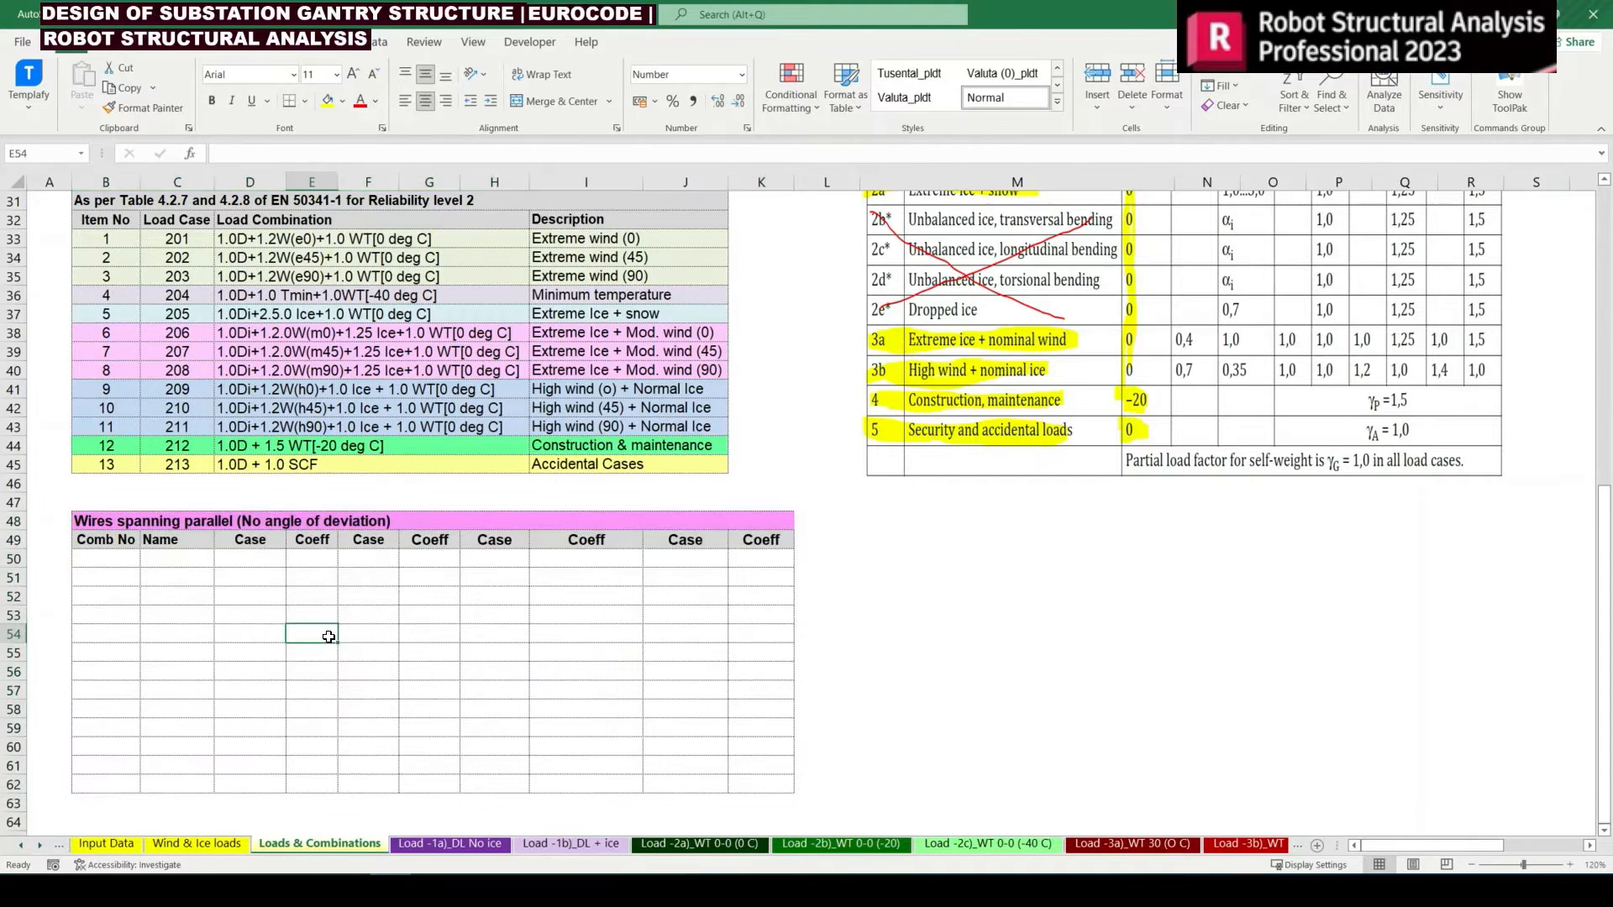
Fill the Comb No column with the load case numbers by entering =C33 in B50 and copying it down to B62
scroll(328, 637, "up", 2)
left_click(89, 672)
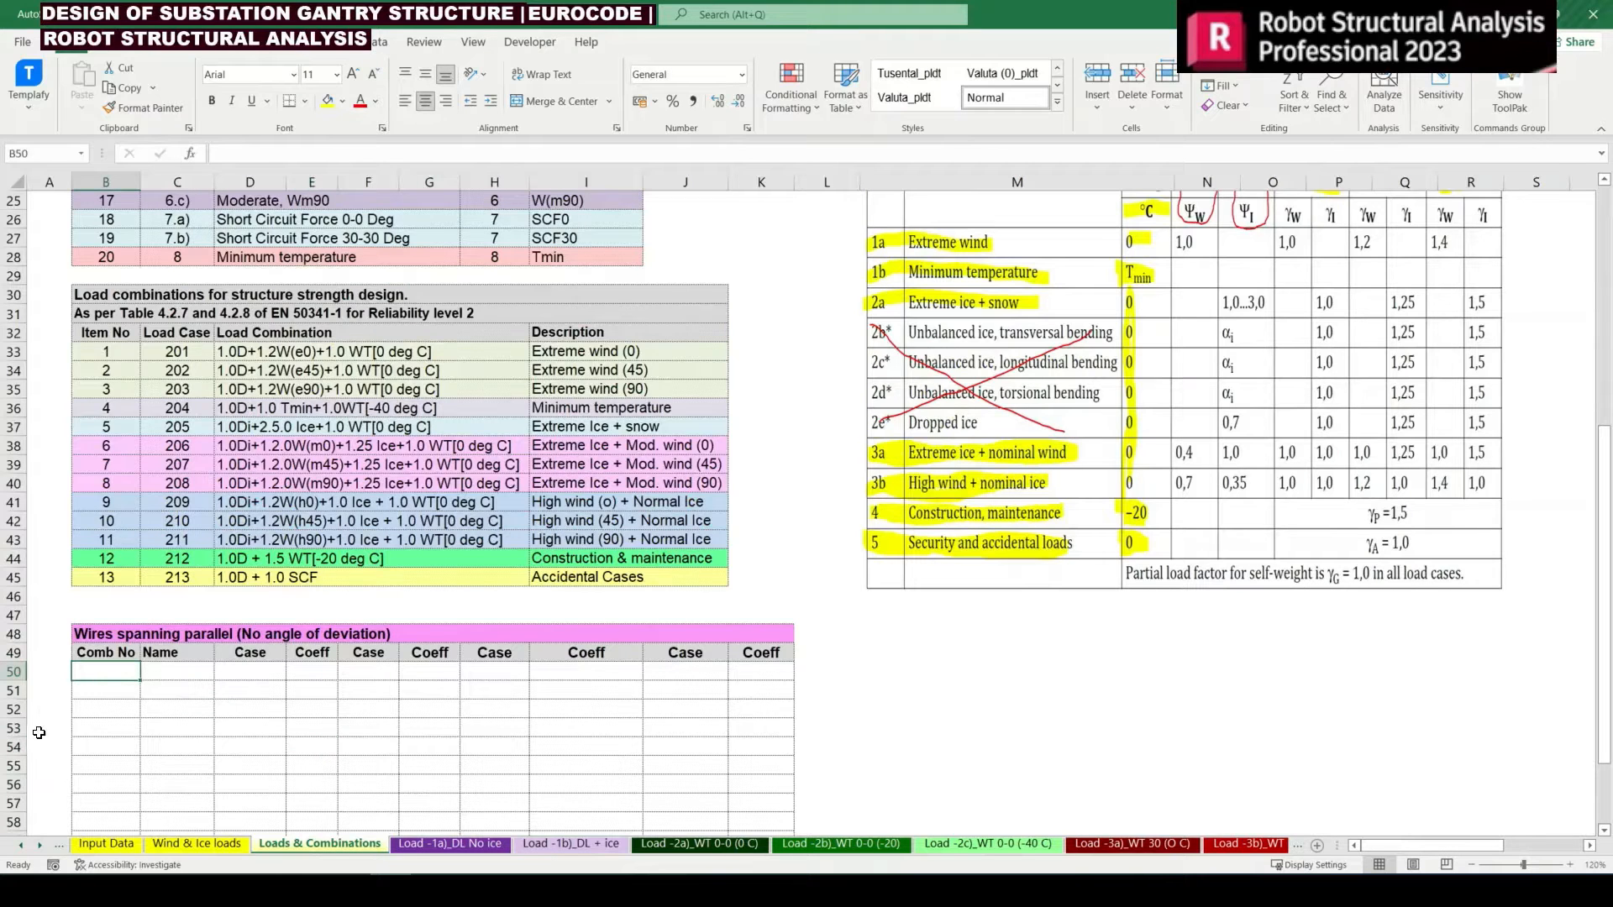
type("=")
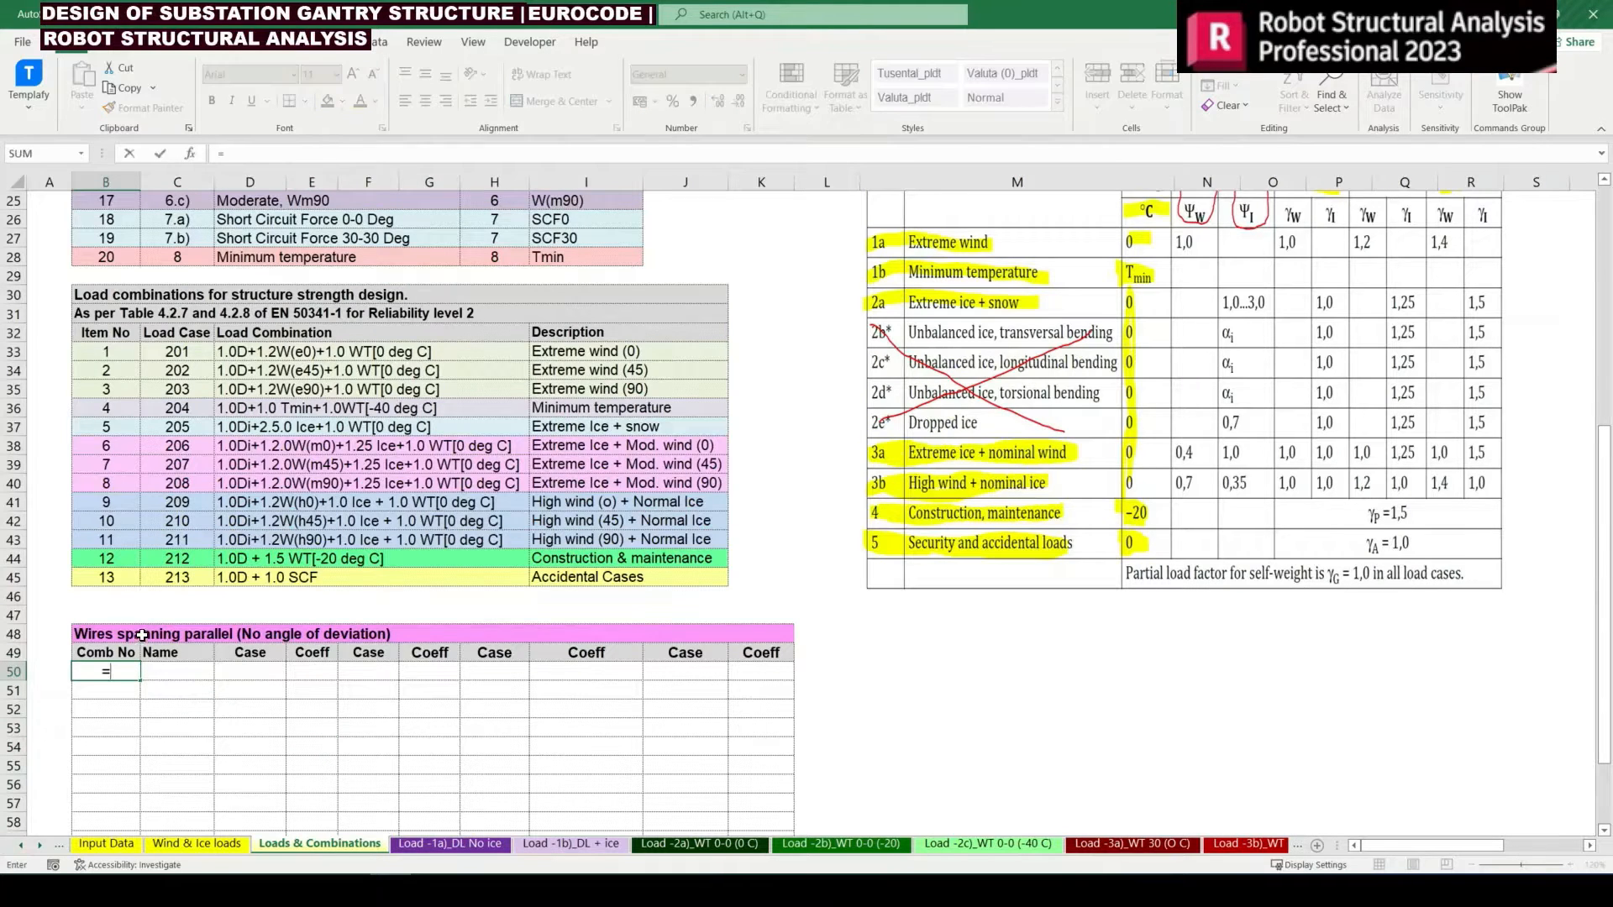
left_click(197, 352)
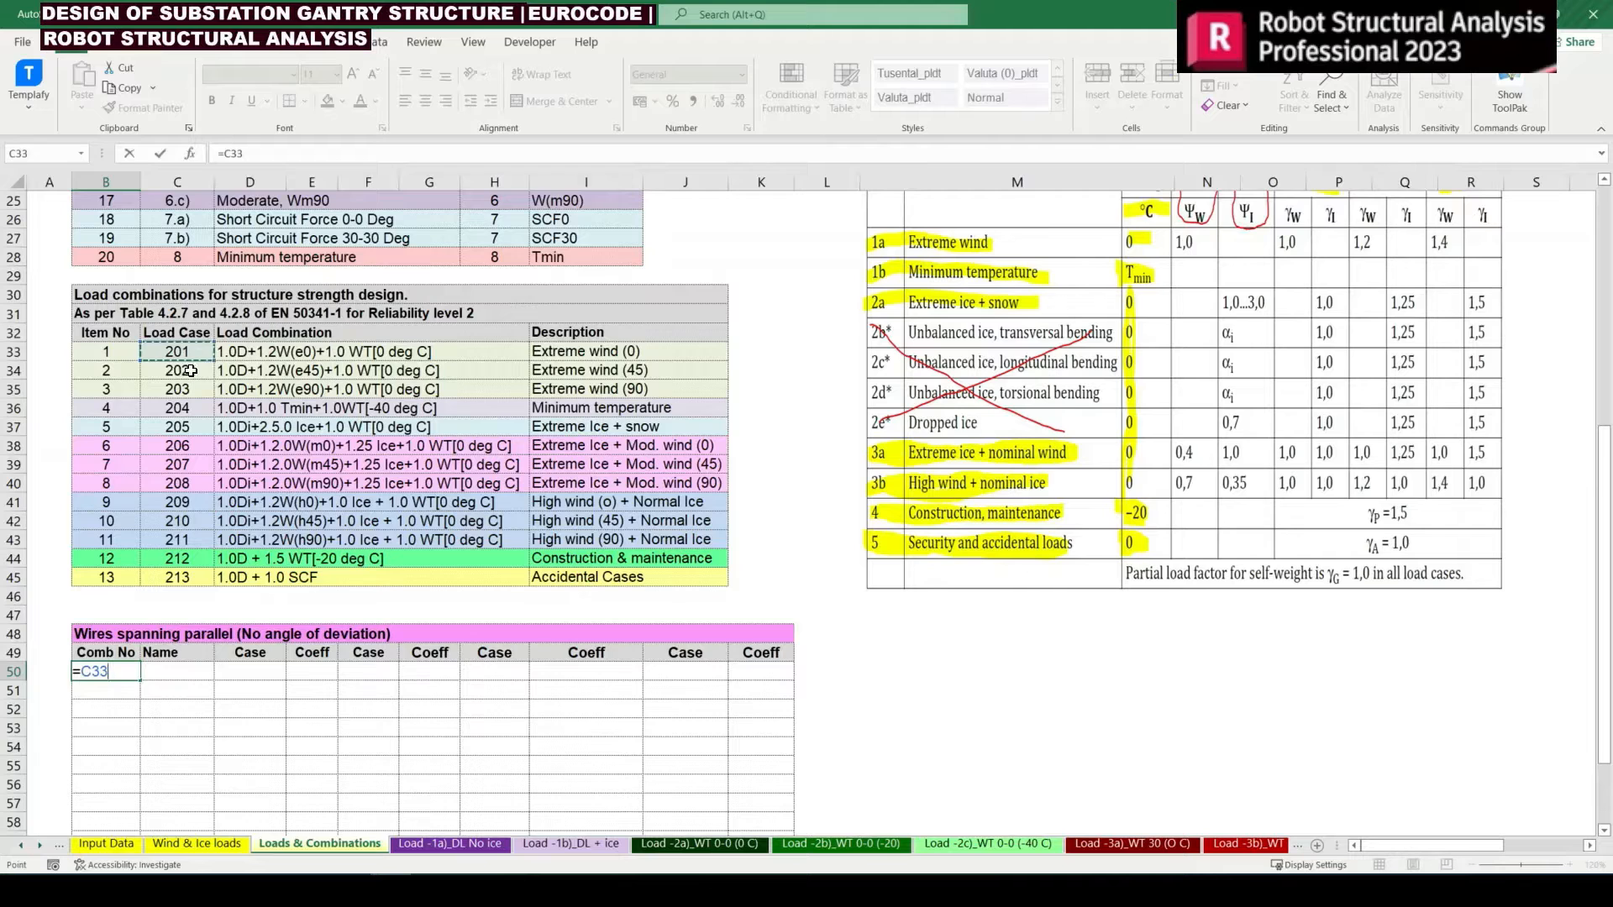
key("Return")
scroll(135, 504, "down", 4)
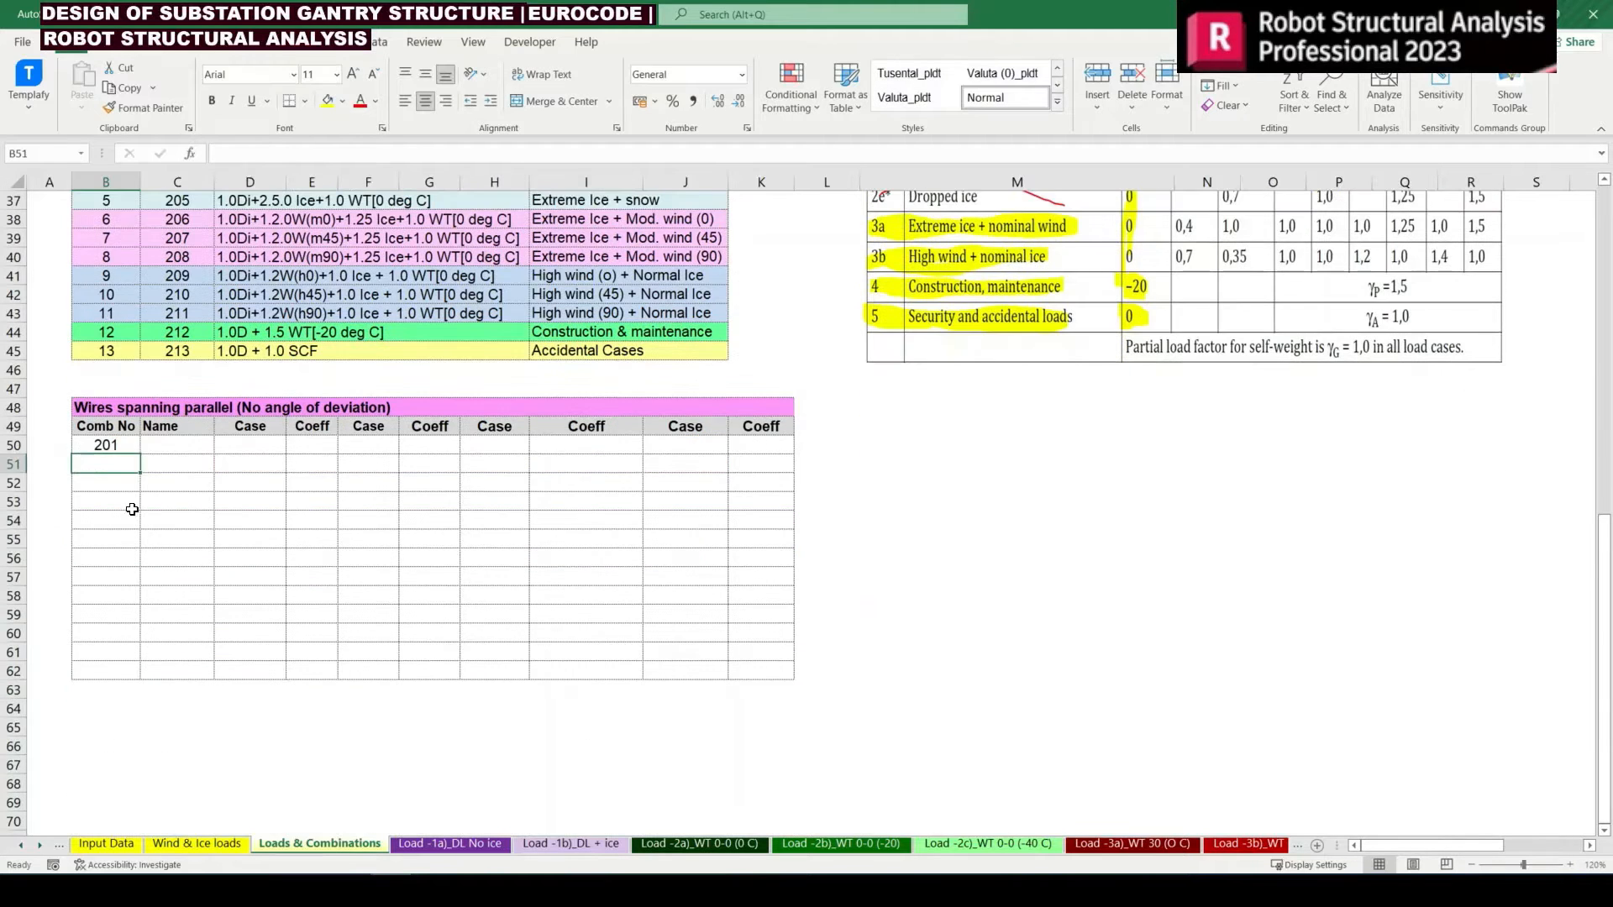
left_click(130, 446)
left_click_drag(140, 455, 139, 682)
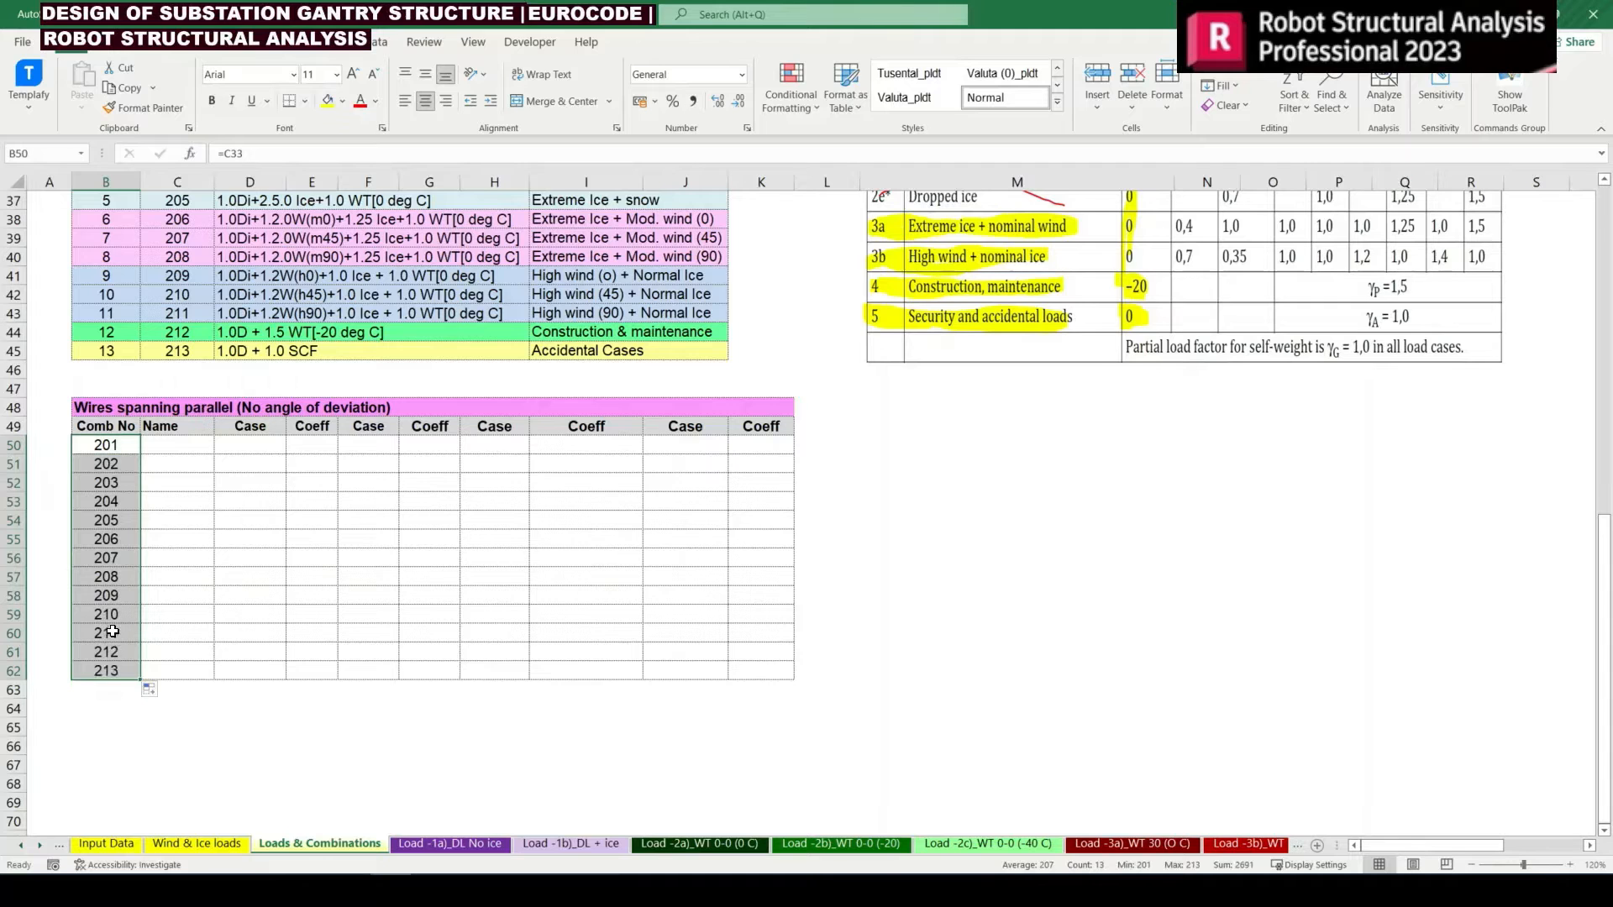
Fill the Name column with the load combination expressions by entering =D33 in C50 and copying it down to C62
scroll(112, 631, "up", 1)
scroll(162, 599, "up", 2)
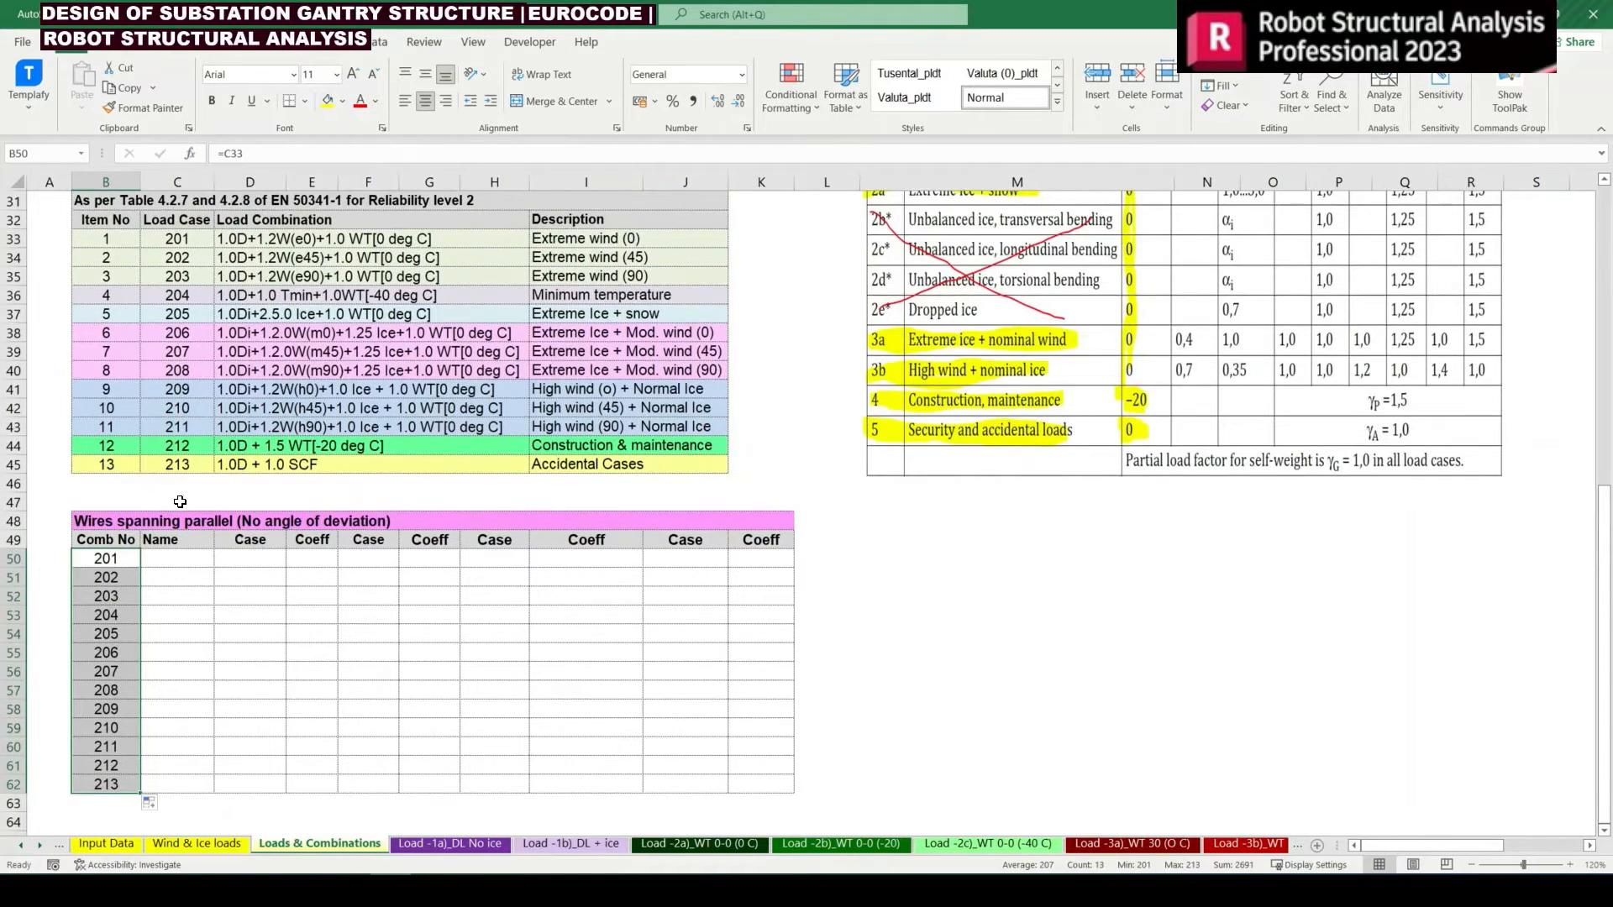
left_click(187, 567)
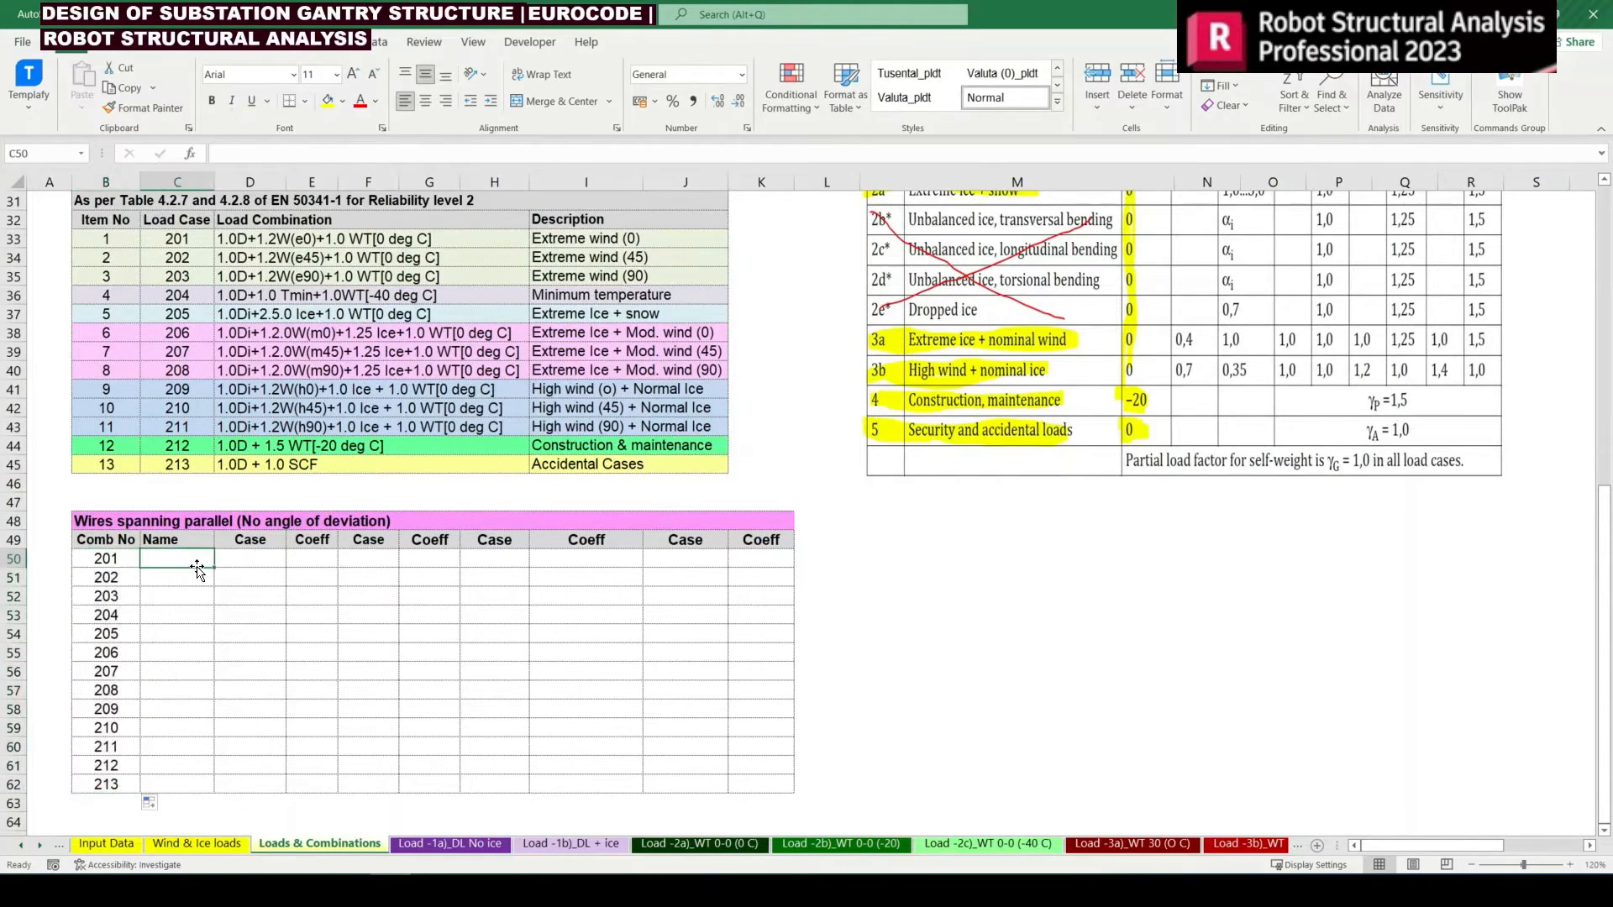
type("=")
left_click(239, 237)
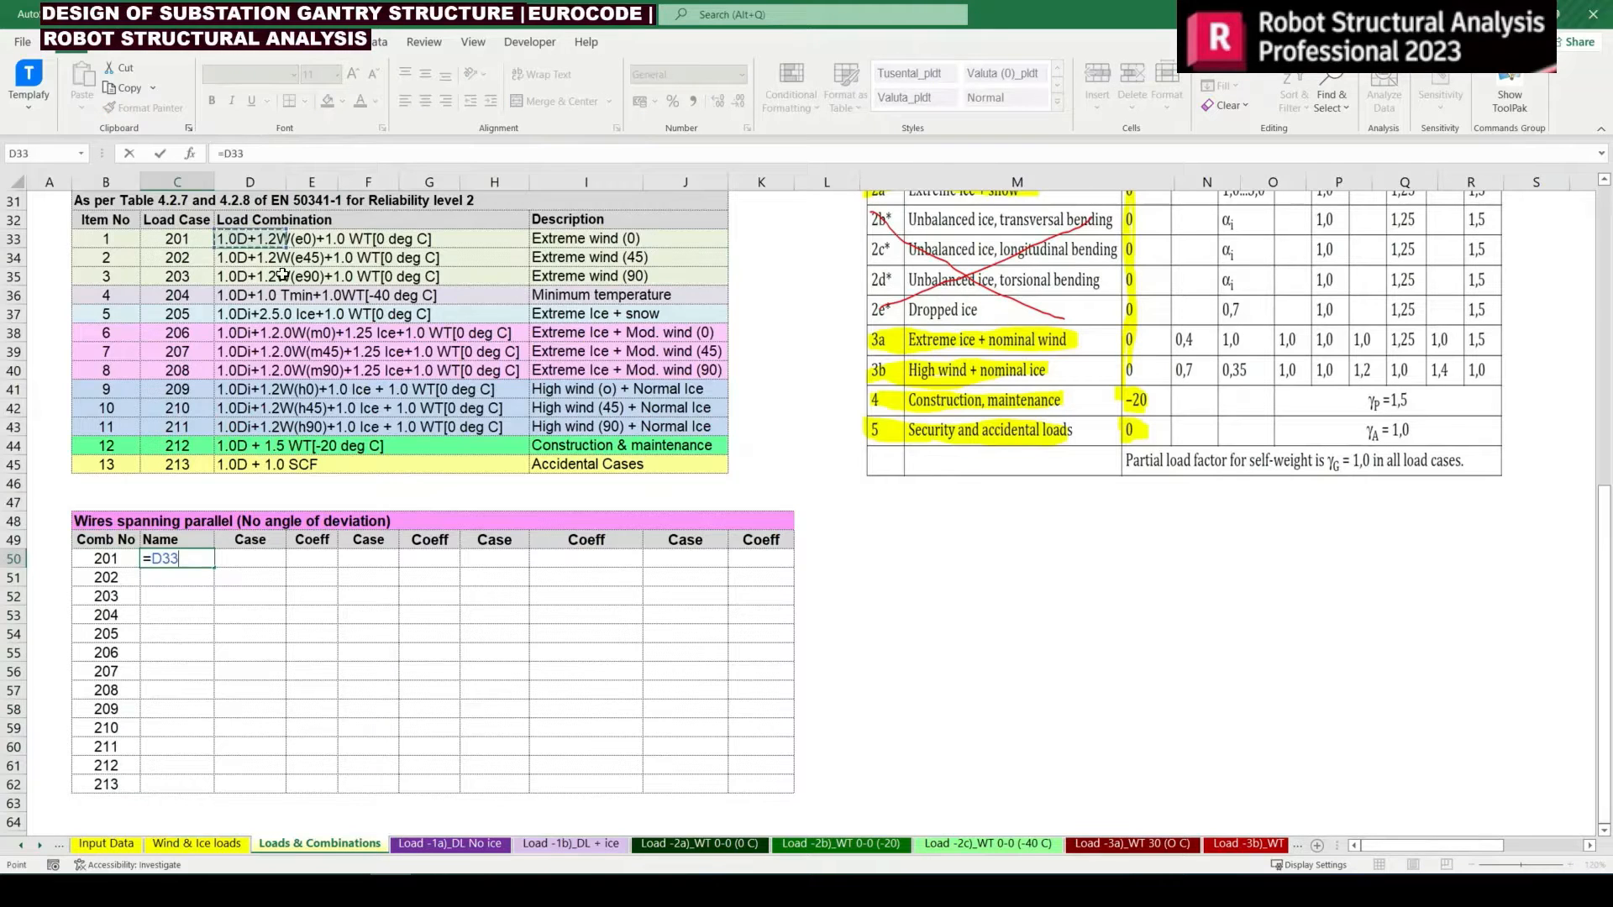
key("Return")
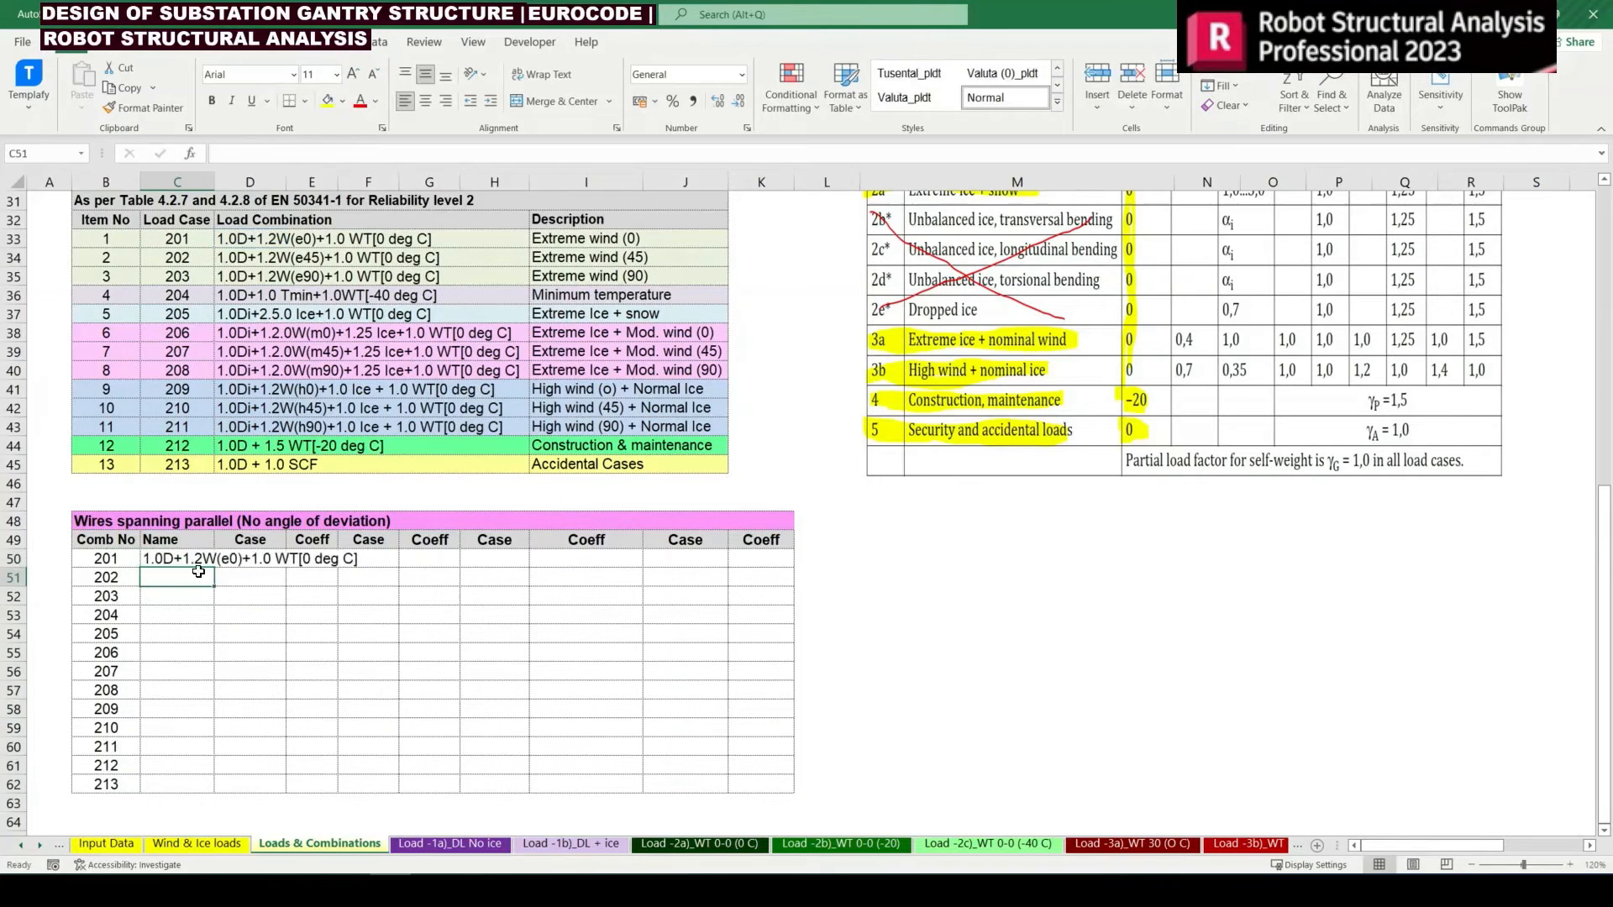
left_click(187, 561)
left_click_drag(216, 567, 217, 796)
For combination 201, set the first case to =B9 (Dead load without ice) with a coefficient of 1
left_click(280, 576)
key("Up")
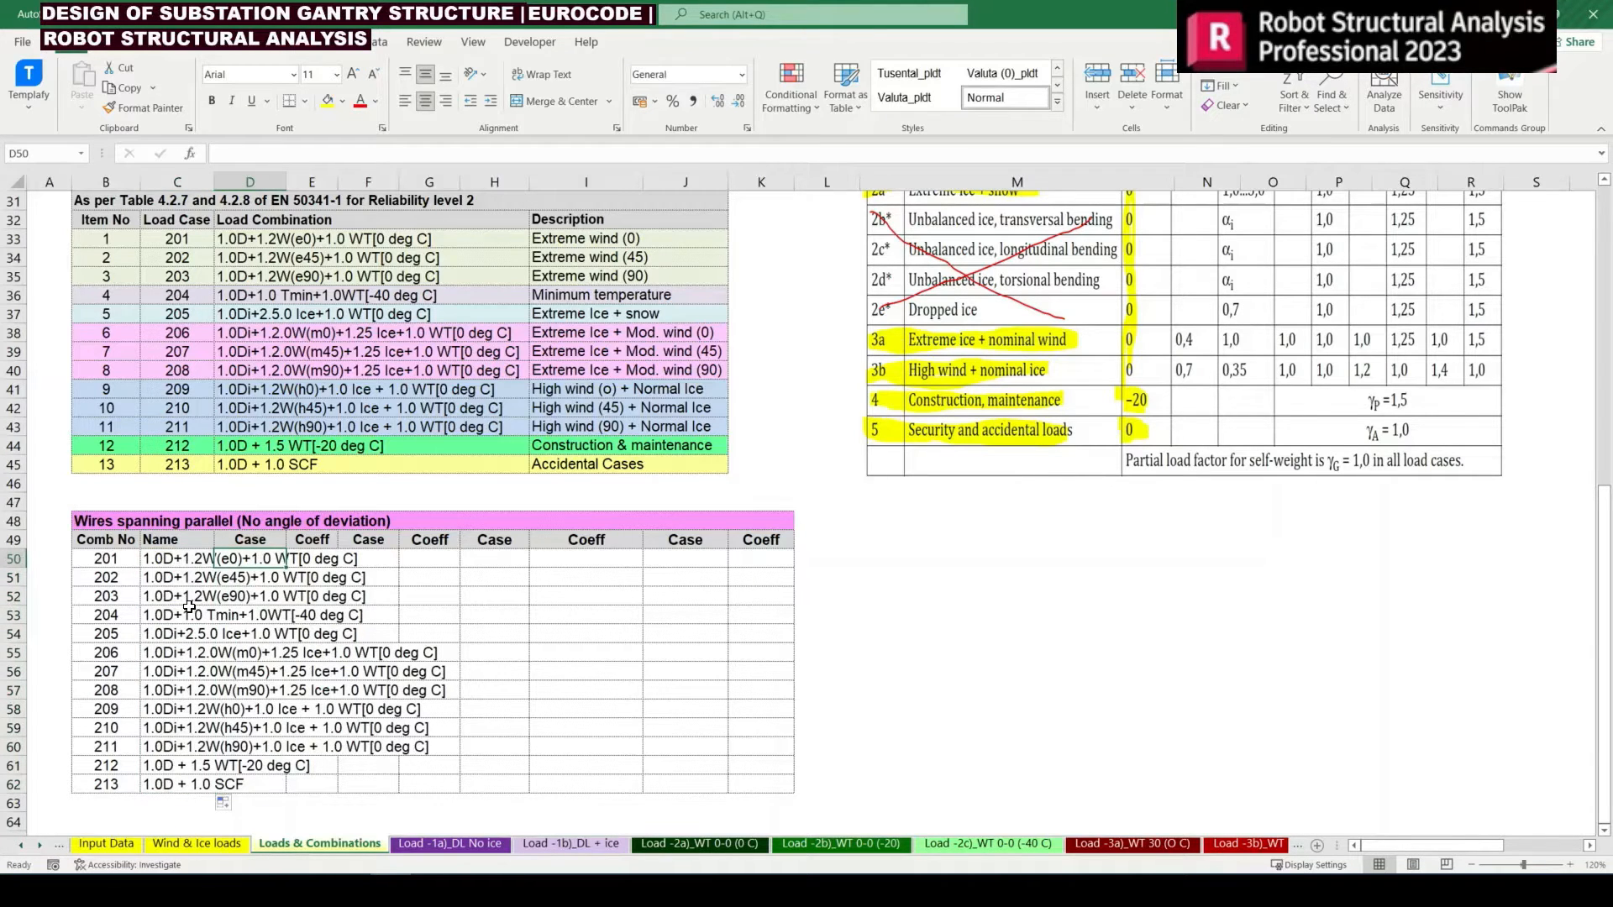
scroll(191, 607, "up", 1)
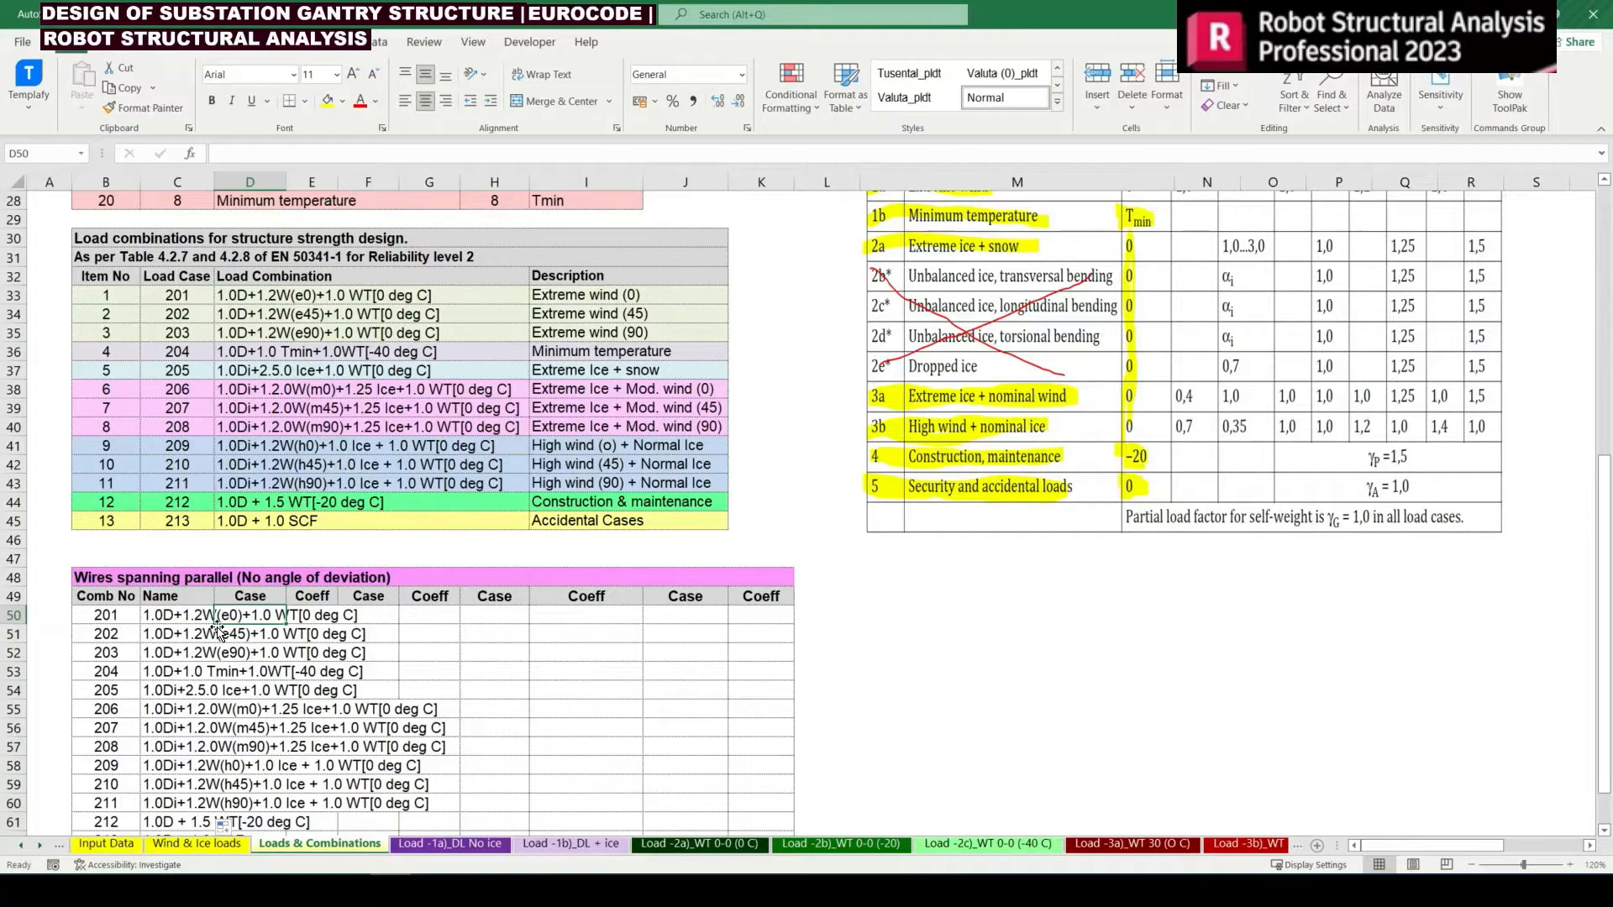
type("=")
scroll(220, 621, "up", 9)
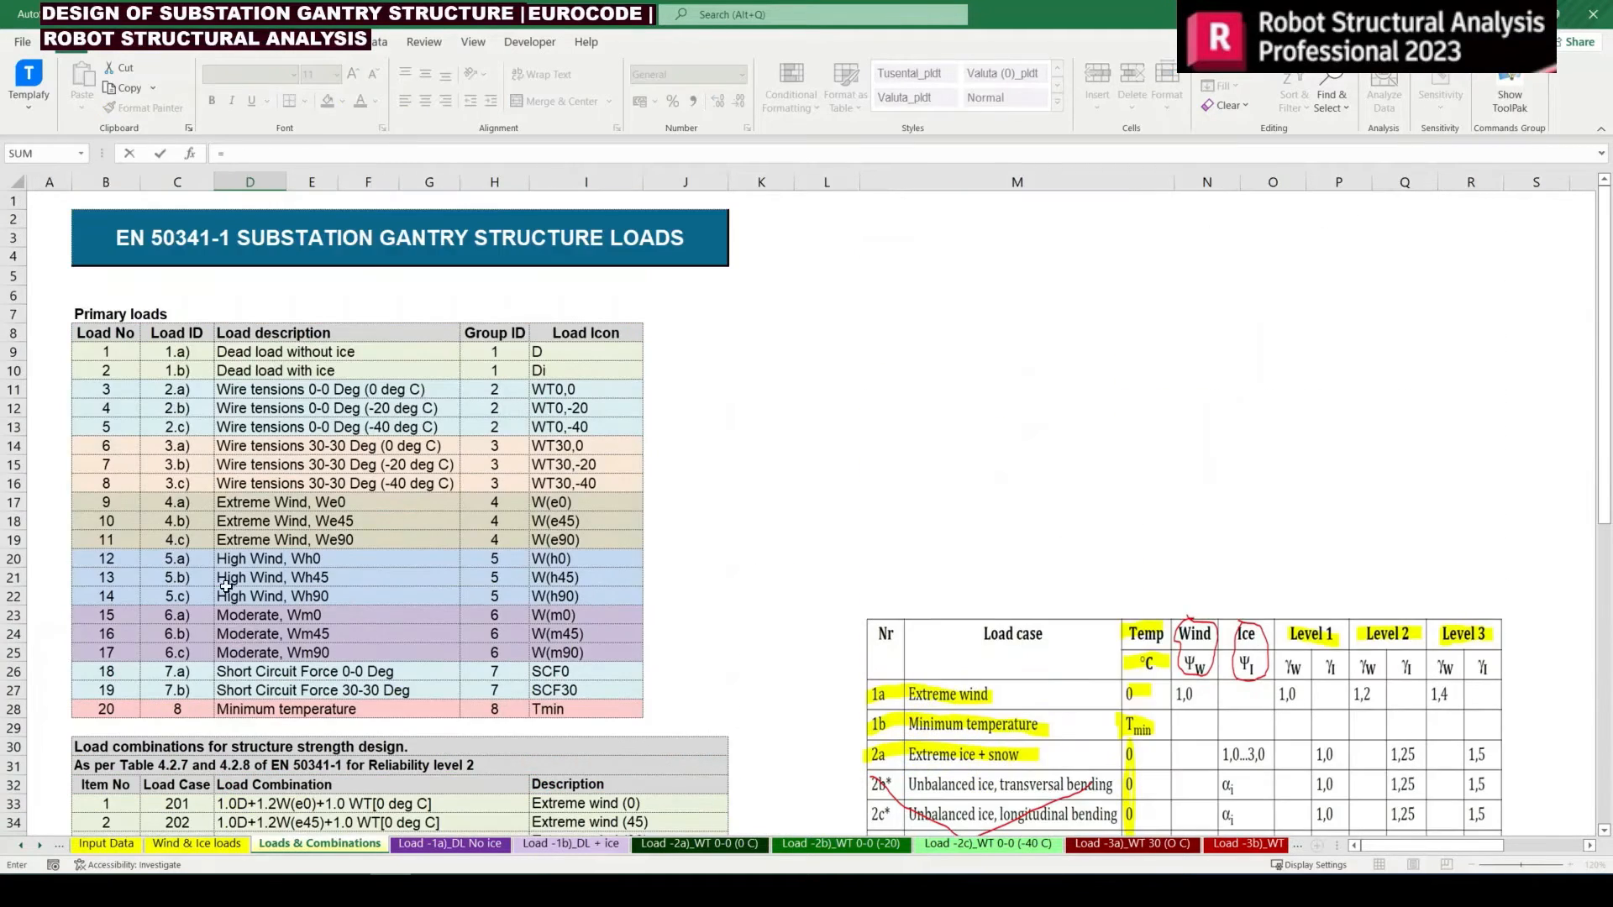
left_click(122, 352)
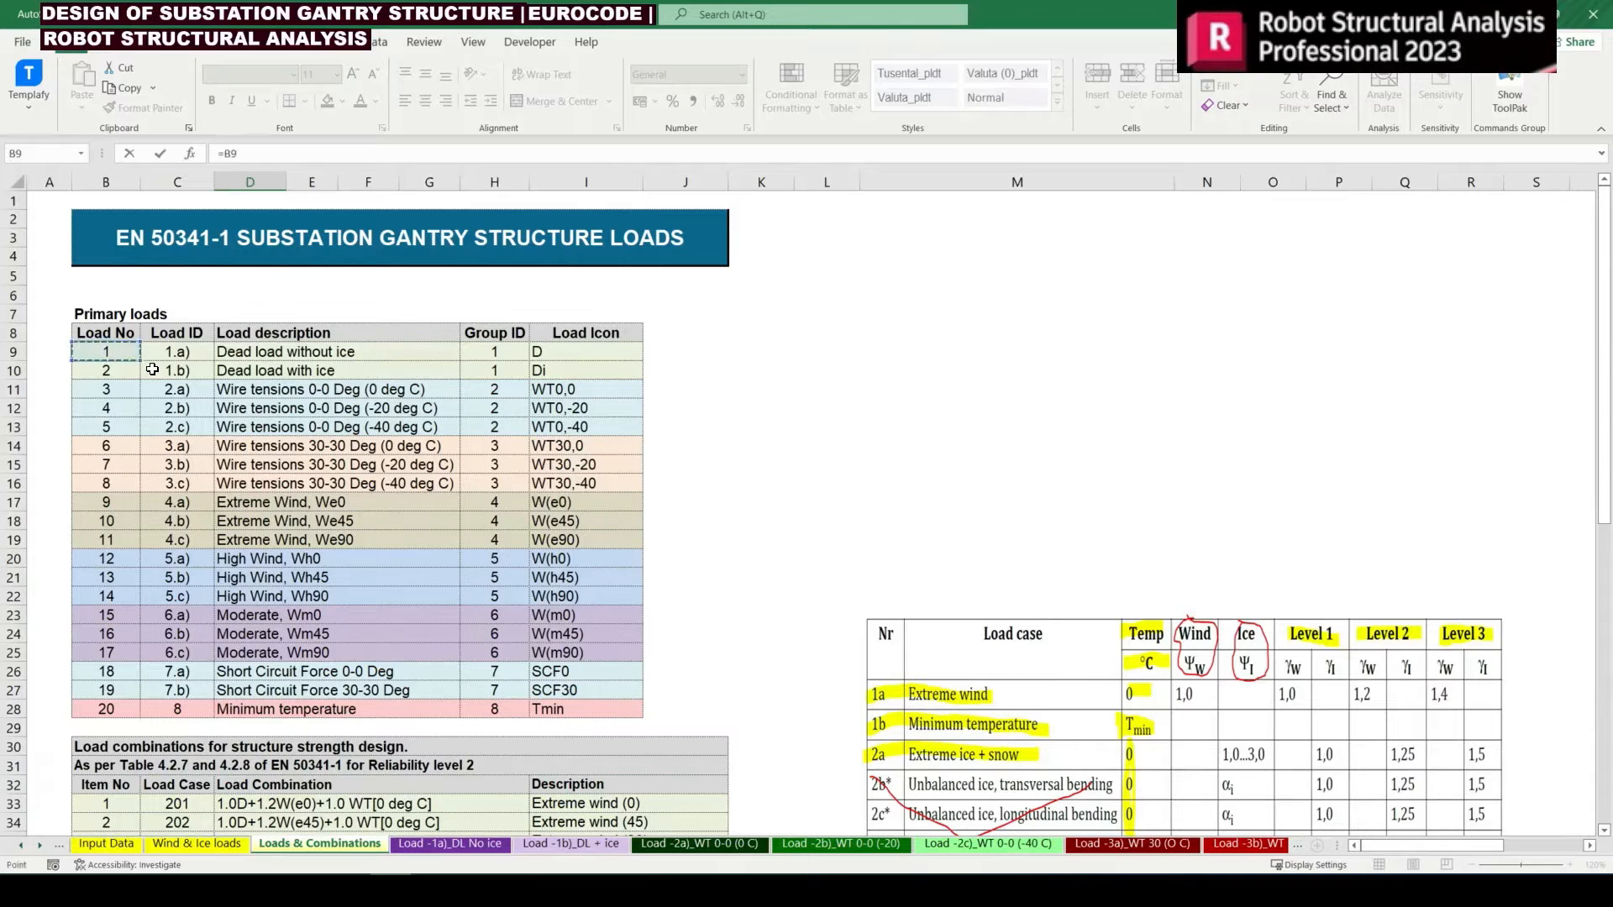
key("Return")
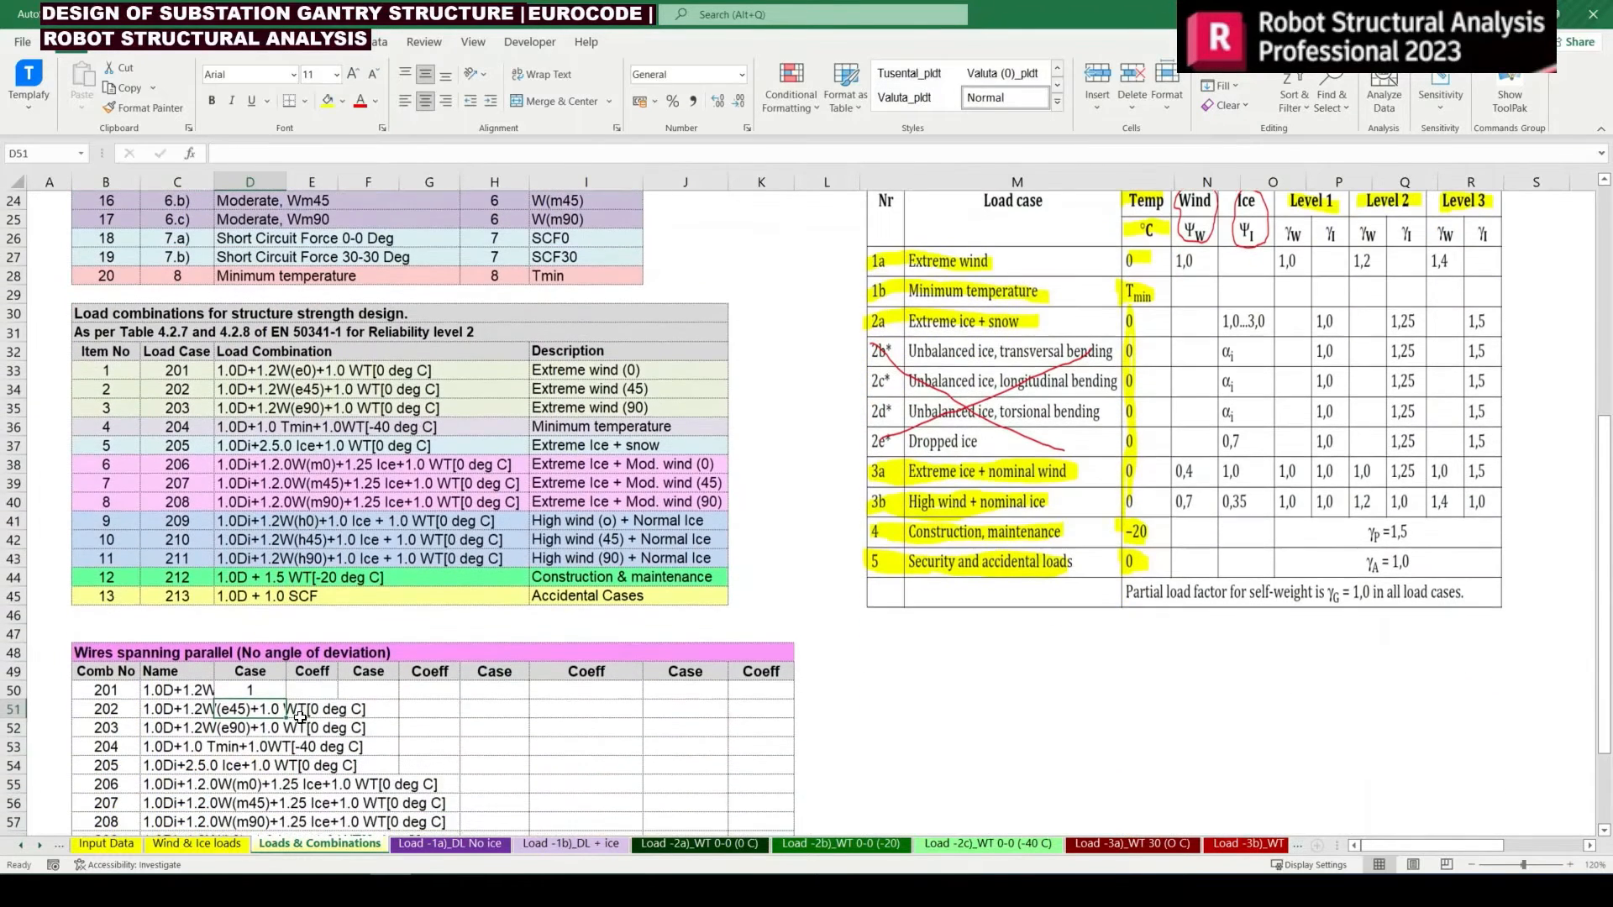
left_click(310, 690)
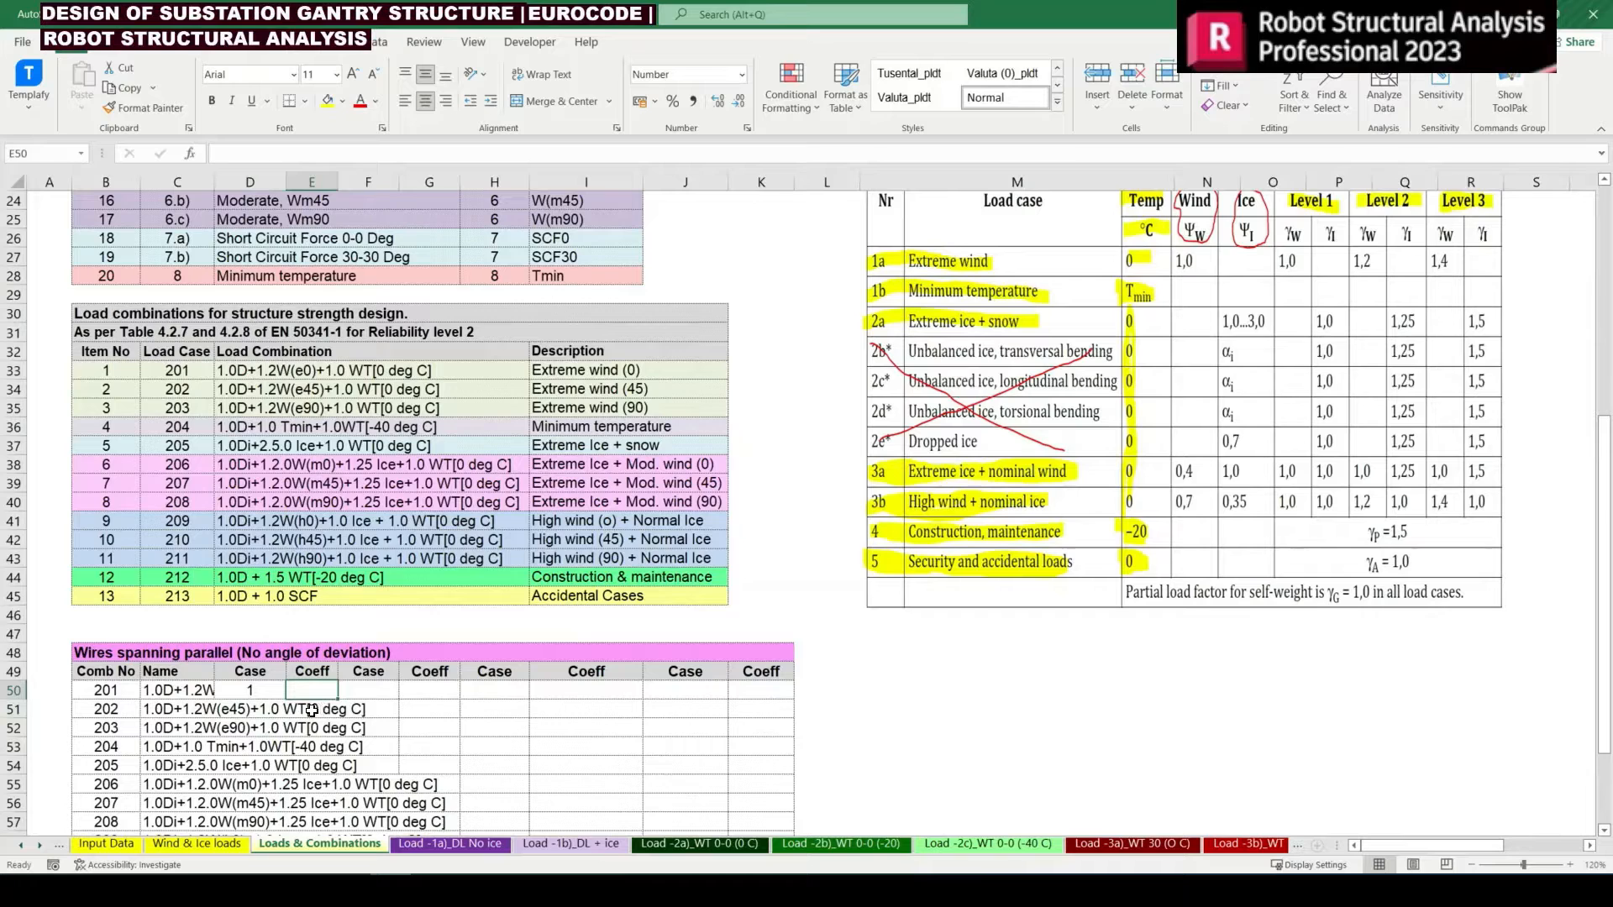
type("1")
left_click(303, 761)
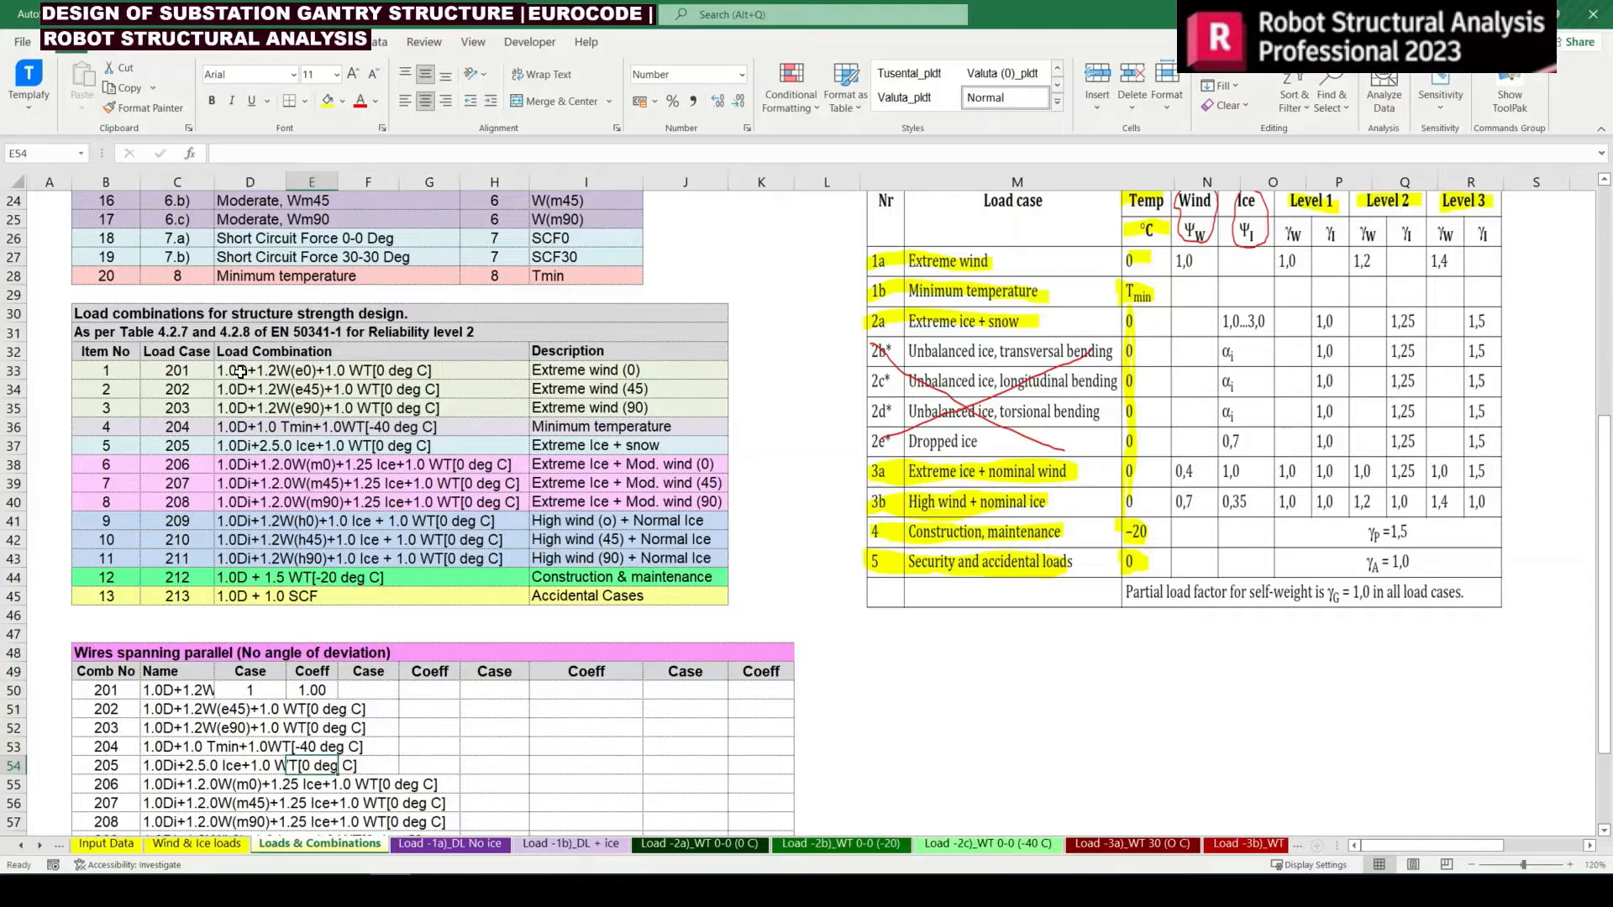
Link the second case of combination 201 in F50 to the load number of Extreme Wind, We0 in B17
left_click(387, 688)
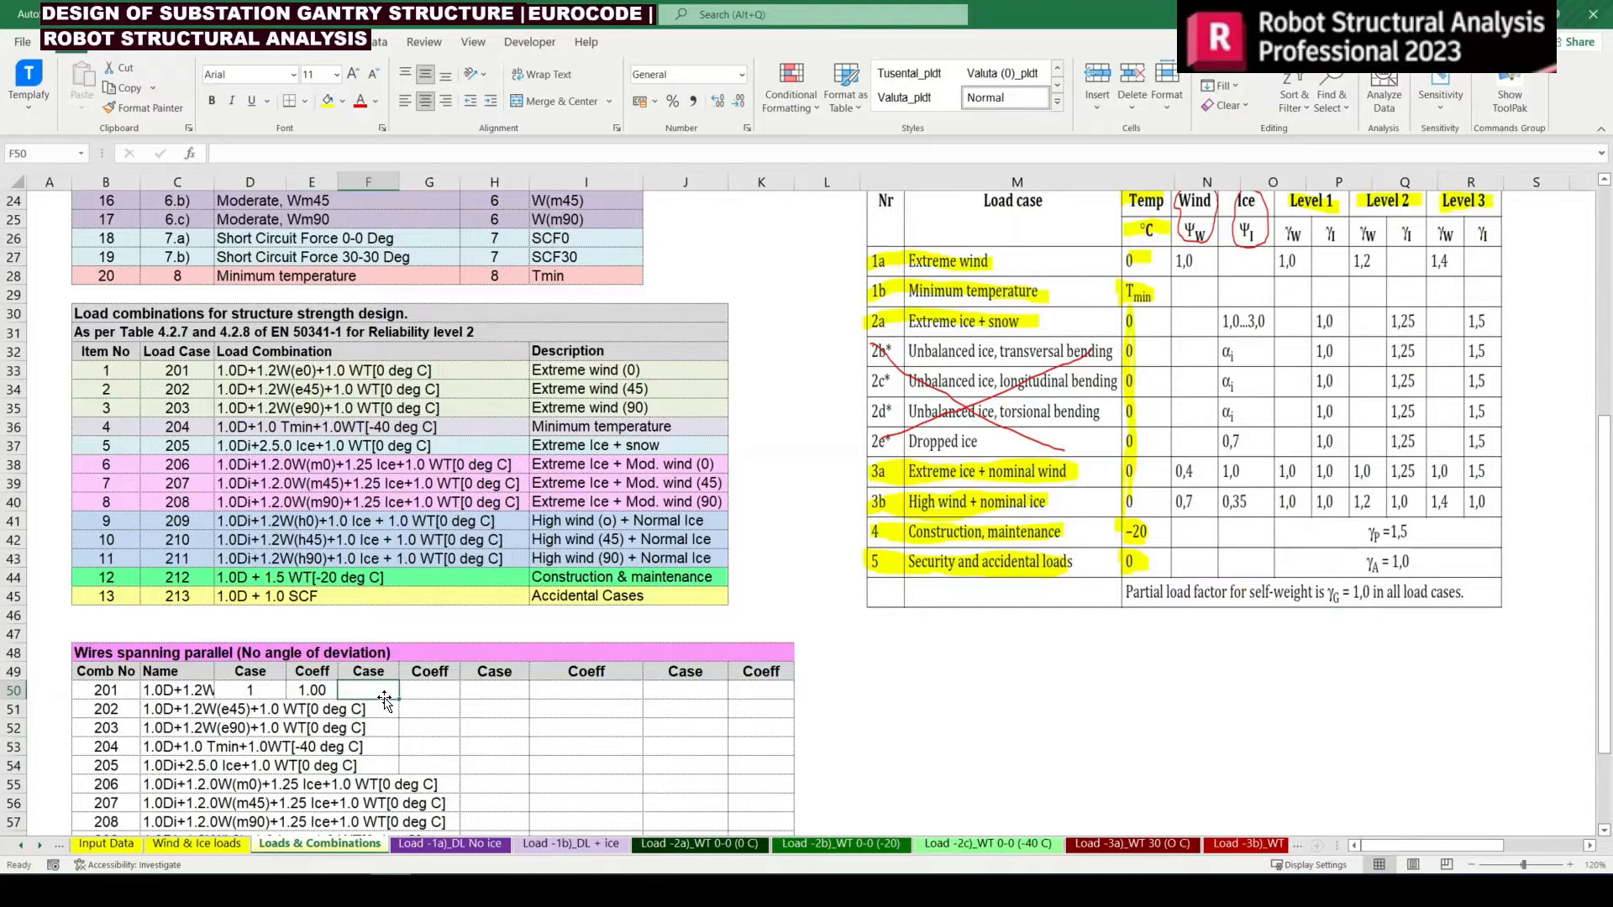
type("=")
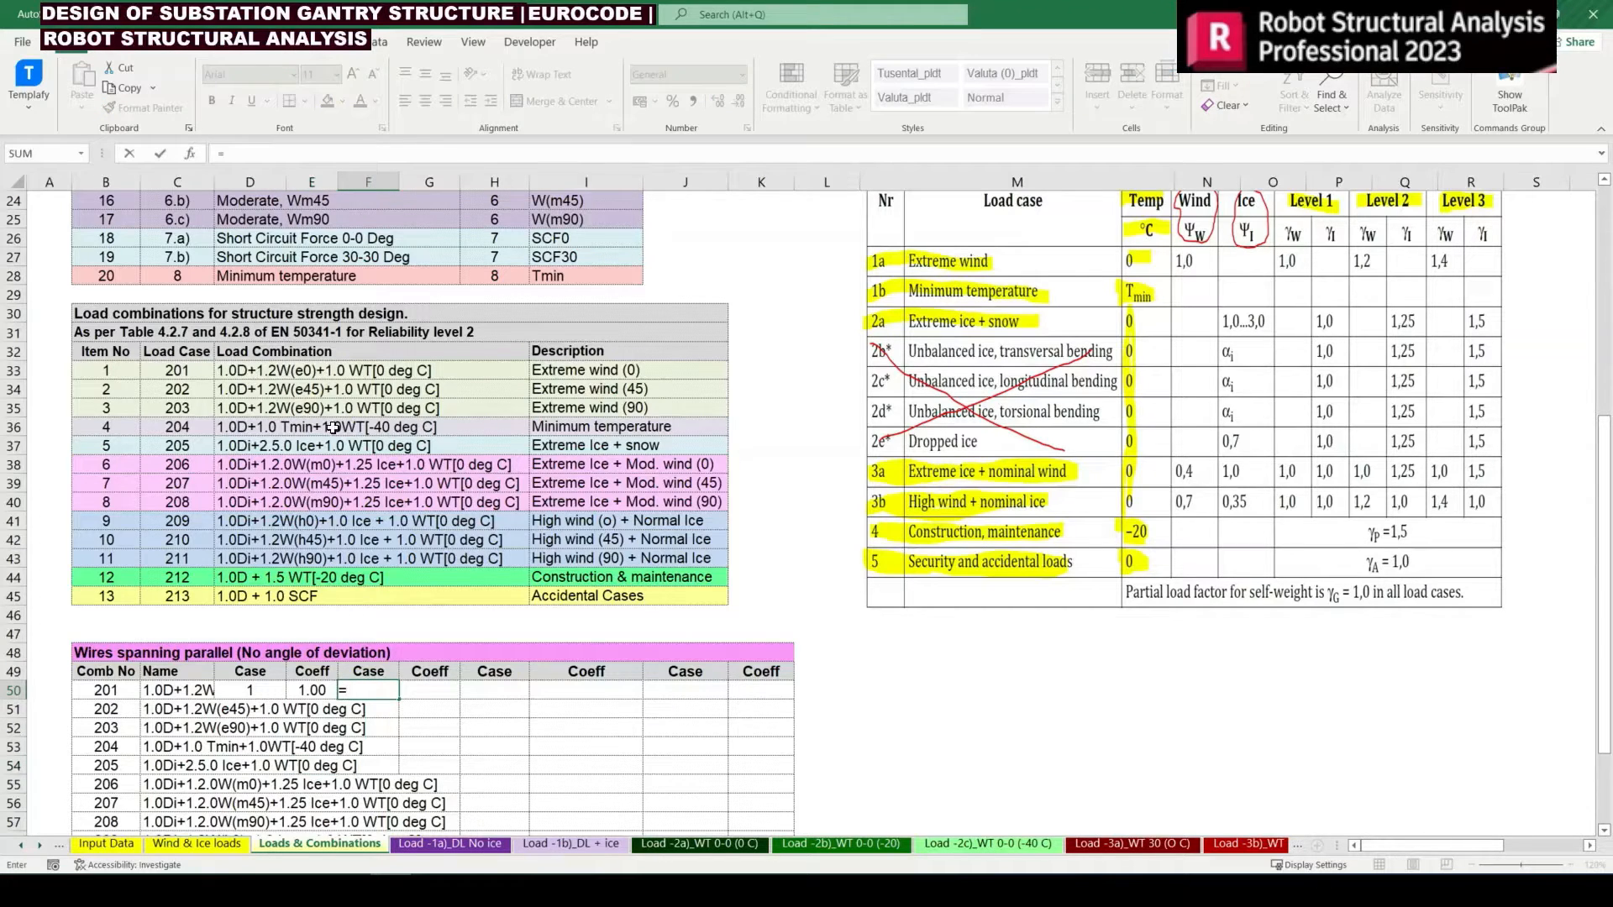
scroll(302, 427, "up", 2)
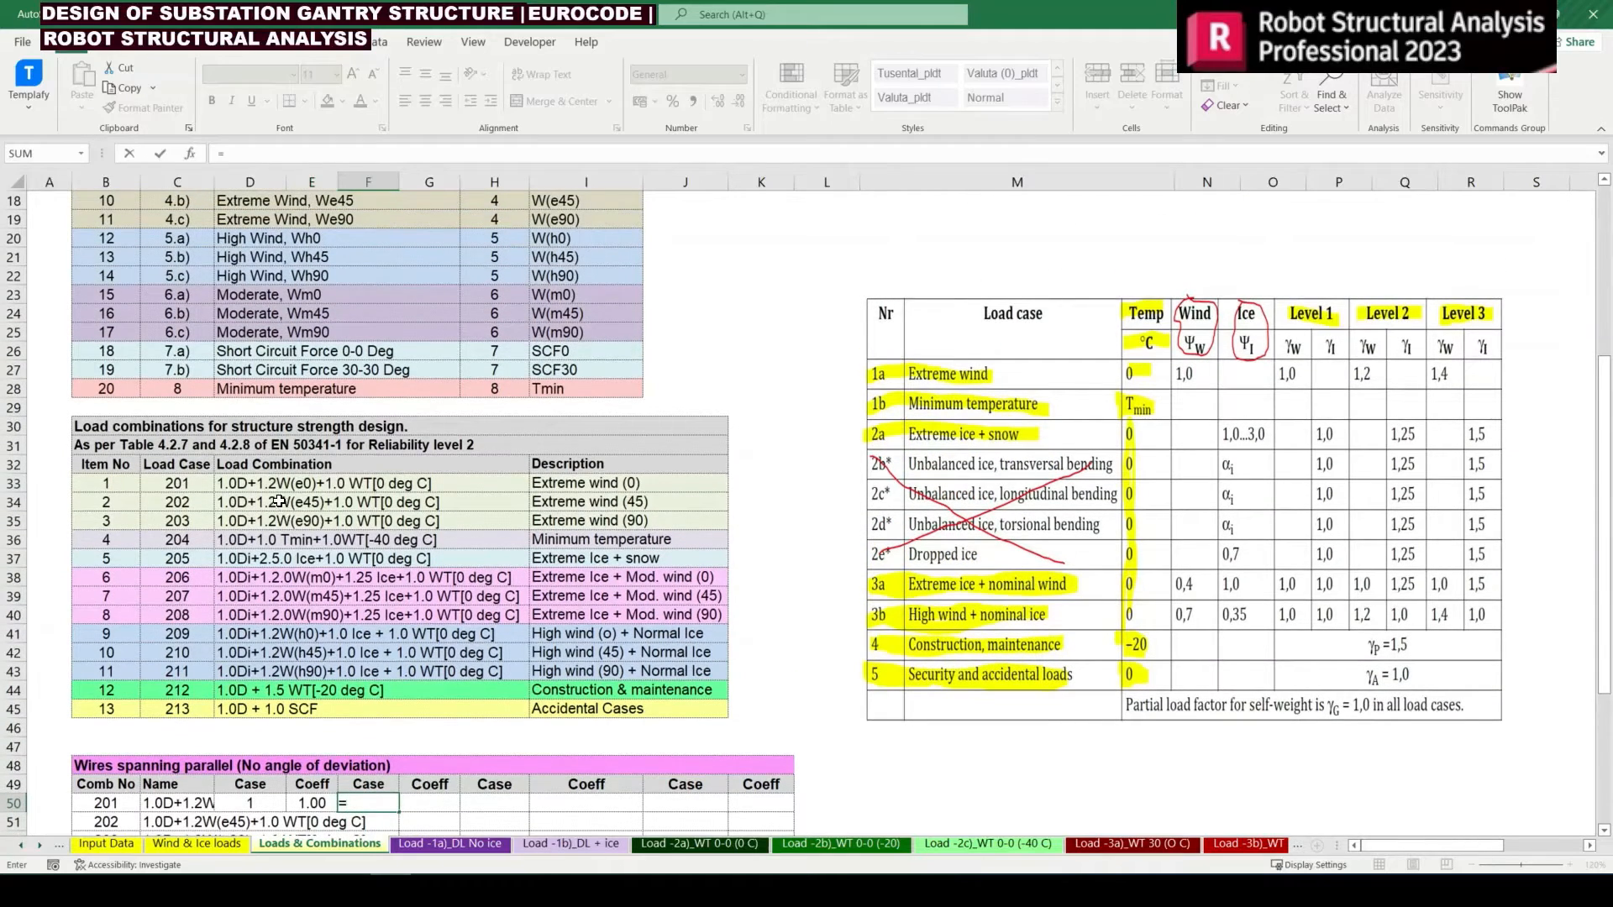
scroll(298, 497, "up", 4)
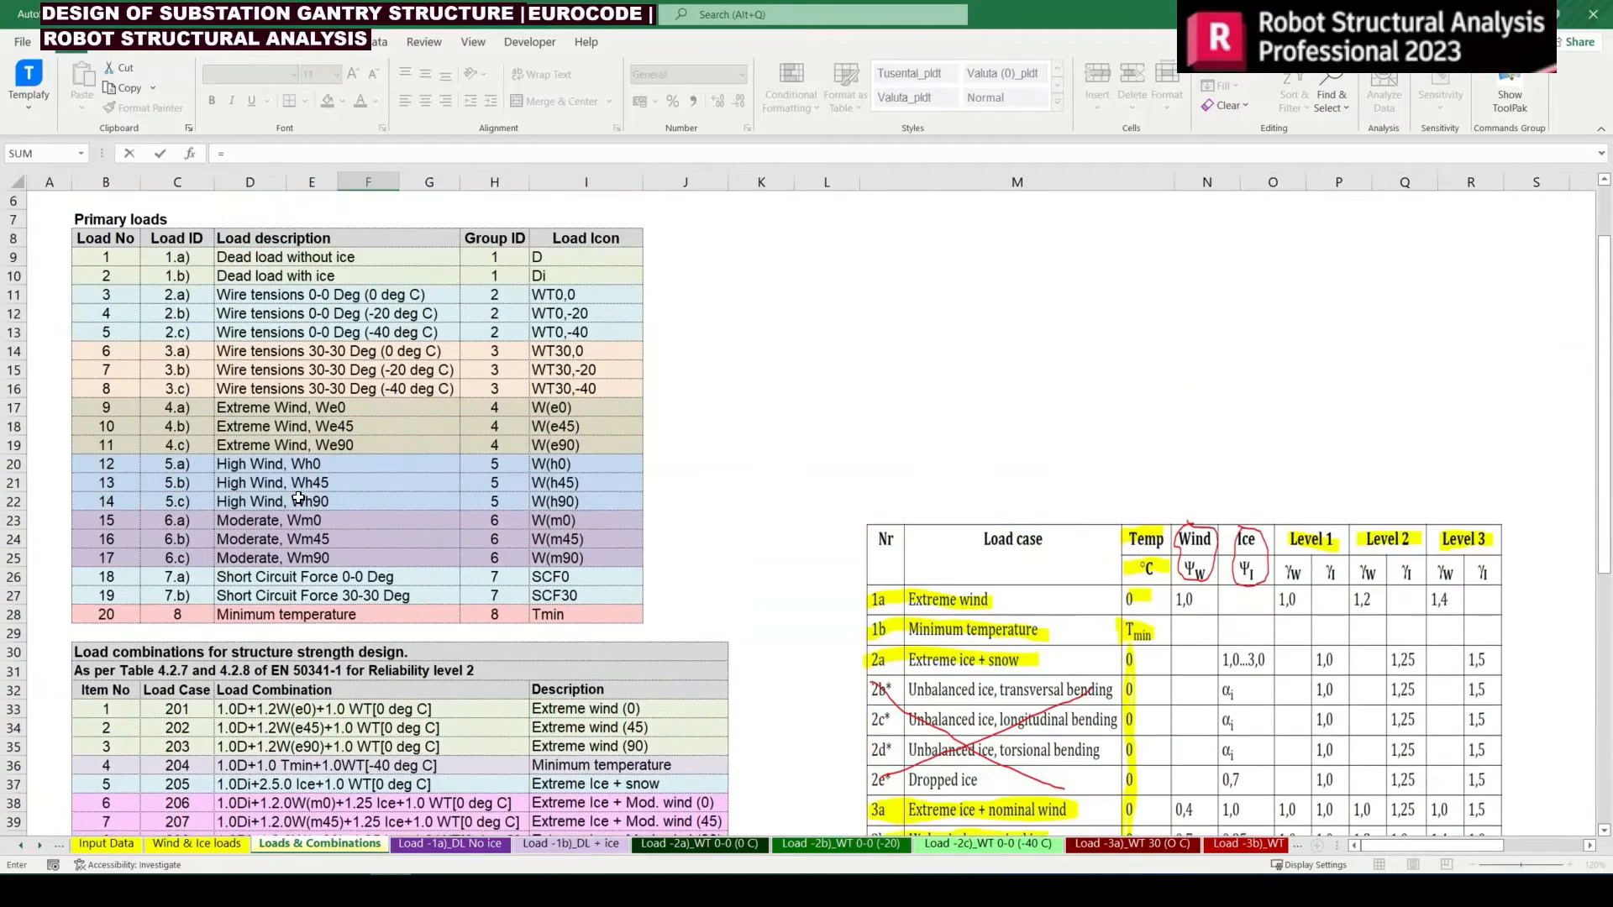
left_click(122, 407)
key("Return")
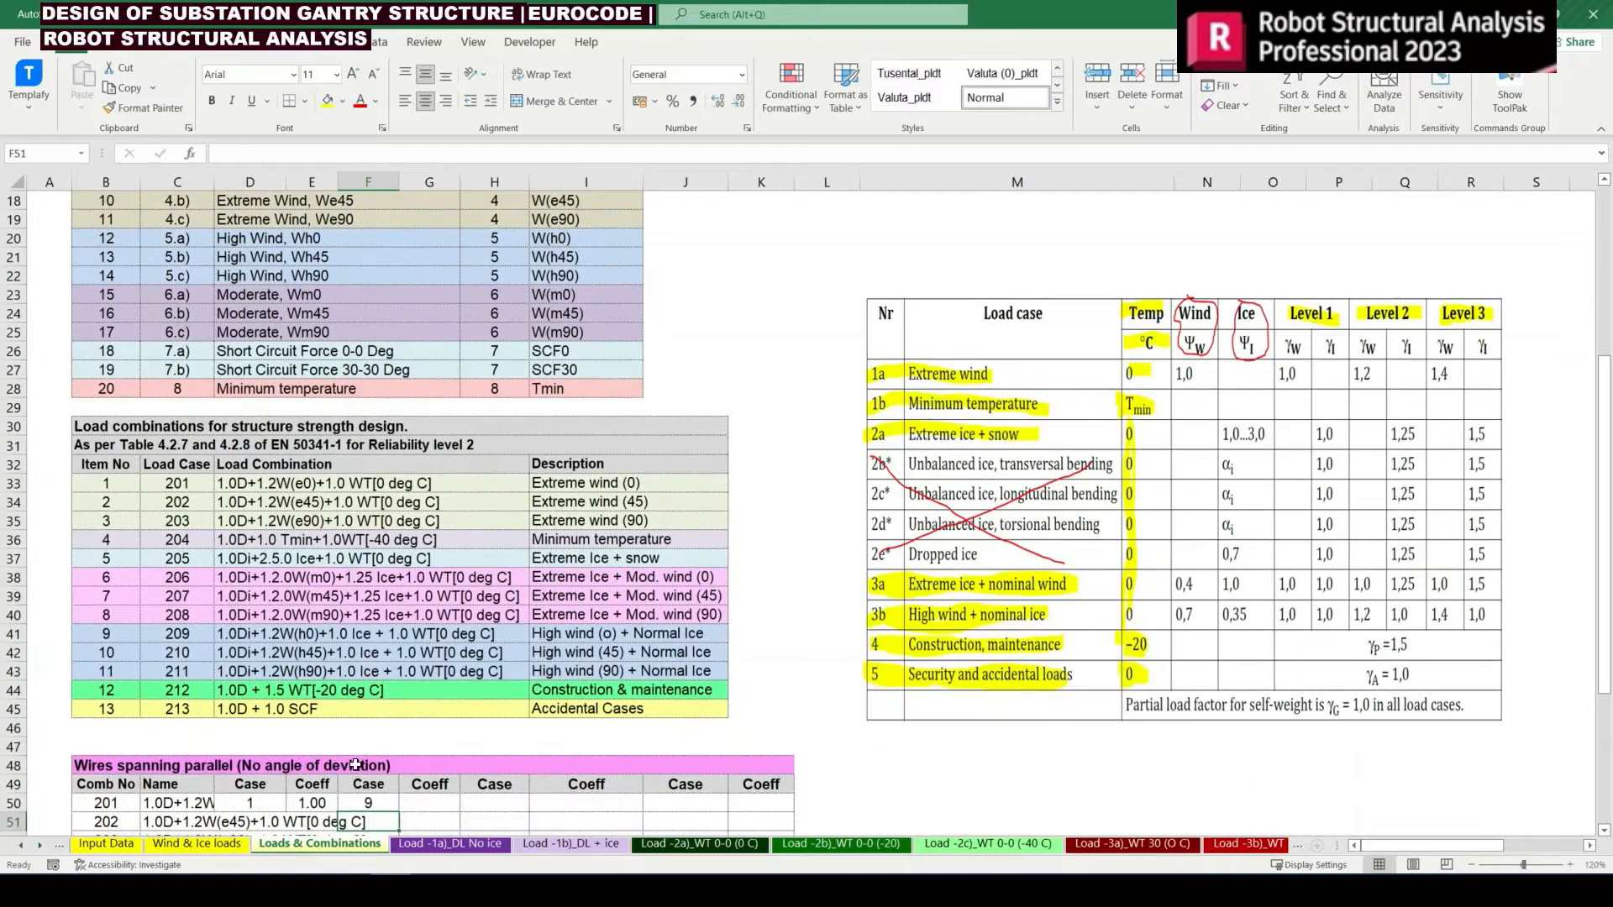
Copy the HLOOKUP expression for the wind factor from the combination 201 formula in D33
left_click(443, 789)
scroll(352, 581, "up", 1)
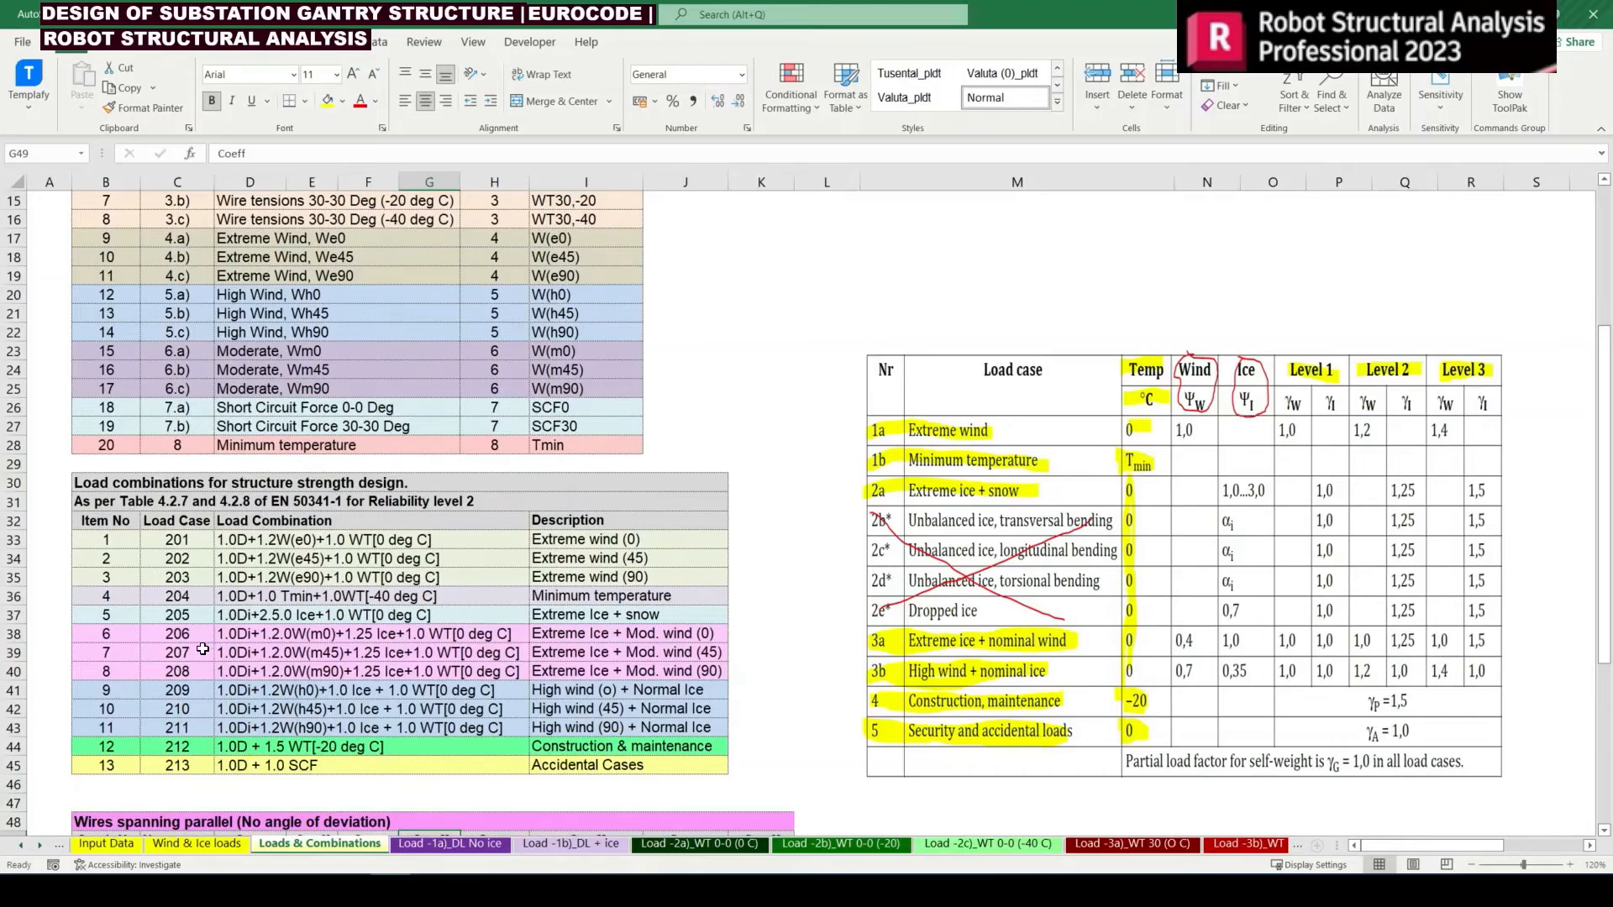
double_click(243, 540)
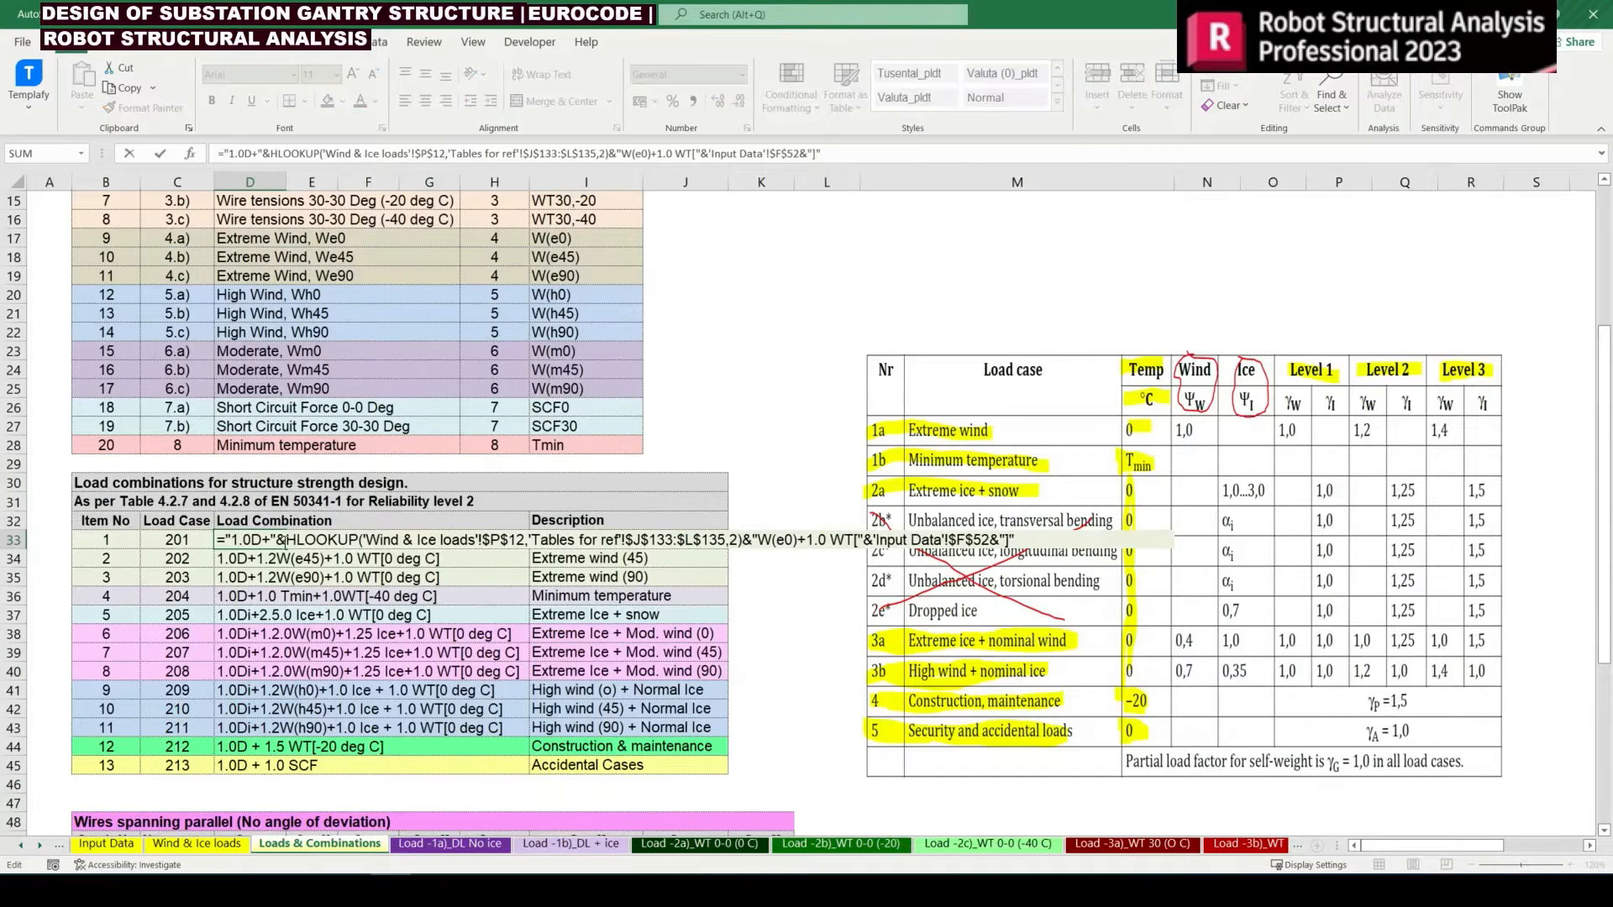
left_click_drag(287, 543, 765, 560)
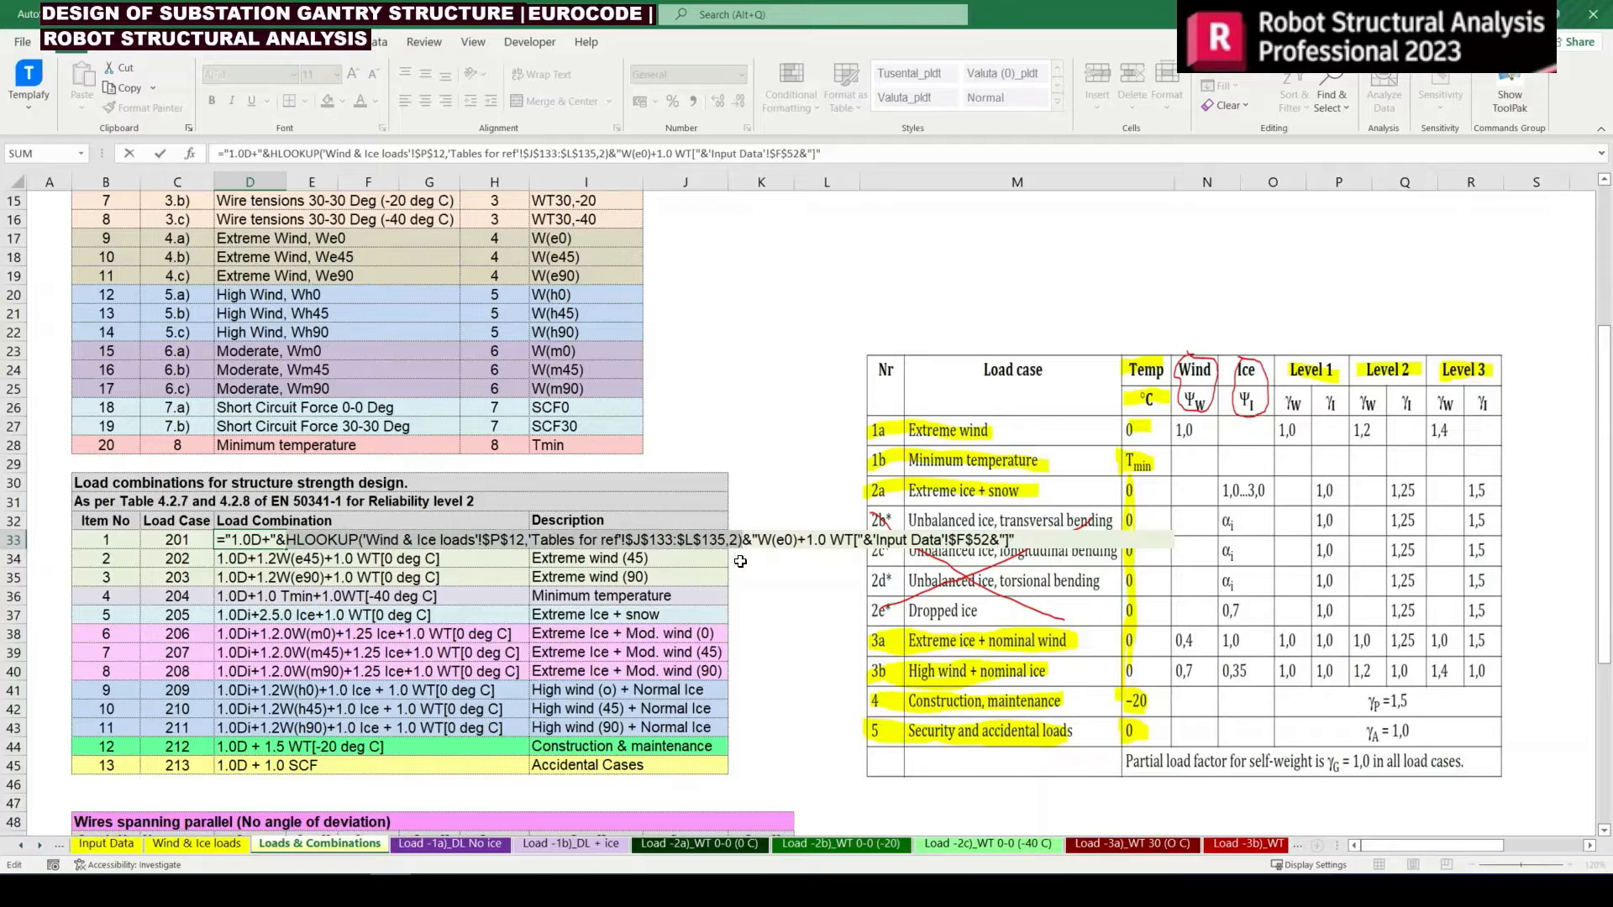
key("ctrl+c")
key("Escape")
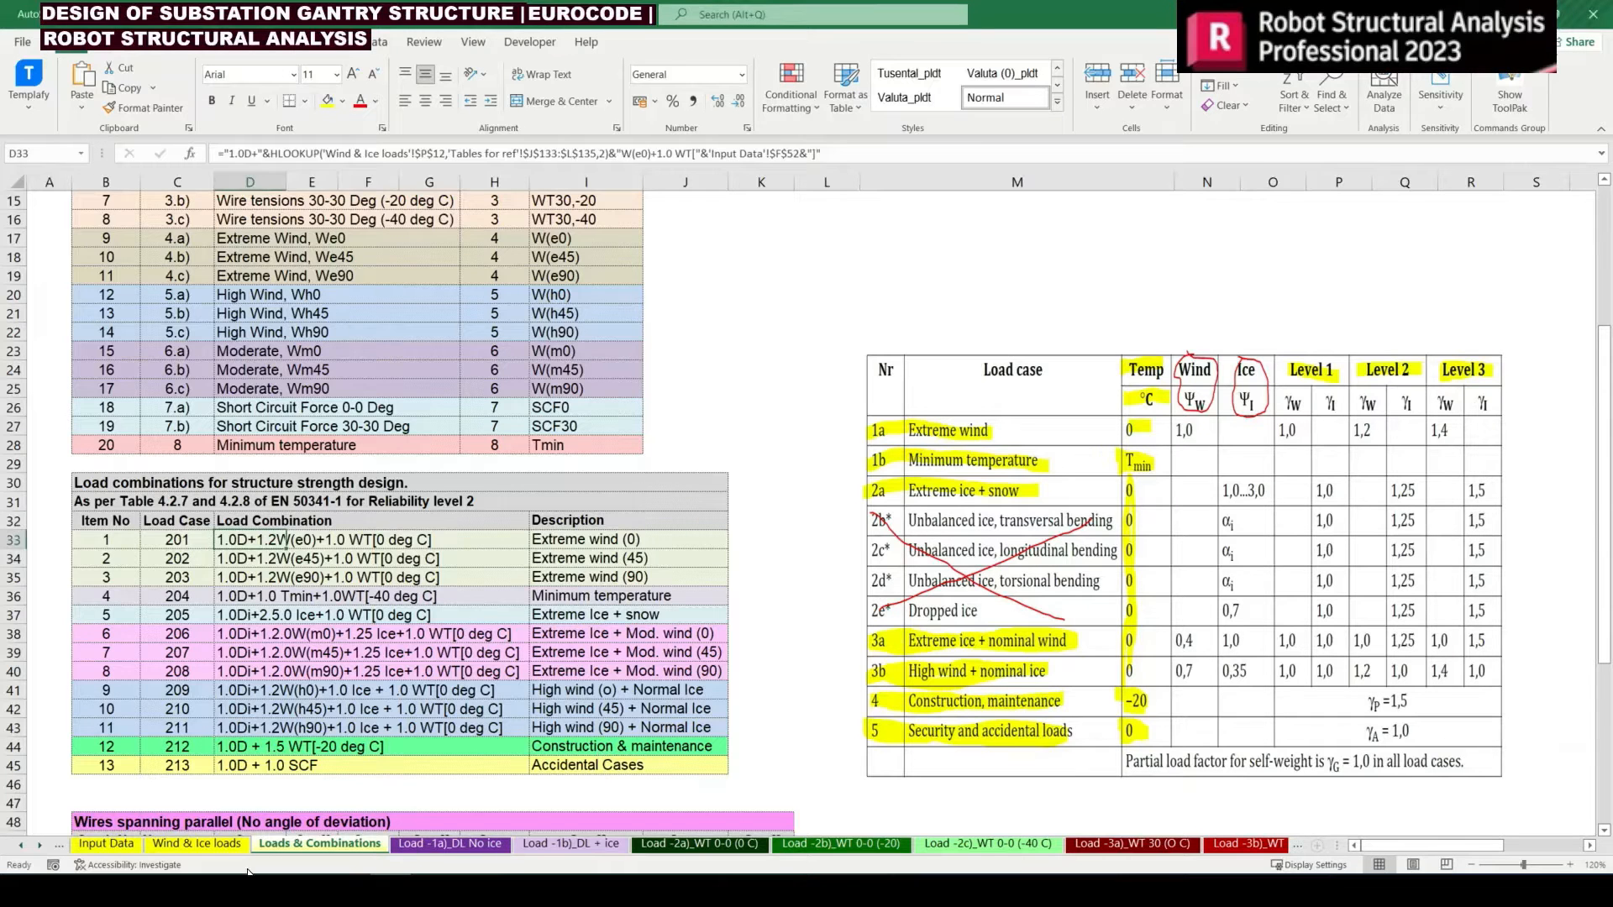
Examine the input cells on the Wind & Ice loads and Input Data sheets, including the reference wind speed and terrain category
left_click(197, 843)
scroll(217, 804, "up", 5)
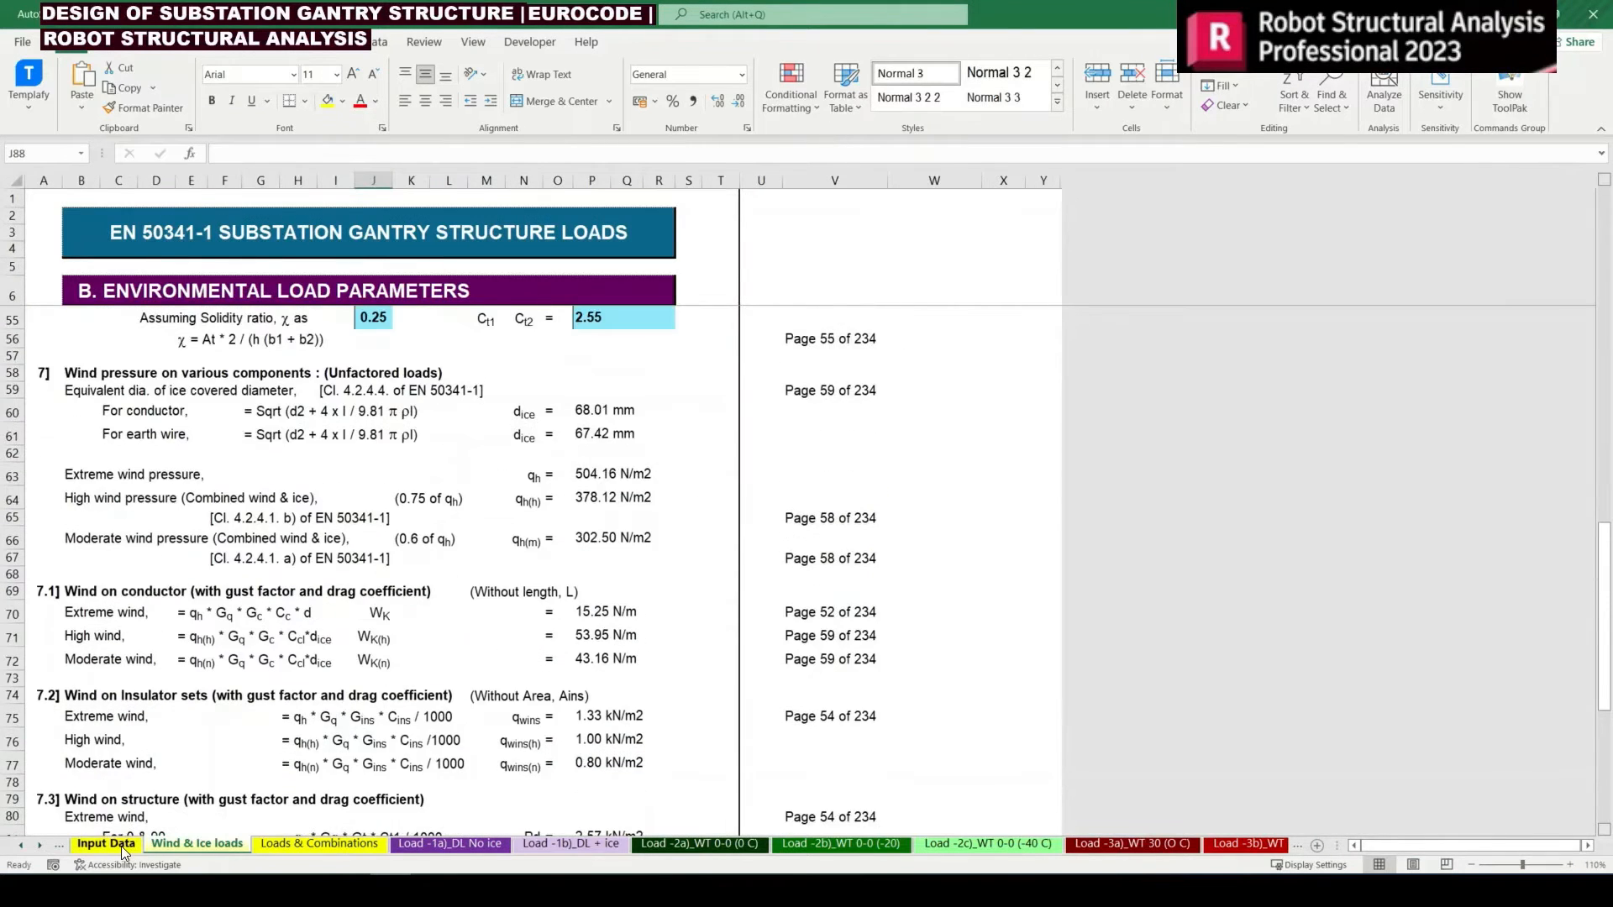
left_click(106, 843)
scroll(358, 287, "up", 2)
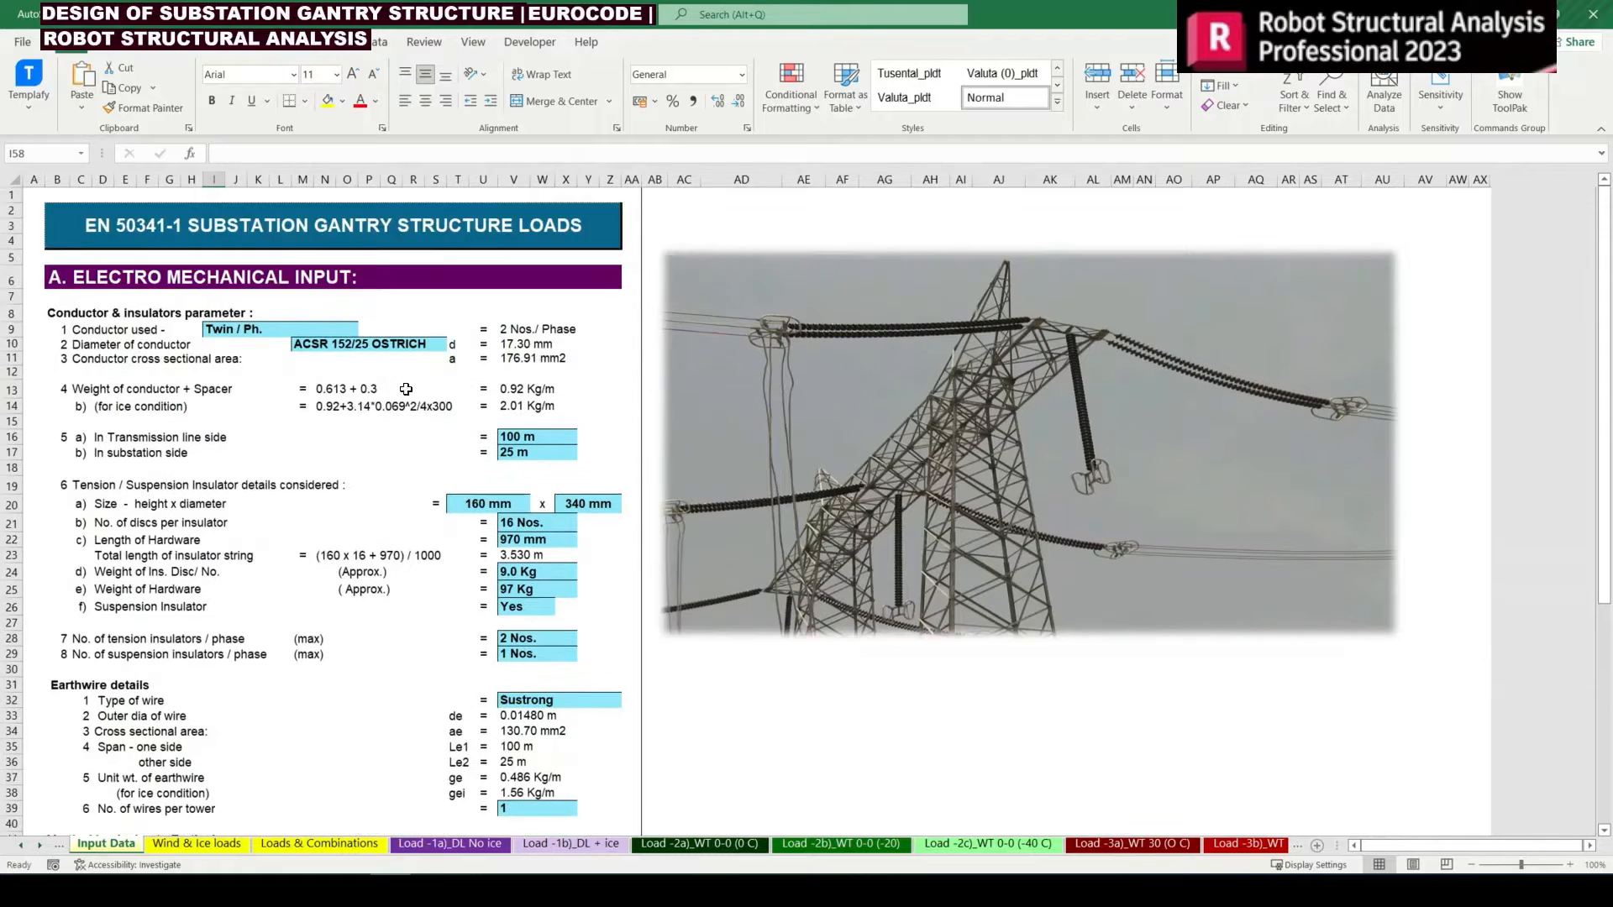
scroll(406, 389, "down", 6)
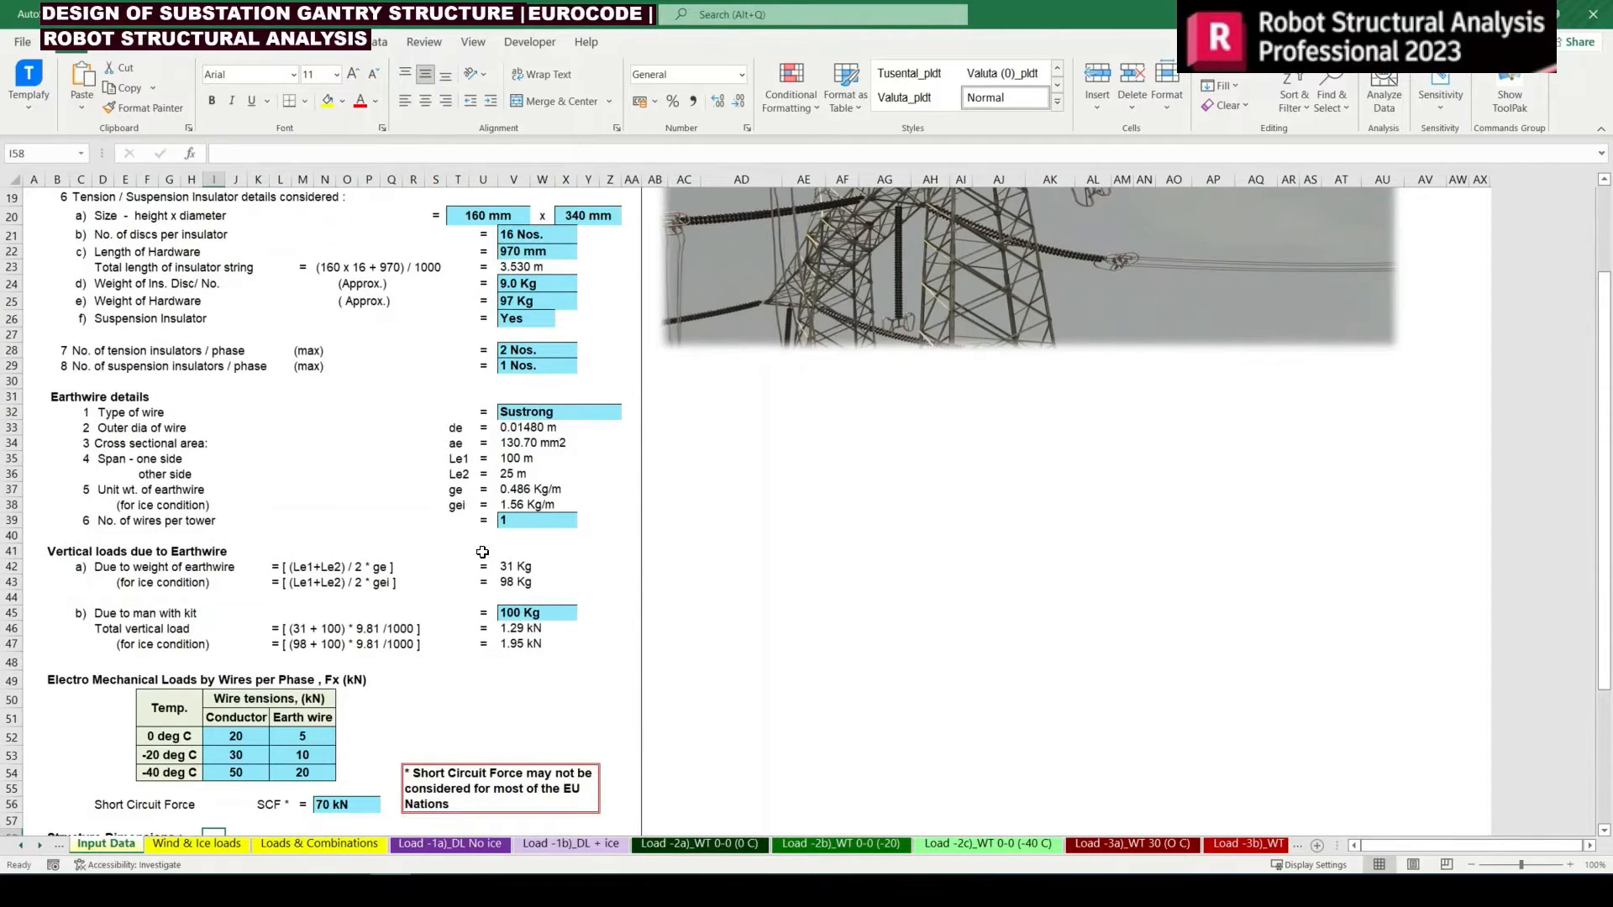
scroll(462, 646, "down", 3)
left_click(198, 843)
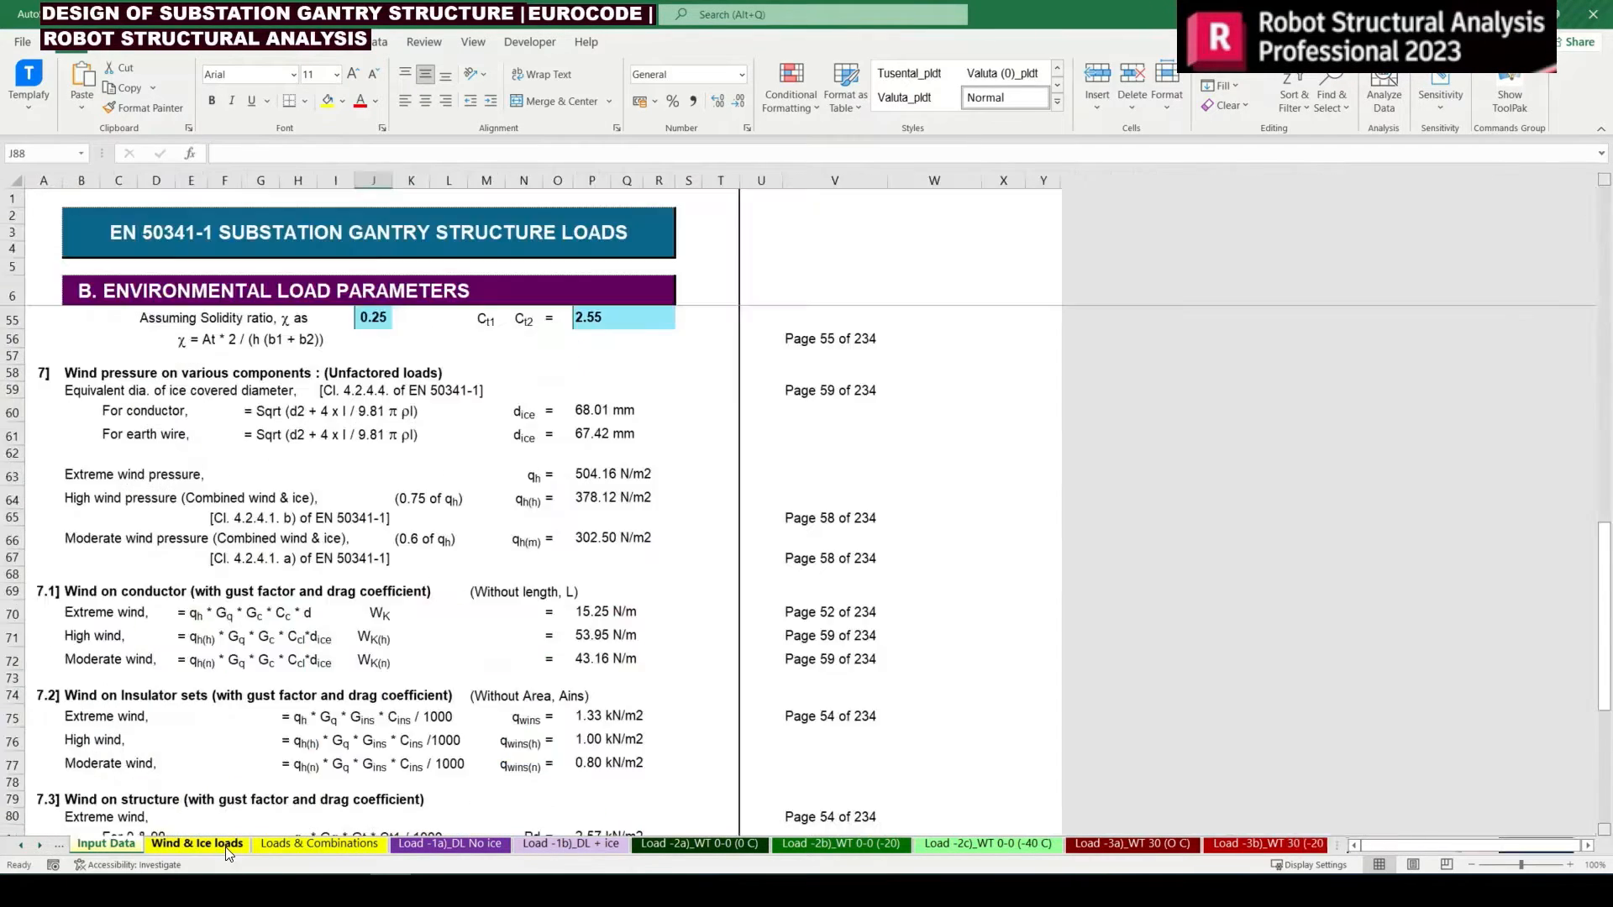
scroll(511, 426, "up", 15)
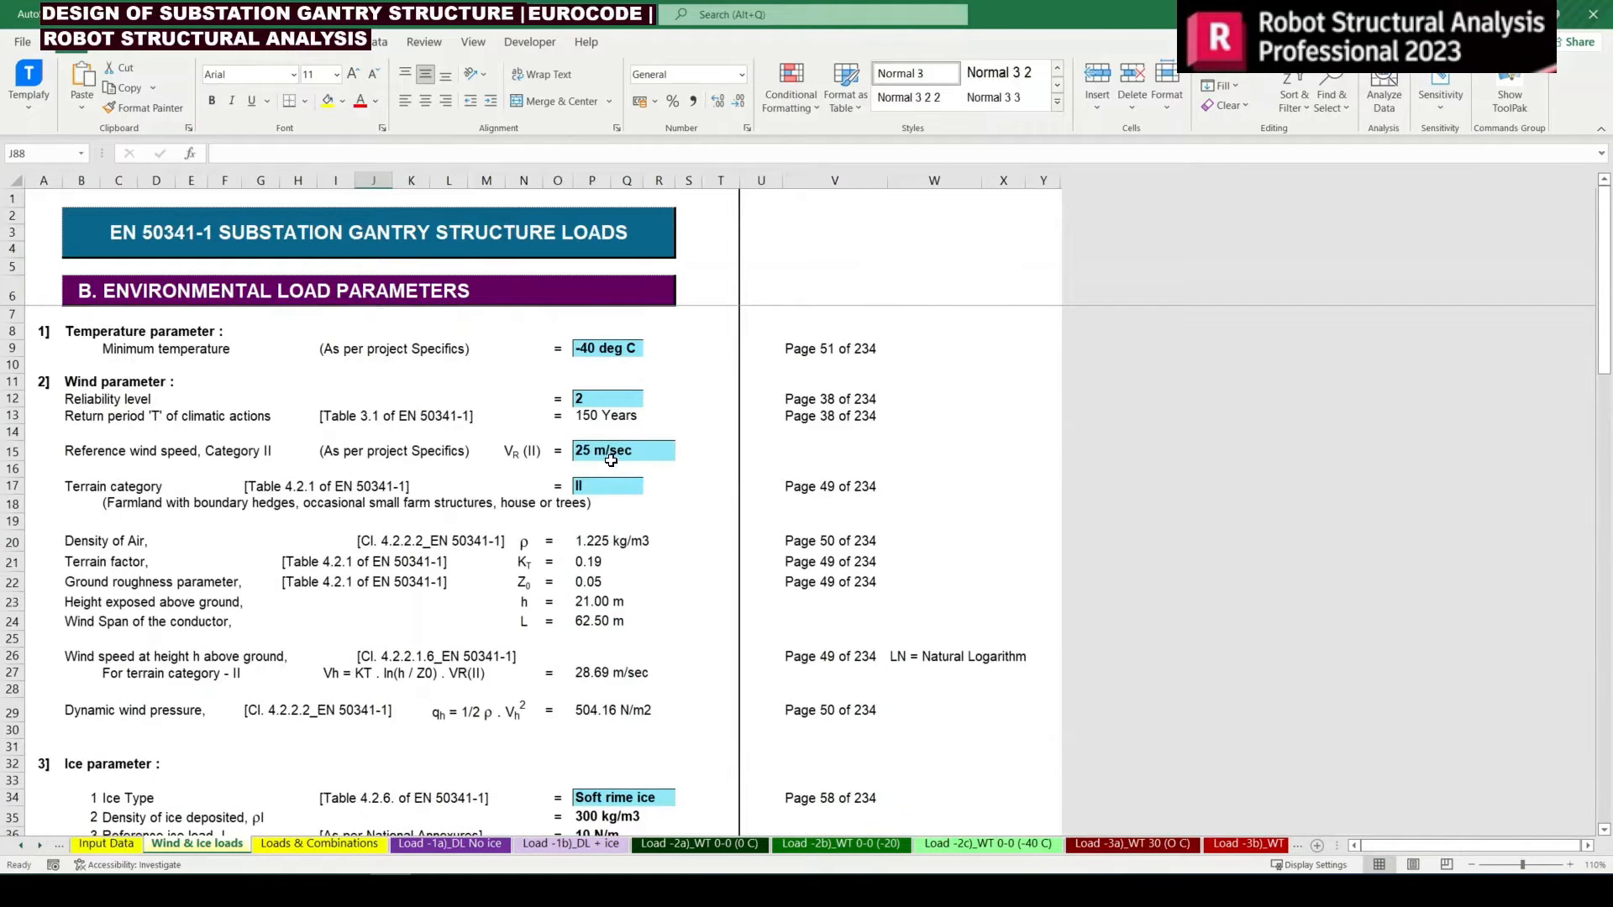
left_click(611, 461)
left_click(601, 488)
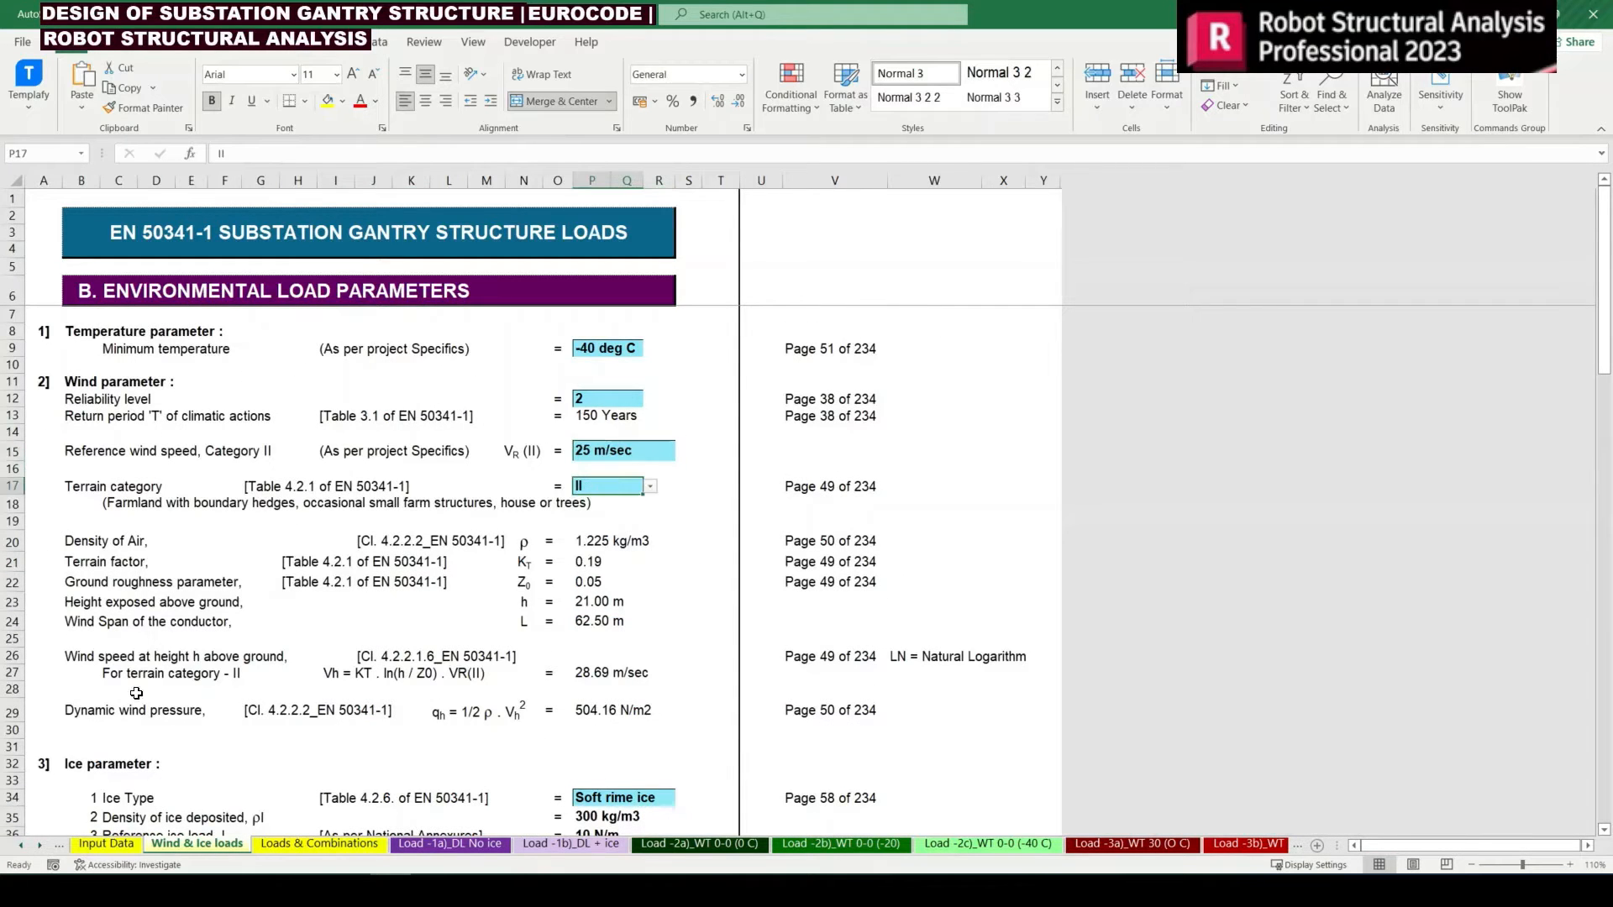
left_click(350, 891)
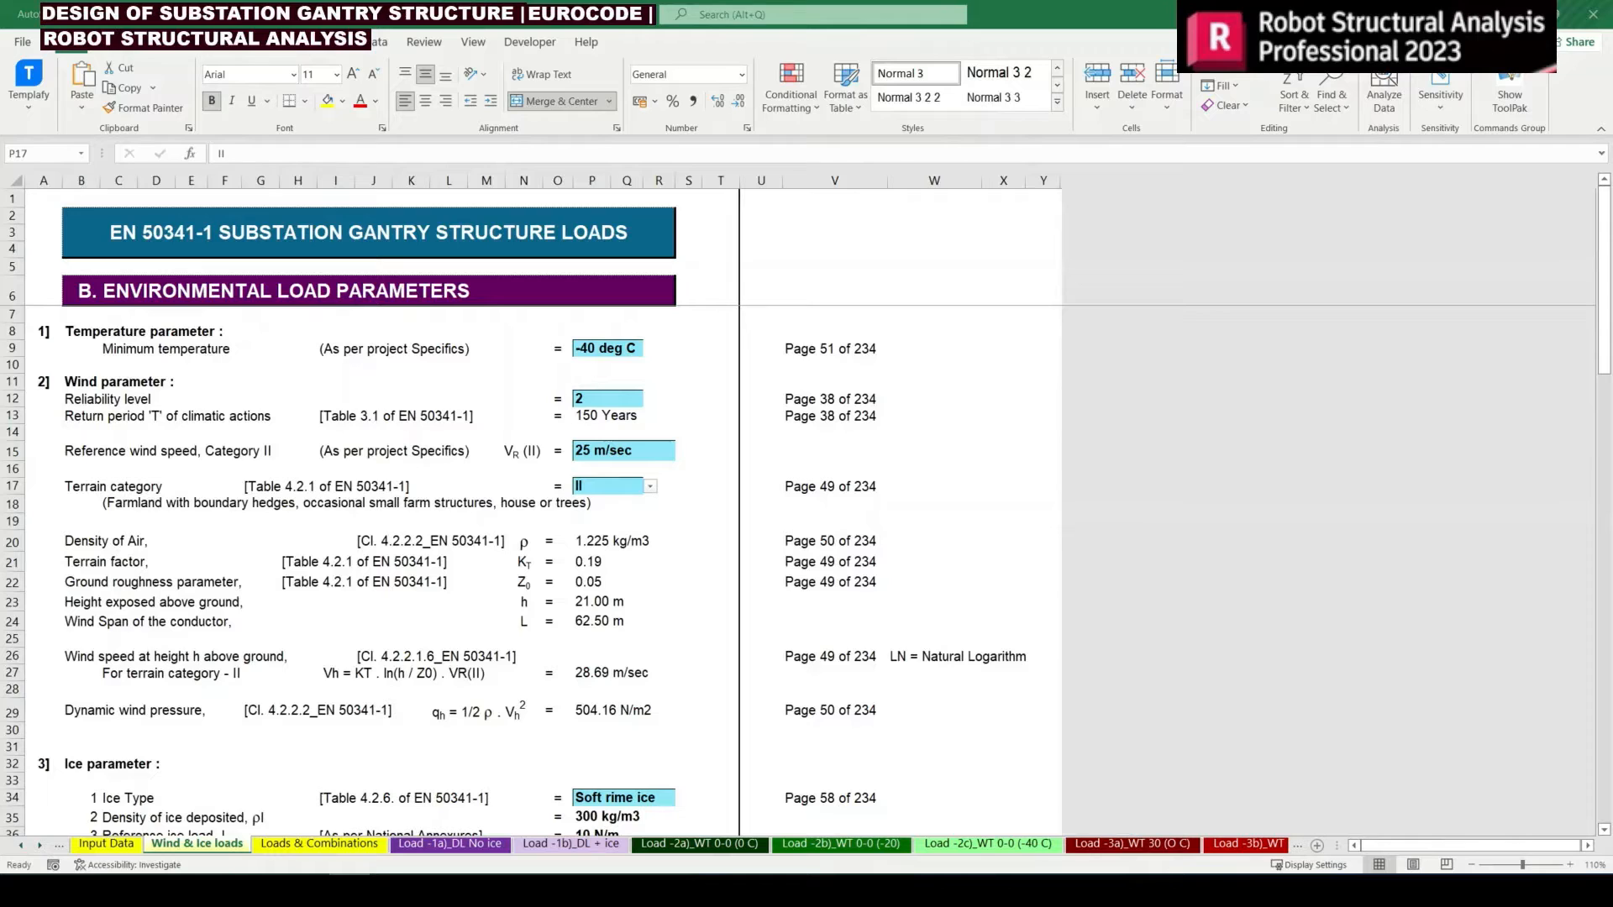
Set the reliability level in P12 of the Wind & Ice loads sheet to 3 and check the factors in Loads & Combinations
left_click(617, 398)
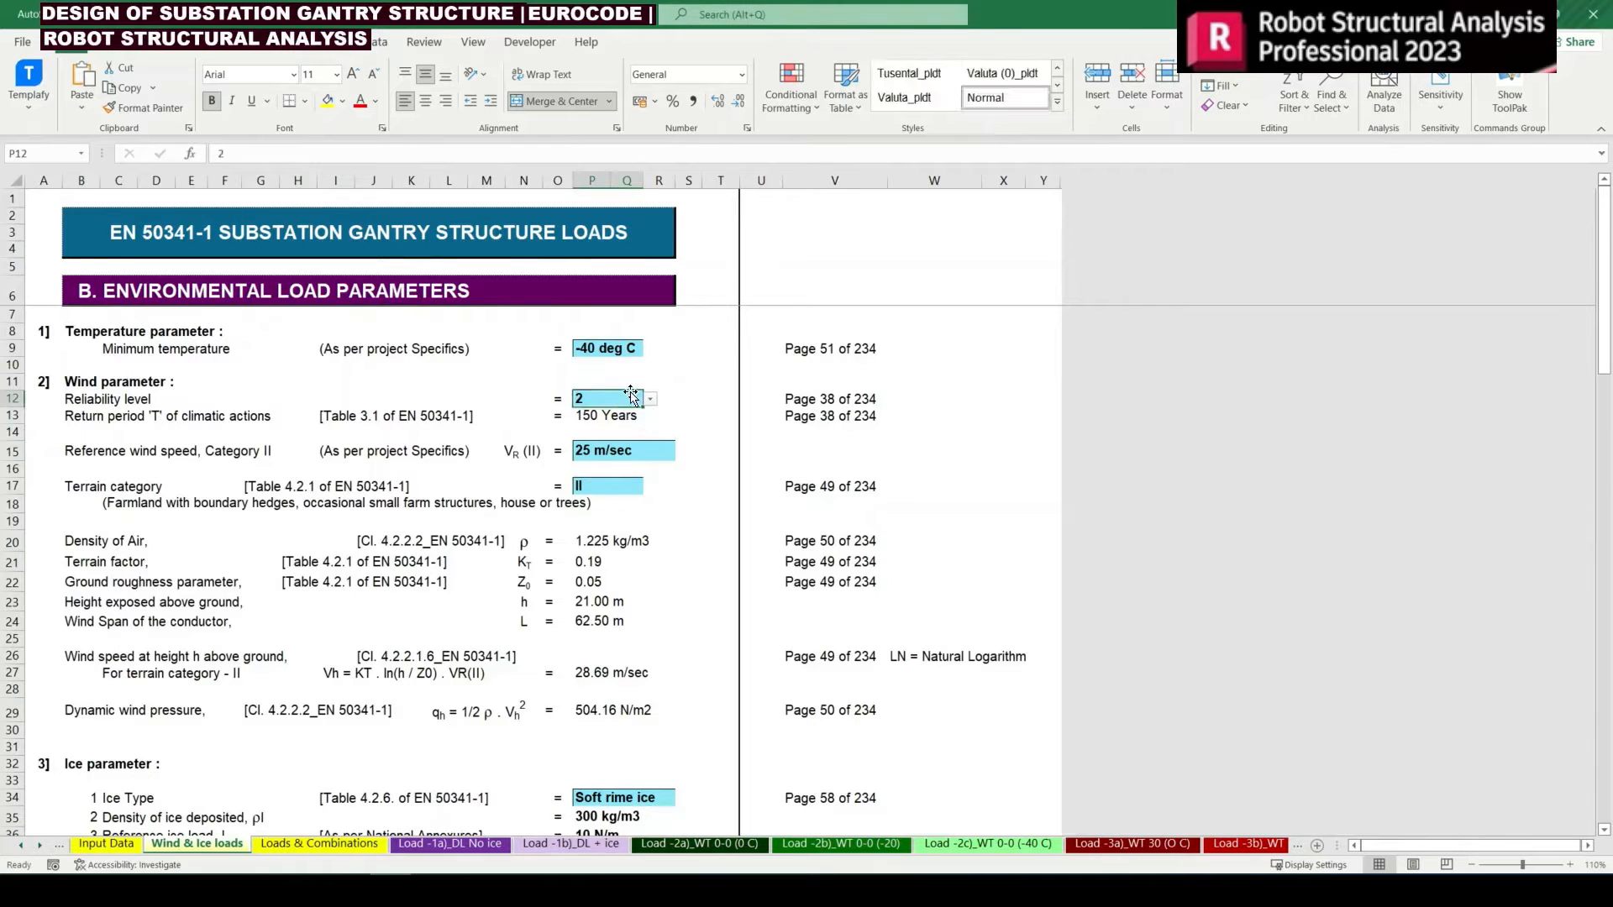
left_click(652, 400)
left_click(598, 442)
left_click(336, 746)
left_click(313, 843)
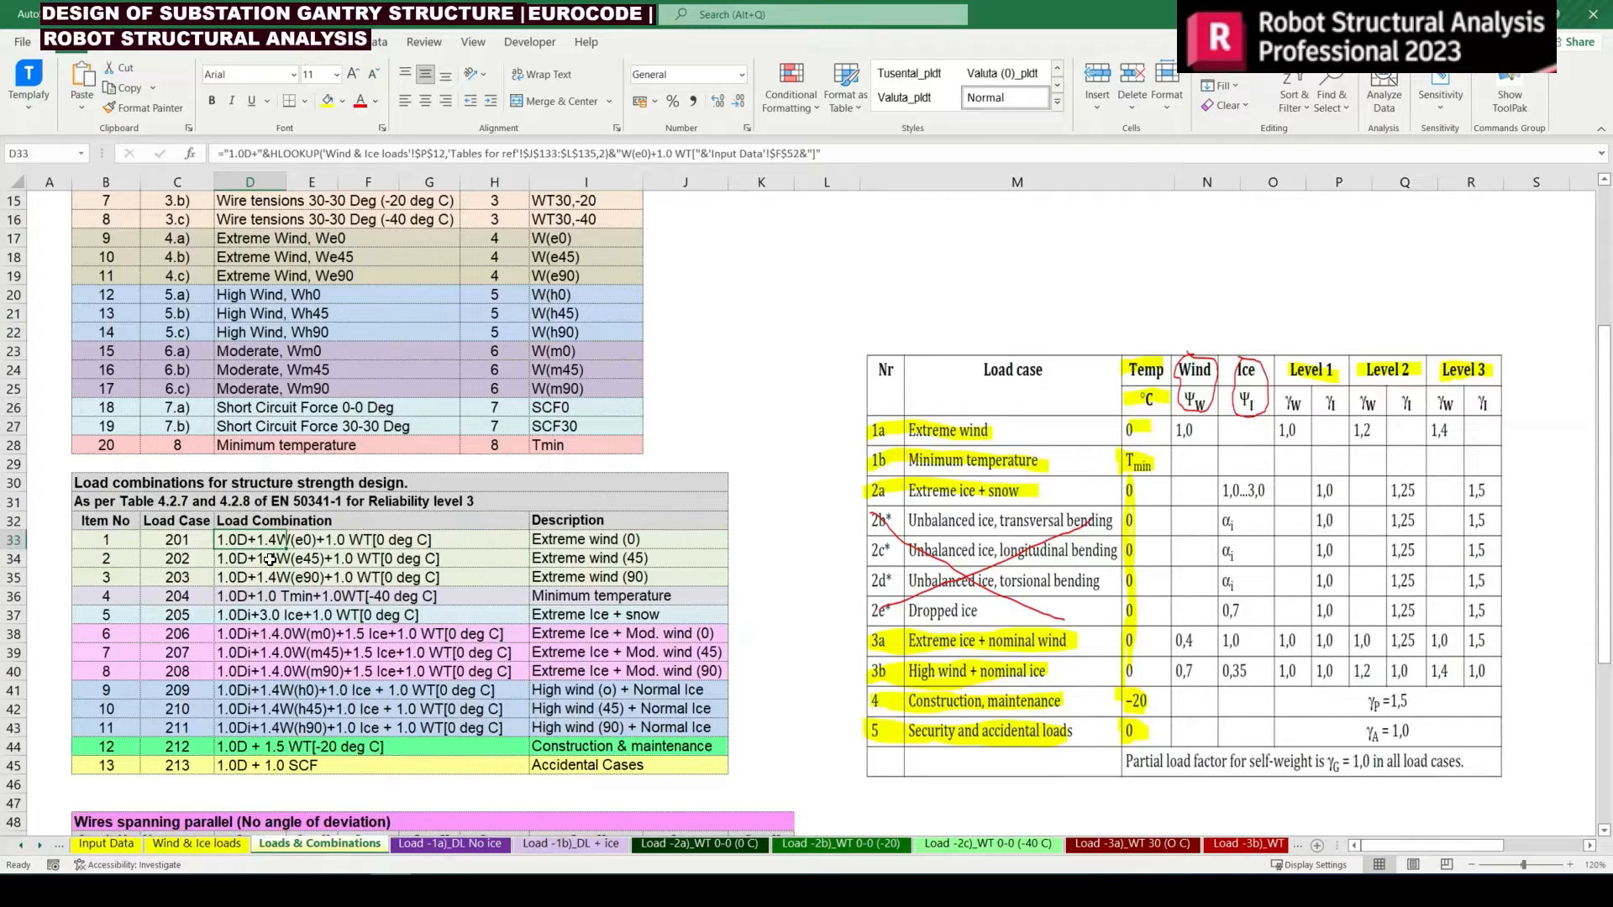
Set the reliability level on the Wind & Ice loads sheet back to 2 and return to Loads & Combinations
left_click(196, 843)
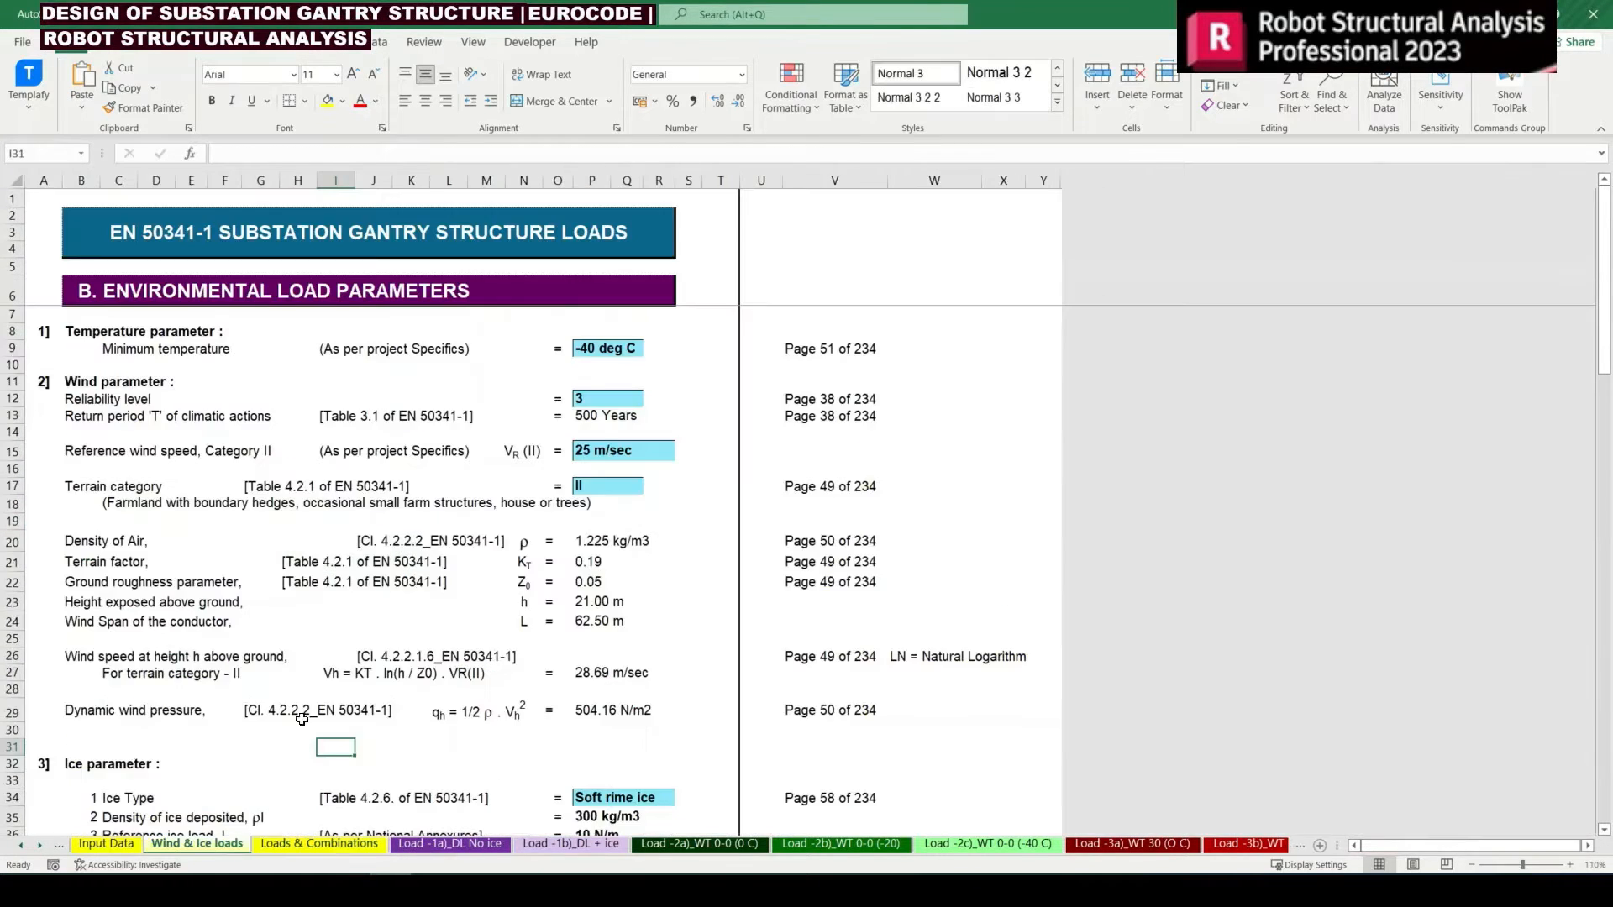
left_click(619, 401)
left_click(652, 400)
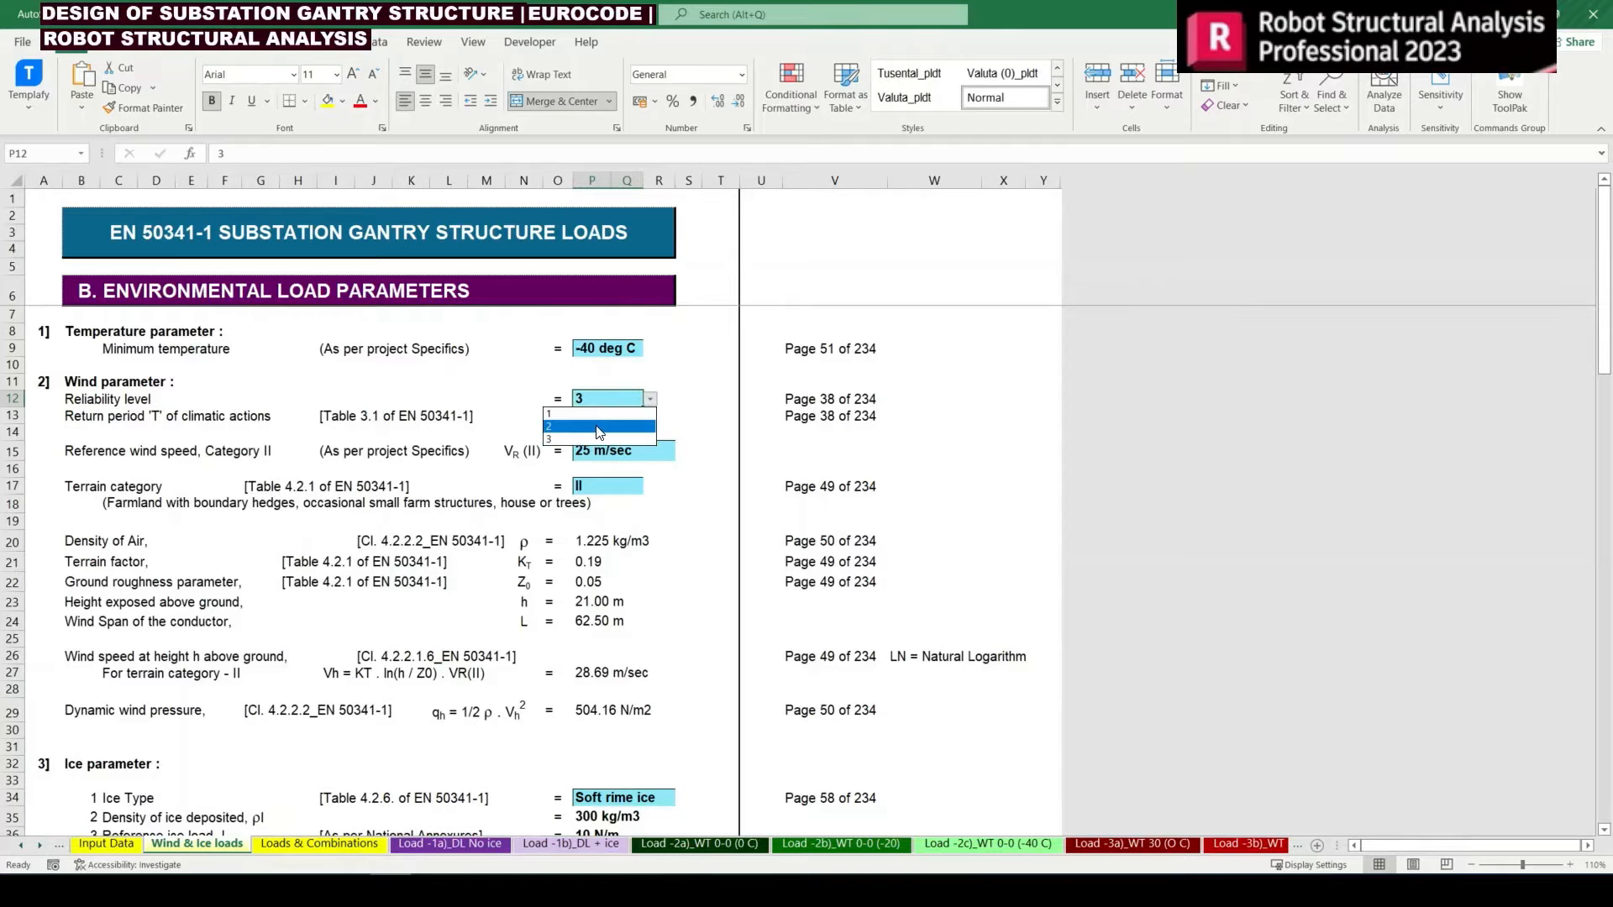
left_click(601, 434)
left_click(320, 843)
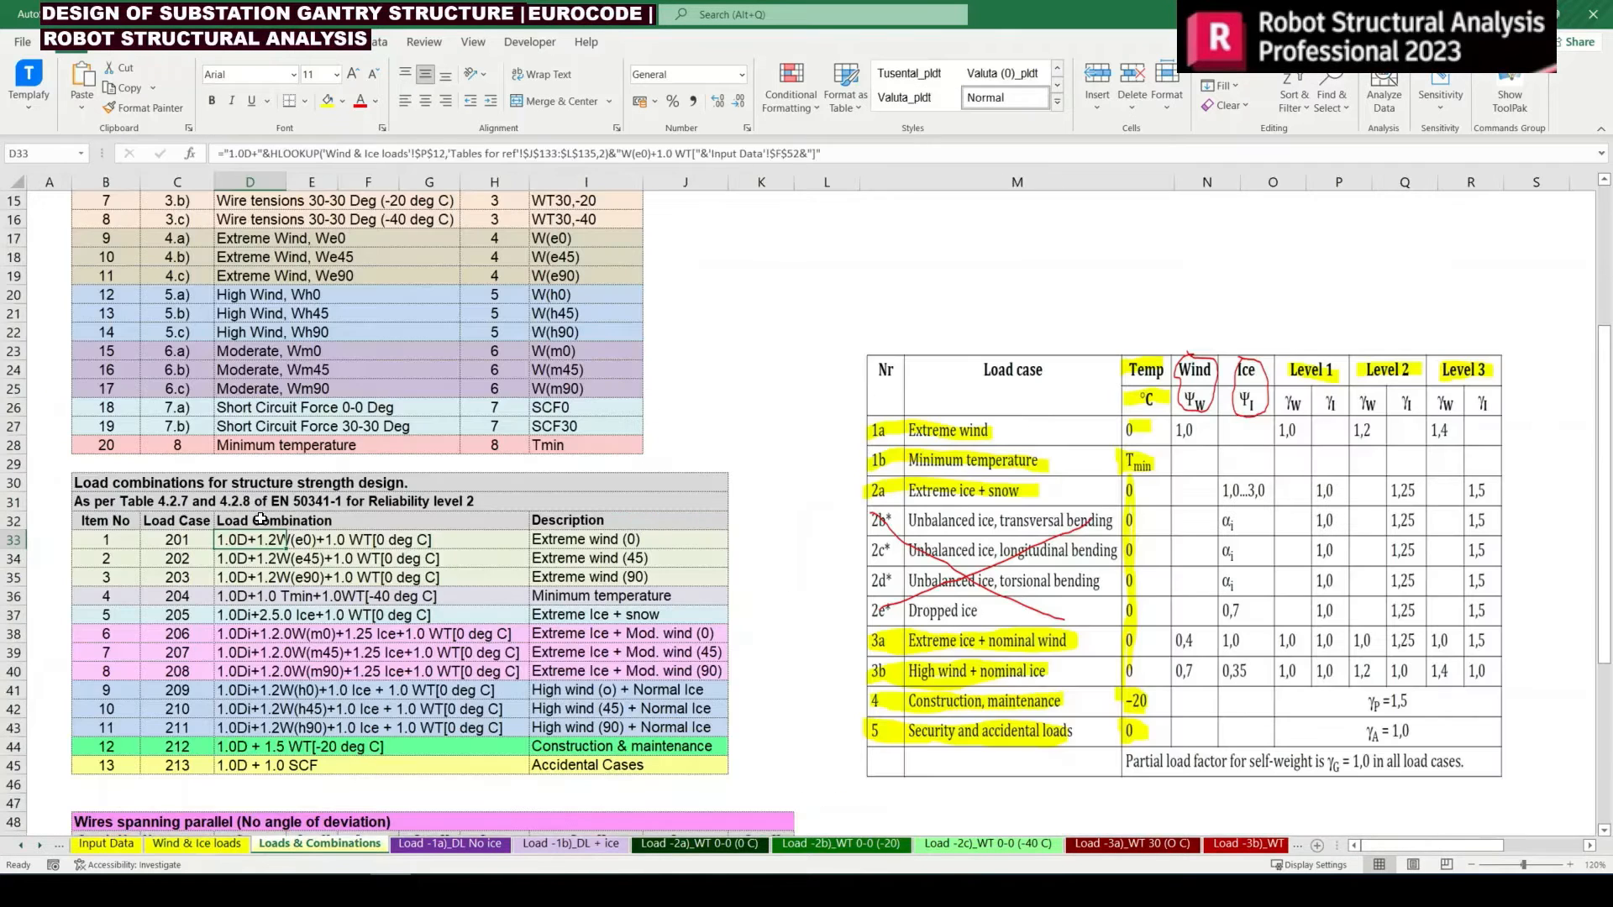
Enter the D33 factor lookup =HLOOKUP('Wind & Ice loads'!$P$12,'Tables for ref'!$J$133:$L$135,2) as the second coefficient of combination 201 in G50
double_click(250, 541)
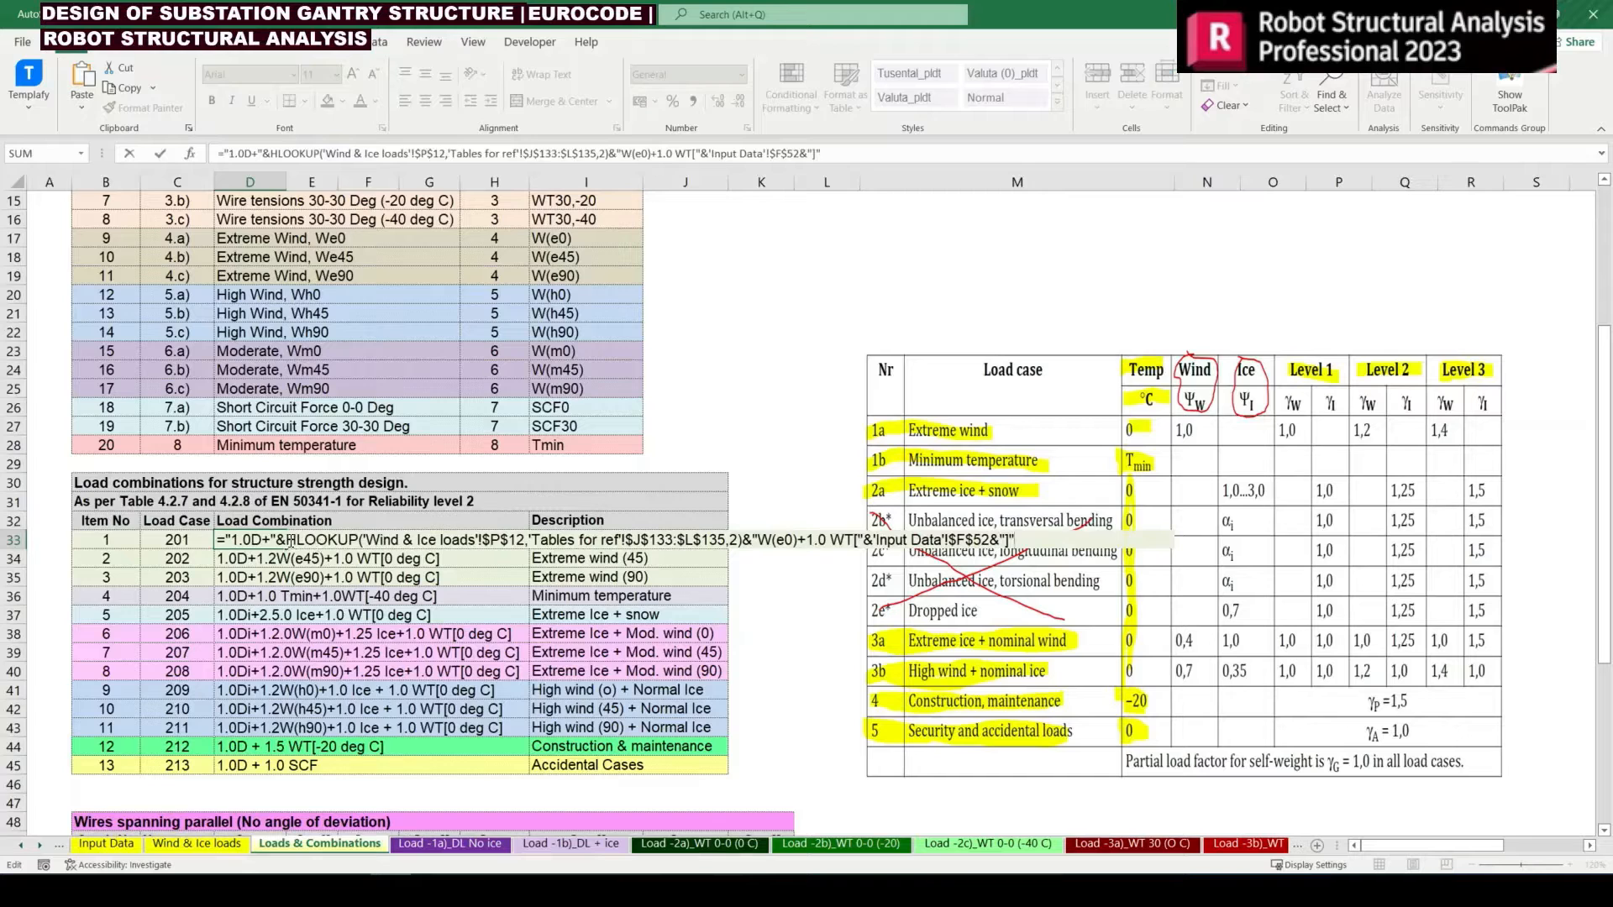
left_click_drag(288, 541, 743, 553)
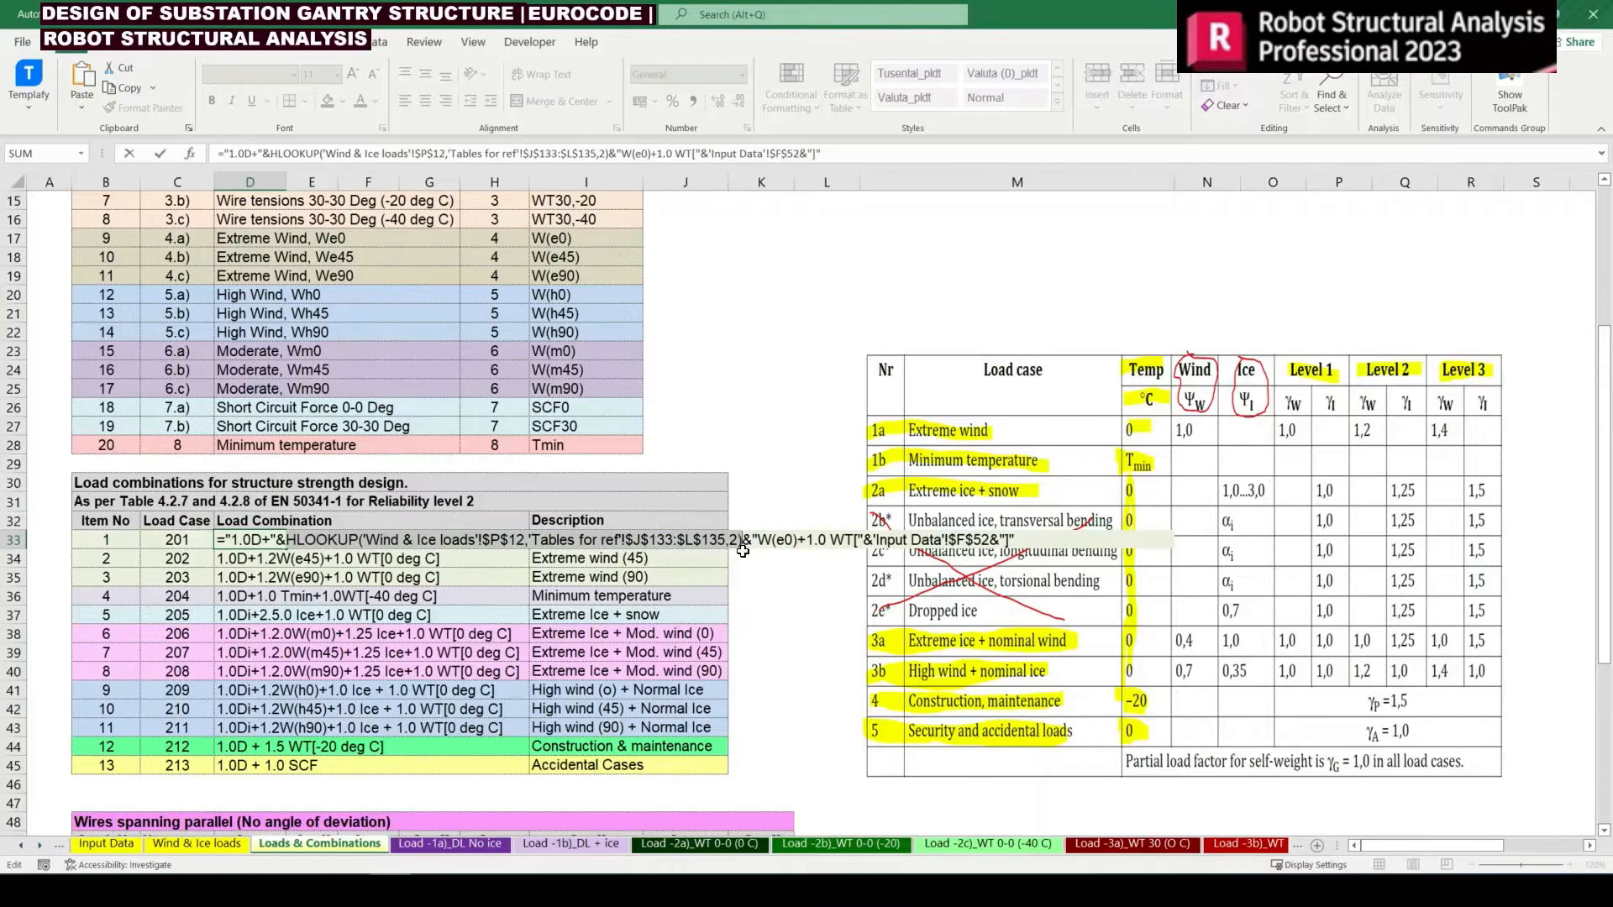
left_click(370, 690)
scroll(246, 666, "down", 4)
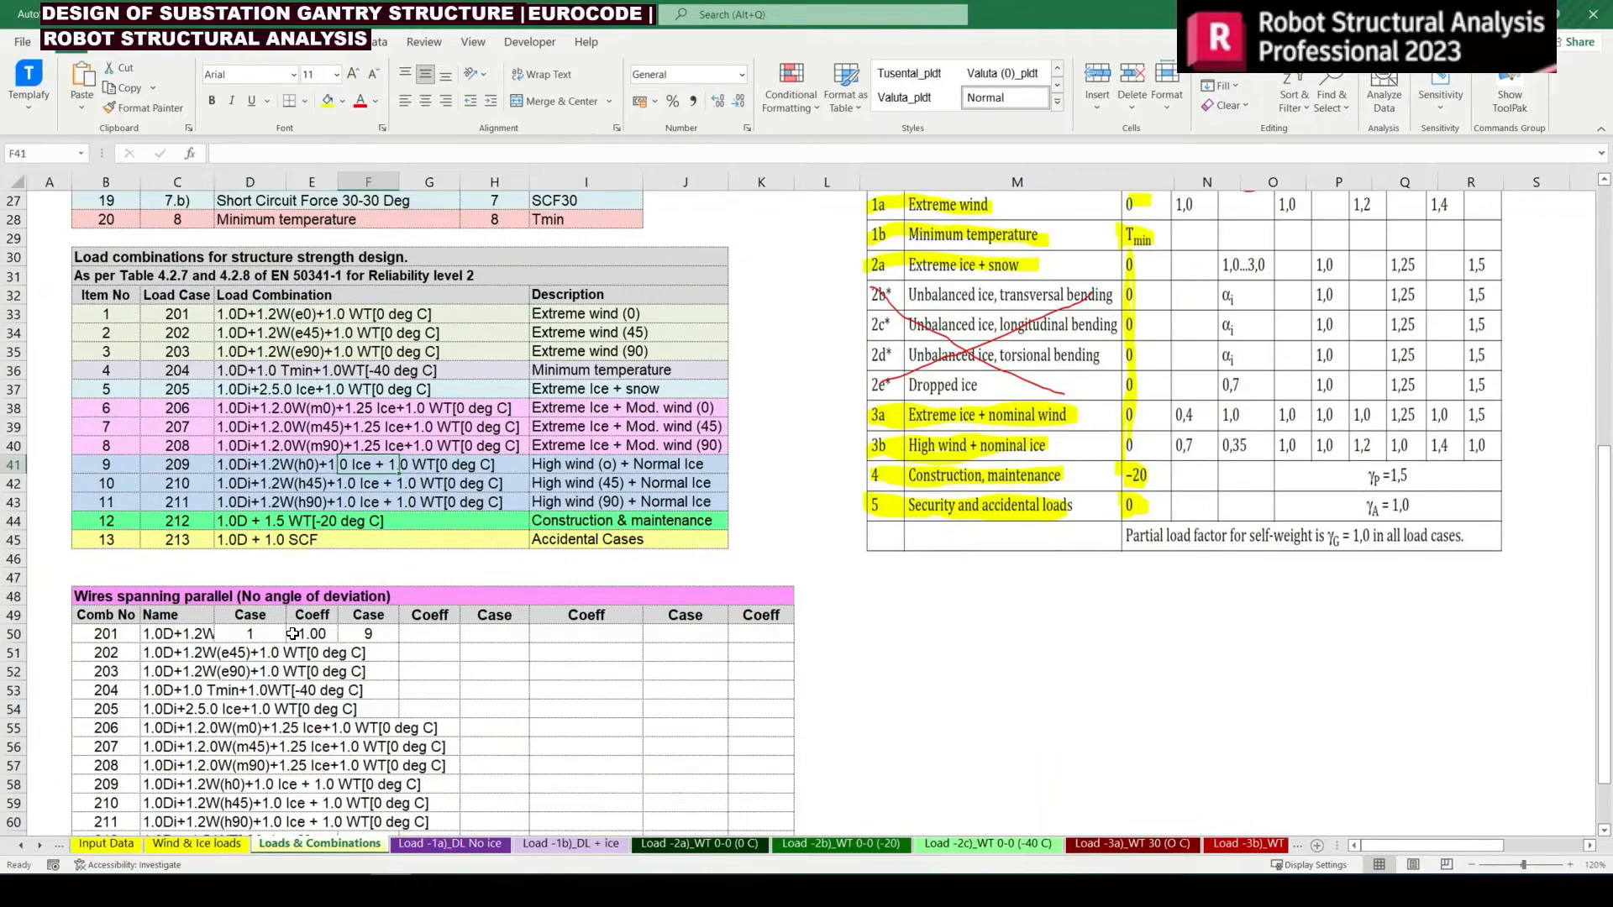
left_click(436, 635)
type("=")
key("ctrl+v")
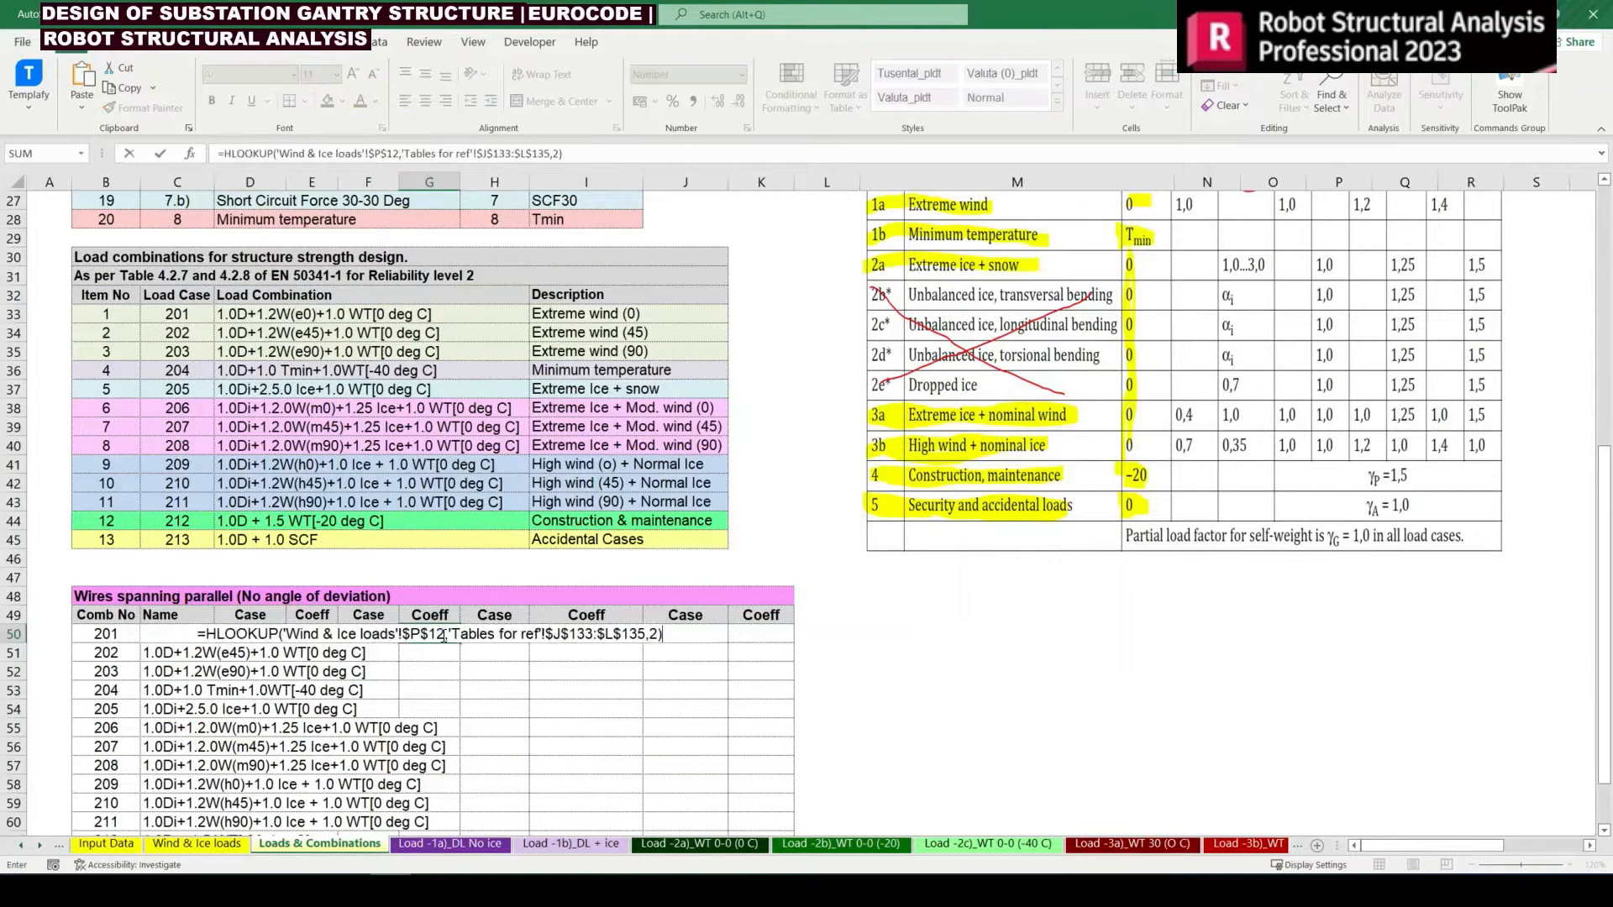
key("Return")
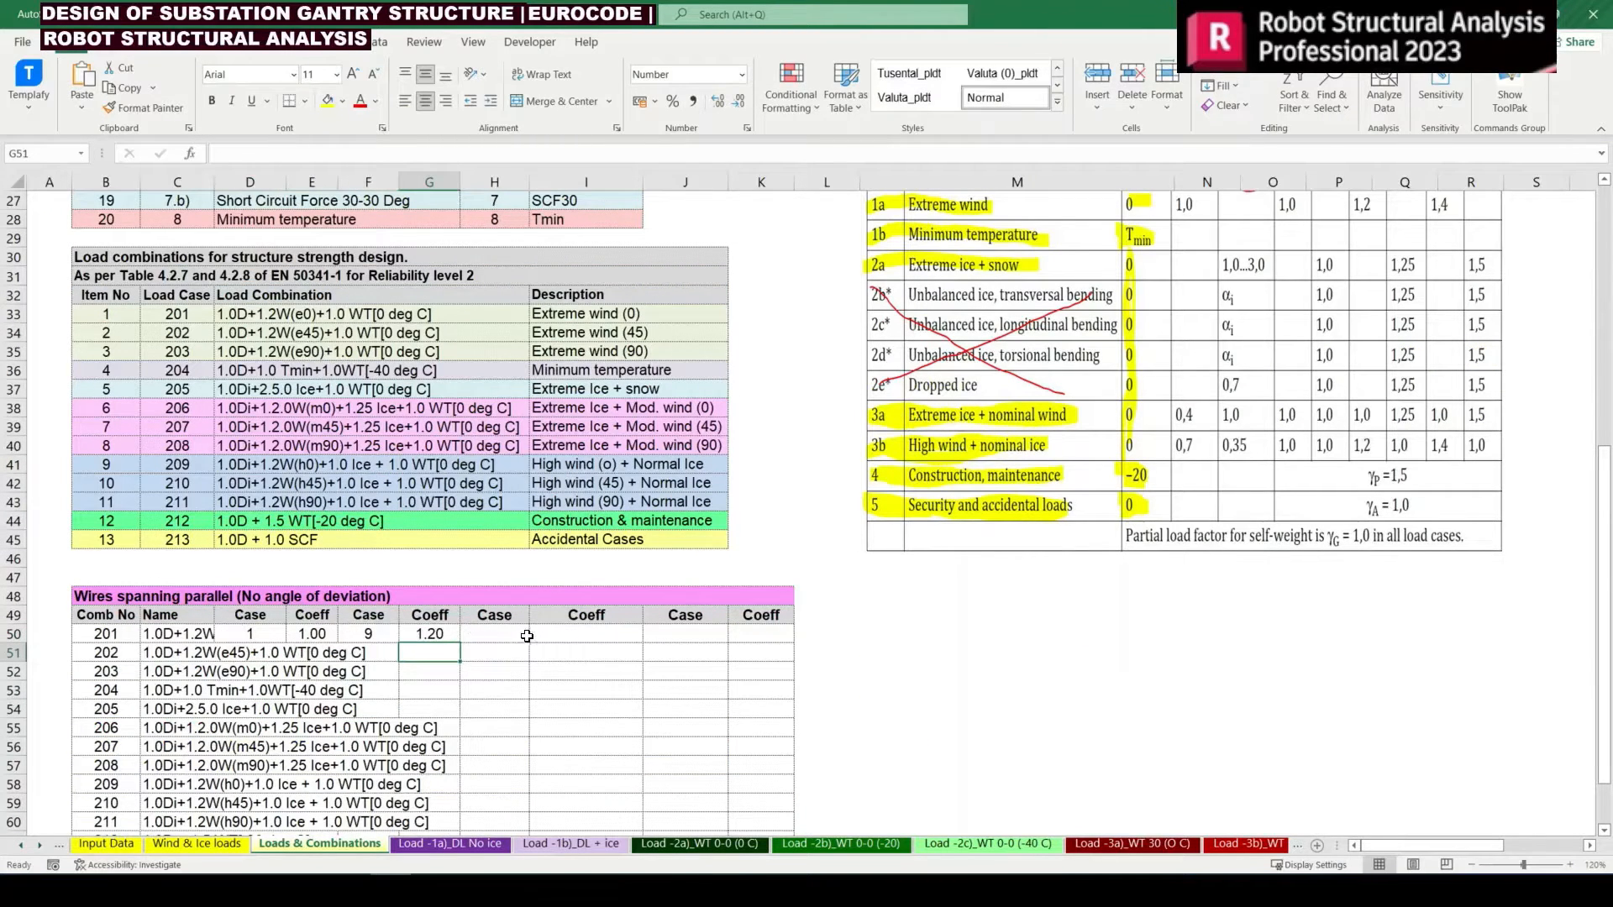
Switch to Robot, close the load combination table and examine the load case list for the wind simulation case numbers
left_click(375, 638)
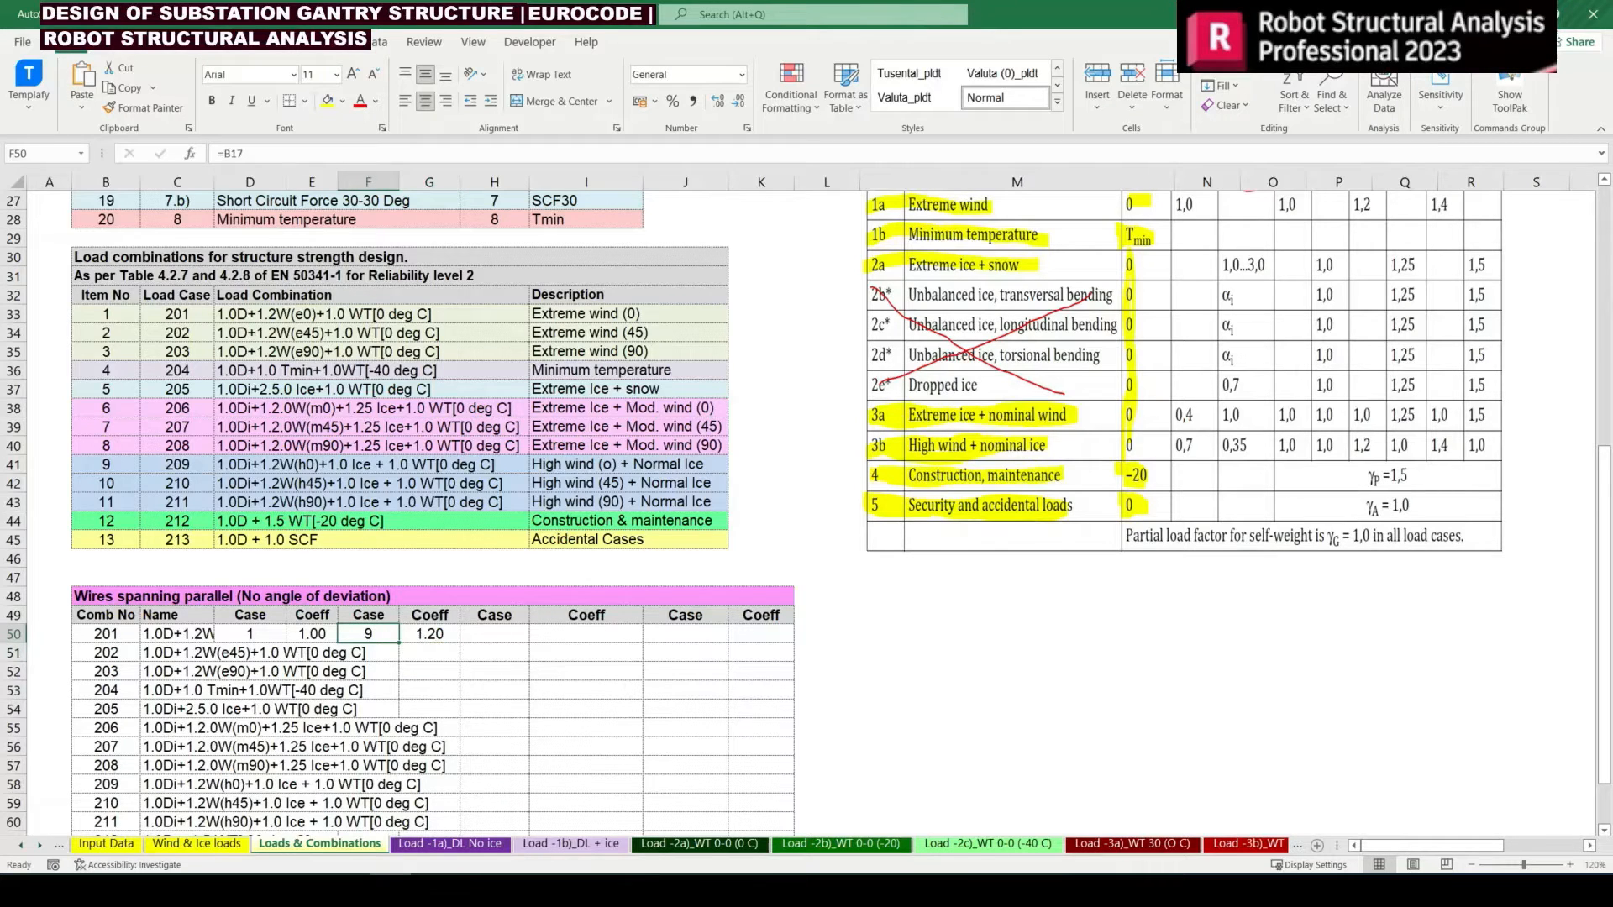
left_click(225, 891)
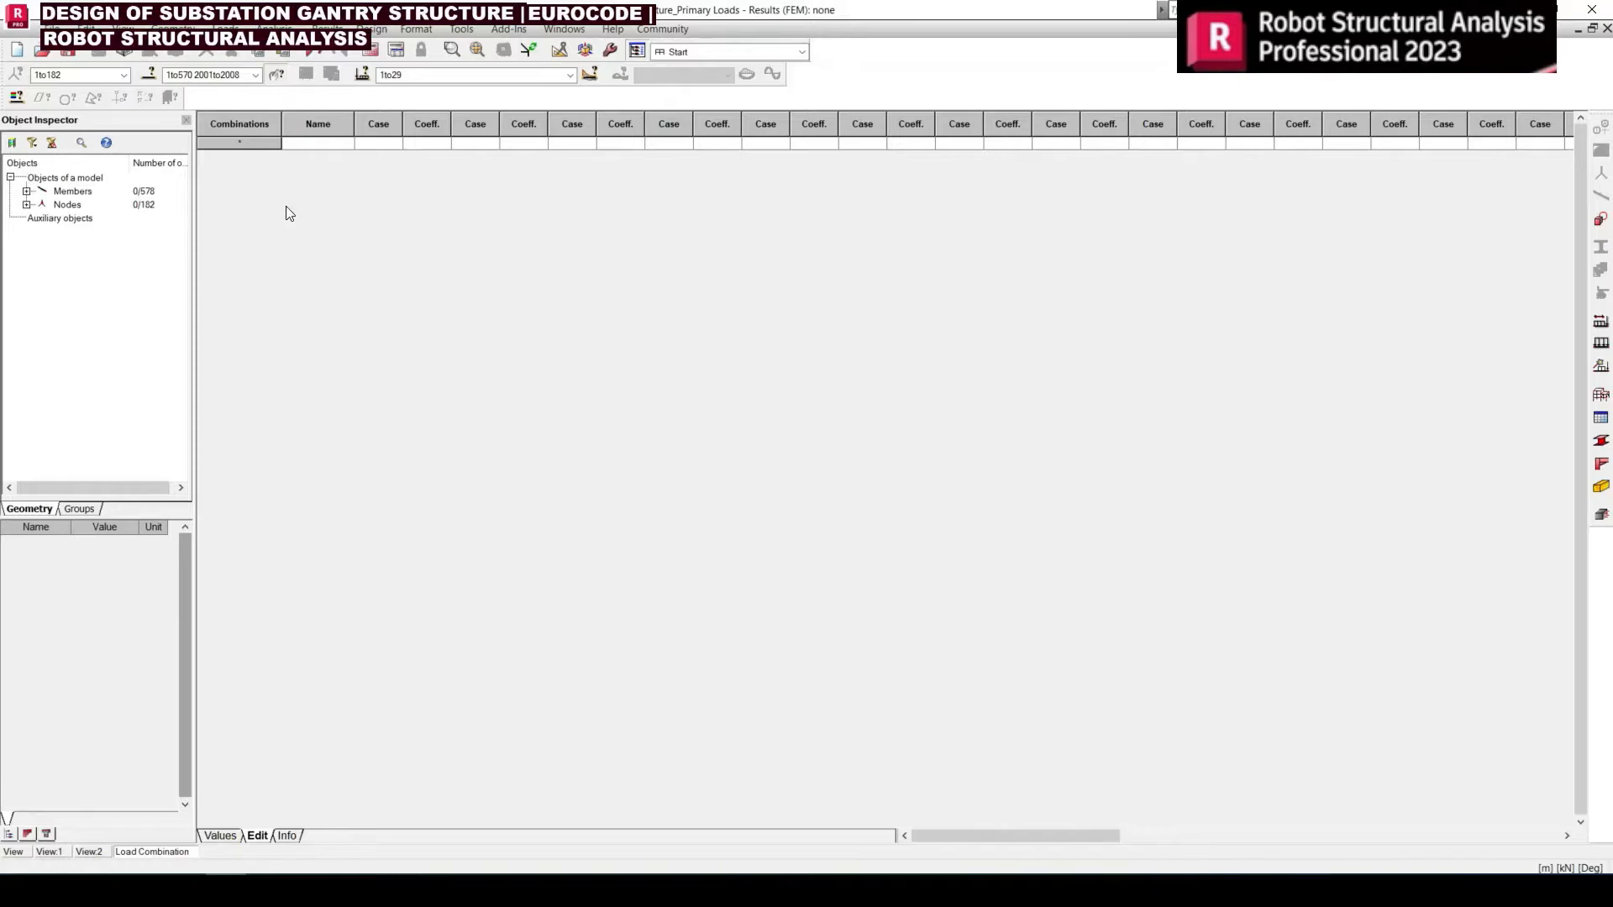
left_click(1607, 28)
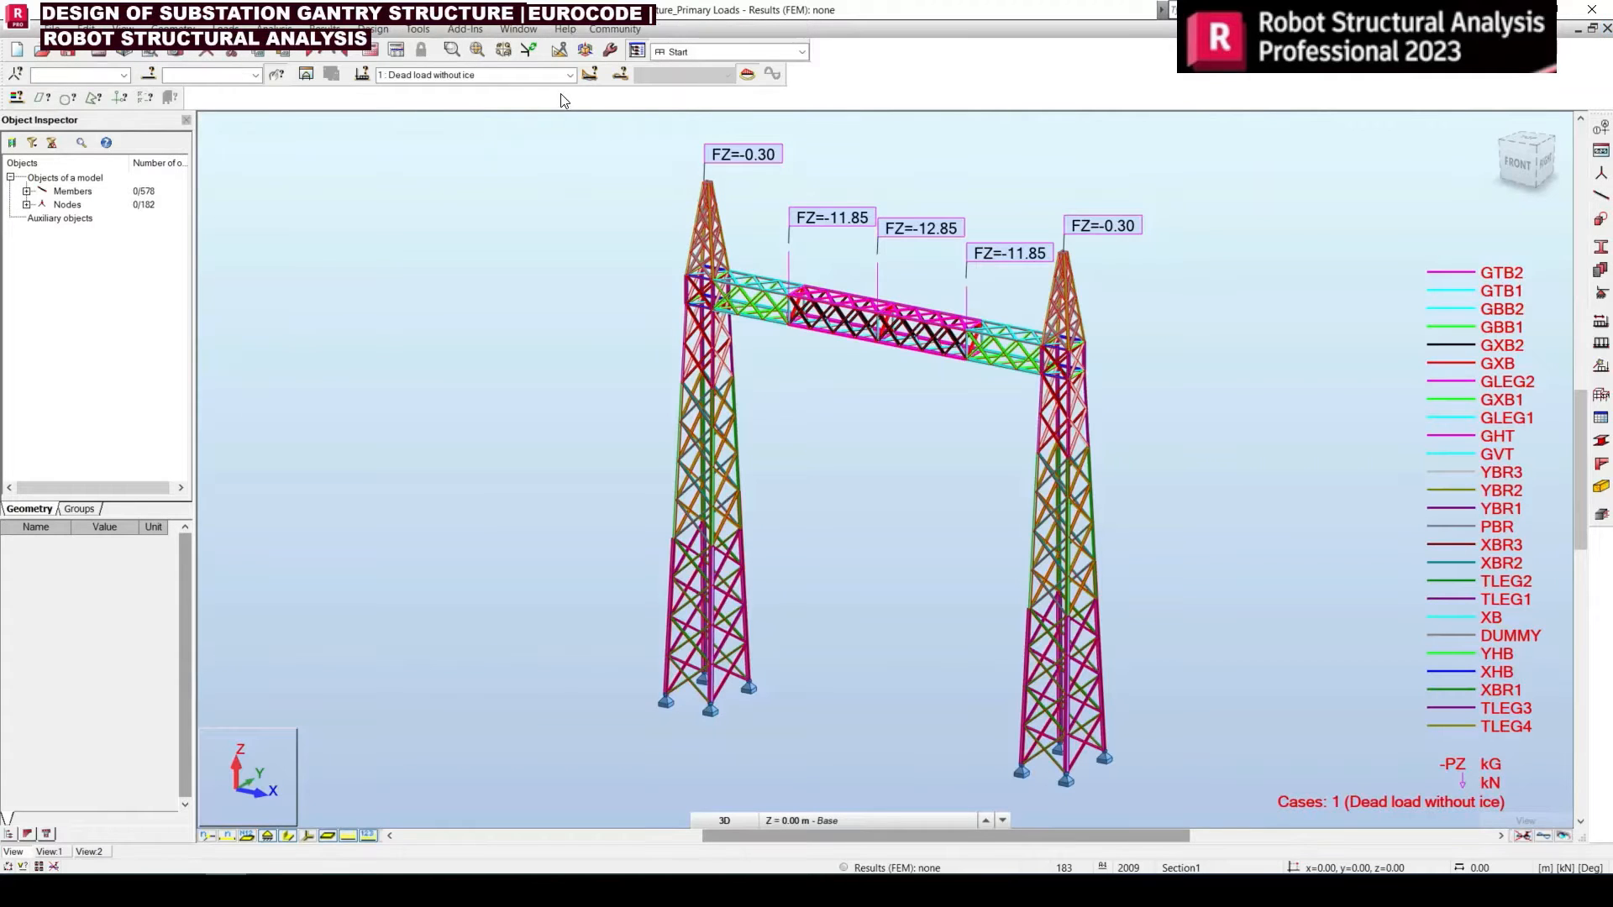
left_click(569, 75)
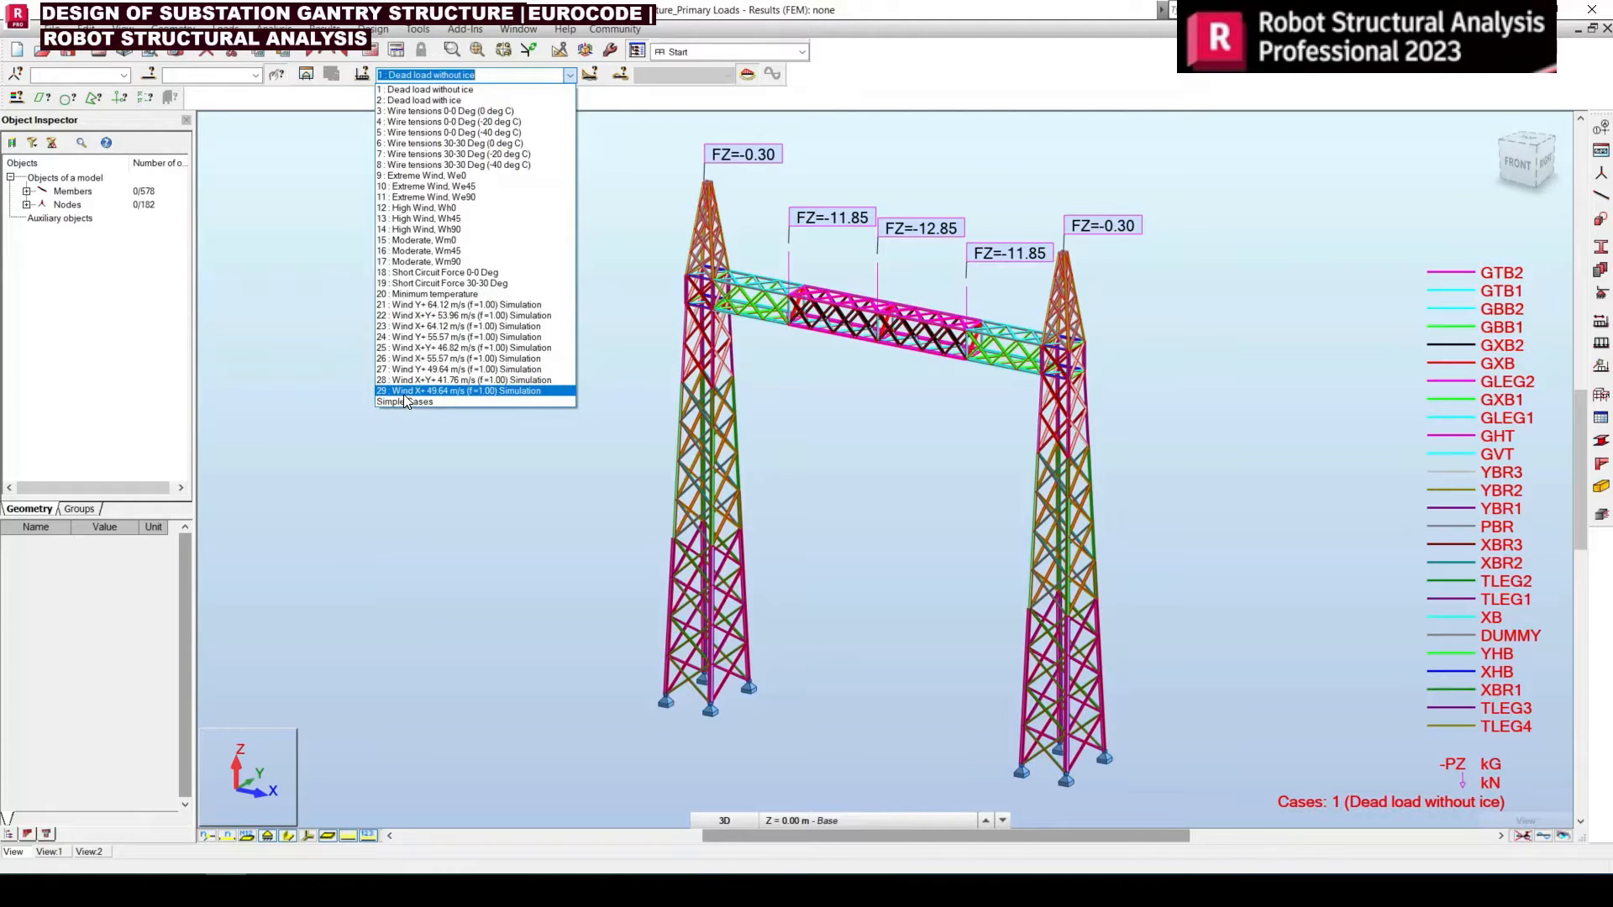
left_click(416, 440)
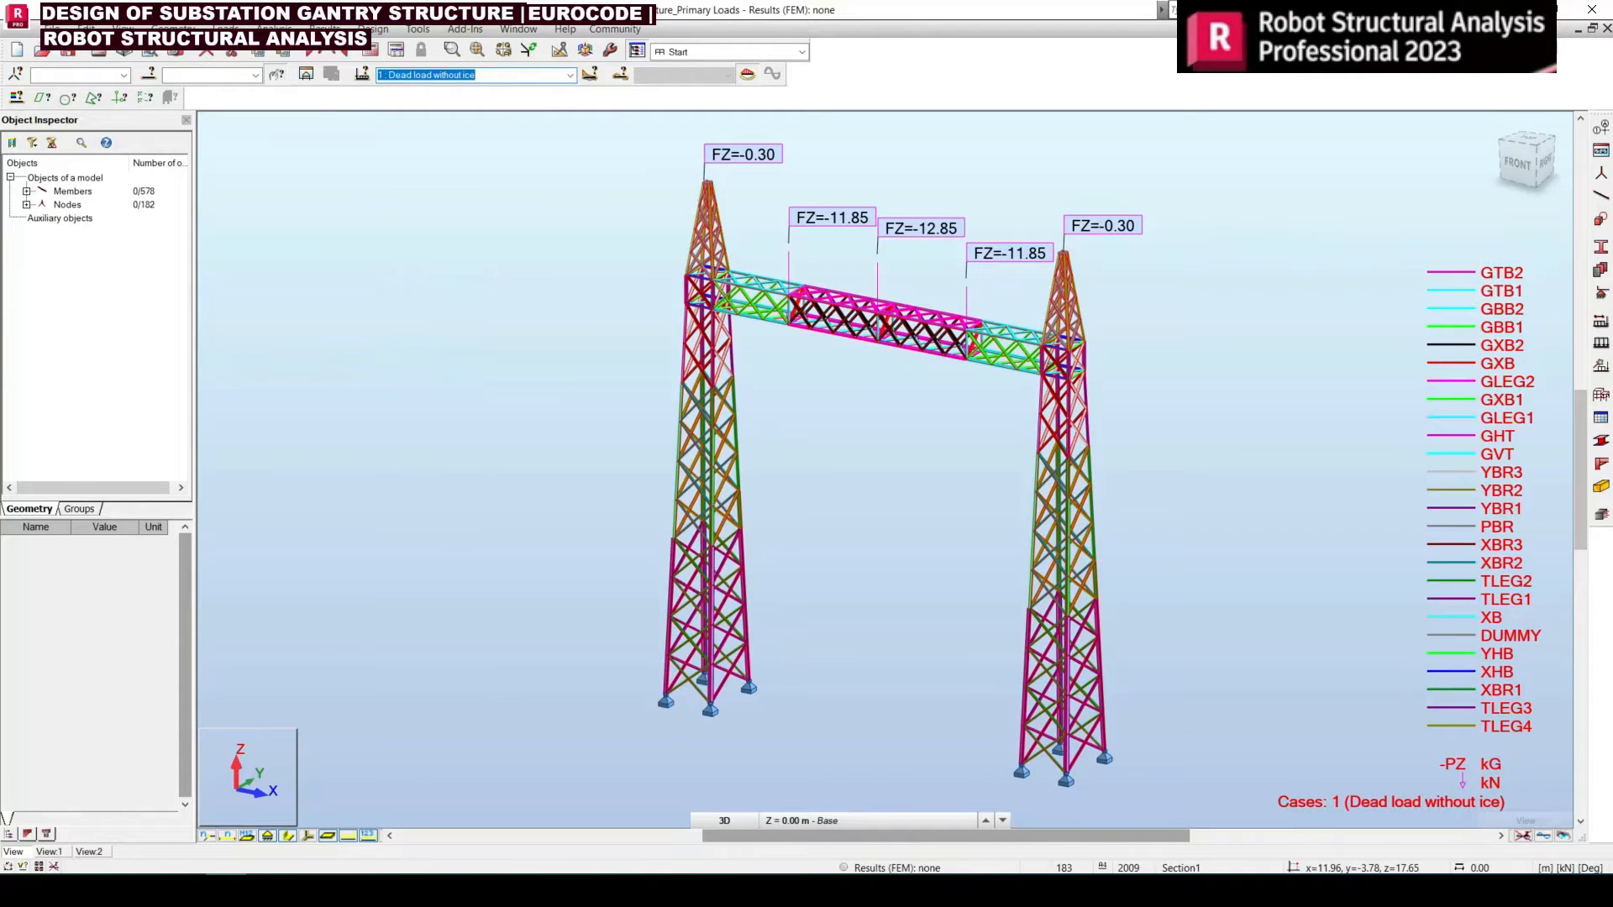
left_click(391, 891)
Back in Excel, enter the simulation case number 21 in J17 beside the Extreme Wind, We0 load
left_click(472, 638)
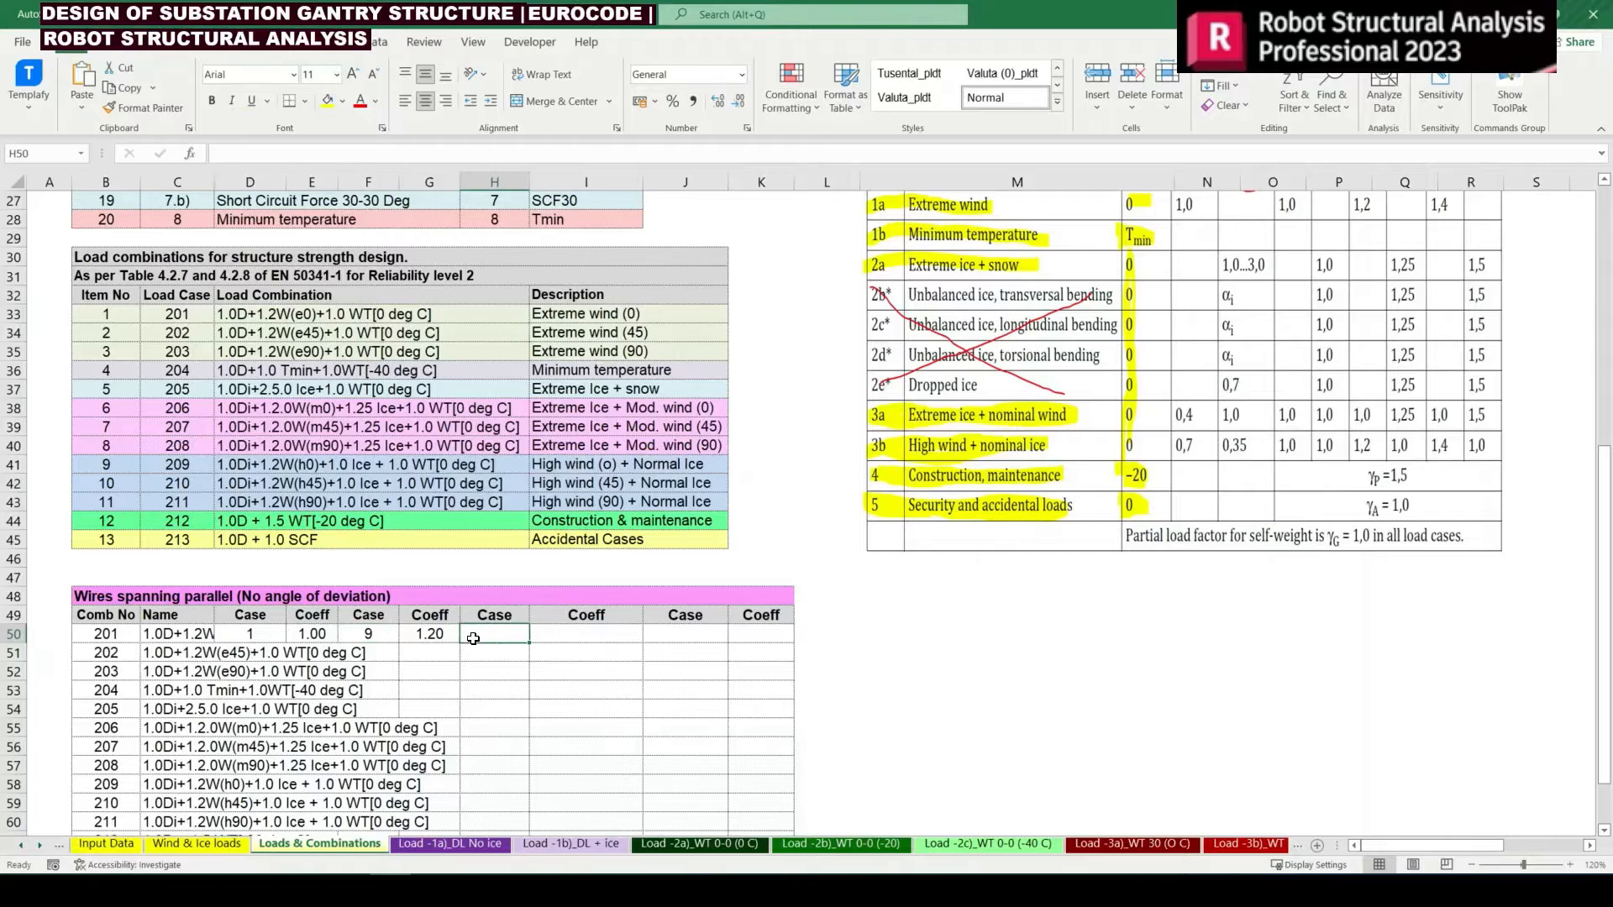
scroll(466, 647, "up", 8)
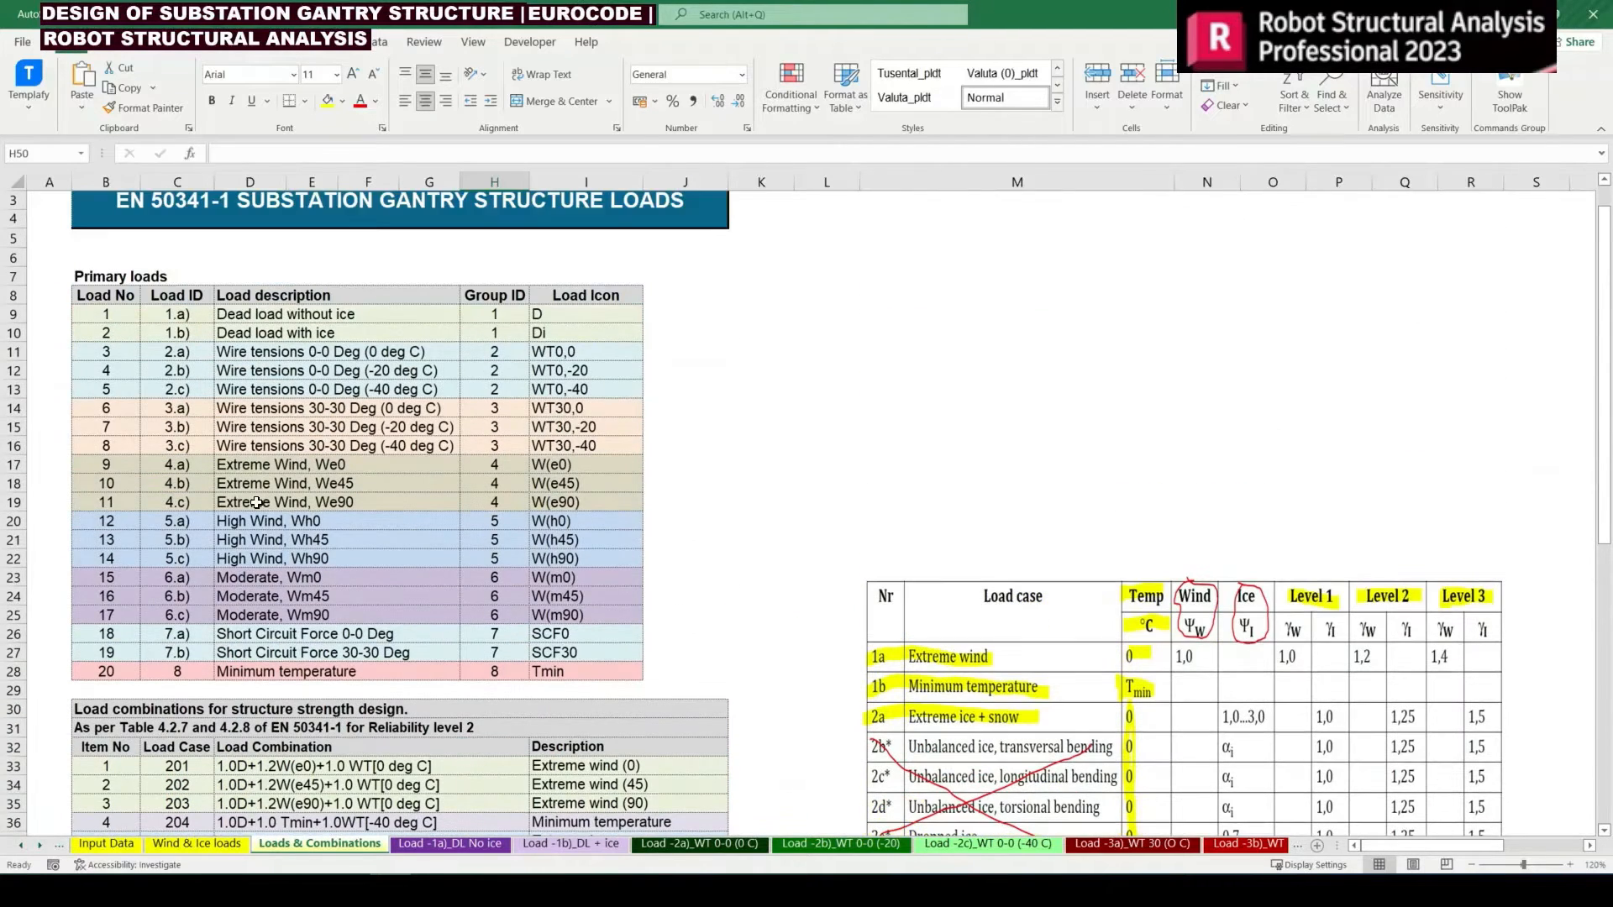
left_click(265, 481)
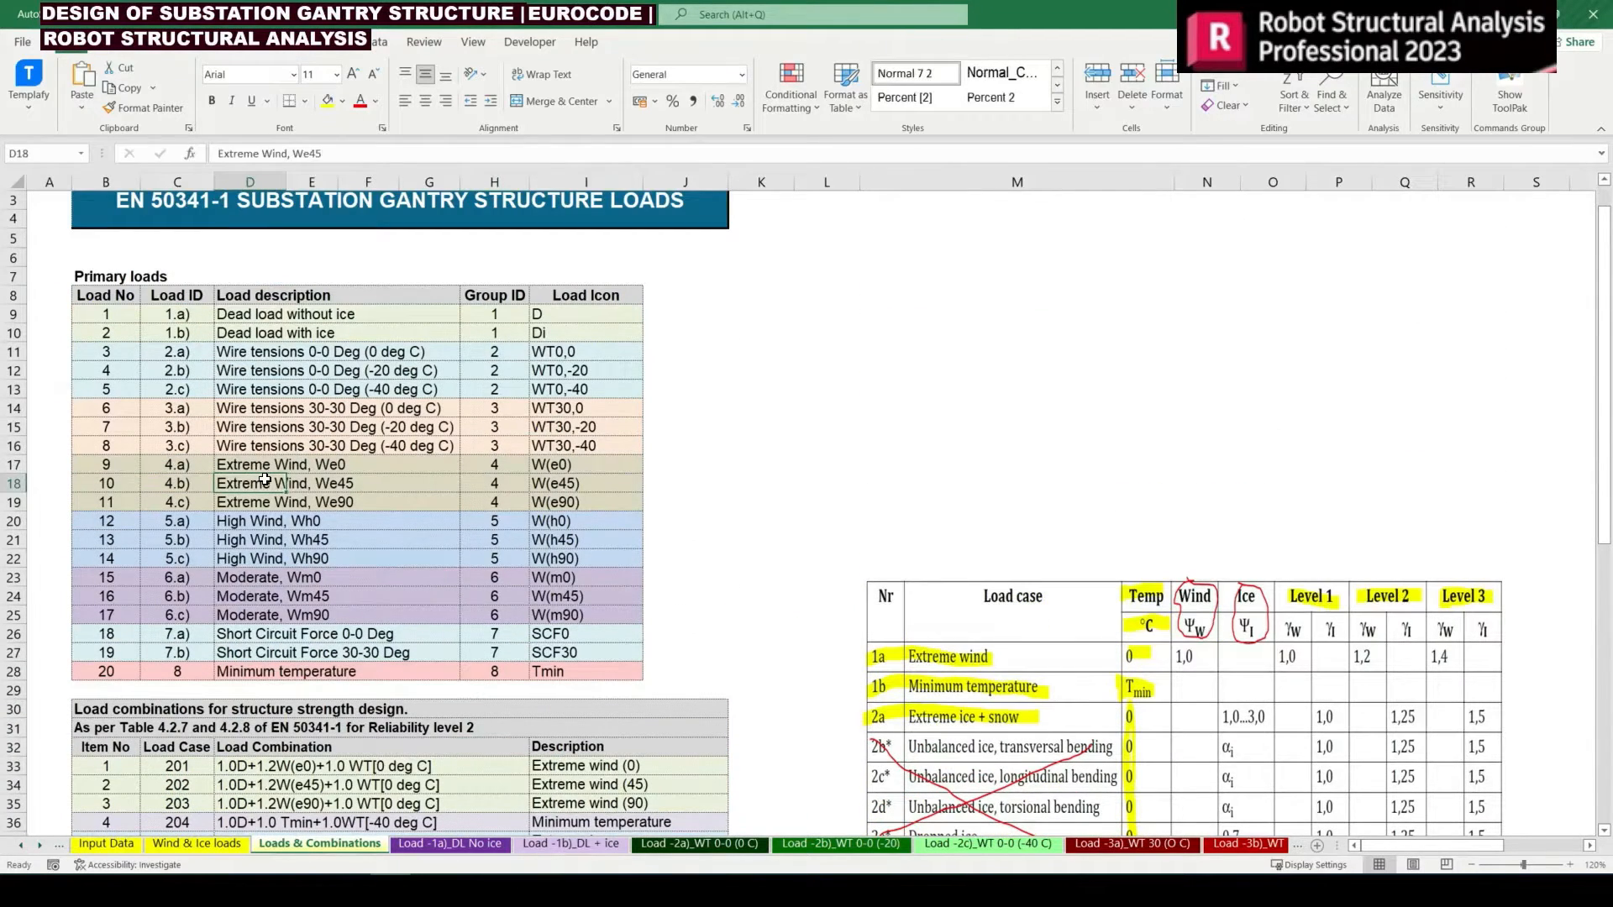
key("Up")
key("Right")
key("Right")
key("Right")
key("Right")
key("Right")
key("Right")
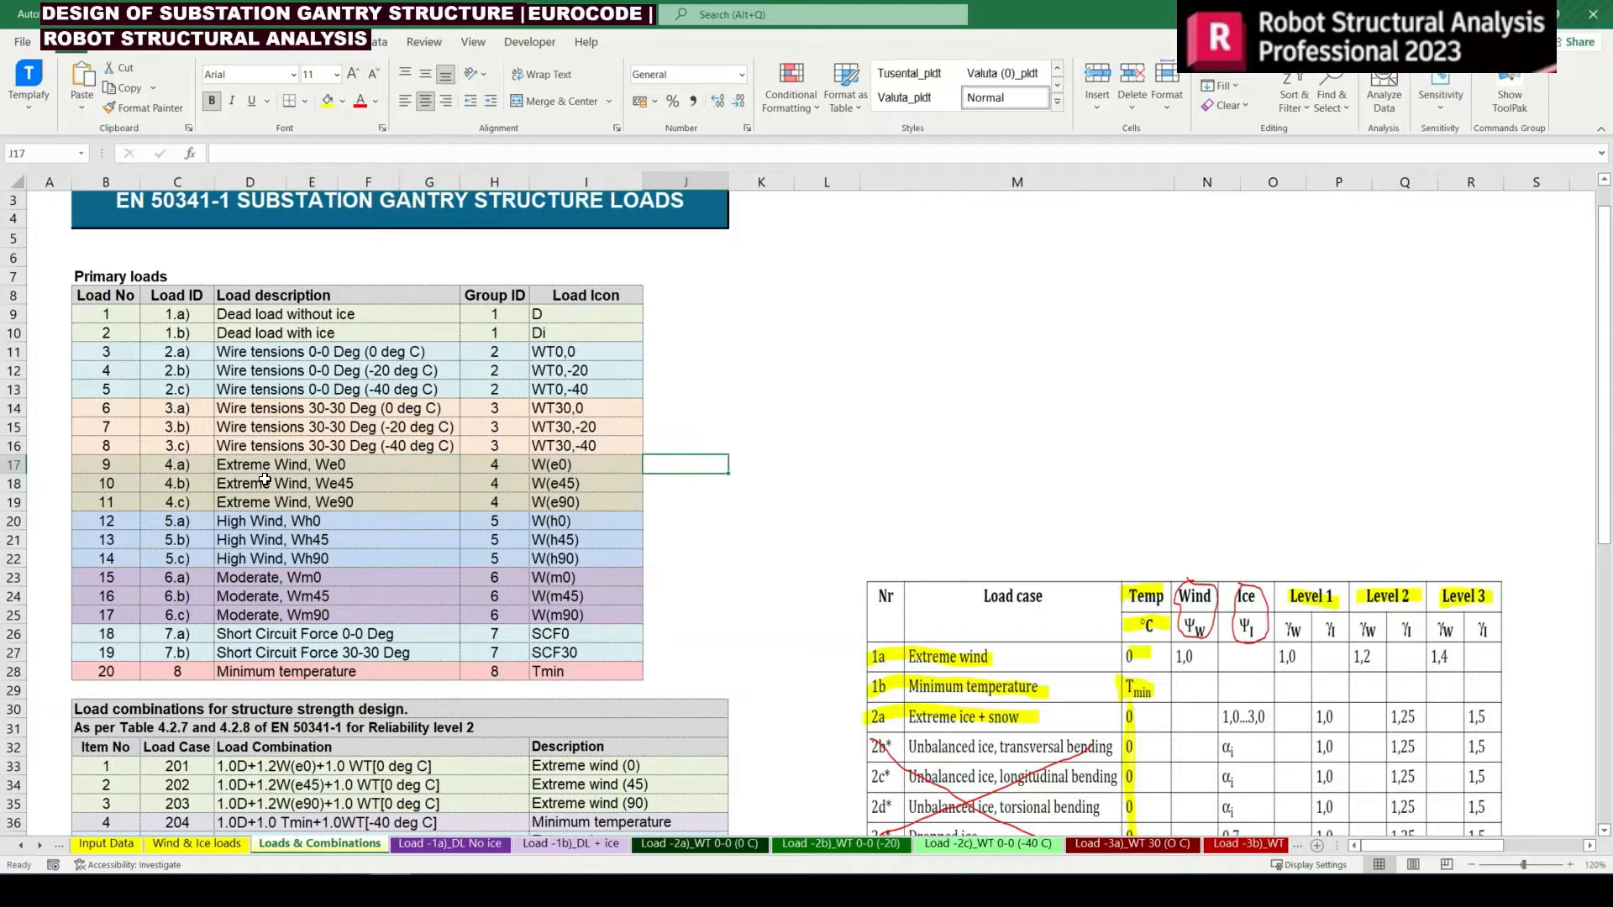
type("21")
key("Return")
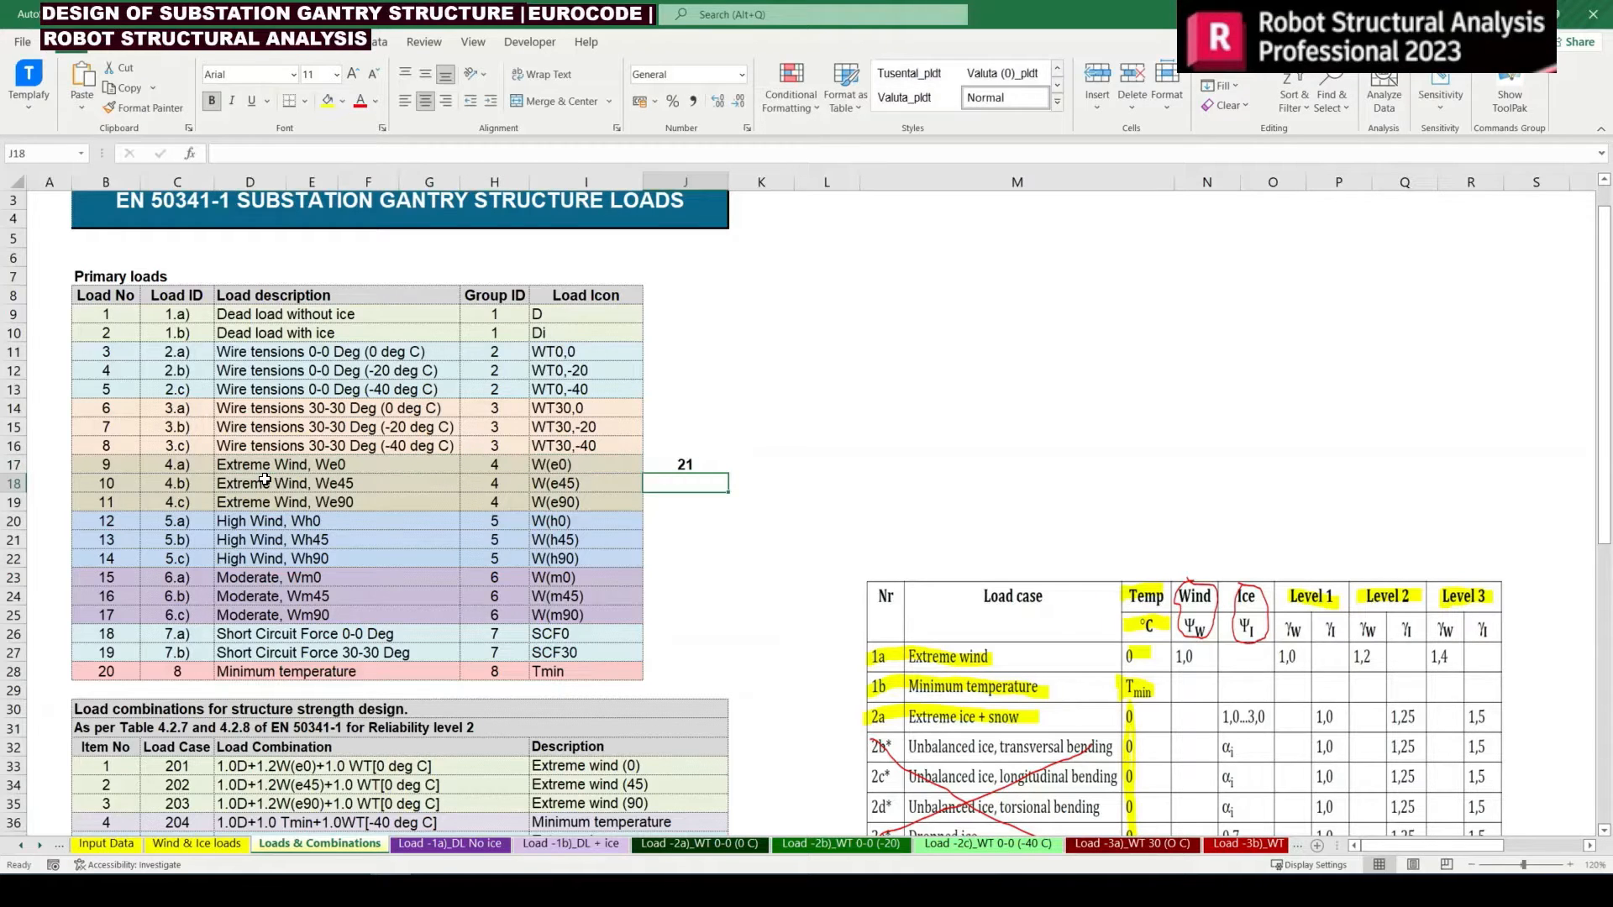
Number the other wind loads by entering =J17+1 in J18 and copying it down to J25
type("=")
key("Up")
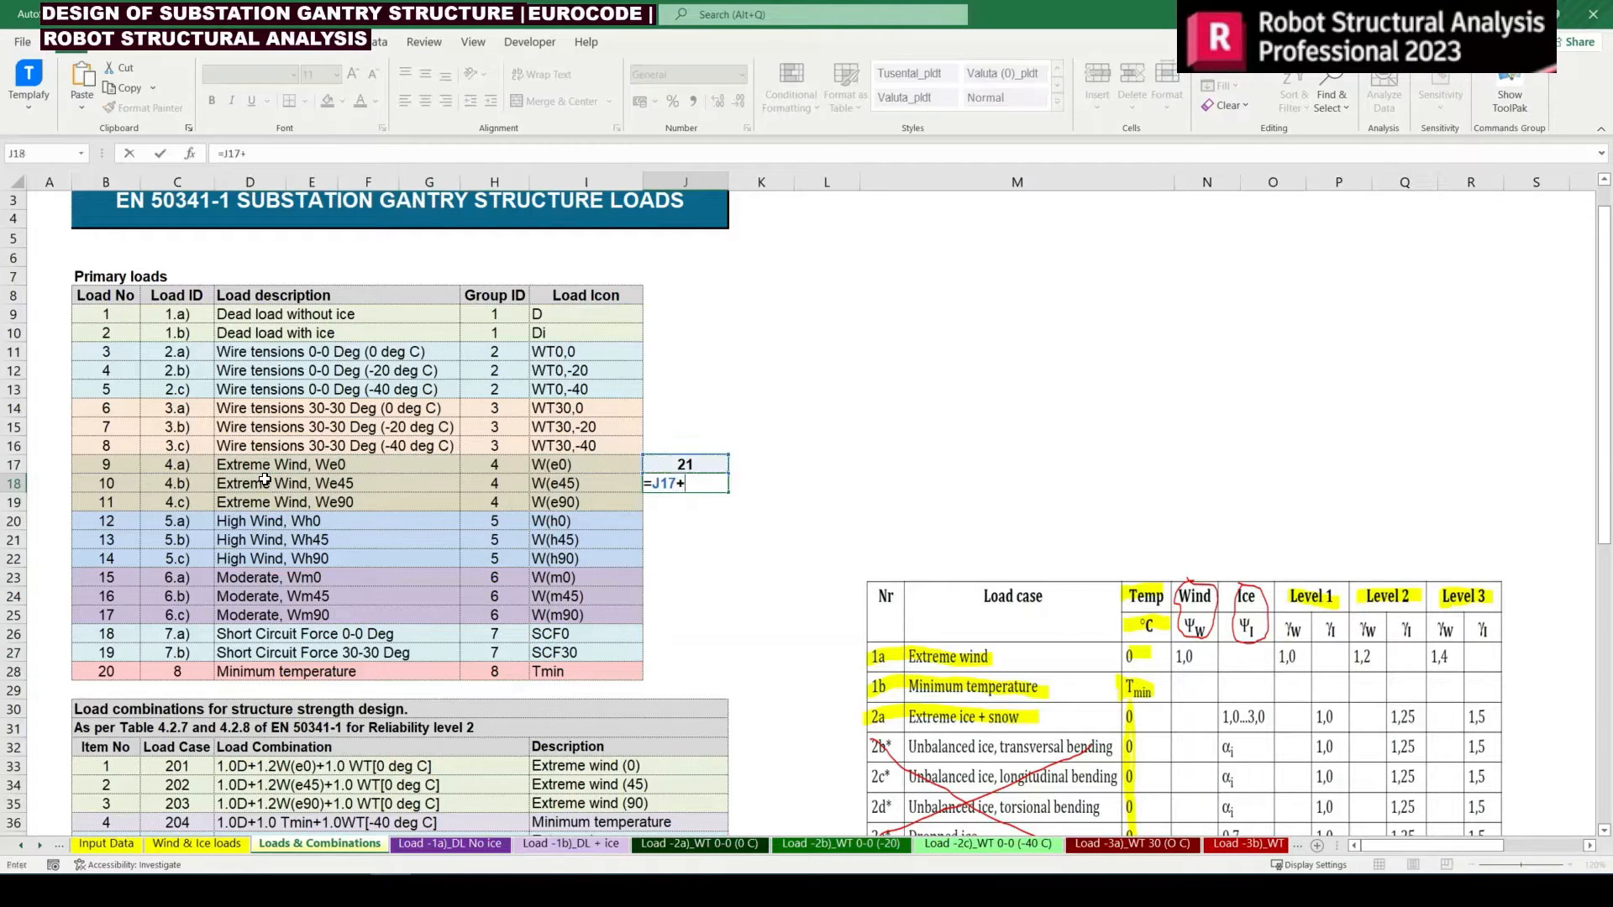
key("Return")
key("Up")
key("ctrl+c")
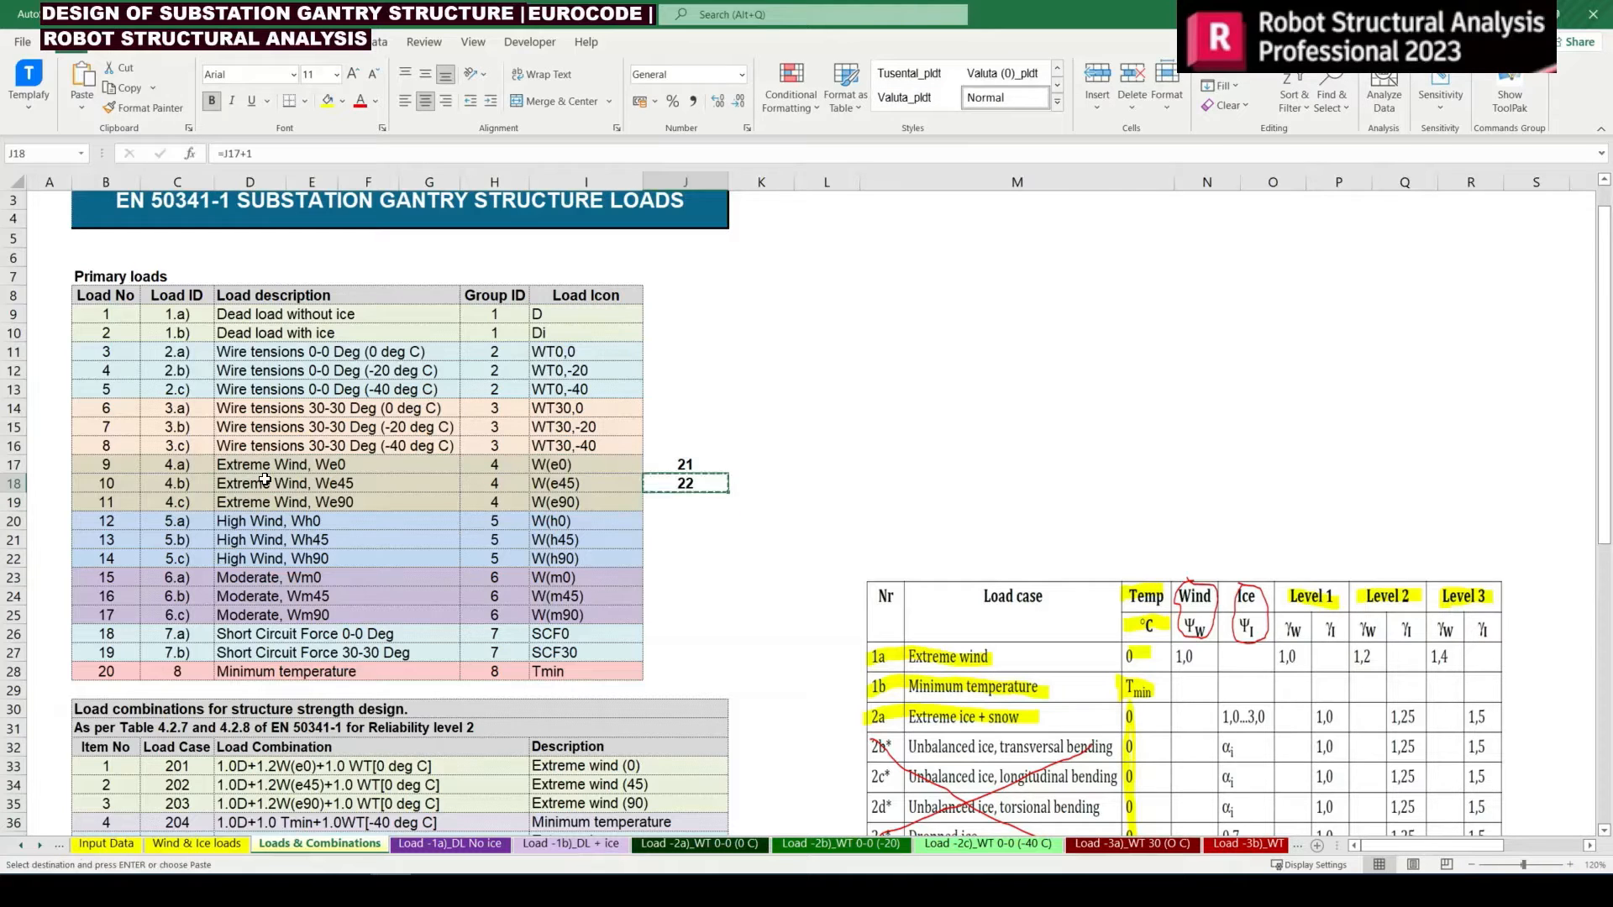
key("Down")
key("shift+Down")
key("shift+Down")
key("shift+Down")
key("shift+Down")
key("shift+Down")
key("shift+Down")
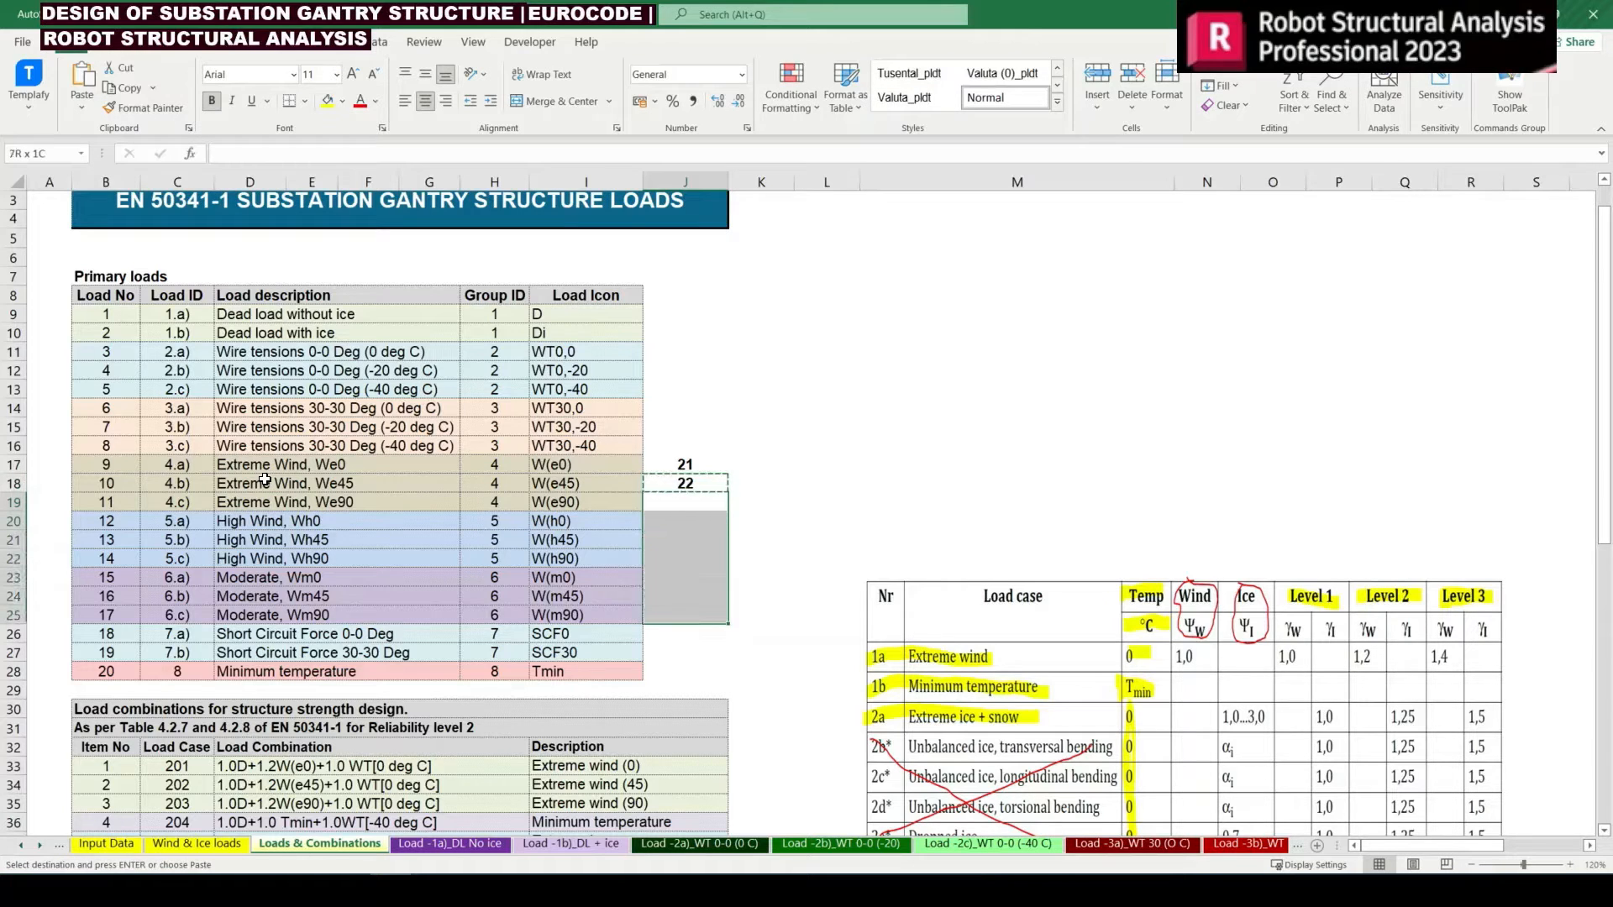
key("ctrl+v")
key("Down")
key("Down")
key("Down")
key("Up")
key("Up")
key("Up")
key("Up")
key("Up")
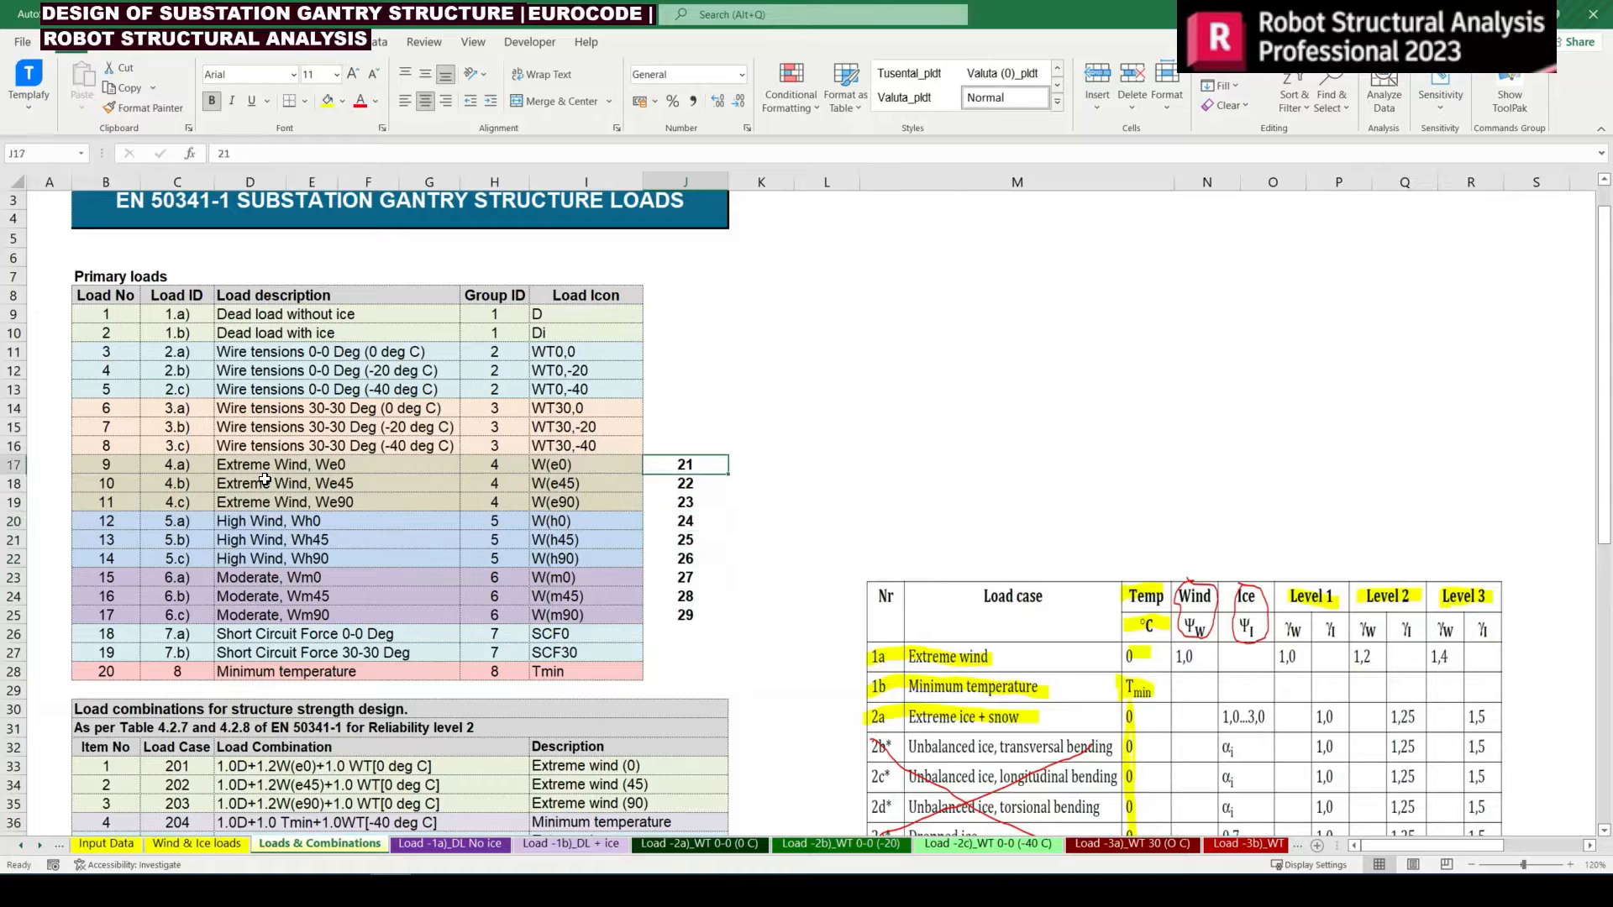
Check the case numbers in J17:J25 against the wind simulation cases in Robot's load case list, returning to Excel
key("Down")
key("Down")
key("Down")
key("Down")
key("Down")
key("Down")
key("Down")
key("Down")
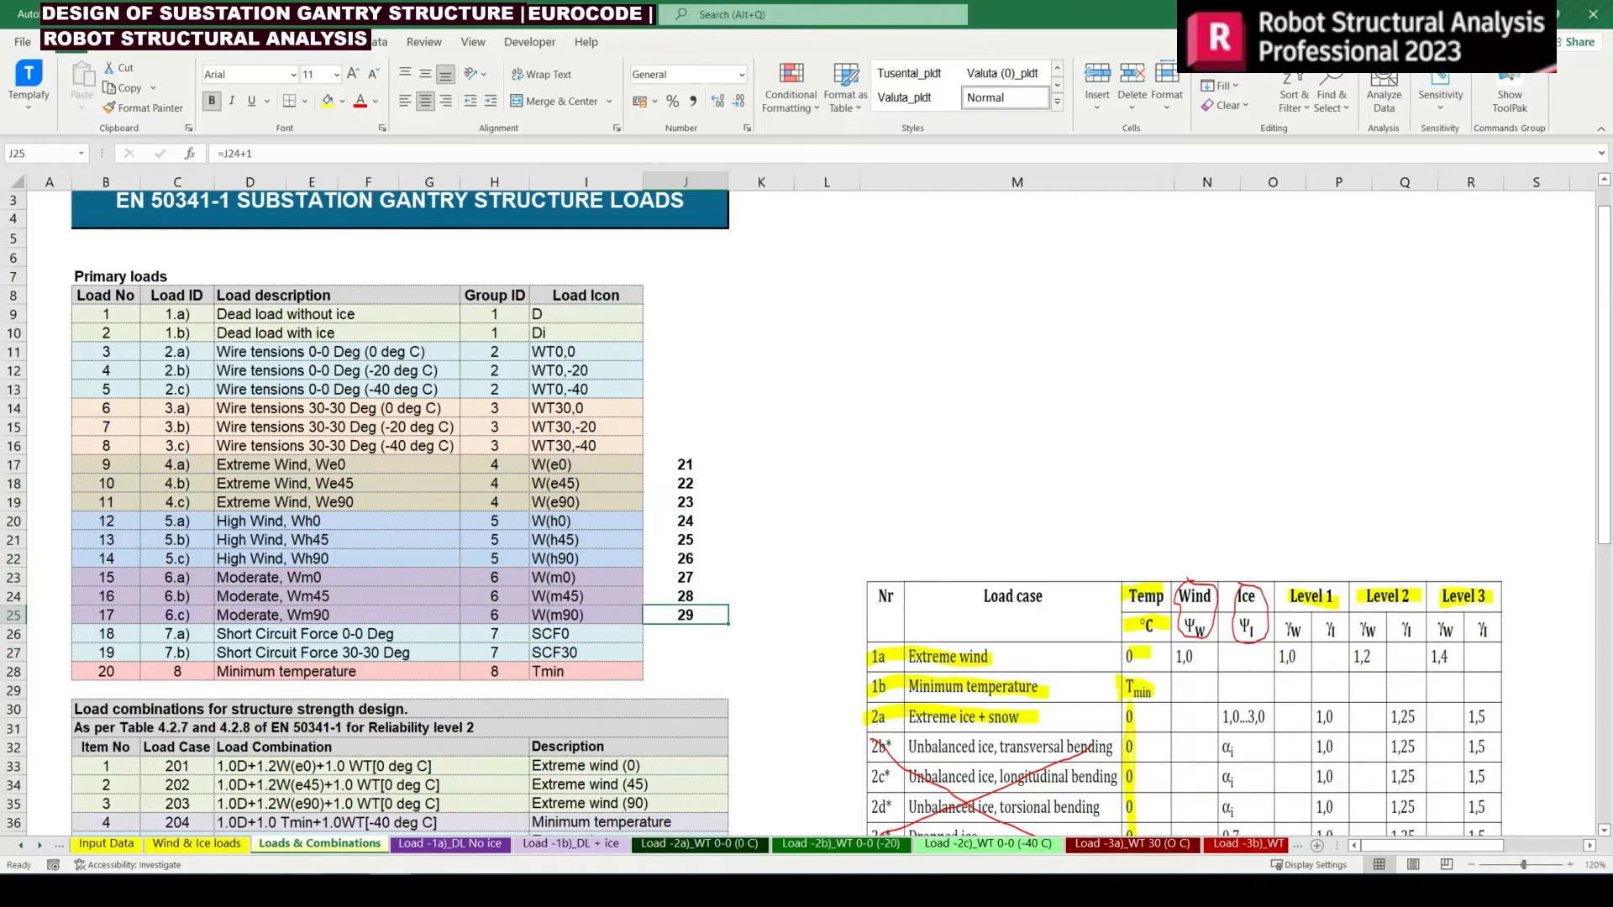
key("alt+Tab")
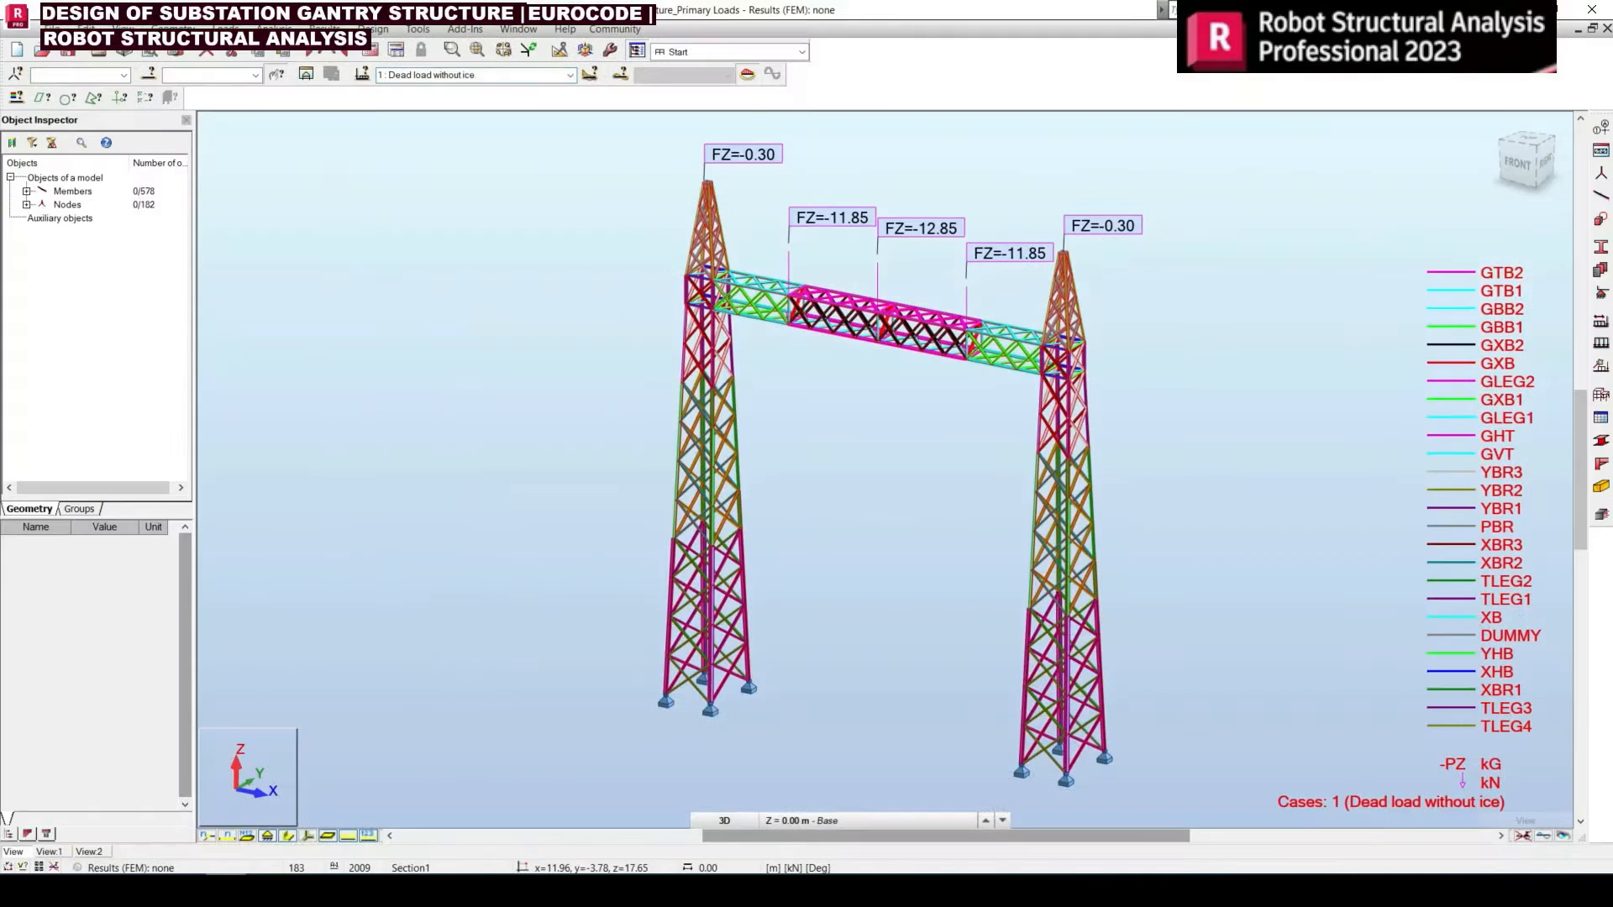
left_click(571, 76)
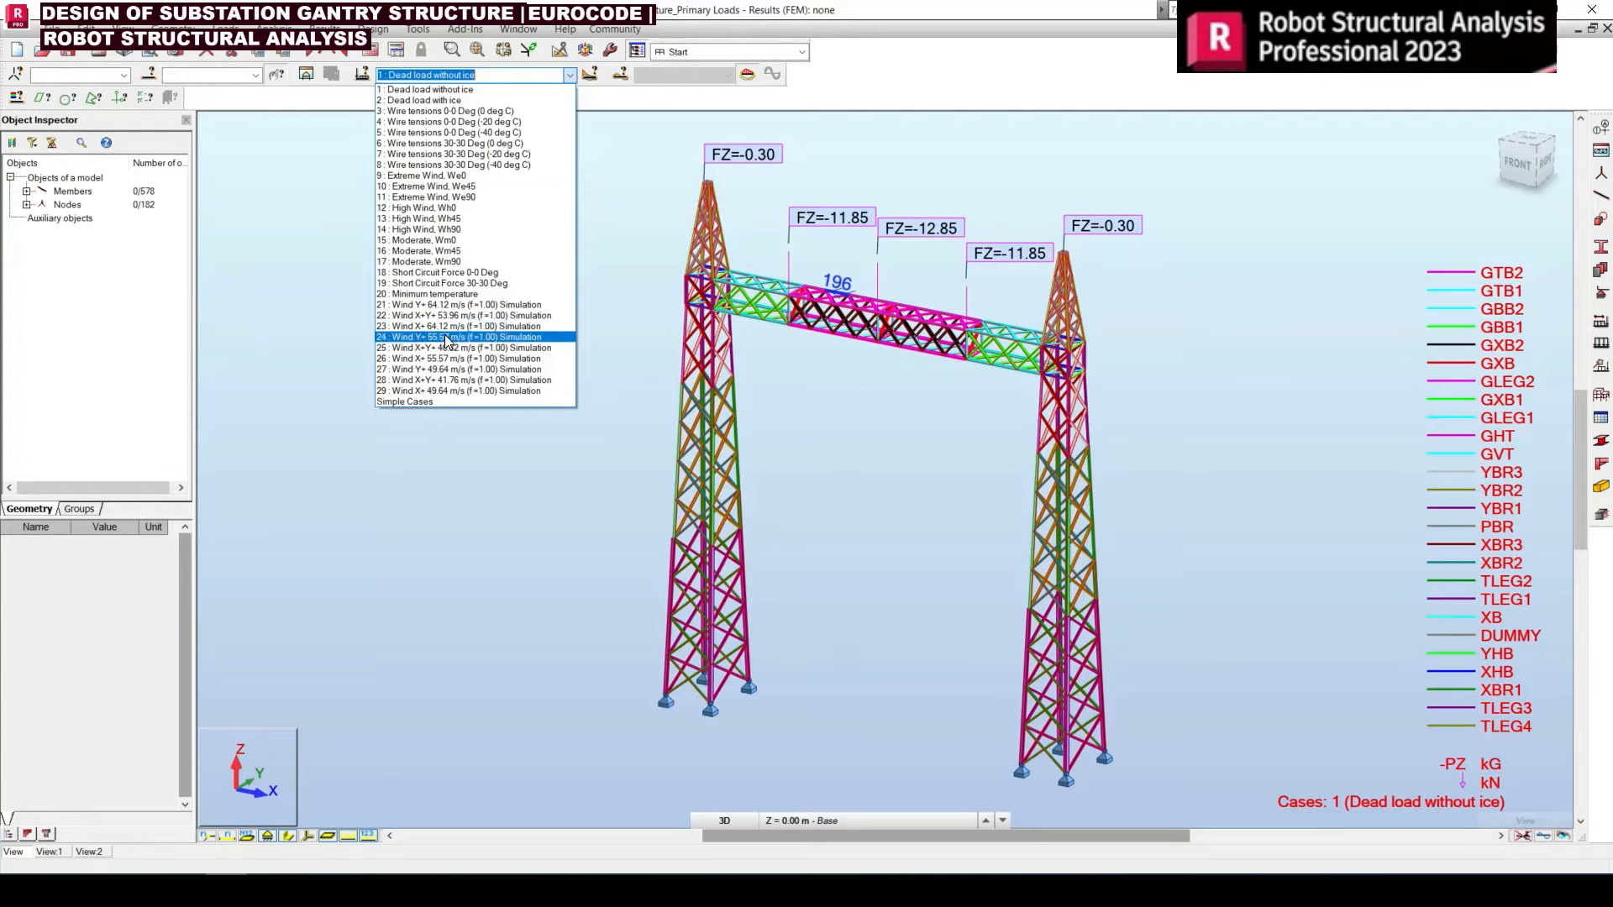
left_click(472, 487)
key("alt+Tab")
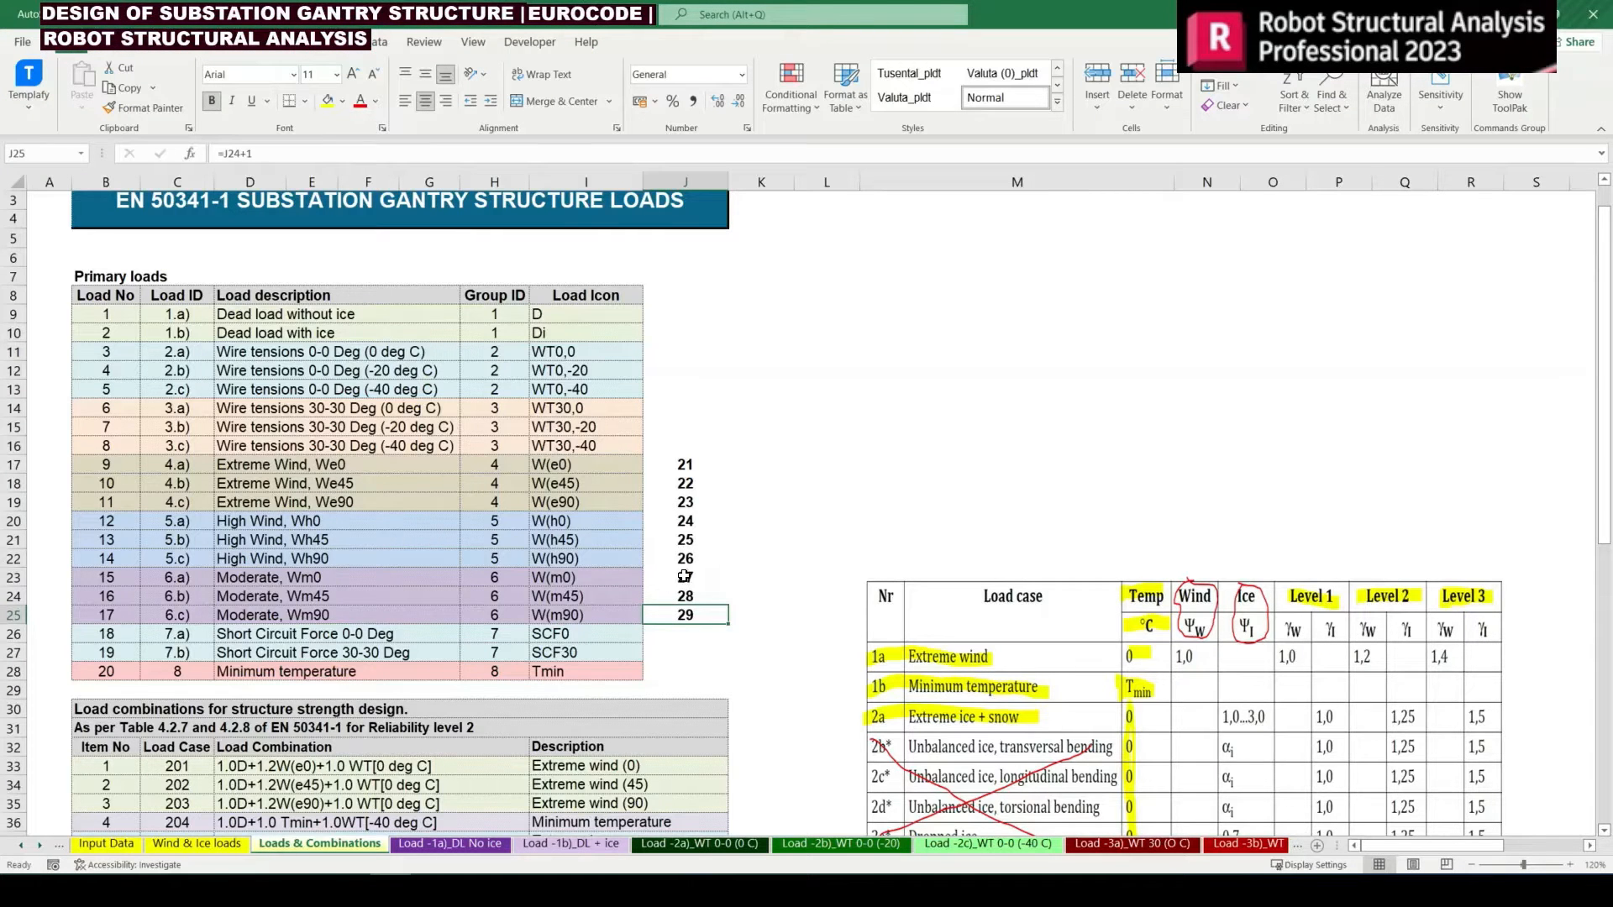
left_click_drag(684, 576, 686, 613)
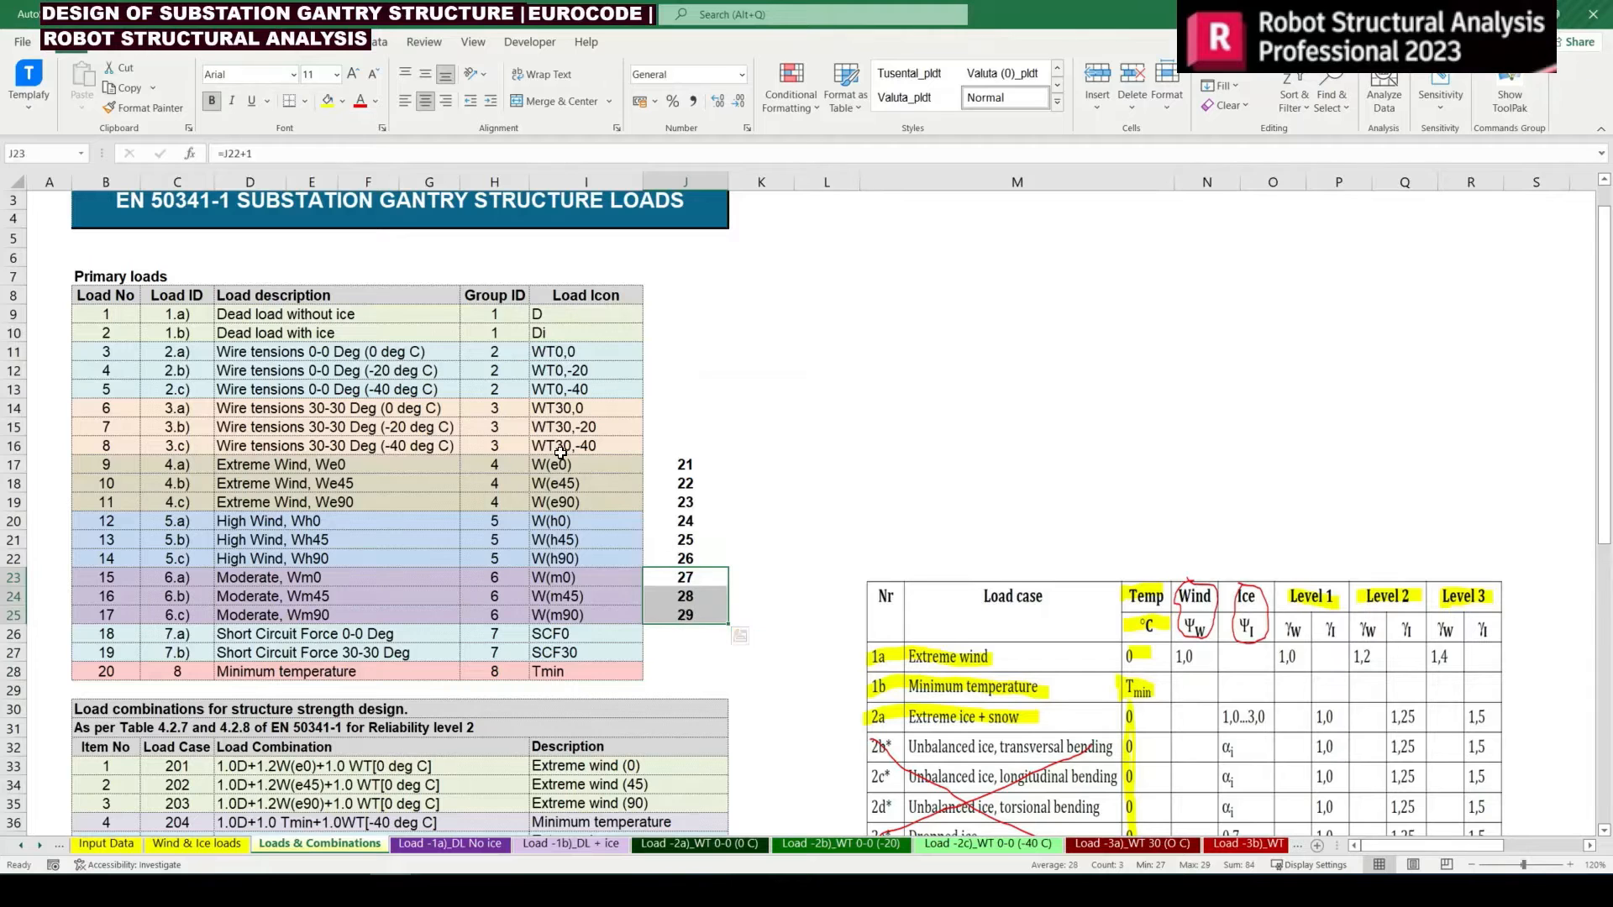
Start a VLOOKUP in H50 for the third case of combination 201, with F50 as lookup value and $B$17:$J$25 as table
scroll(562, 454, "down", 3)
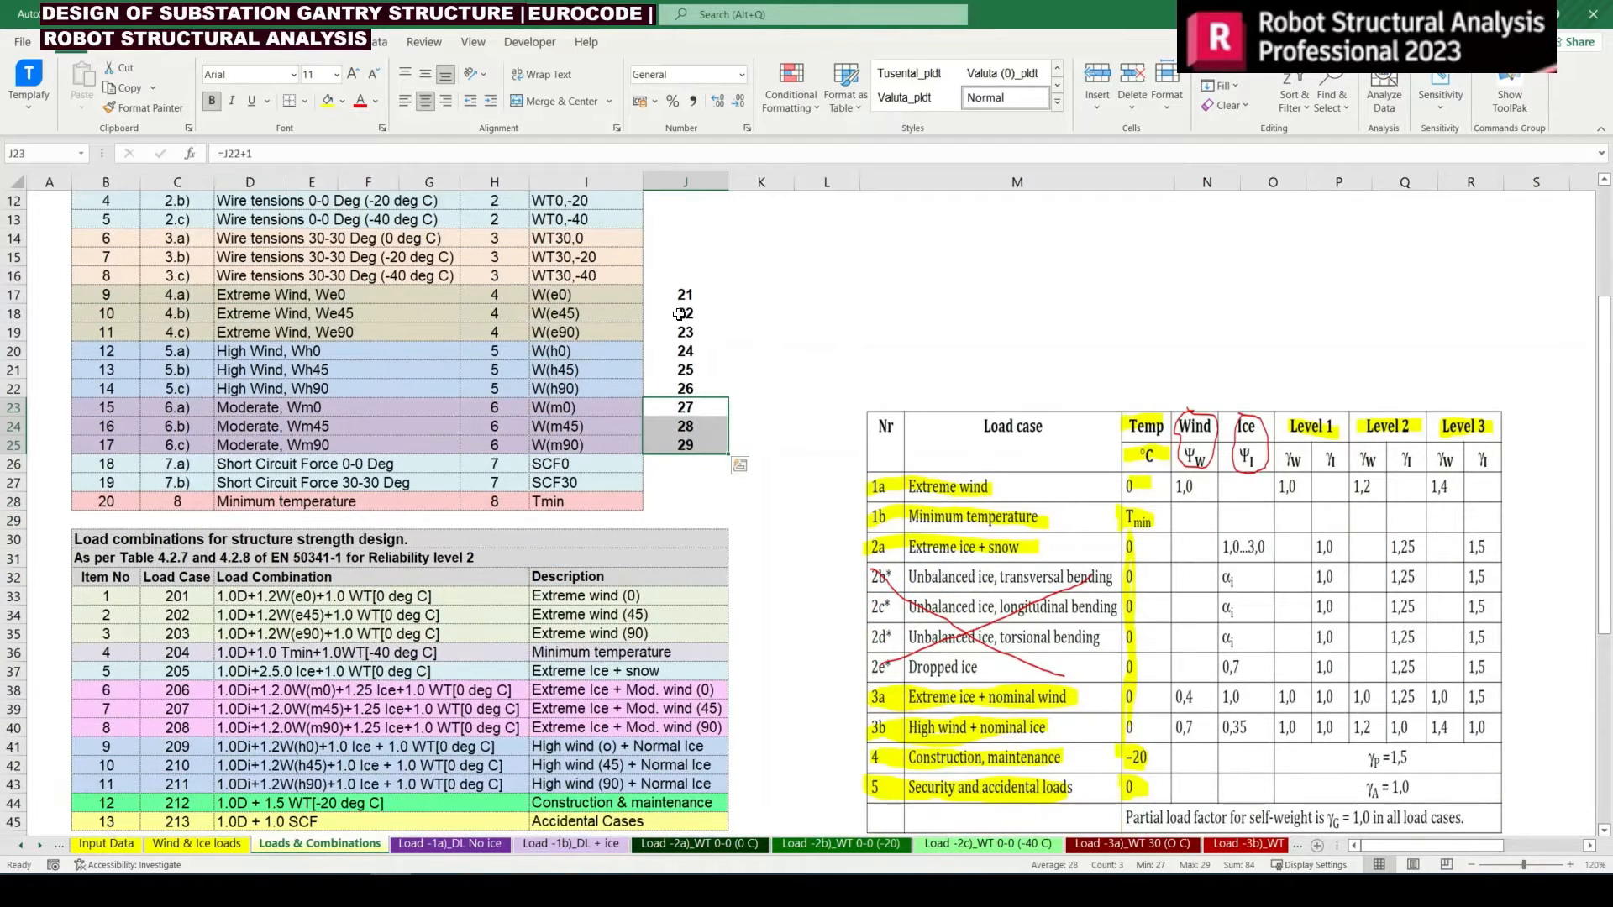
scroll(739, 298, "down", 3)
left_click(569, 466)
scroll(570, 466, "down", 2)
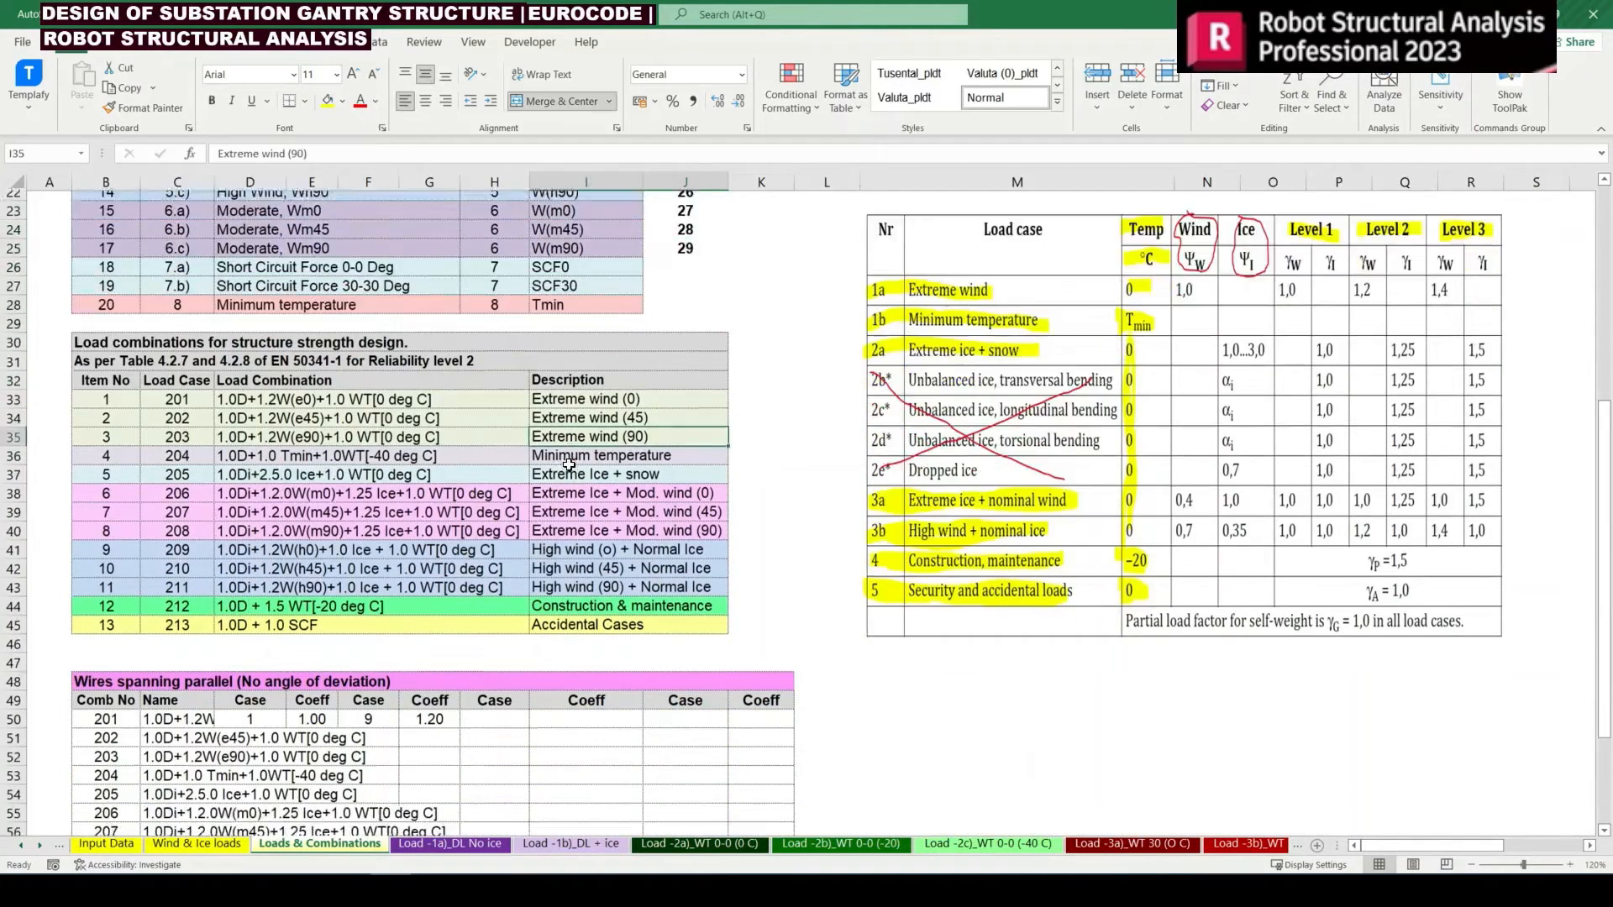
left_click(476, 636)
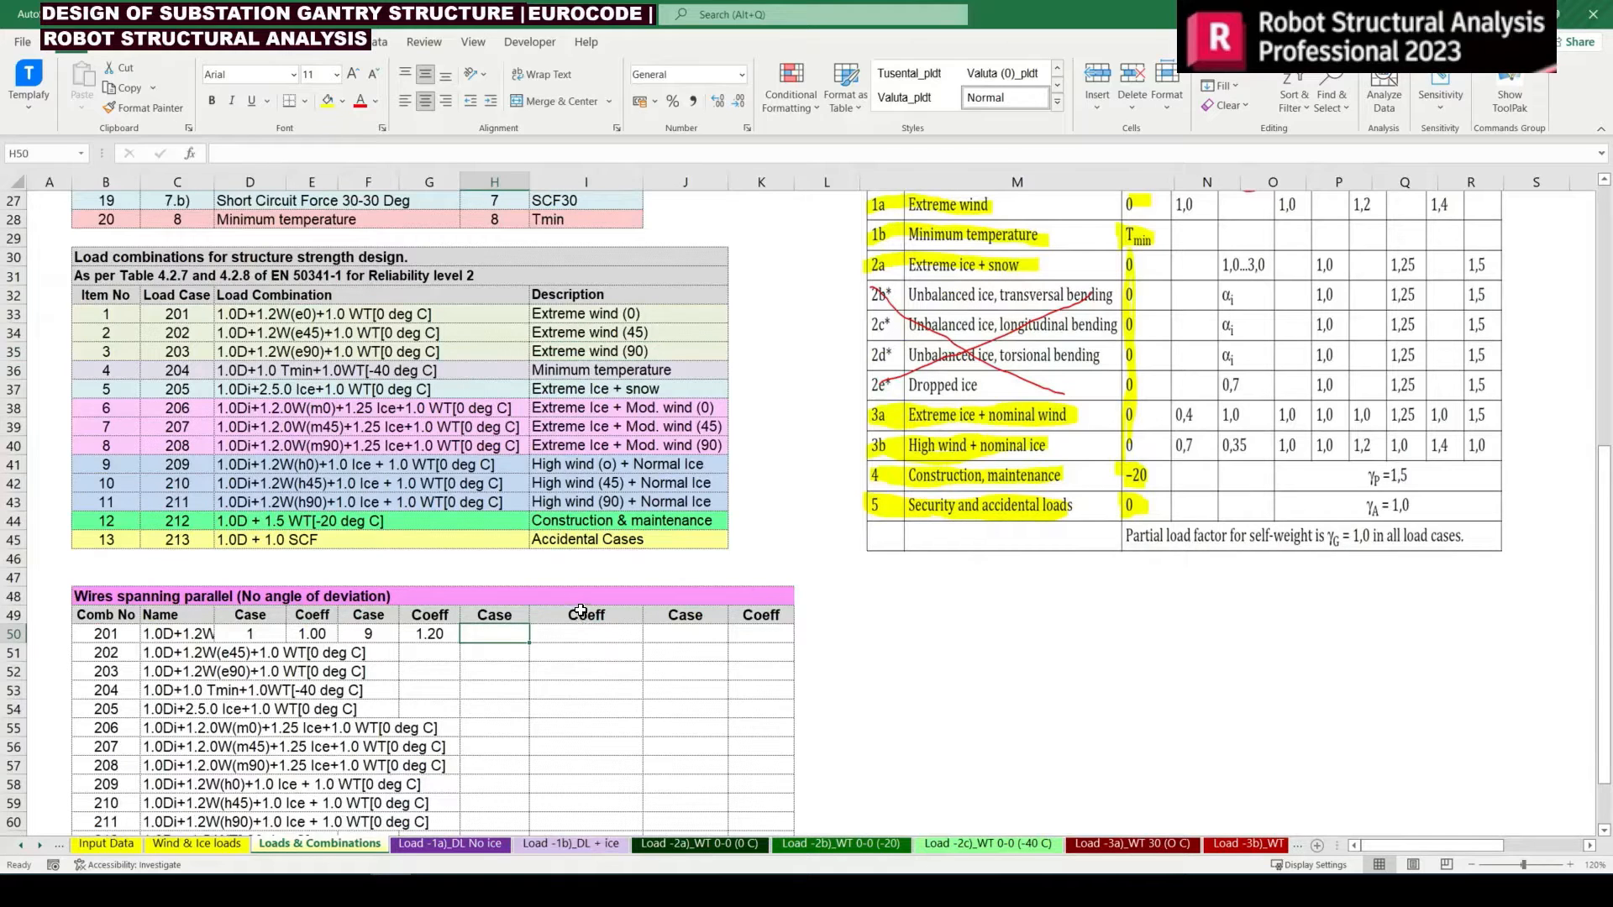
type("=vlook")
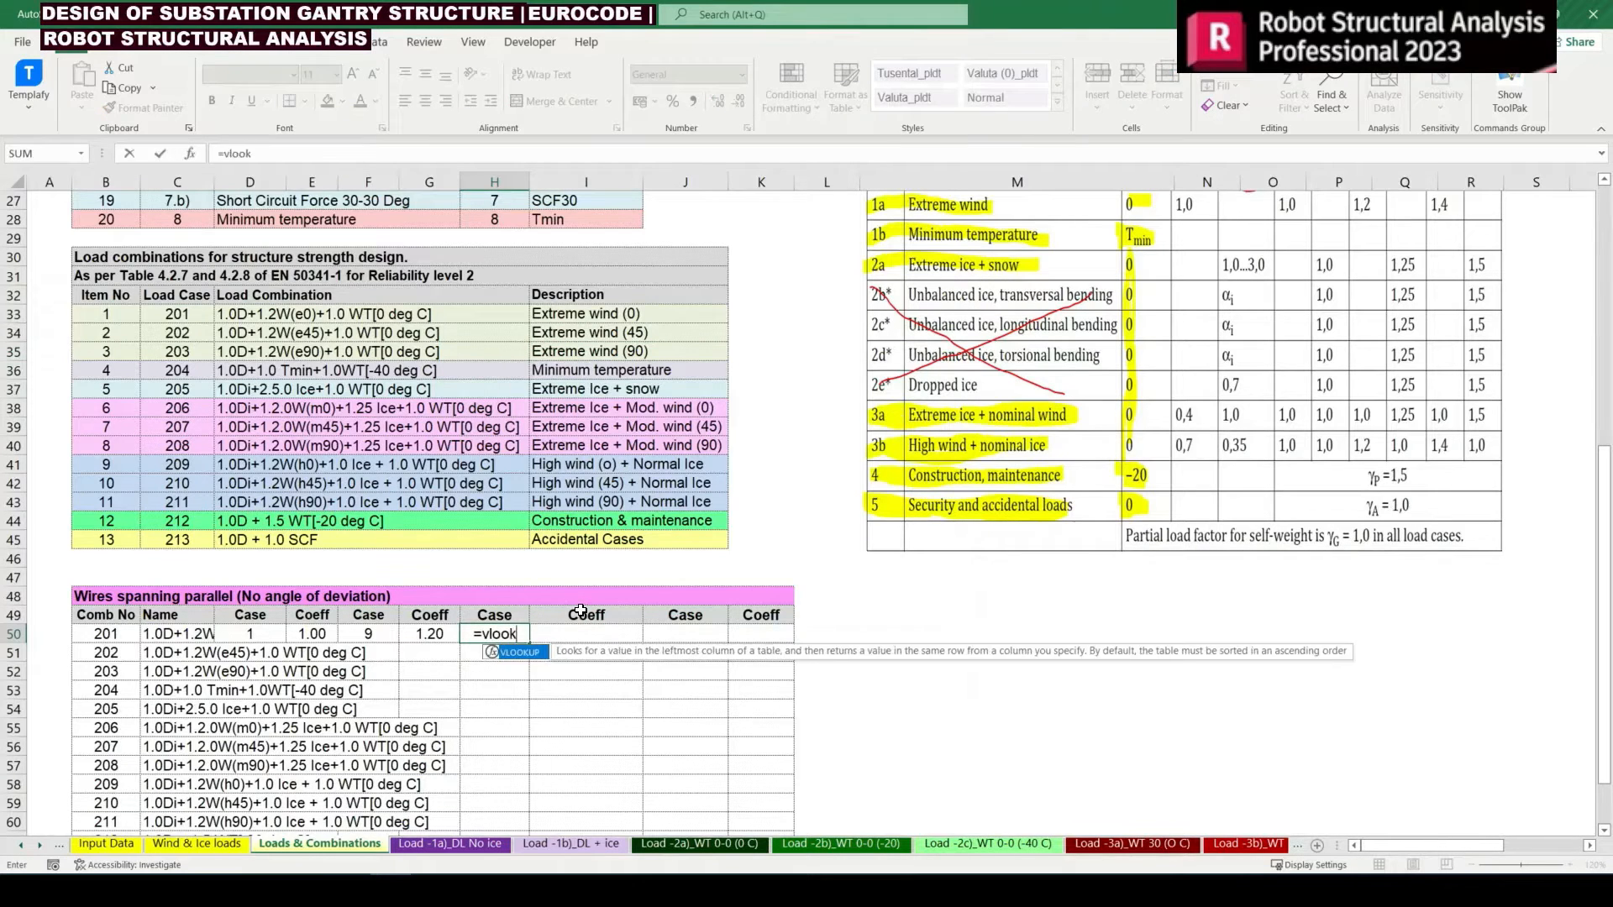
type("up(")
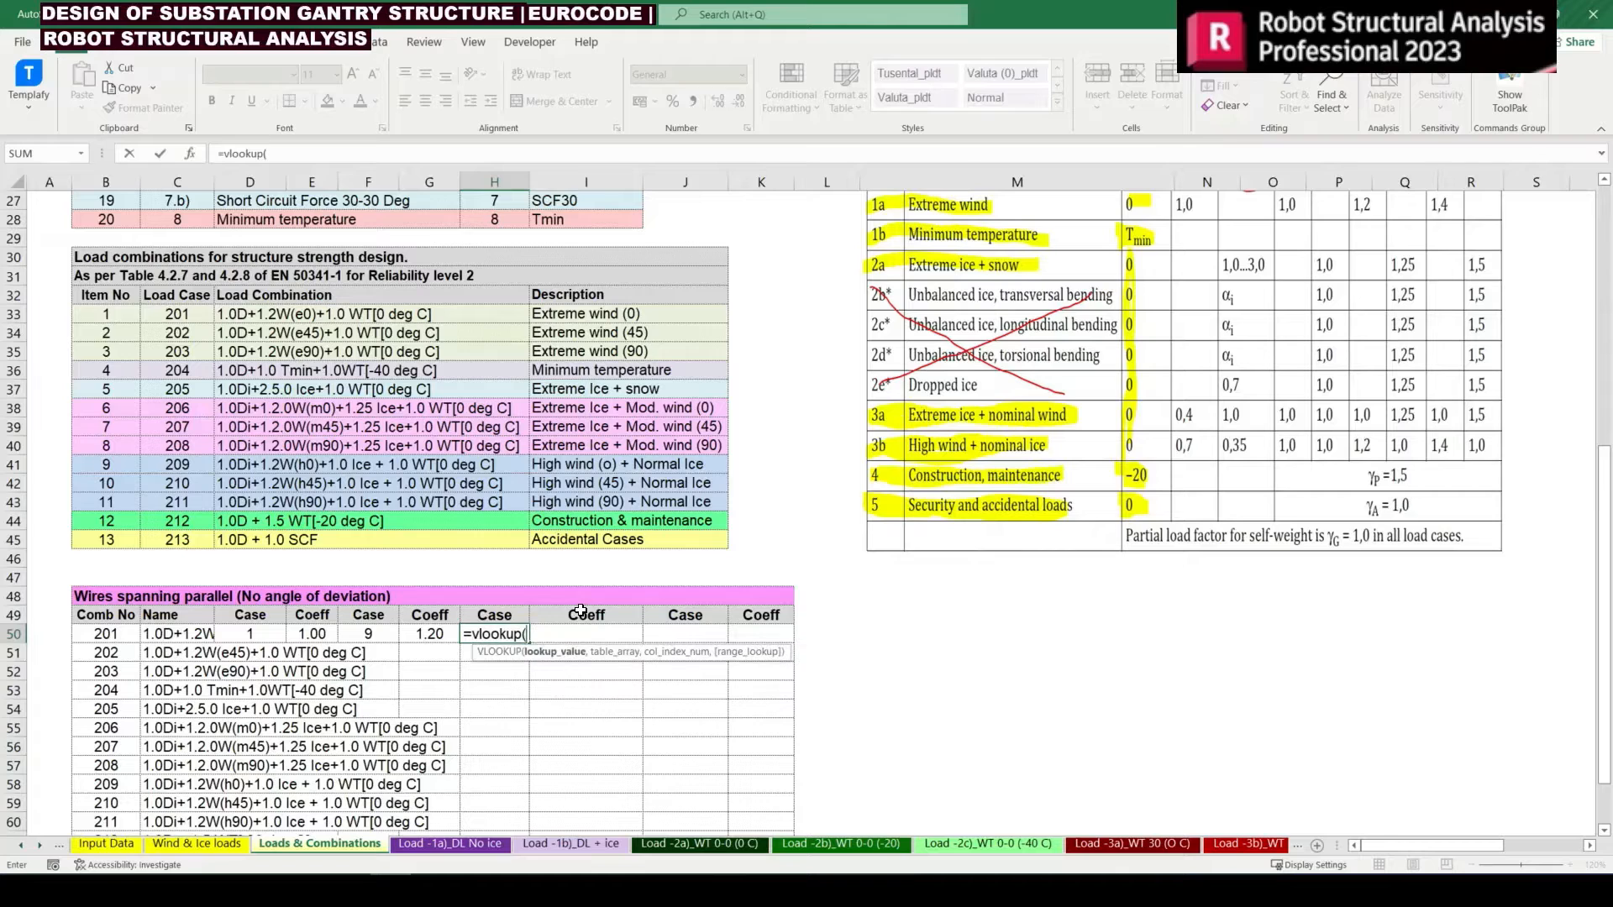
key("Left")
key("Left")
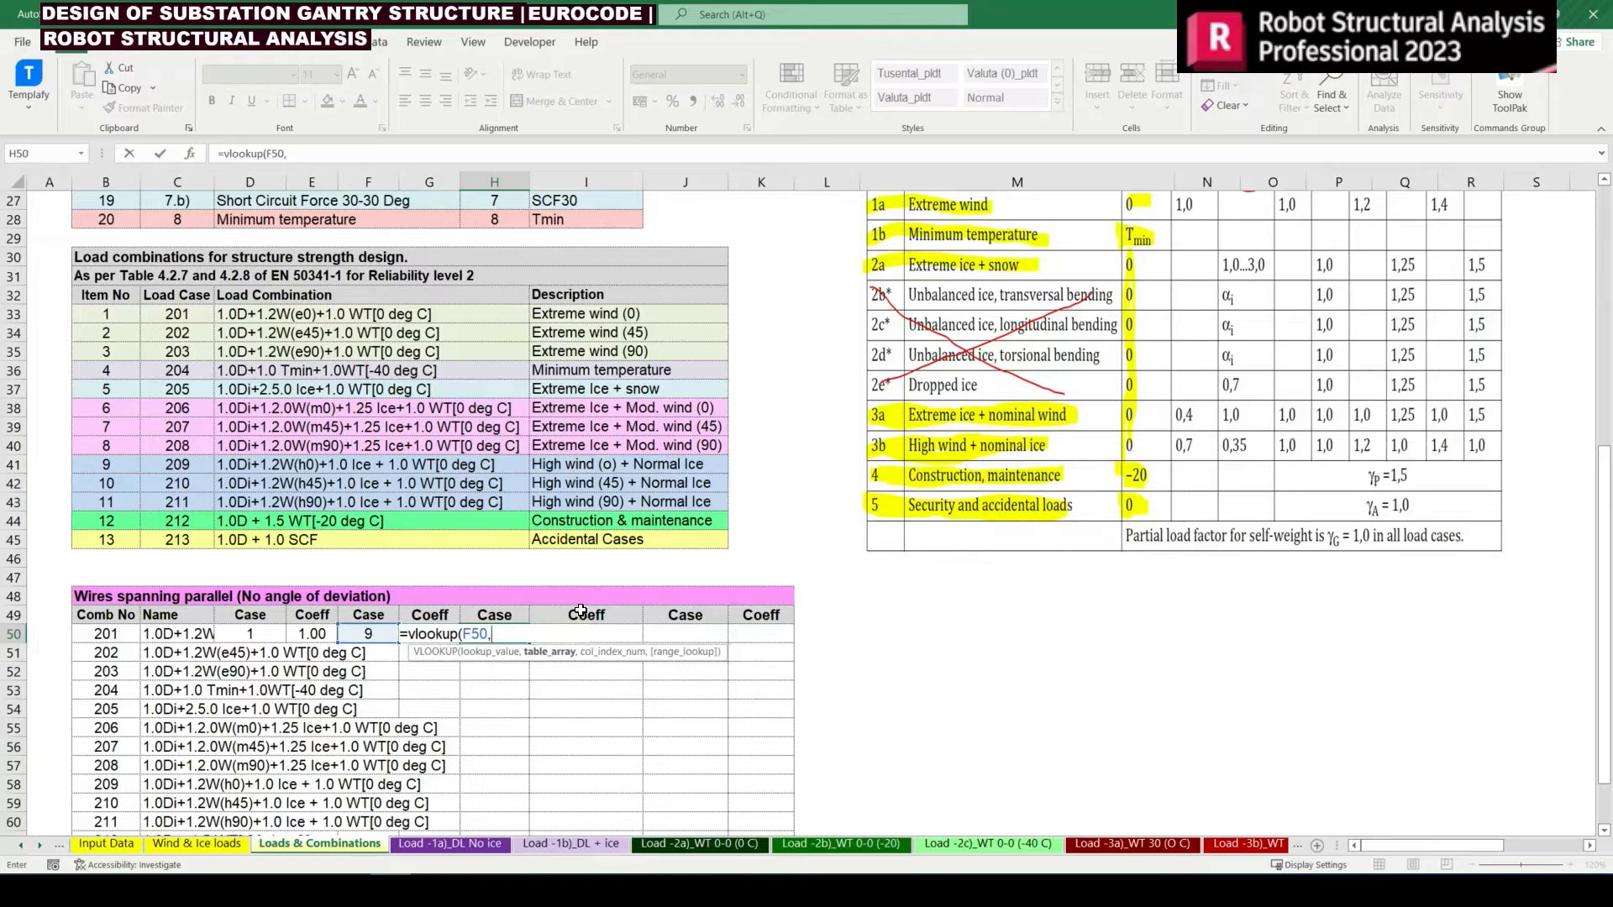
type(",")
scroll(225, 414, "up", 8)
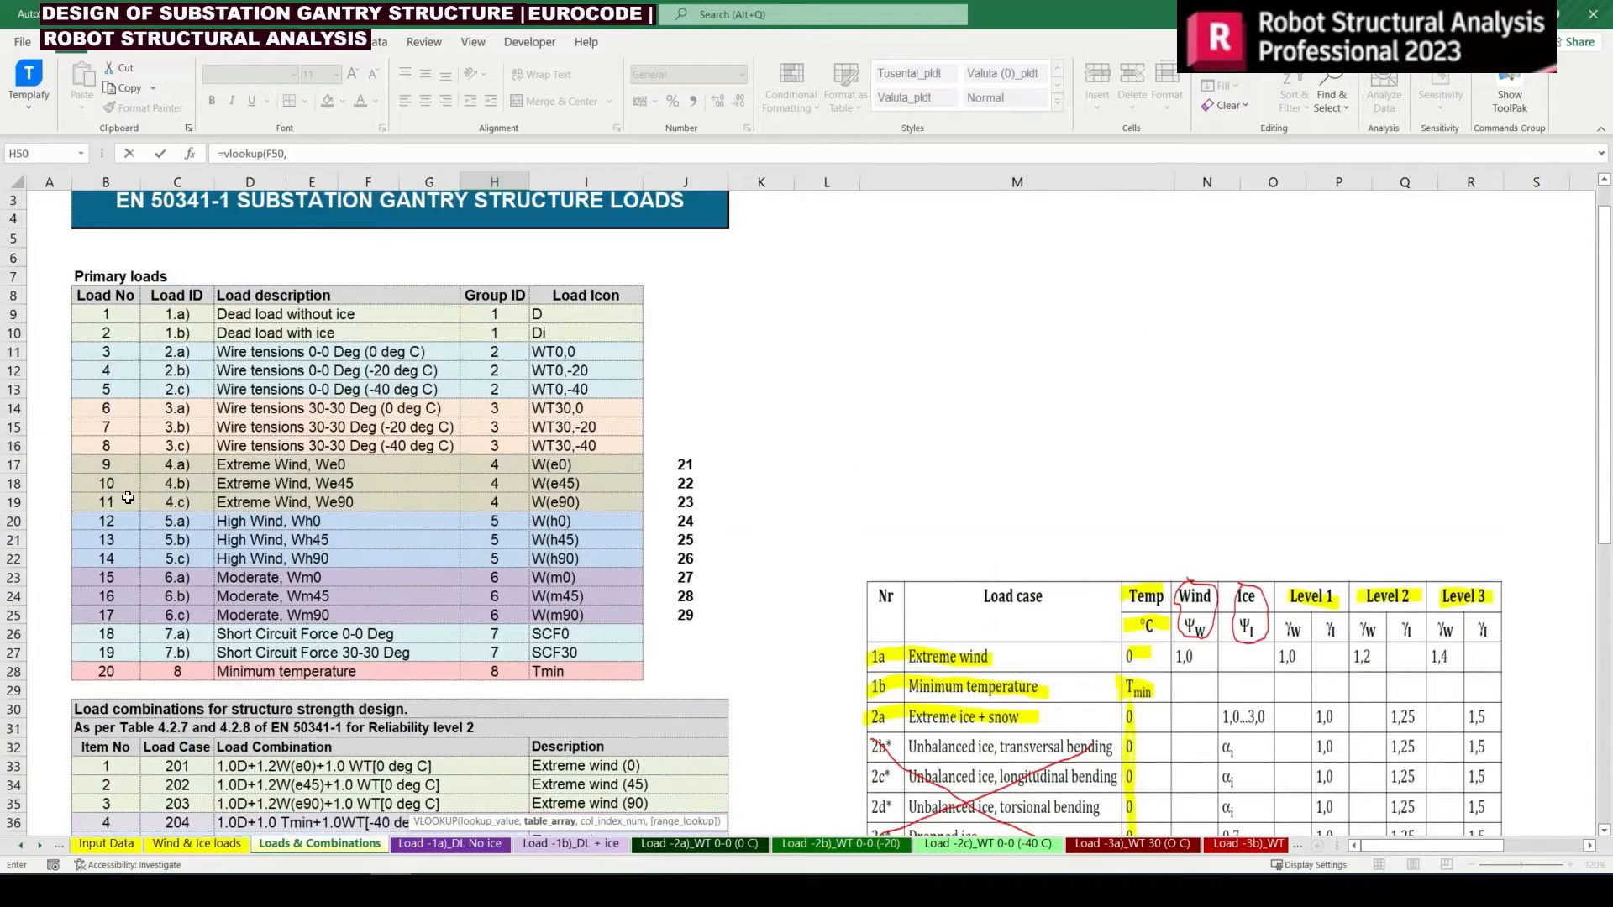
left_click_drag(106, 464, 694, 616)
key("F4")
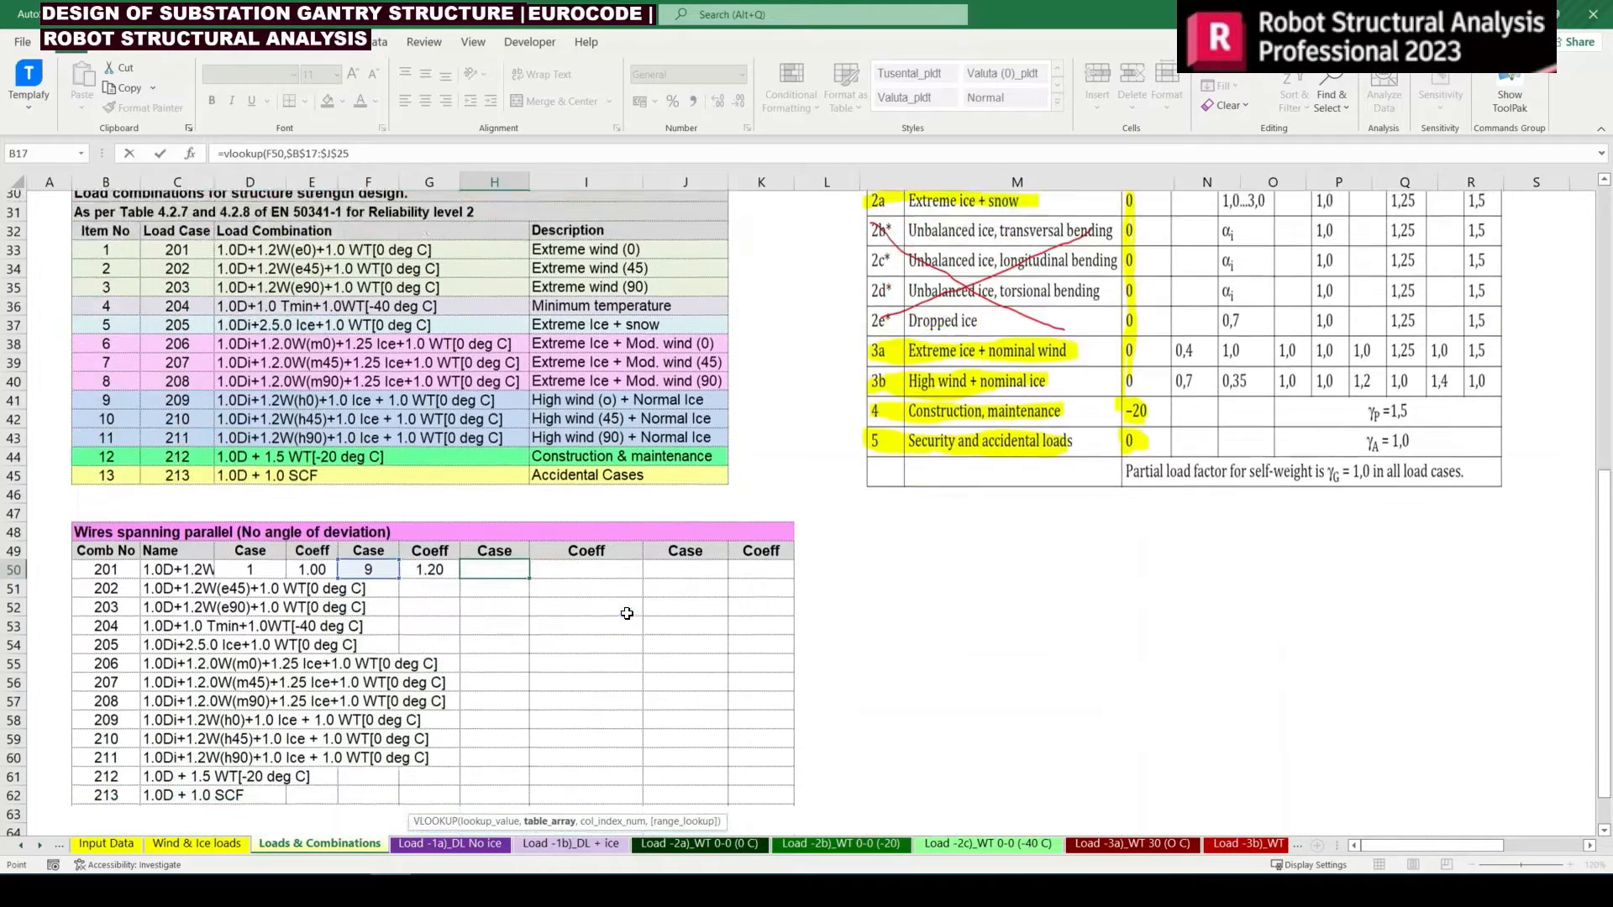
Complete the H50 lookup with column index 9 and exact match 0, giving =VLOOKUP(F50,$B$17:$J$25,9,0)
type(",")
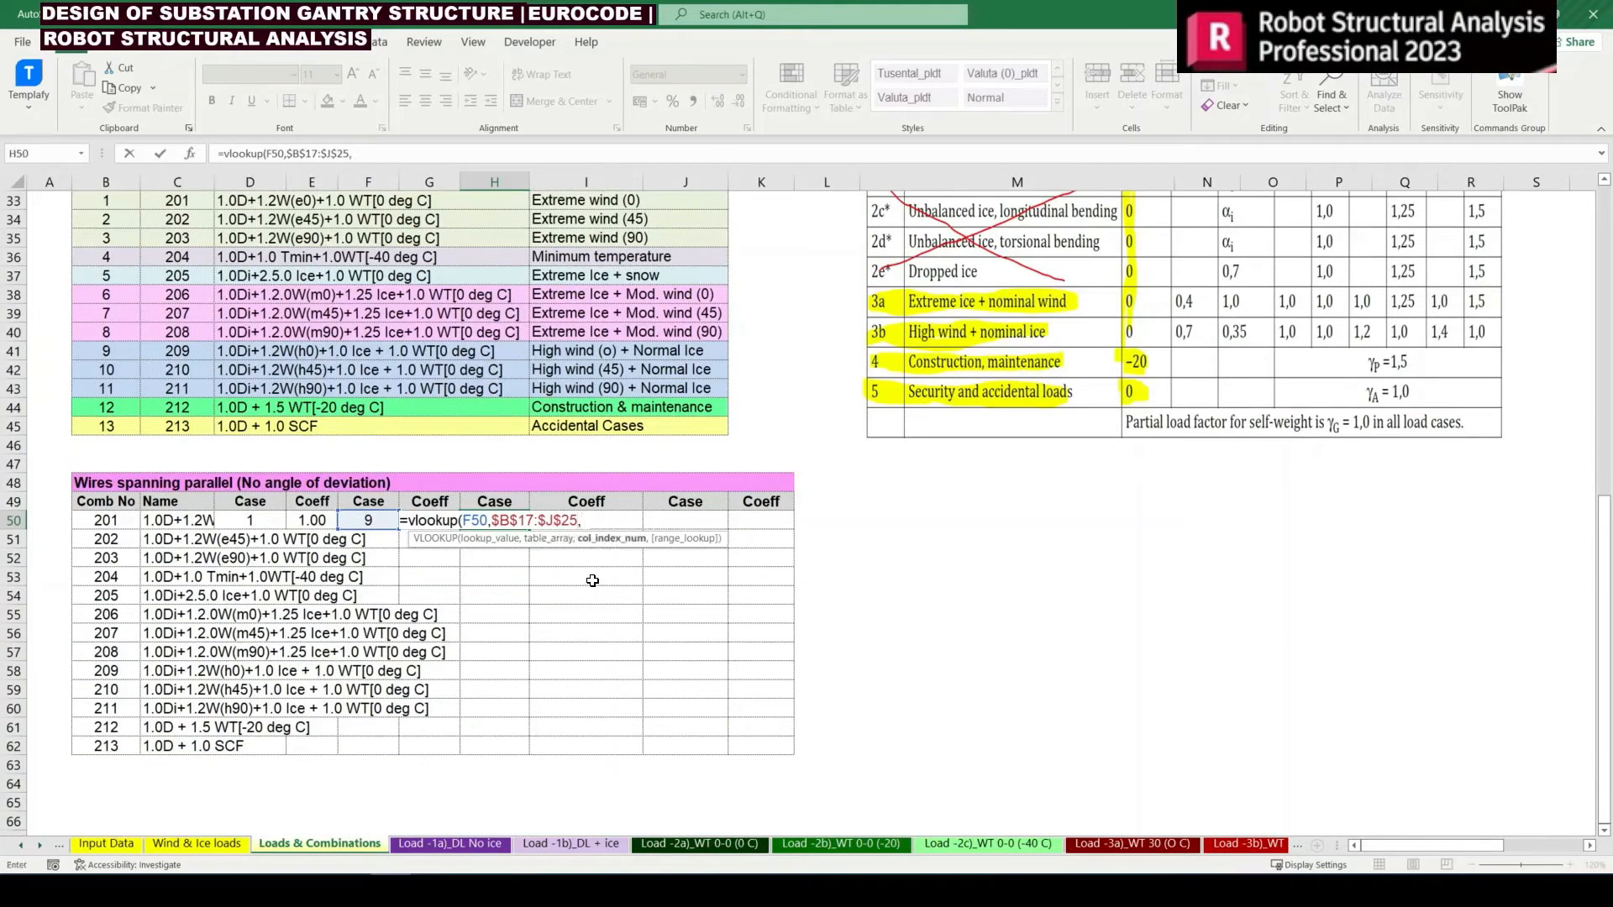
type("8,0")
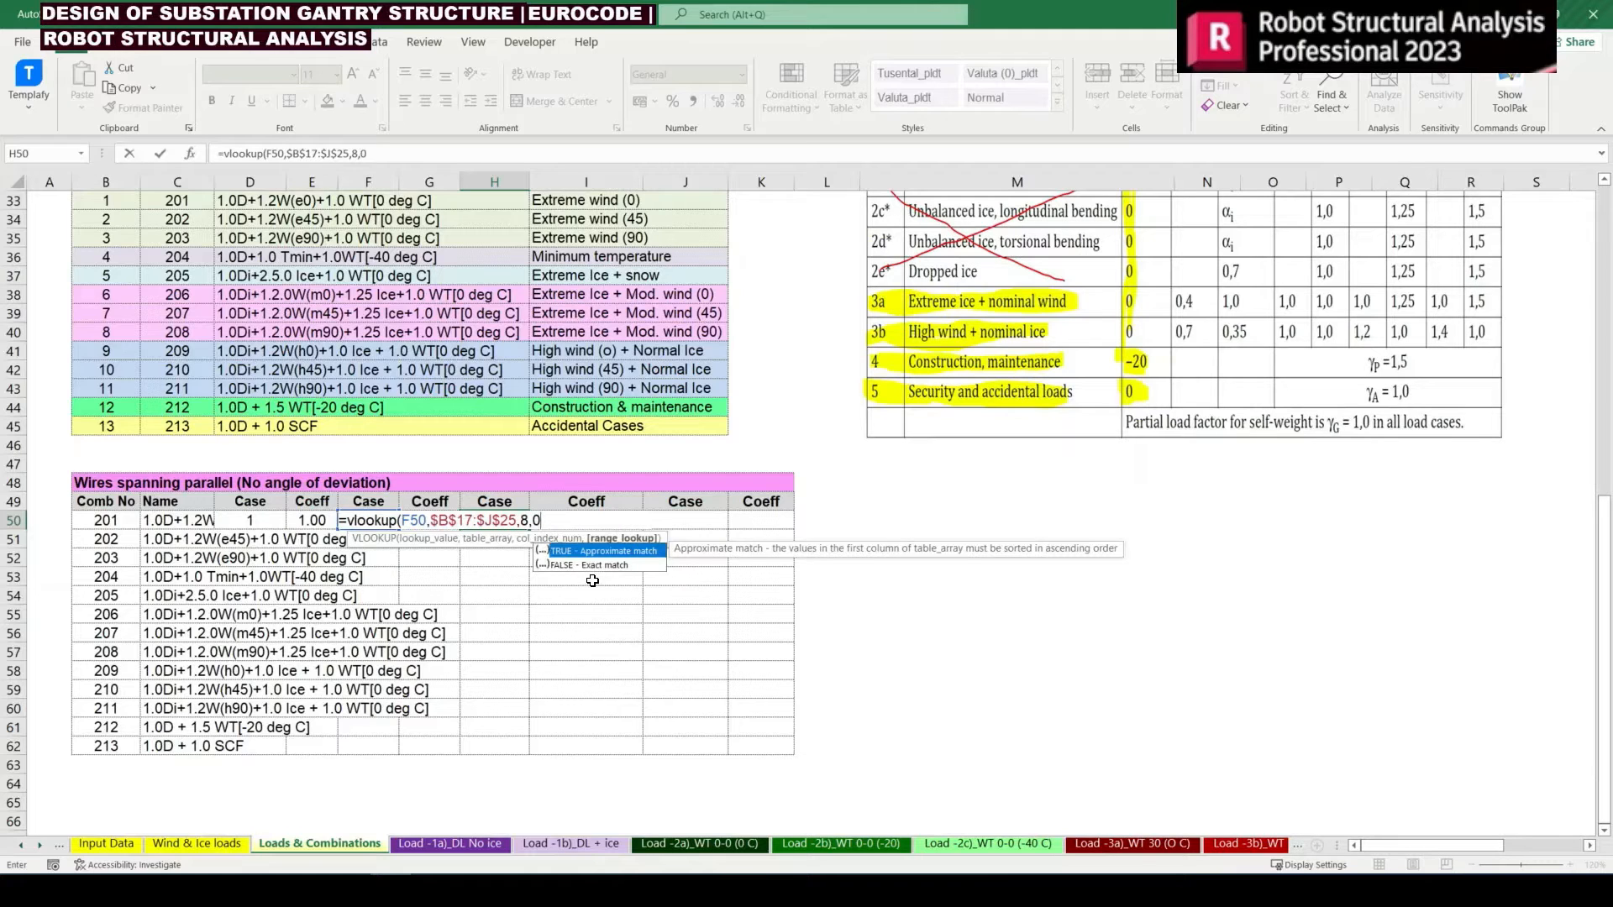
type(")")
key("BackSpace")
key("BackSpace")
key("BackSpace")
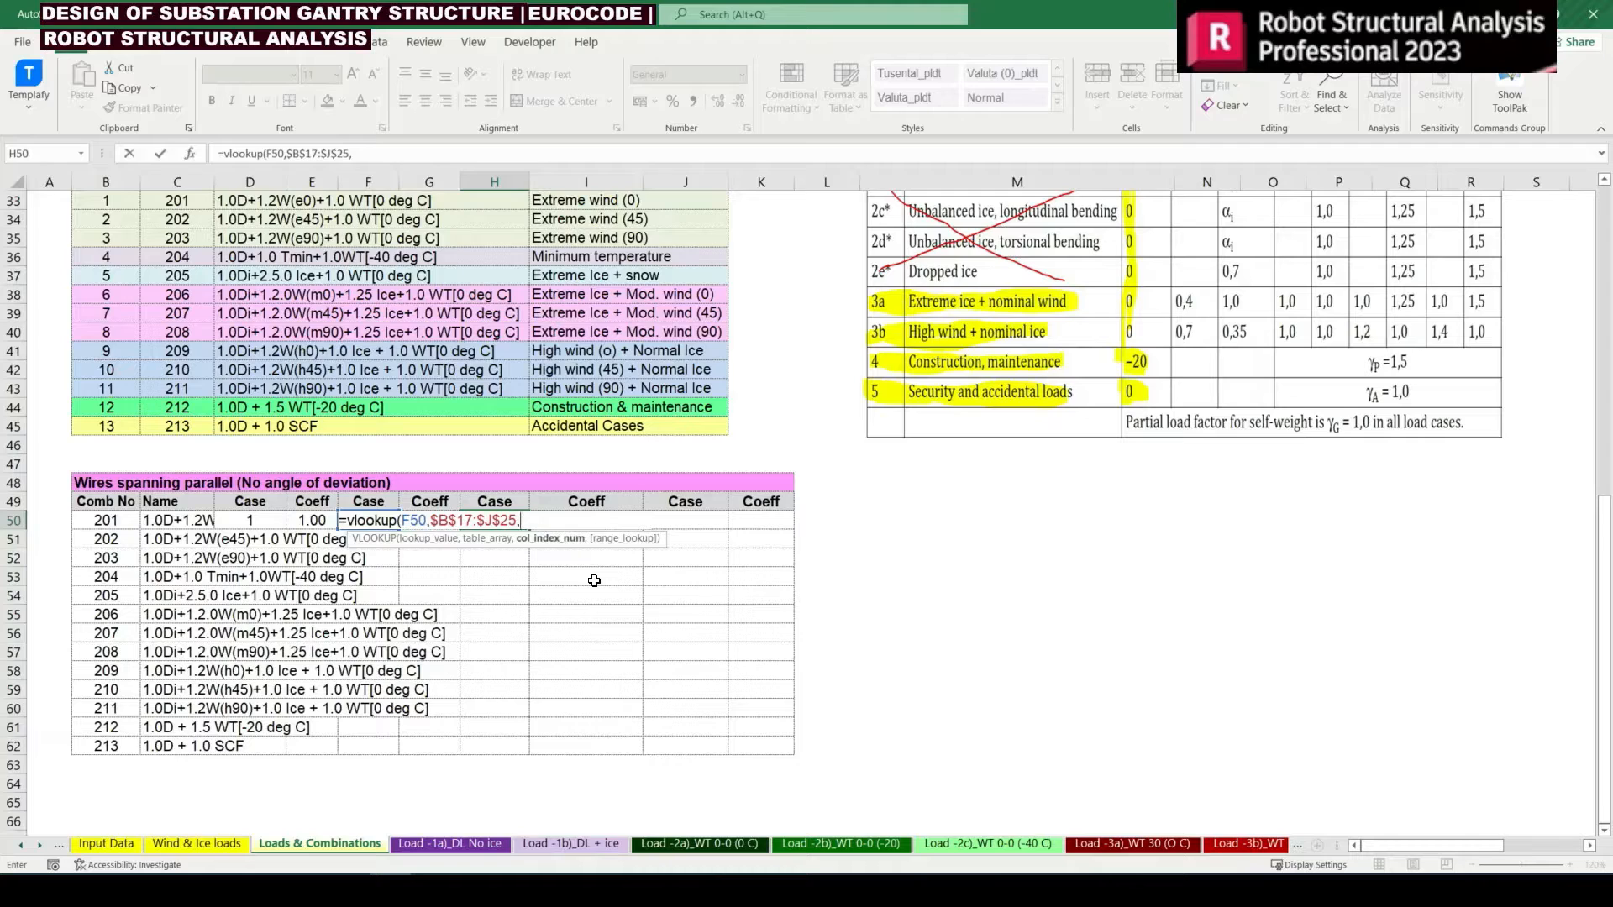
type(",0)")
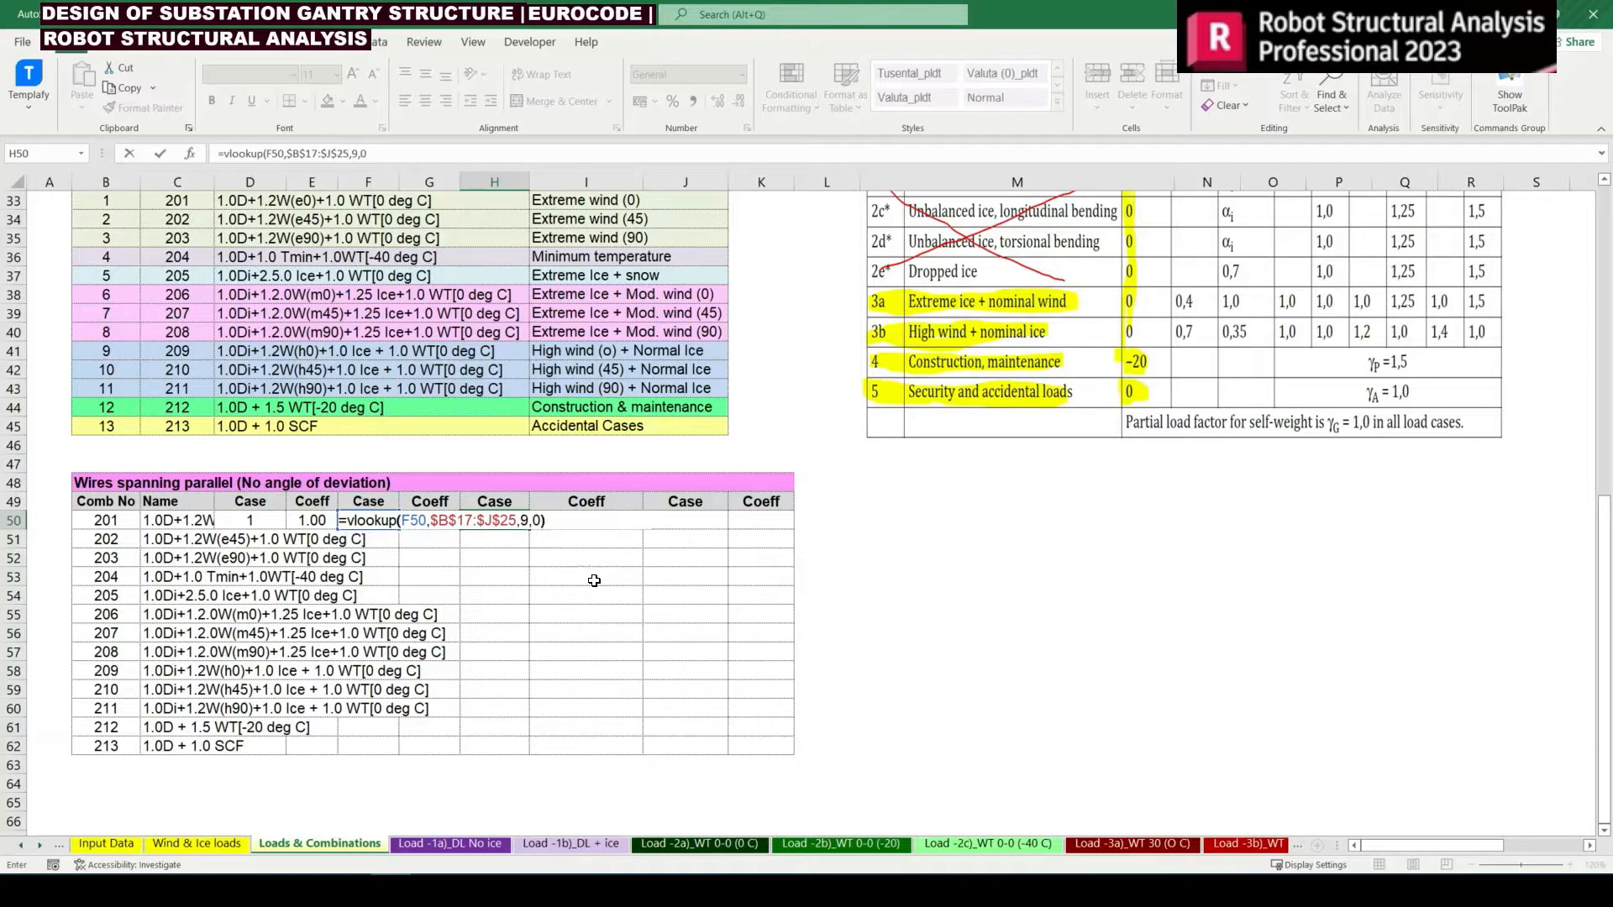
scroll(594, 580, "up", 9)
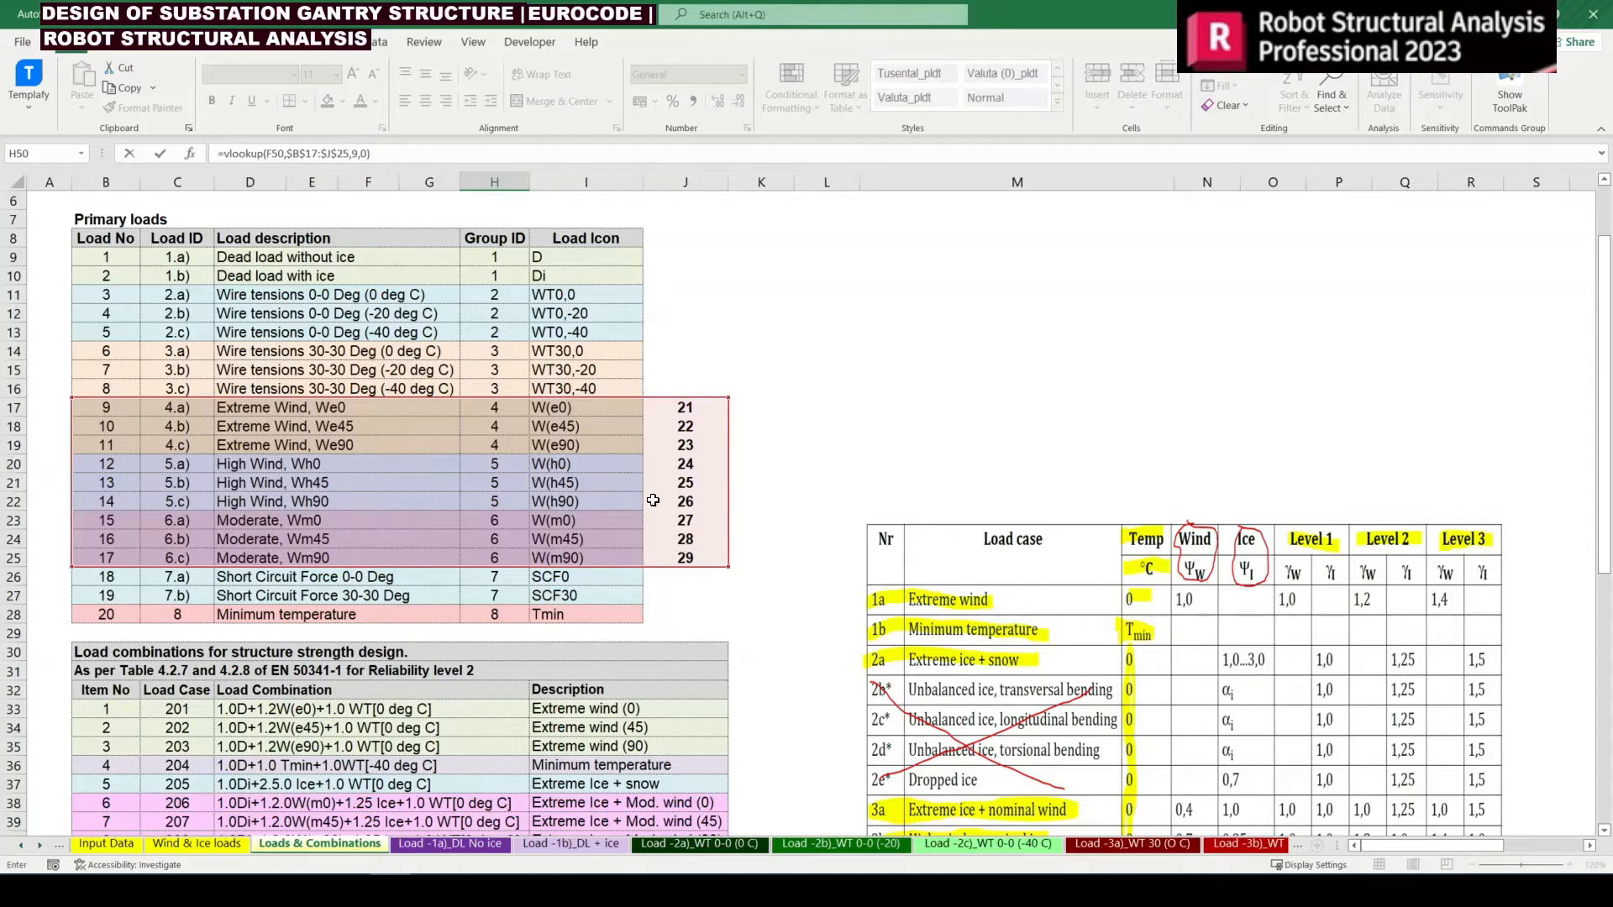
scroll(228, 449, "down", 2)
scroll(210, 400, "down", 4)
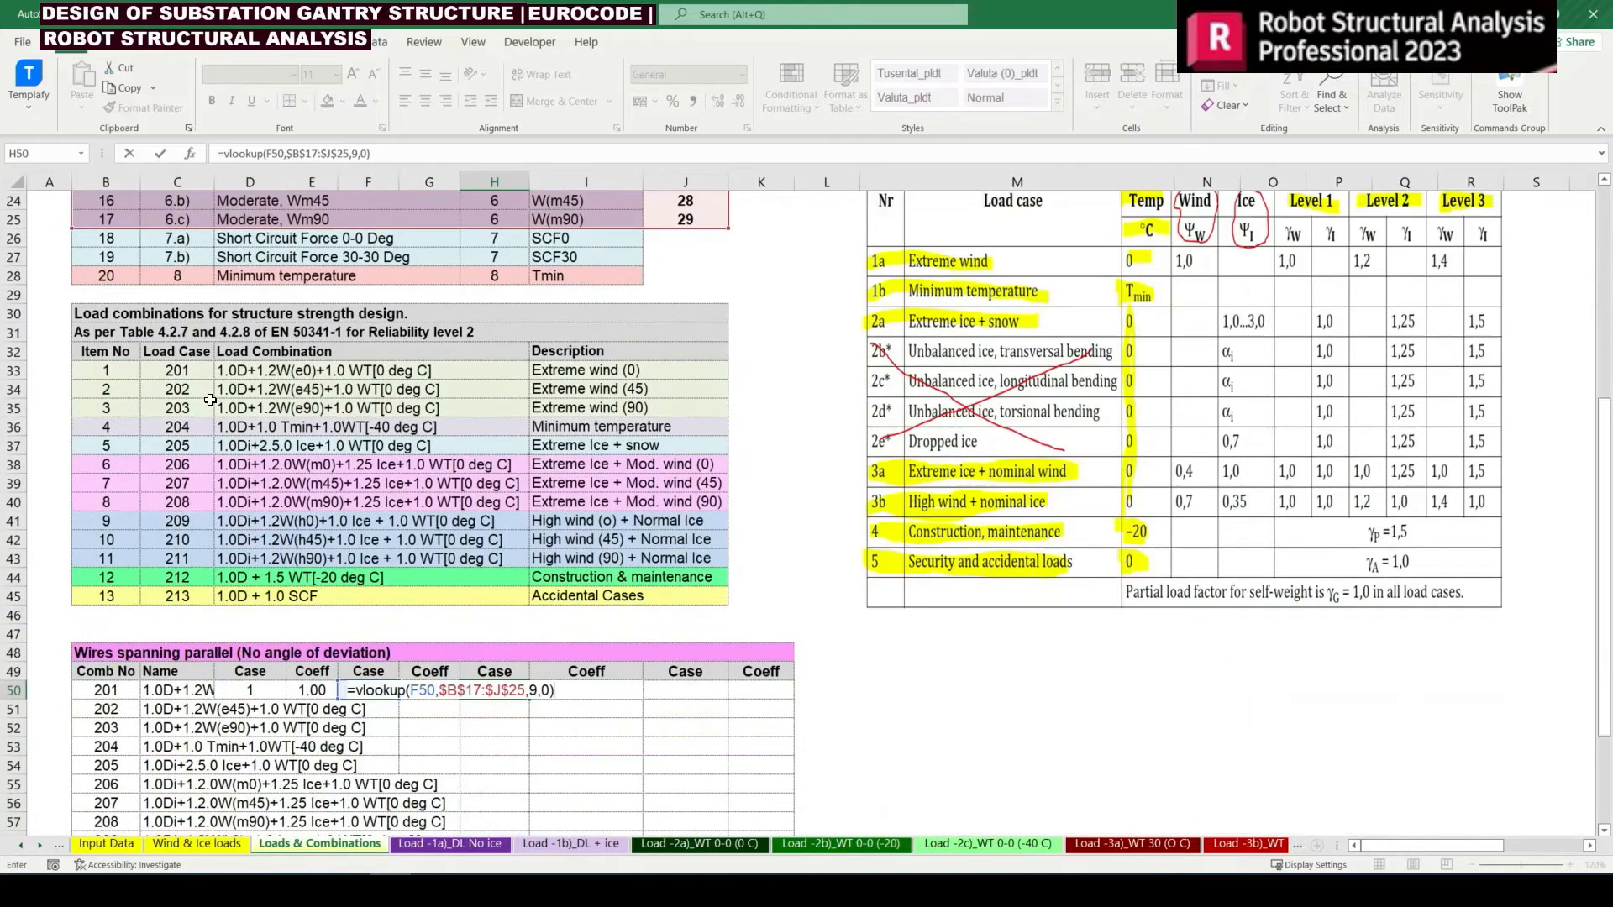
key("Return")
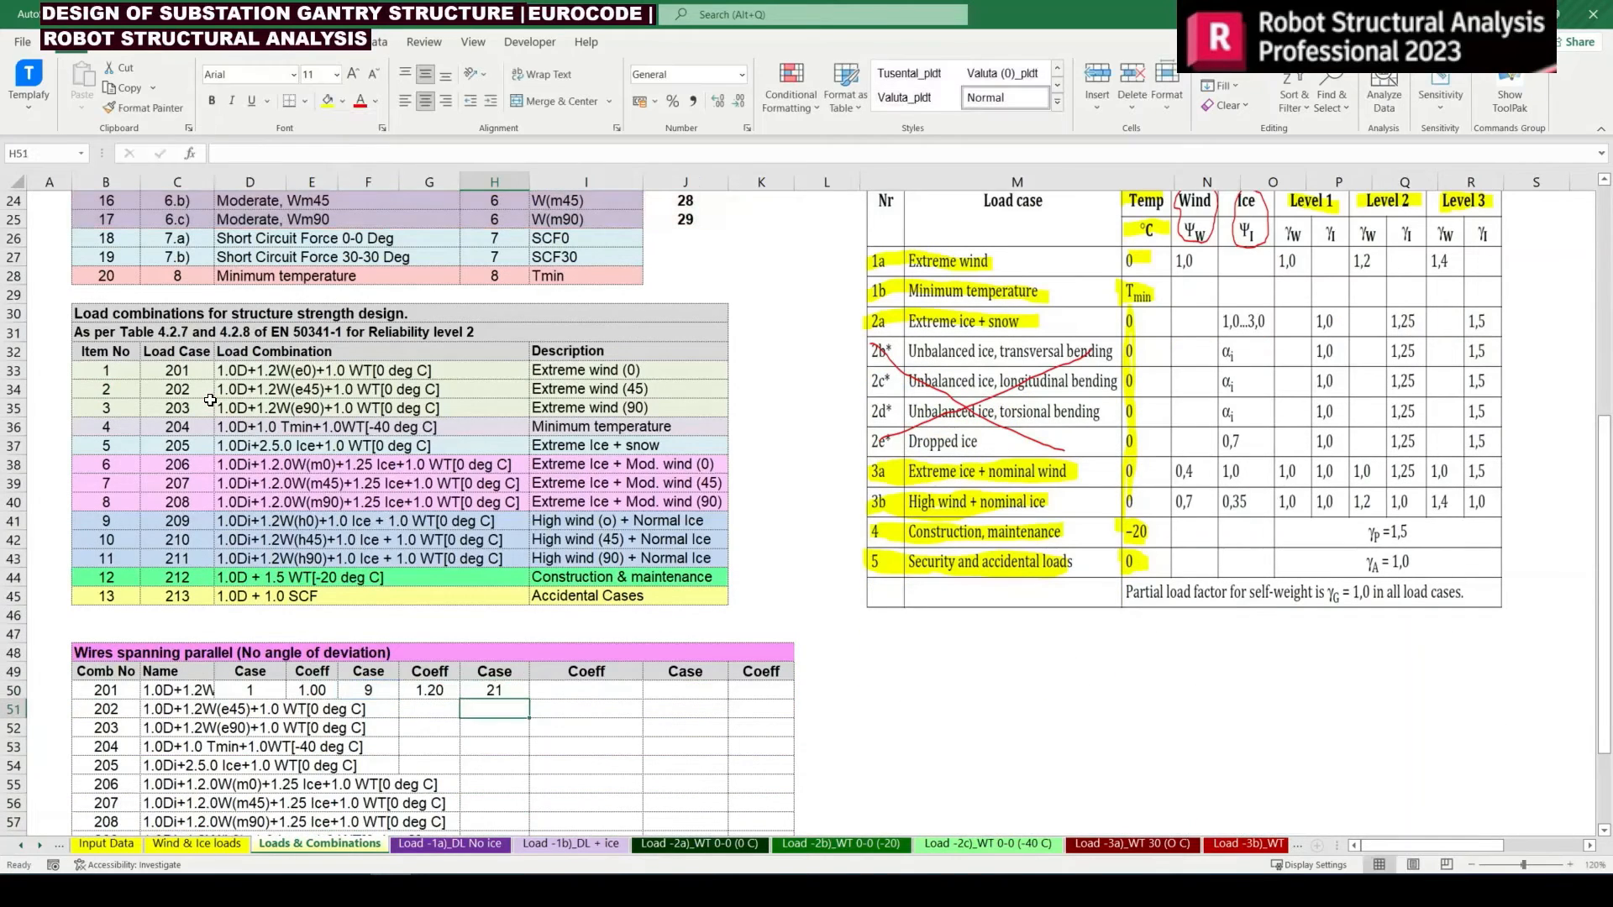
Enter =G50 in I50 as the third coefficient of combination 201
key("Up")
key("Right")
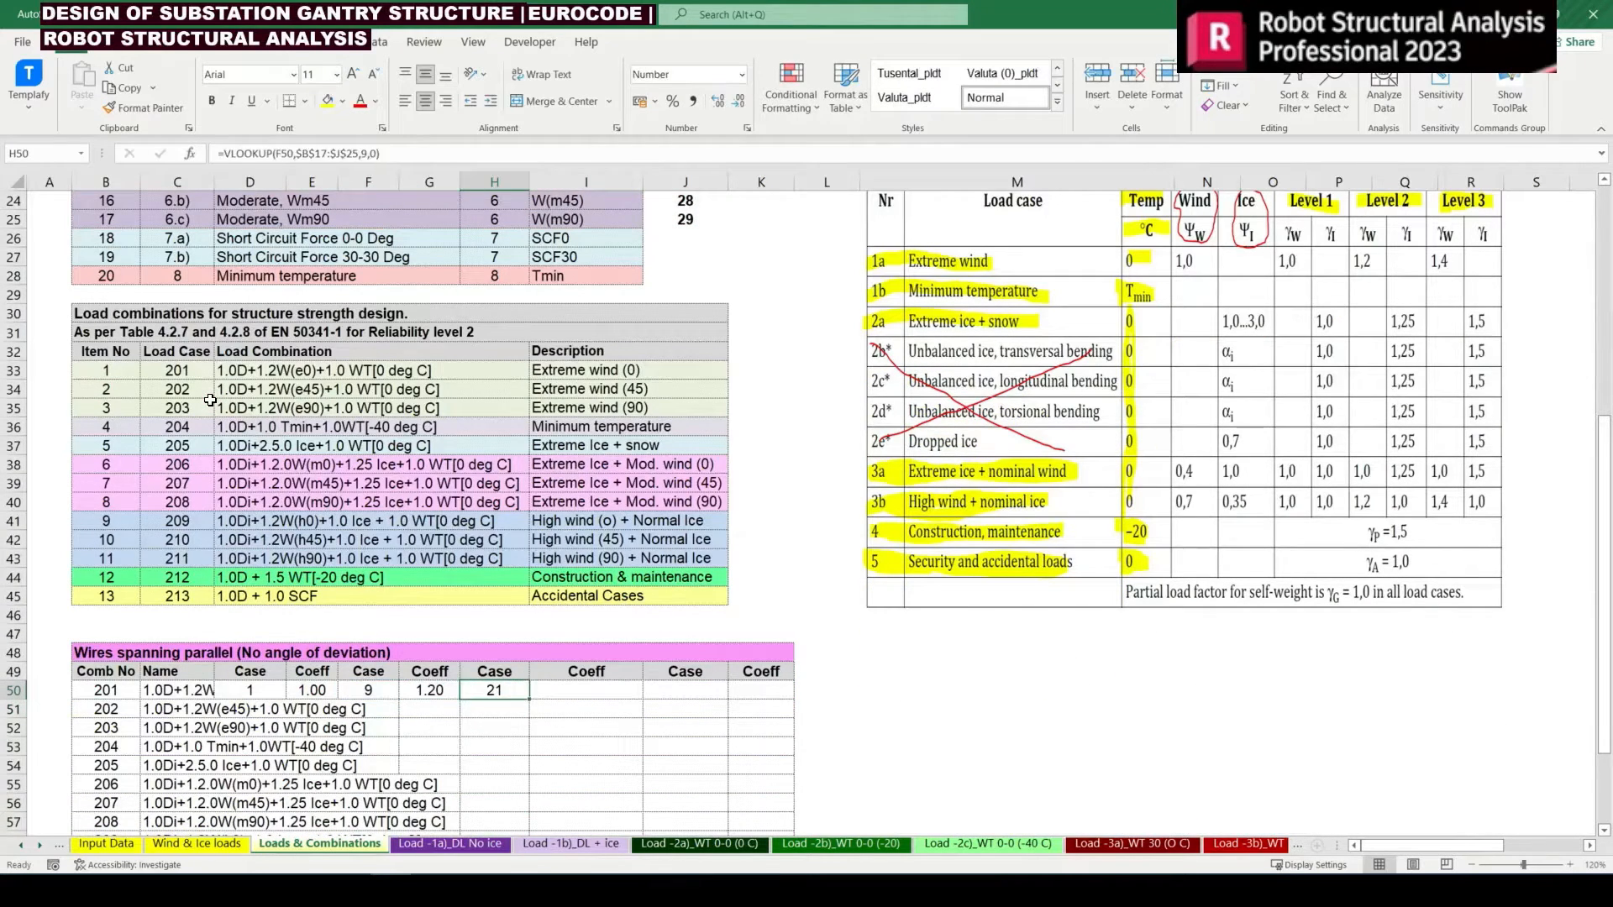
type("=")
key("Left")
key("Left")
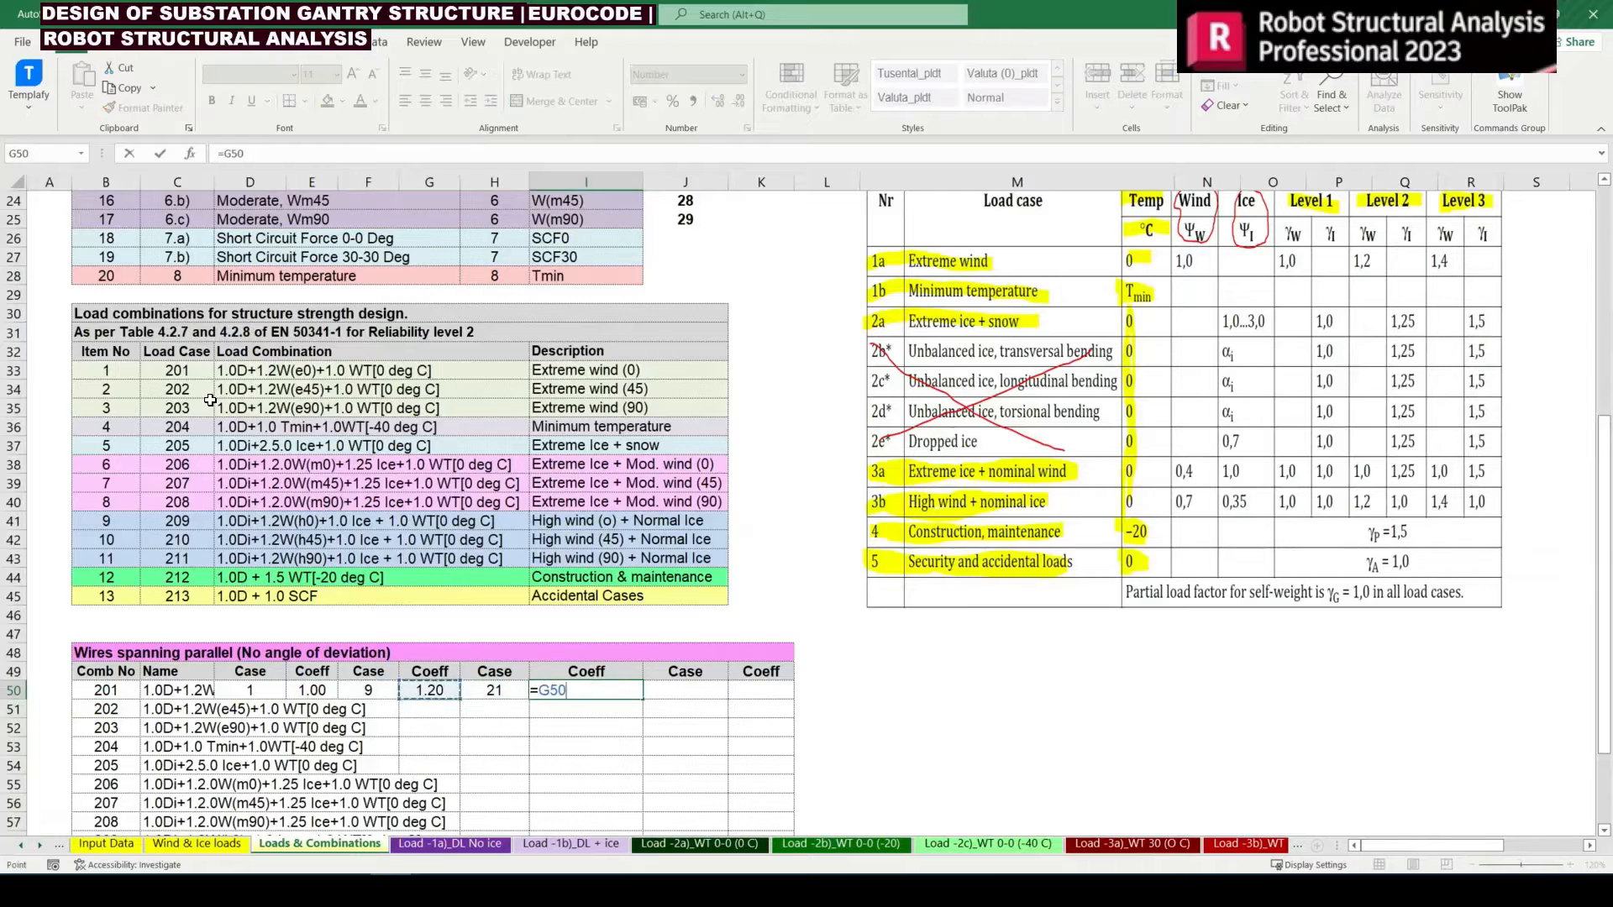
key("Return")
key("Up")
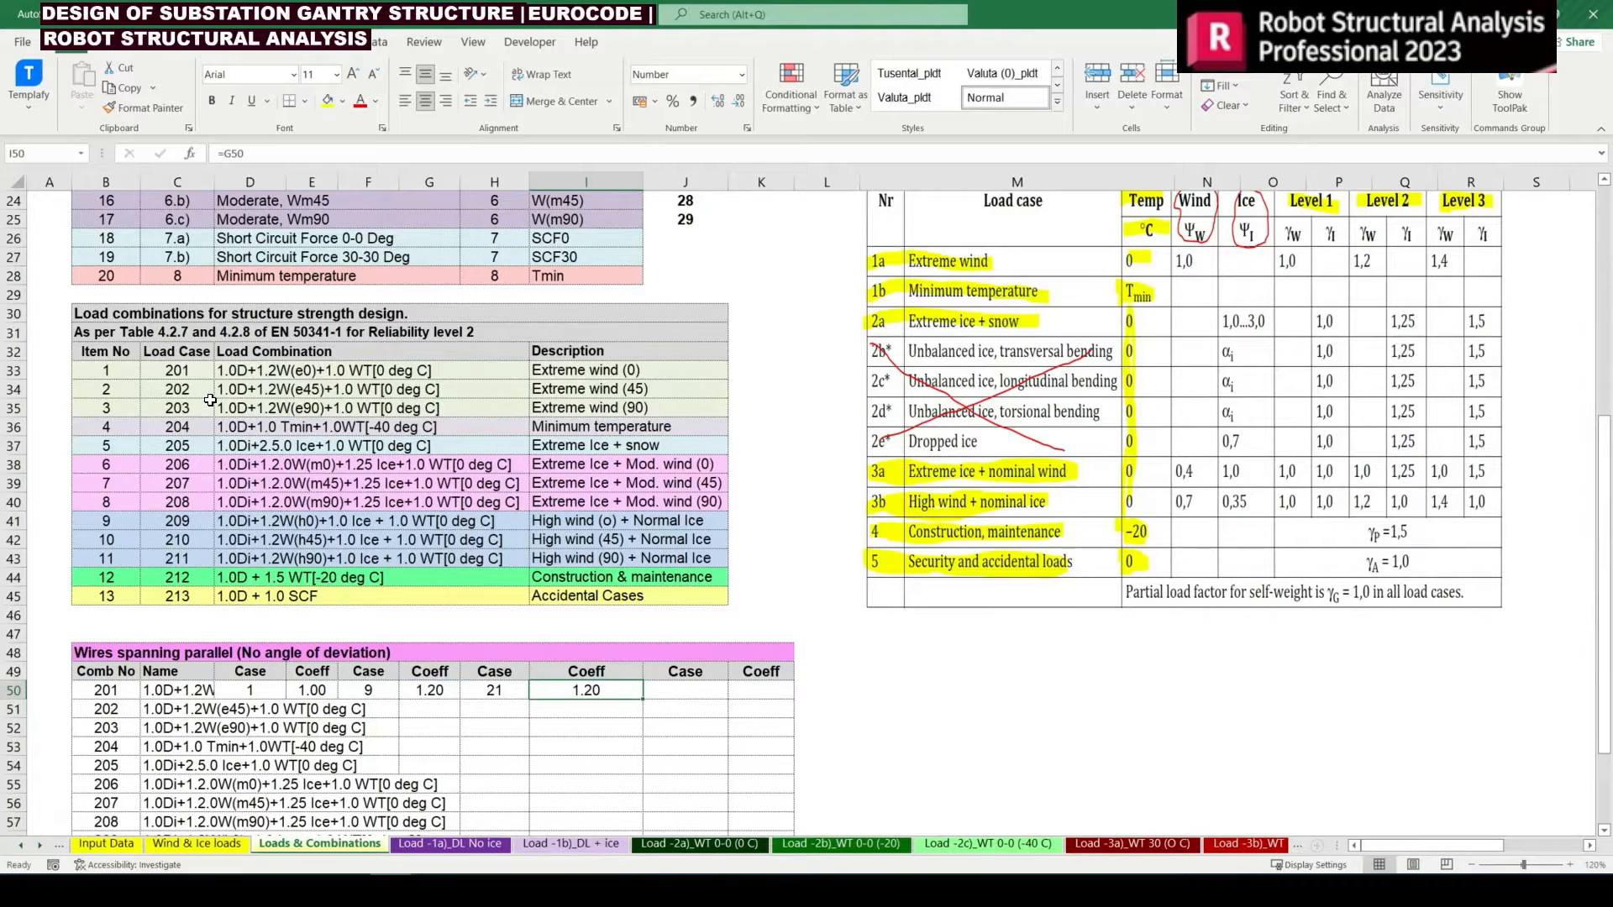
Enter =B11 in J50 as the fourth case of combination 201, with coefficient 1 in K50
key("Right")
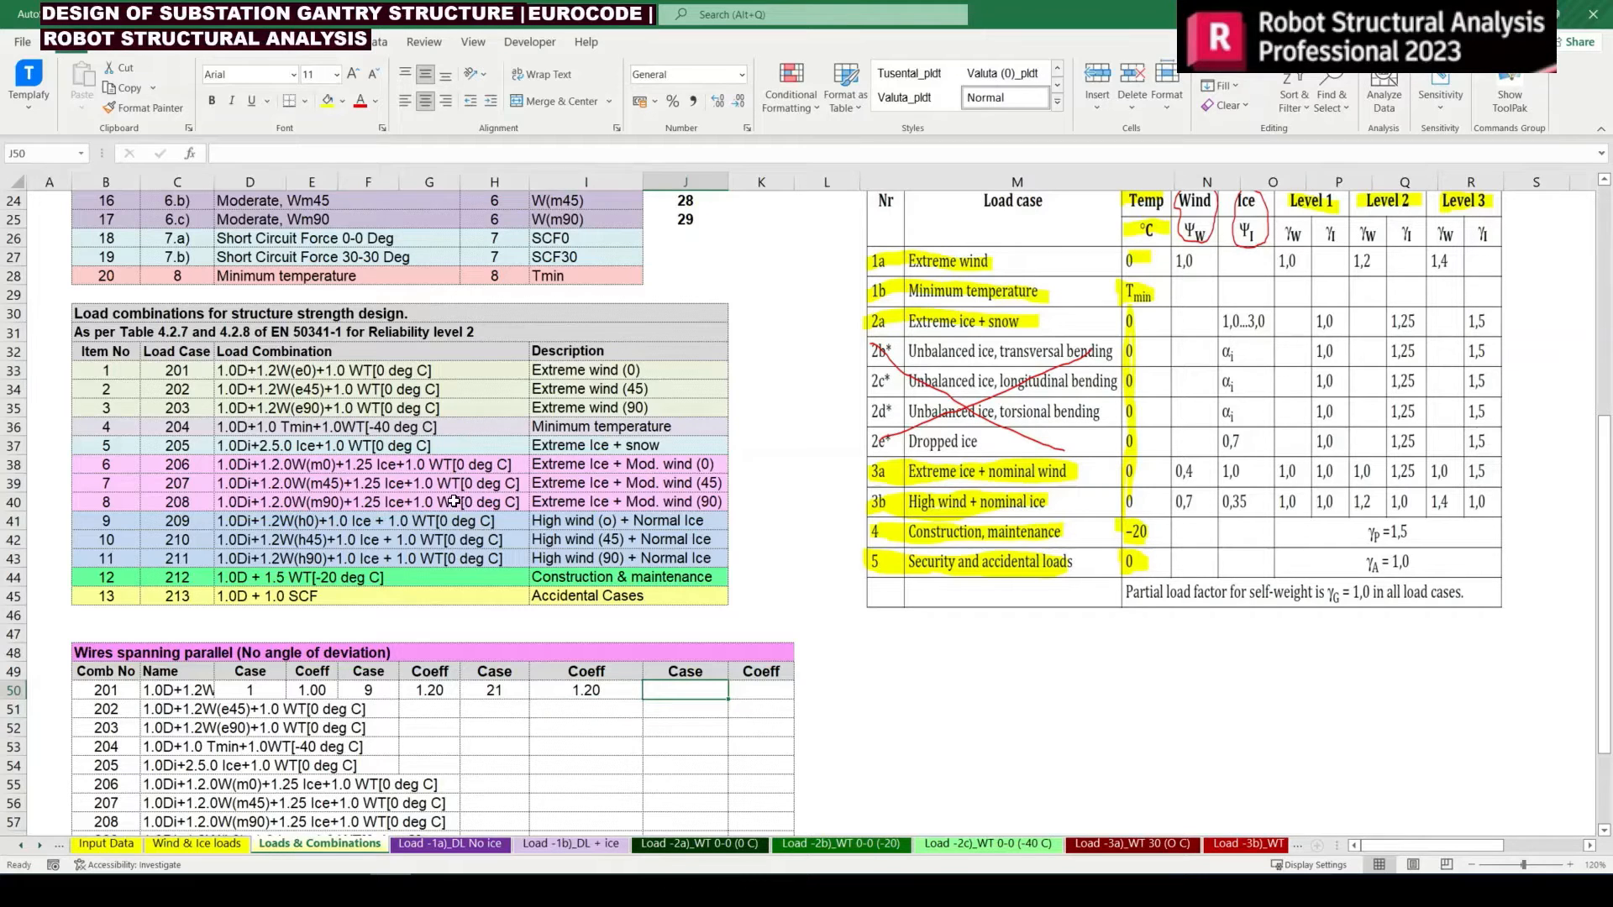
type("=")
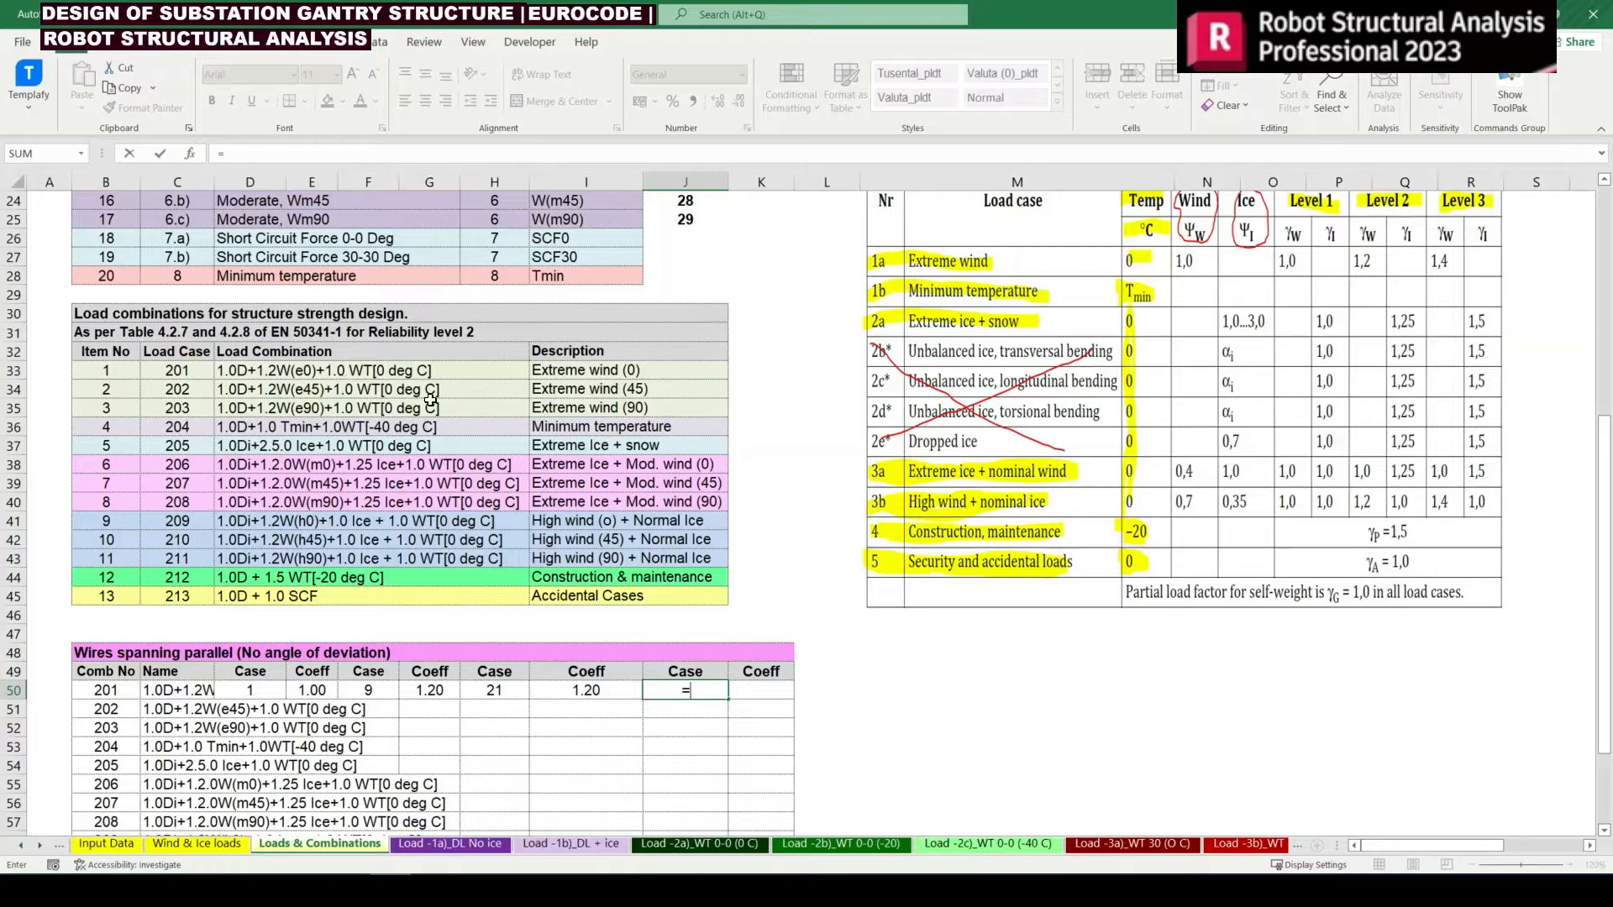
scroll(493, 403, "up", 1)
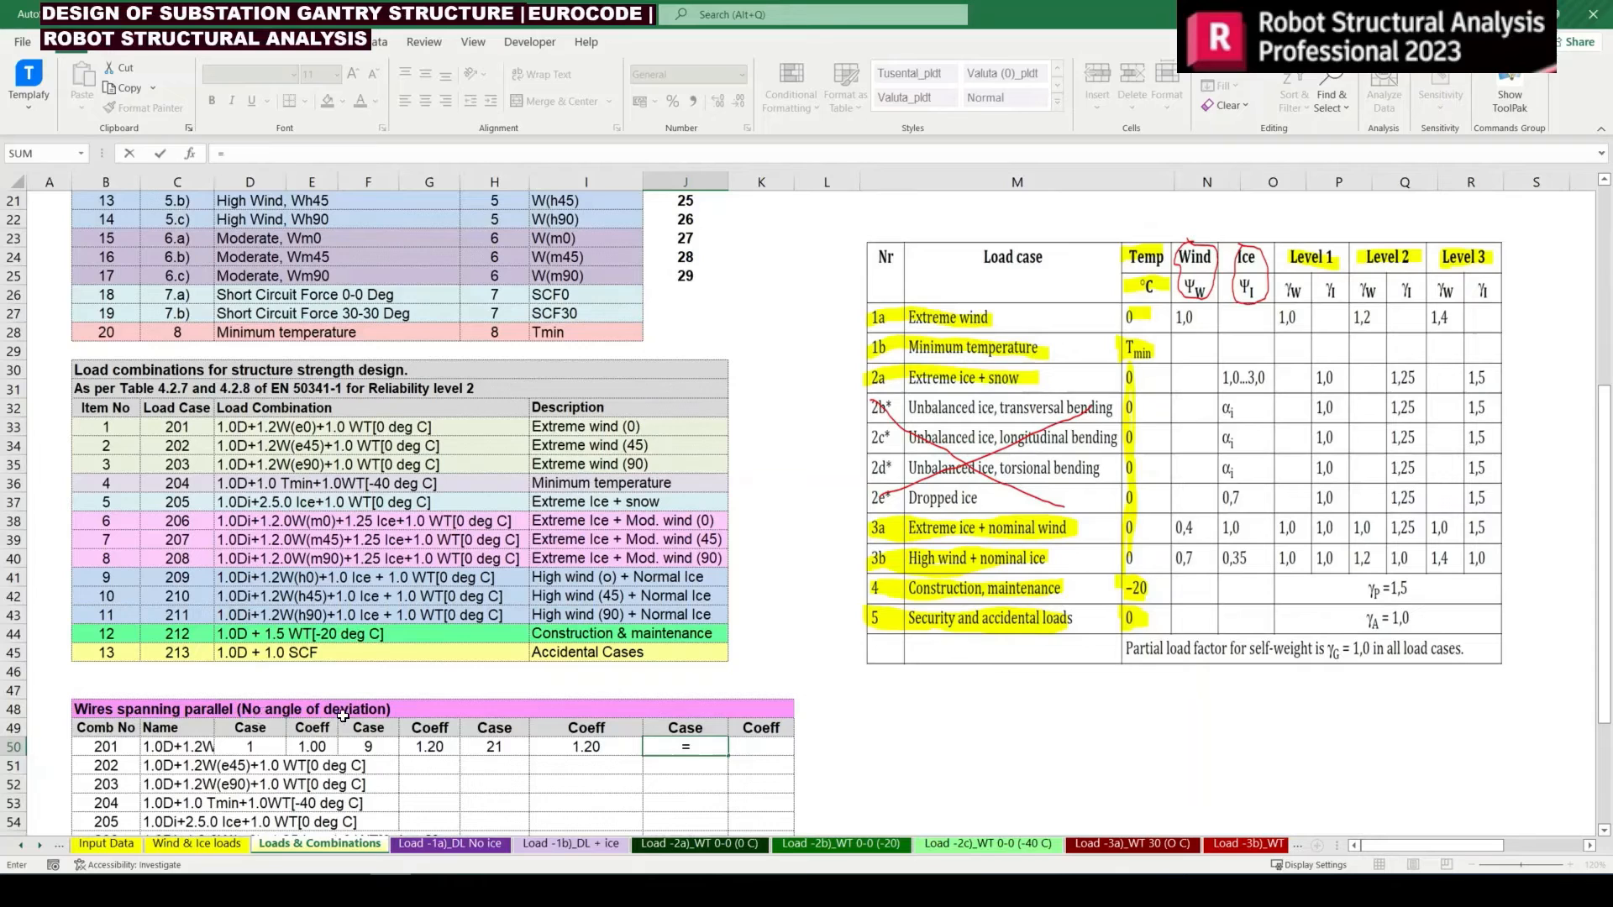
scroll(199, 476, "up", 5)
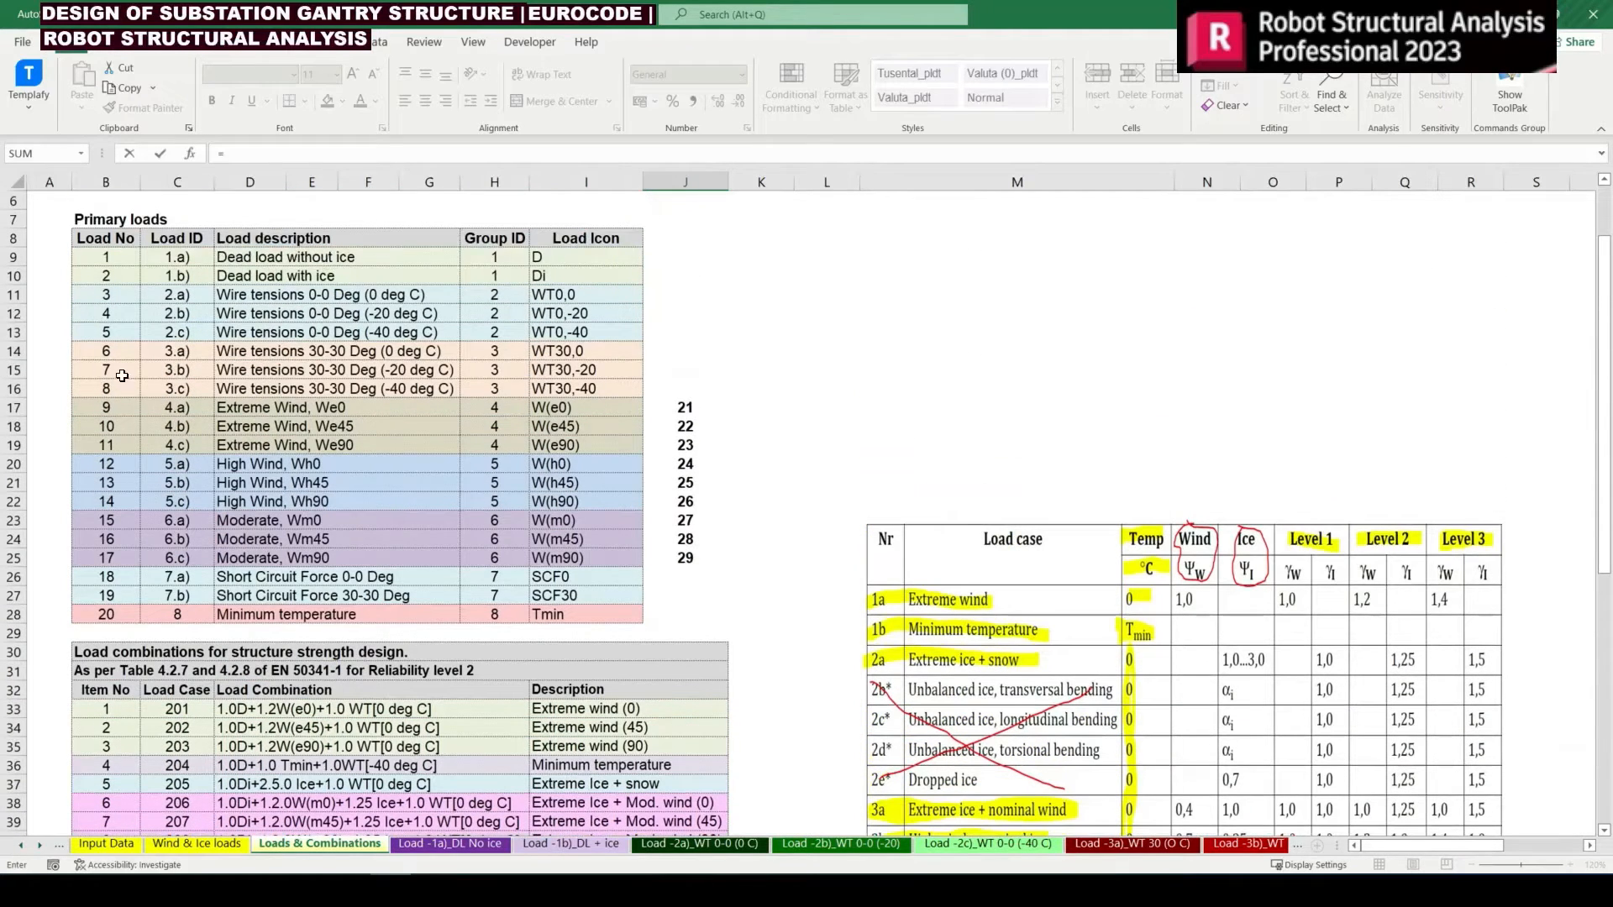
left_click(113, 298)
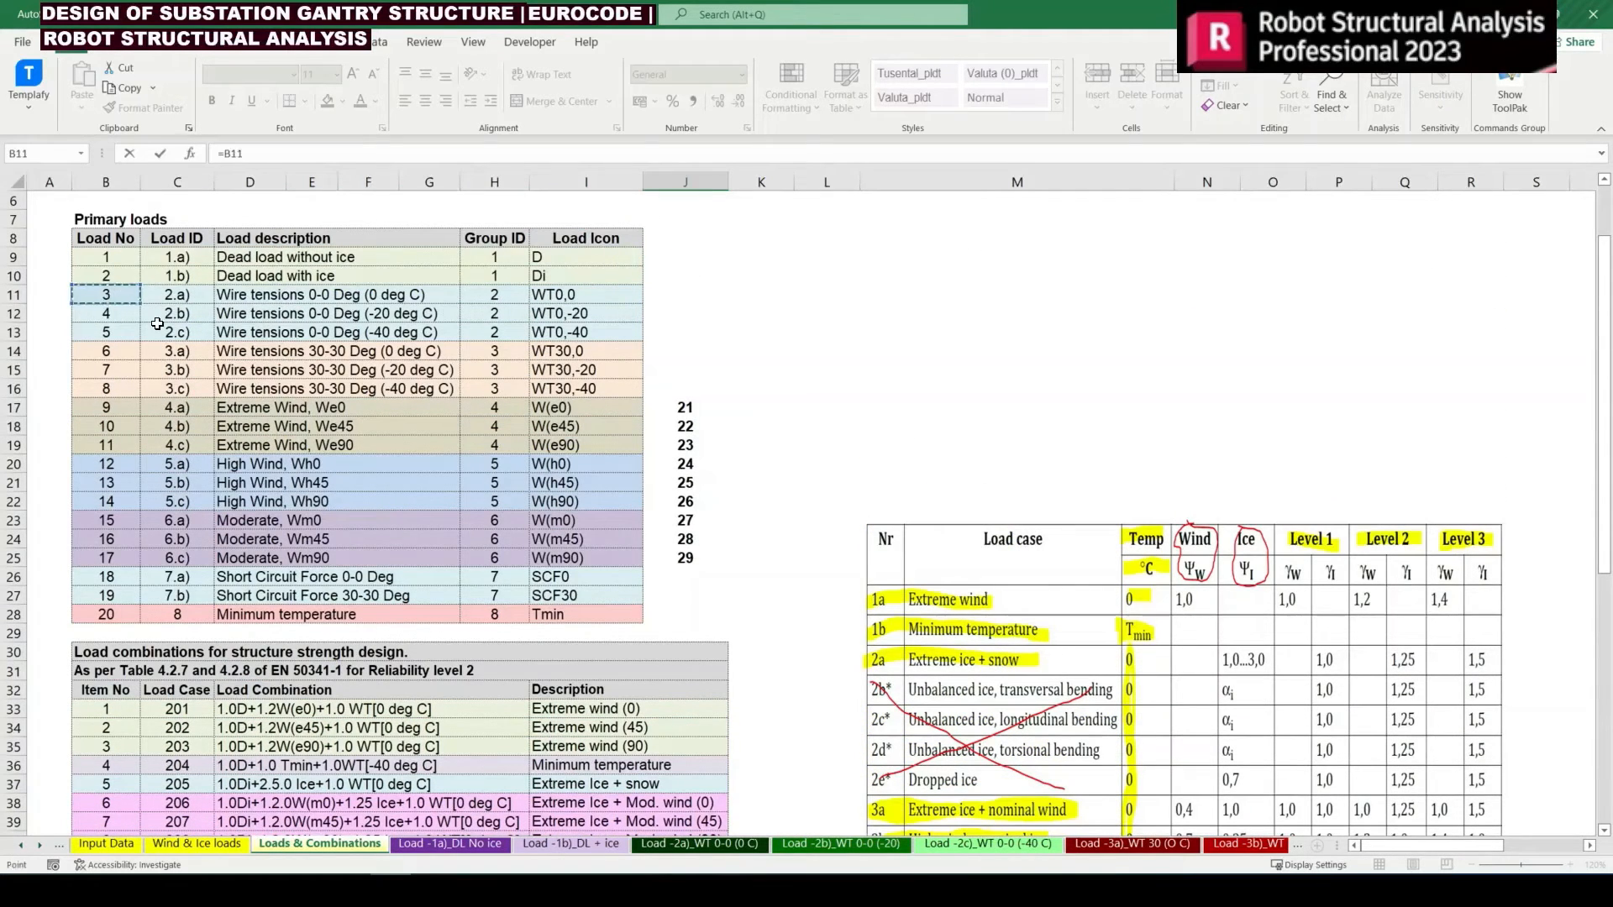
key("Tab")
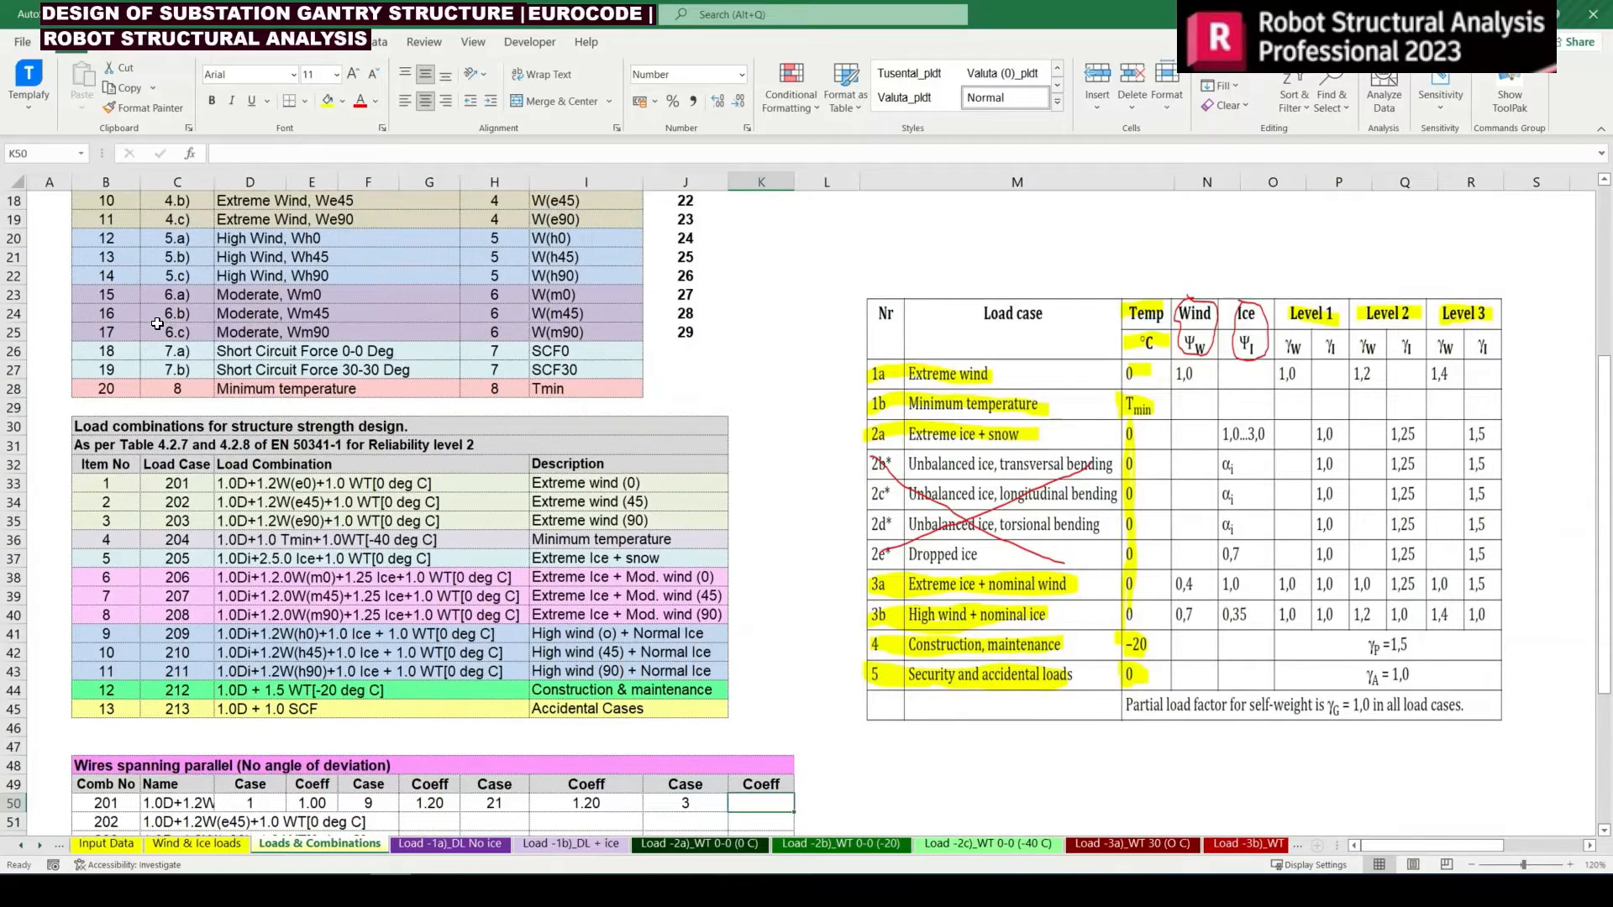
type("1")
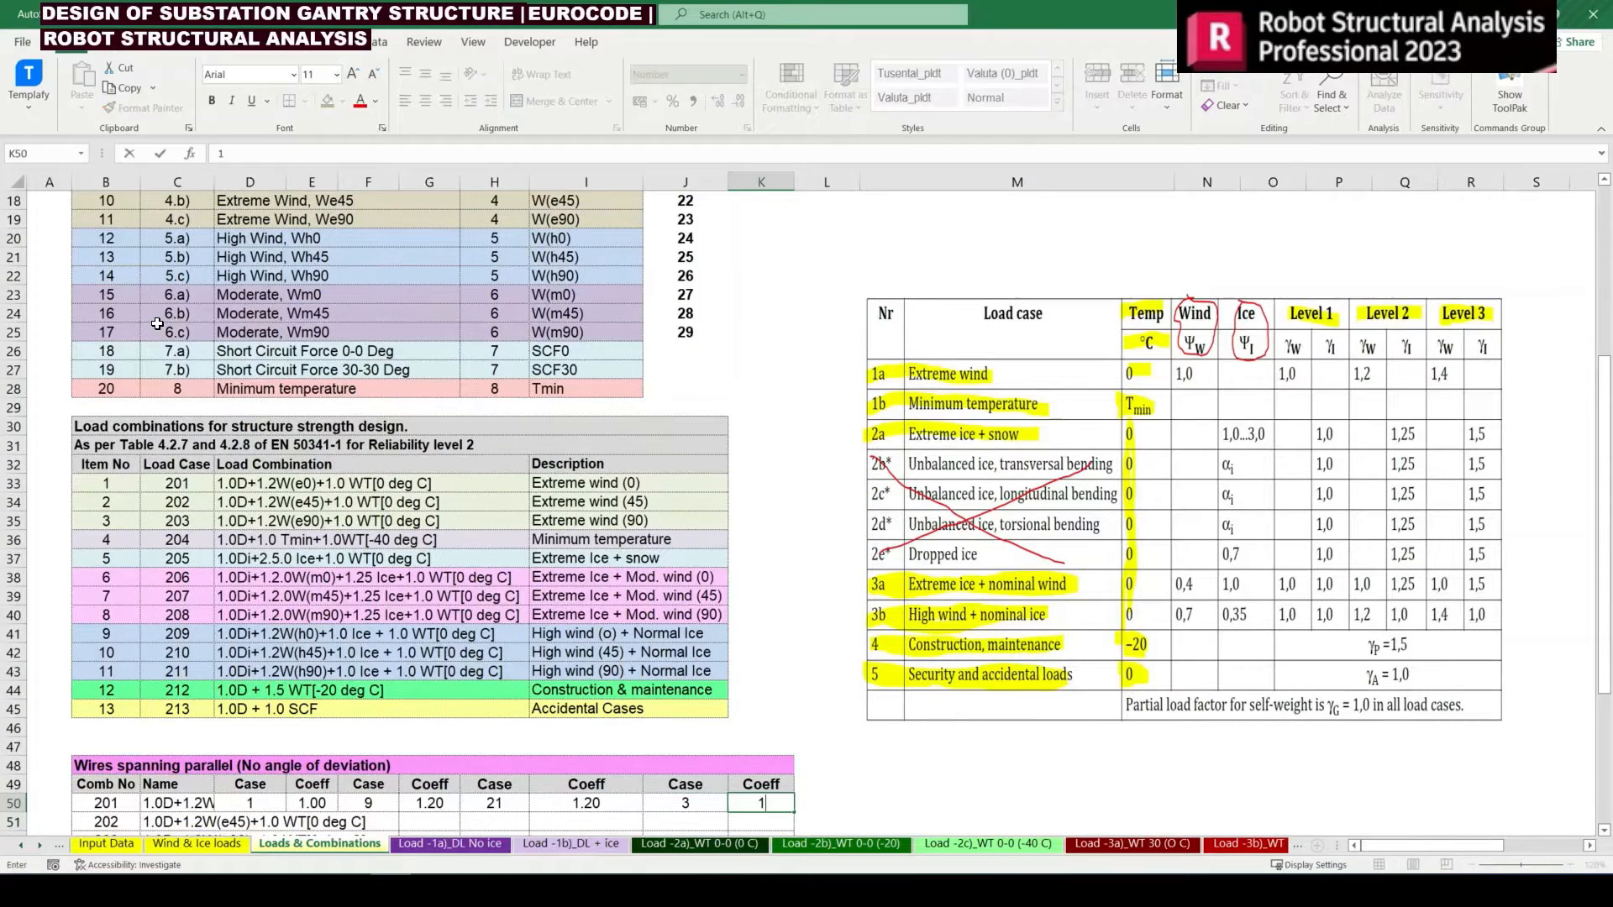
key("Return")
Make the B9 reference in D50, the first case of combination 201, absolute
key("Left")
key("Left")
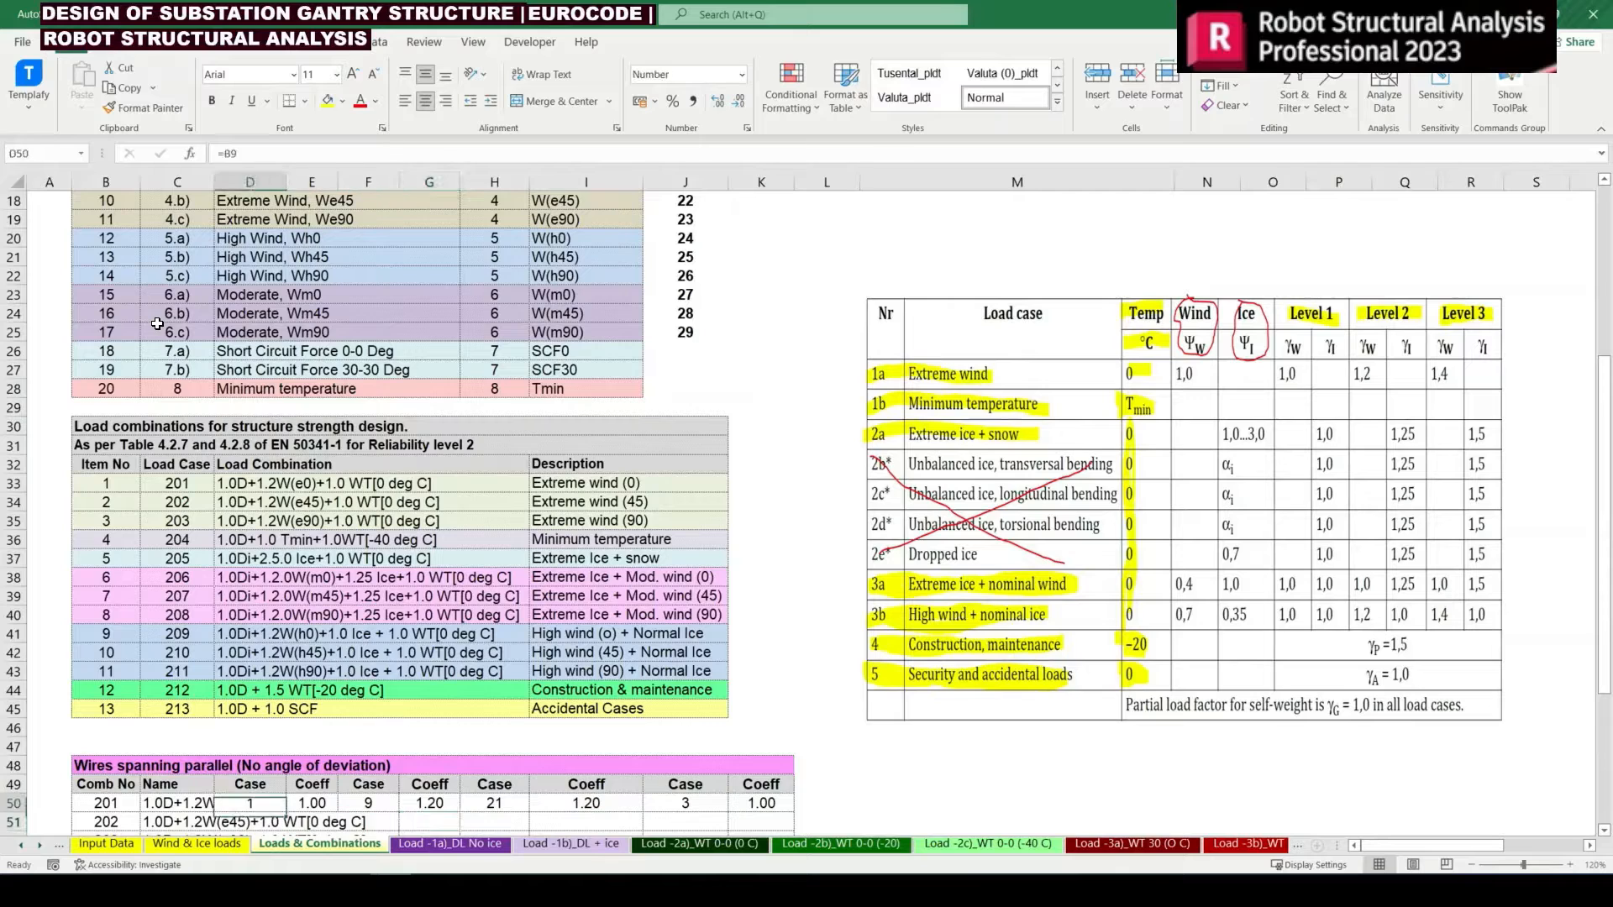
key("Left")
key("Up")
key("F2")
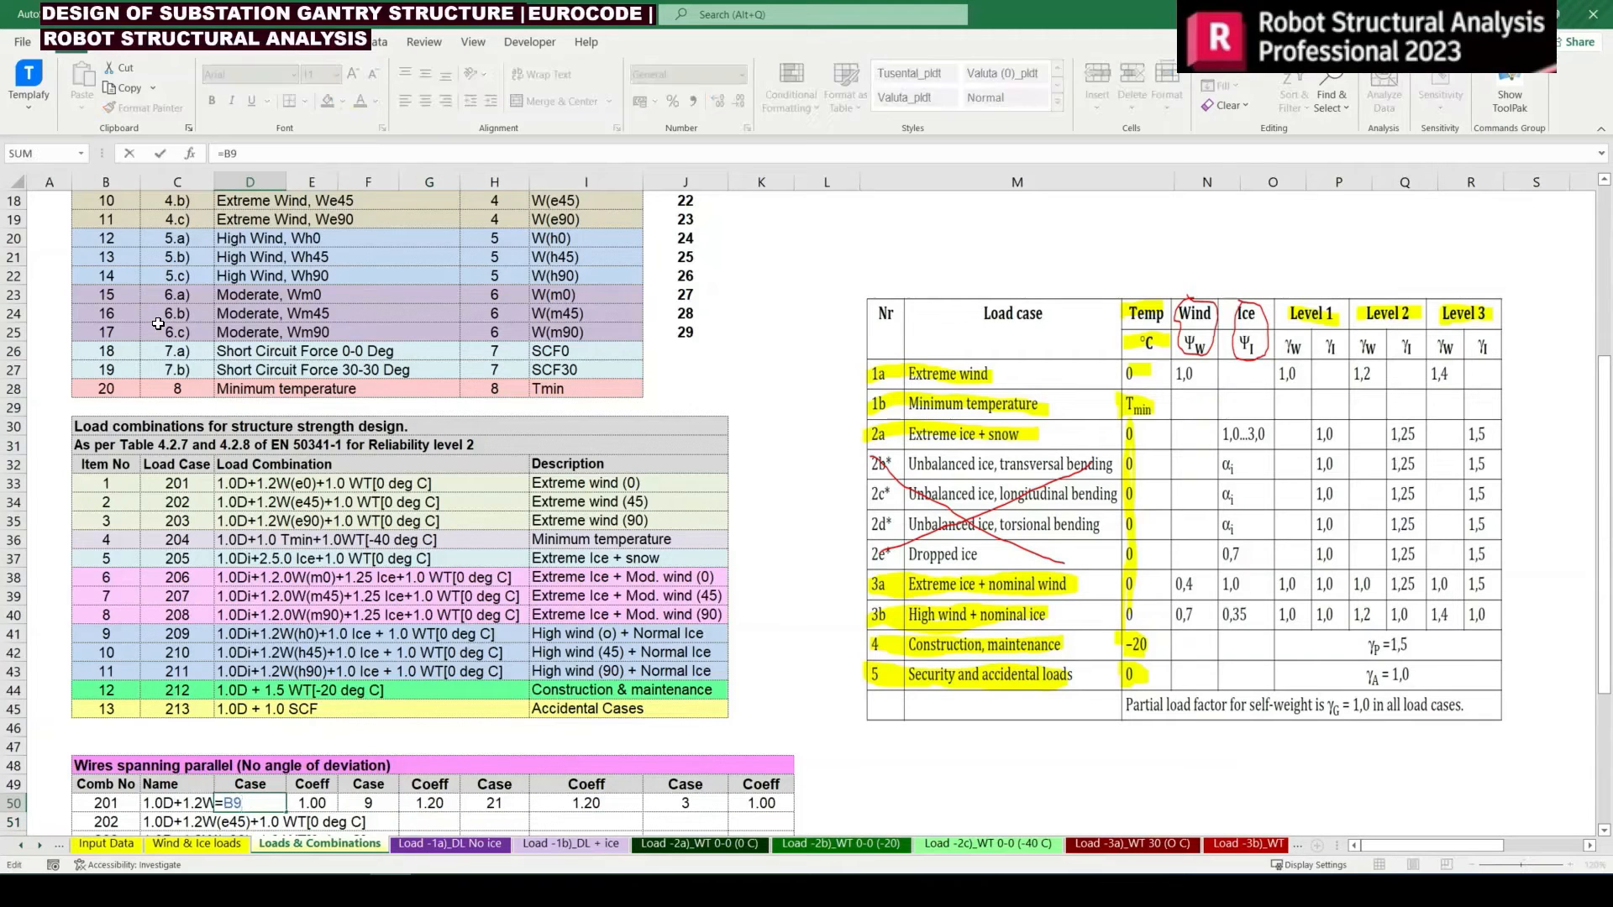
key("F4")
key("Return")
Make the B17 reference in F50, the second case of combination 201, absolute
key("Up")
key("Right")
key("Right")
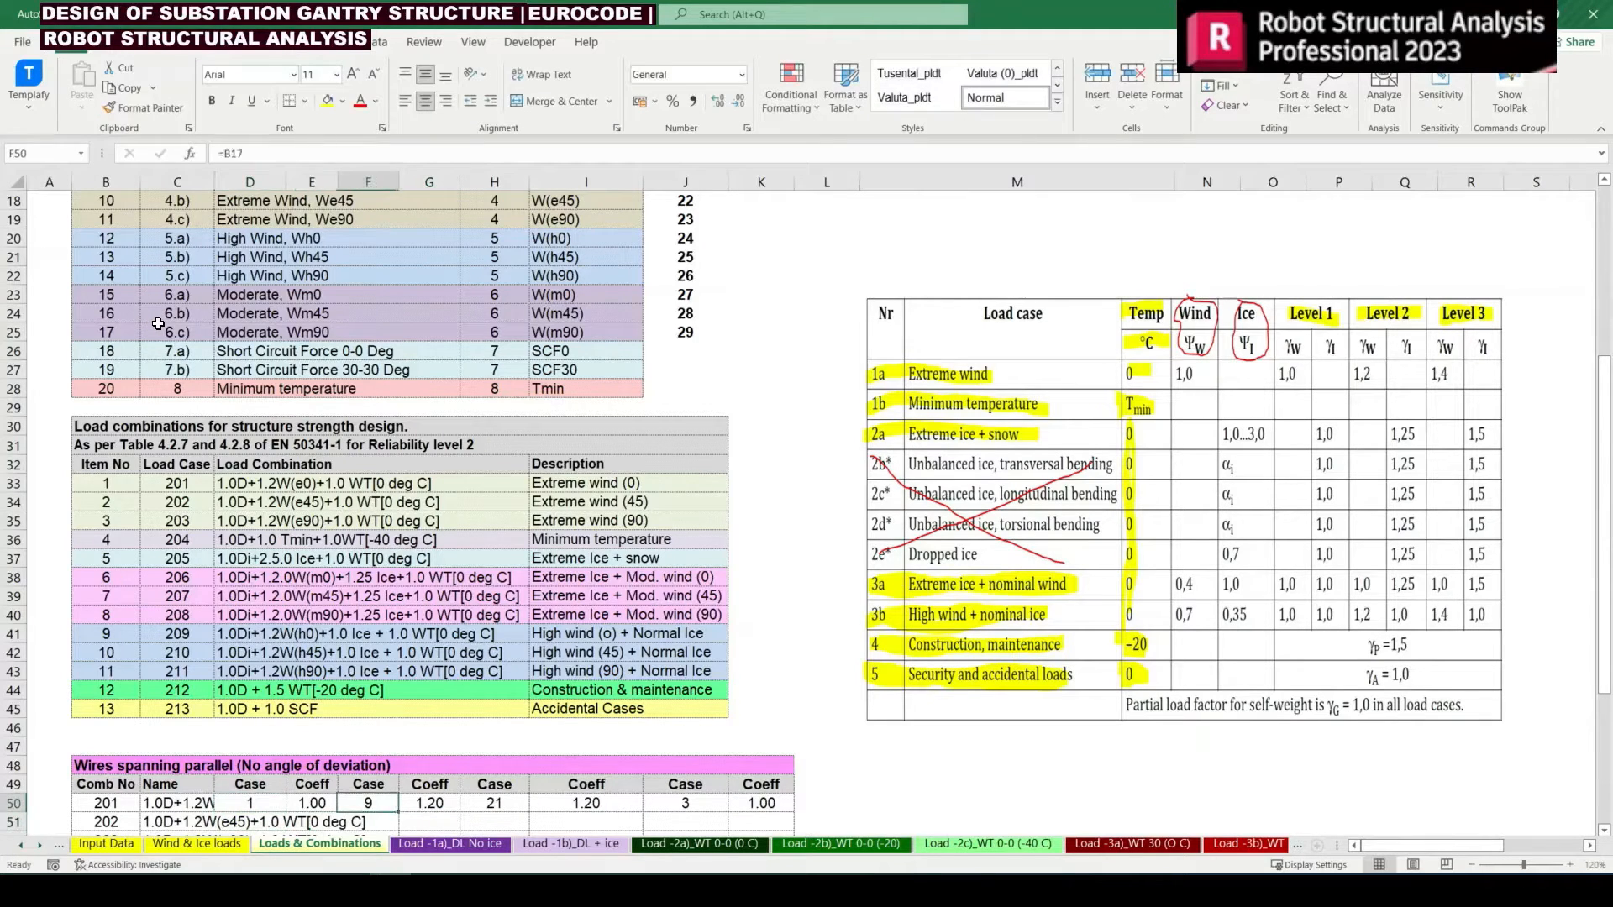
key("F2")
key("F4")
key("Return")
Review the second coefficient formula in G50 and the wind simulation case lookup in H50 of combination 201
key("Up")
key("Right")
key("Right")
key("Right")
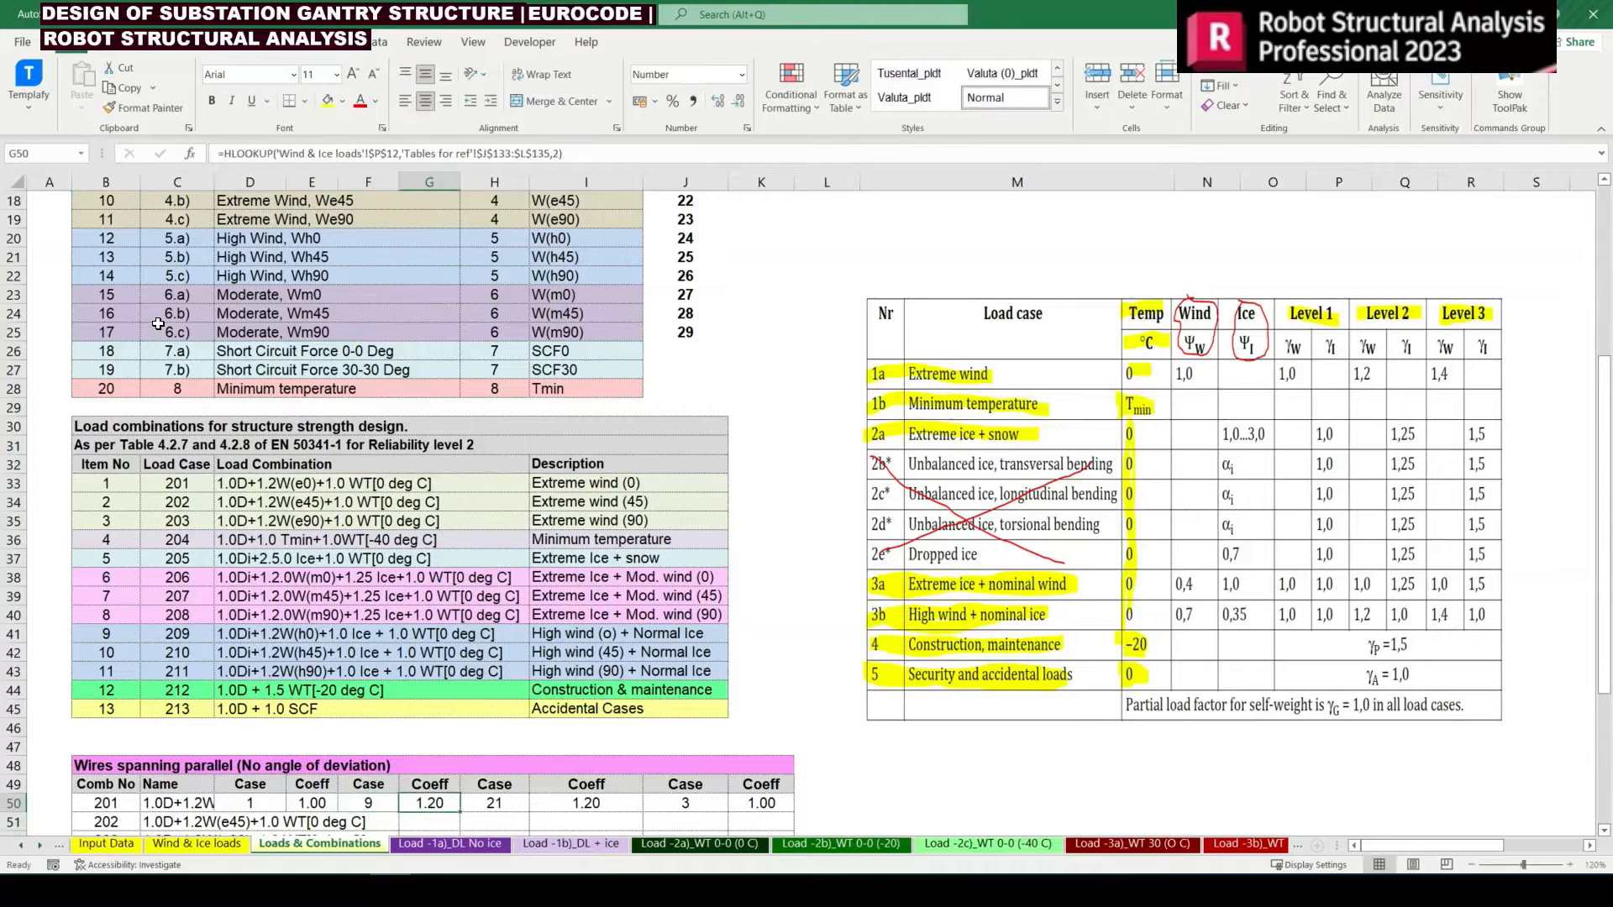
key("Left")
key("F2")
key("Escape")
key("F2")
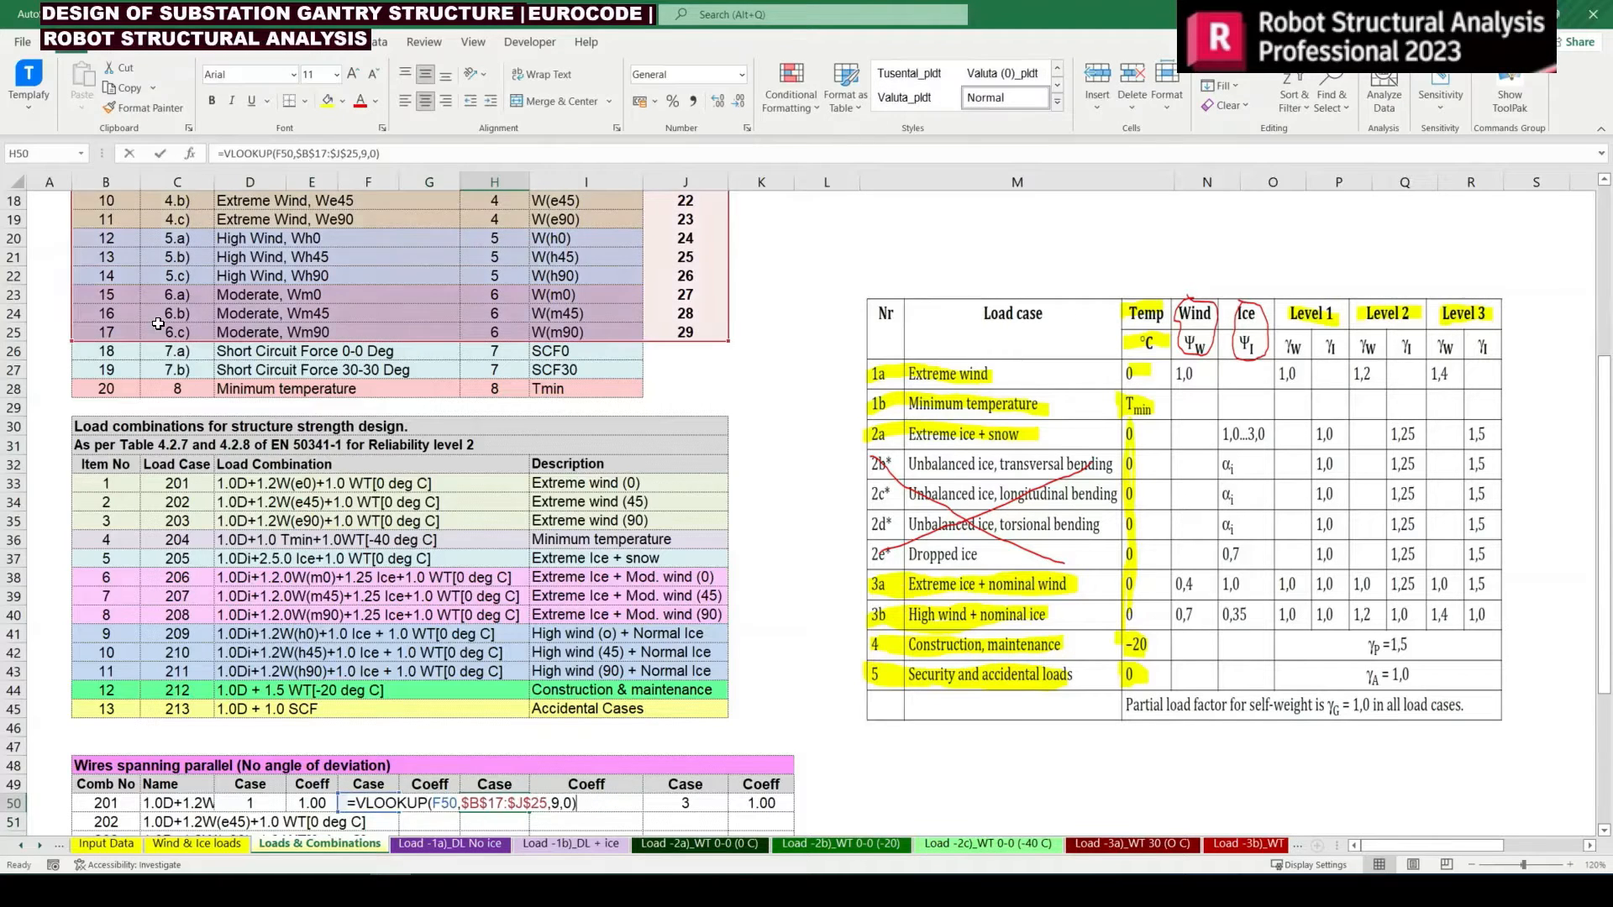
key("Escape")
Make the B11 reference in J50, the fourth case of combination 201, absolute
key("Right")
key("Right")
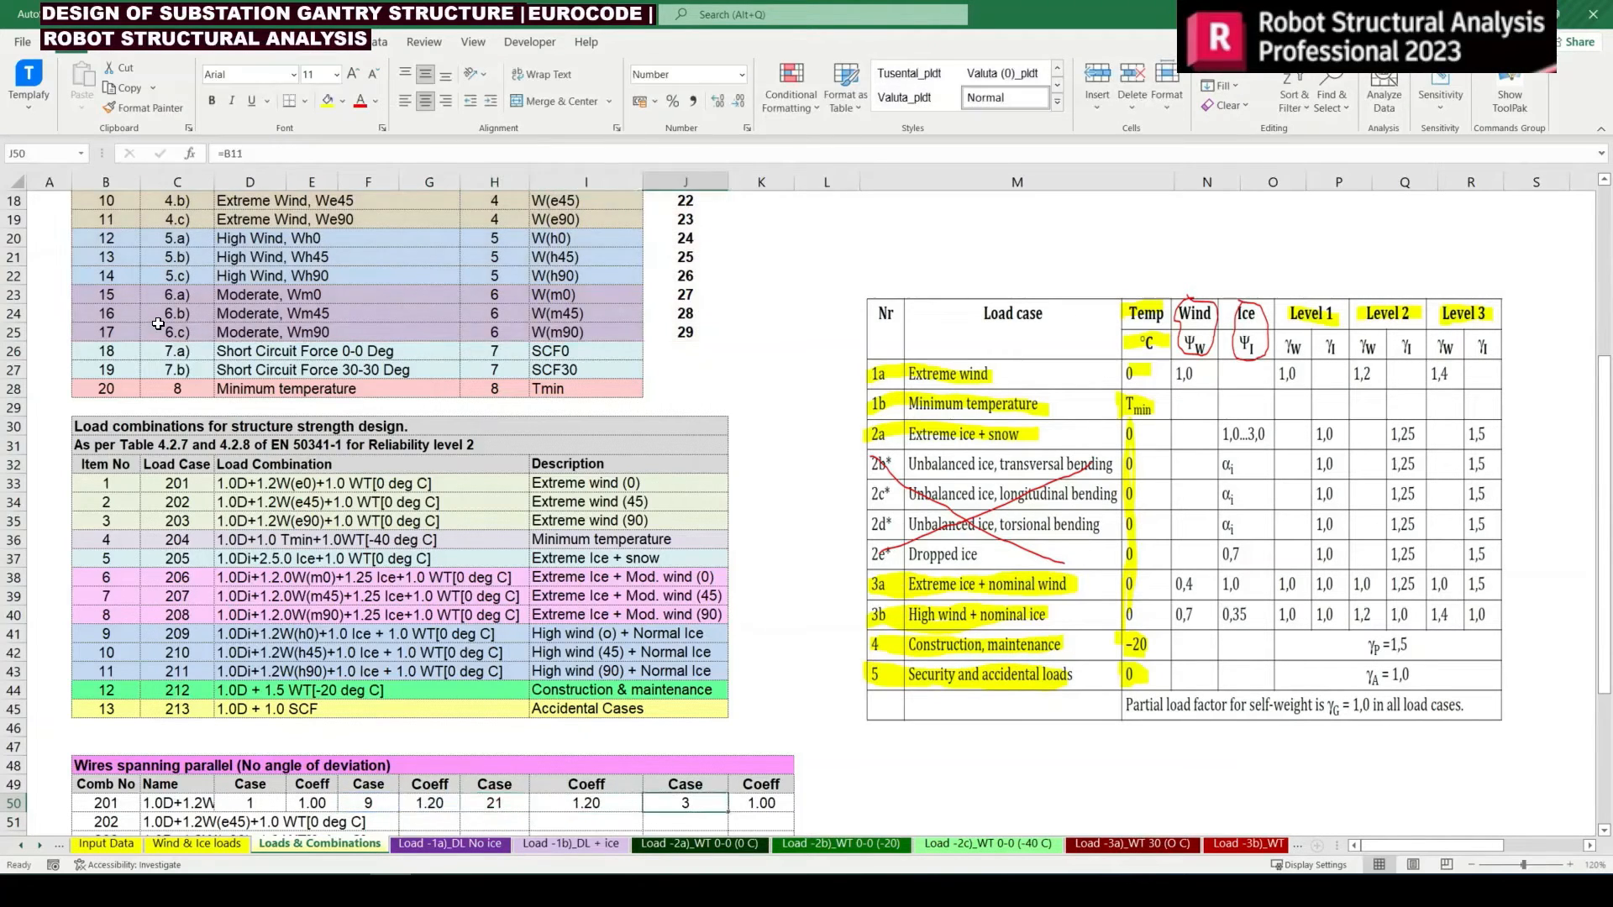
key("F2")
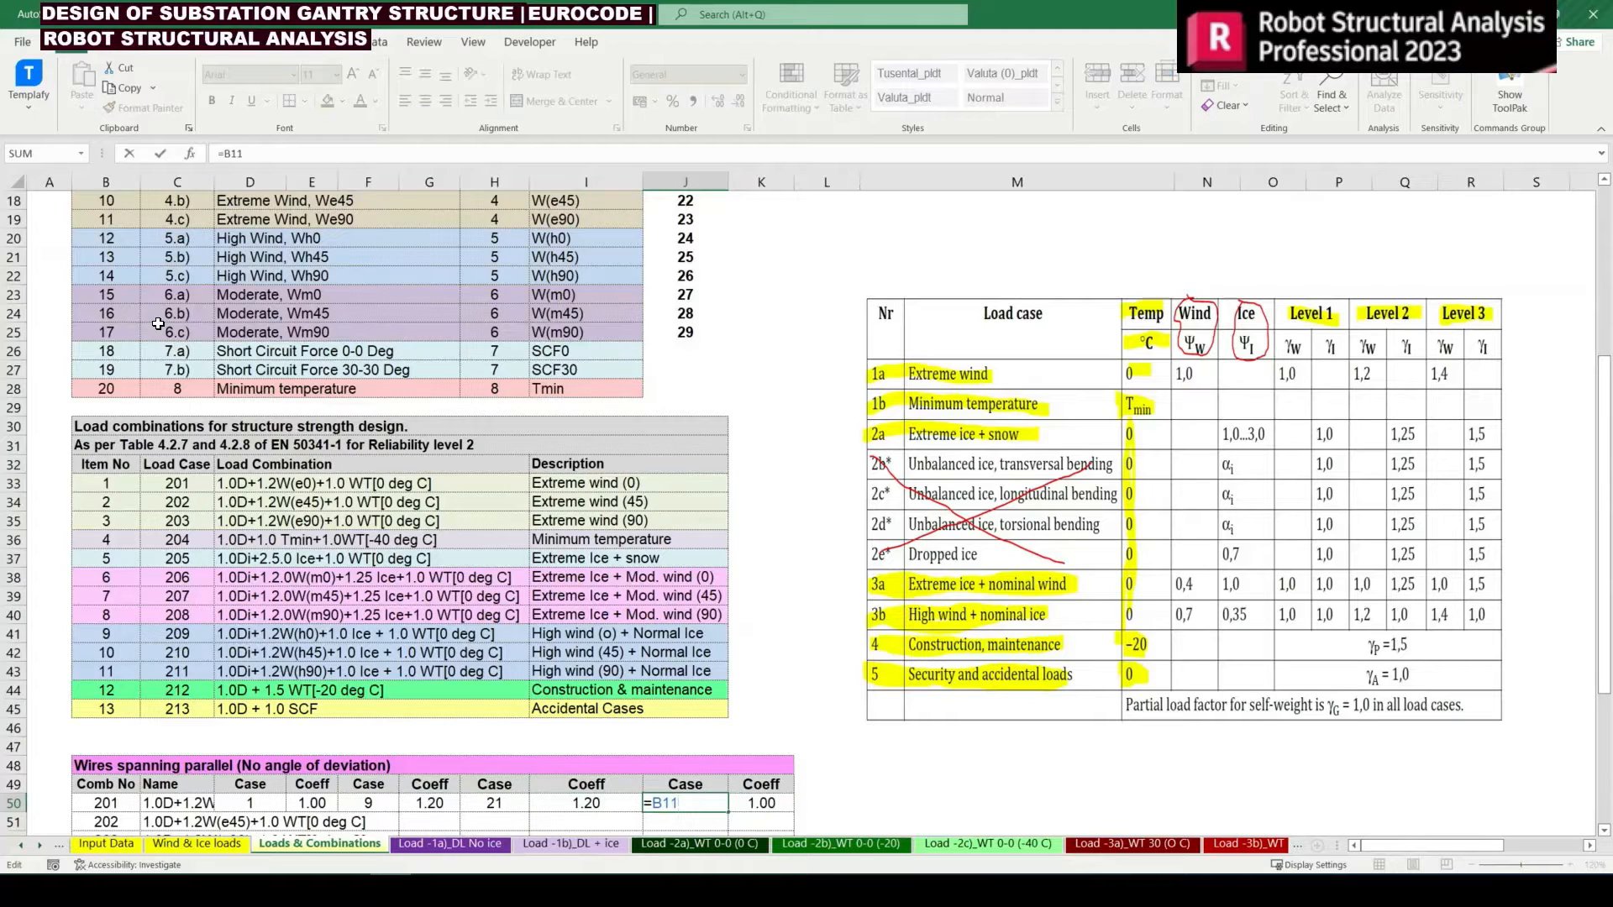
key("Escape")
Copy the cases and coefficients of combination 201 in D50:K50 to row 51 for combination 202
key("Left")
key("Left")
key("Left")
key("Left")
key("Left")
key("Left")
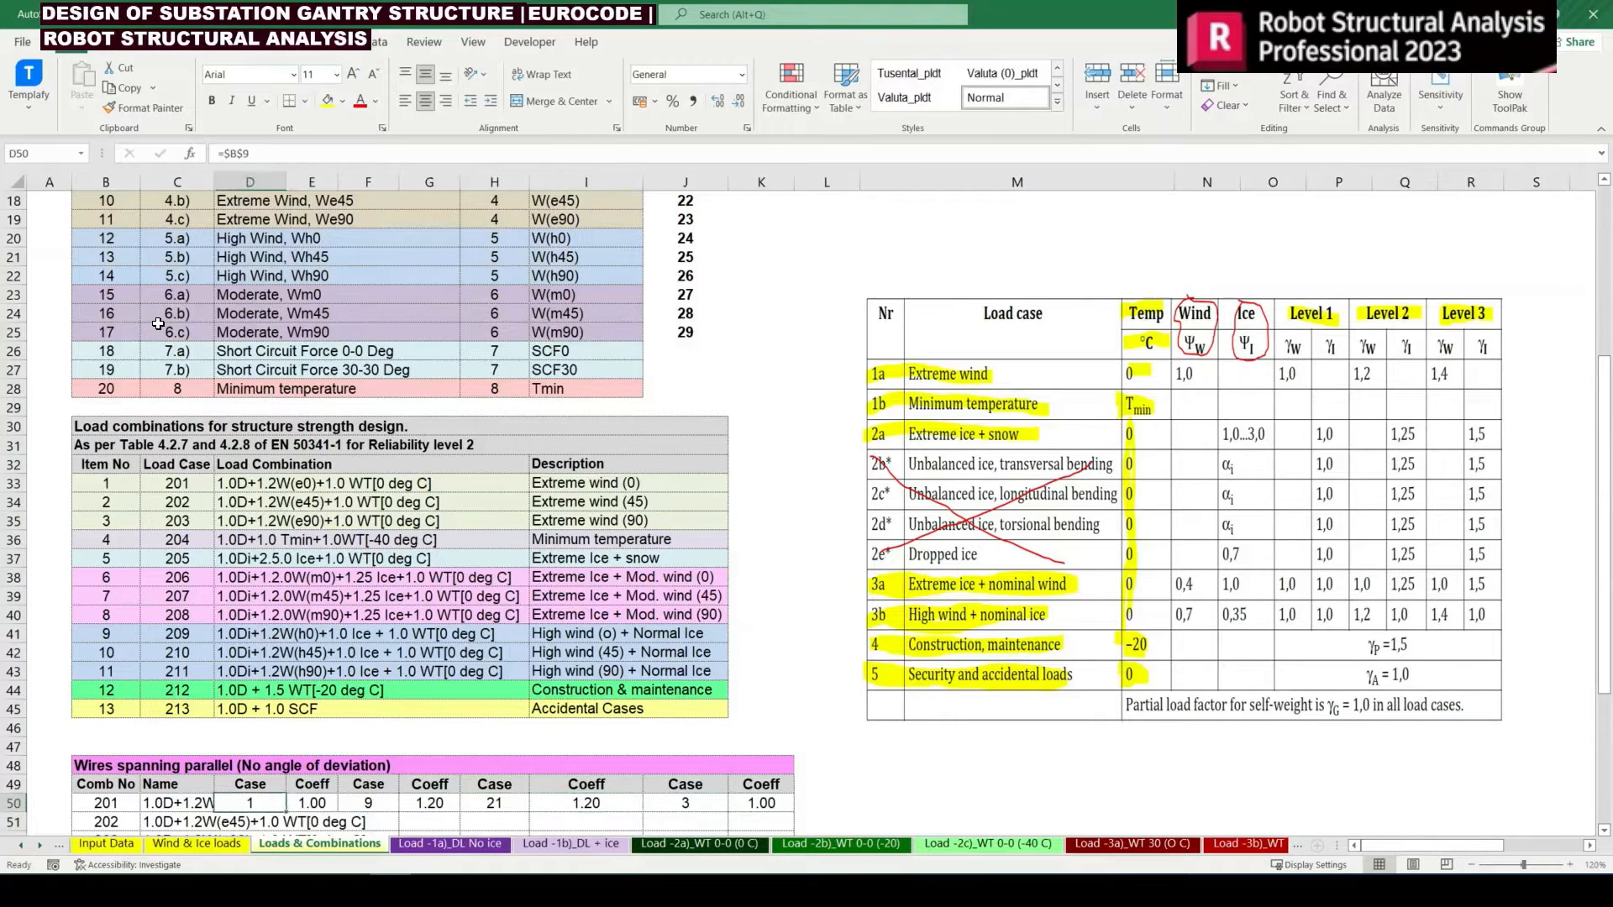
key("shift+Right")
key("shift+Right")
key("shift+Right")
key("shift+Right")
key("shift+Right")
key("shift+Right")
key("shift+Right")
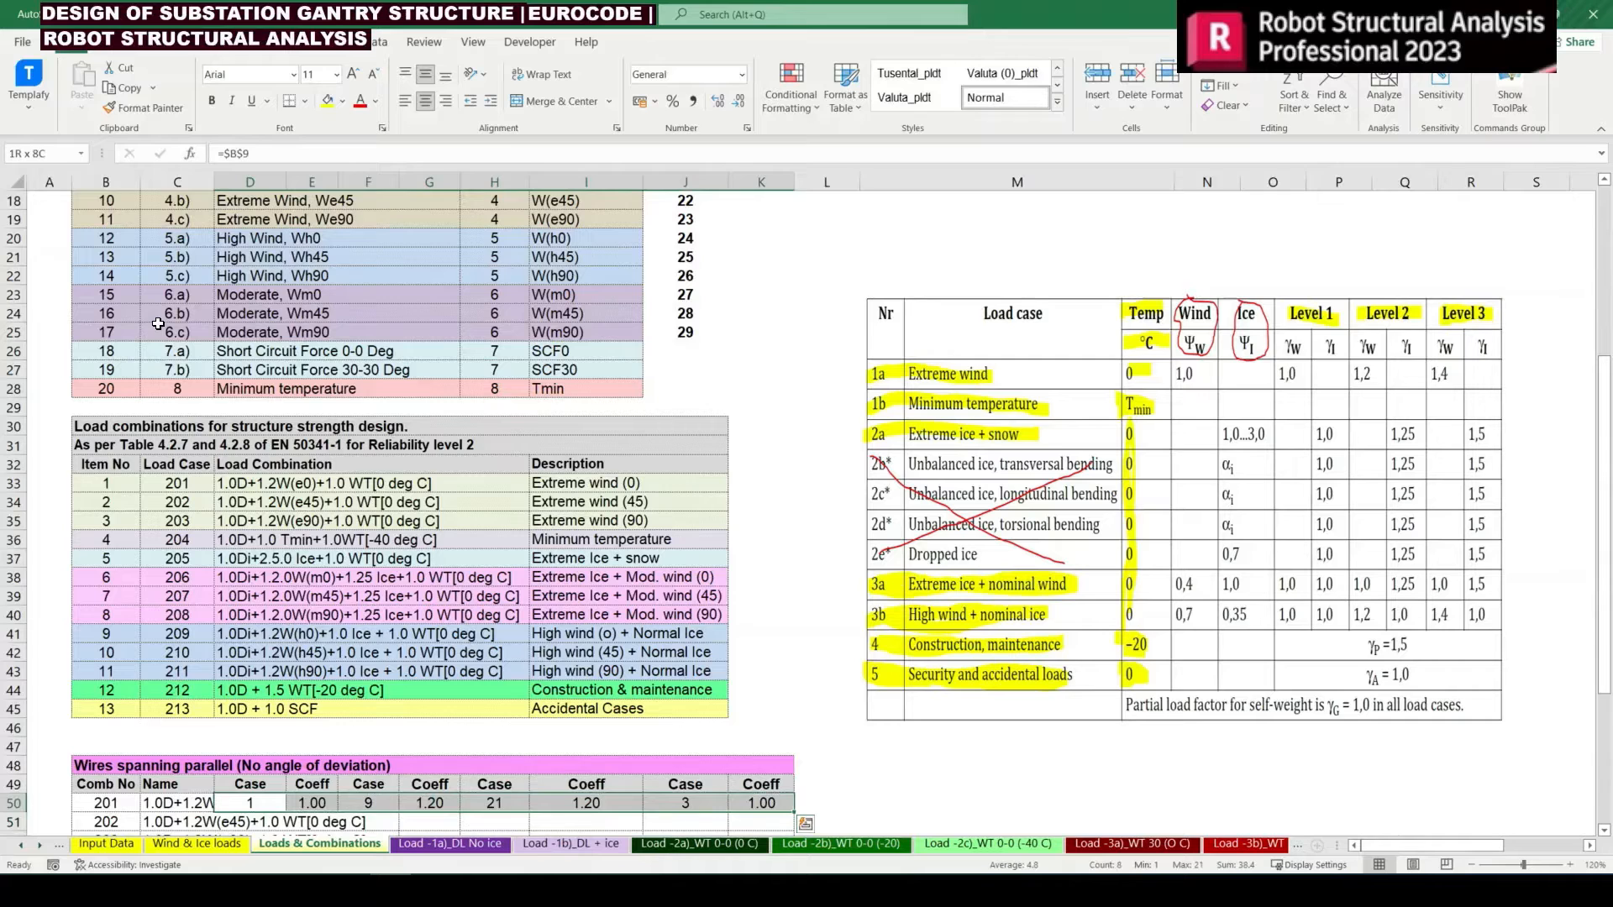
key("ctrl+c")
key("Down")
key("Down")
key("Up")
key("Return")
Set the second case of combination 202 in F51 to =$B$18 and check the wind simulation lookup in H51
key("Right")
key("Right")
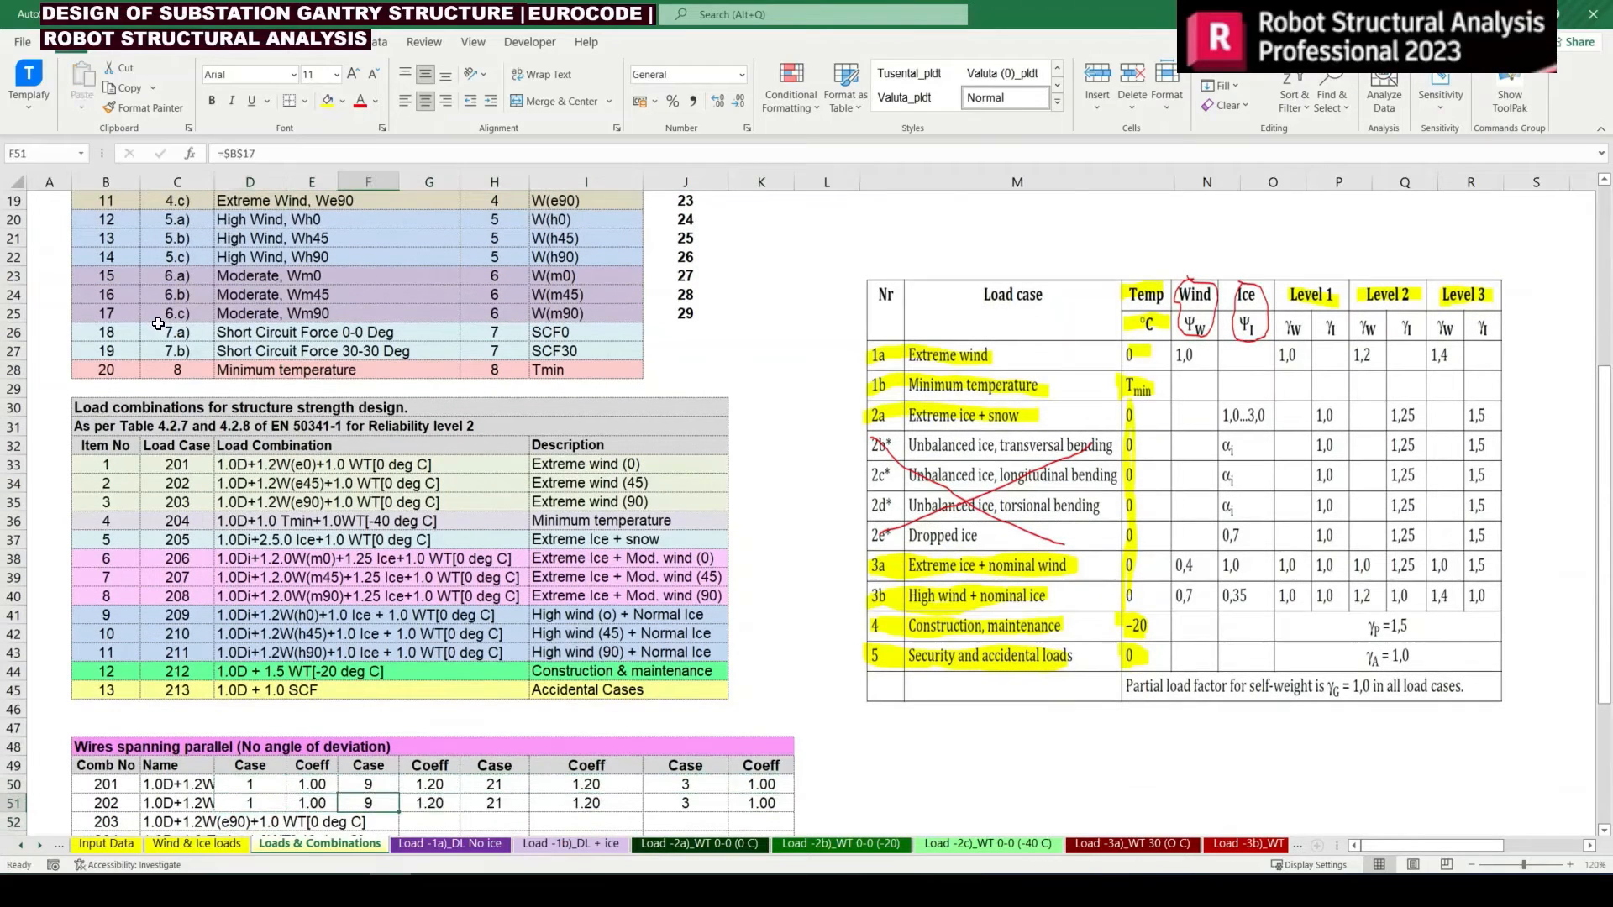
key("F2")
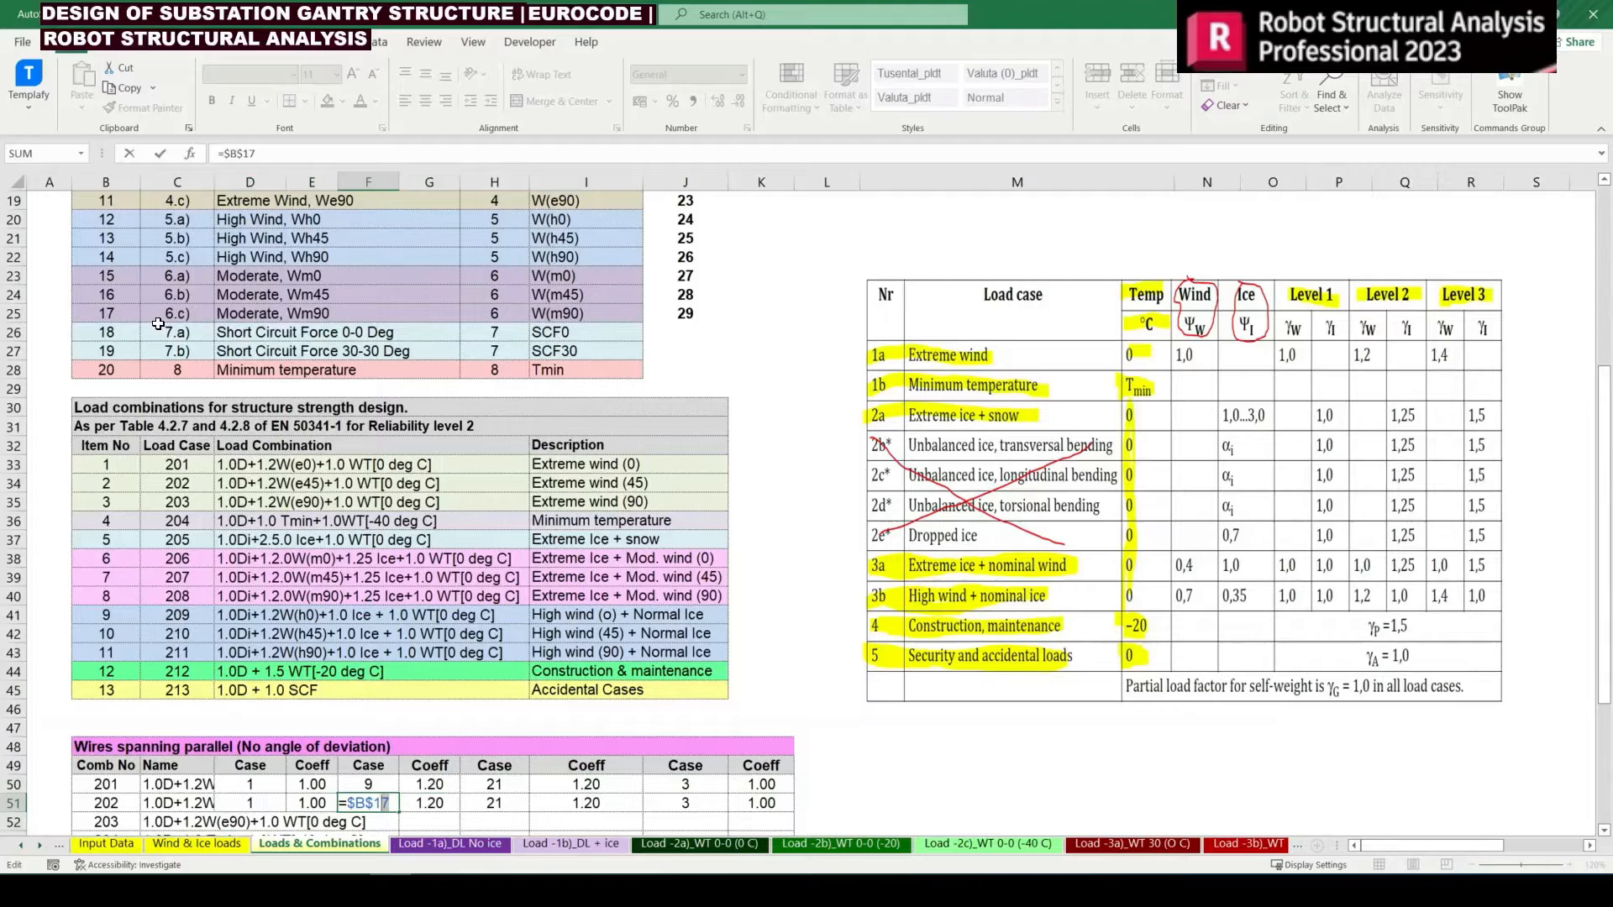
key("Return")
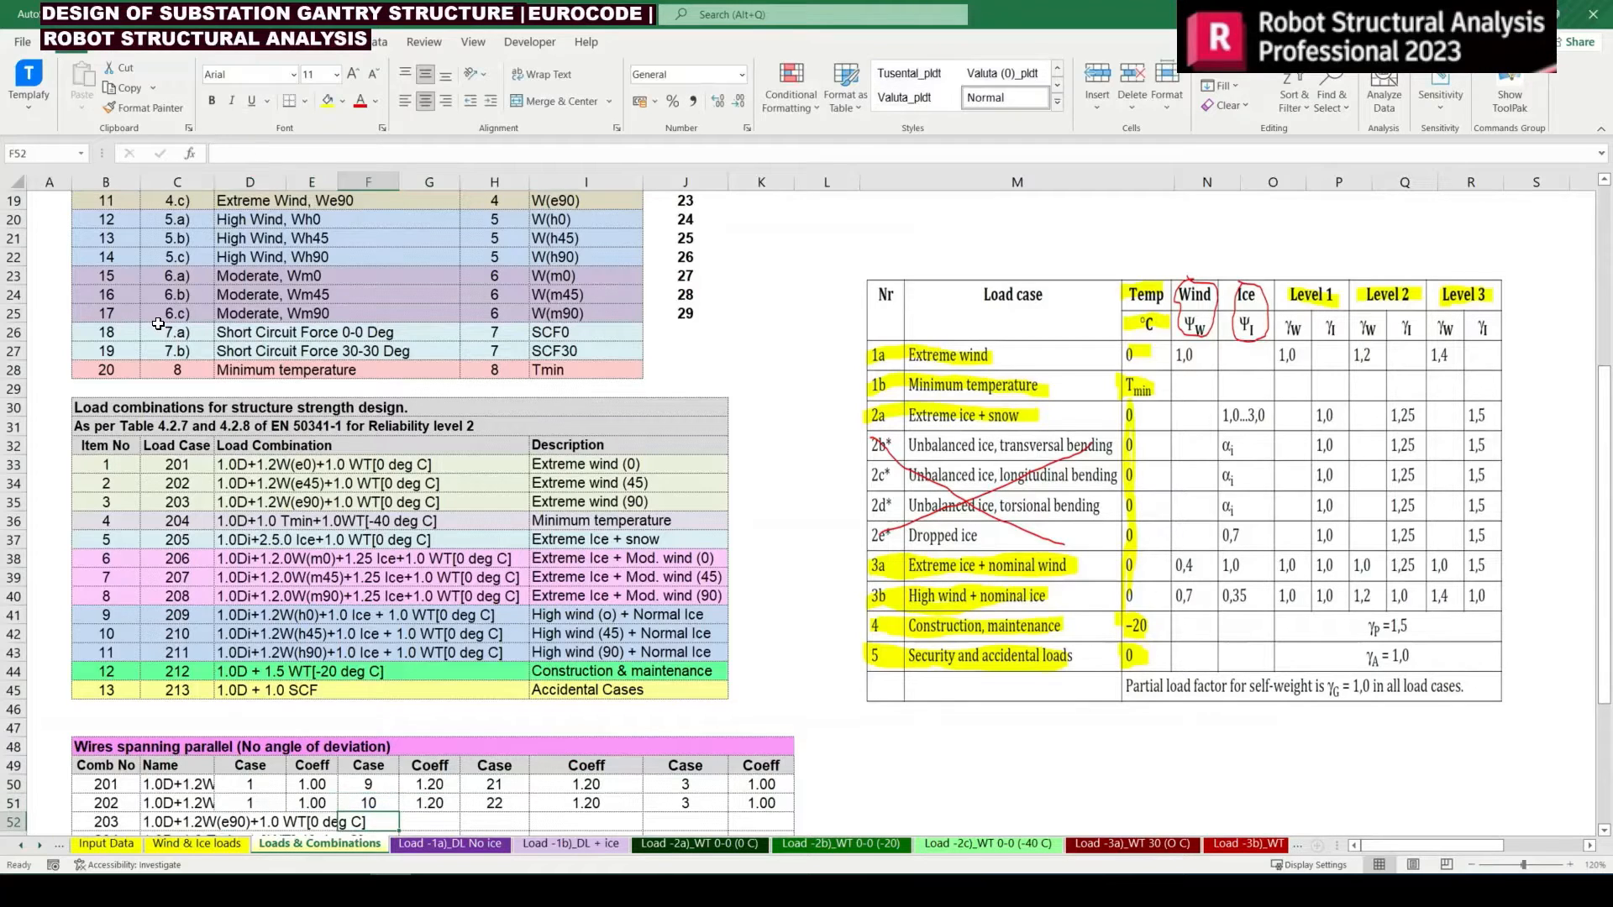
key("Up")
key("Right")
key("Right")
key("F2")
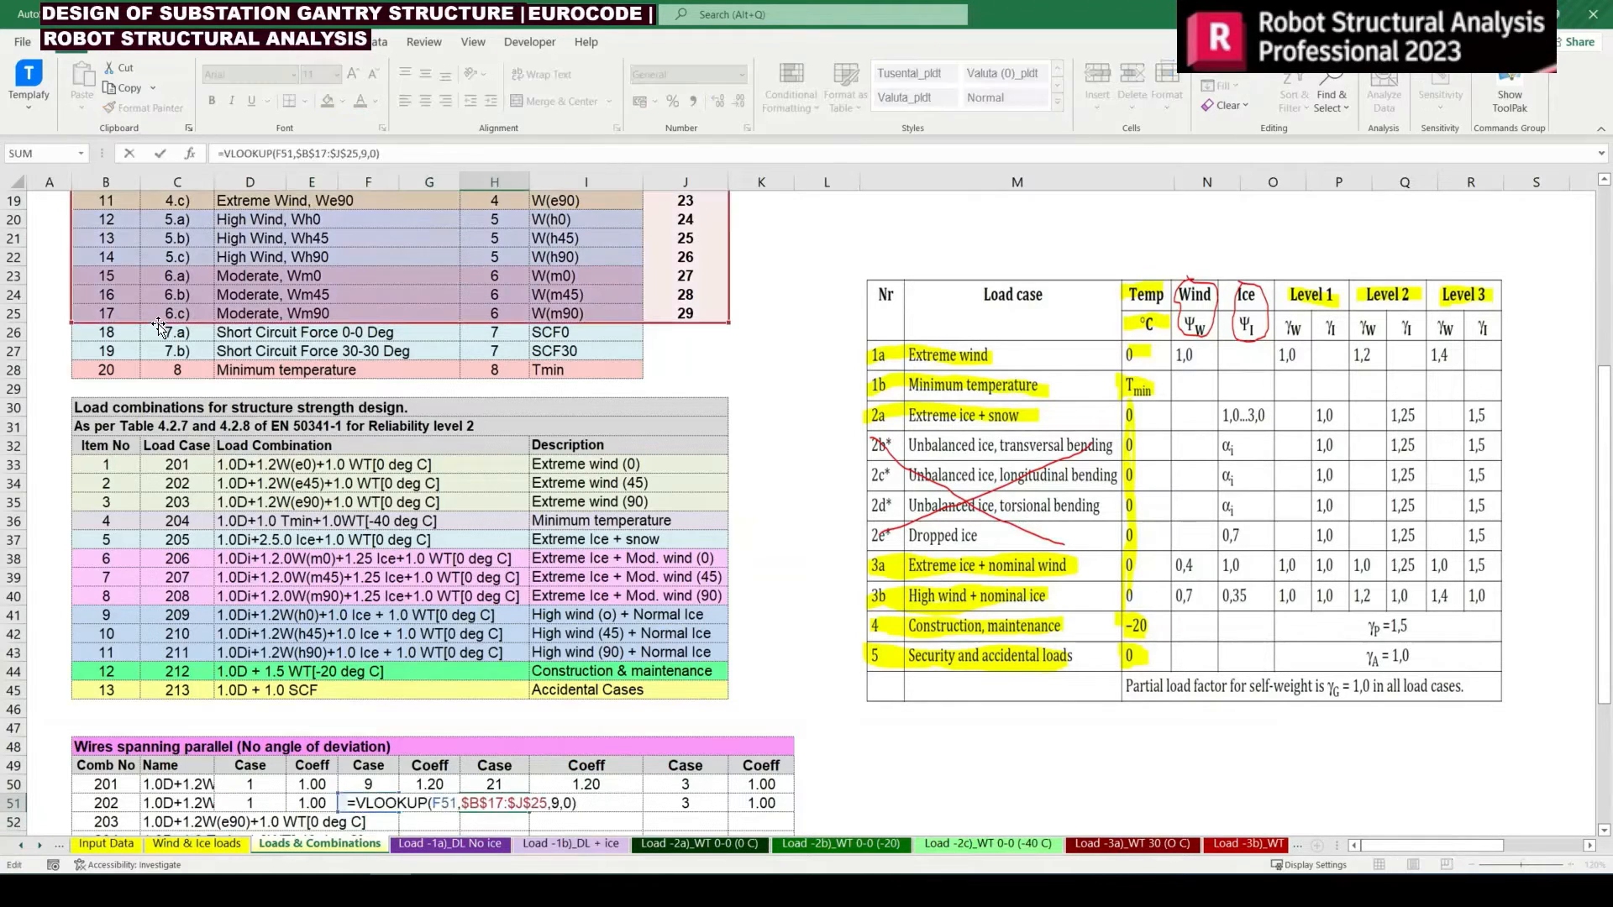
key("Escape")
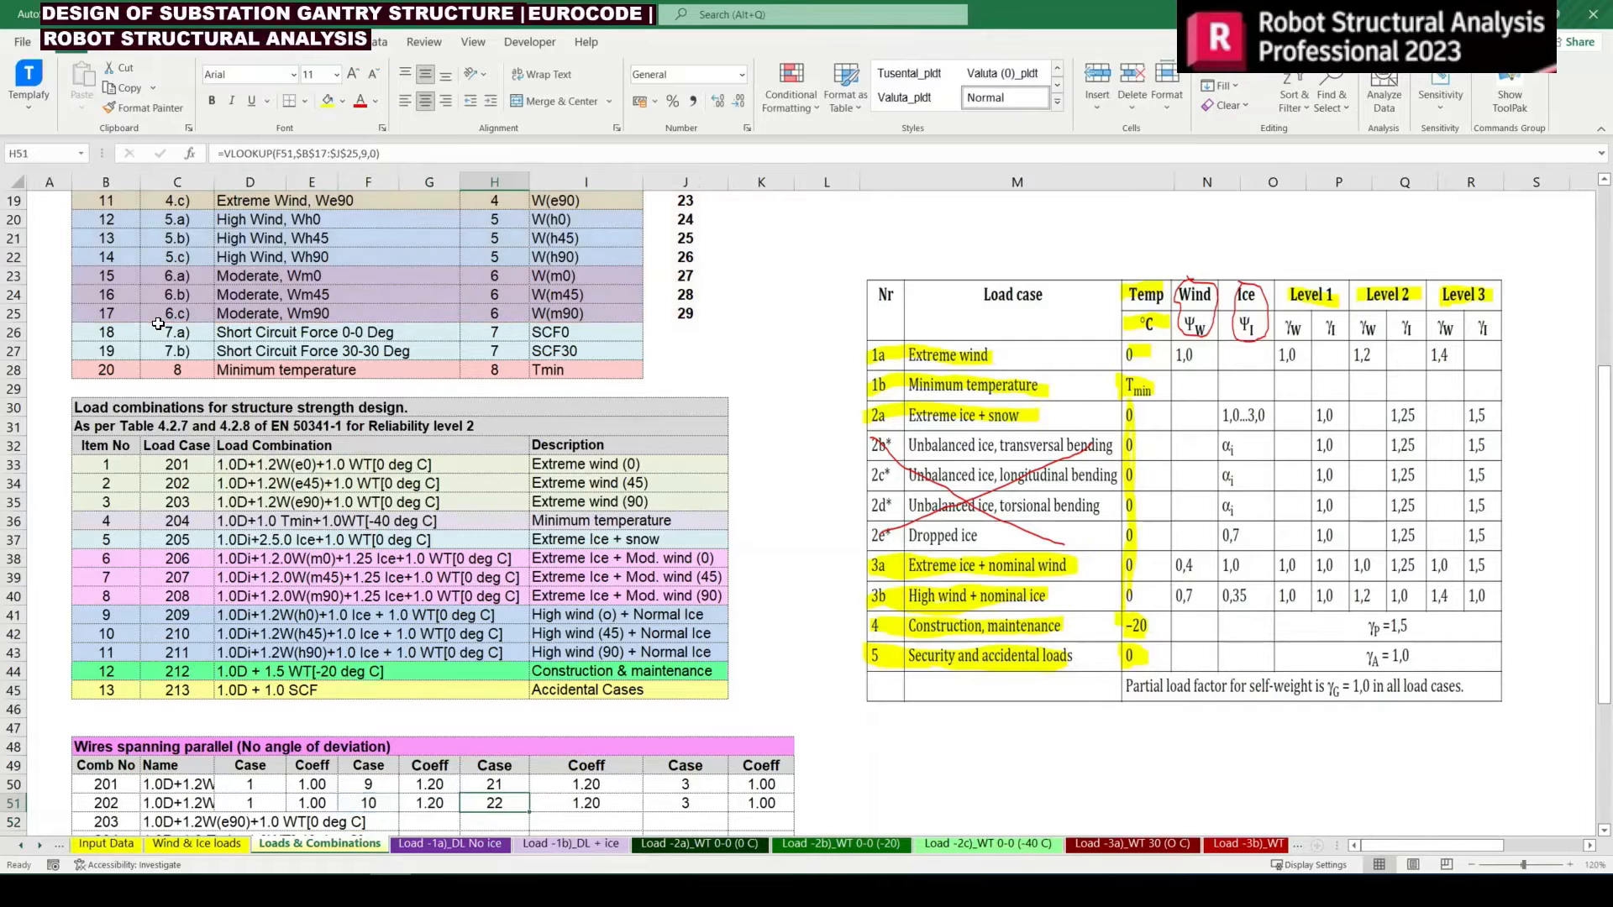
Copy the cases and coefficients of combination 202 in D51:K51 to row 52 for combination 203
key("Left")
key("Left")
key("Left")
key("Left")
key("shift+Right")
key("shift+Right")
key("shift+Right")
key("shift+Right")
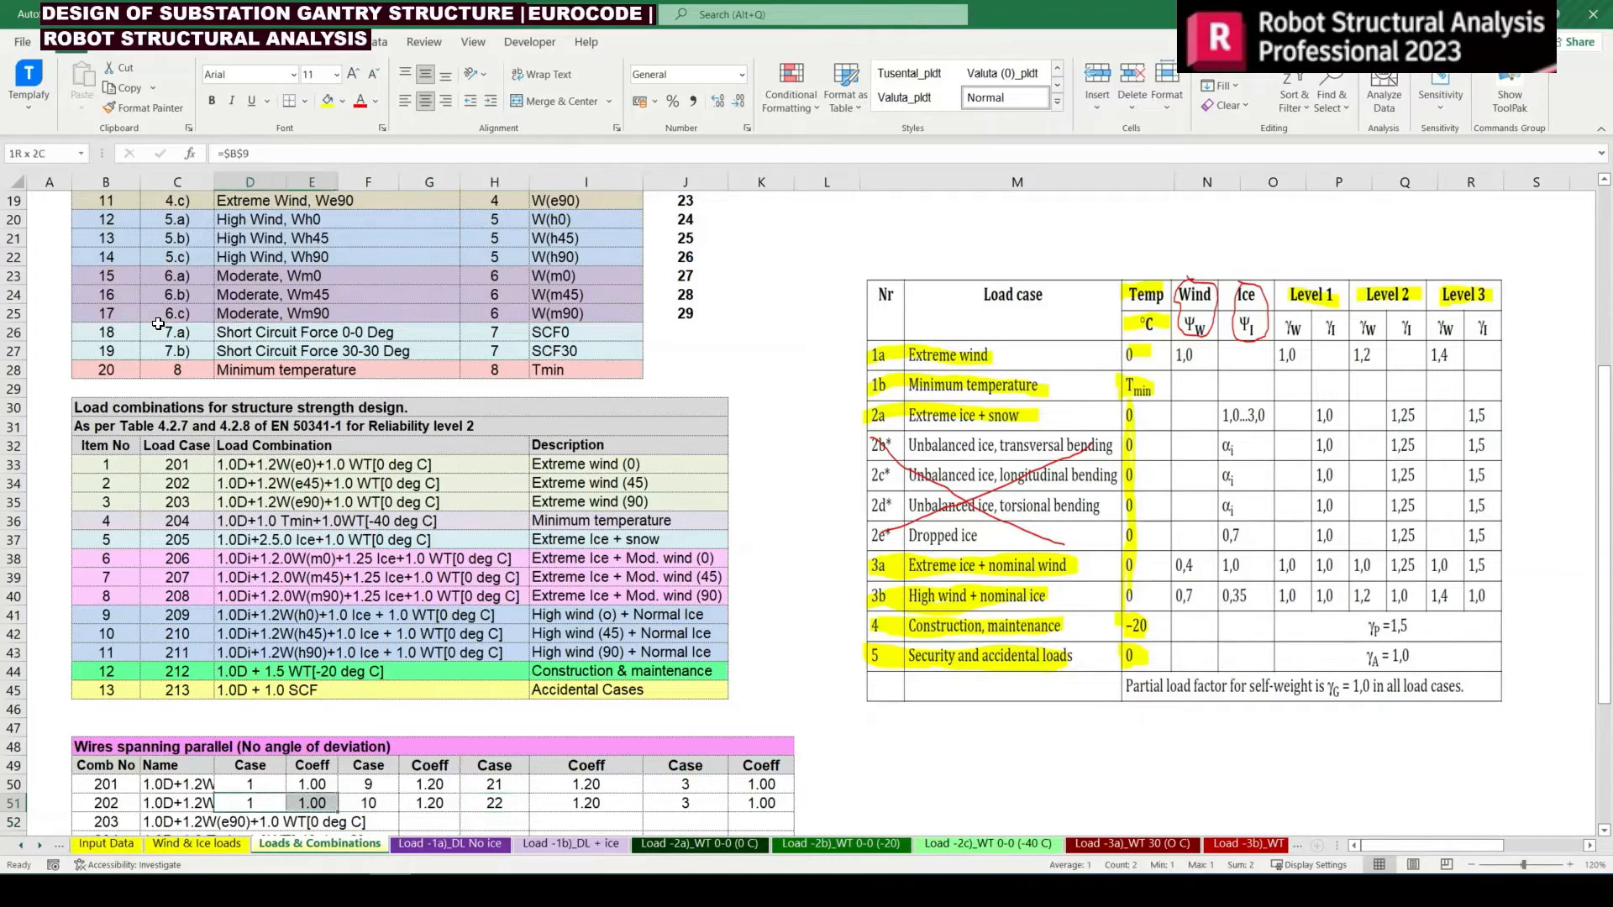
key("shift+Right")
key("shift+Right")
key("shift+Right")
key("ctrl+c")
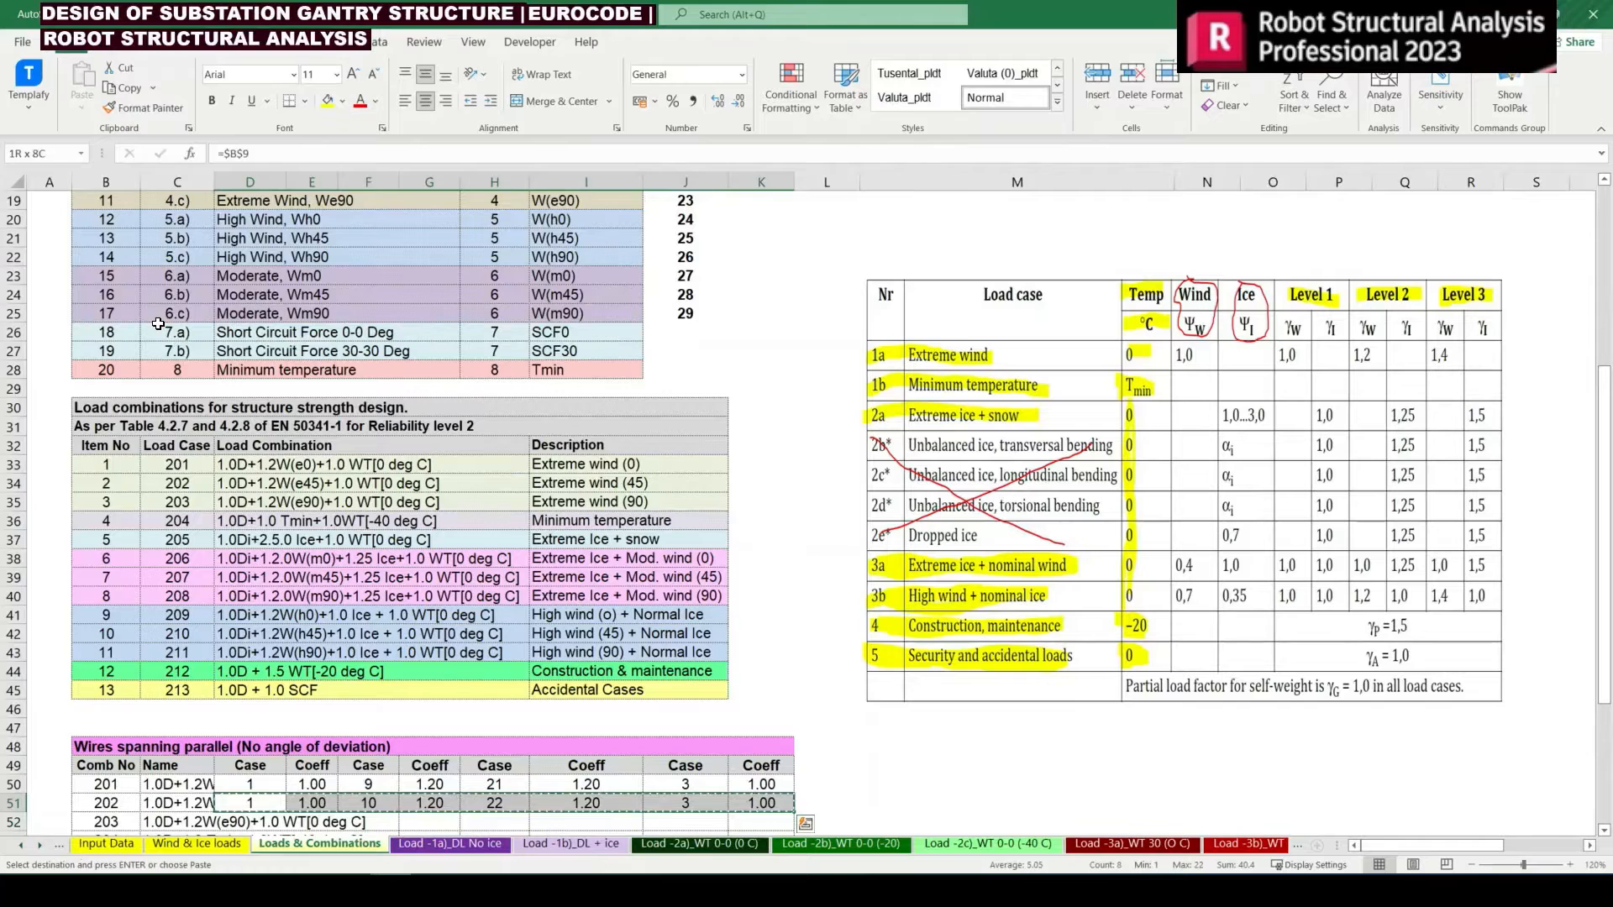
key("Down")
key("Return")
scroll(158, 323, "down", 1)
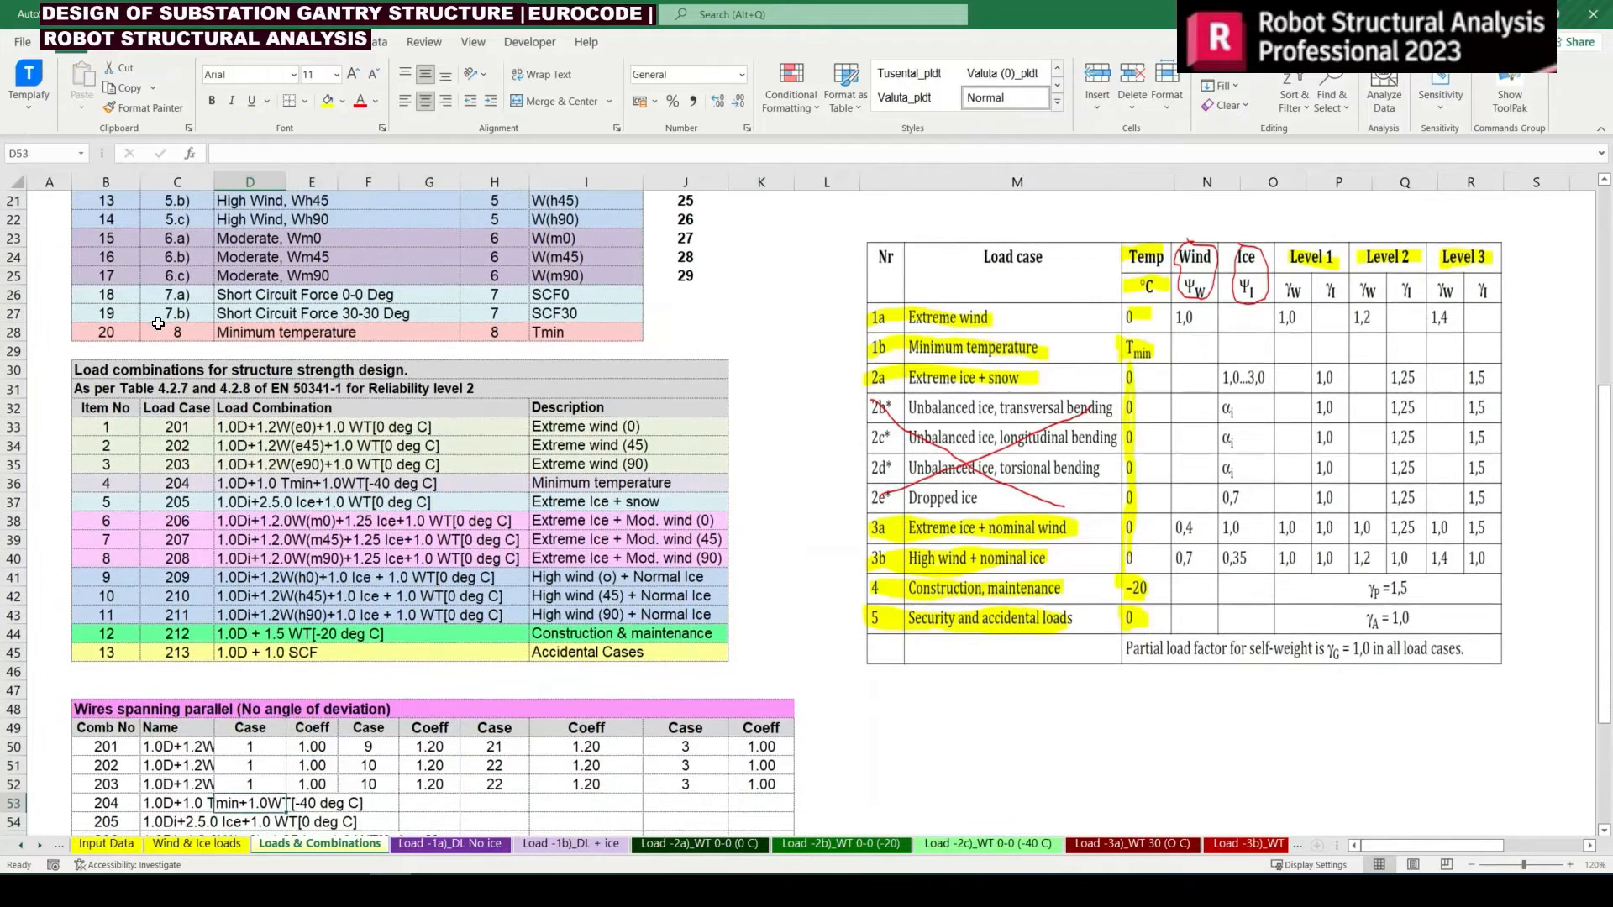
Set the second case of combination 203 in F52 to =$B$19 and check the wind simulation lookup in H52
key("Right")
key("Right")
type("=$B$18")
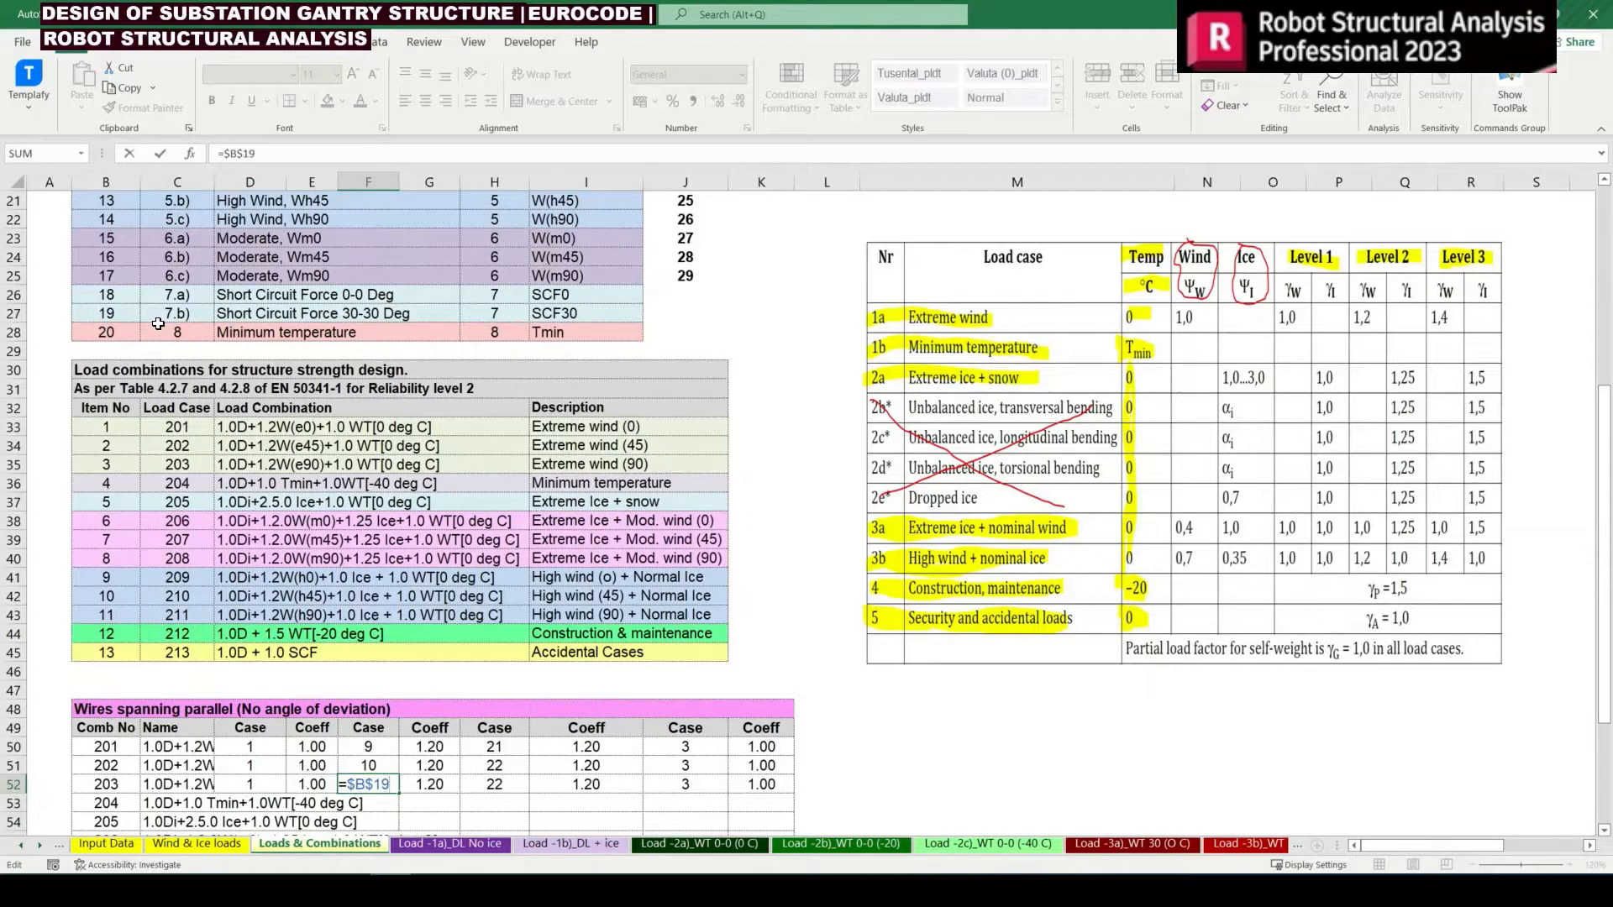
key("Right")
key("Right")
type("=VLOOKUP(F52,$B$17:$J$25,9,0)")
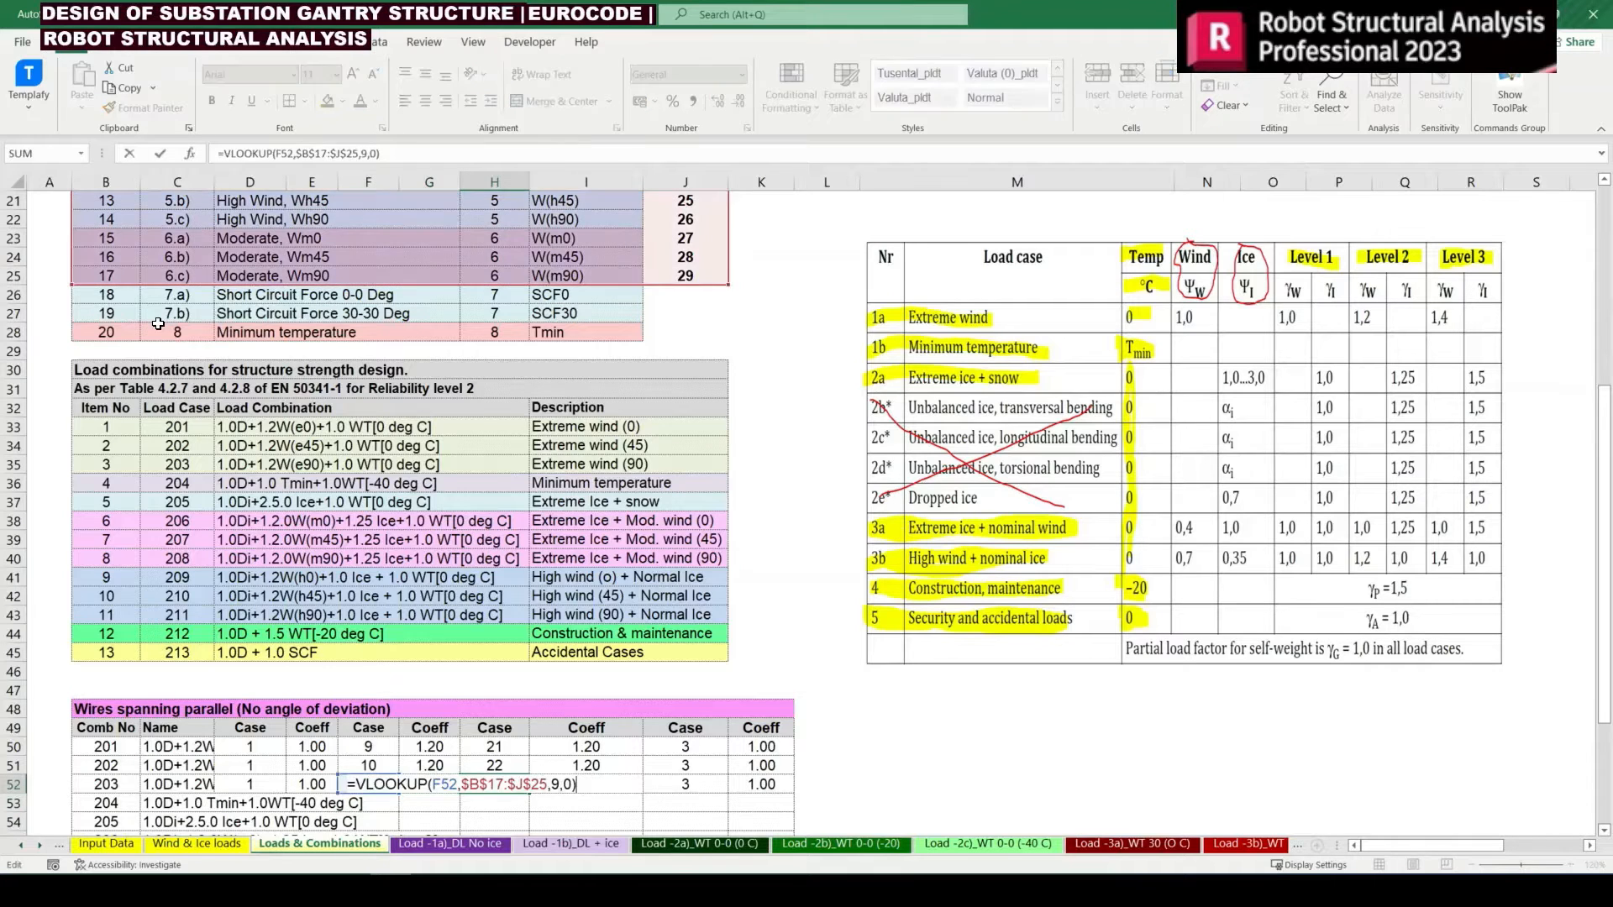
key("ctrl+Return")
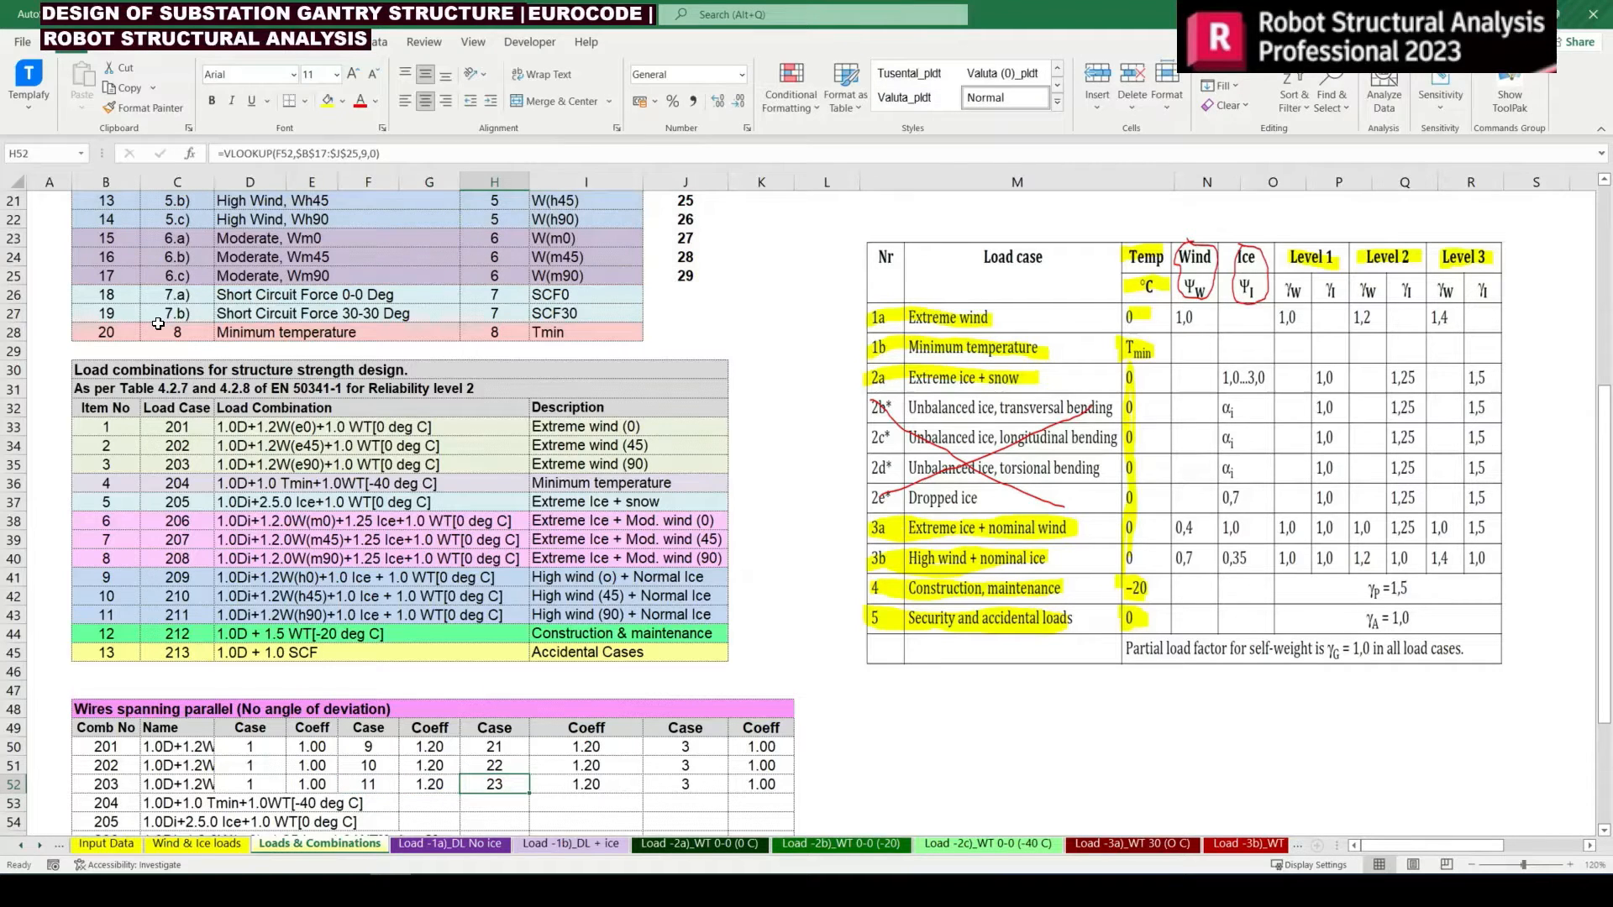
Fill the first case and its coefficient from combination 203 down into D53:E53 for combination 204
key("Left")
key("Left")
key("Left")
key("Left")
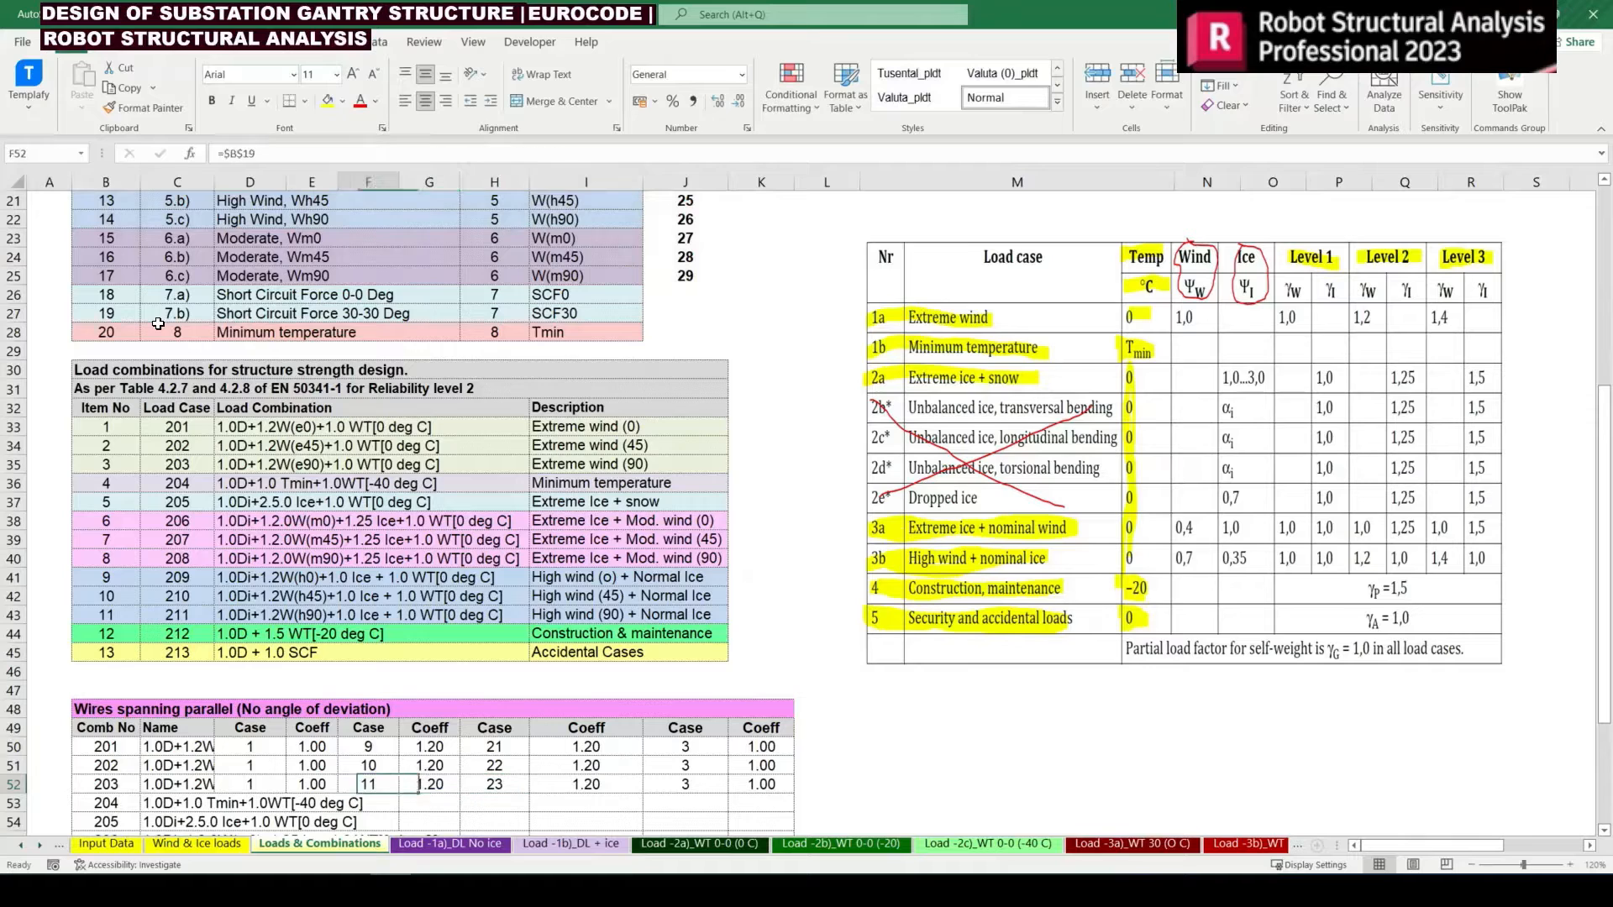
key("Down")
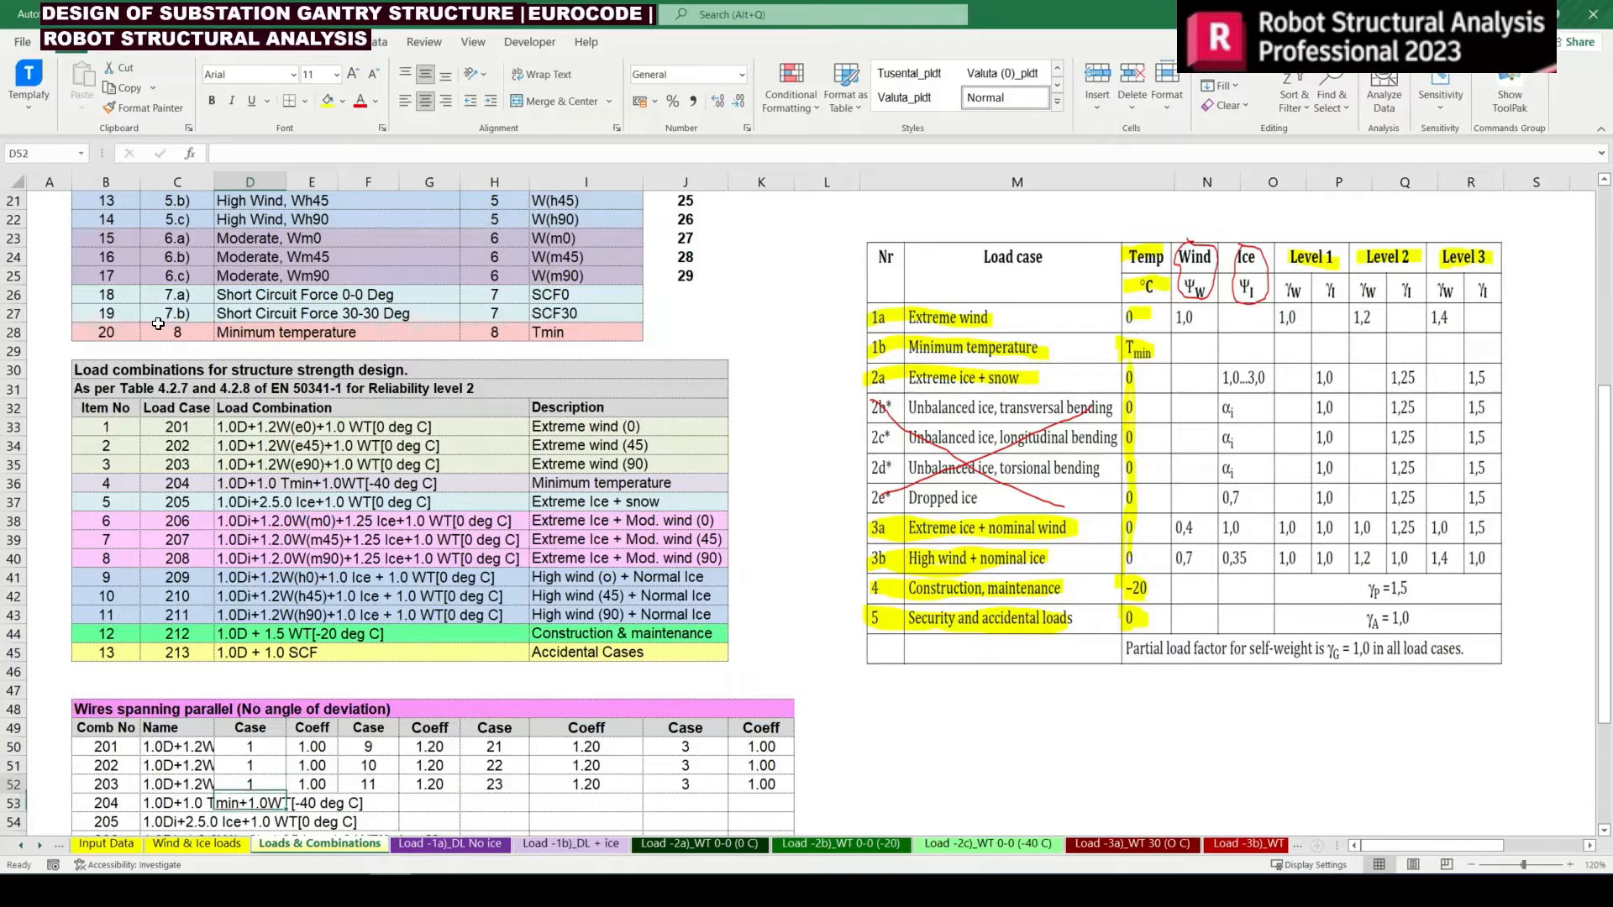
left_click(571, 486)
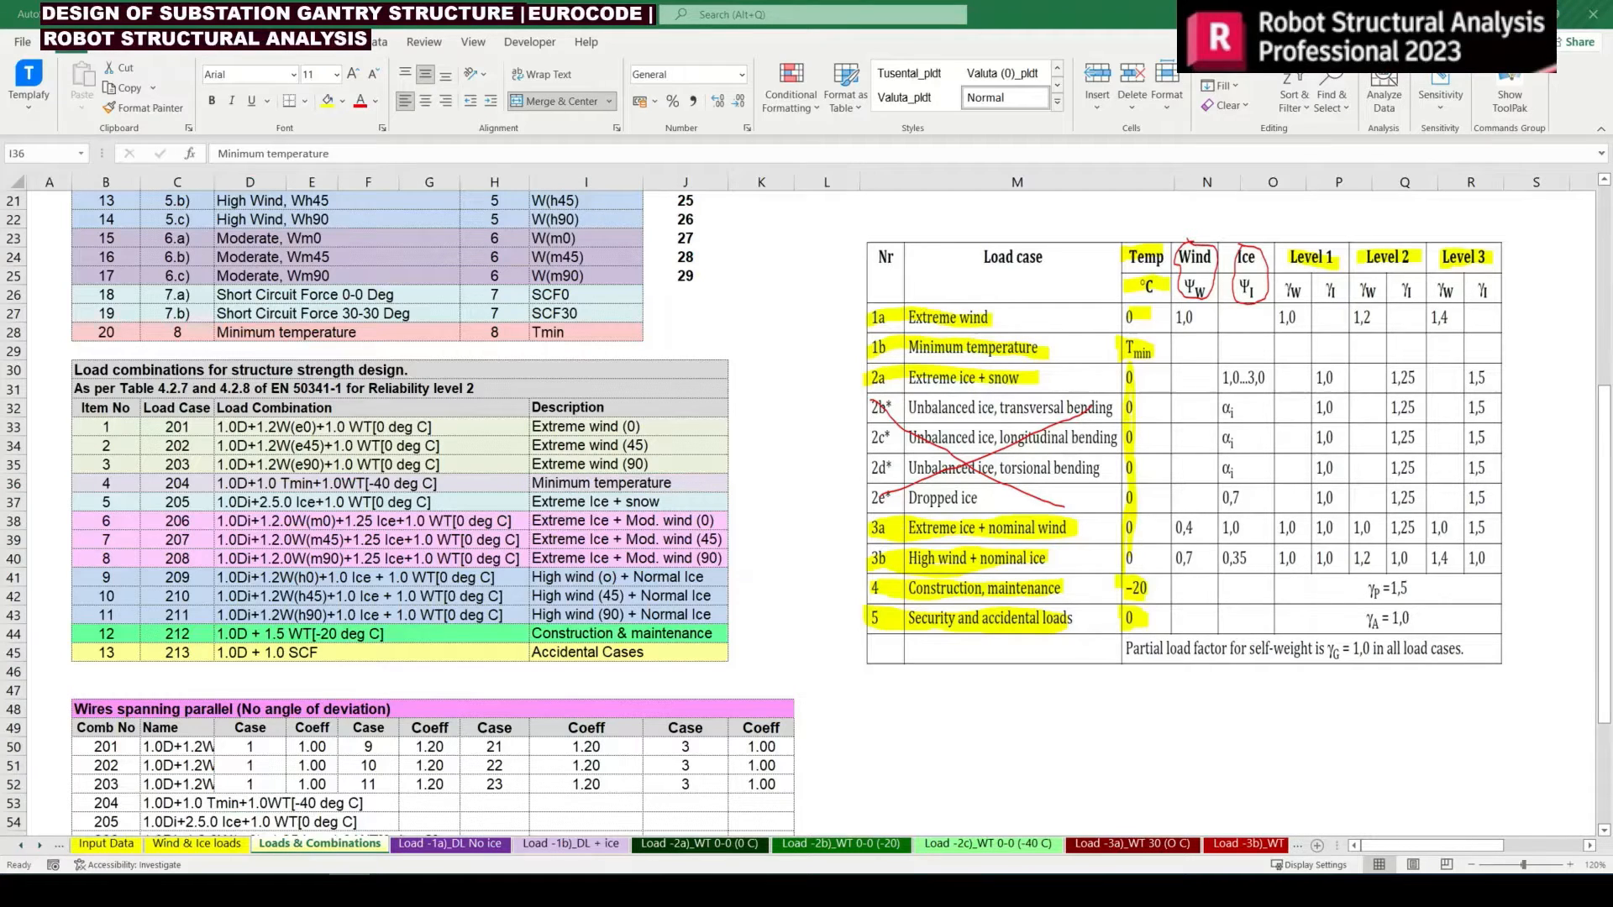
left_click(274, 747)
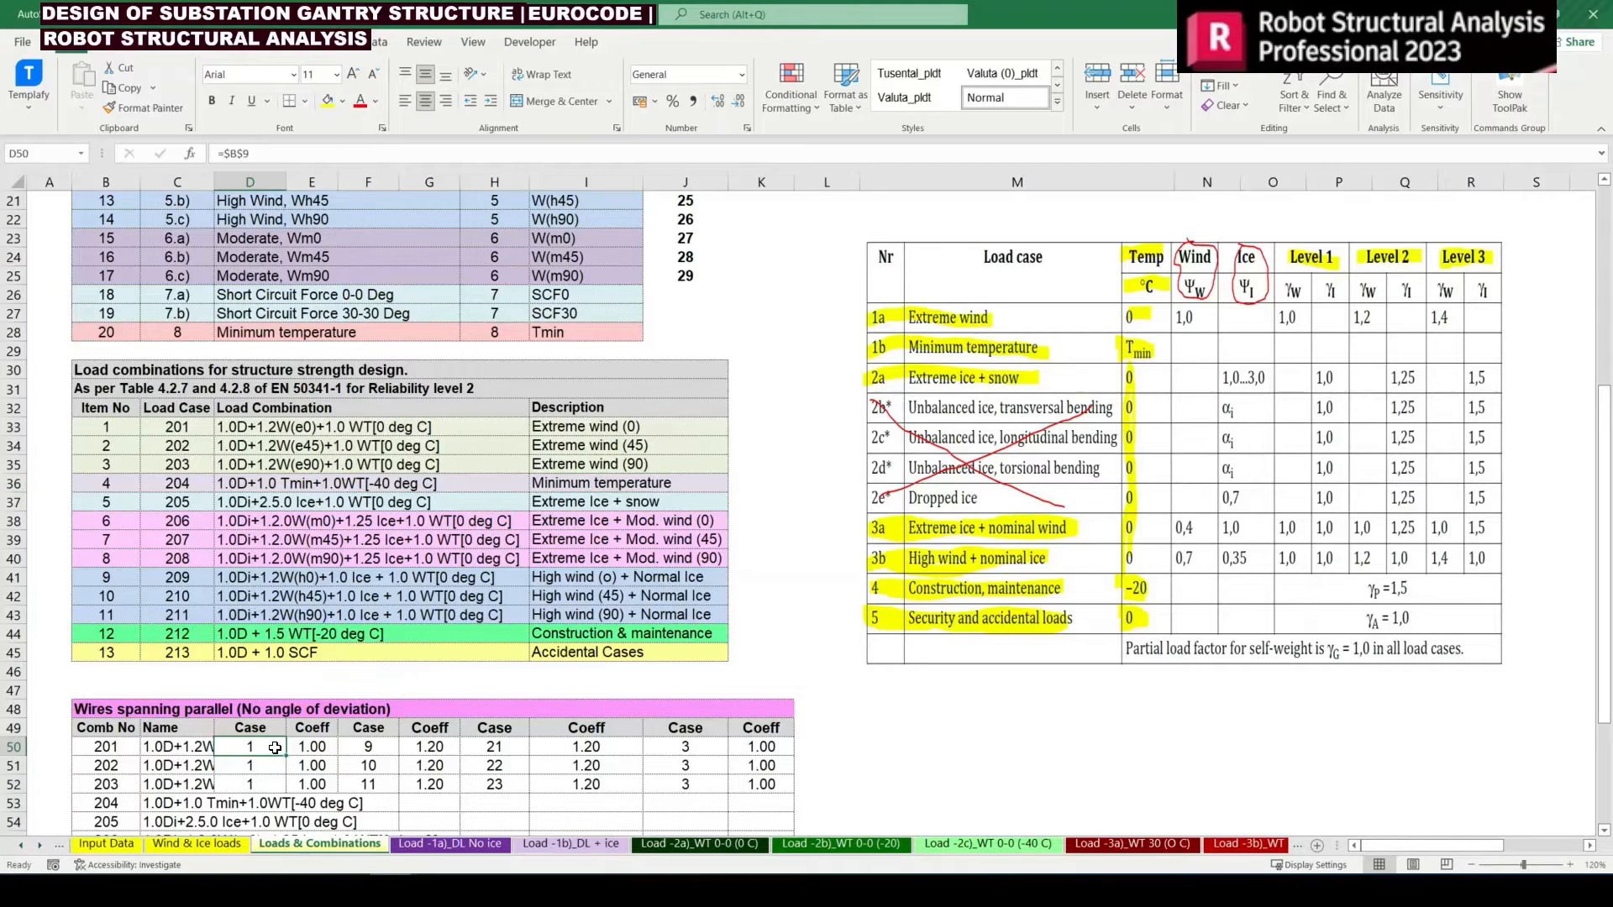
scroll(275, 748, "down", 3)
key("Down")
key("Down")
key("Down")
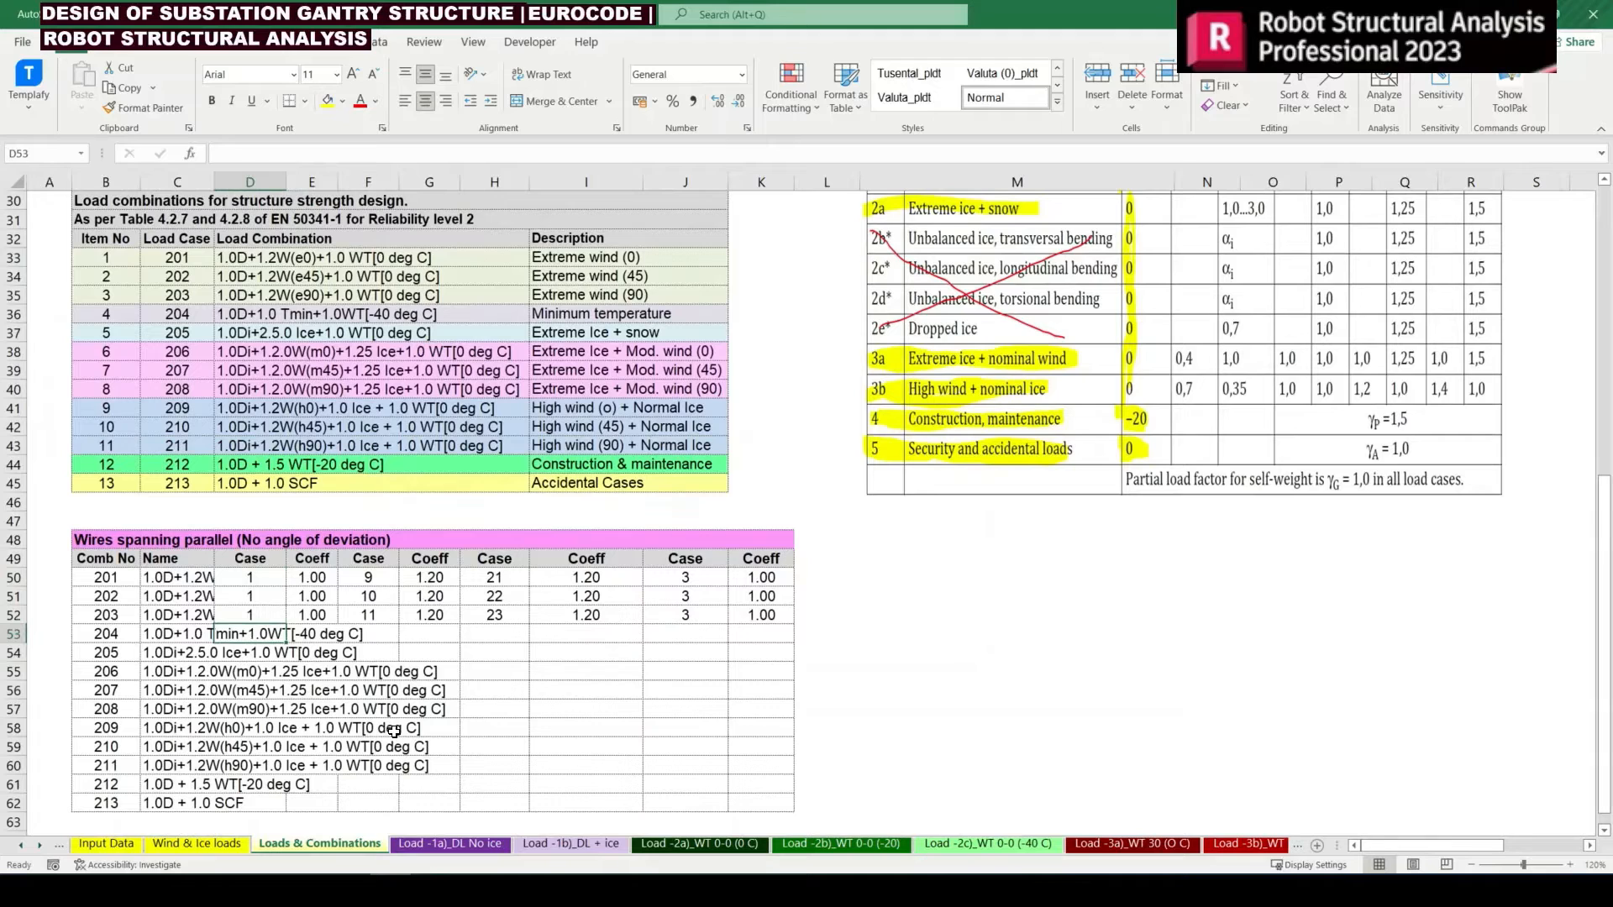
key("ctrl+d")
key("Right")
key("ctrl+d")
key("Right")
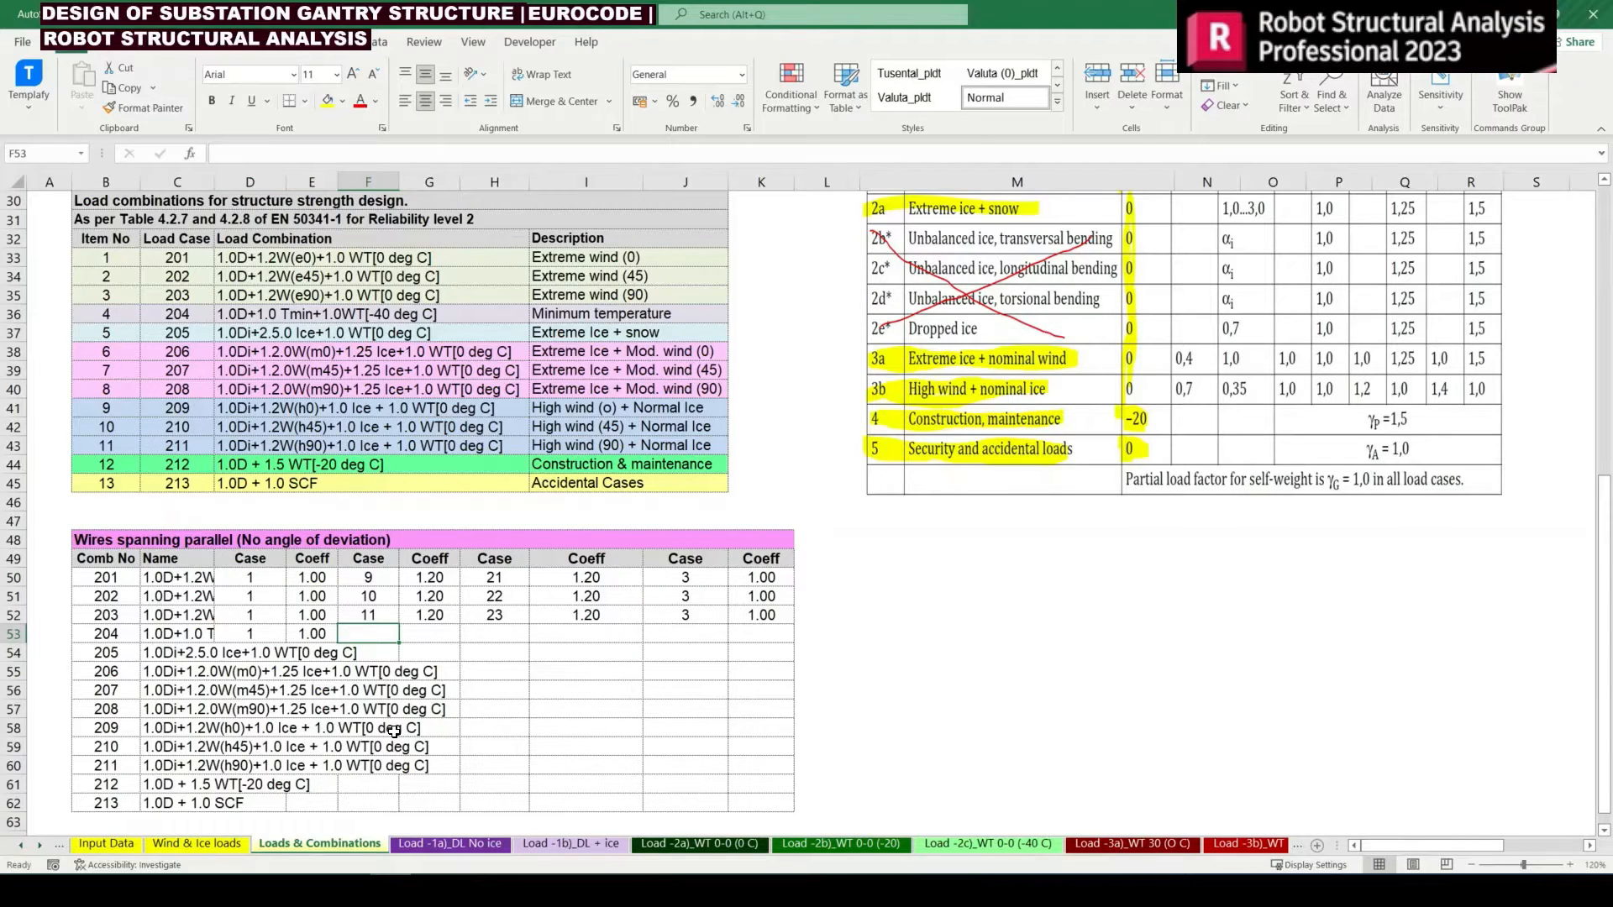
type("=")
key("Escape")
left_click(225, 638)
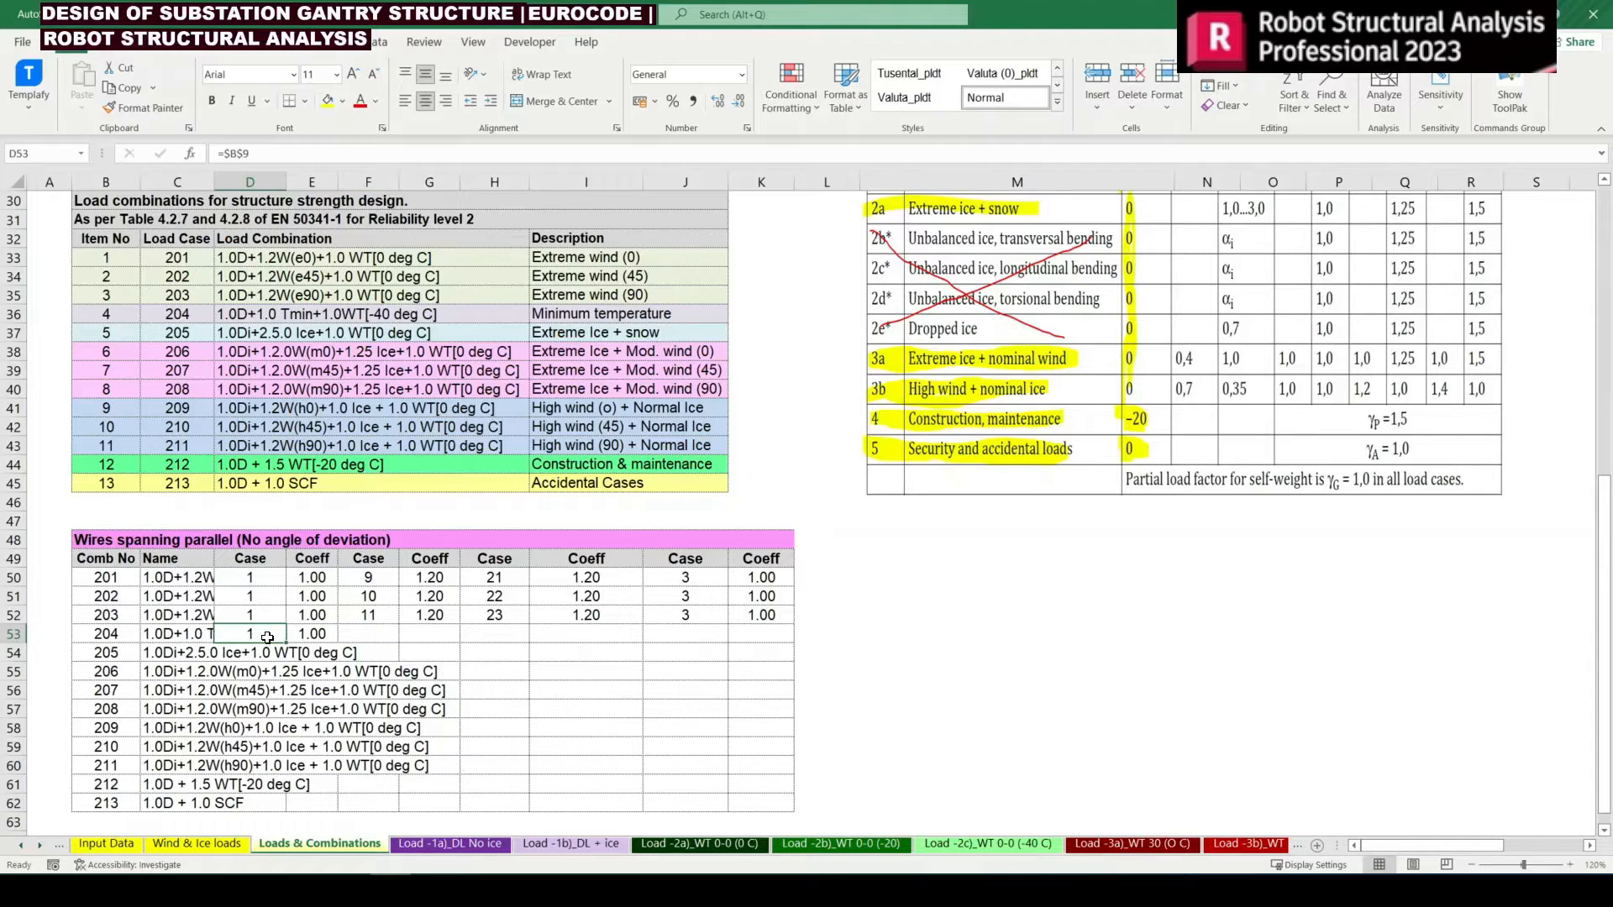
left_click(326, 637)
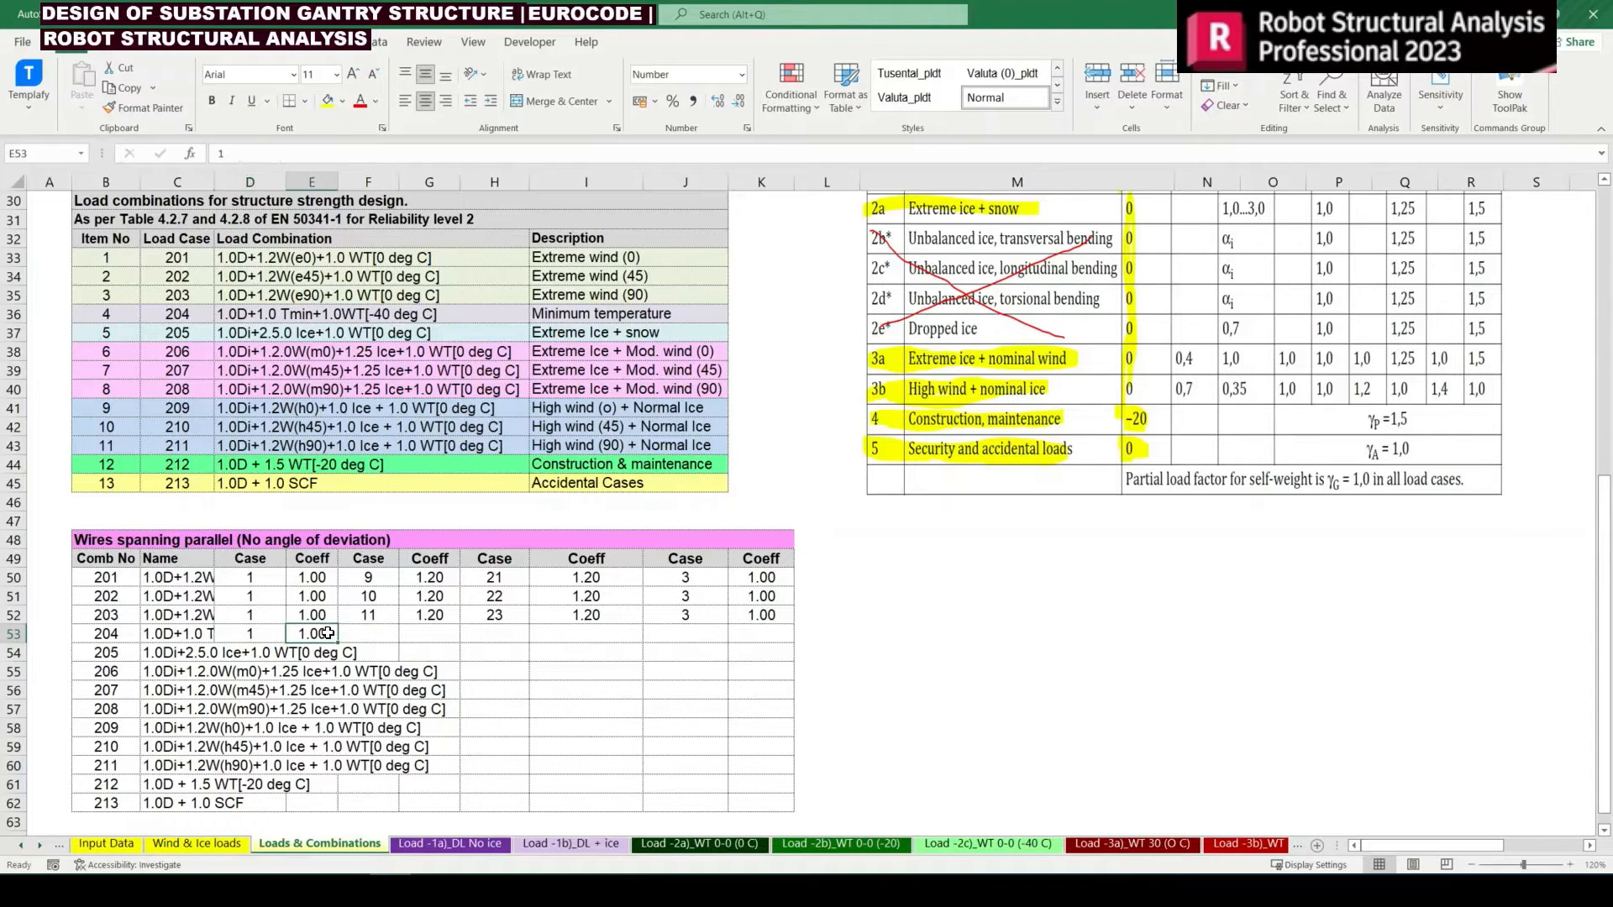
Enter =$B$28, the minimum temperature load case, in F53 as the second case of combination 204
left_click(367, 634)
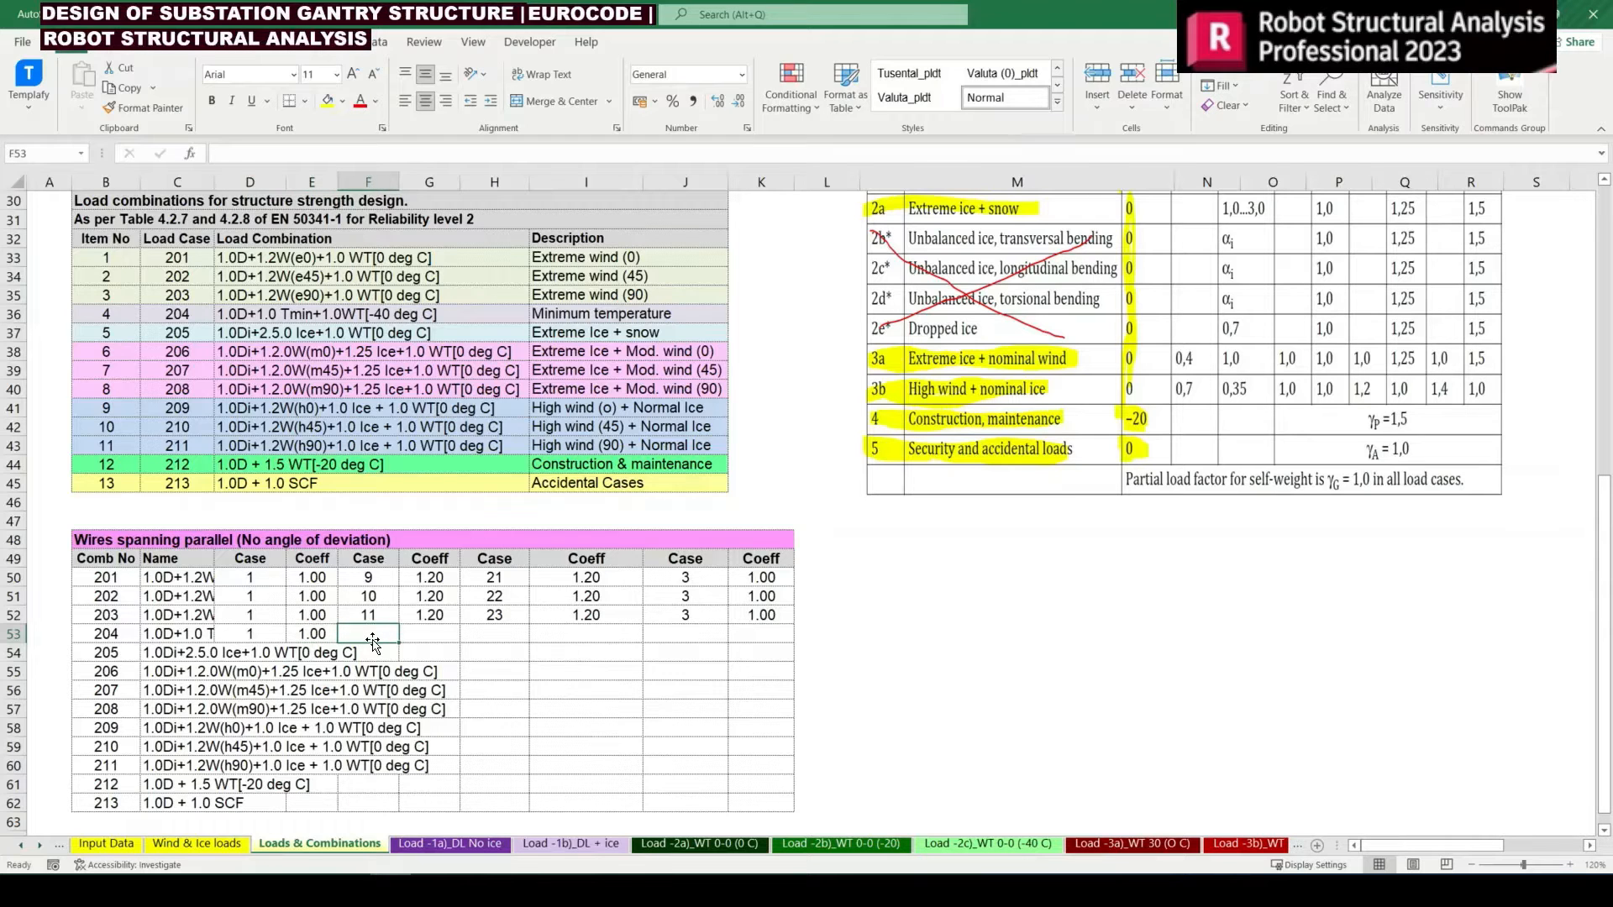
type("=")
scroll(348, 638, "up", 7)
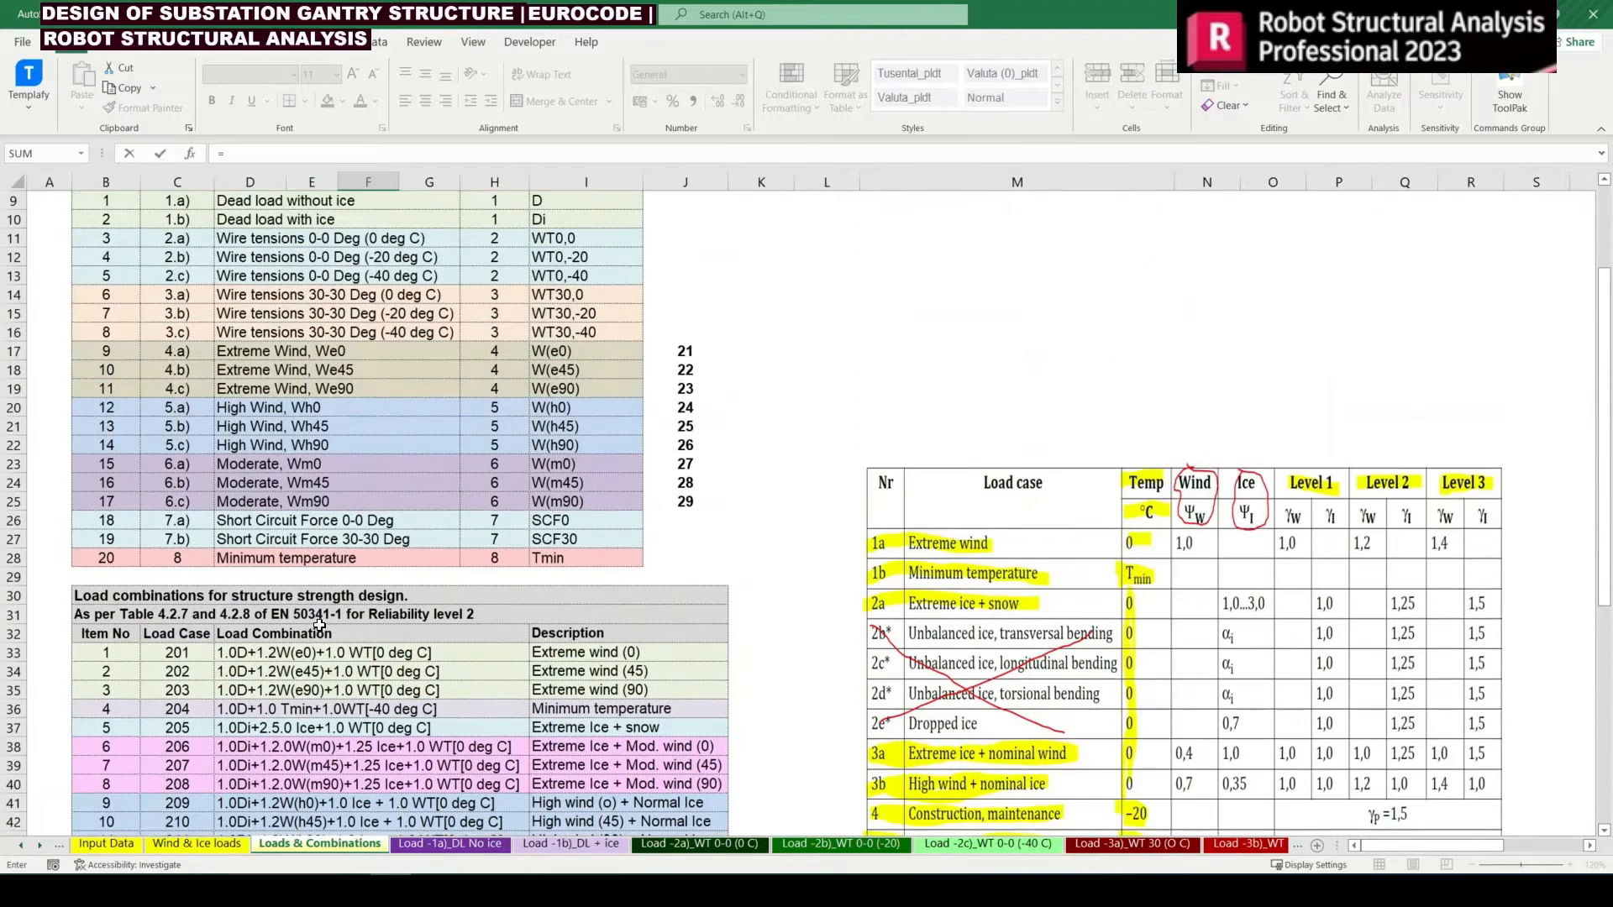
left_click(103, 554)
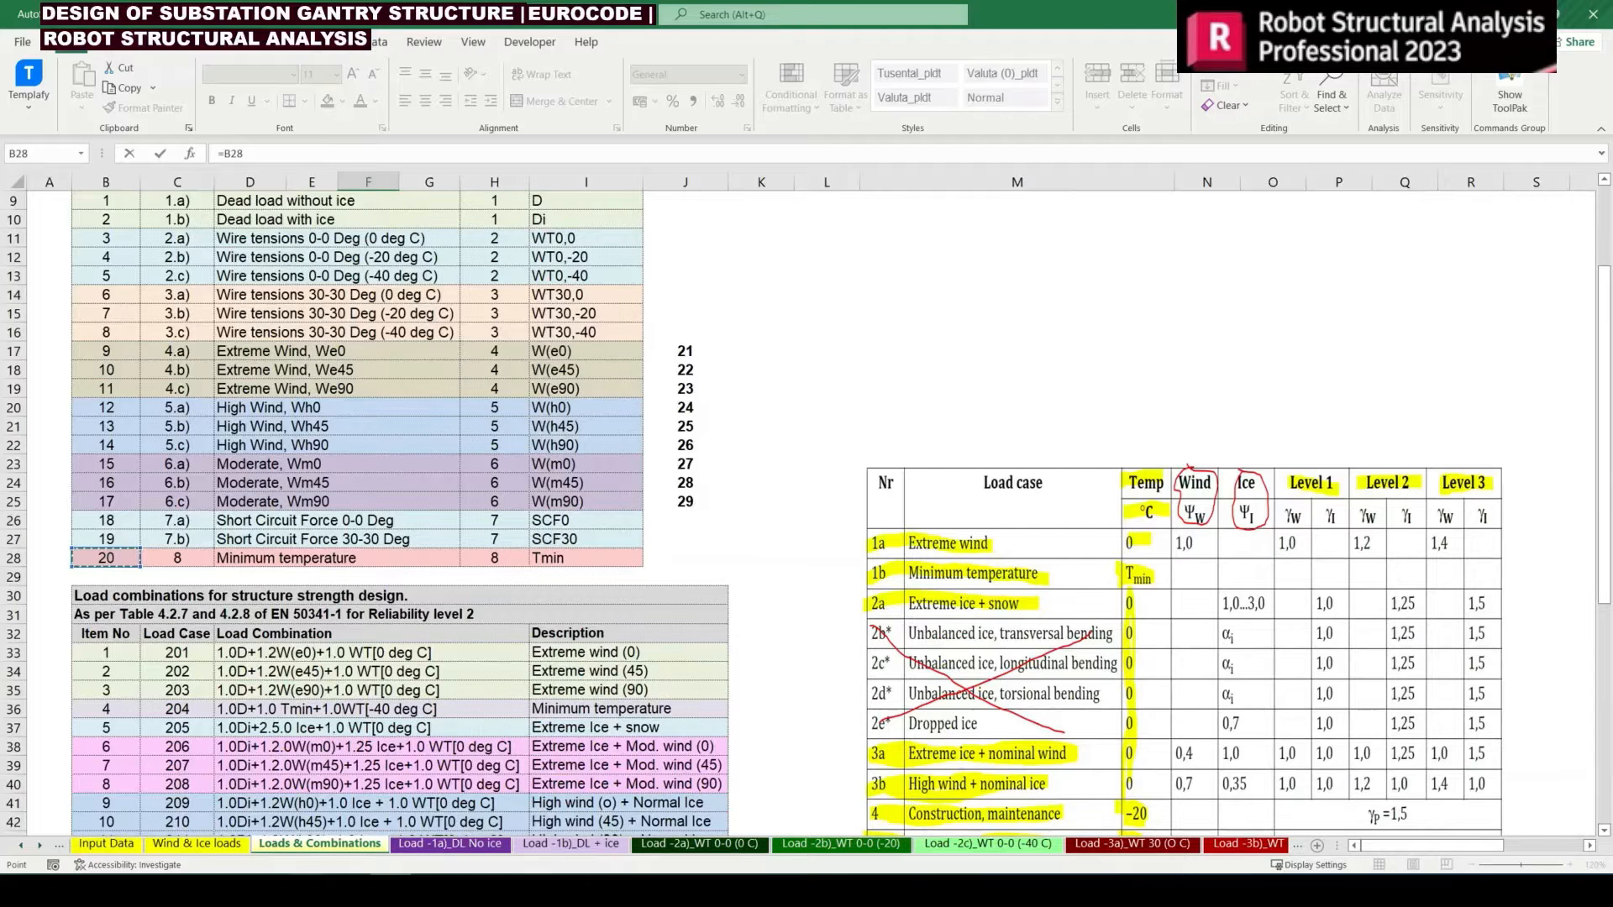
key("F2")
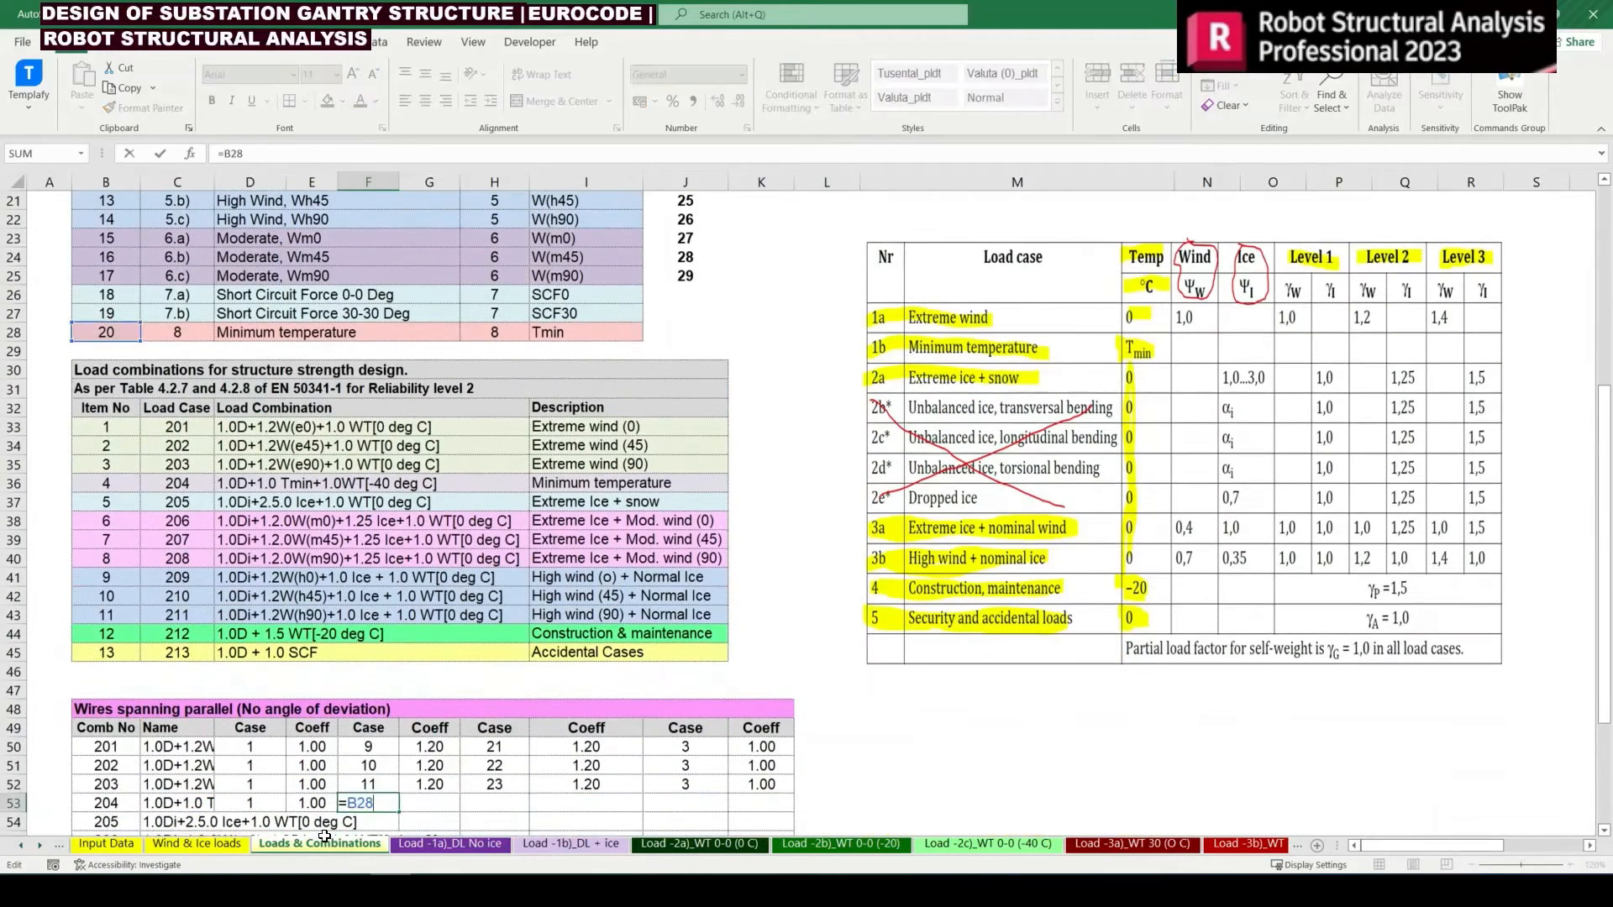
key("F4")
key("ctrl+Return")
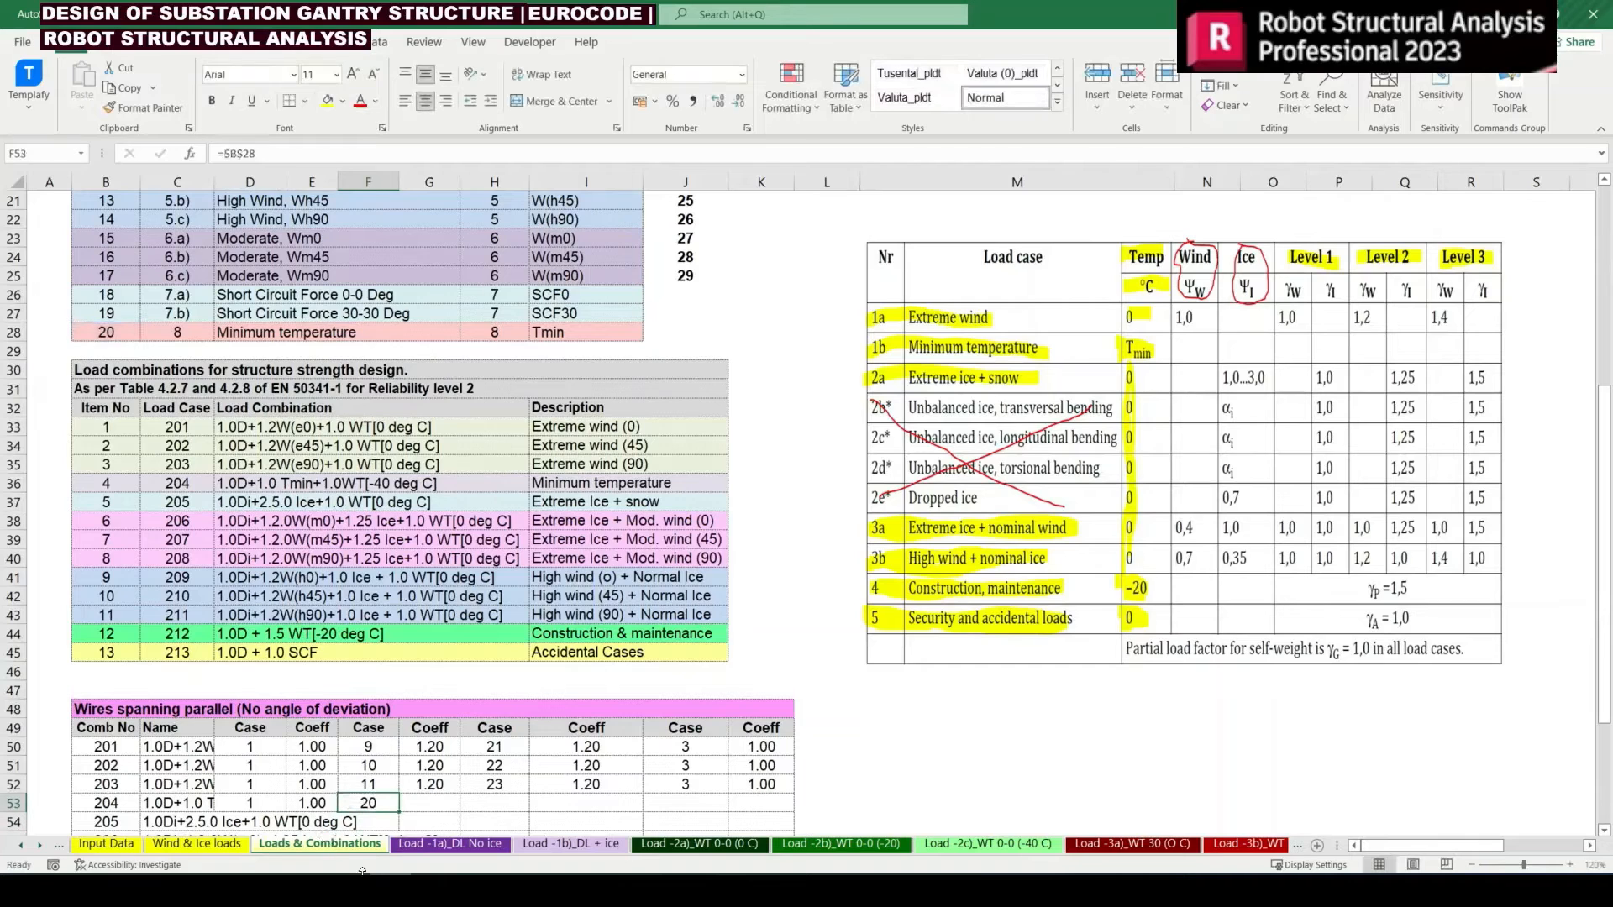
Display load case 20, Minimum temperature, on the Robot Structural Analysis model and return to cell G53 in the Excel table
key("alt+Tab")
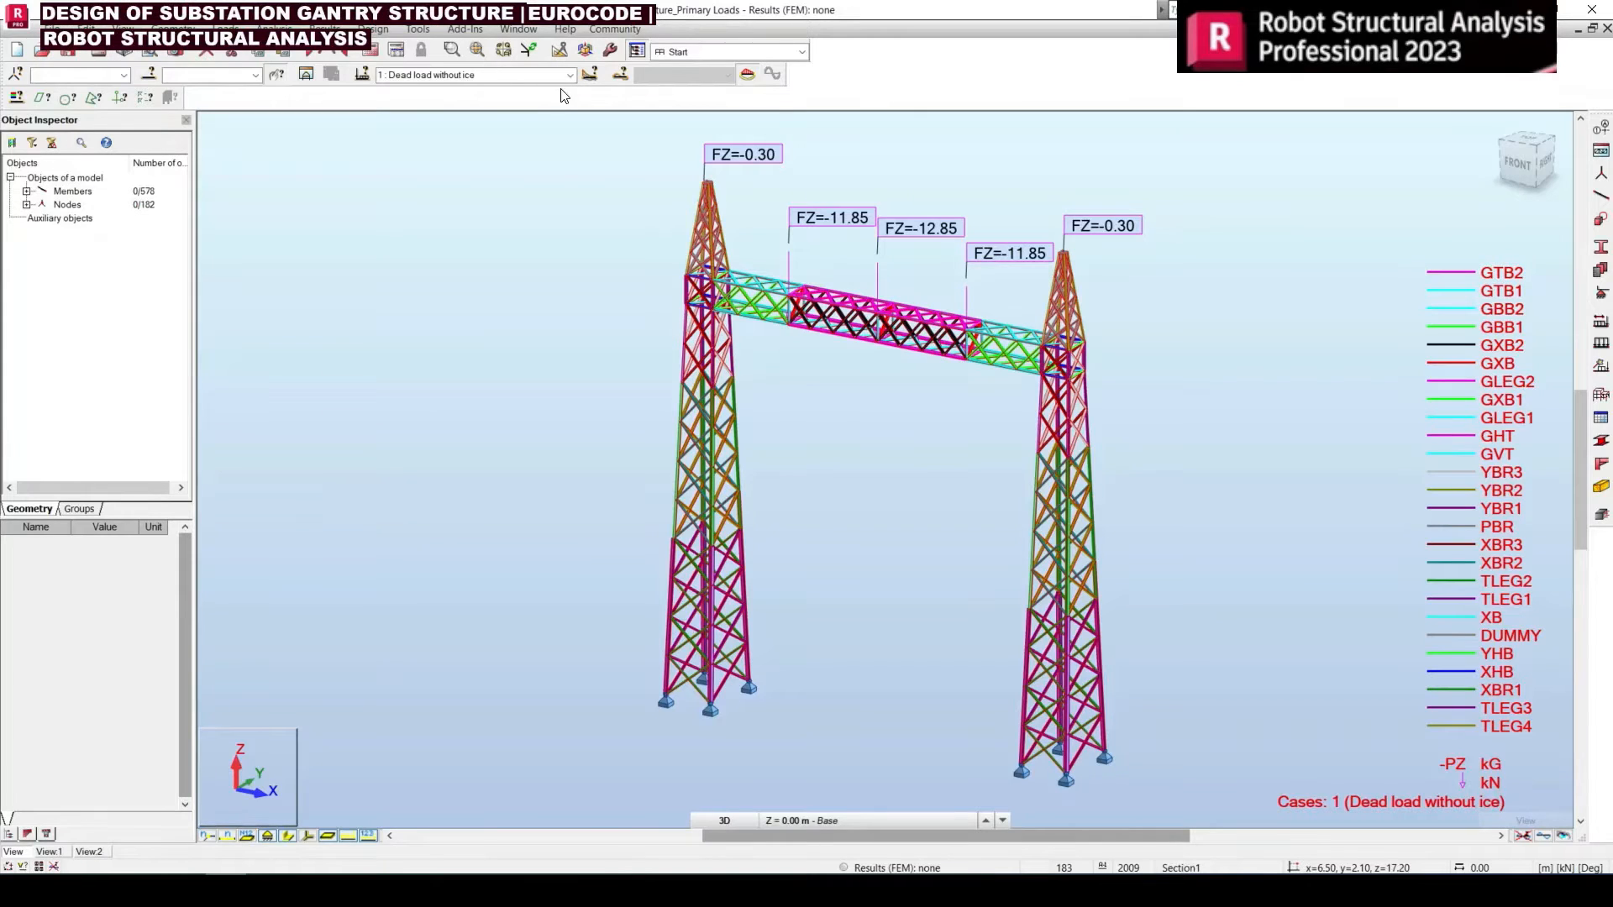
left_click(569, 75)
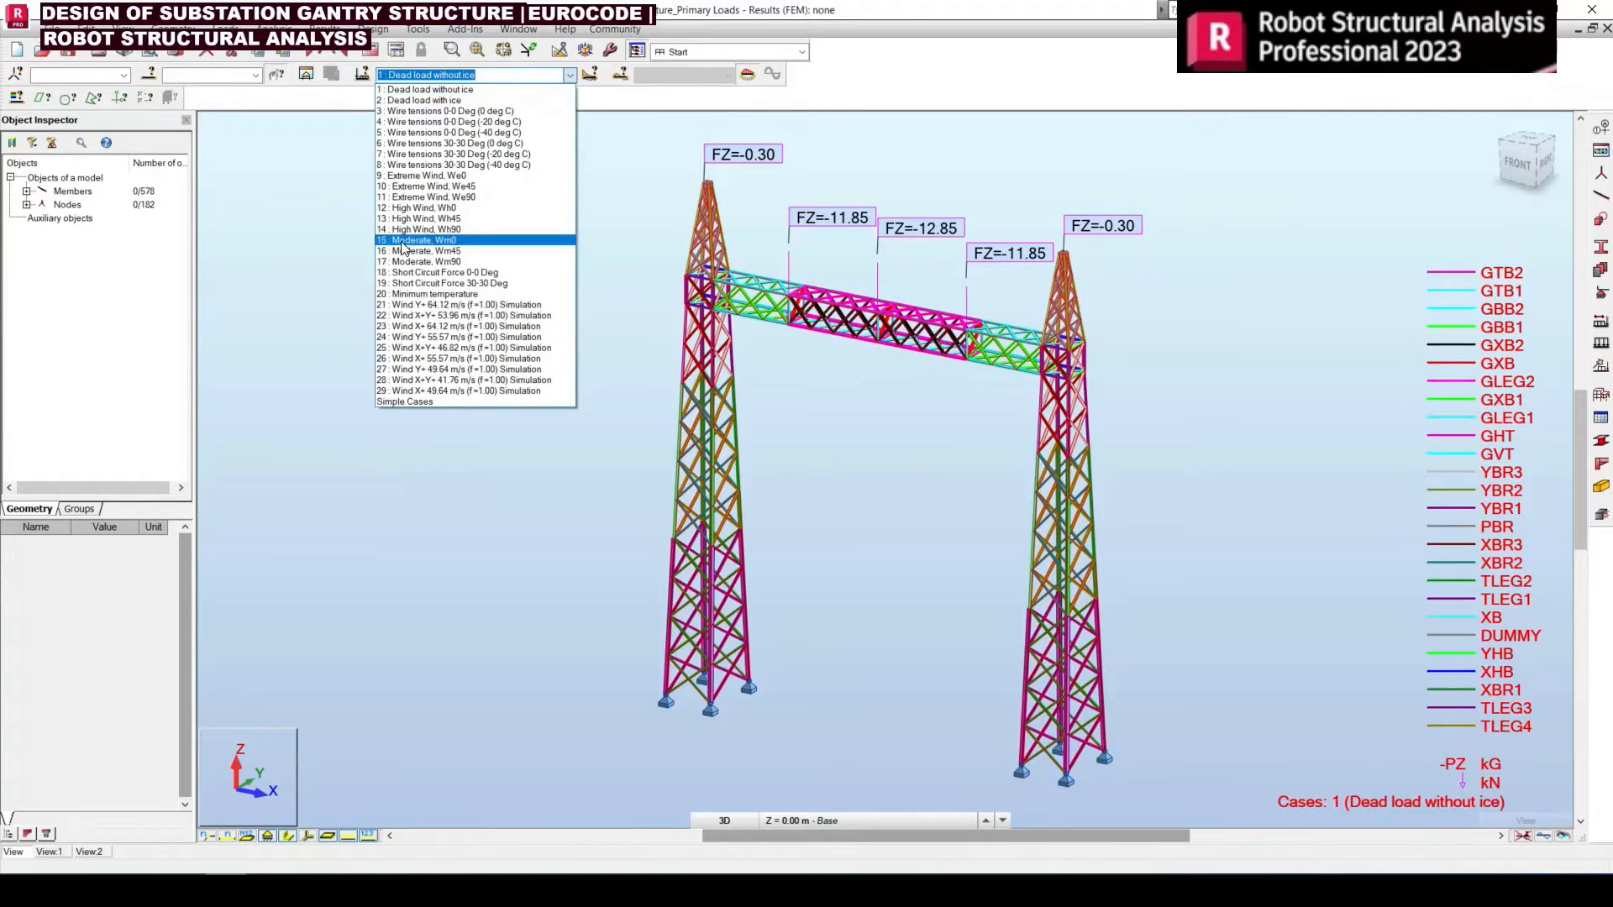
left_click(431, 294)
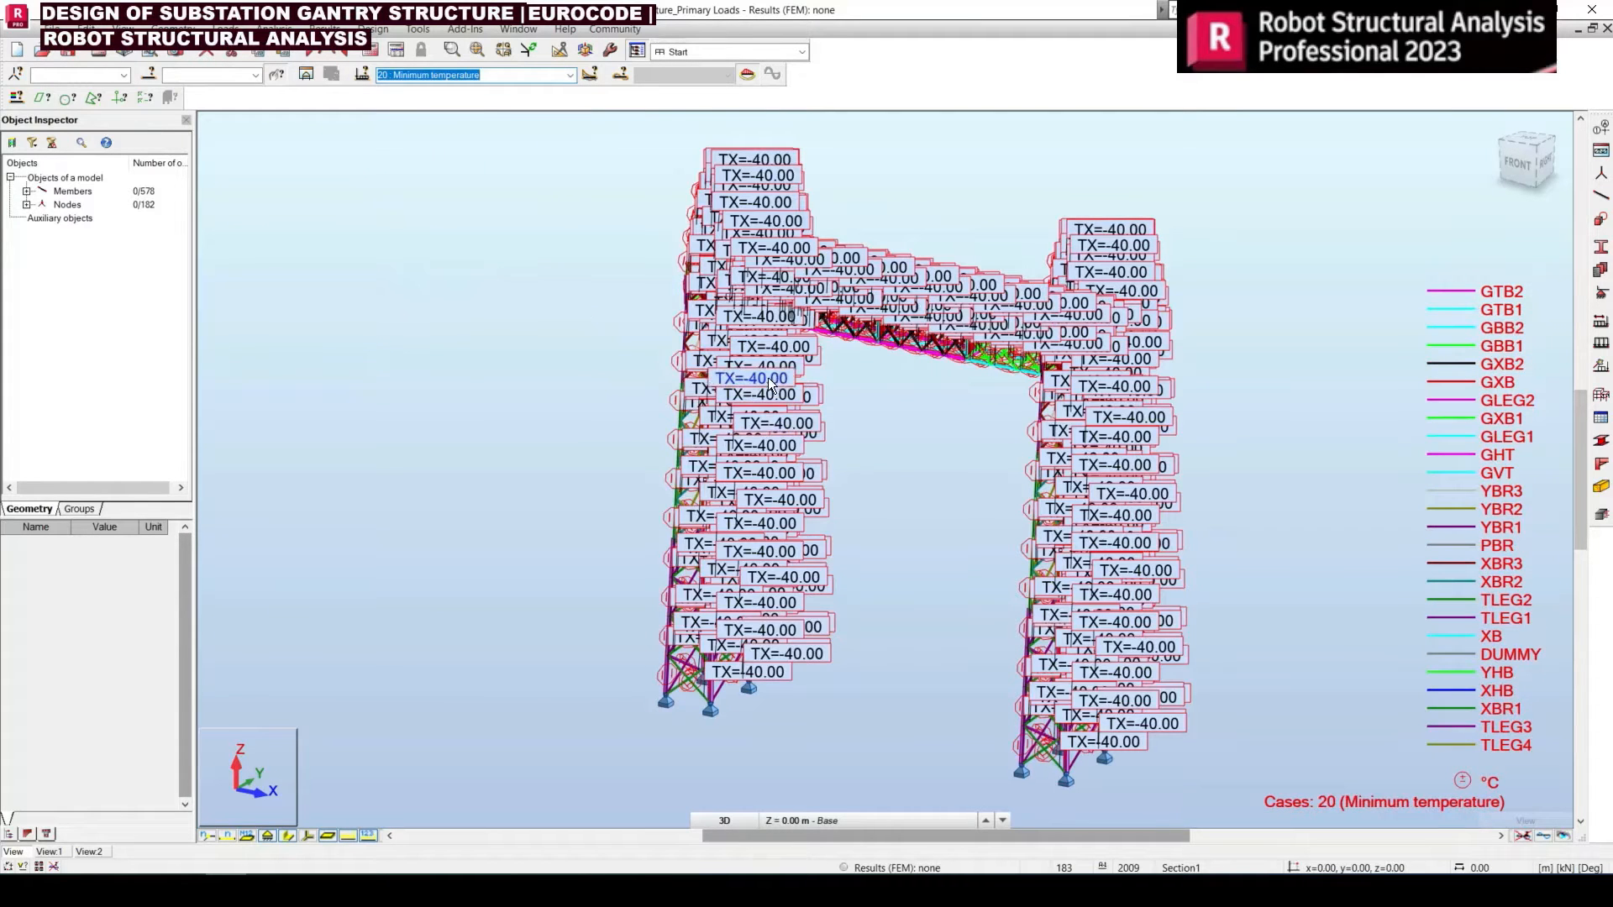
left_click(390, 890)
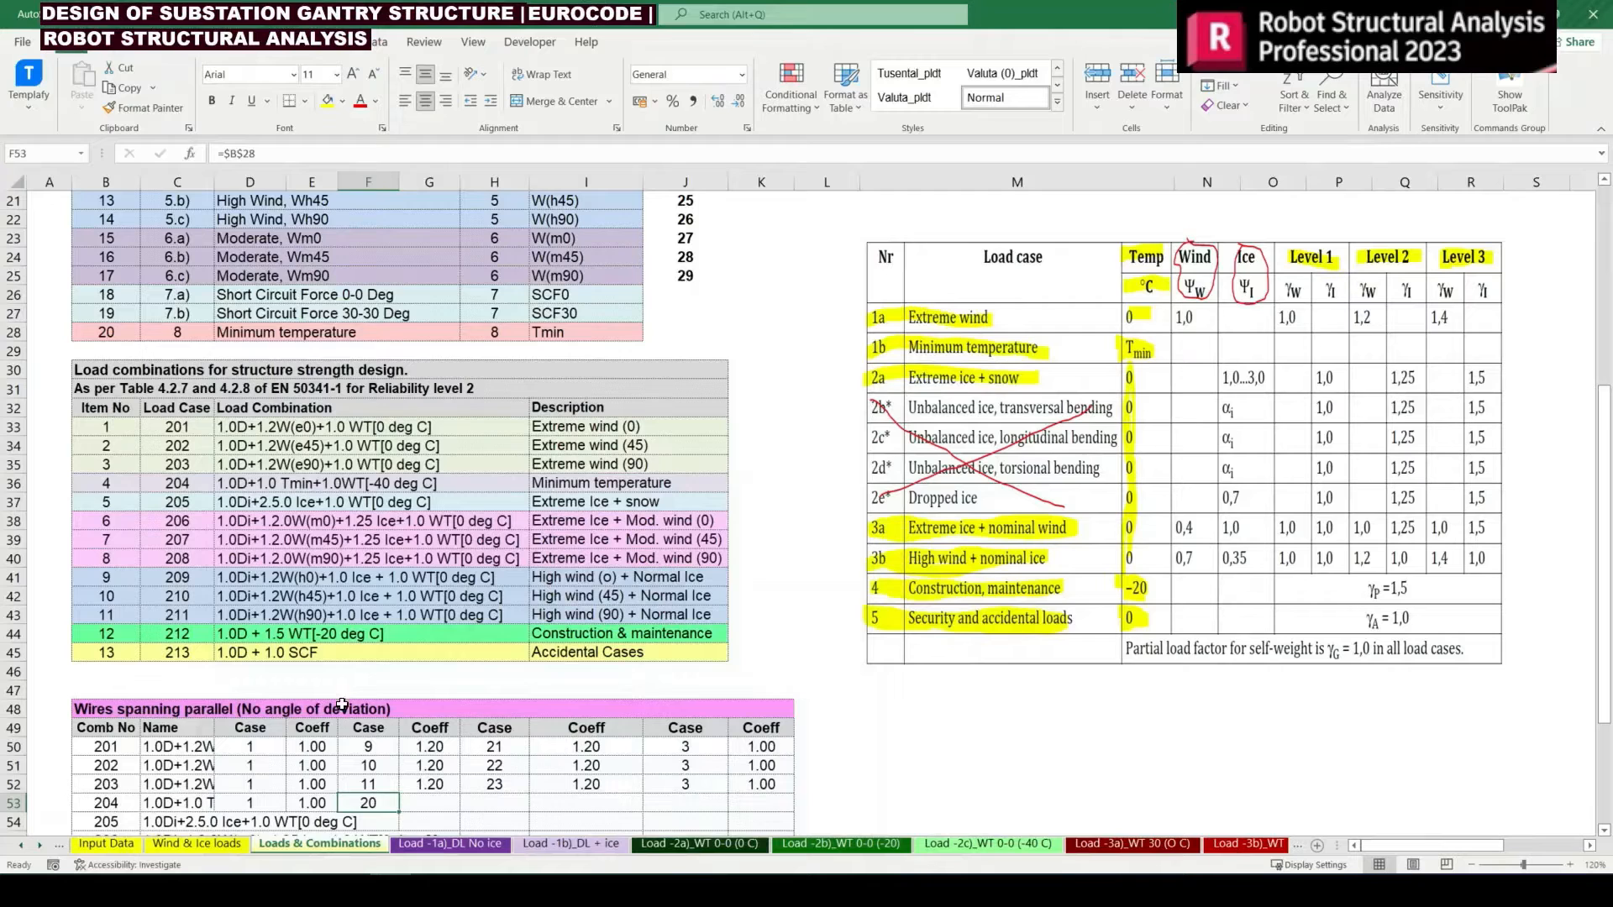
left_click(450, 808)
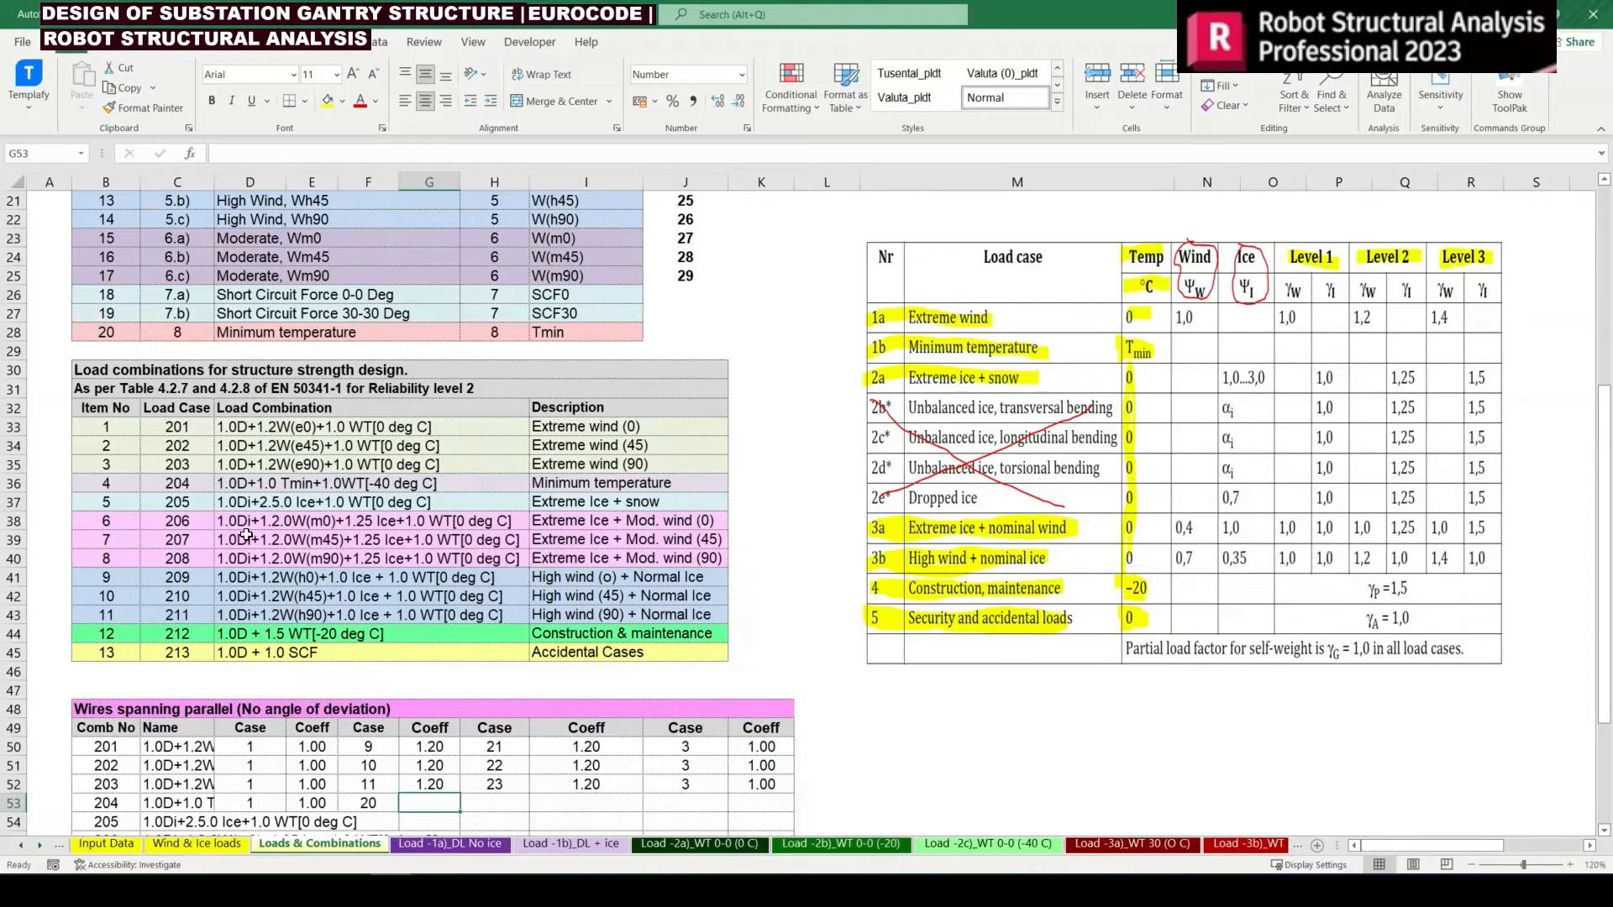
Enter 1 in G53 as the coefficient of combination 204's minimum temperature case
left_click_drag(173, 483, 378, 484)
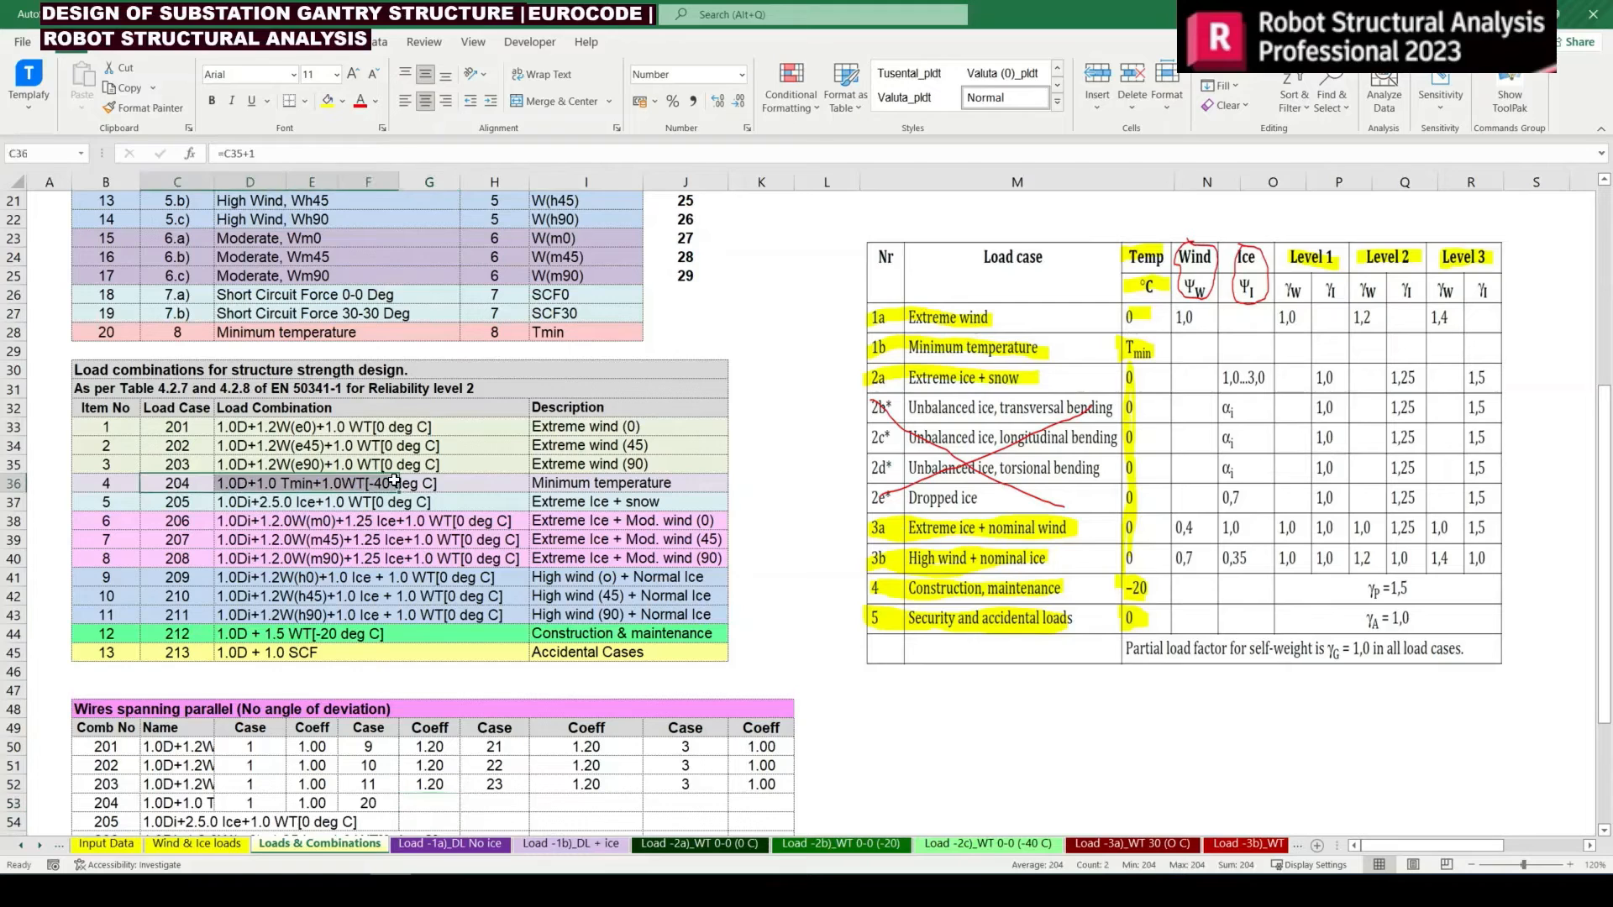
left_click(415, 807)
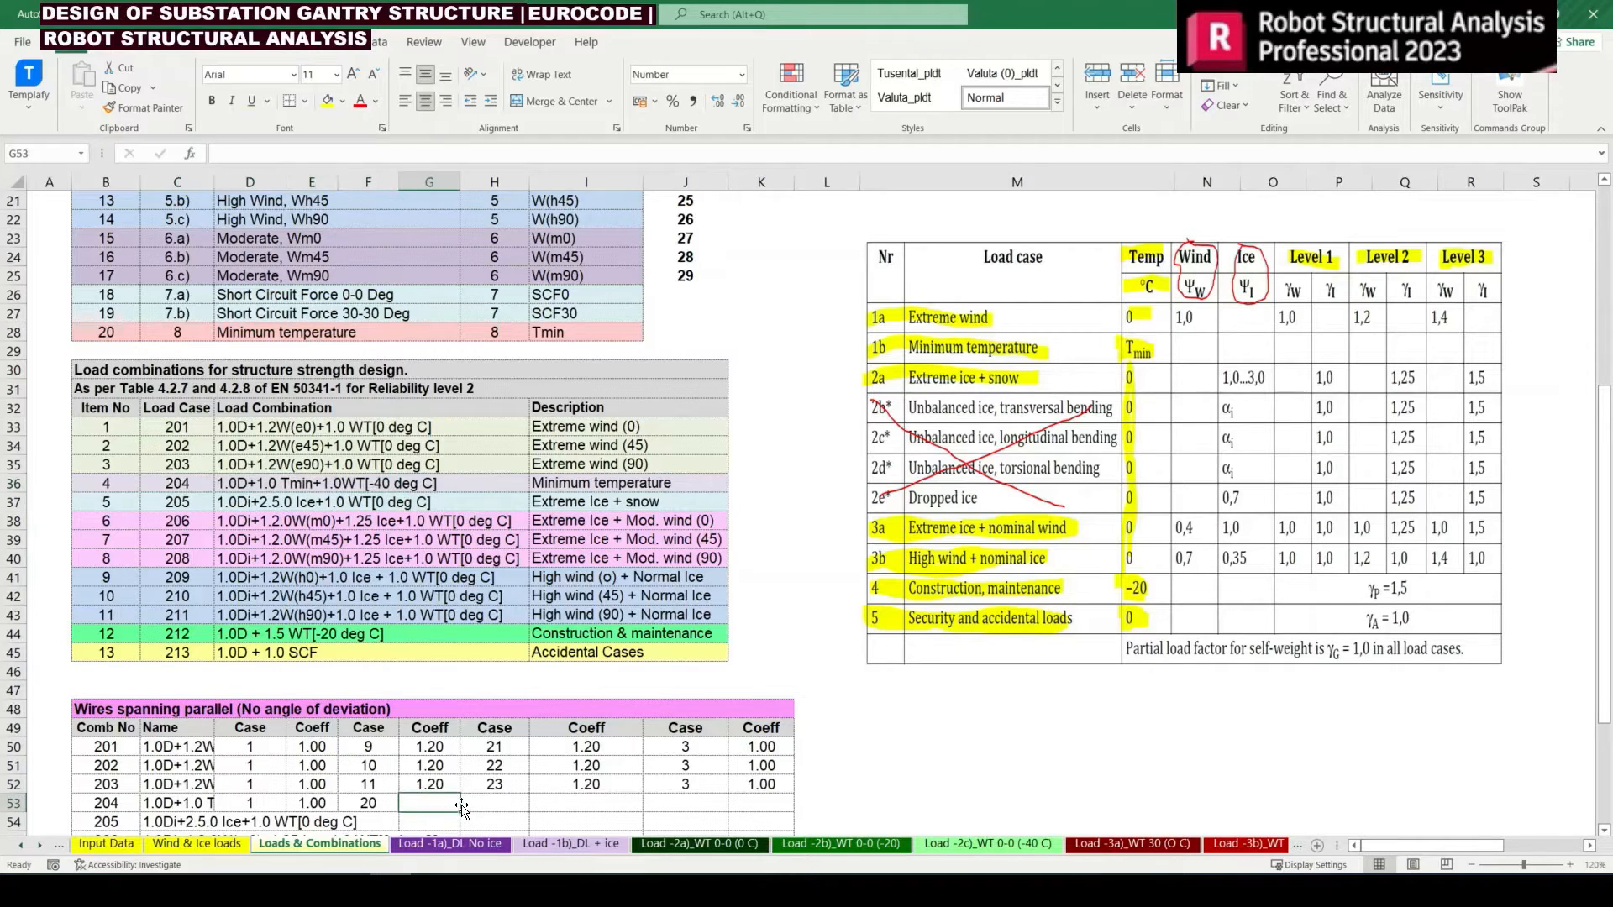
type("1")
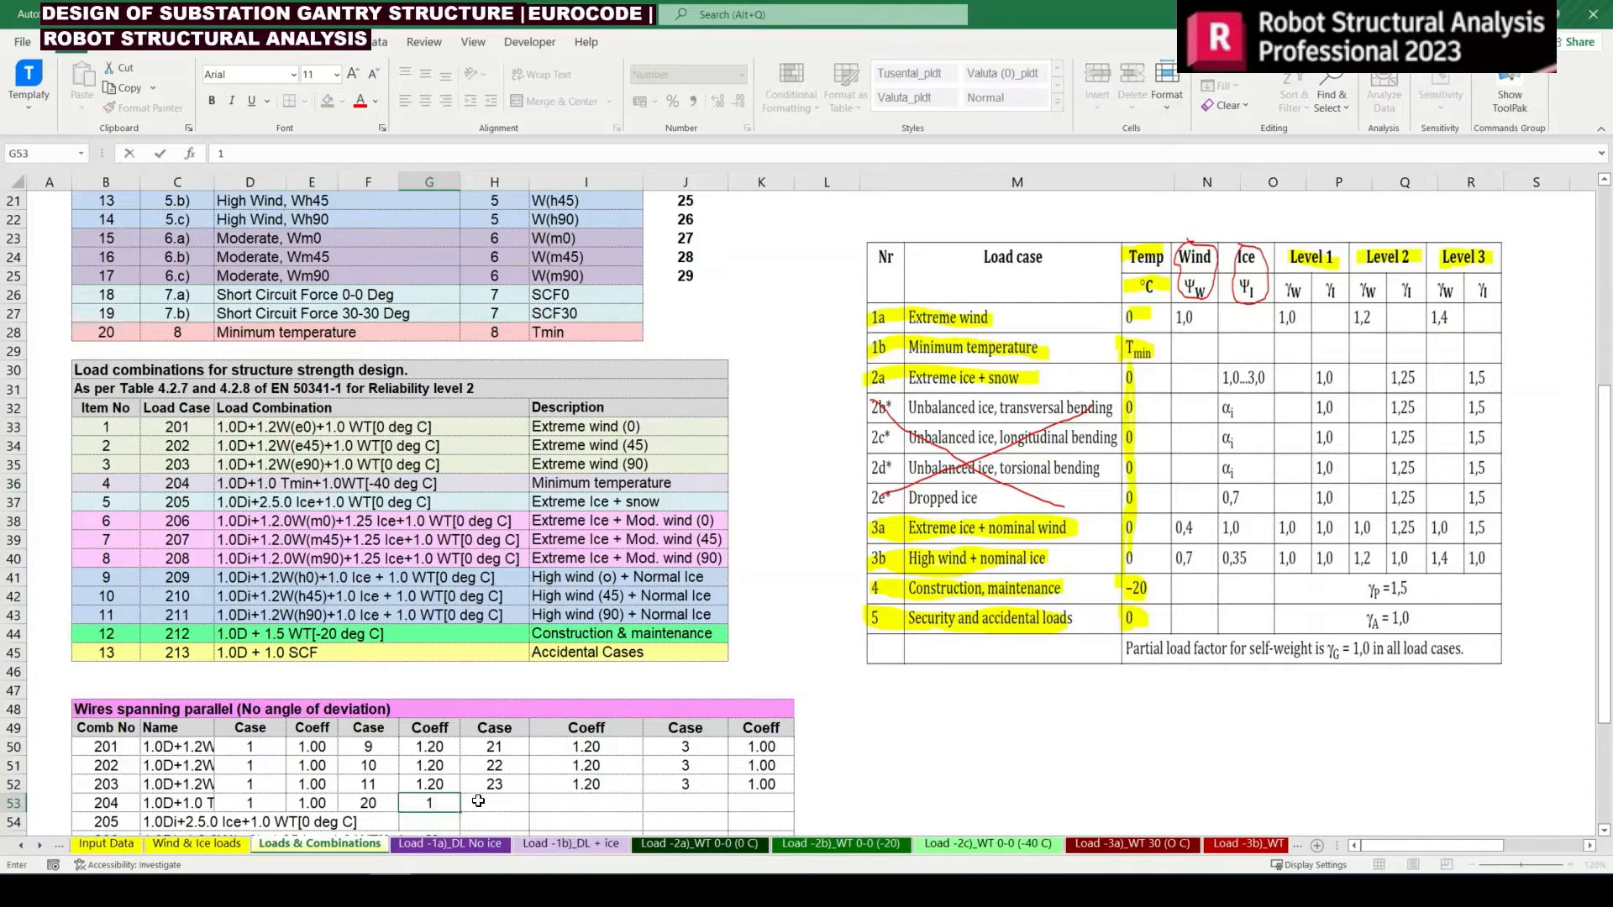
key("Tab")
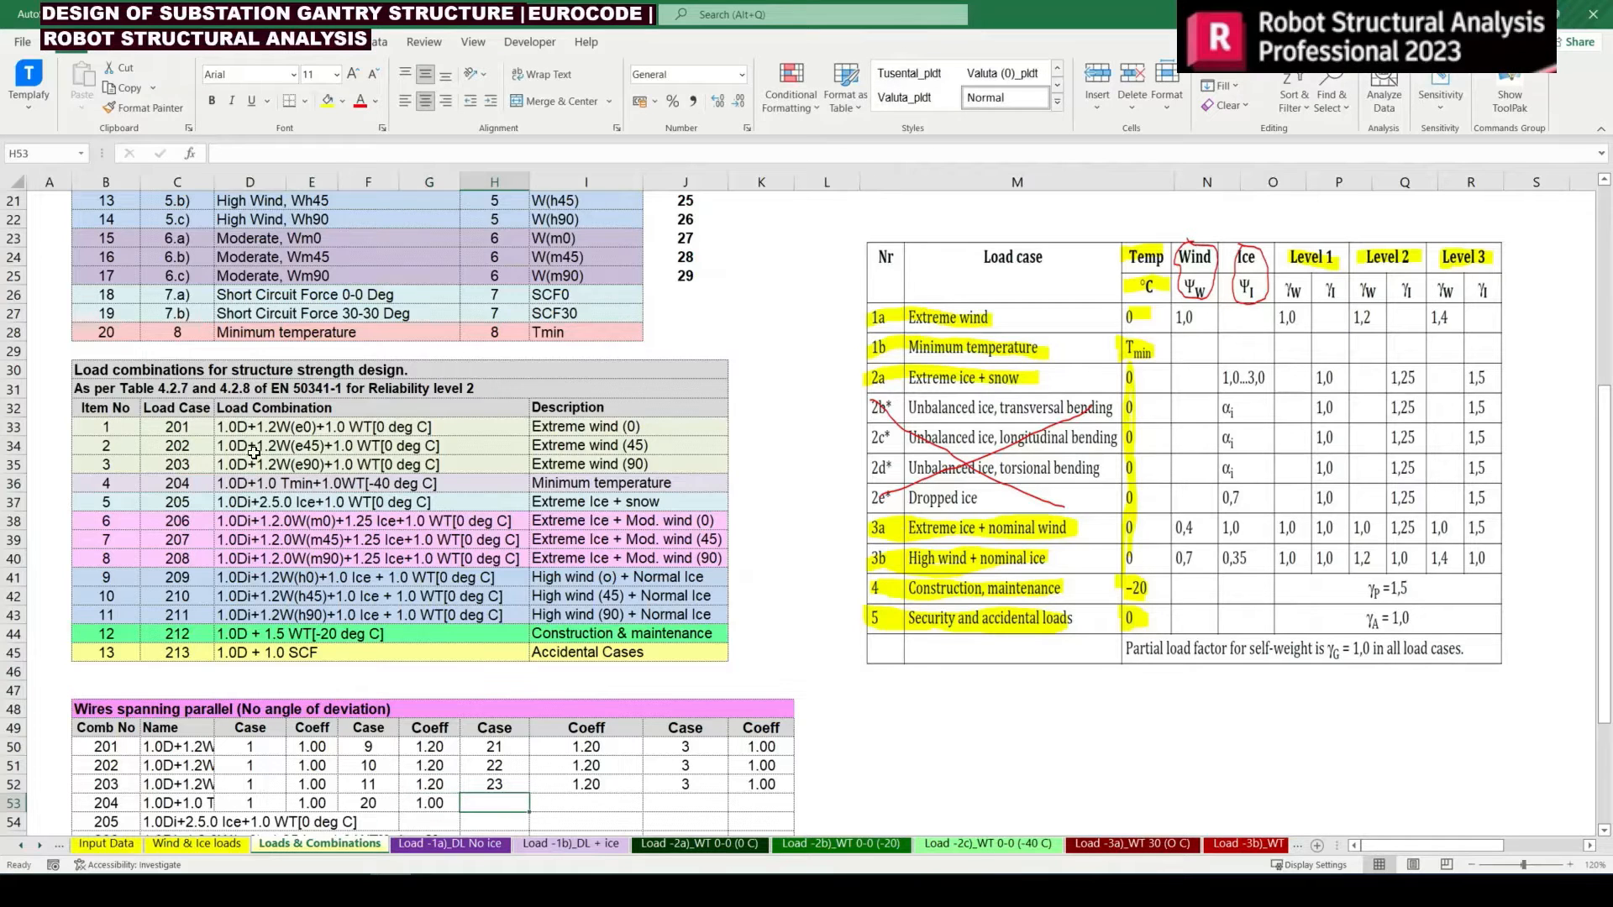
Check combination 204's wire tension term and find the matching 0-0 Deg (-40 deg C) load in the primary loads list
left_click(567, 486)
left_click(365, 483)
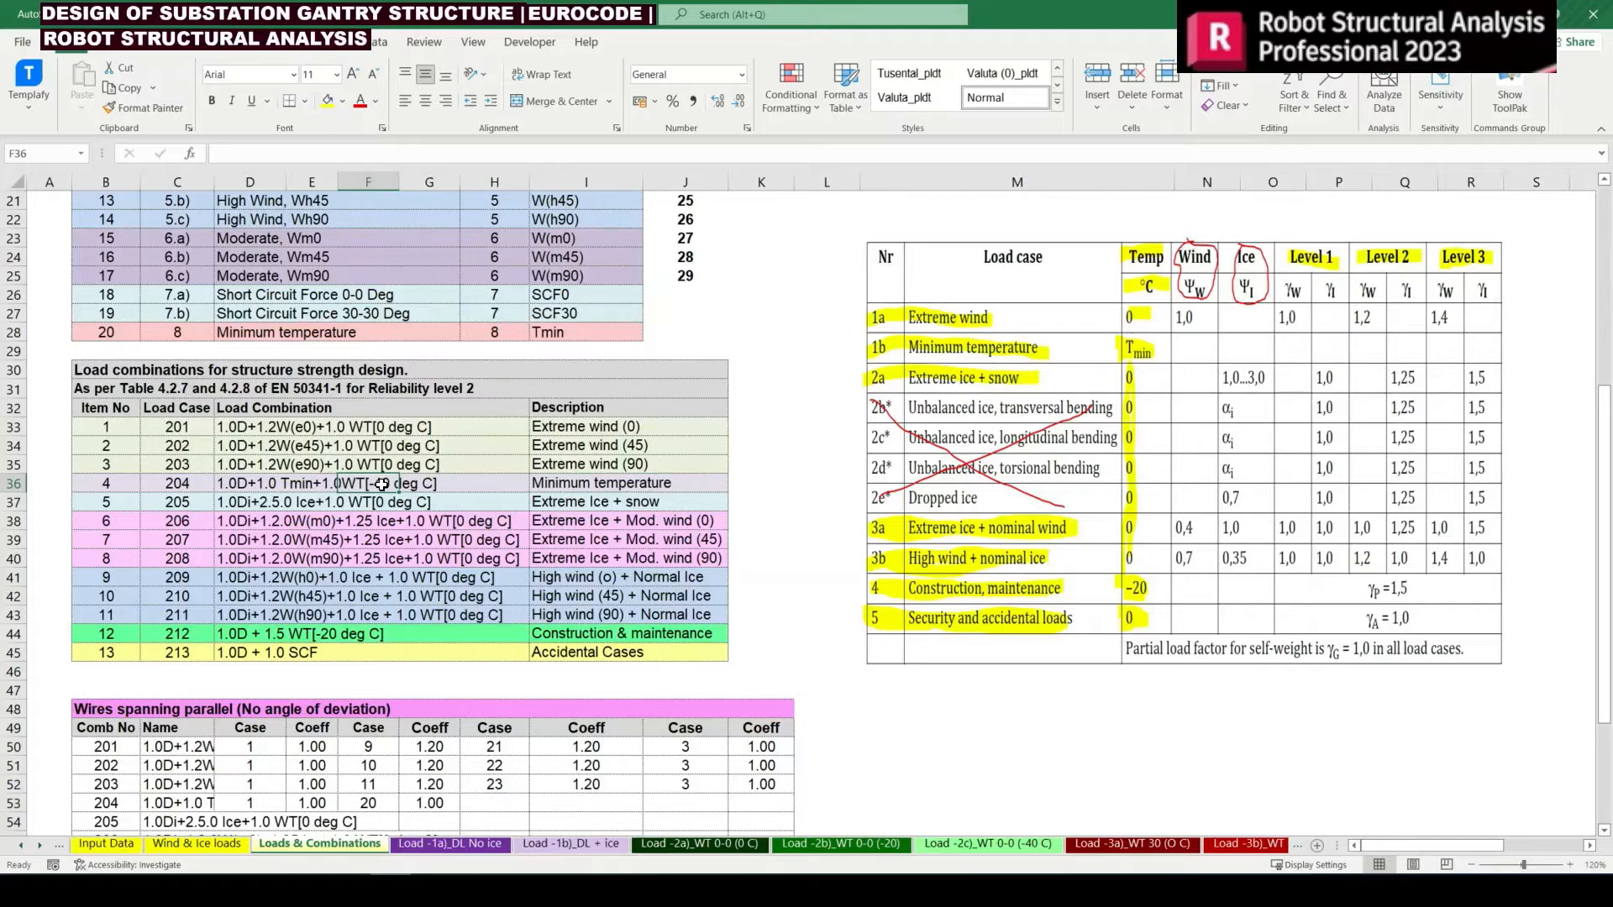
scroll(382, 486, "up", 1)
scroll(382, 486, "up", 7)
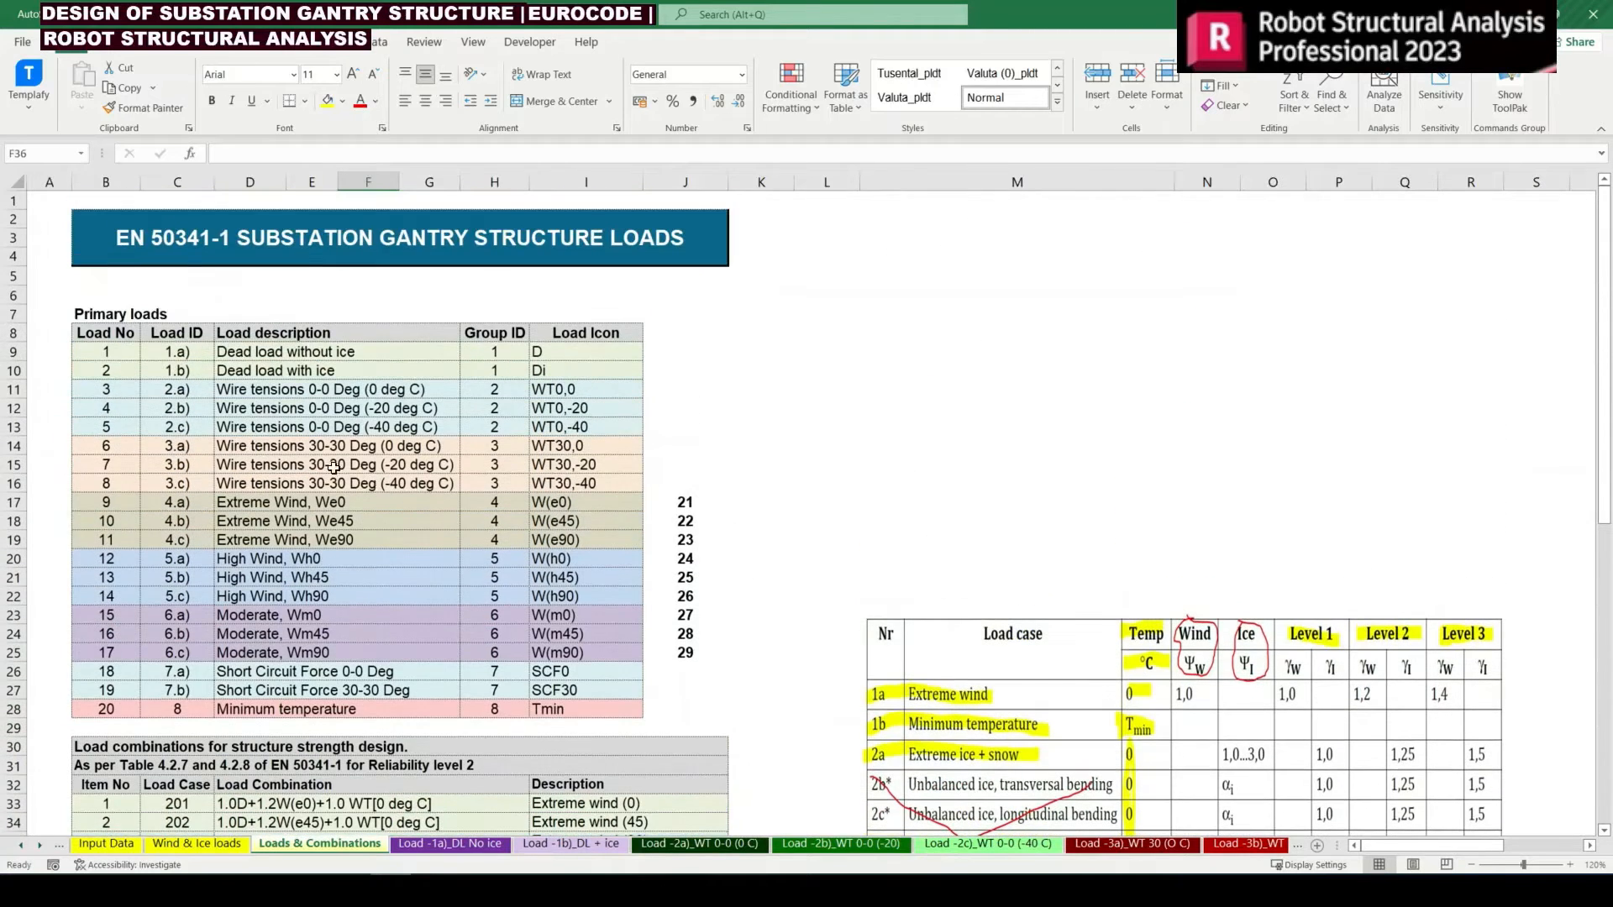
left_click_drag(231, 433, 592, 429)
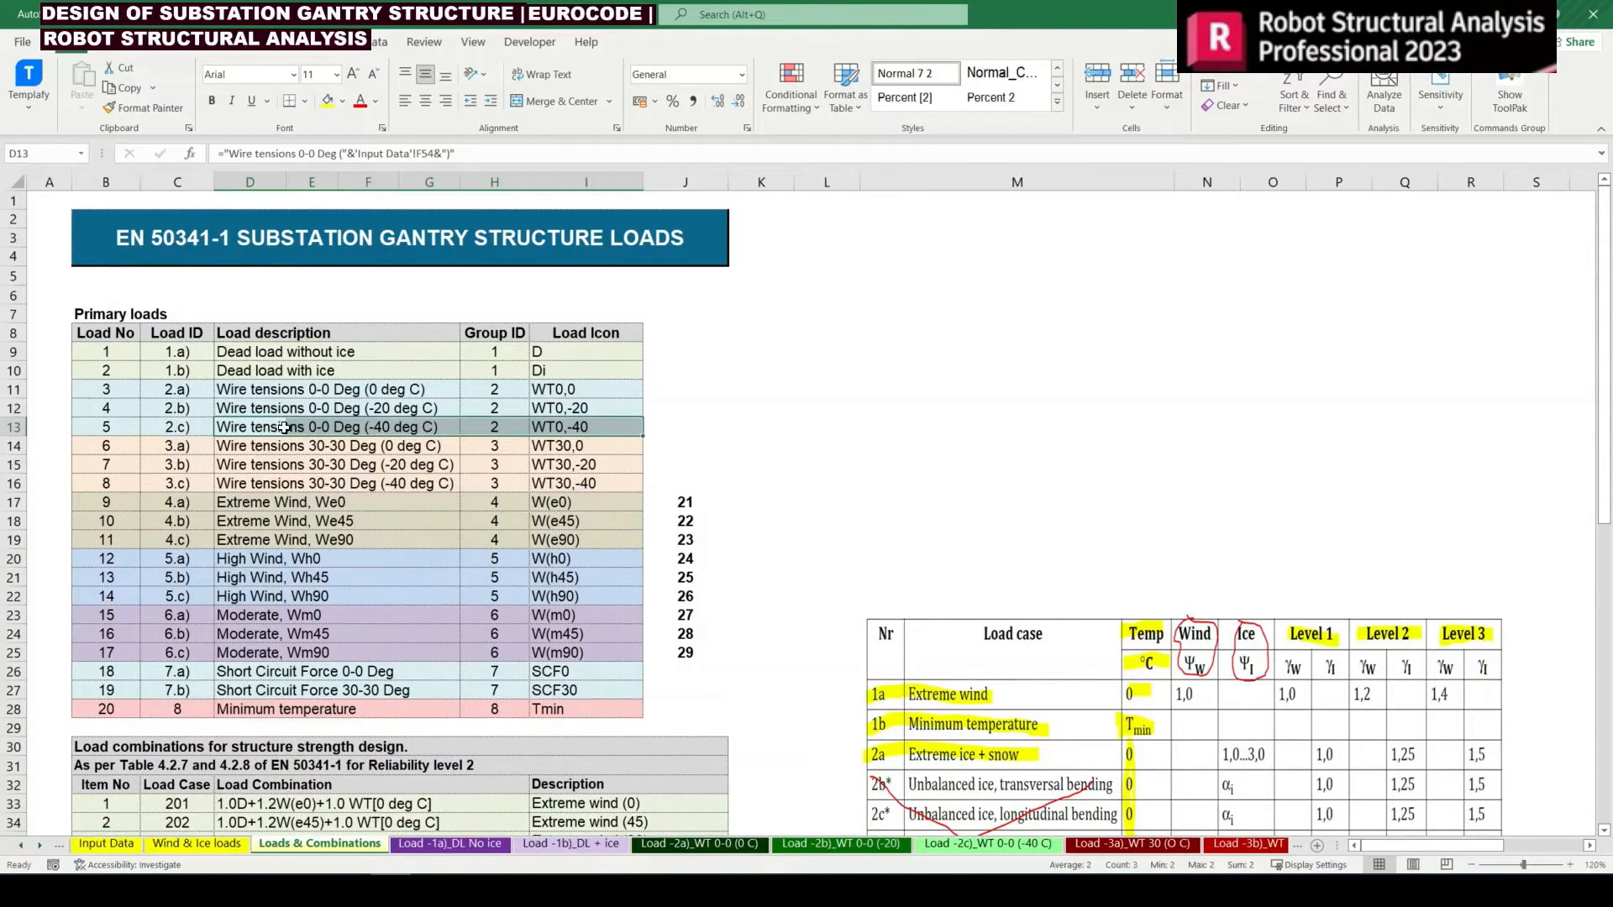
left_click_drag(92, 431, 585, 429)
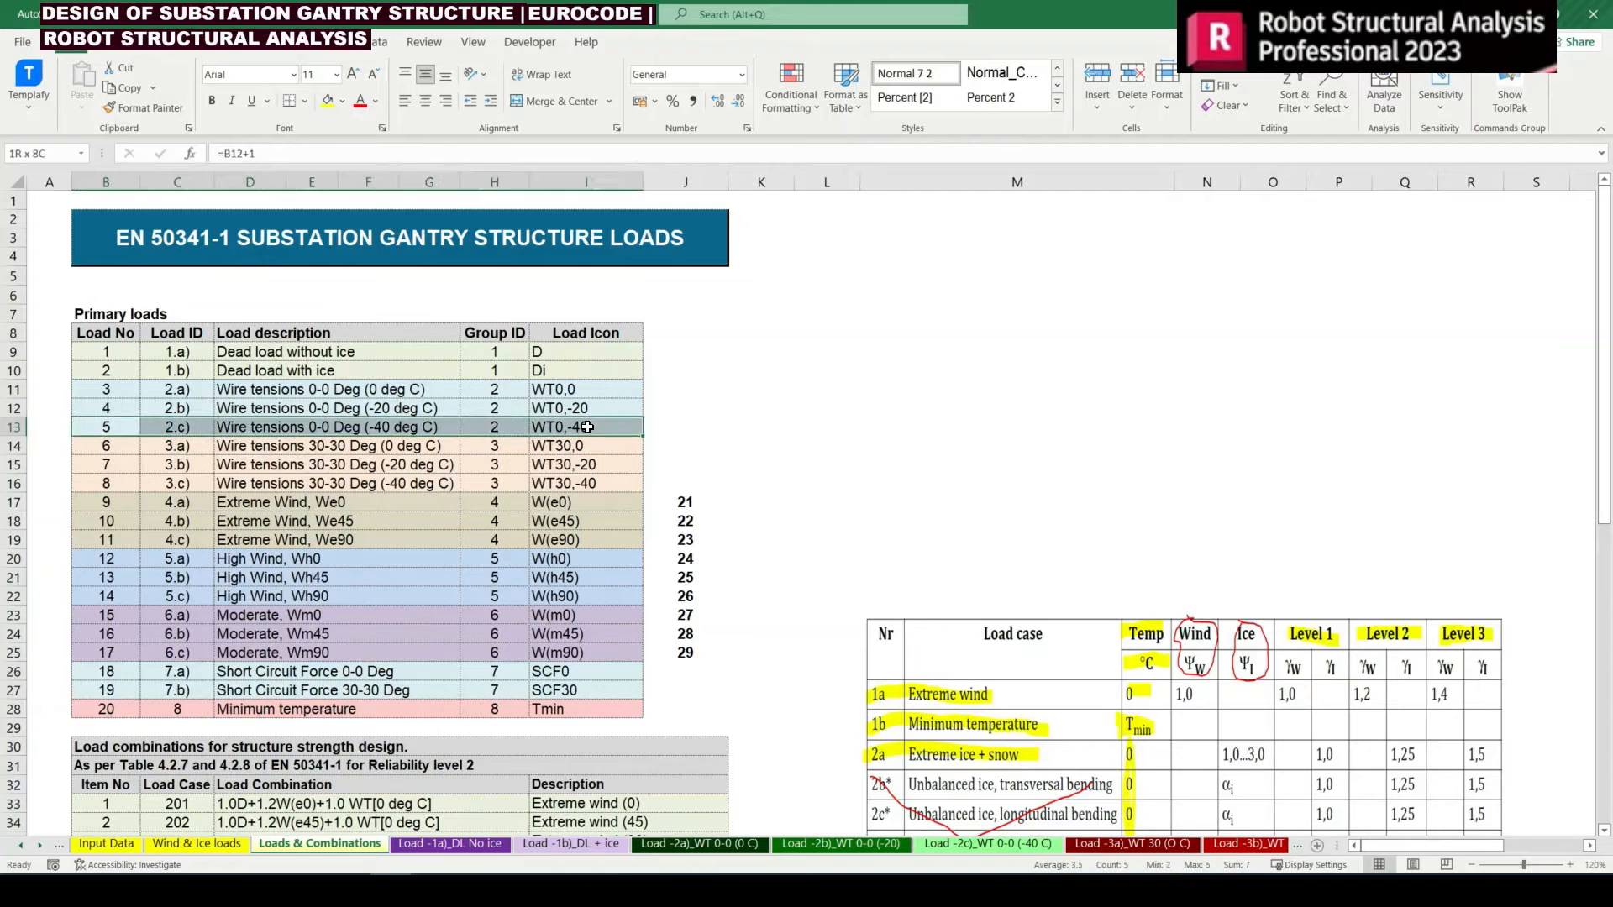
scroll(323, 501, "down", 8)
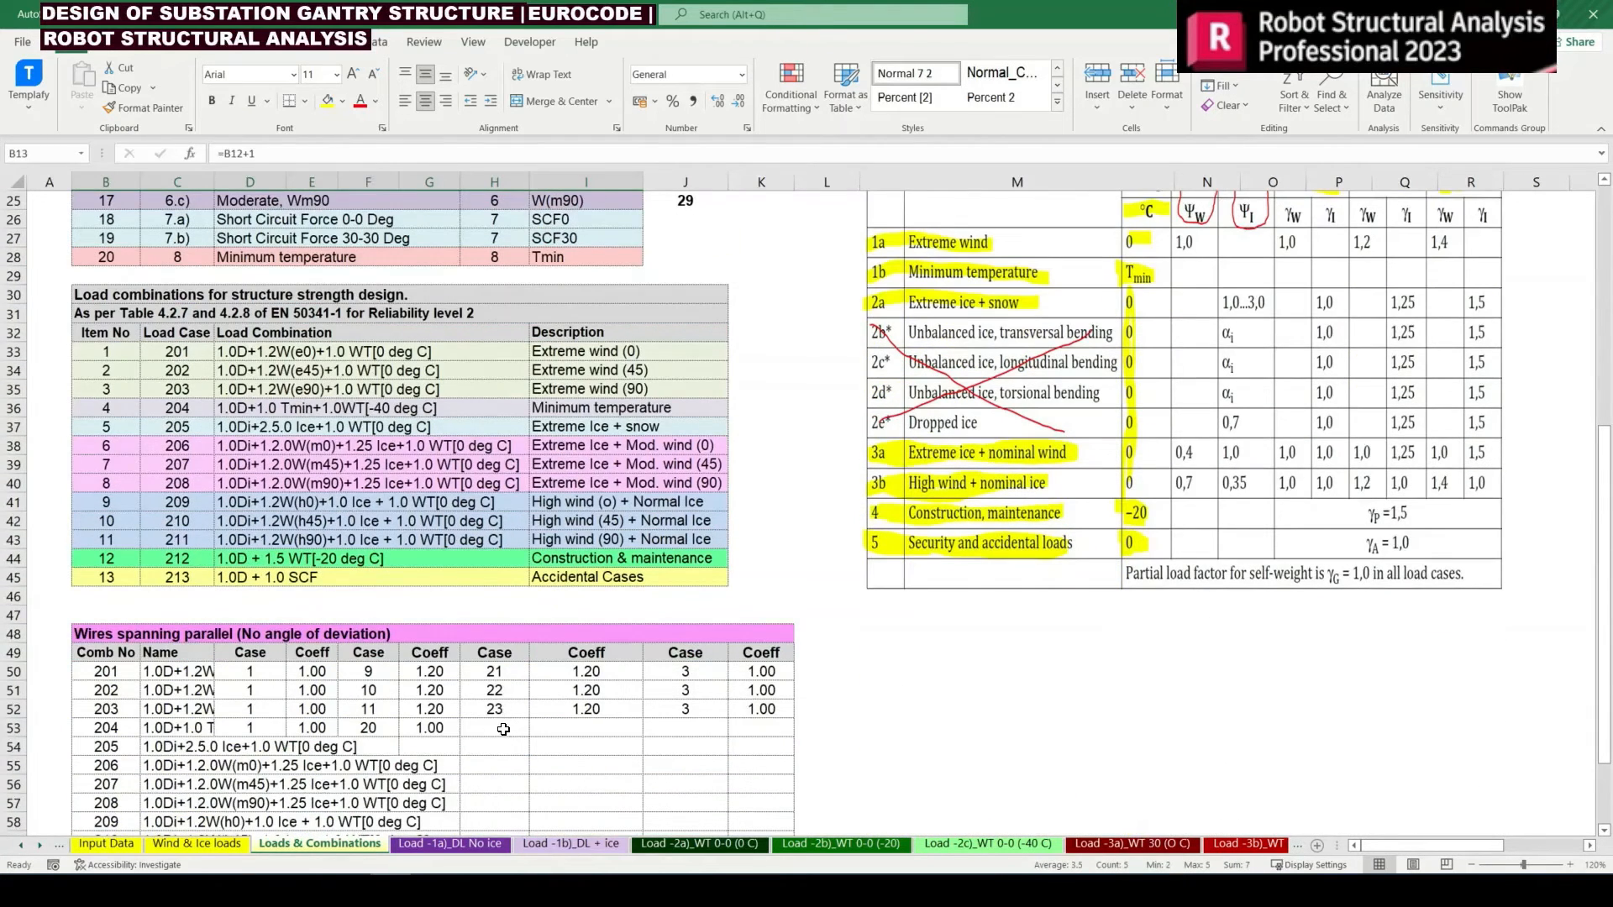
Copy the wire tension case and coefficient of combination 203 from J52:K52 into H53:I53 for combination 204
left_click(502, 729)
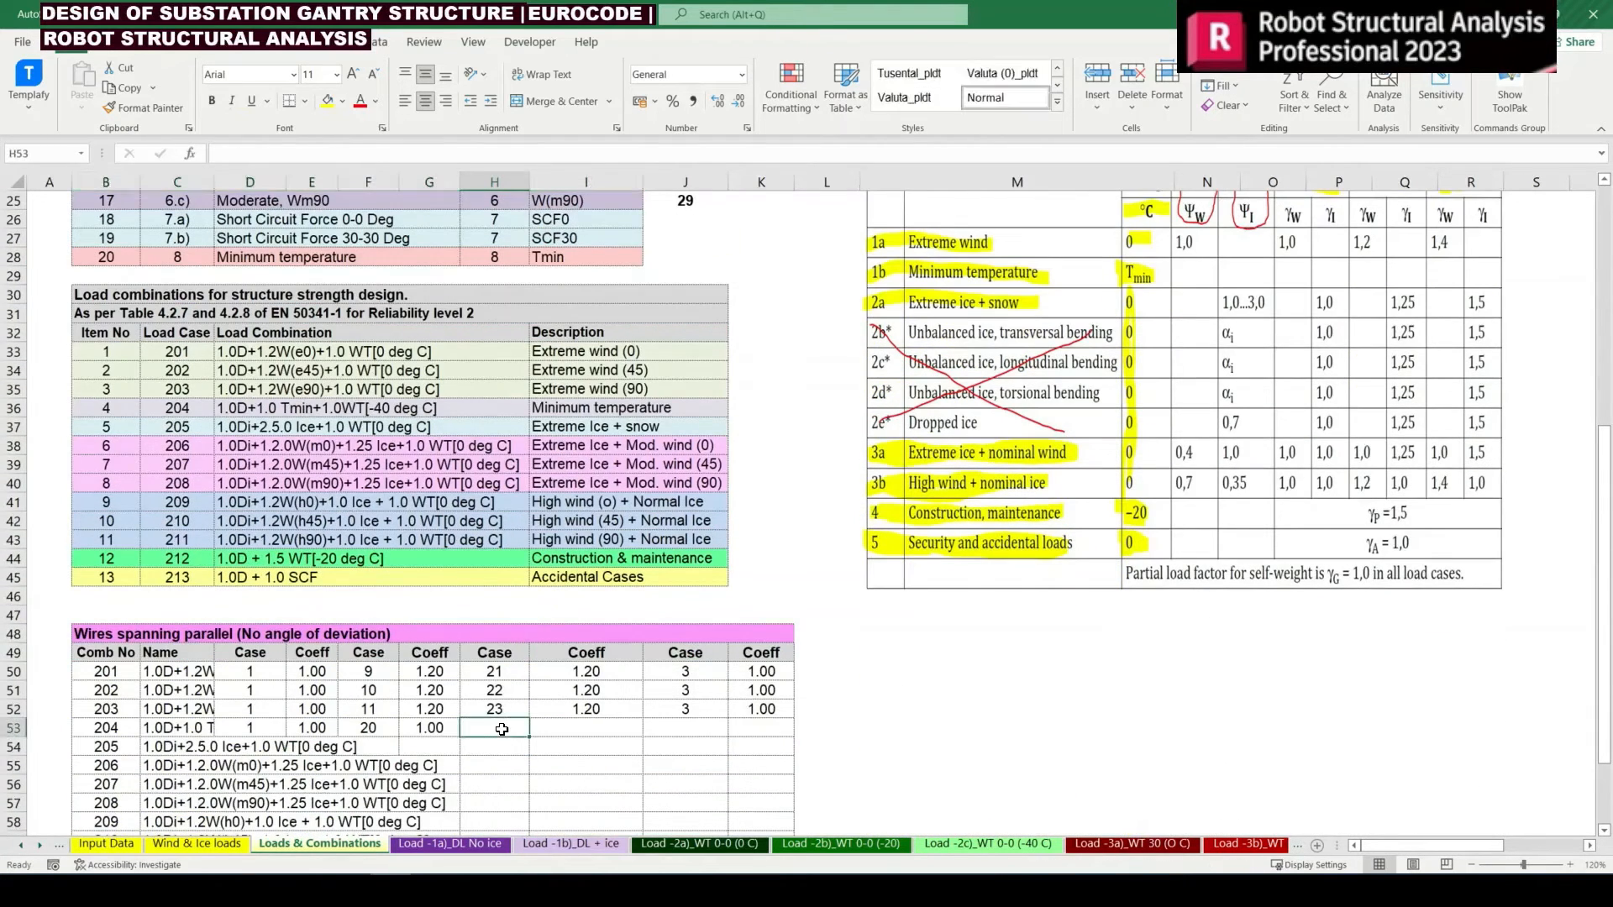
left_click(704, 707)
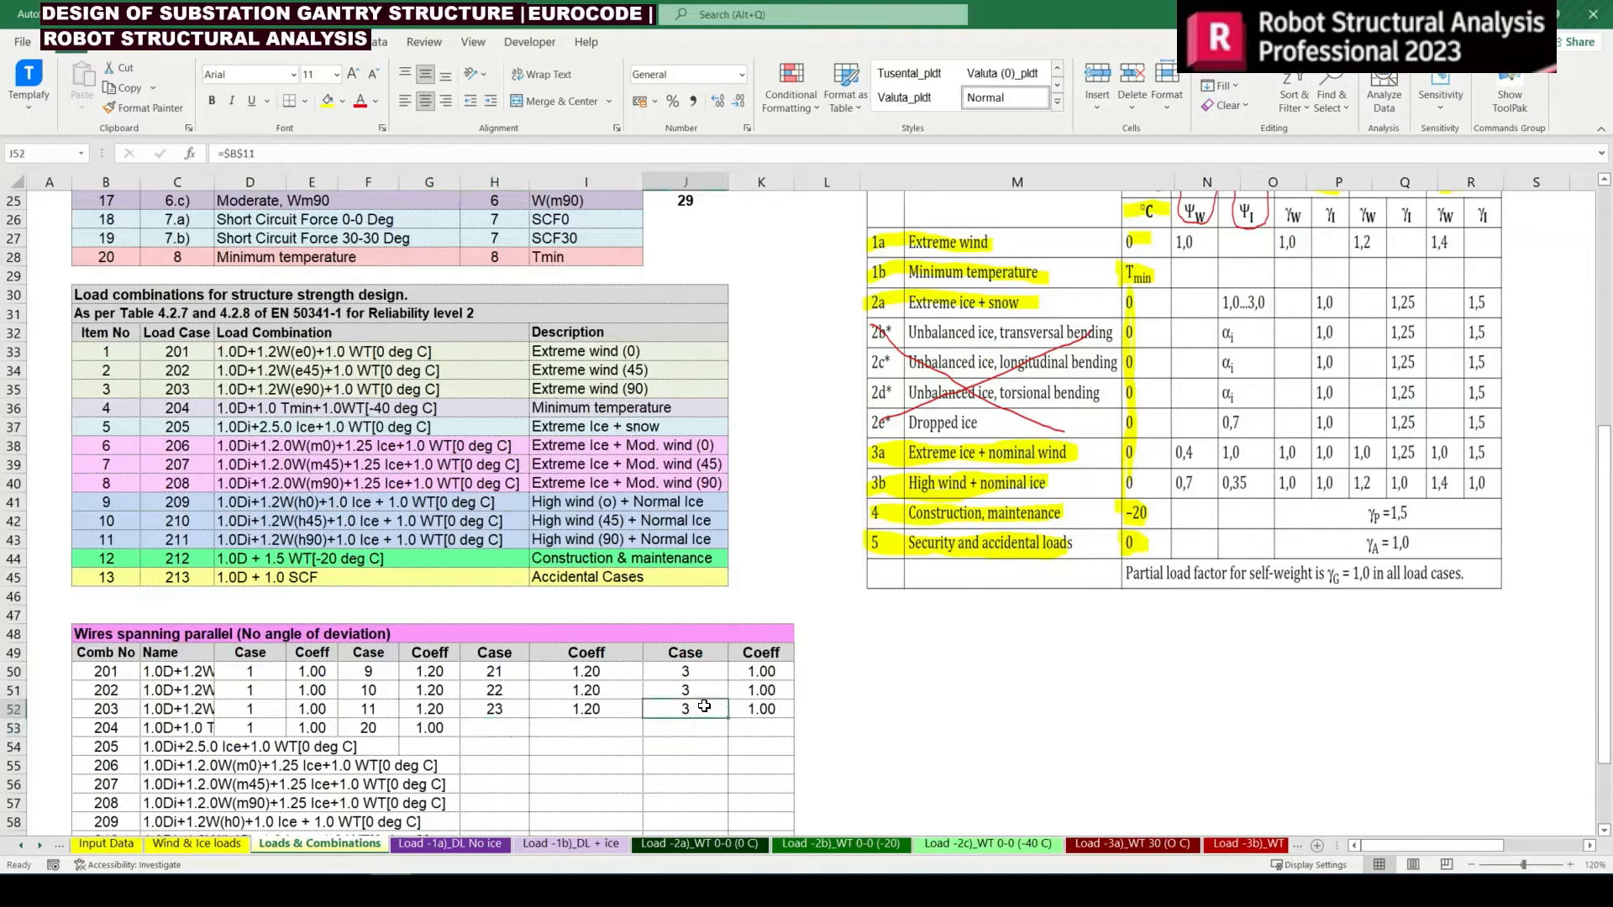
key("shift+Right")
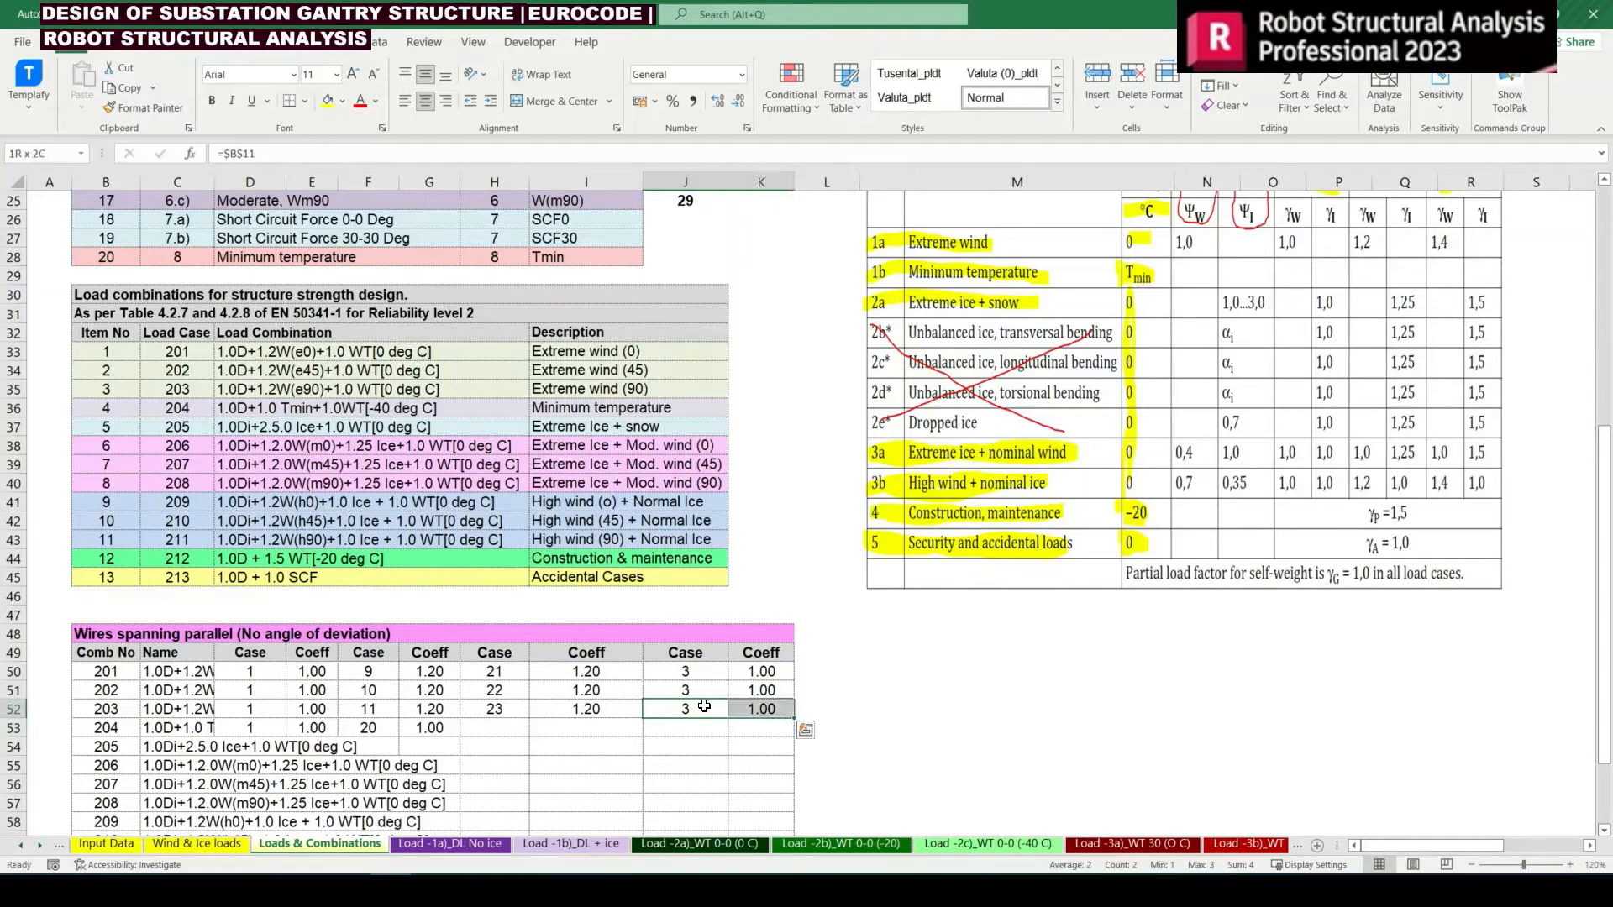
key("ctrl+c")
key("Down")
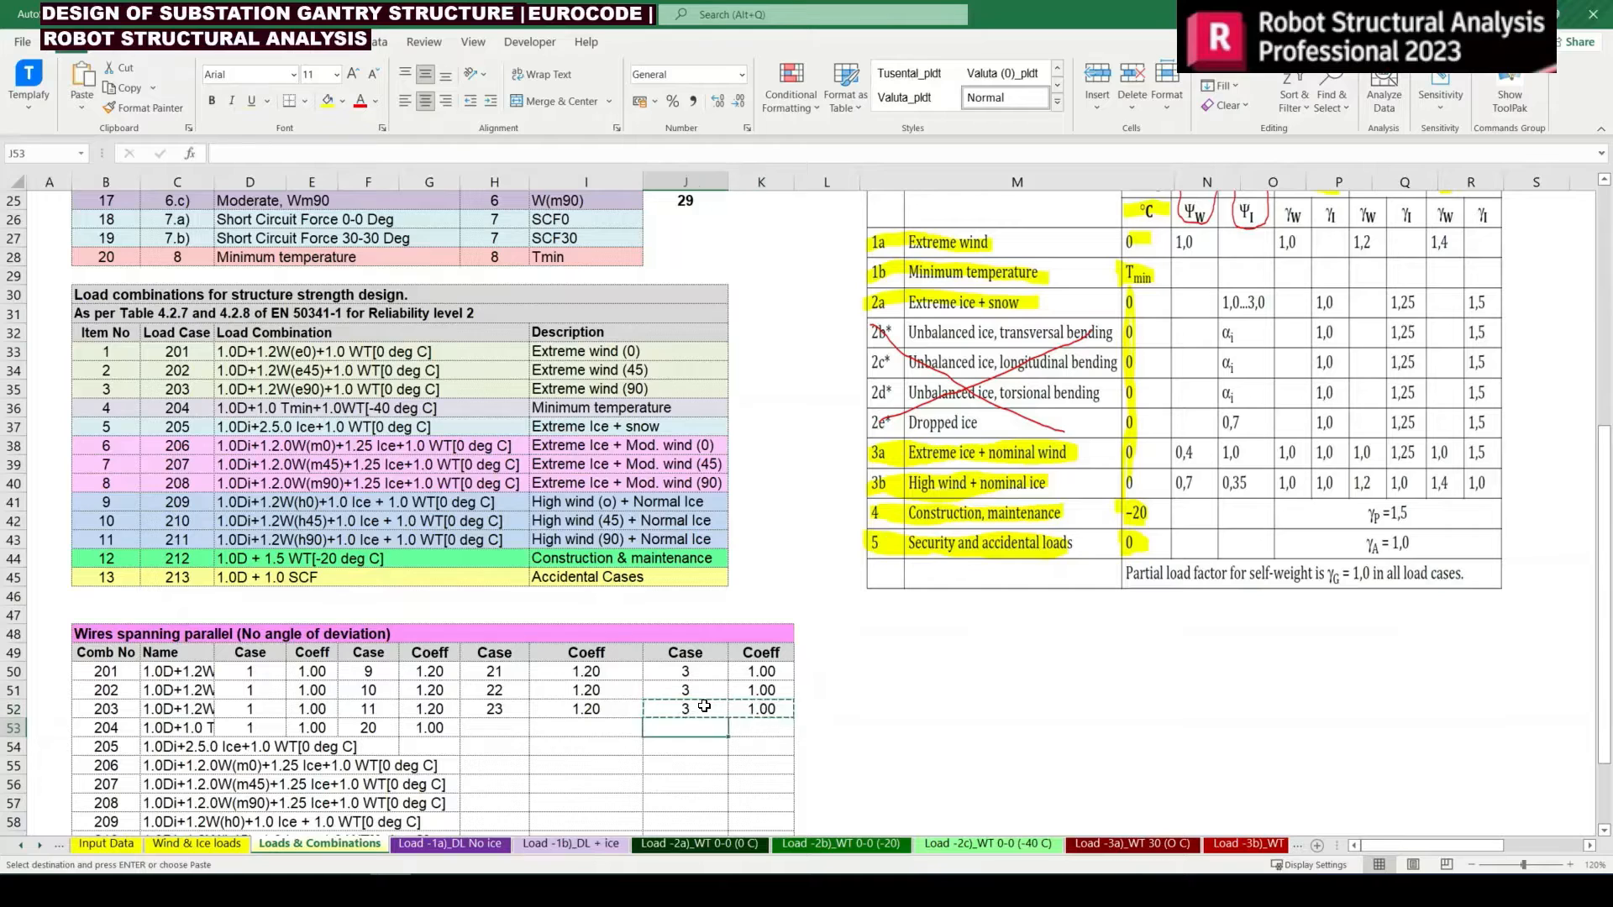
key("Left")
key("Left")
key("ctrl+v")
Change the case reference in H53 to =$B$13, the 0-0 Deg wire tension load at -40 deg C
key("F2")
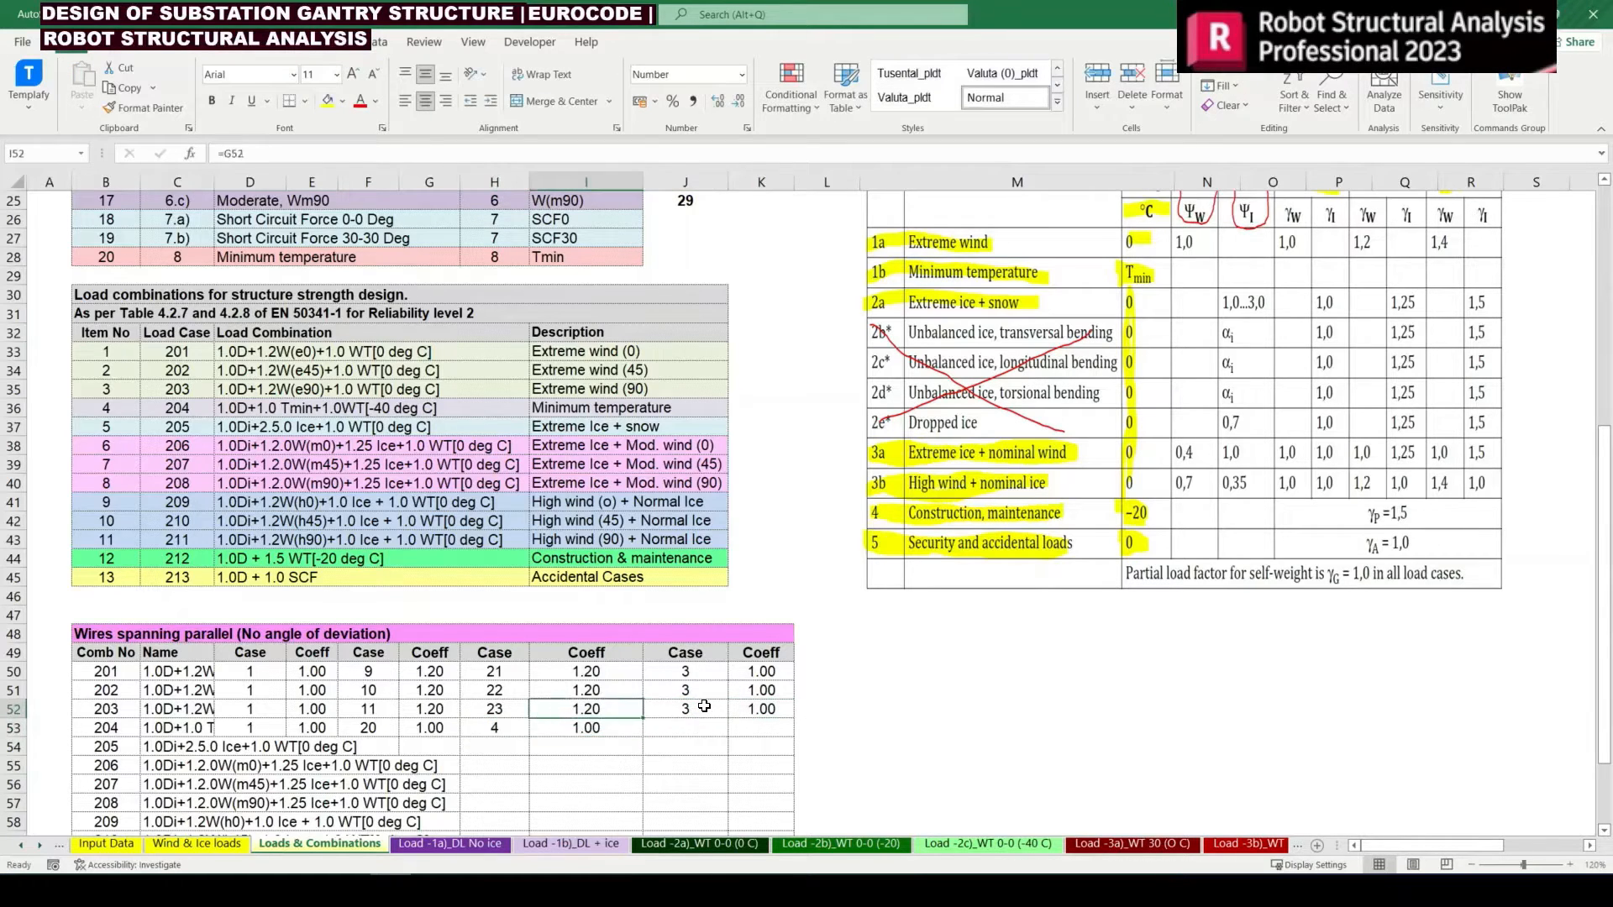
key("BackSpace")
type("23")
key("Return")
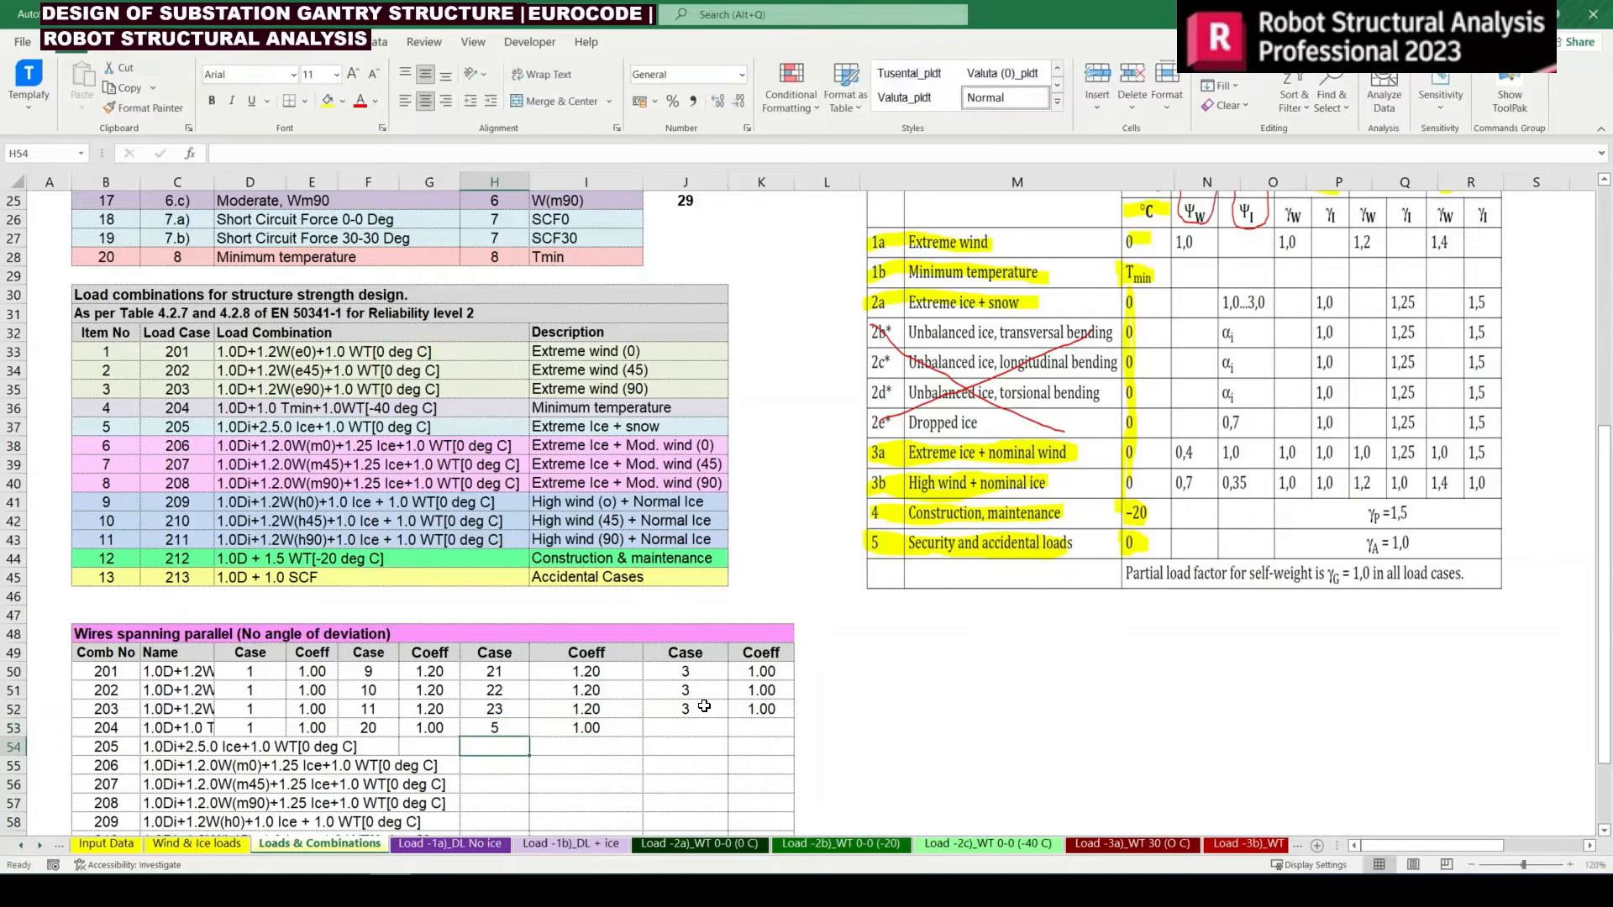
Check the cases and coefficients entered for combination 204 in row 53 against its definition in row 36
key("Up")
key("Right")
key("Left")
key("Right")
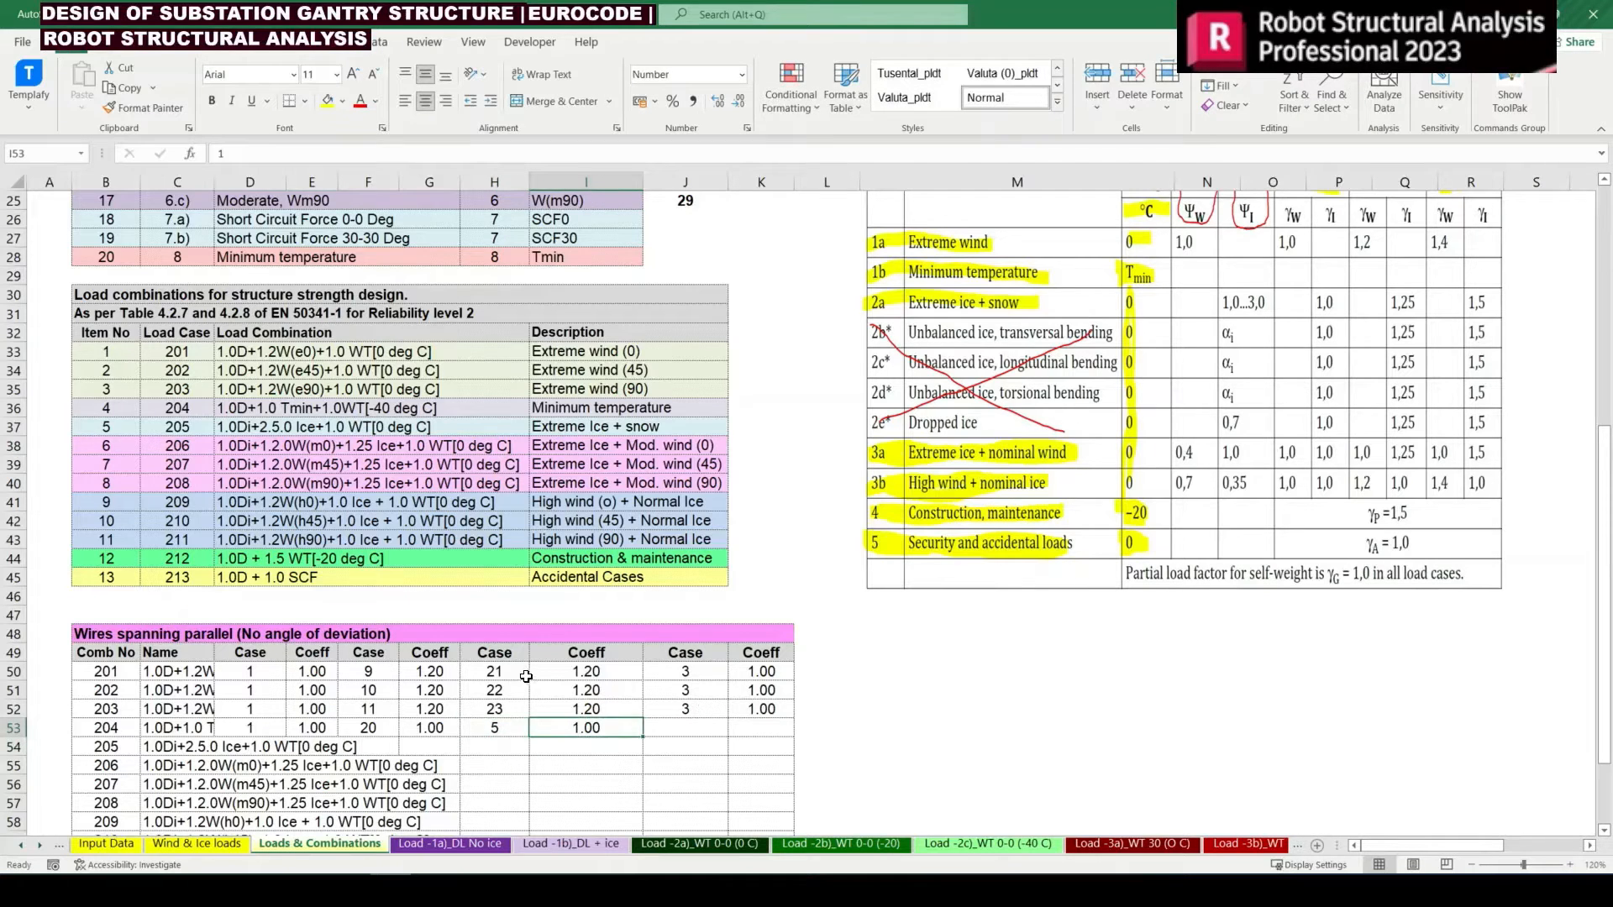
left_click_drag(252, 409, 455, 412)
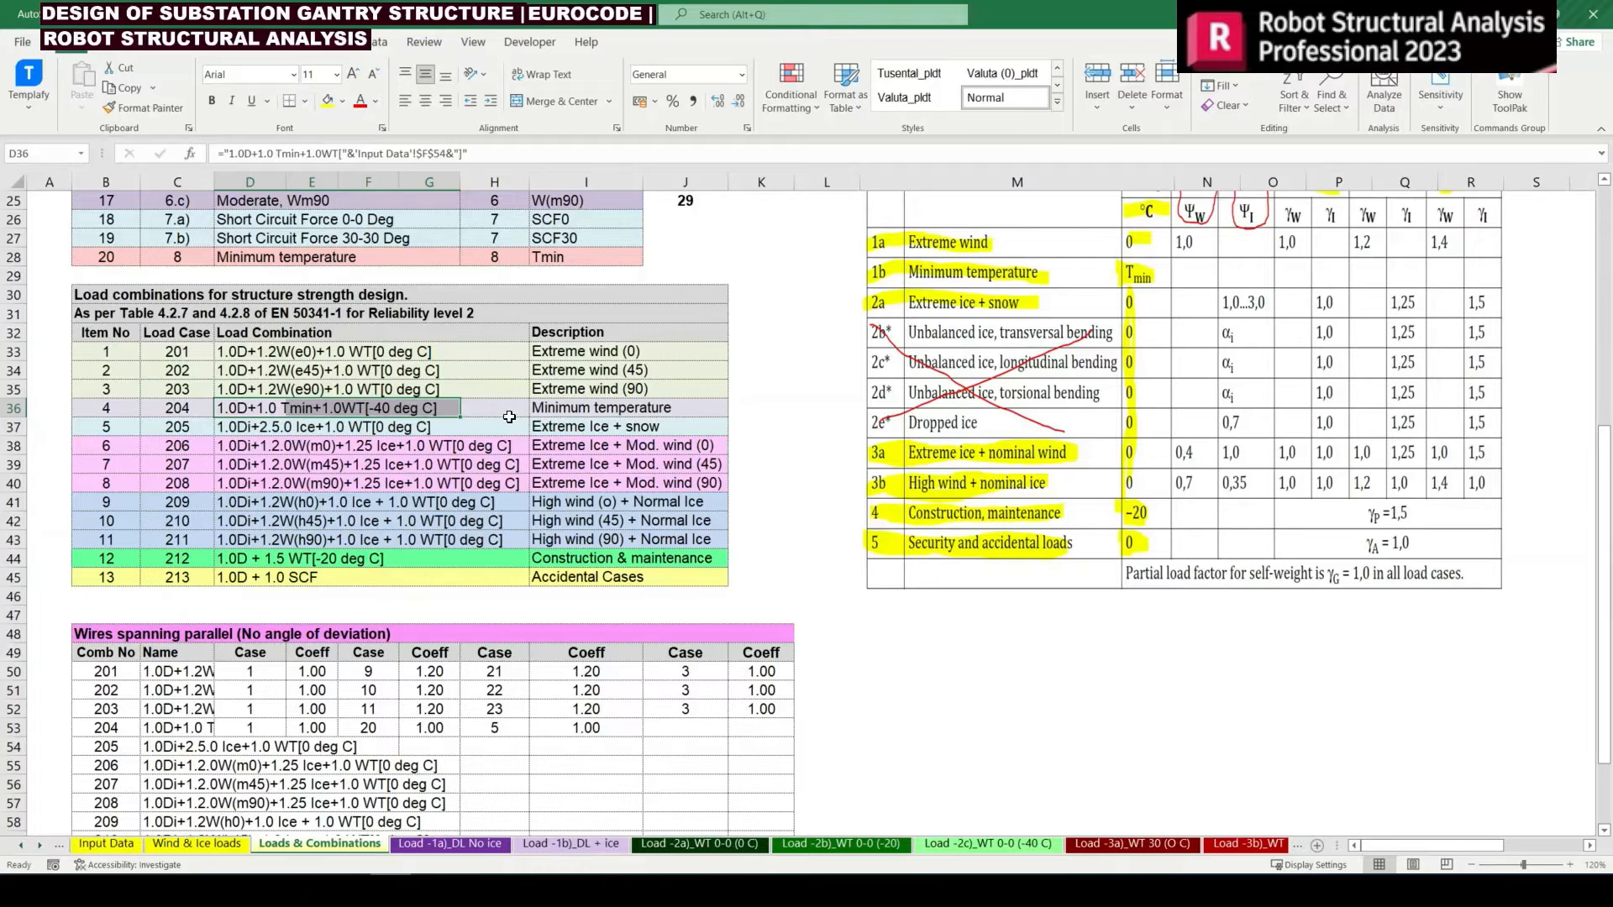
left_click(412, 713)
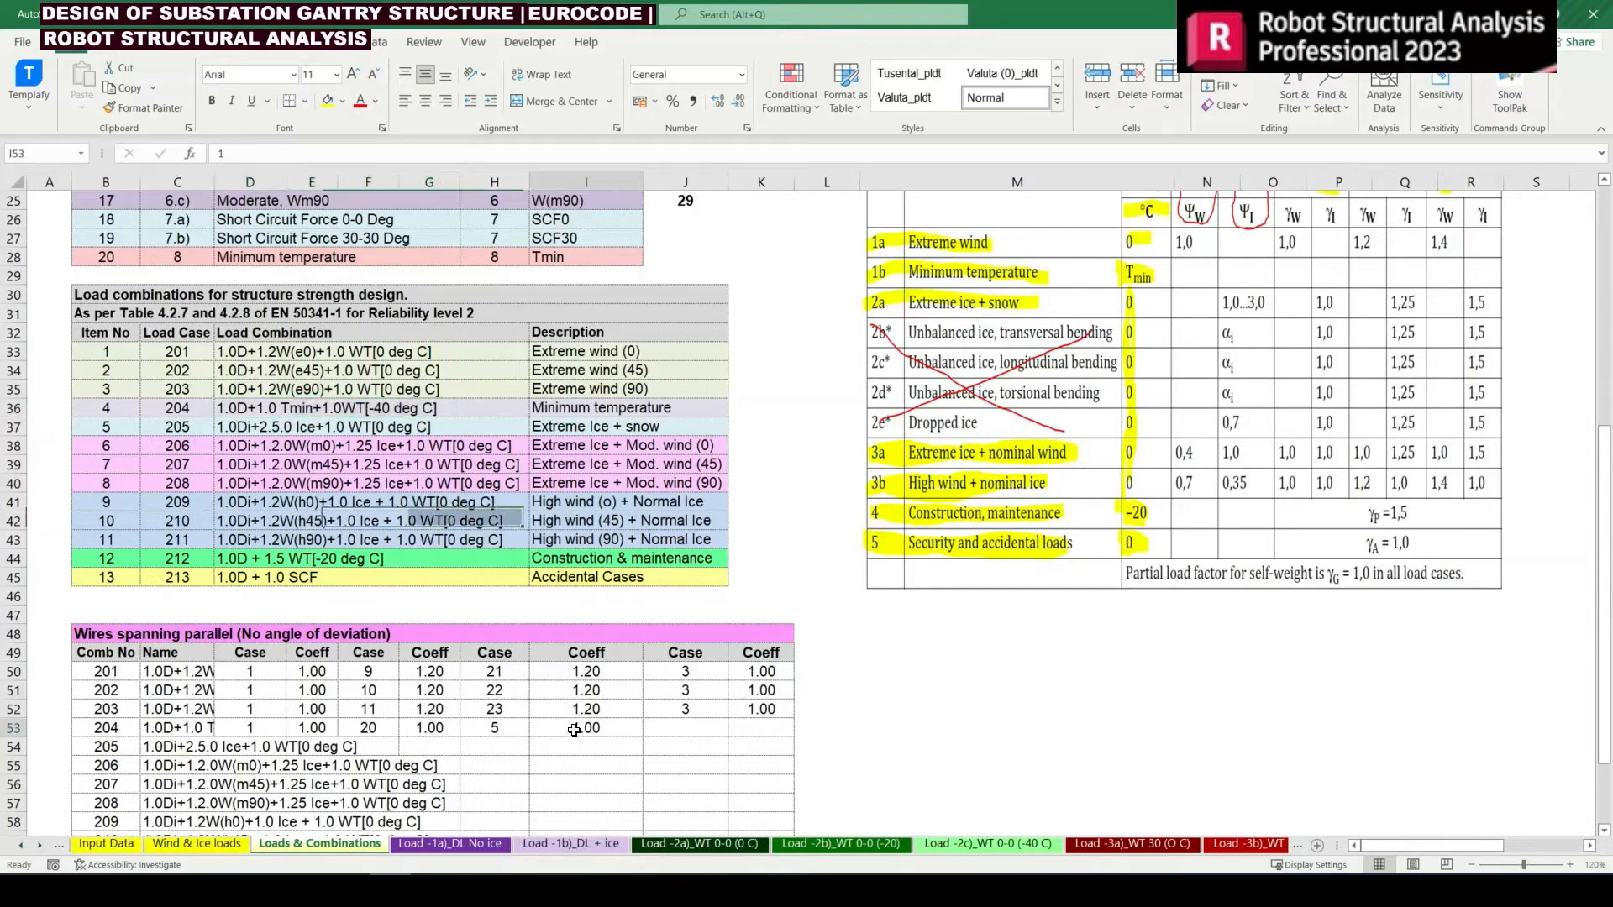
left_click(346, 728)
Check the definition of combination 205 and enter =B10, dead load with ice, in D54 as its first case
left_click(184, 749)
scroll(298, 761, "down", 1)
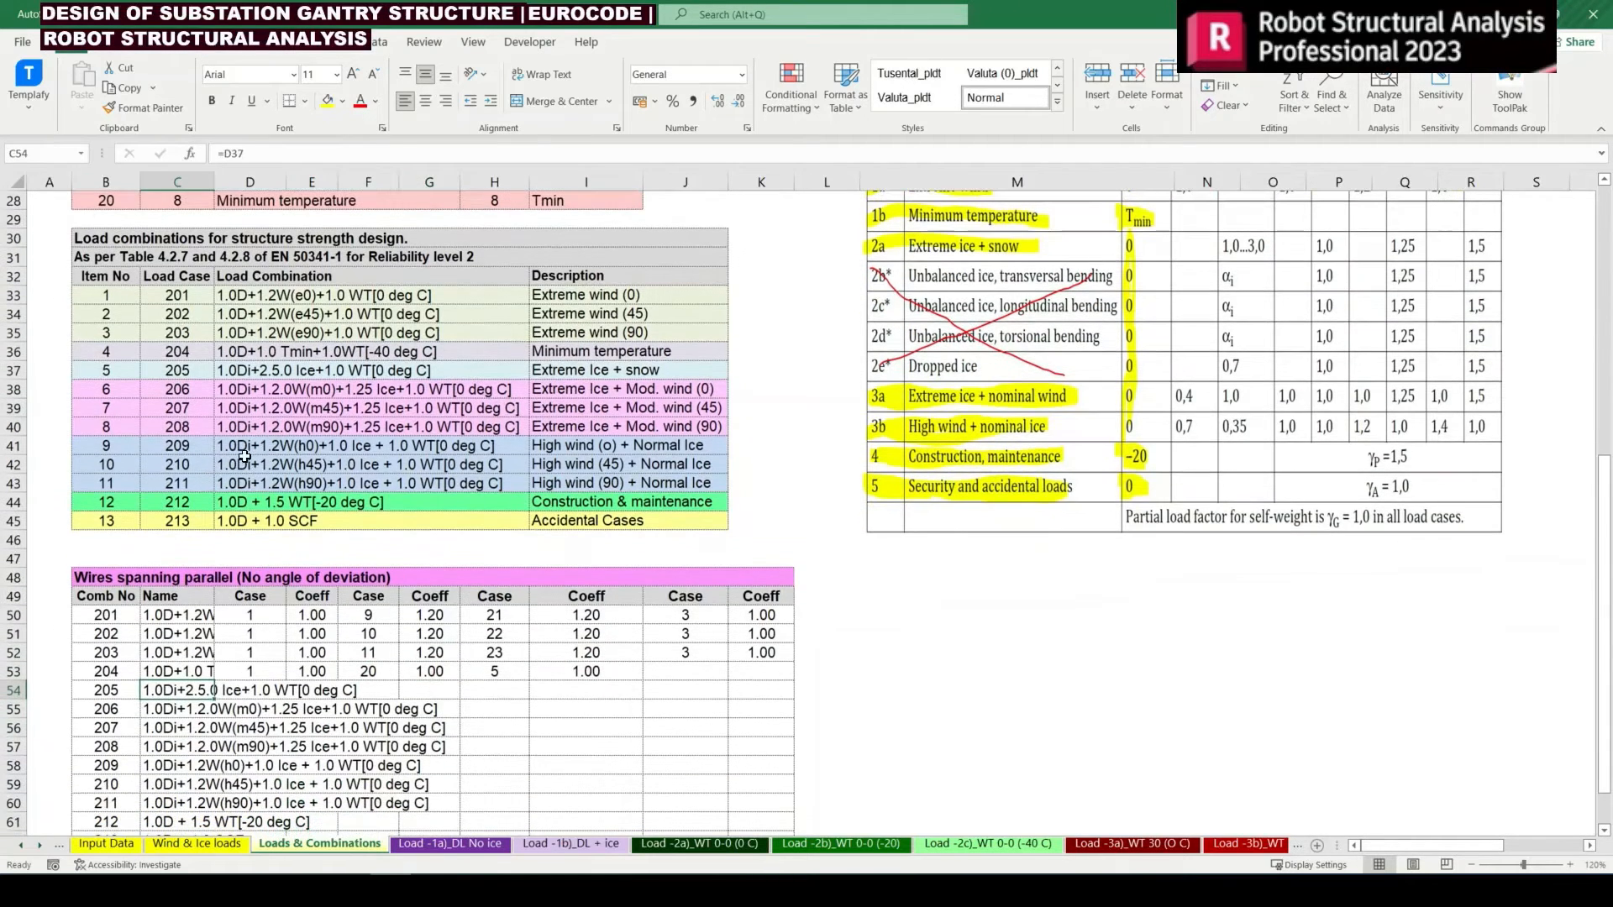
left_click(580, 371)
left_click_drag(497, 375, 307, 372)
left_click(264, 691)
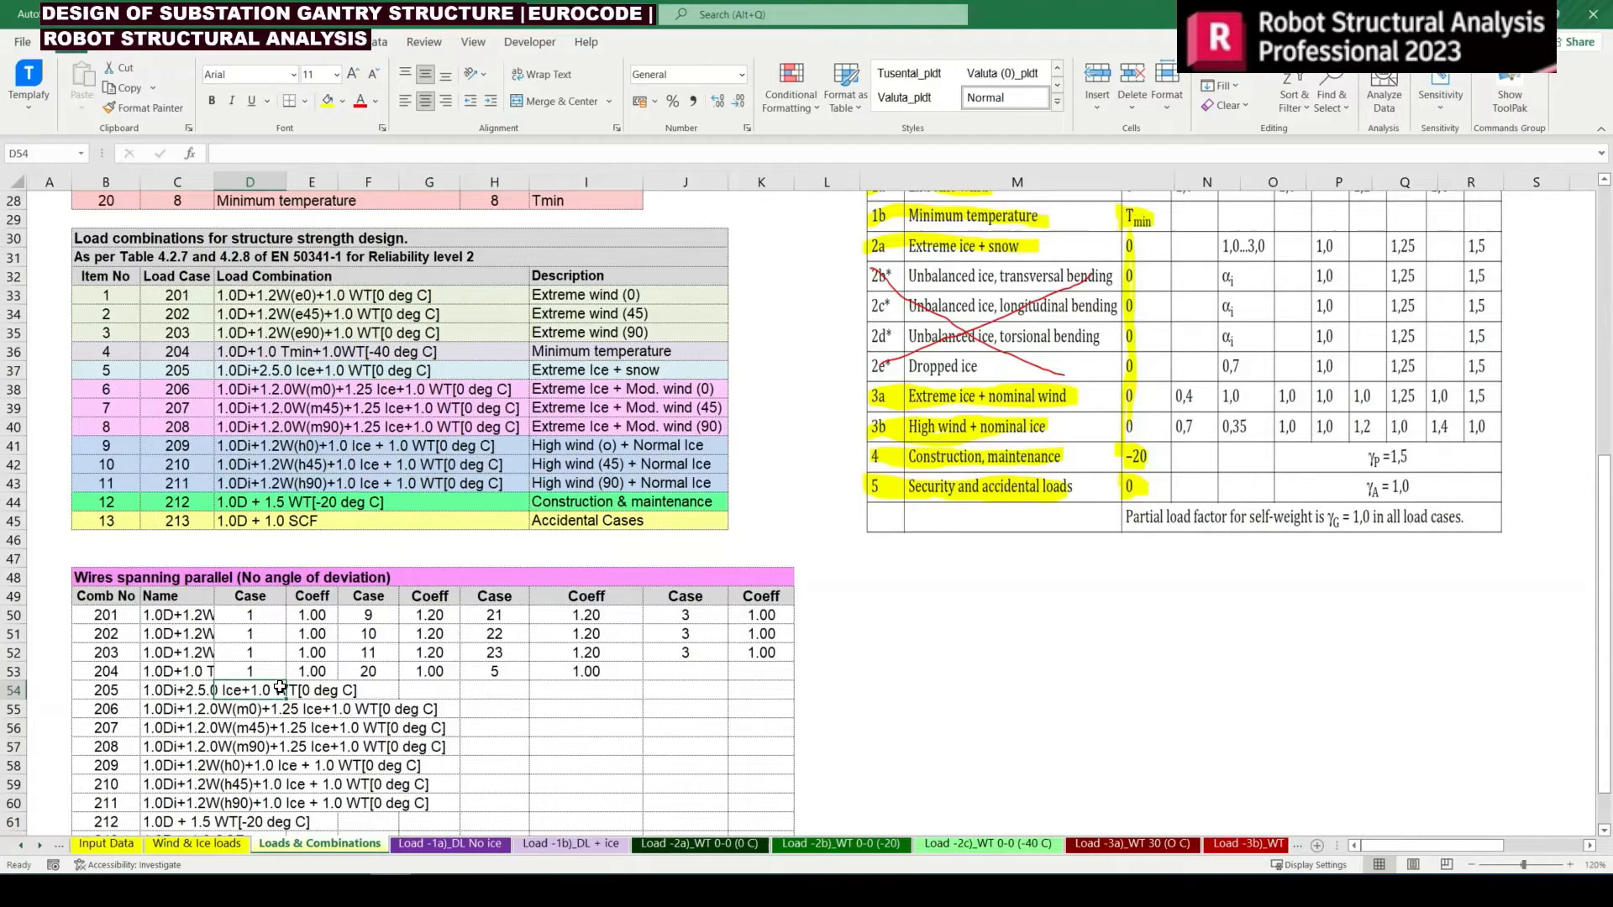
type("=")
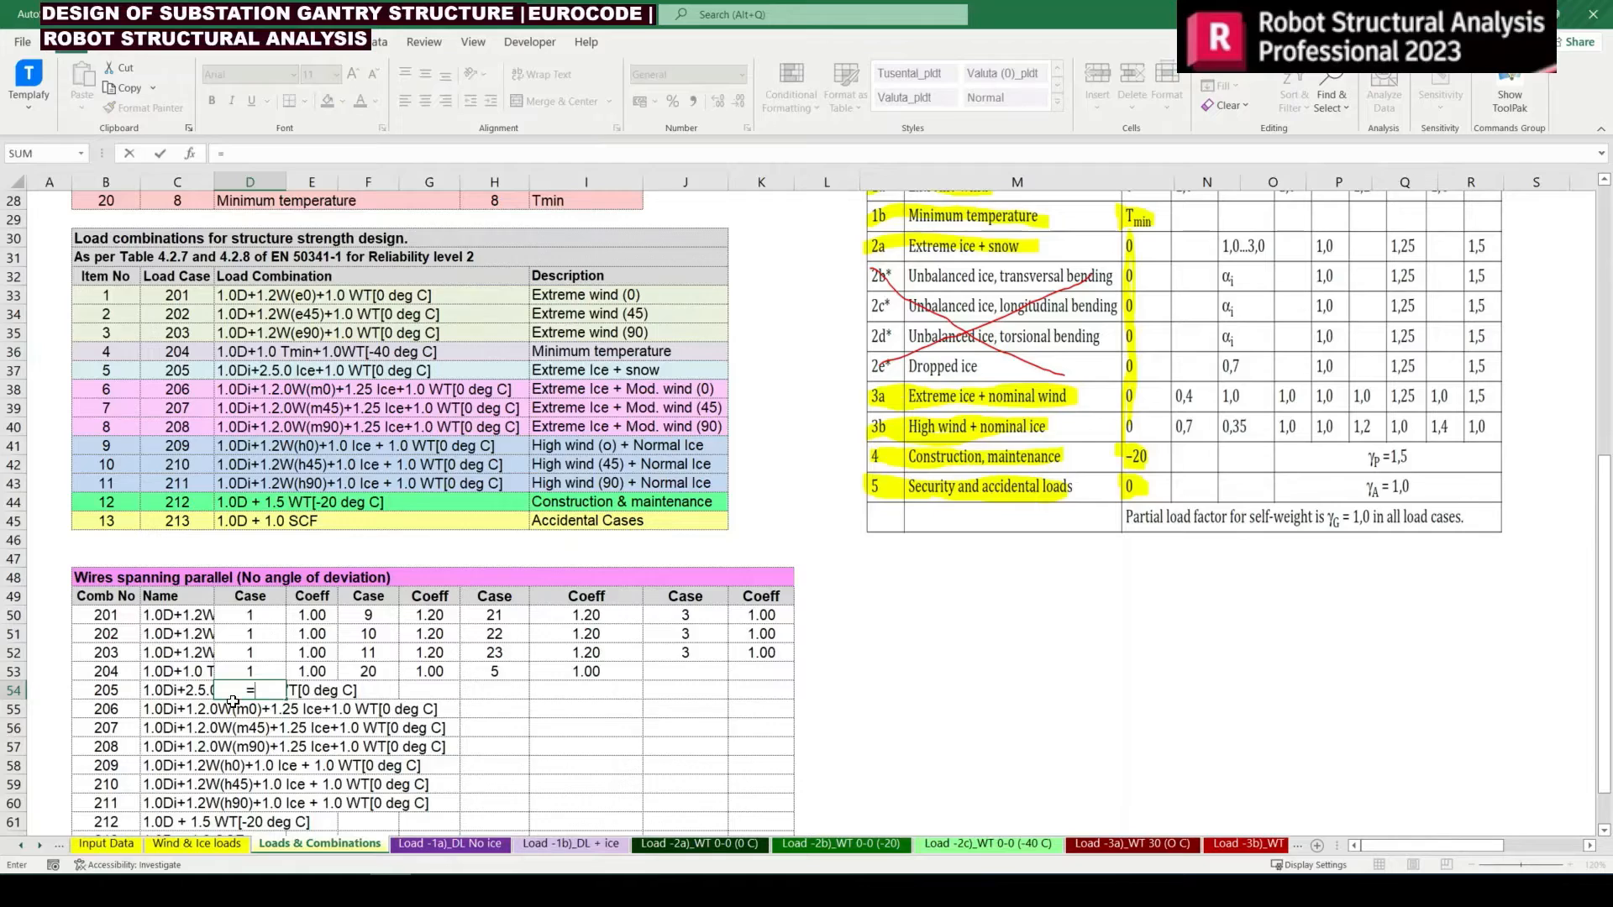
scroll(233, 701, "up", 8)
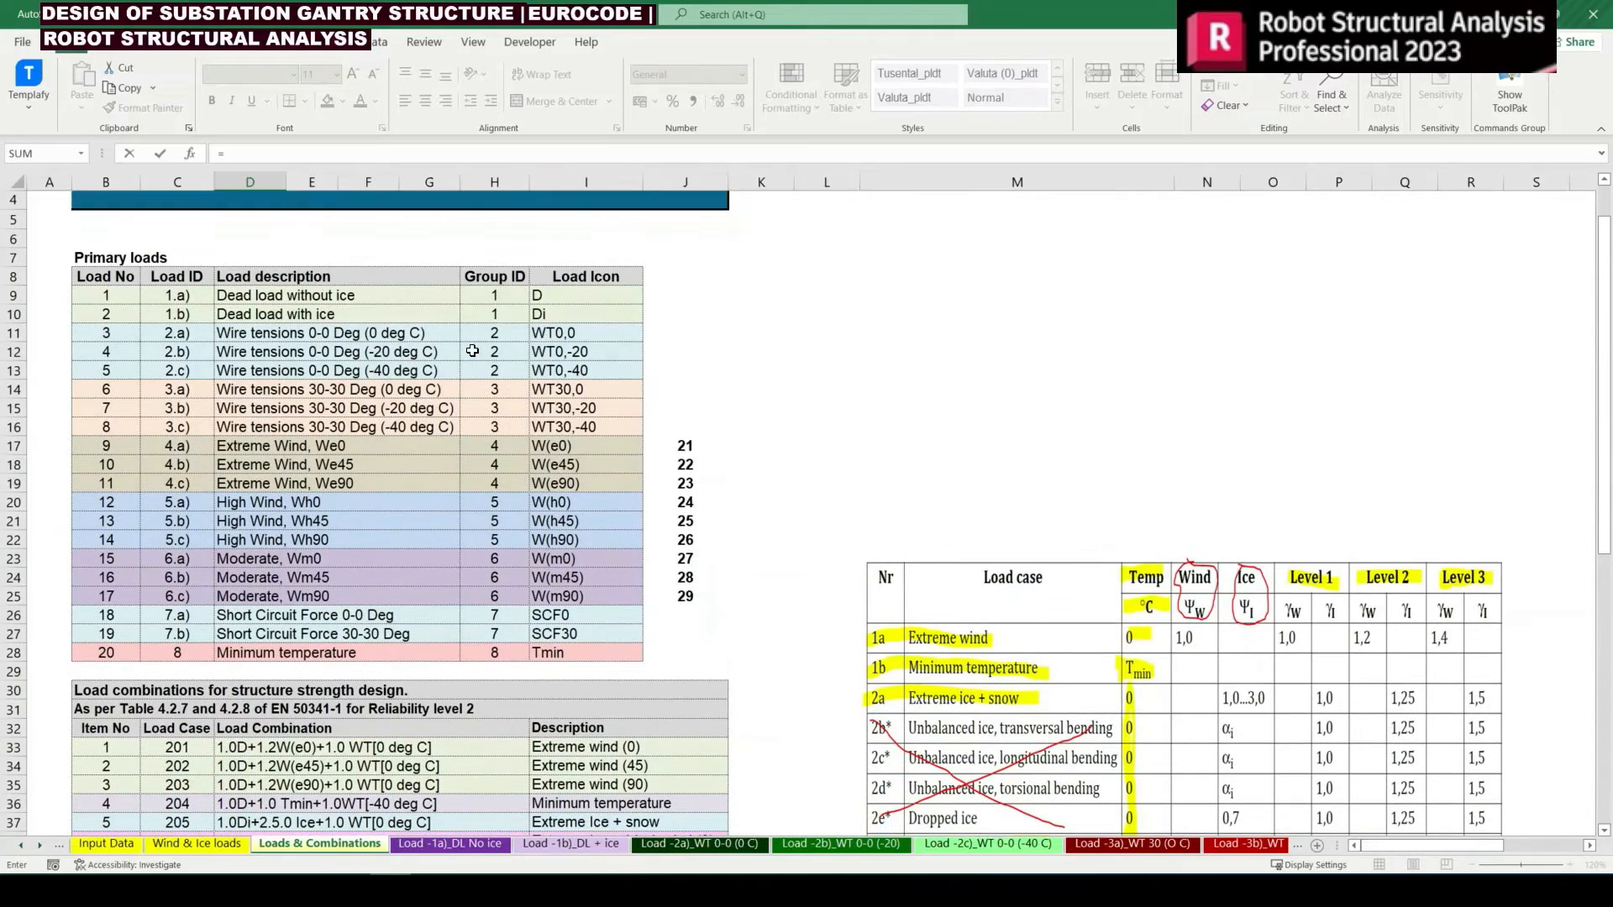
left_click(109, 316)
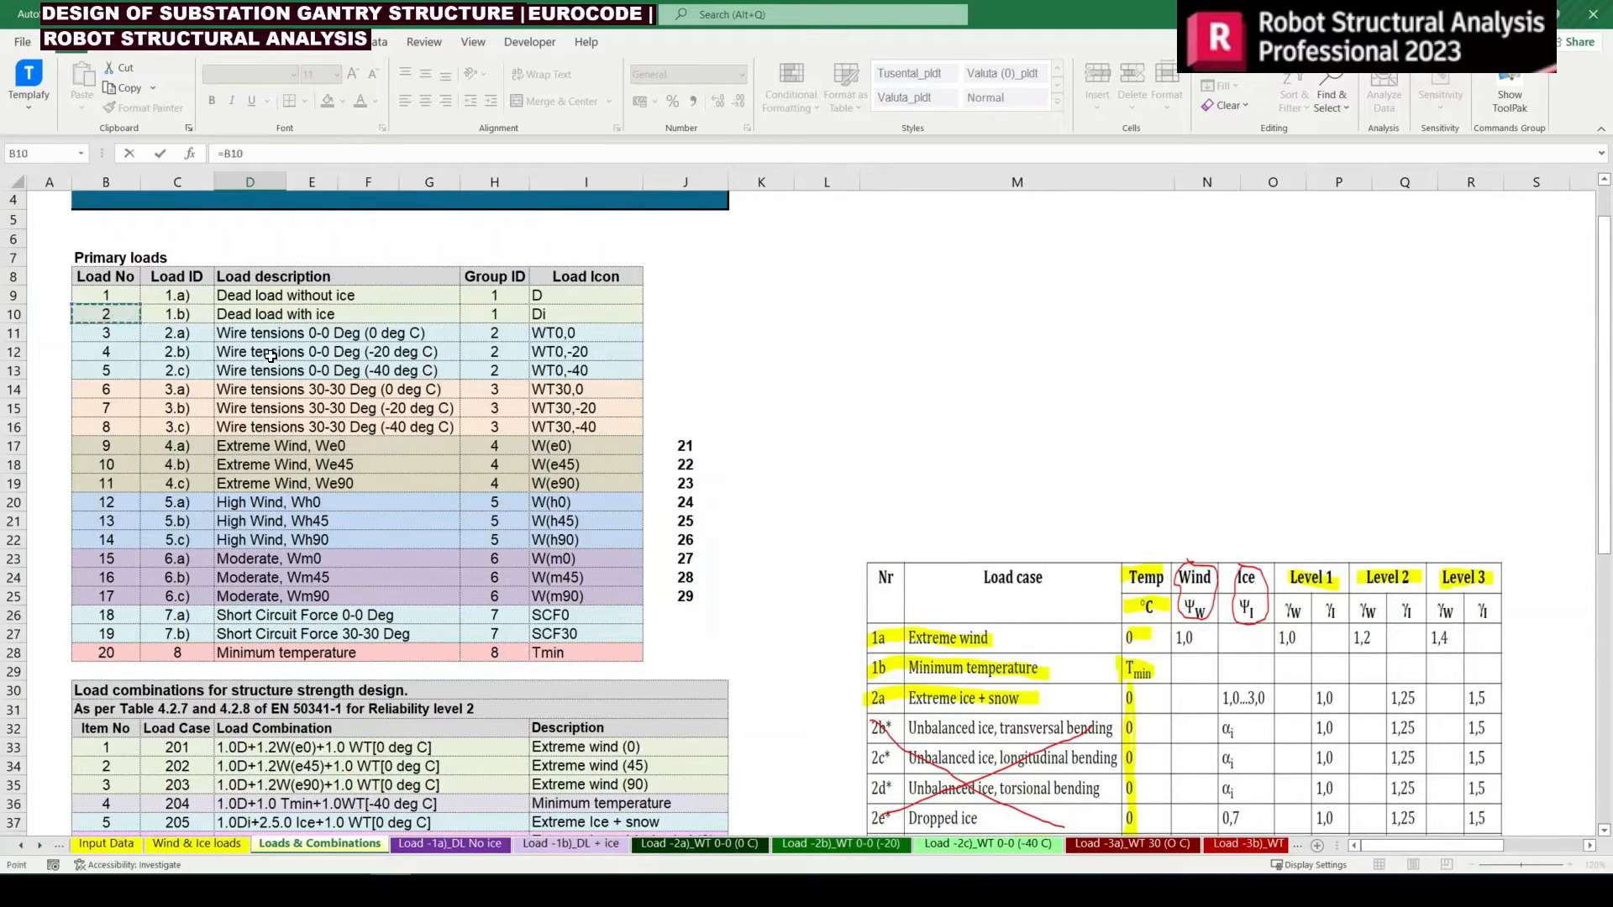
key("Return")
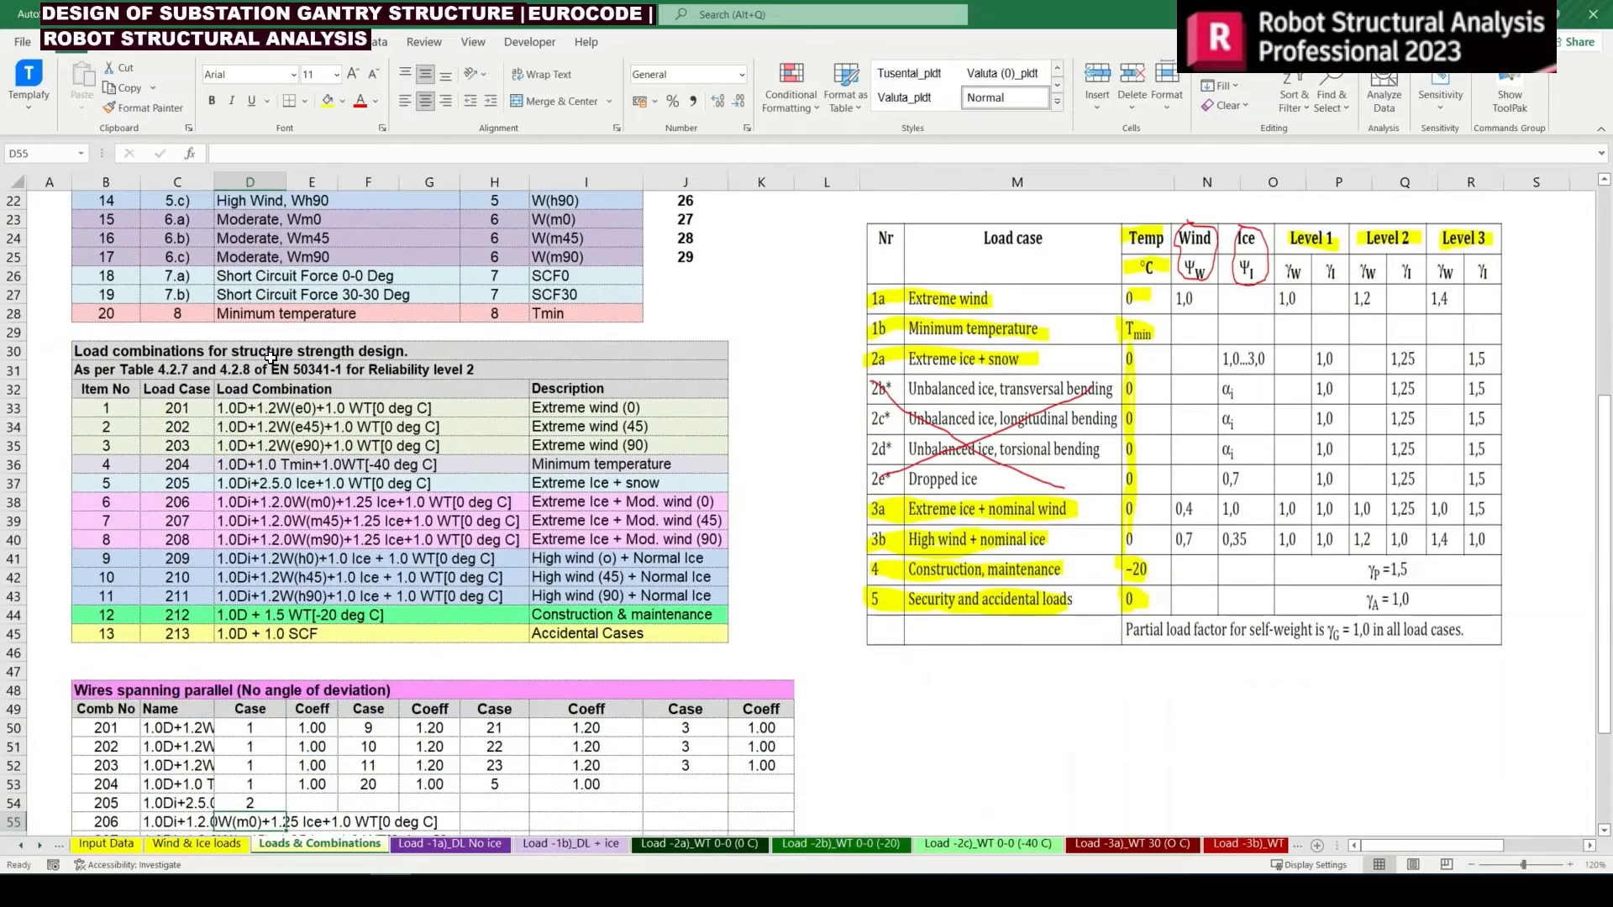
Make the reference in D54 absolute as =$B$10
scroll(478, 580, "down", 1)
key("Up")
key("F2")
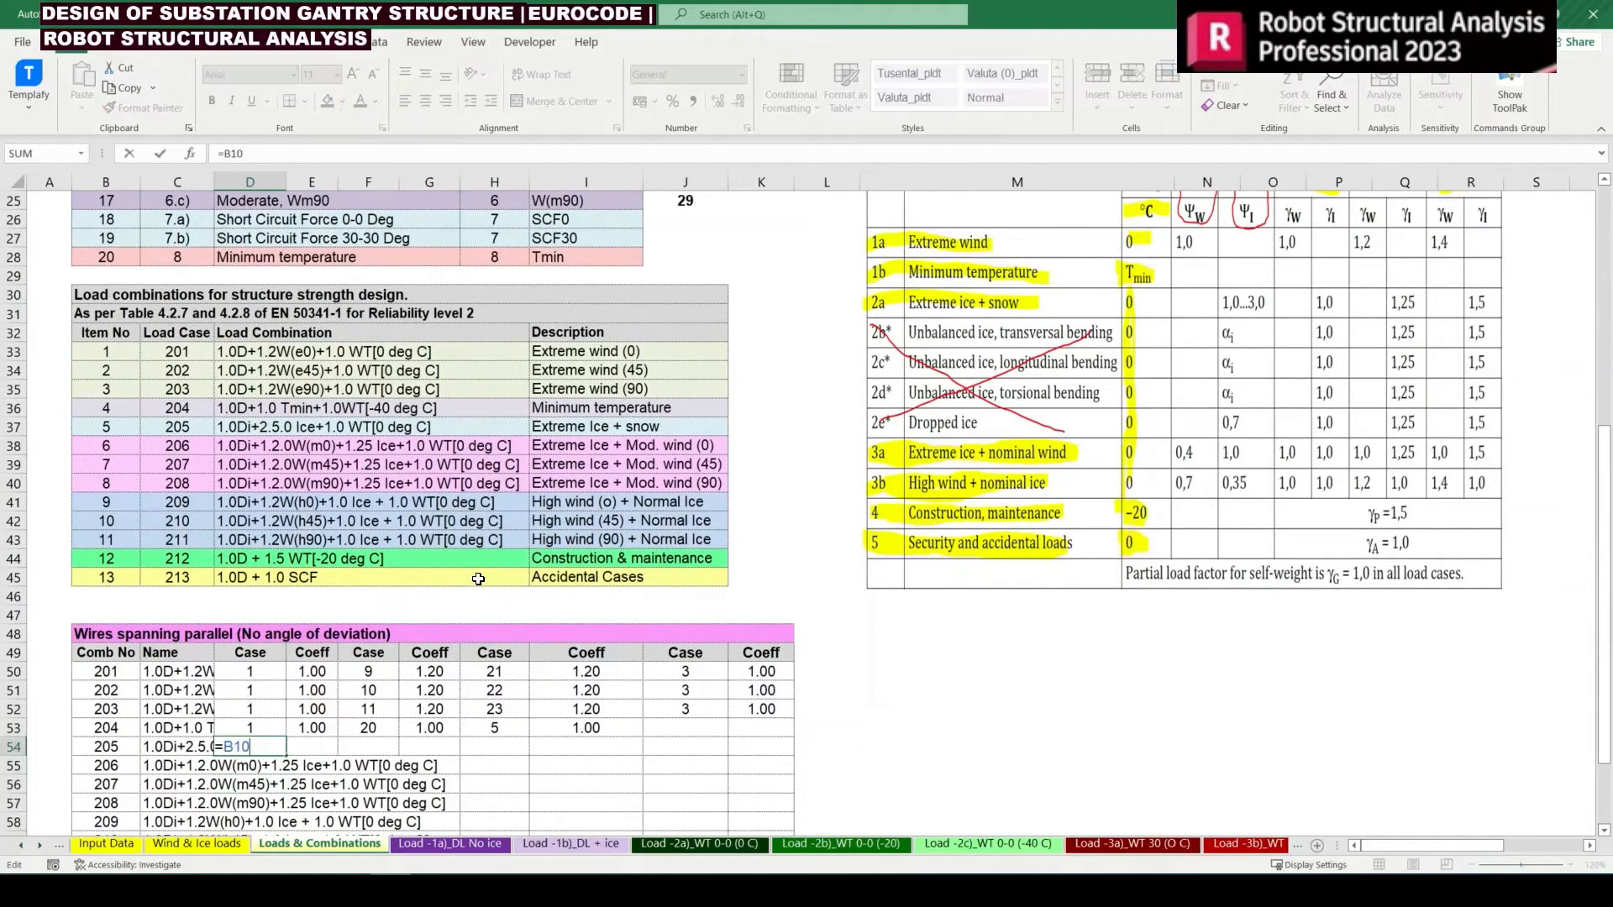
key("Escape")
key("Left")
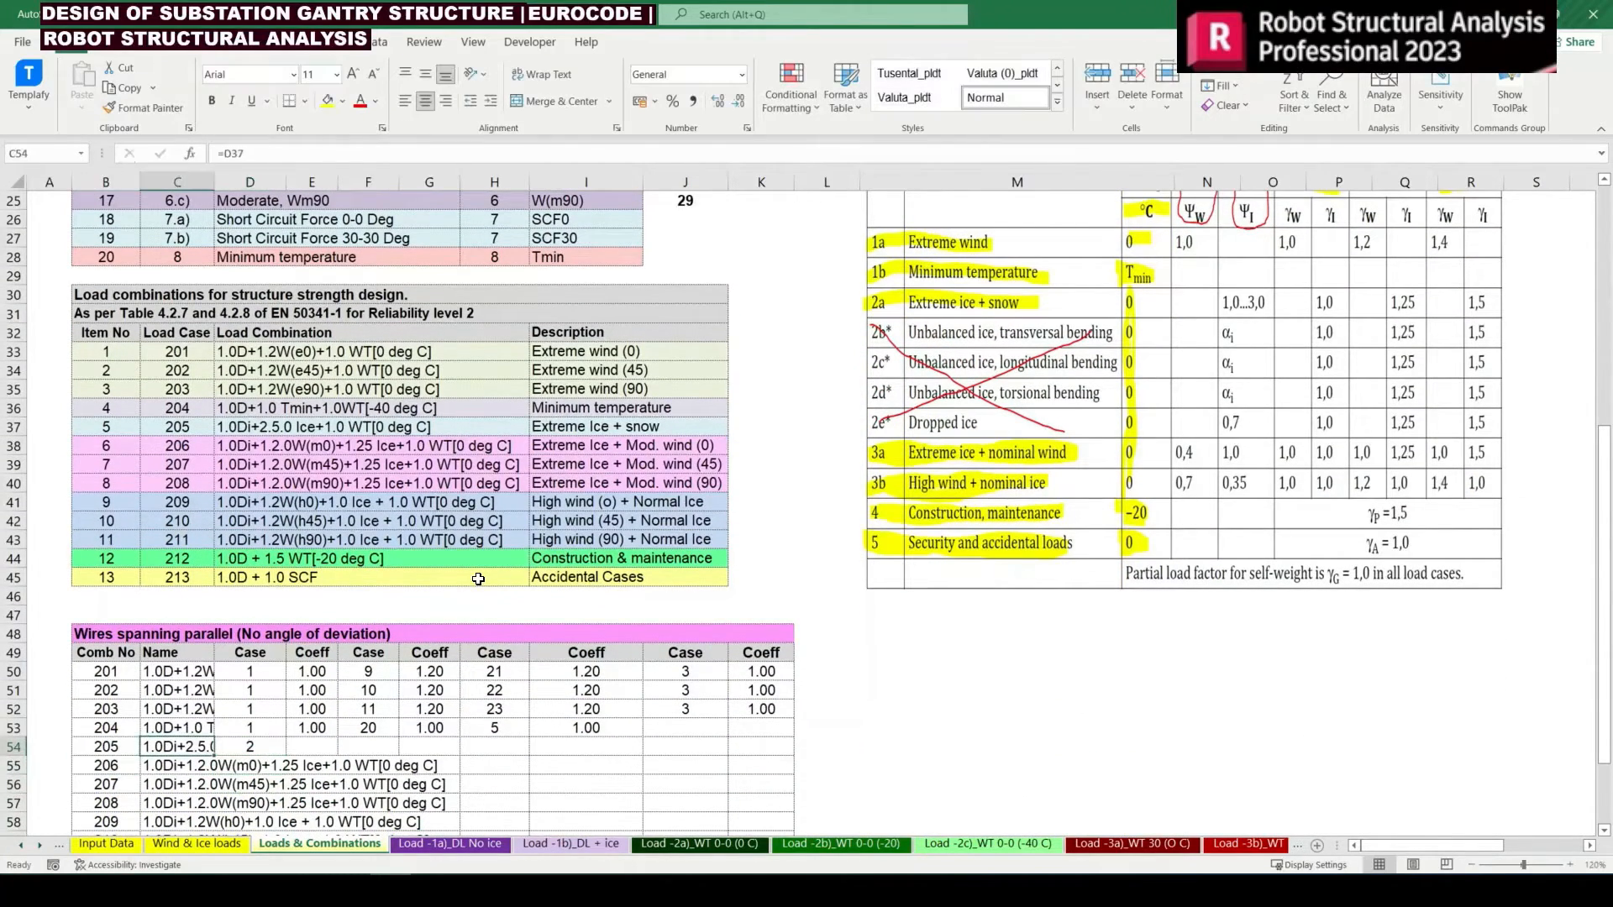
Look through the names of combinations 205 to 213 to see which ones start with the iced dead load Di
scroll(238, 664, "down", 3)
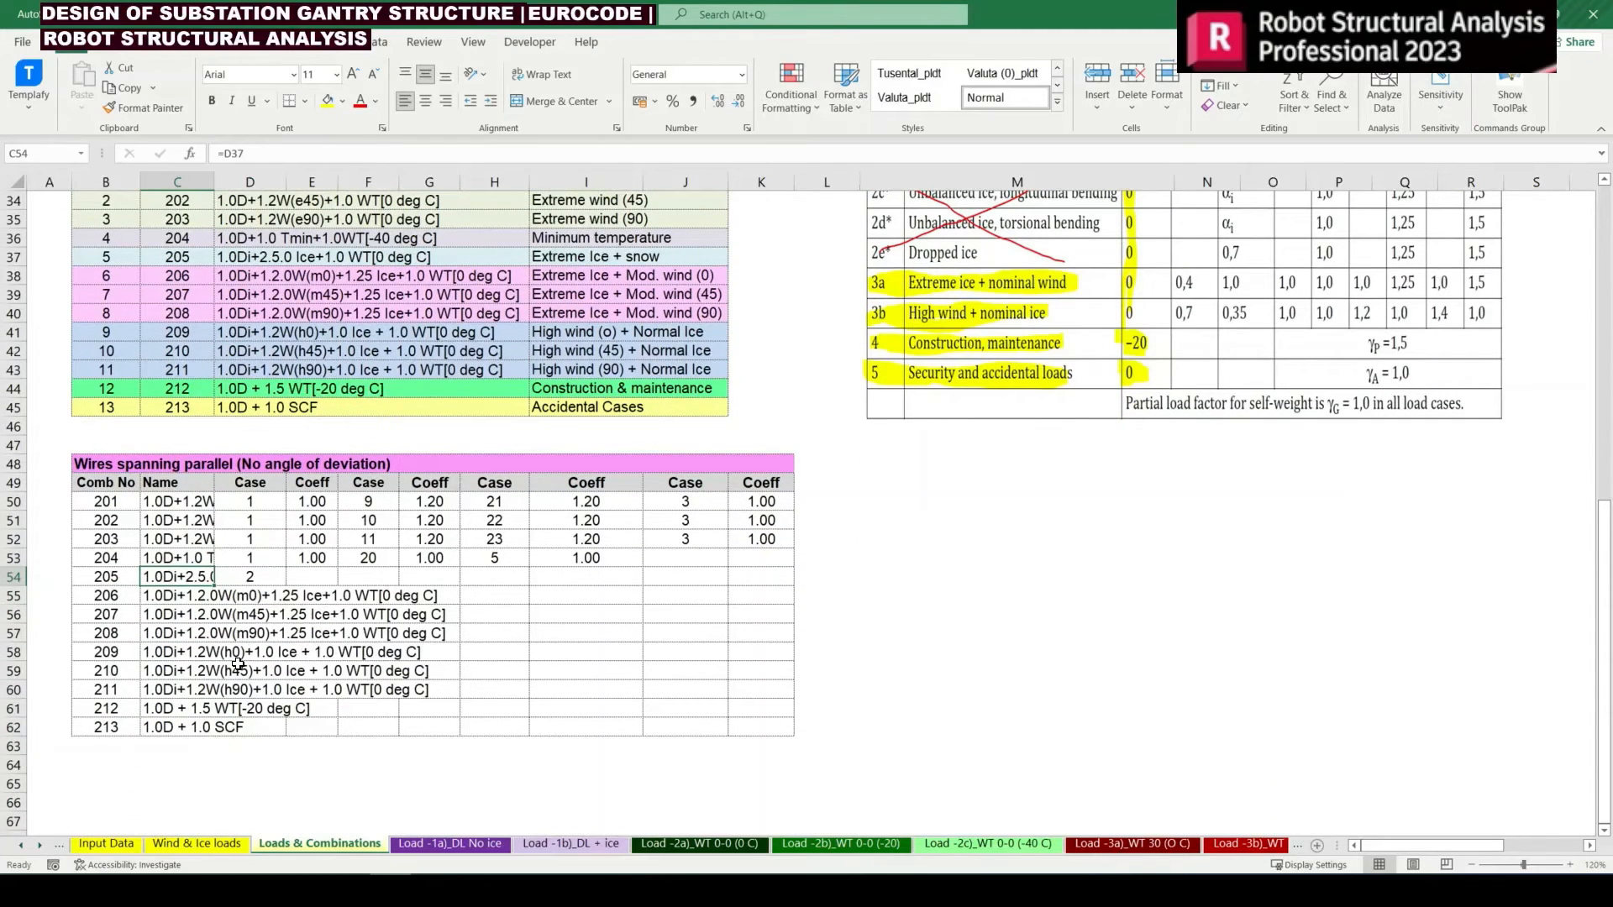
key("Down")
key("Down")
key("Down")
key("Down")
key("Down")
key("Down")
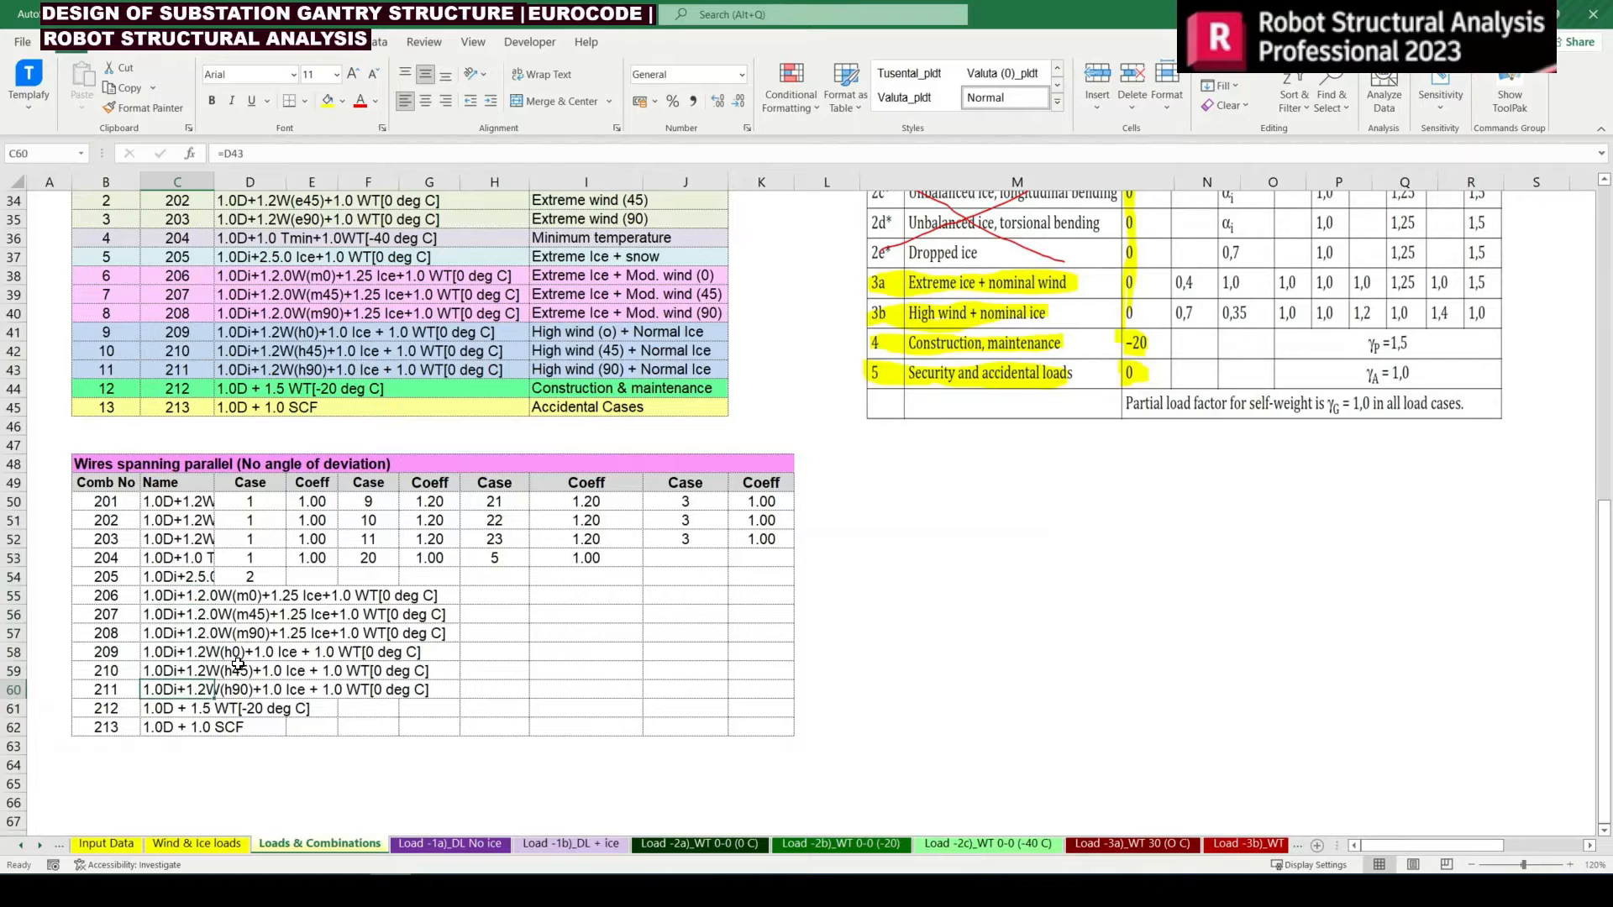
key("Up")
key("Up")
key("Up")
key("Up")
key("Up")
key("Up")
key("Right")
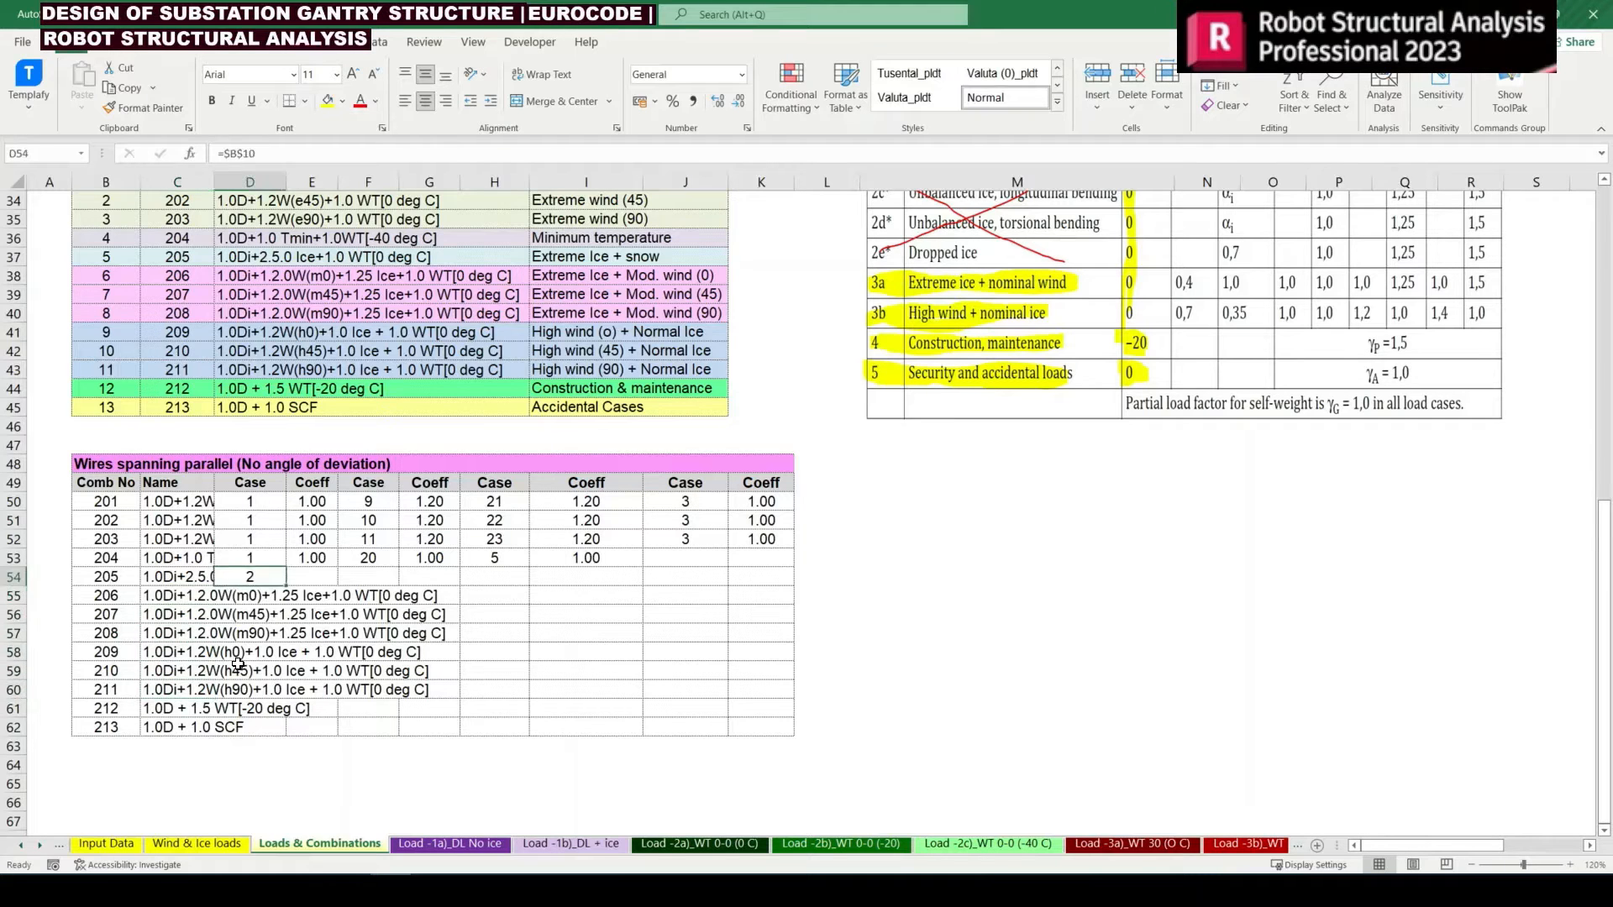
Copy the first case from D54 into D55:D60 for combinations 206 to 211
key("ctrl+c")
key("Down")
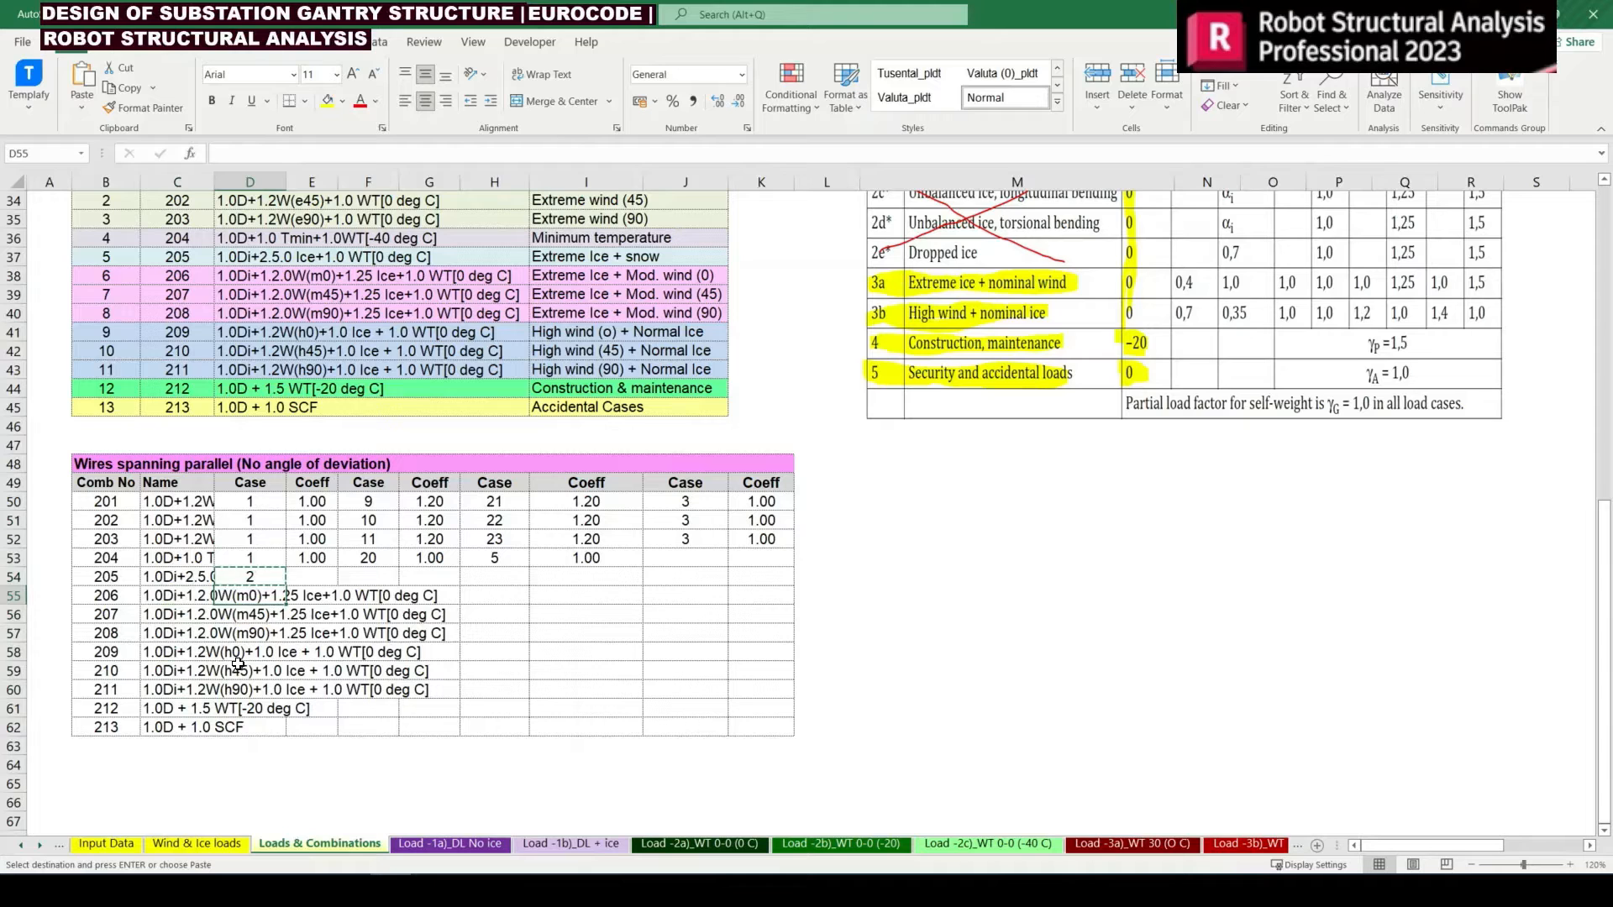
key("Left")
key("Up")
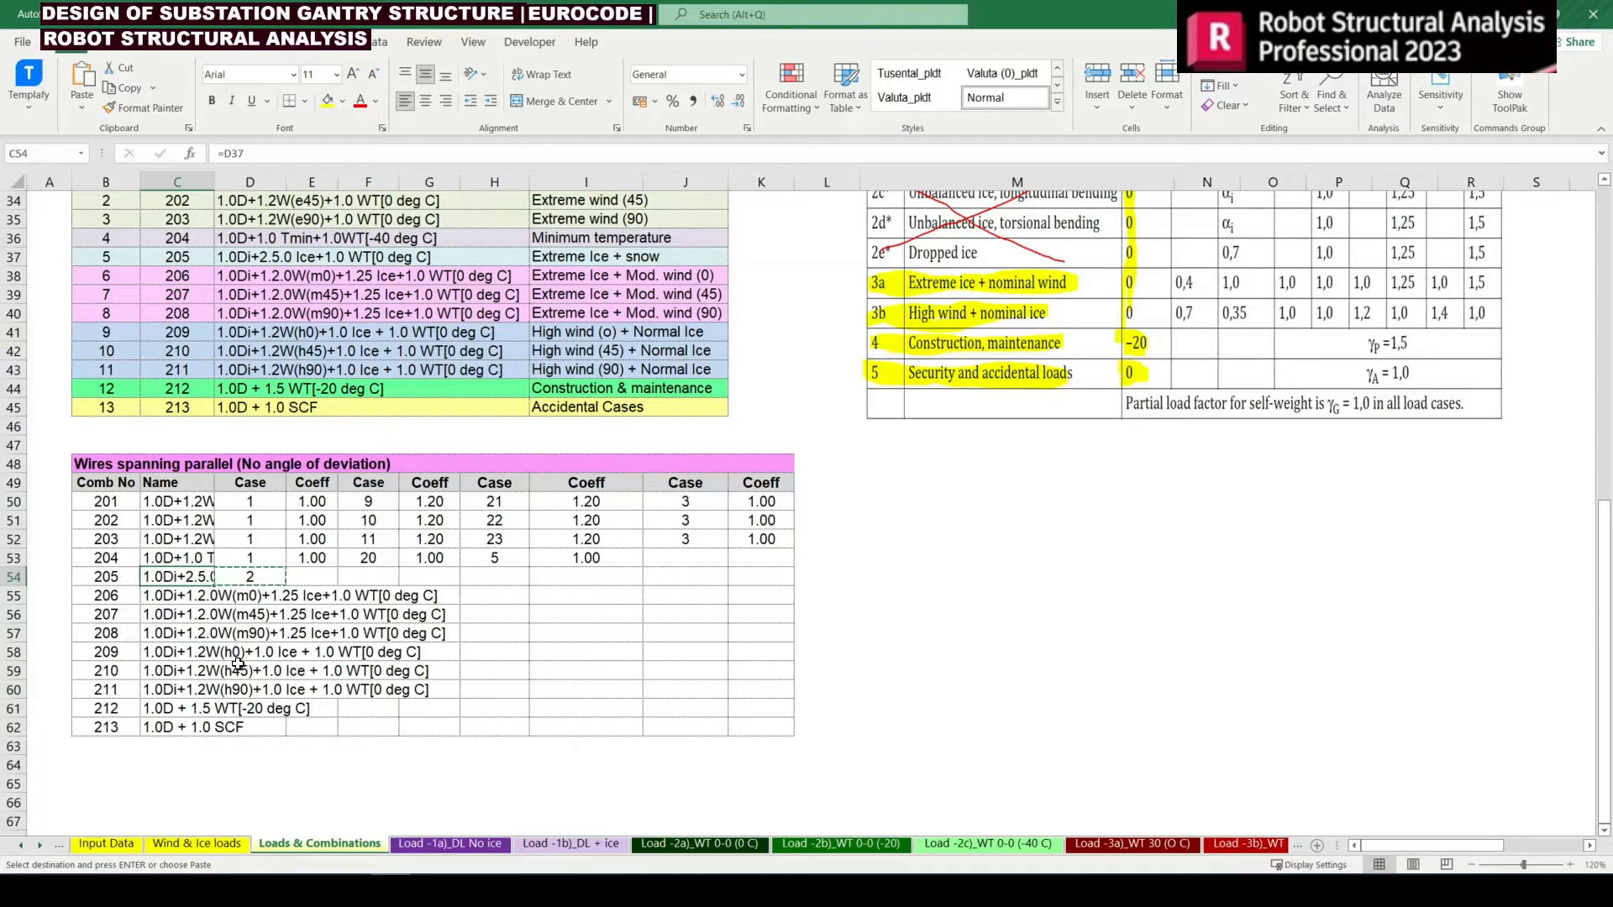
key("Right")
key("Down")
key("shift+Down")
key("shift+Down")
key("shift+Down")
key("shift+Down")
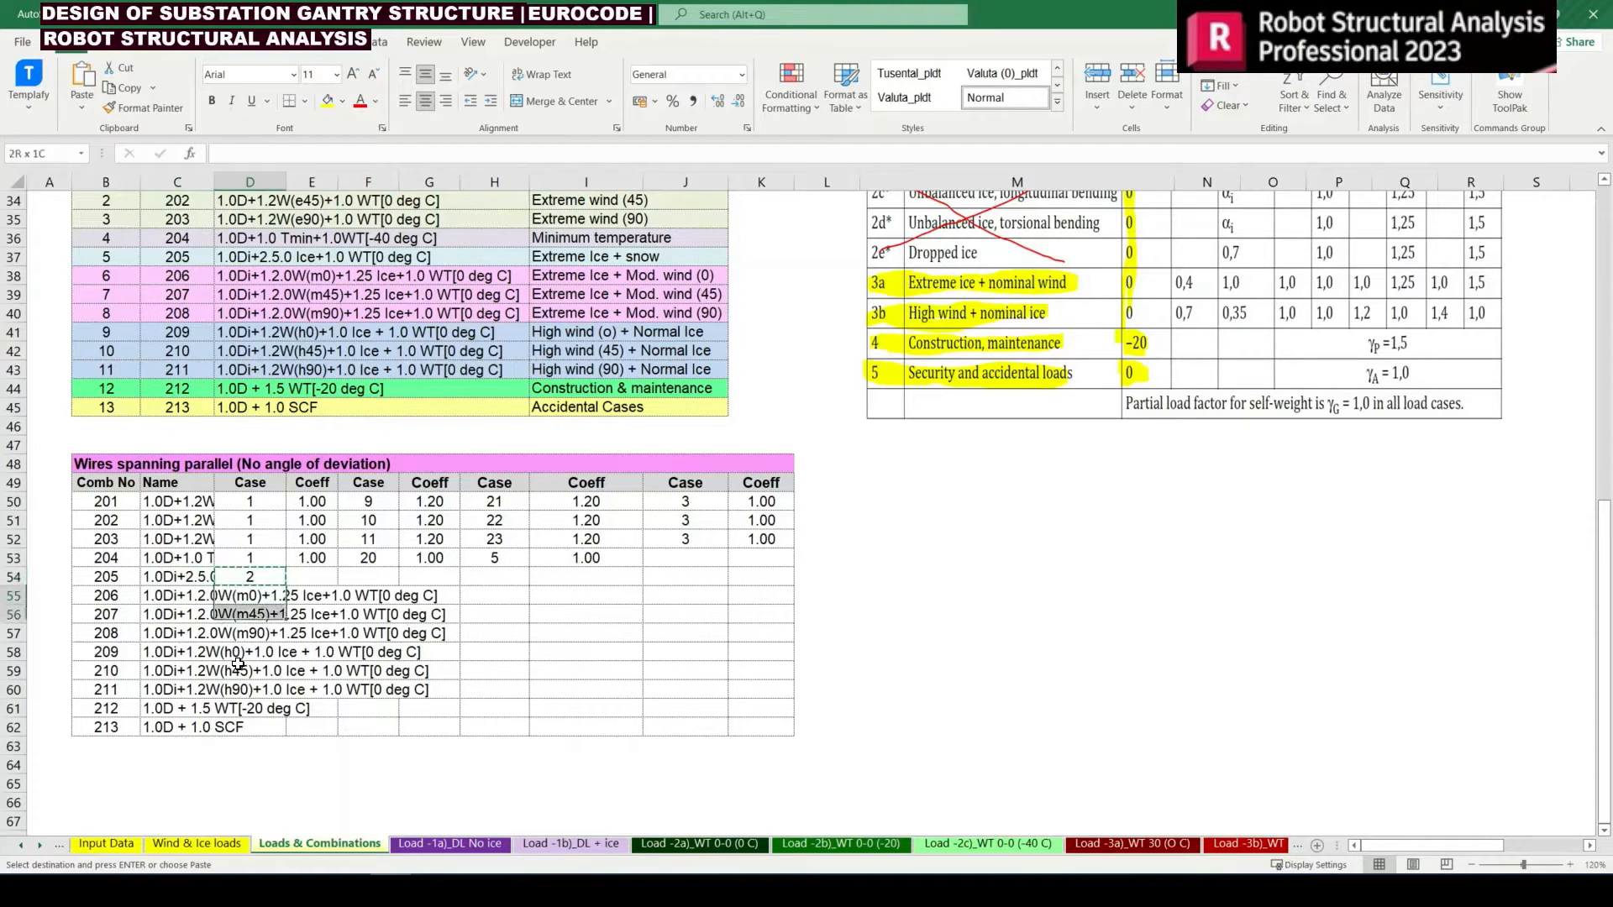
key("shift+Down")
key("Return")
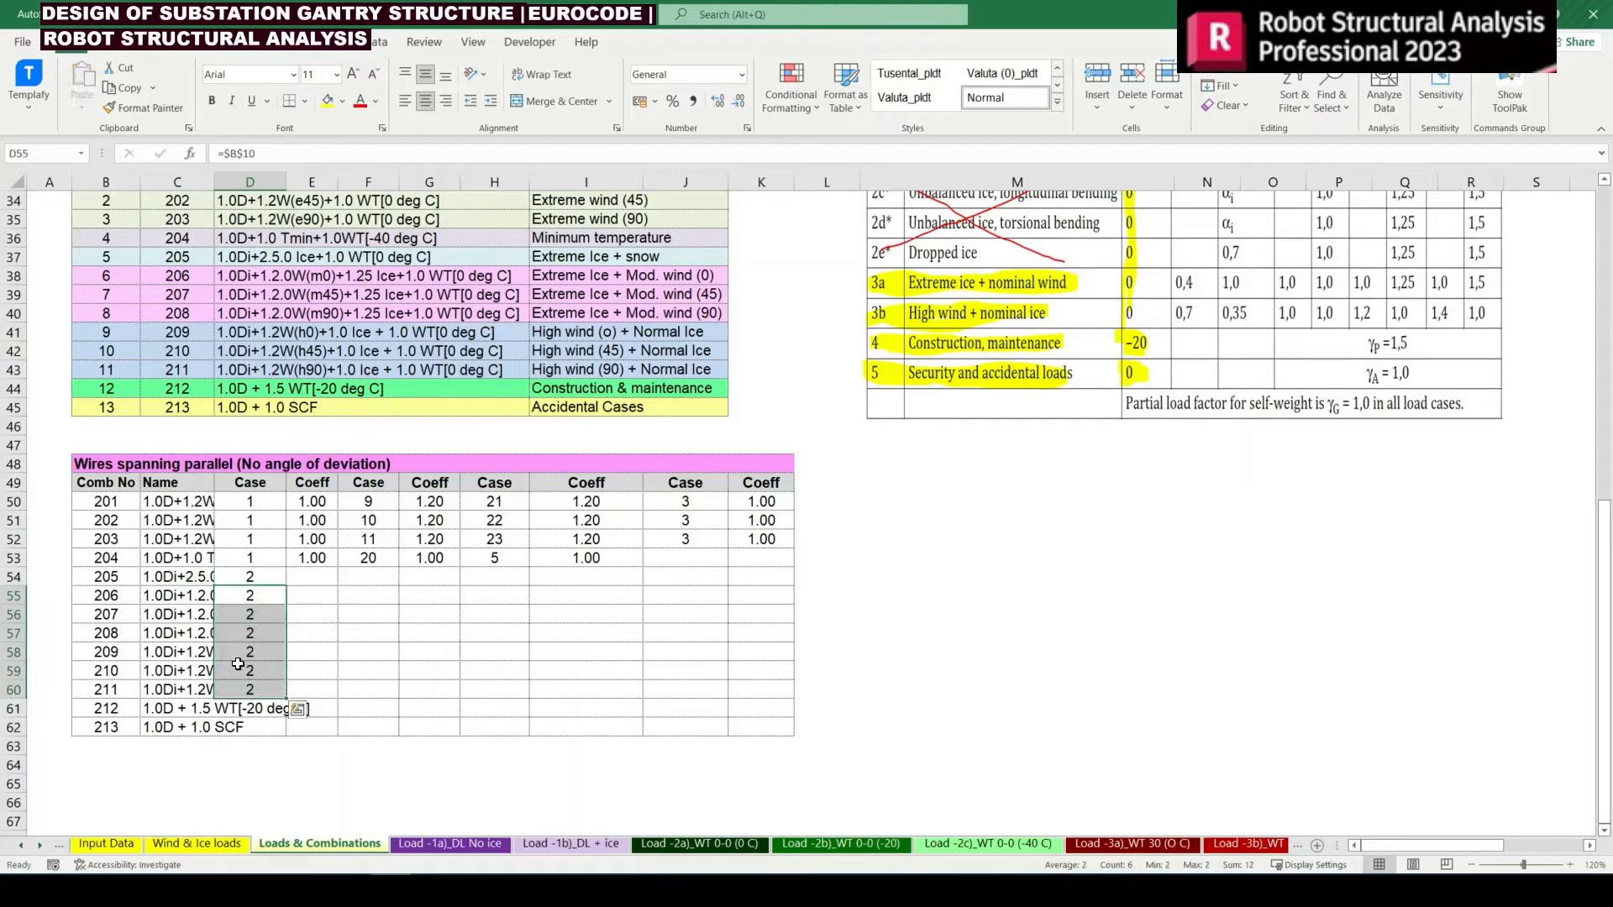
Copy the unfactored dead load case from D53 into D61:D62 for combinations 212 and 213
key("Up")
key("Up")
key("ctrl+c")
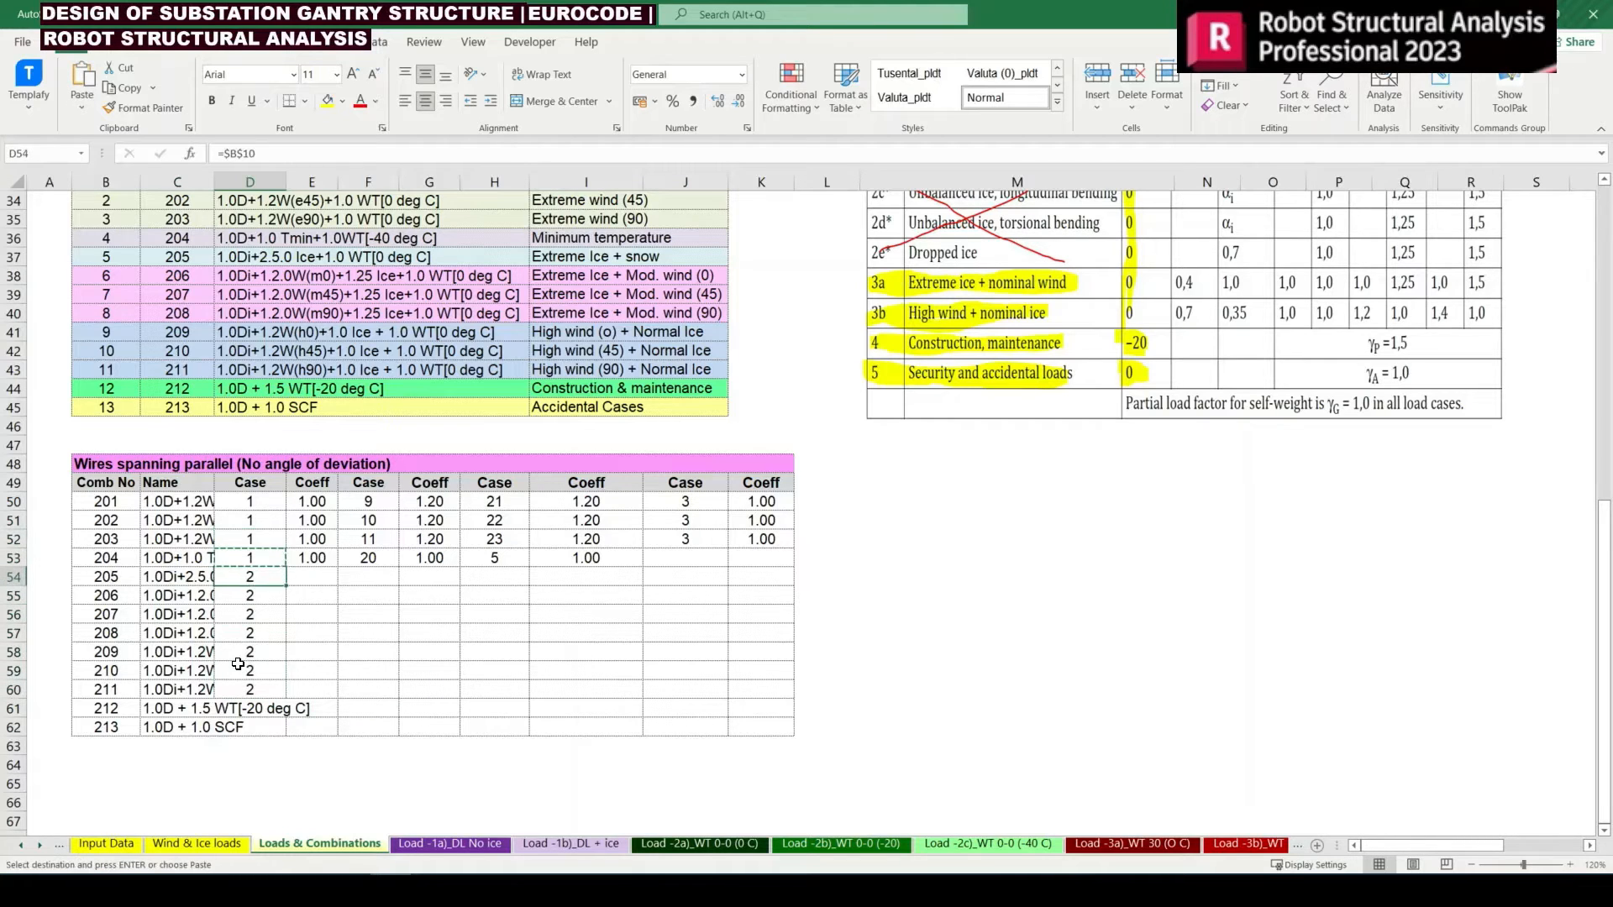
key("Down")
key("Down")
key("Down")
key("Down")
key("Down")
key("Down")
key("Down")
key("Down")
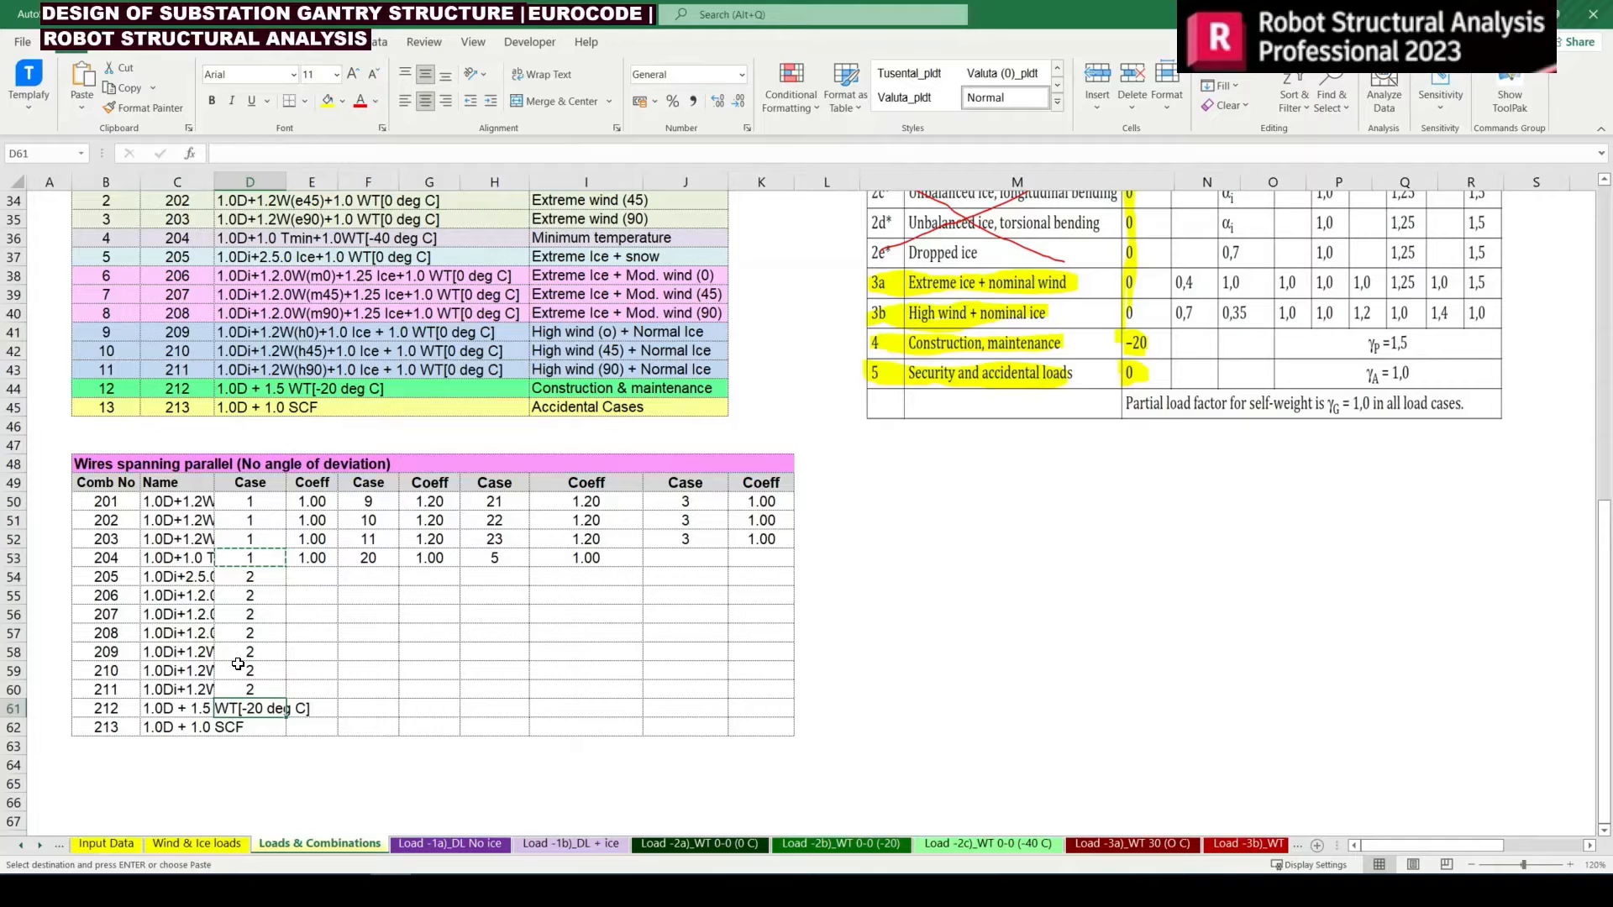
key("shift+Down")
key("Return")
key("Down")
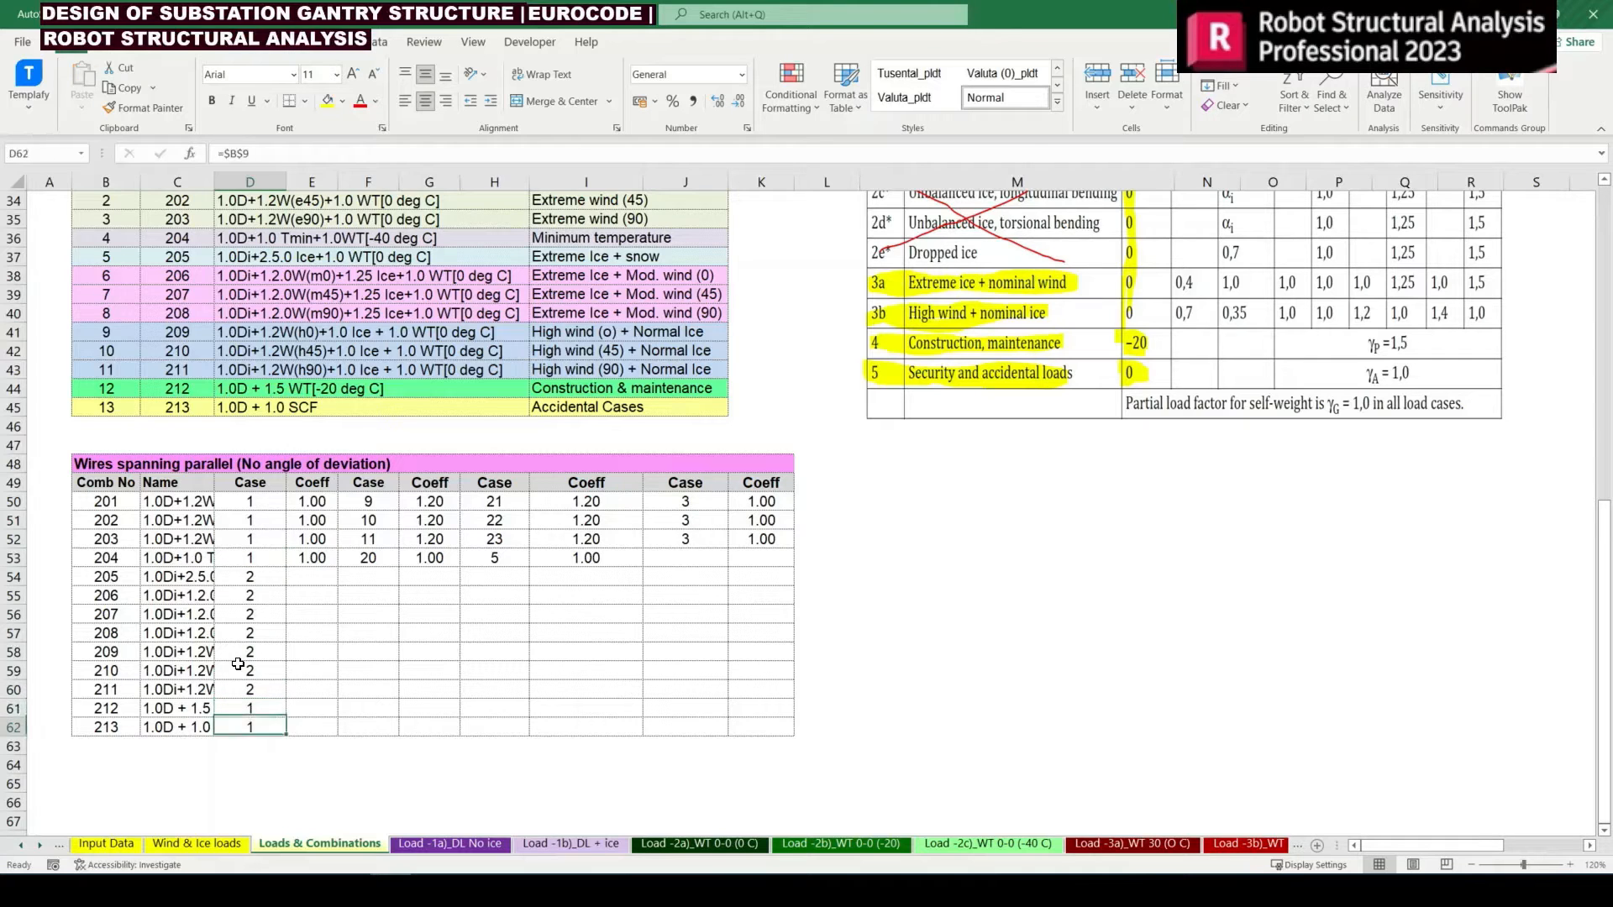
Reuse the ice factor expression from the D37 name formula, the HLOOKUP multiplied by 'Wind & Ice loads'!$P$37, as combination 205's first coefficient in E54
key("Up")
key("Left")
key("Right")
key("Right")
key("Up")
key("Up")
key("Up")
key("Up")
key("Up")
key("Up")
key("Up")
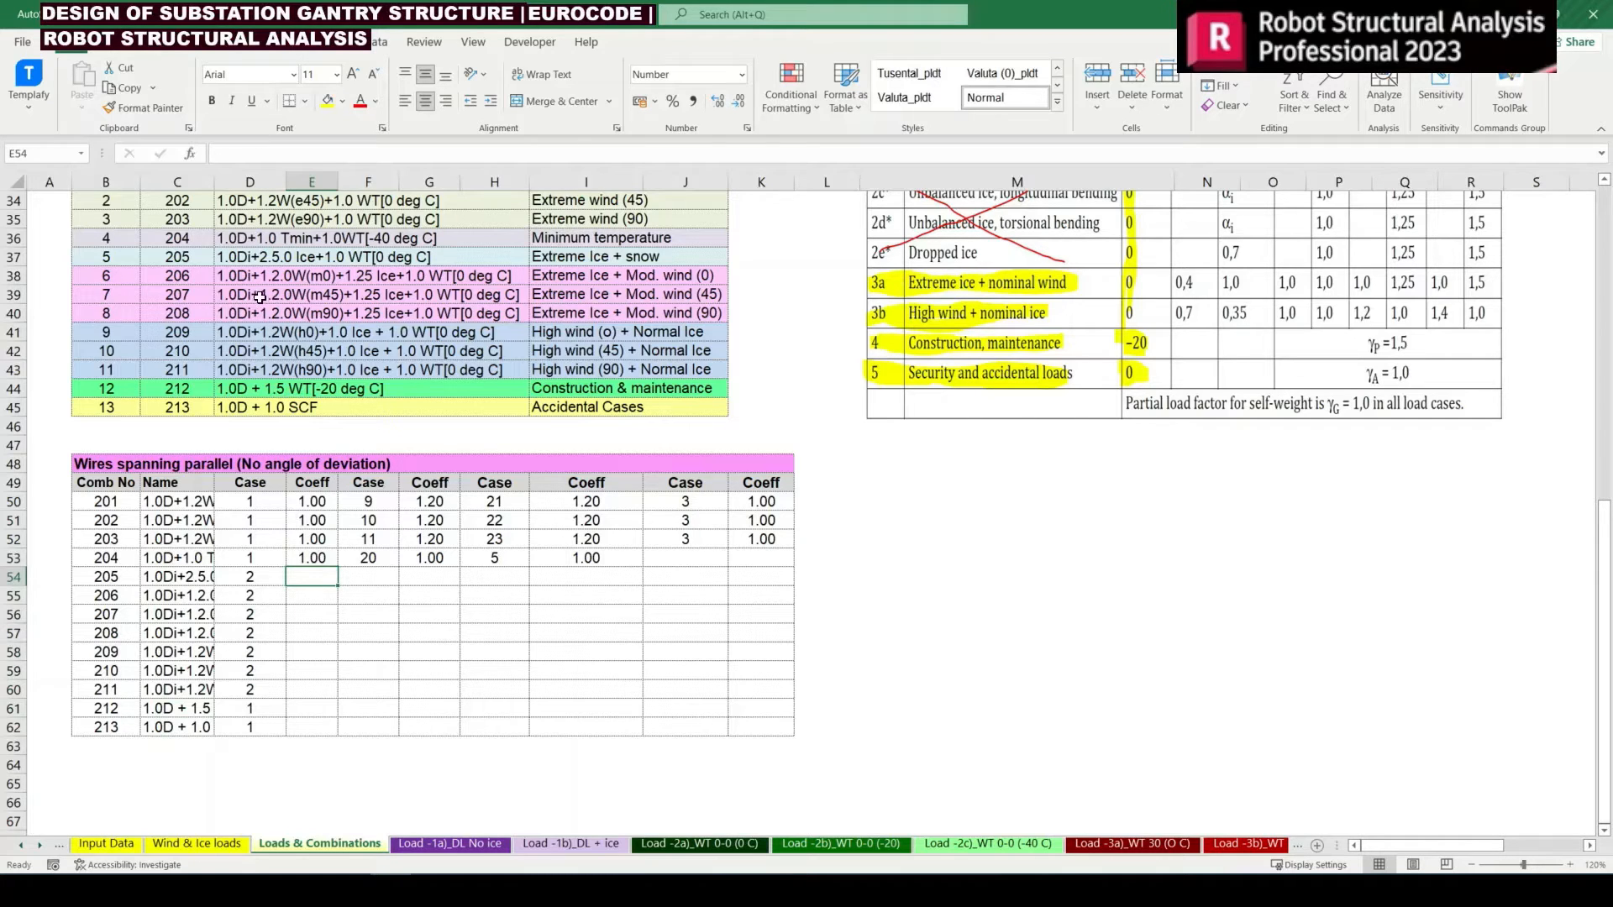
double_click(223, 257)
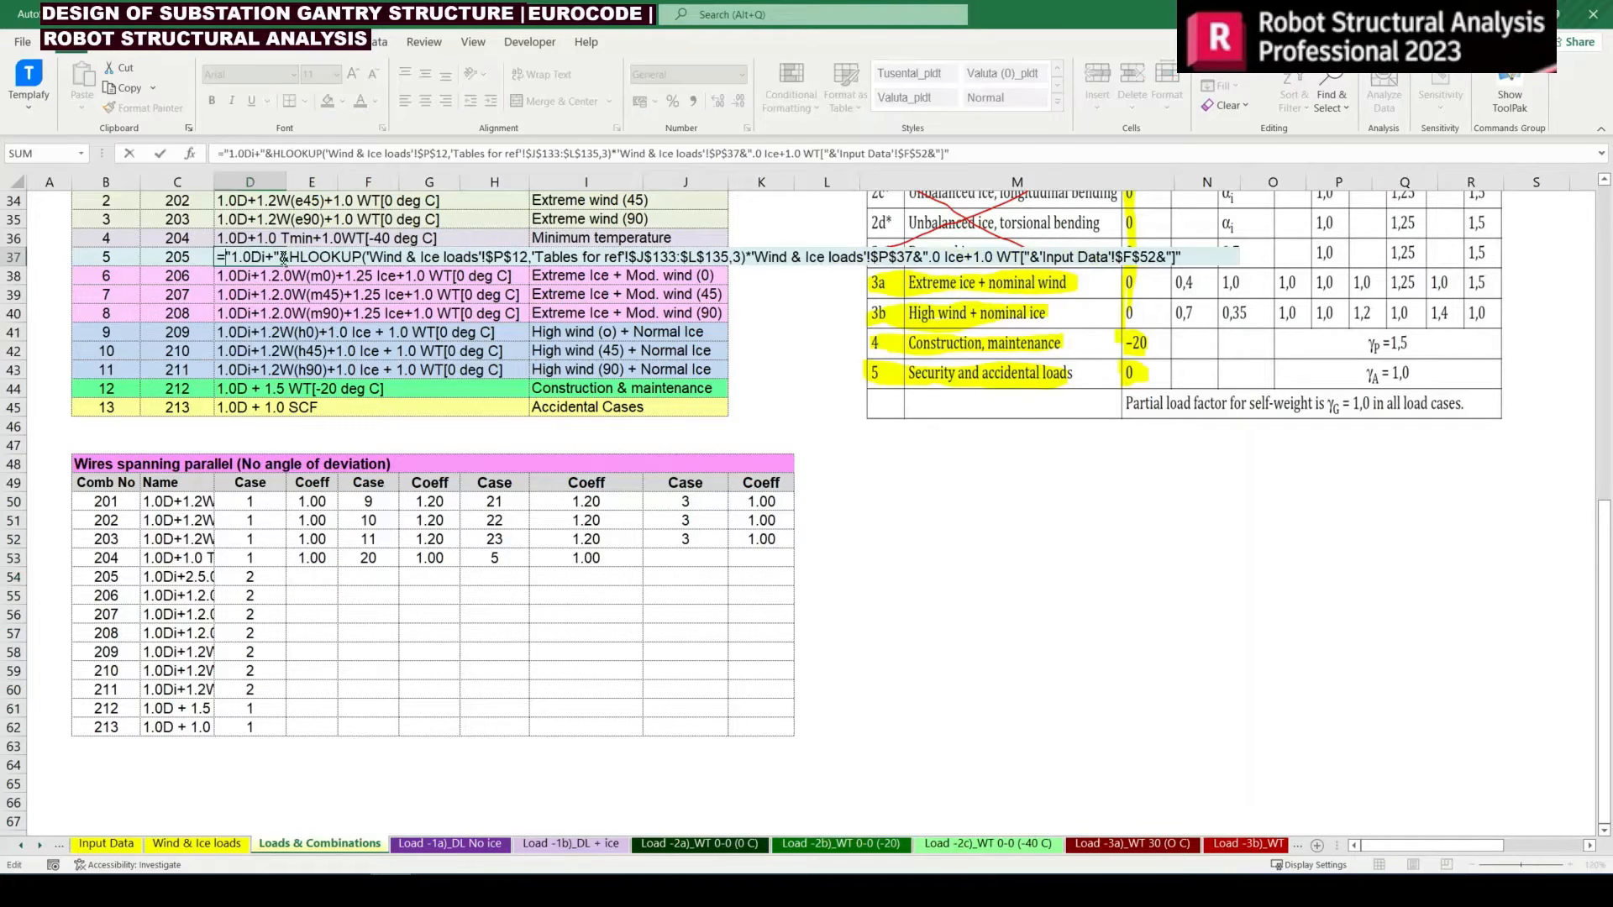
left_click_drag(291, 260, 916, 292)
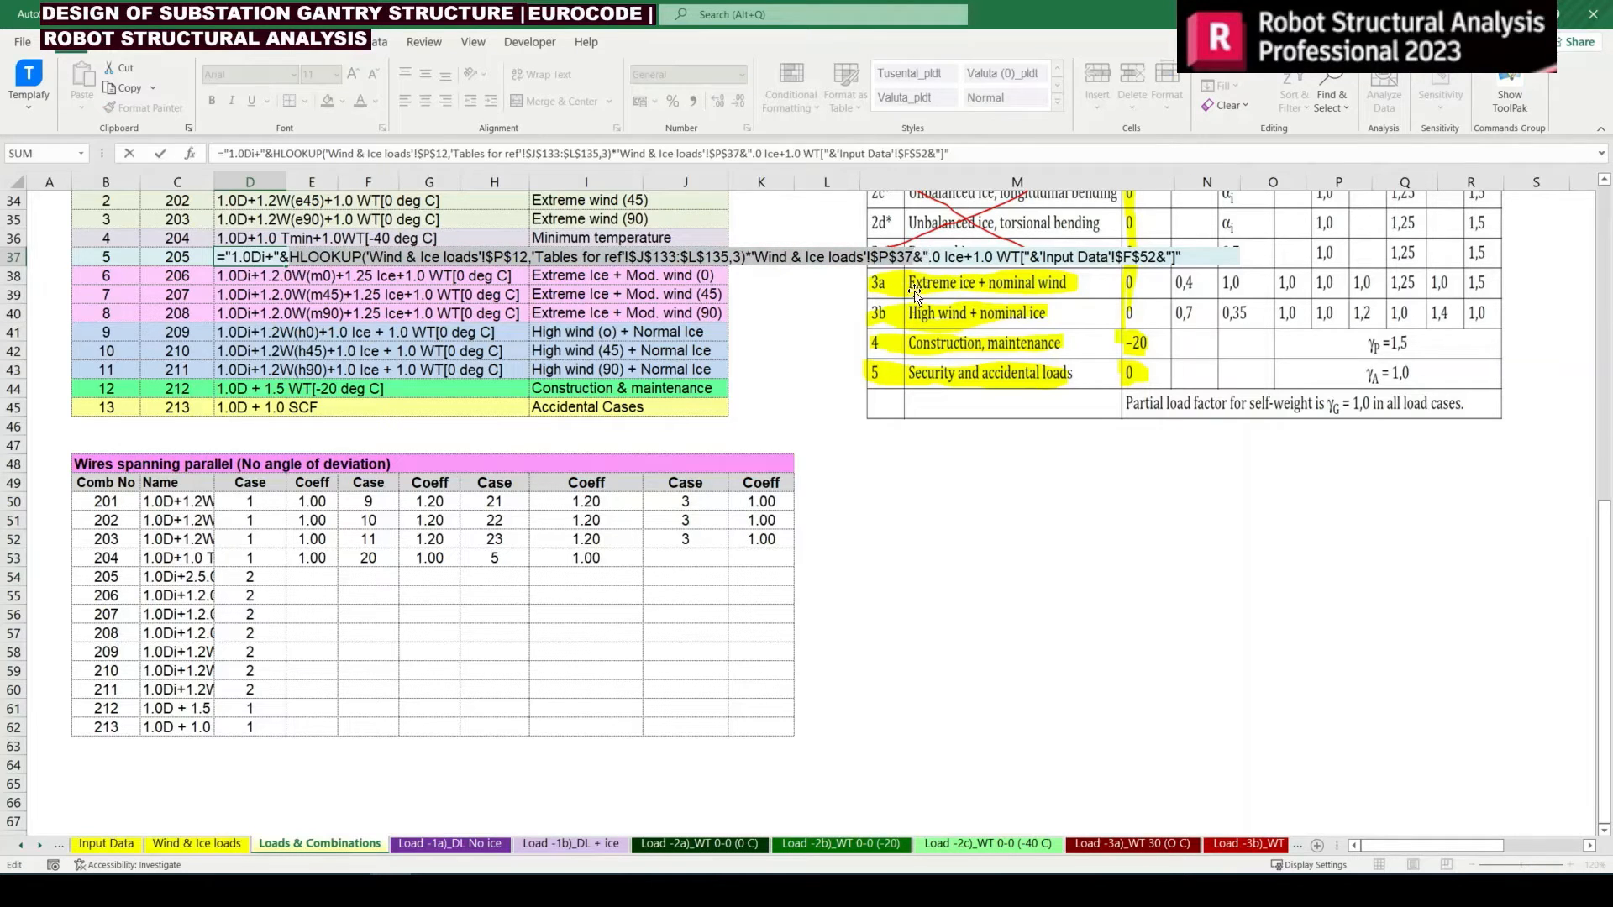
key("Escape")
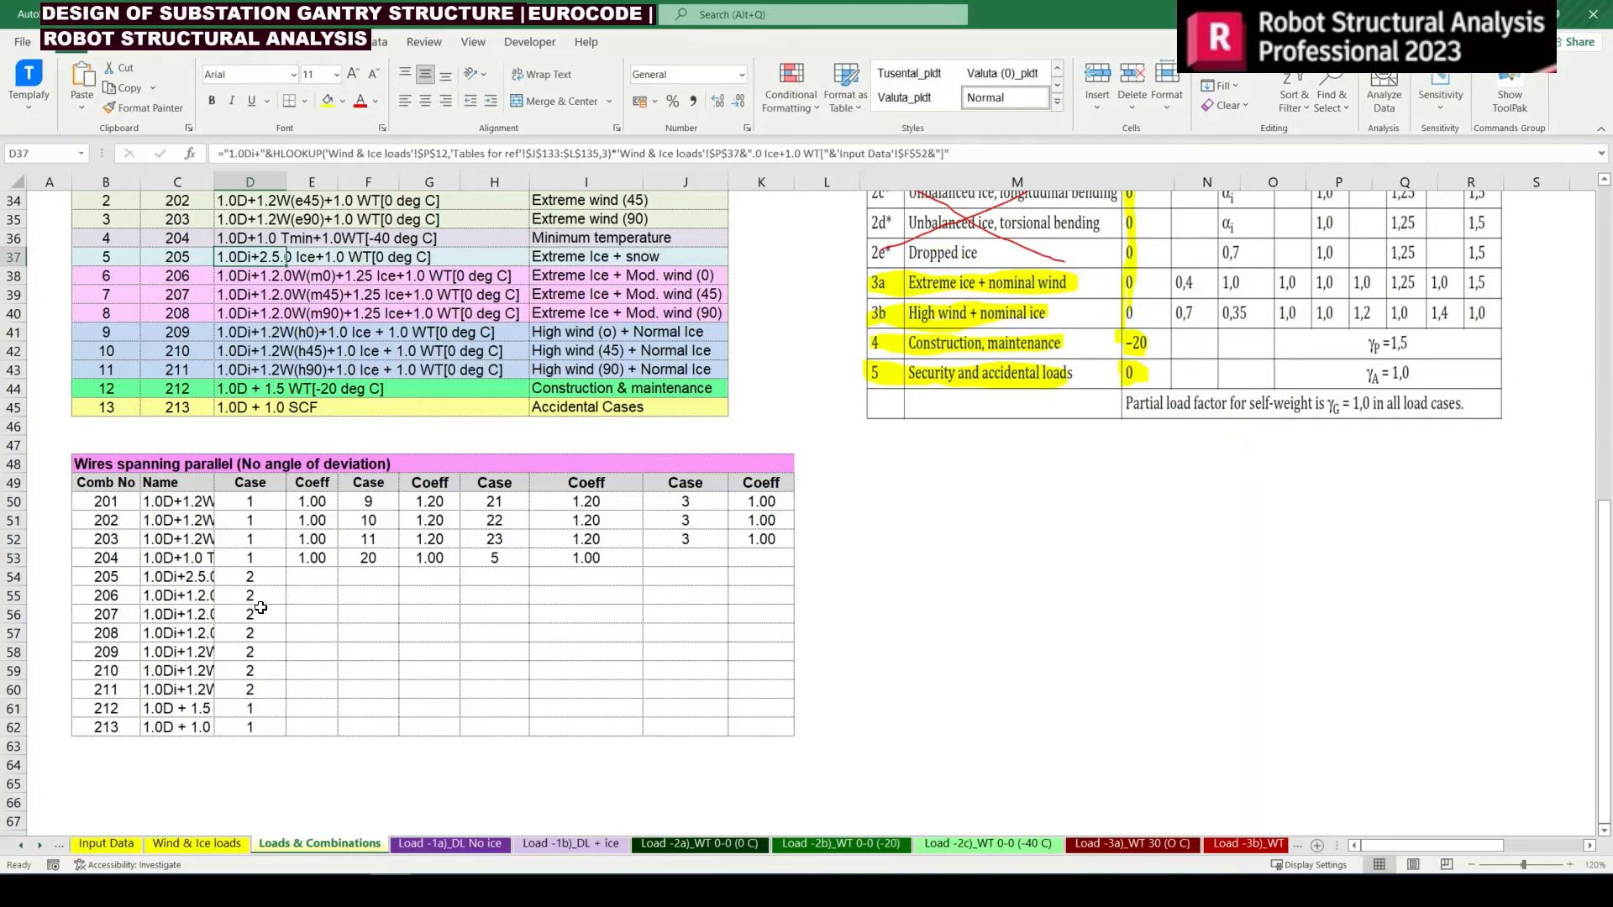
left_click(311, 576)
type("=")
key("ctrl+v")
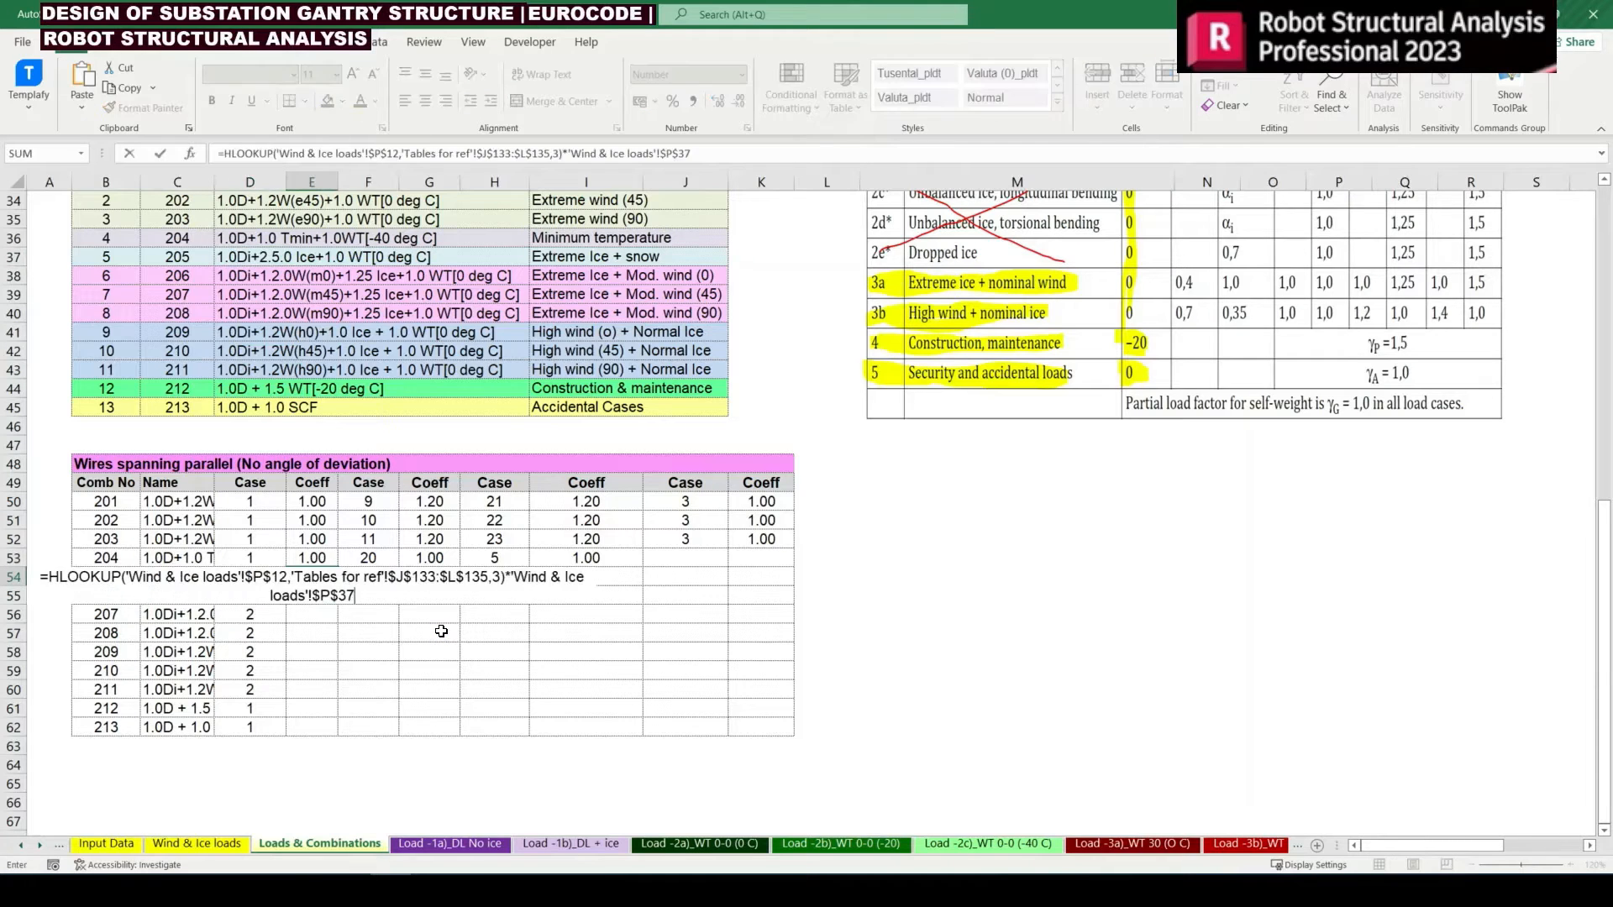
key("ctrl+Return")
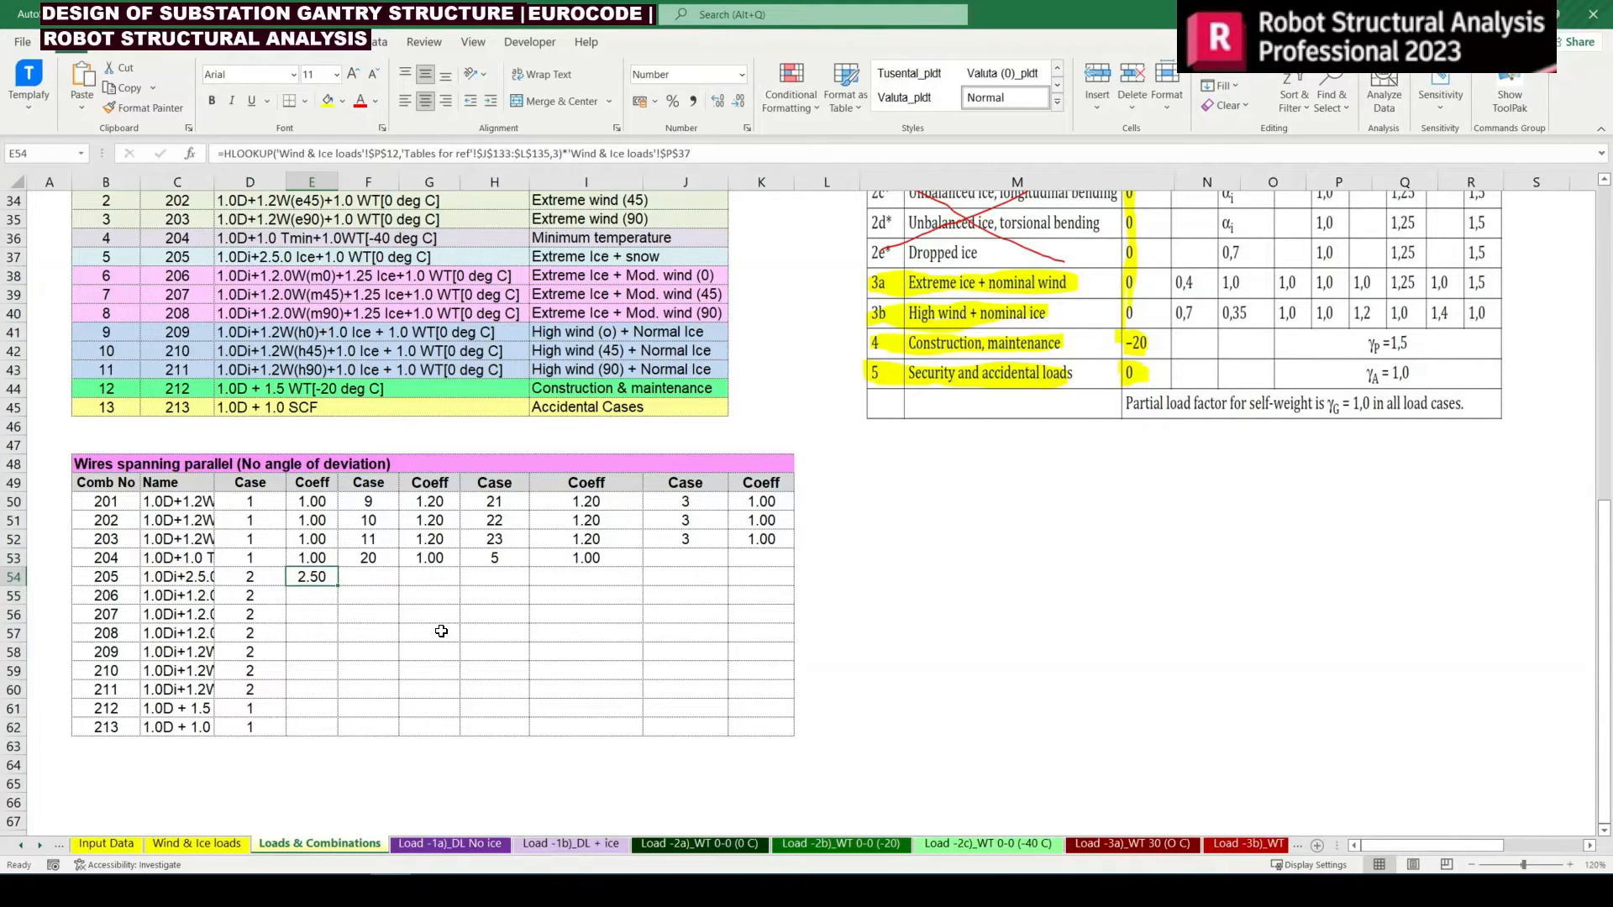
Copy the wire tension case 3 and its coefficient 1.00 from J52:K52 into F54:G54 for combination 205
key("Right")
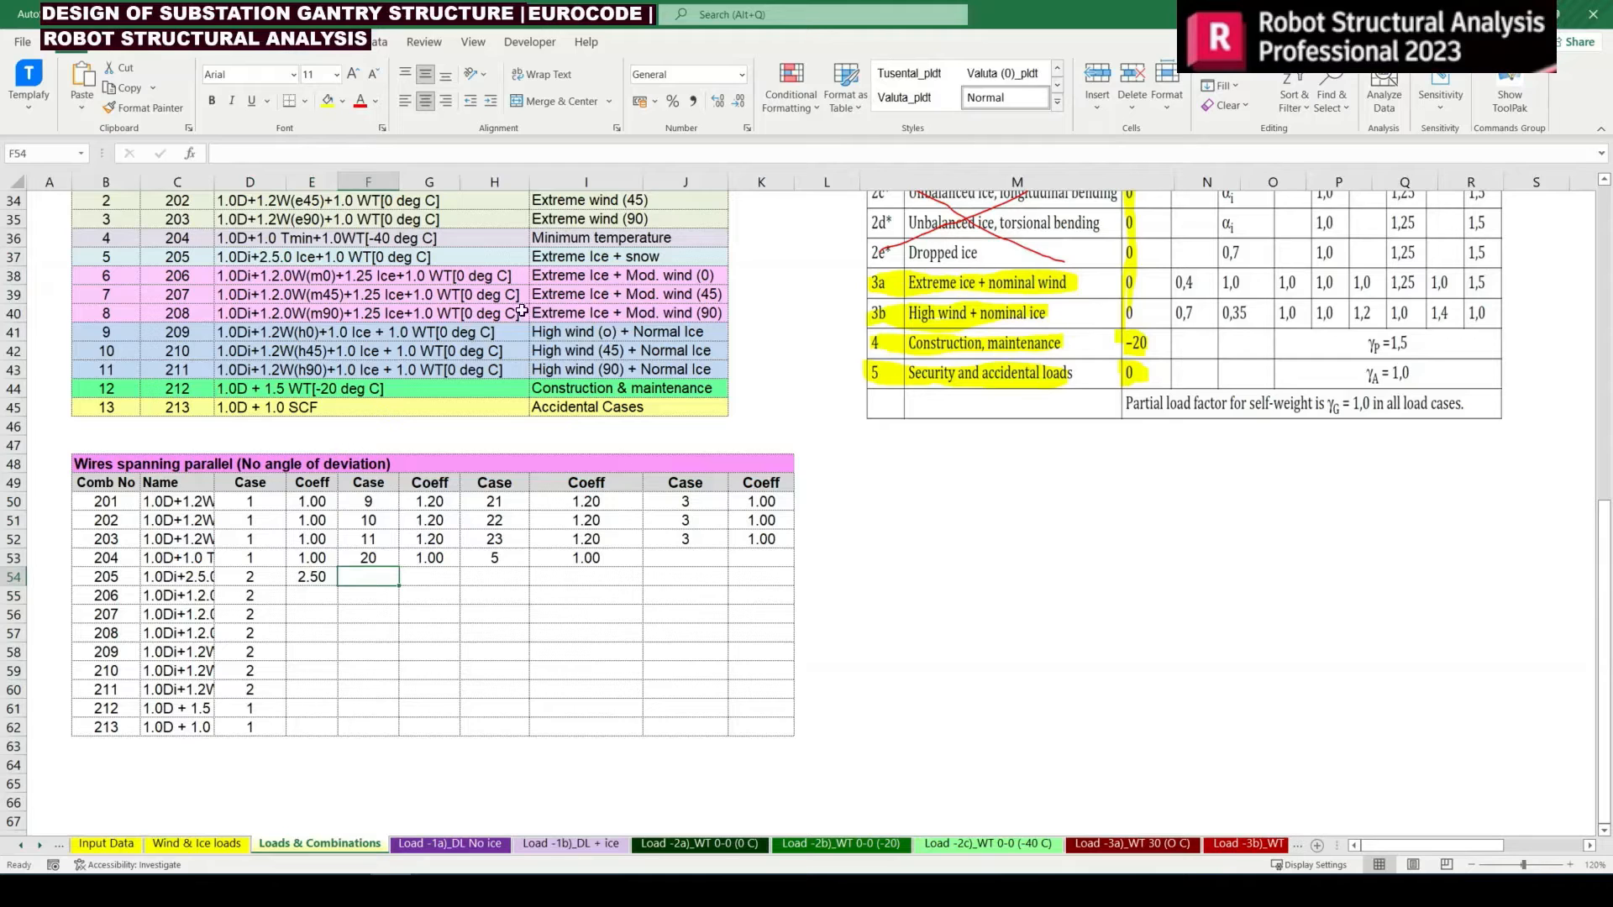
left_click_drag(321, 256, 418, 259)
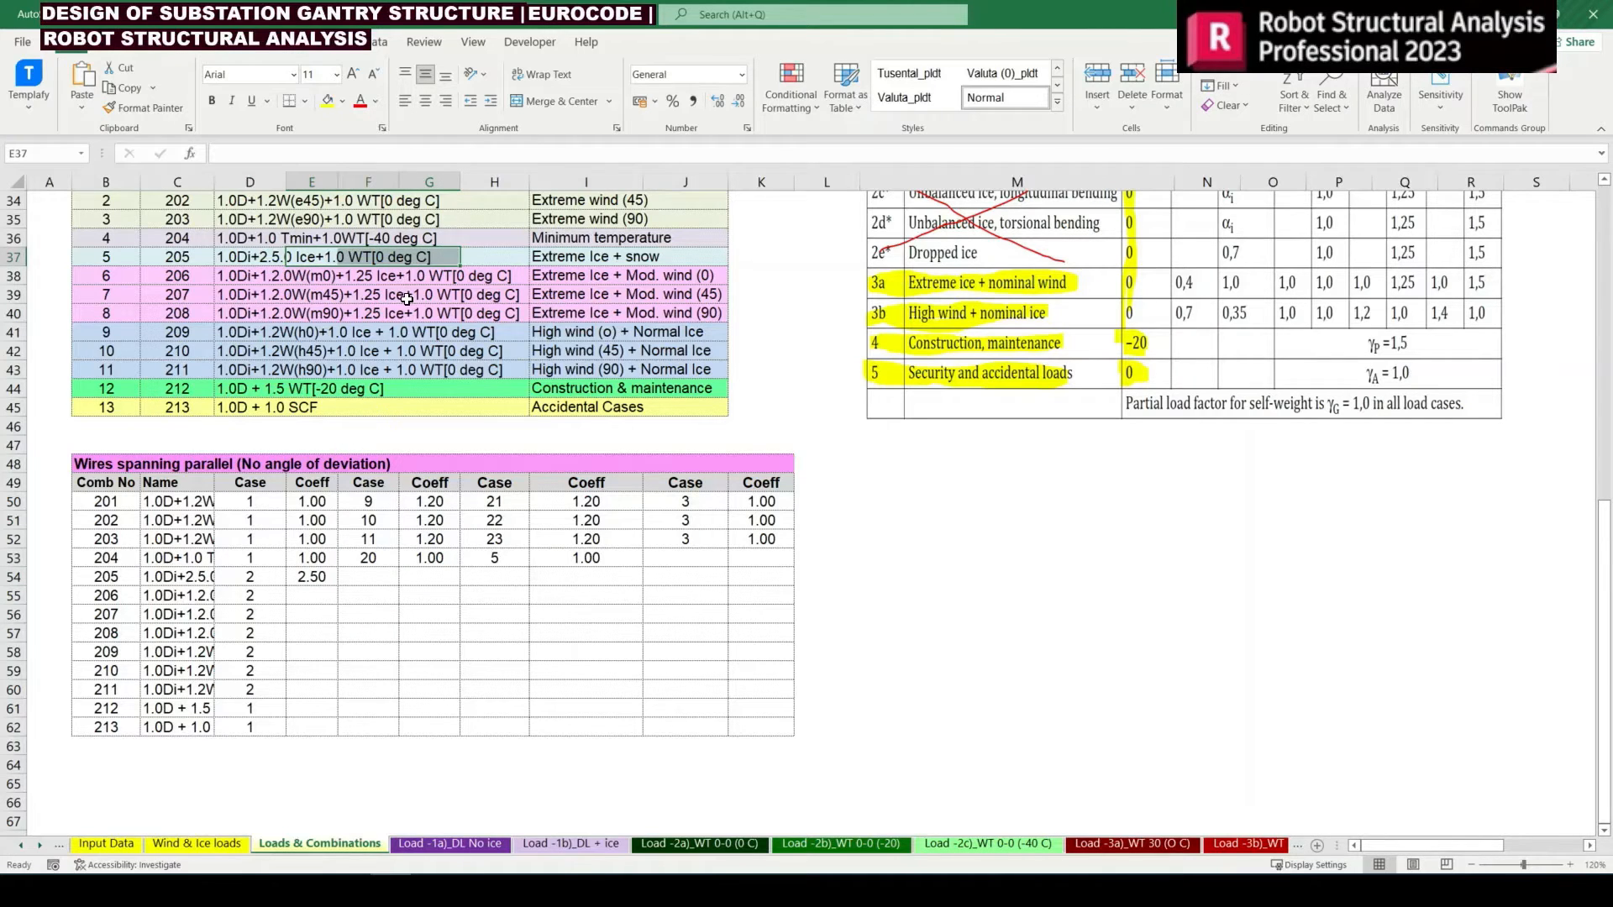
scroll(407, 299, "up", 1)
left_click(389, 238)
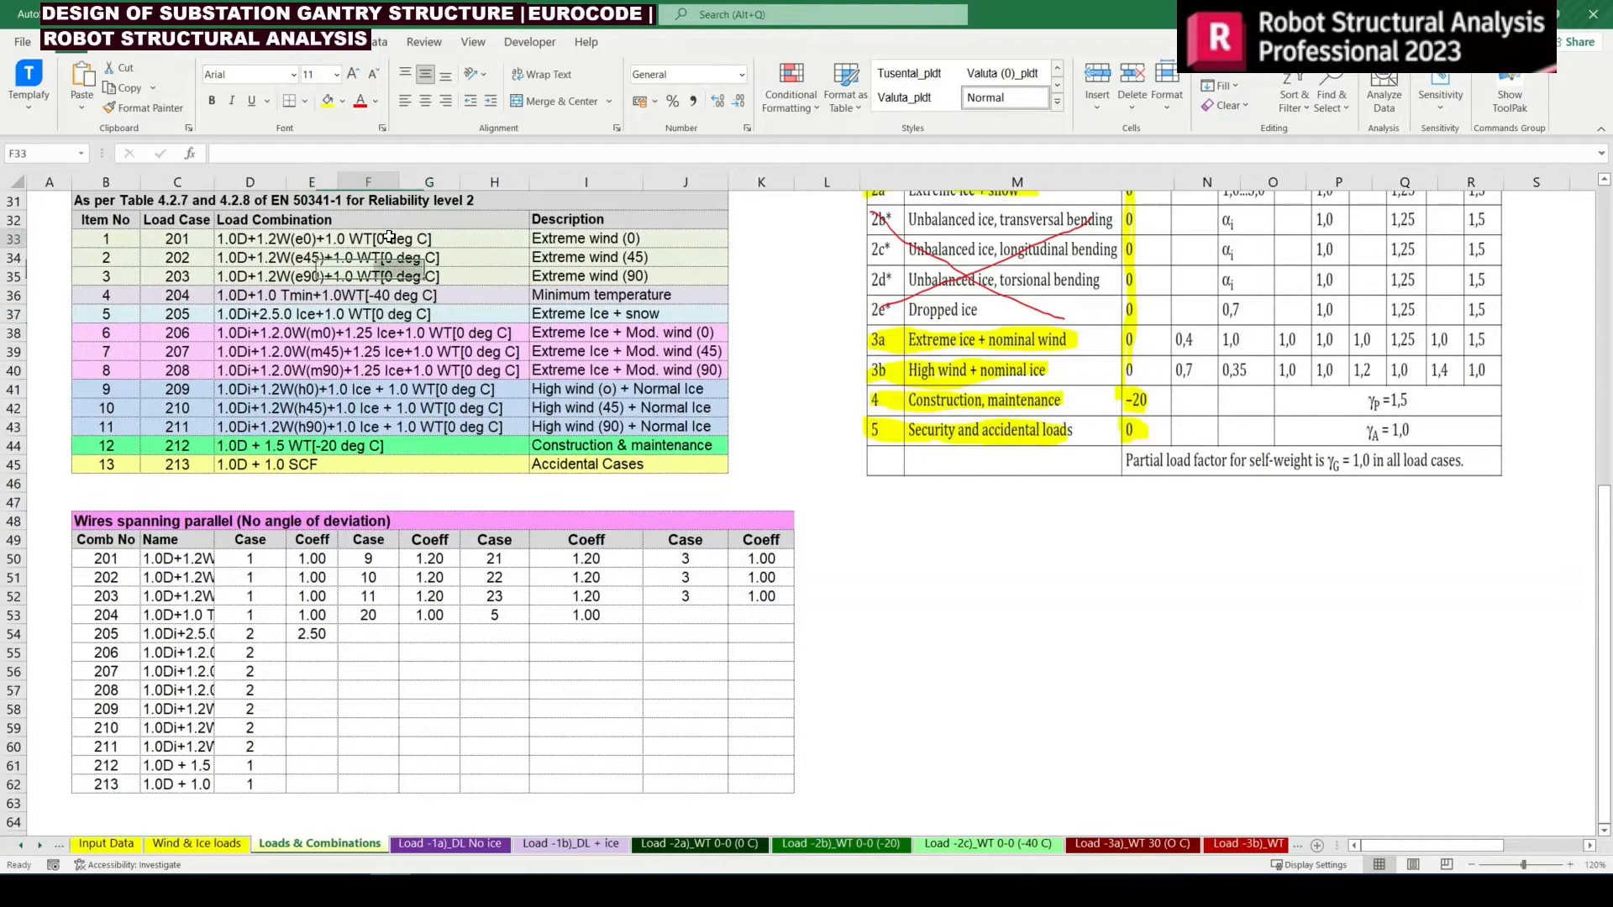
left_click_drag(189, 241, 173, 277)
left_click(370, 703)
left_click_drag(709, 598, 734, 593)
key("ctrl+c")
left_click(395, 634)
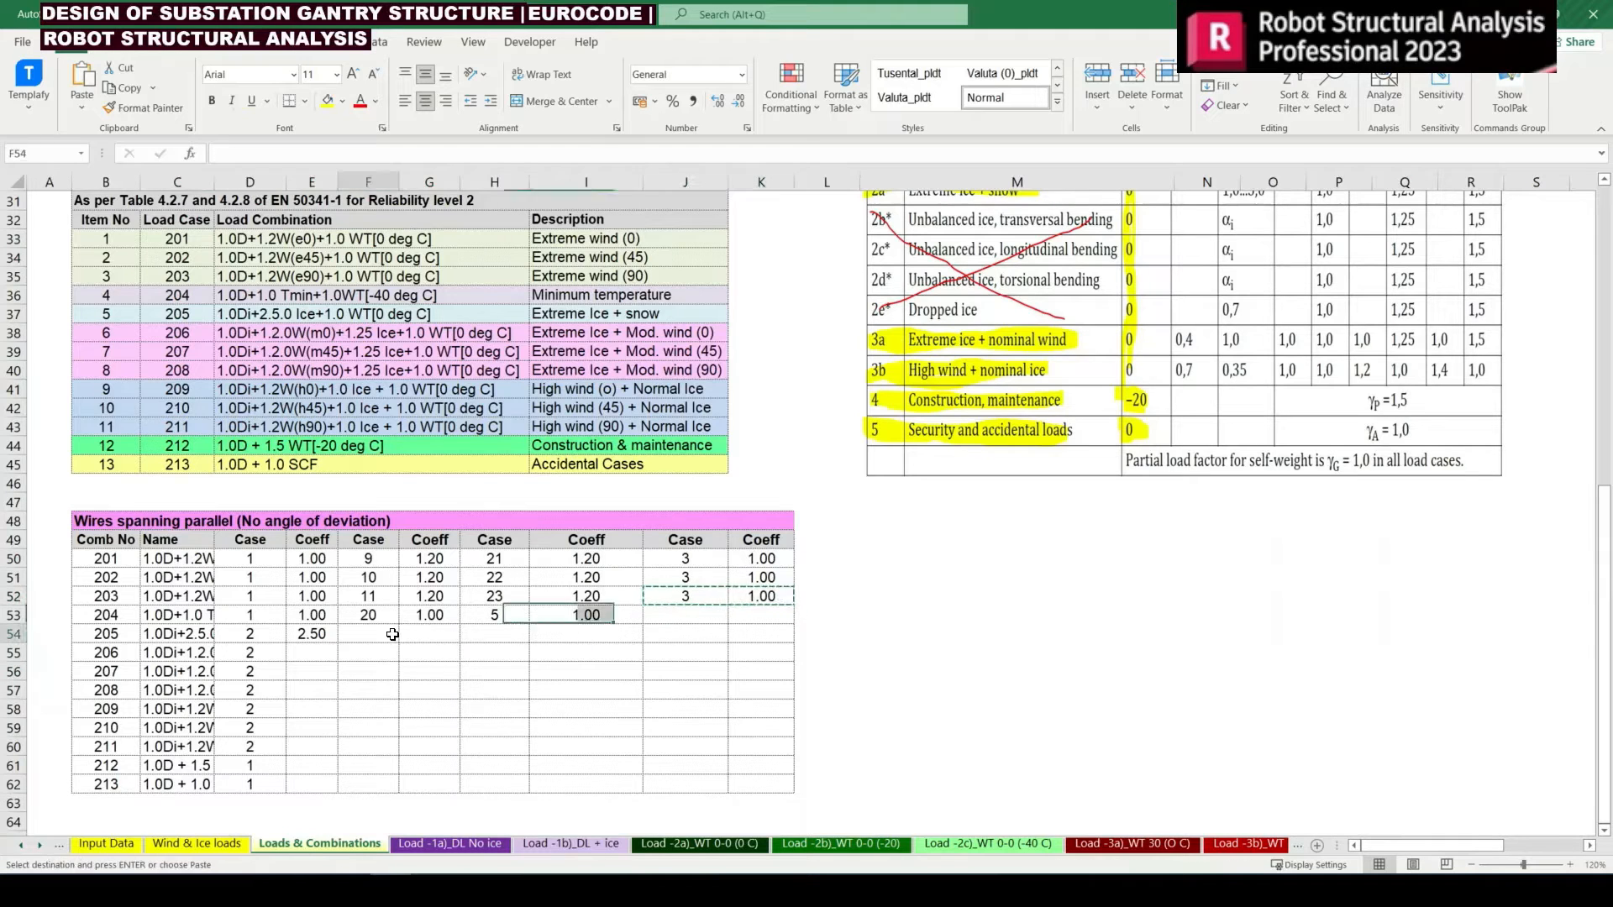
key("ctrl+v")
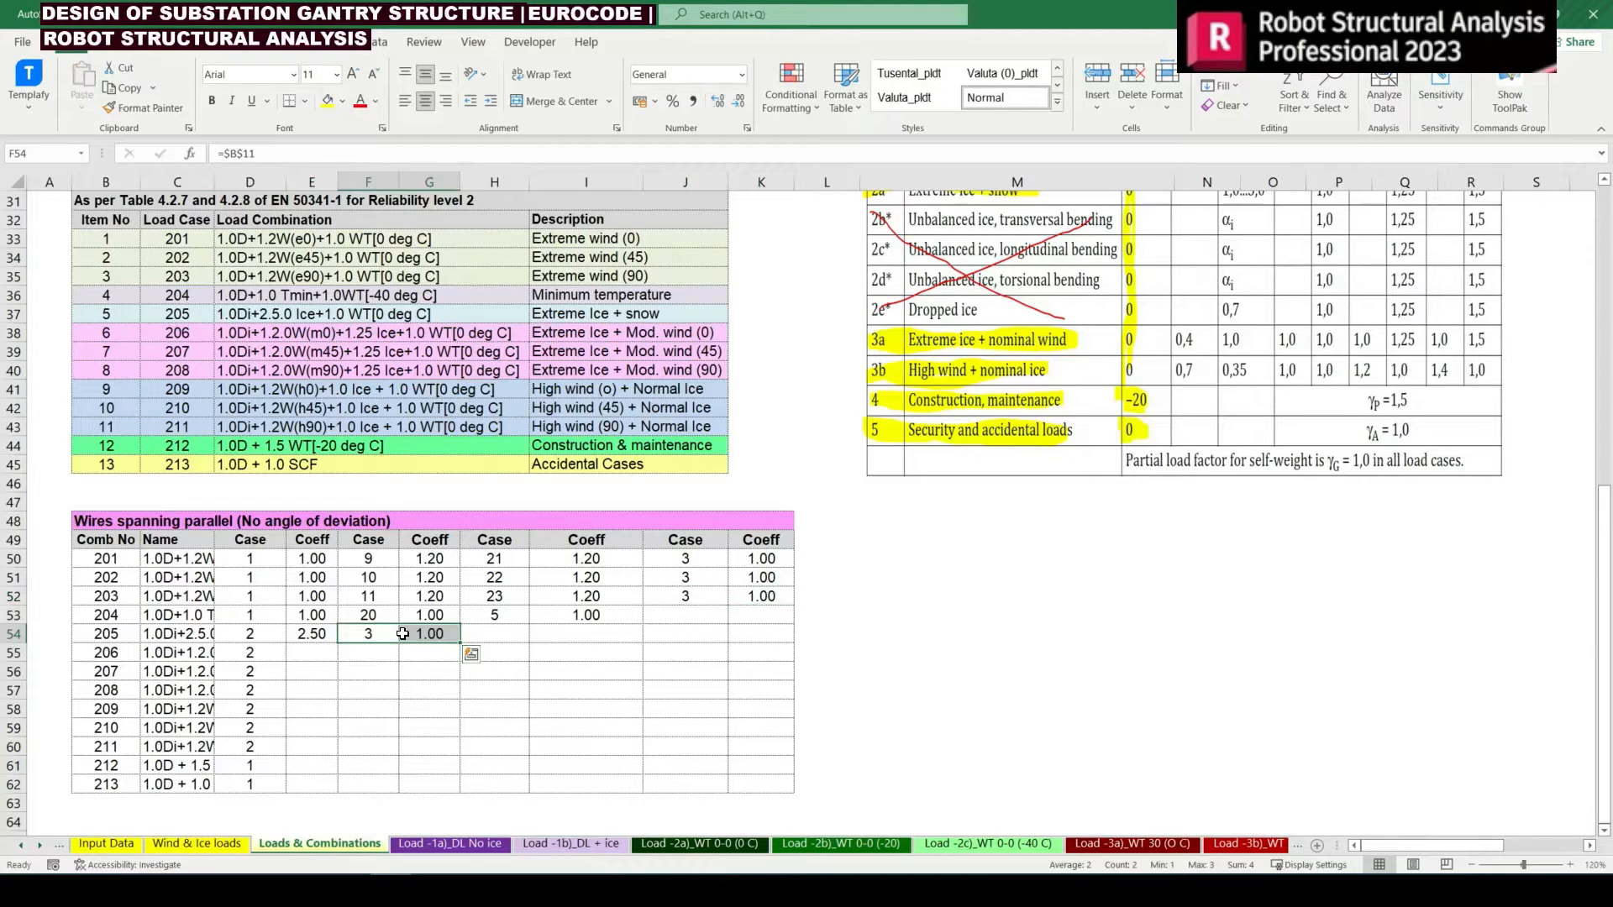
Check the names of combinations 206 to 213 for the factor applied to the dead load
key("Down")
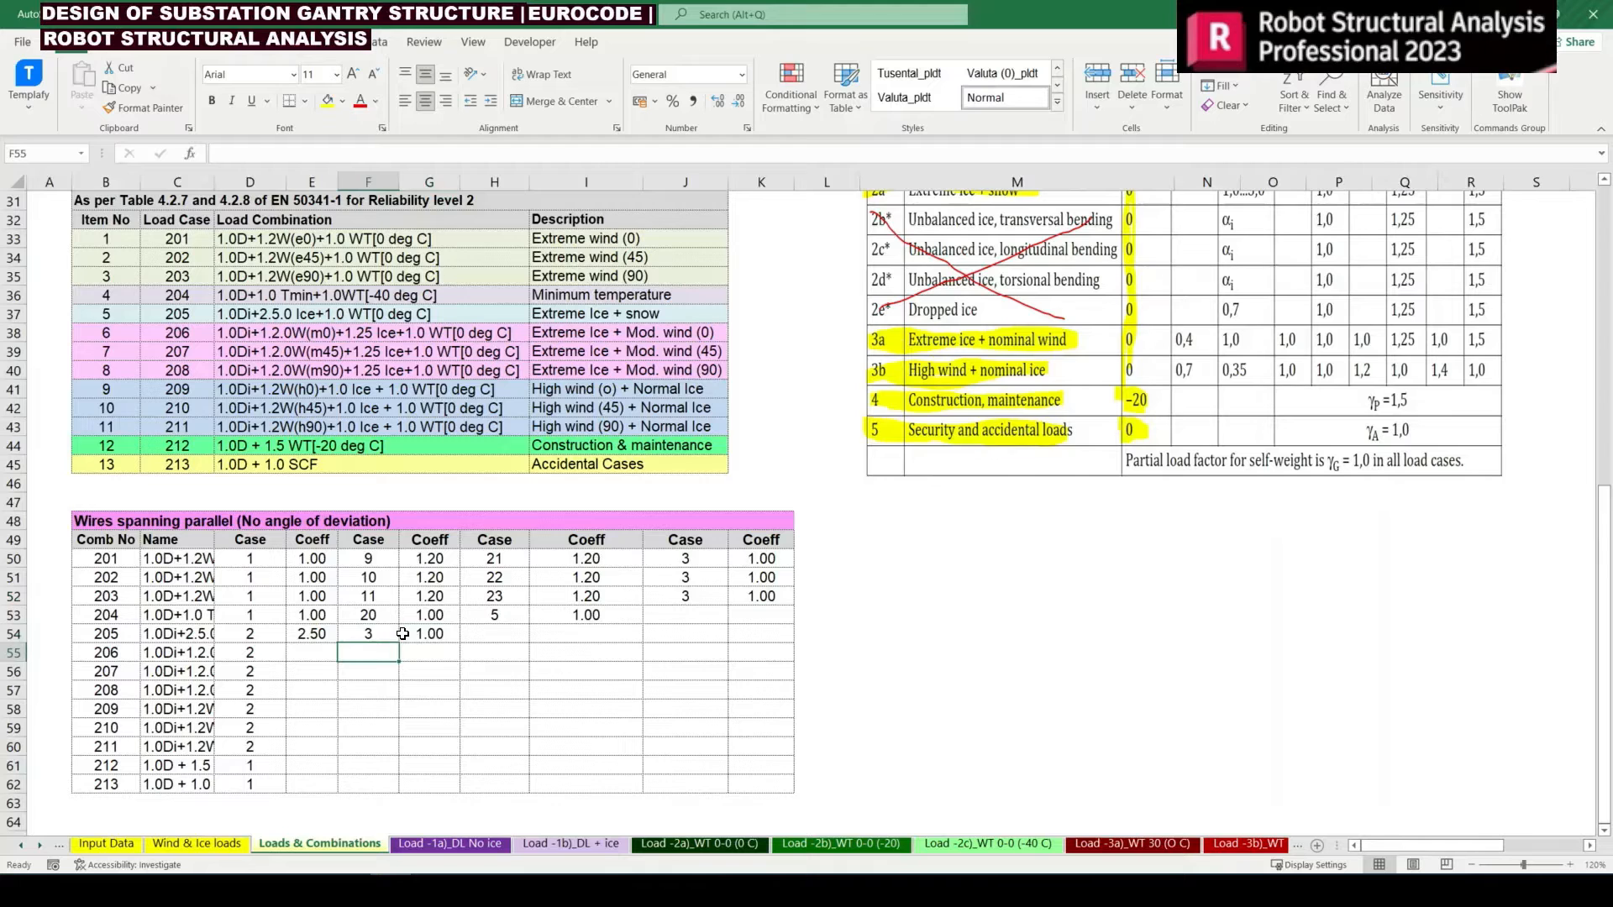
key("Left")
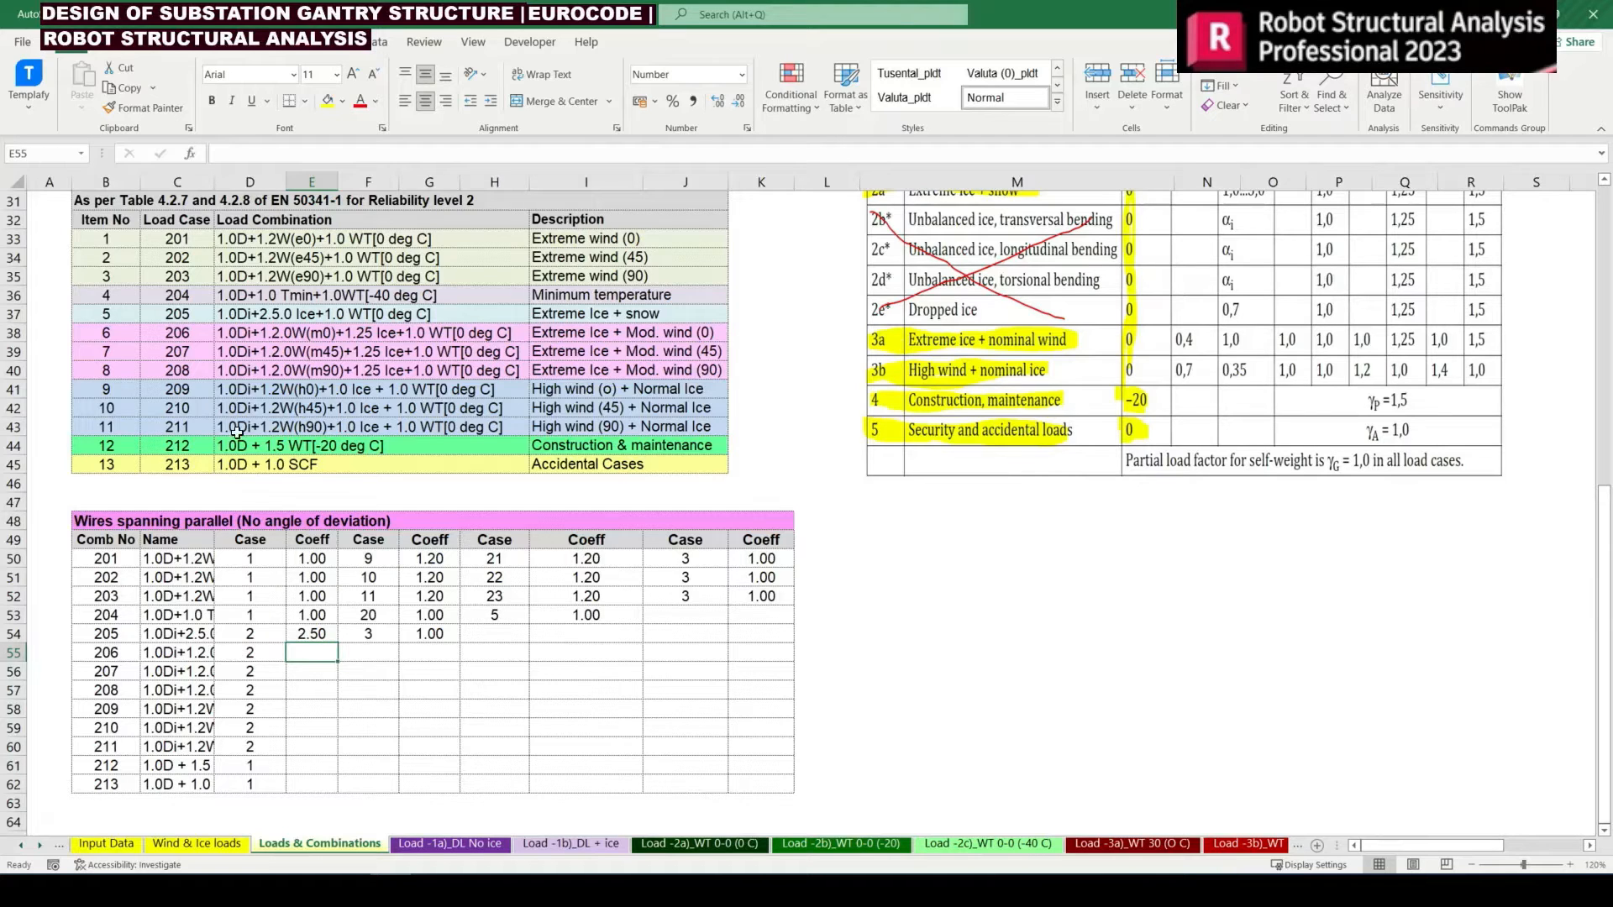
key("Left")
key("Left")
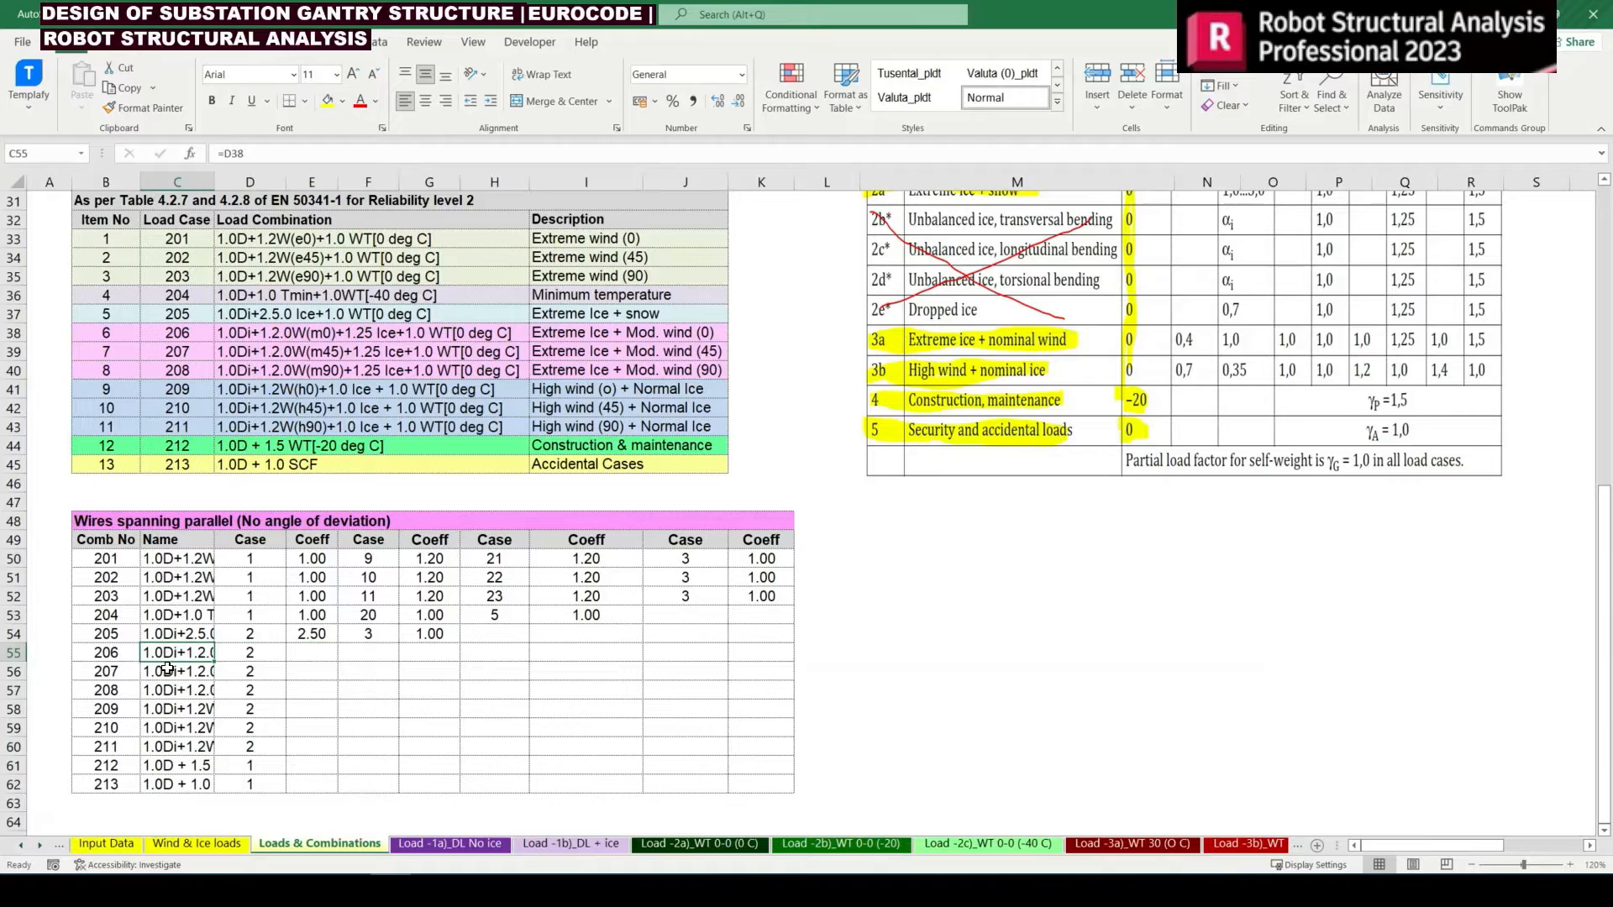
key("Down")
key("Down")
key("Down")
key("Down")
key("Down")
key("Down")
key("Down")
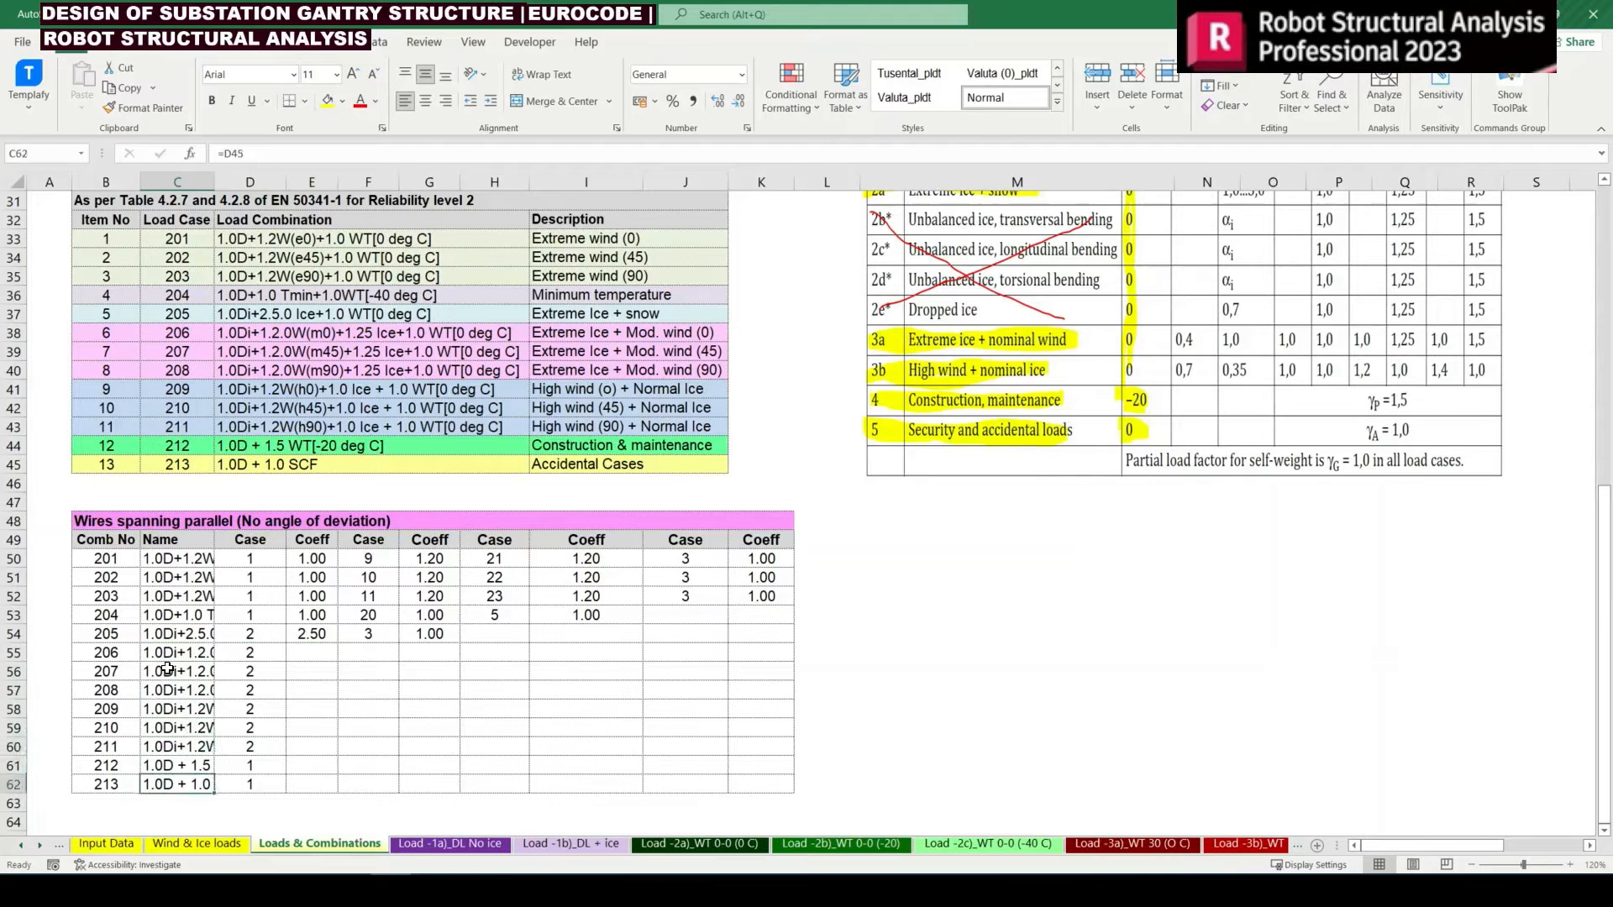
Copy the dead load coefficient 1.00 from E53 into E55:E62 for combinations 206 to 213
key("Up")
key("Up")
key("Up")
key("Up")
key("Right")
key("Up")
key("Up")
key("Up")
key("Up")
key("Up")
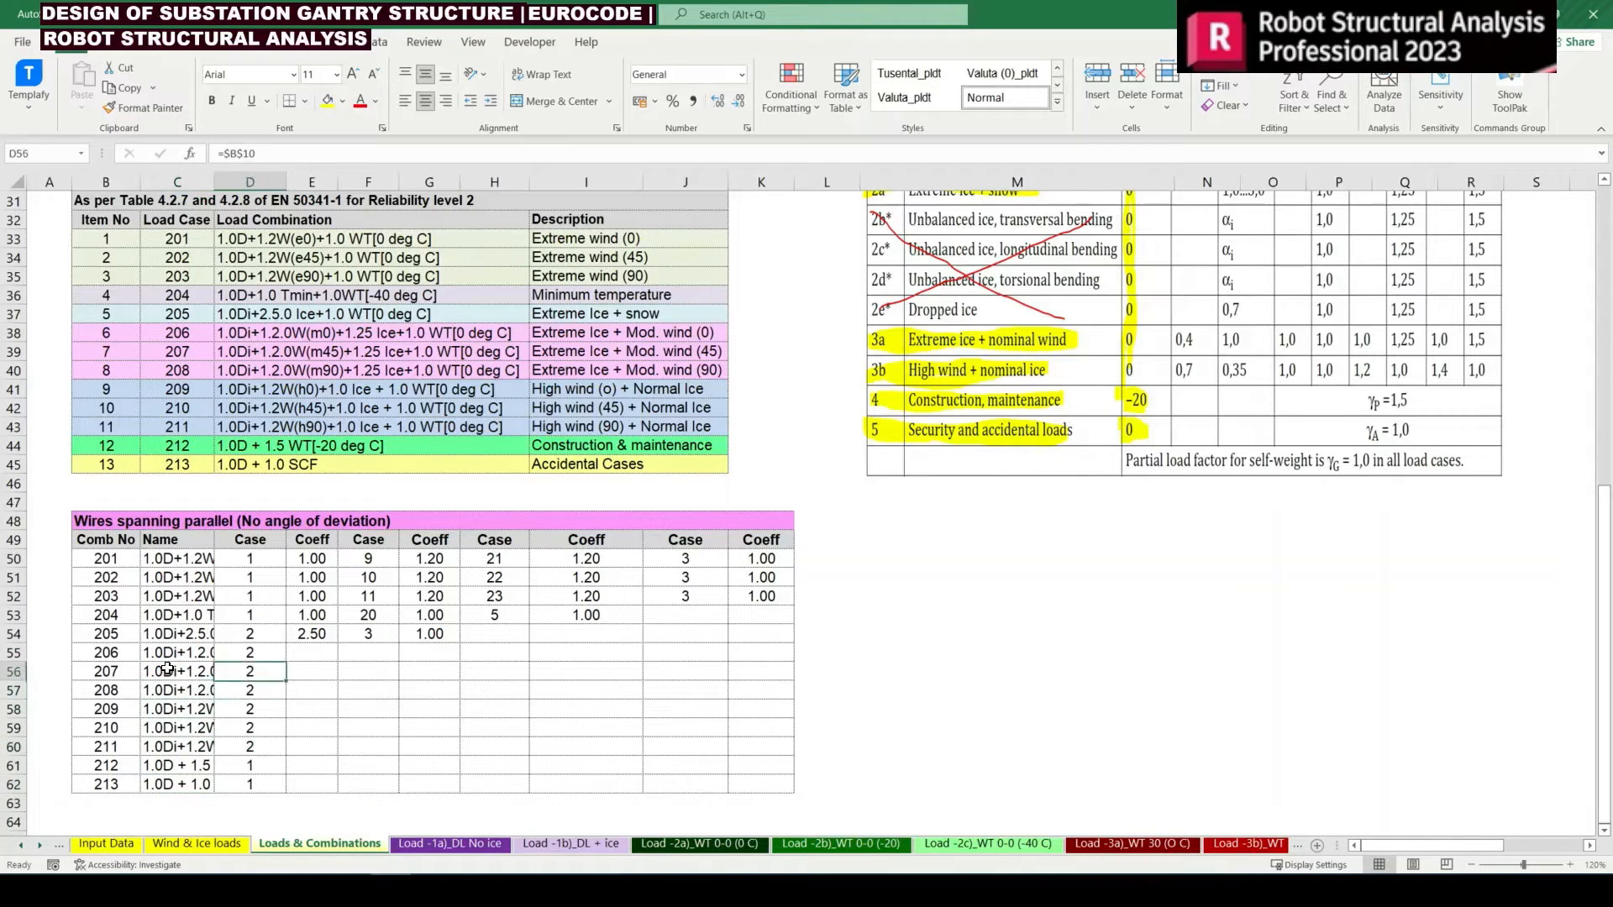
key("Right")
key("ctrl+c")
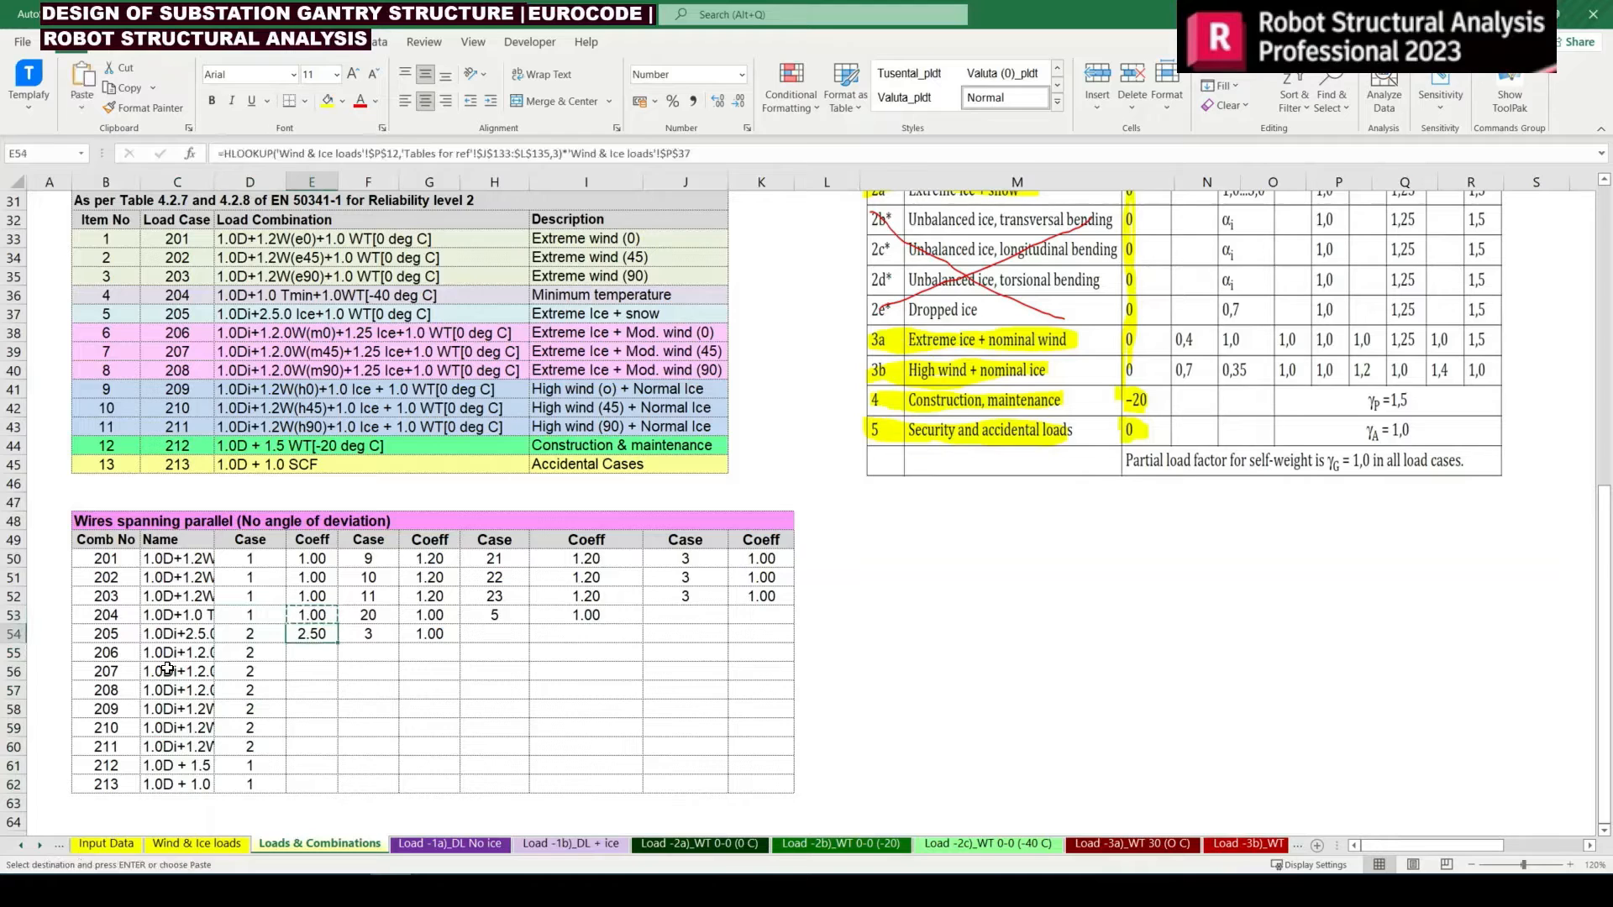
key("Down")
key("Down")
key("shift+Down")
key("shift+Down")
key("shift+Down")
key("shift+Down")
key("shift+Down")
key("shift+Down")
key("shift+Down")
key("Return")
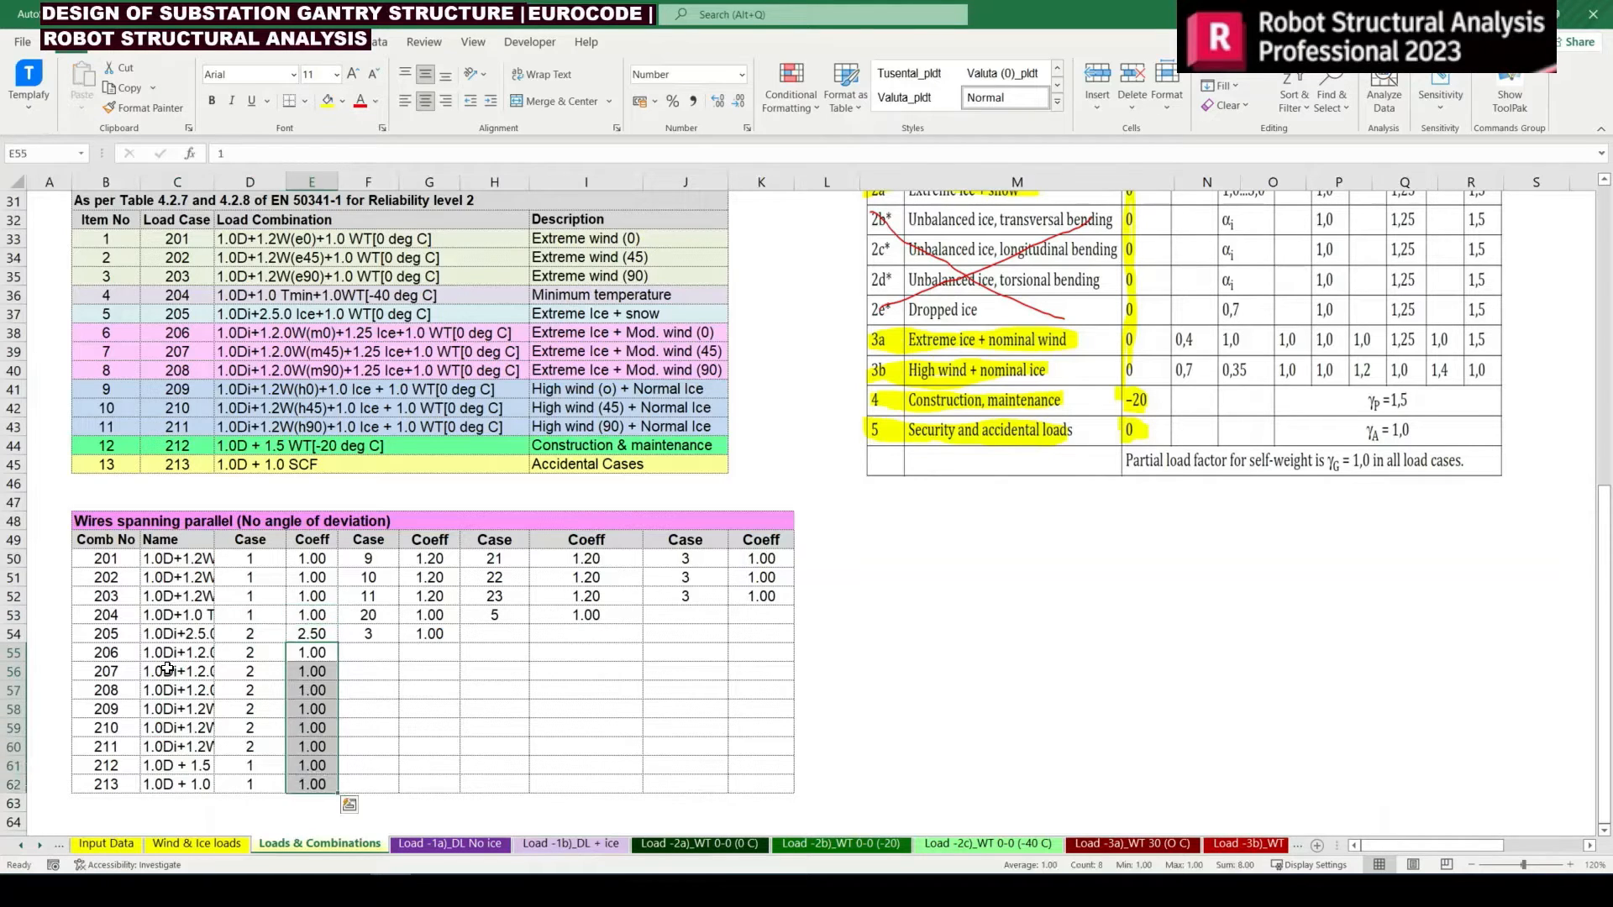
Review how the wind and wire tension cases and coefficients are arranged in the row of combination 201
key("Up")
key("Right")
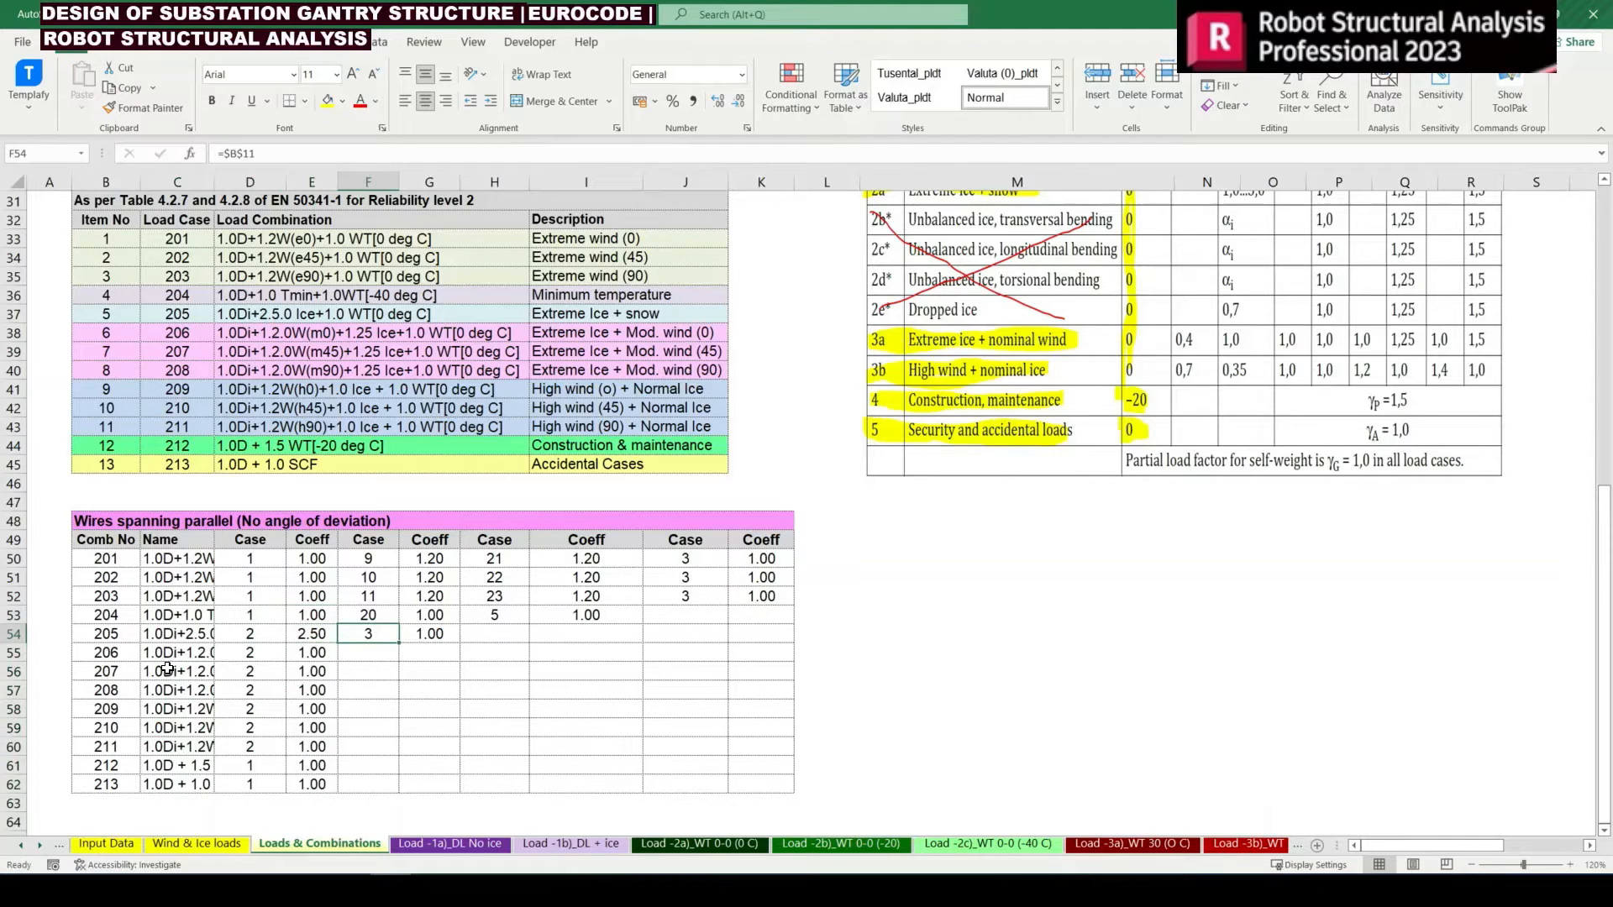
key("Down")
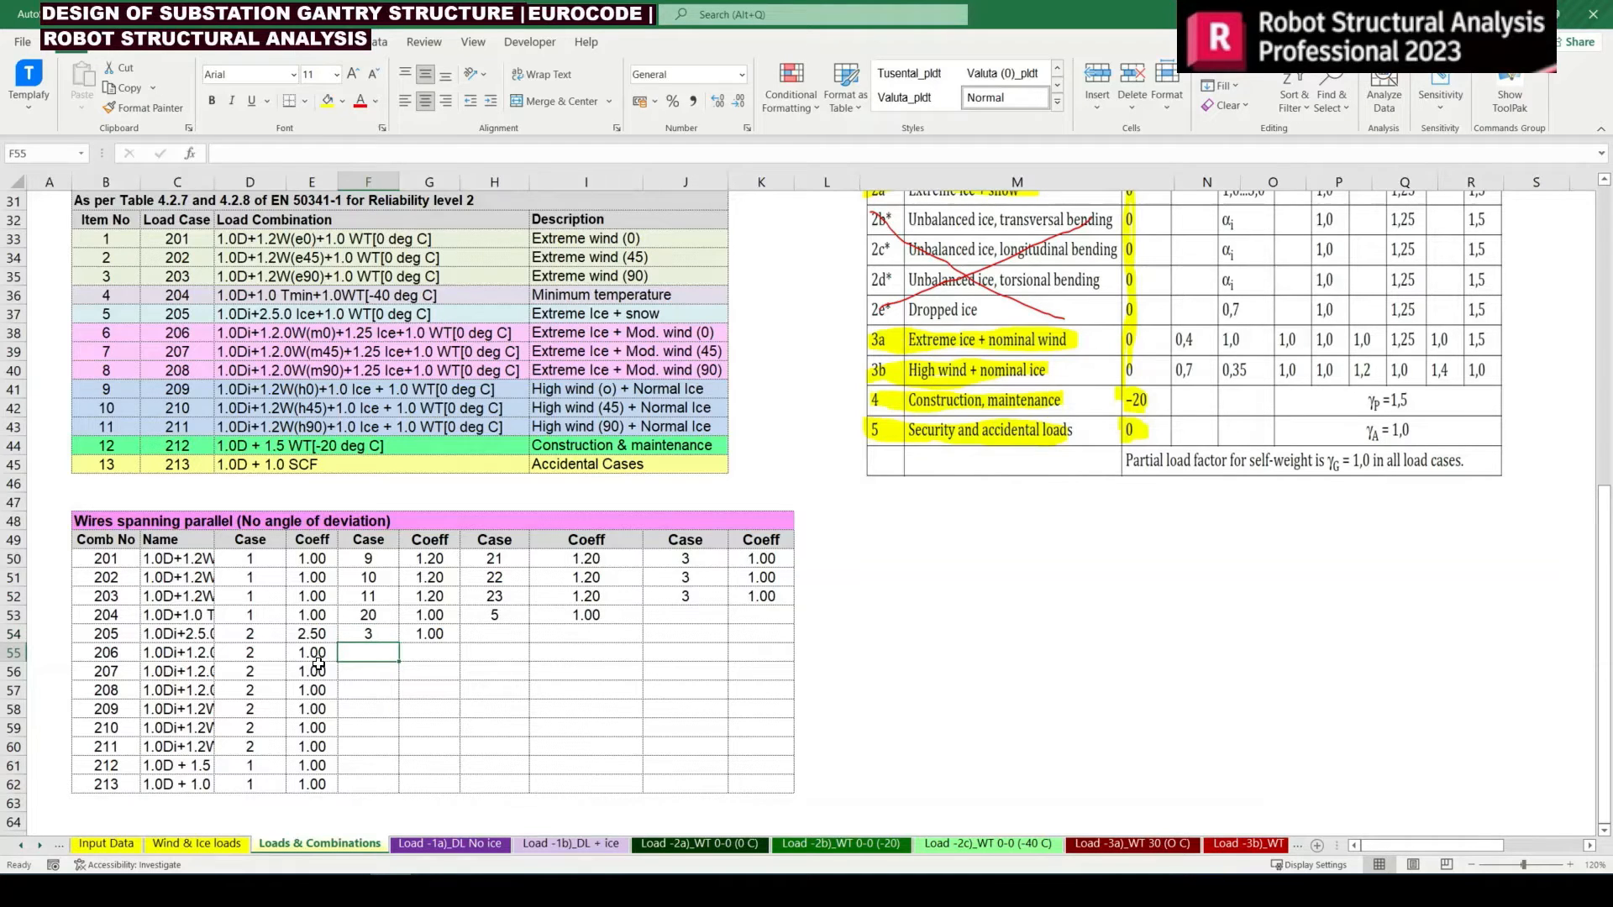
key("Up")
key("Up")
key("Up")
key("Up")
key("Up")
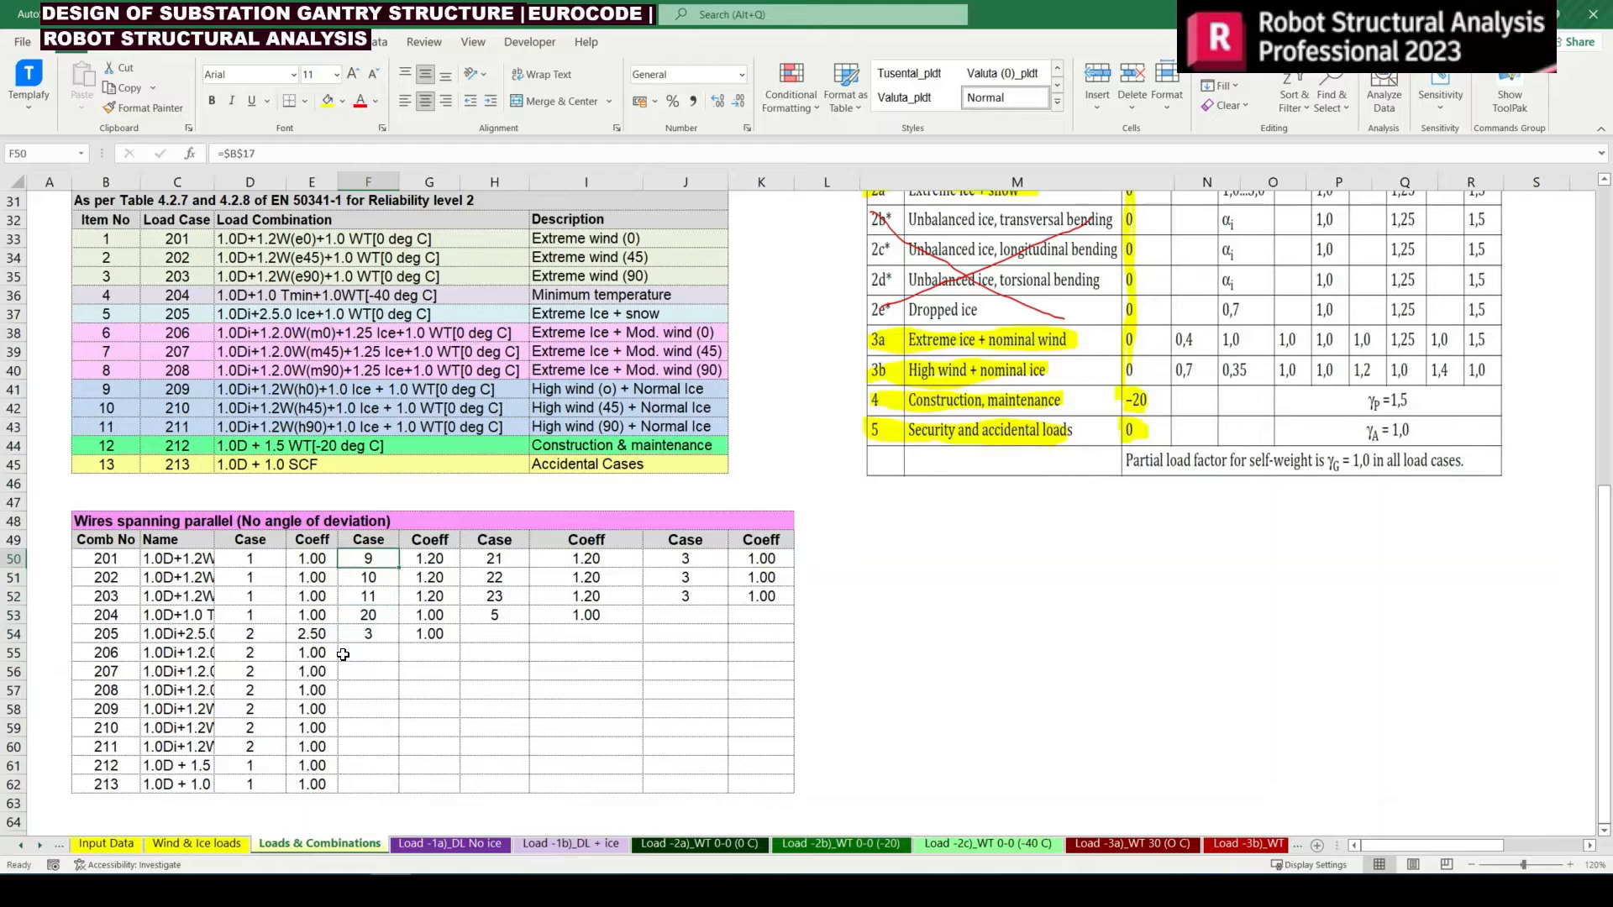
key("shift+Right")
key("shift+Right")
key("shift+Right")
key("shift+Right")
key("Right")
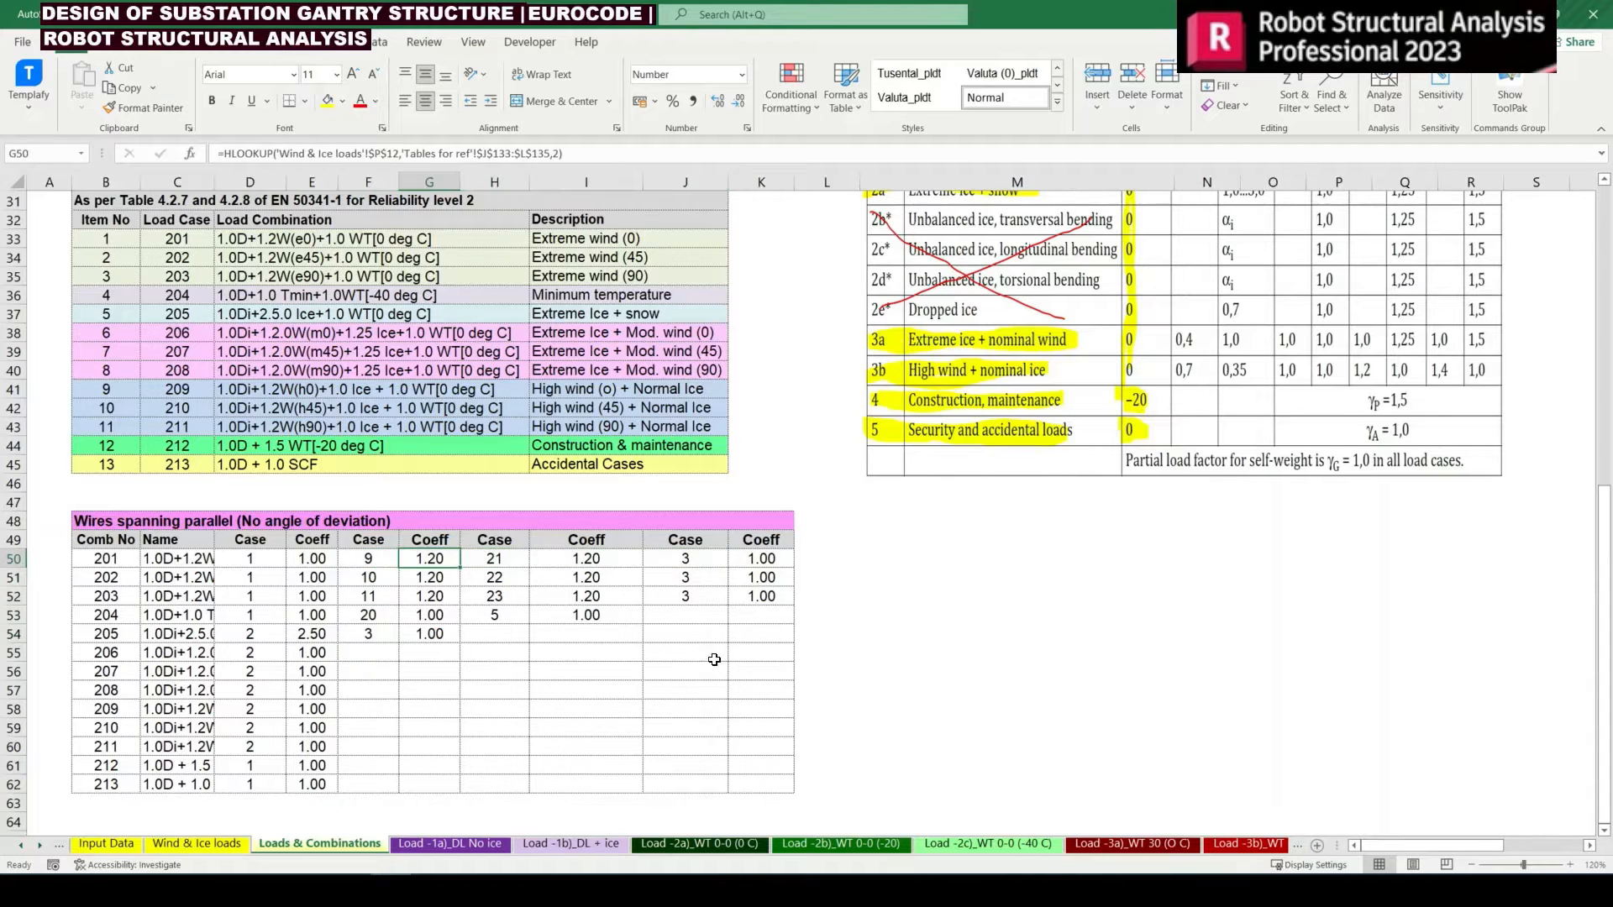
Compare the descriptions of combinations 206 to 211 with the EN 50341-1 factor table and the 0-0 degree wire tension load at 0 deg C
scroll(679, 431, "up", 1)
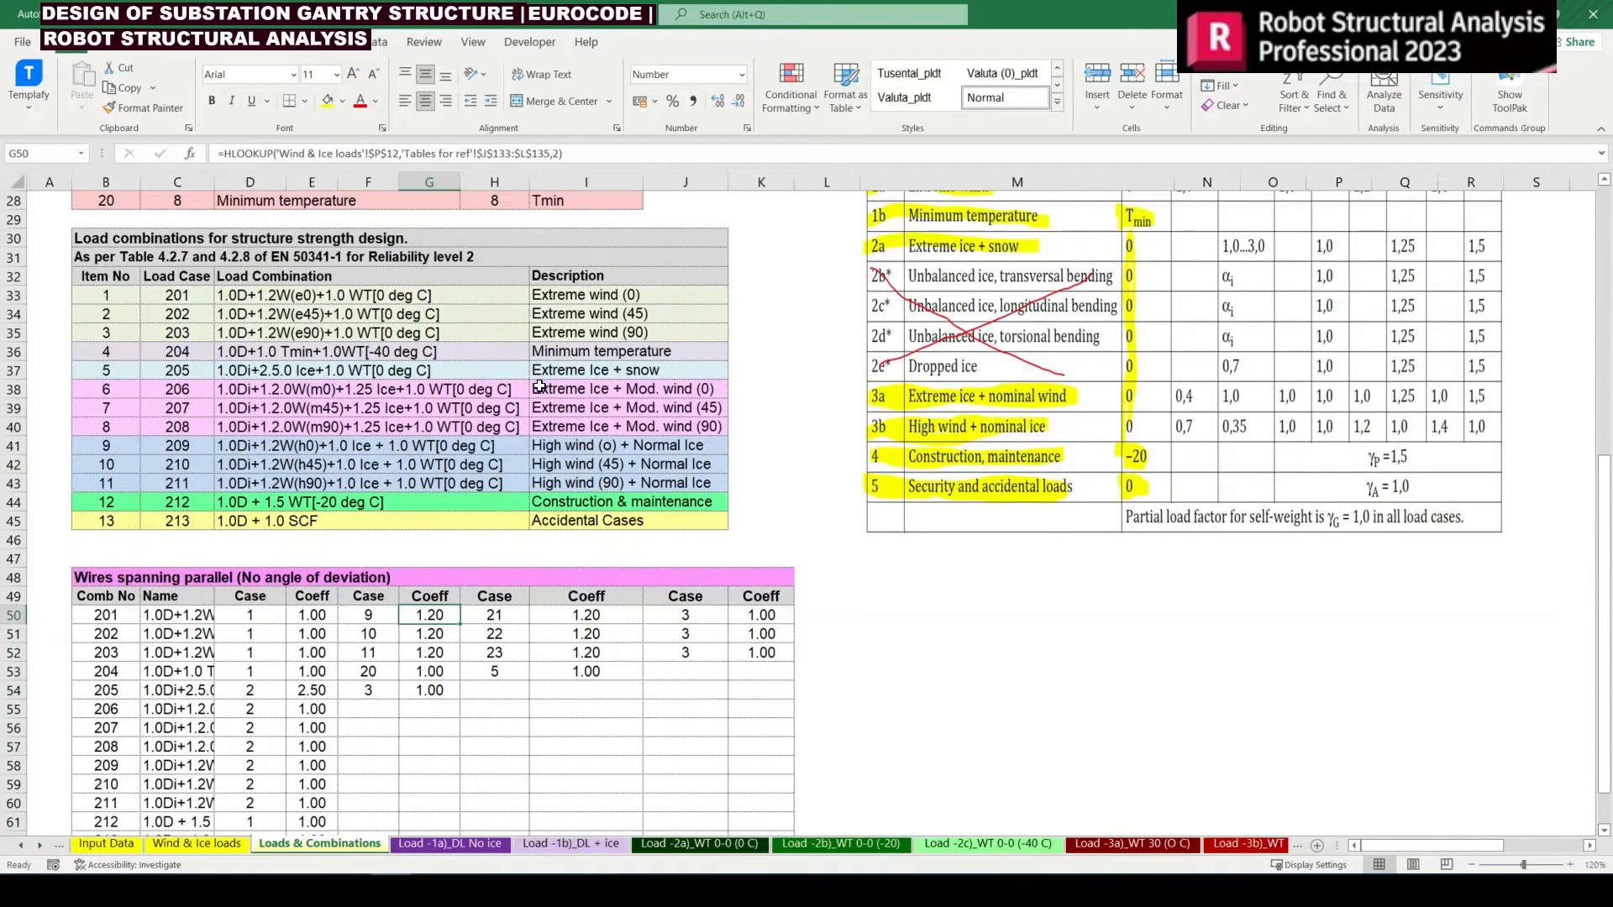
left_click_drag(539, 386, 630, 476)
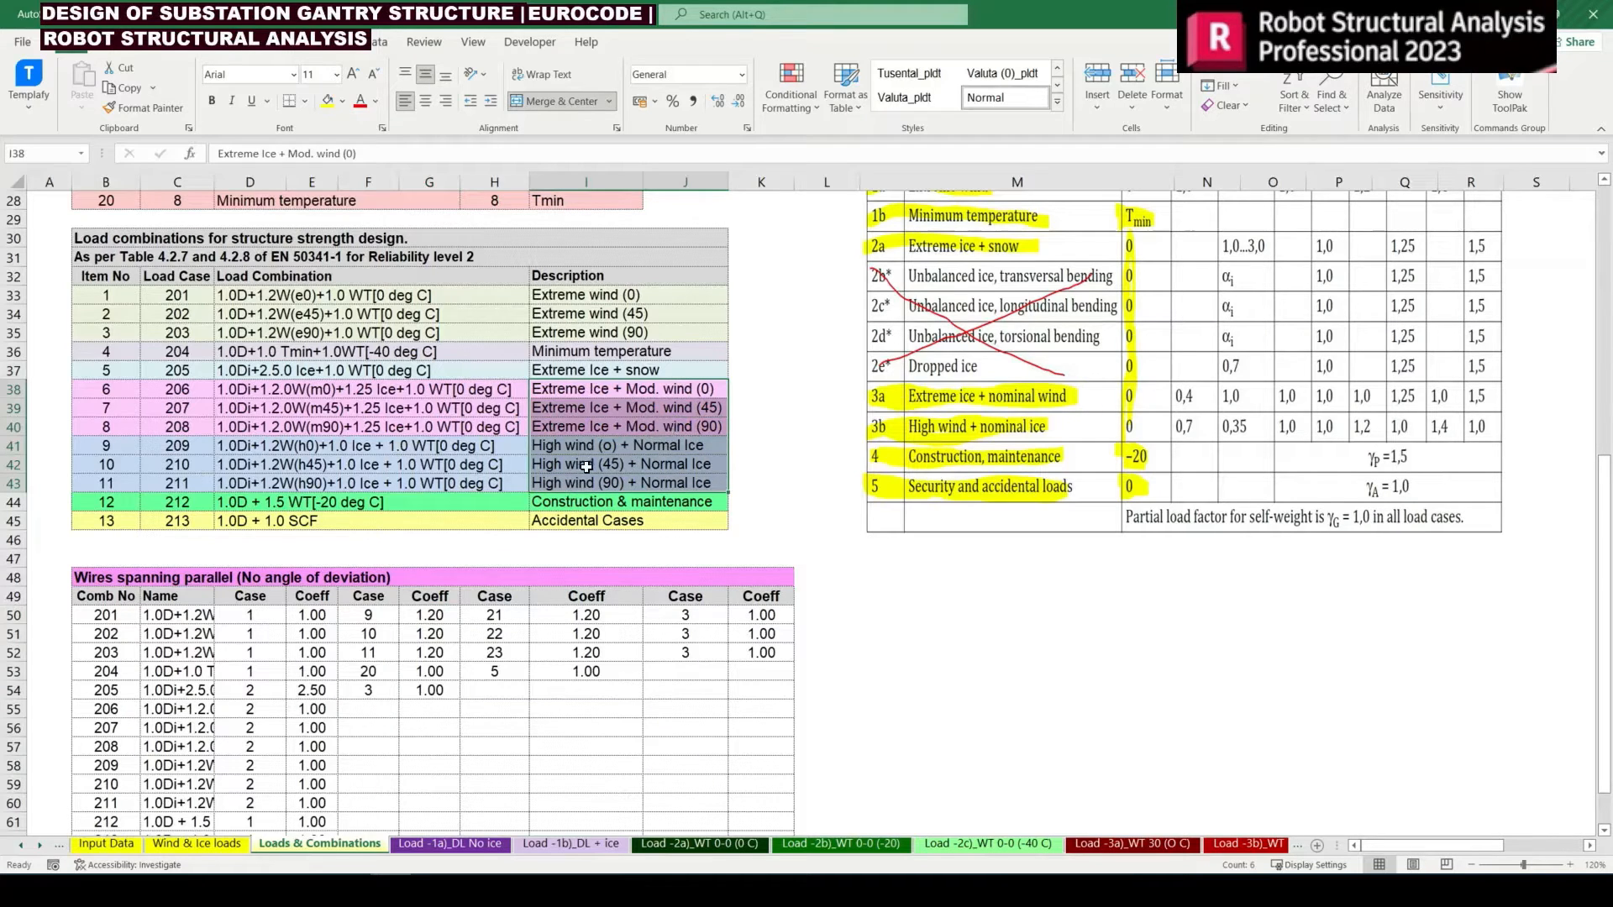
scroll(1026, 446, "up", 2)
left_click(1027, 445)
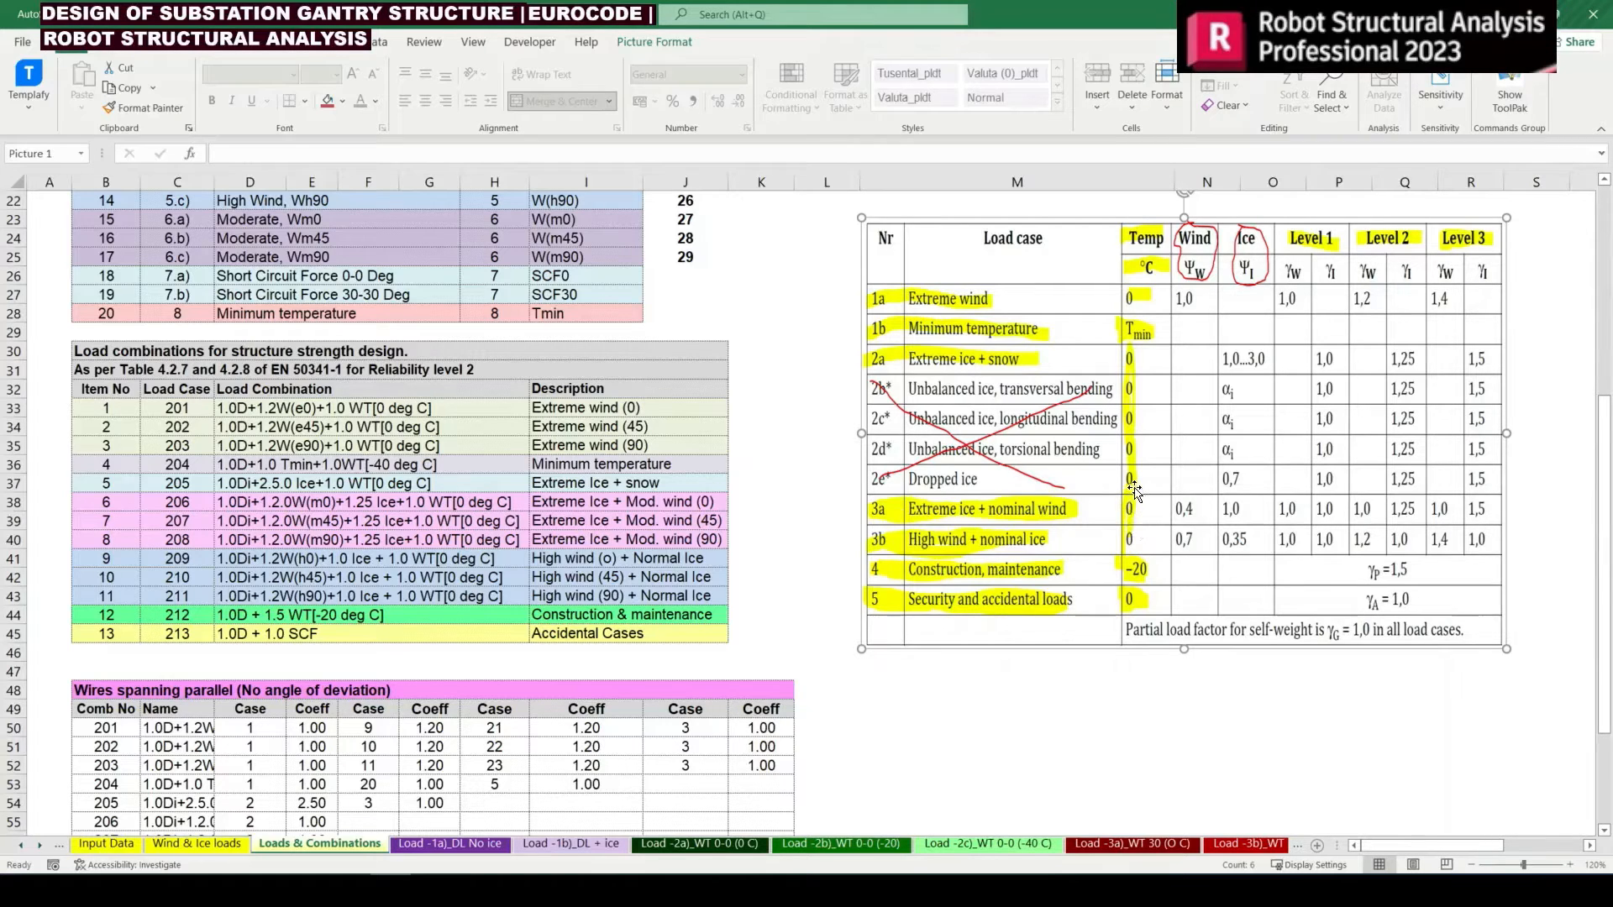
left_click_drag(719, 500, 710, 539)
scroll(607, 496, "up", 7)
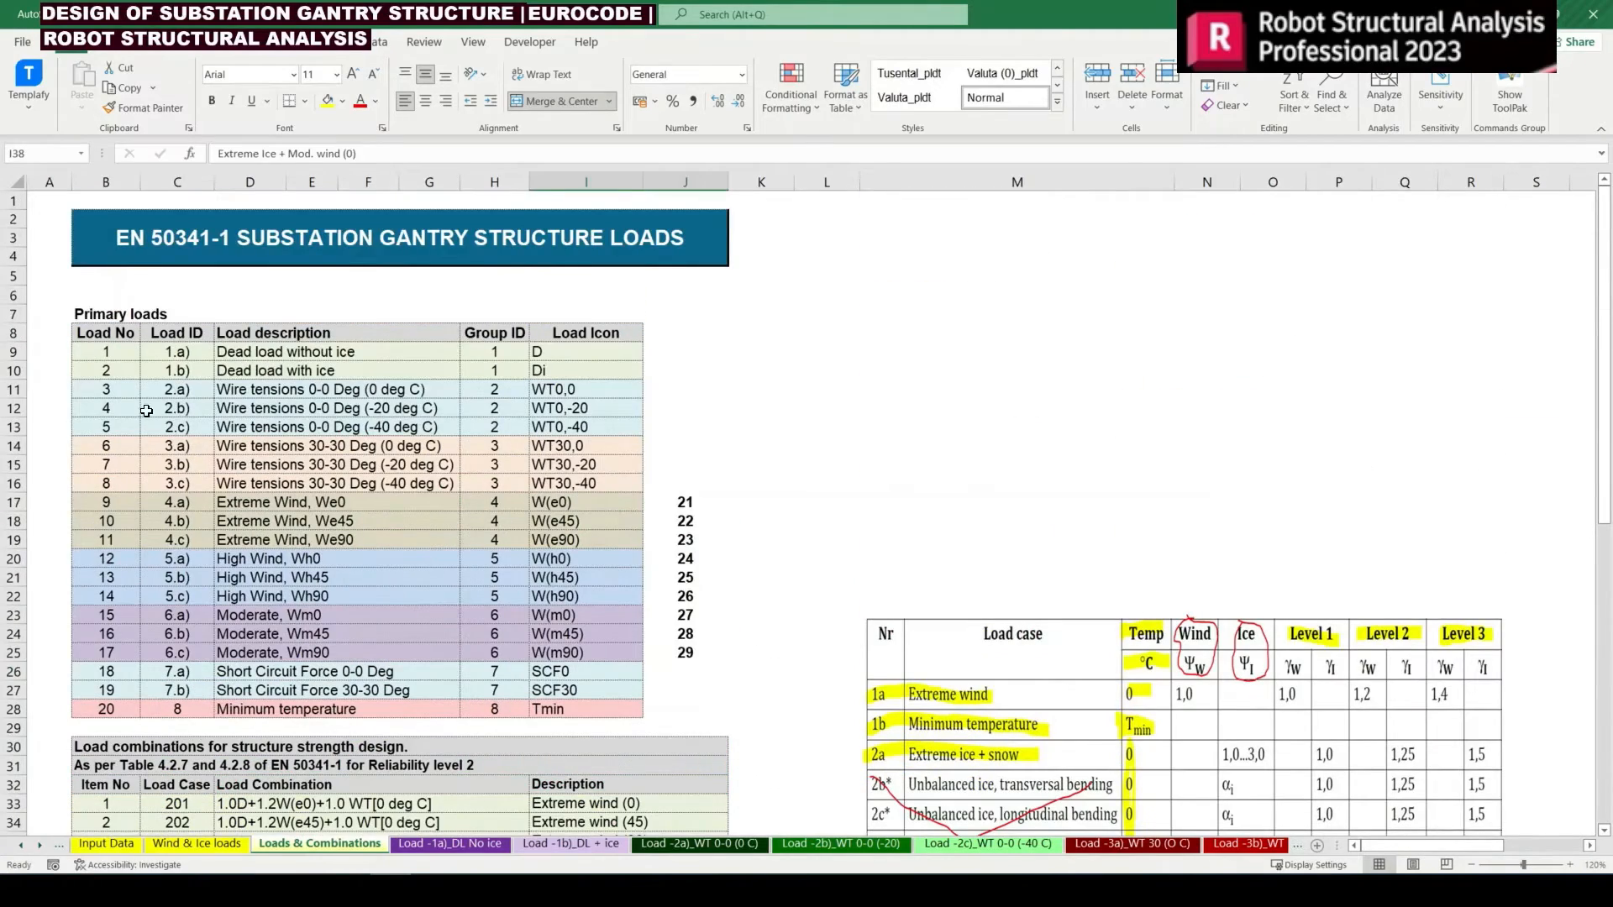
left_click_drag(121, 393, 610, 396)
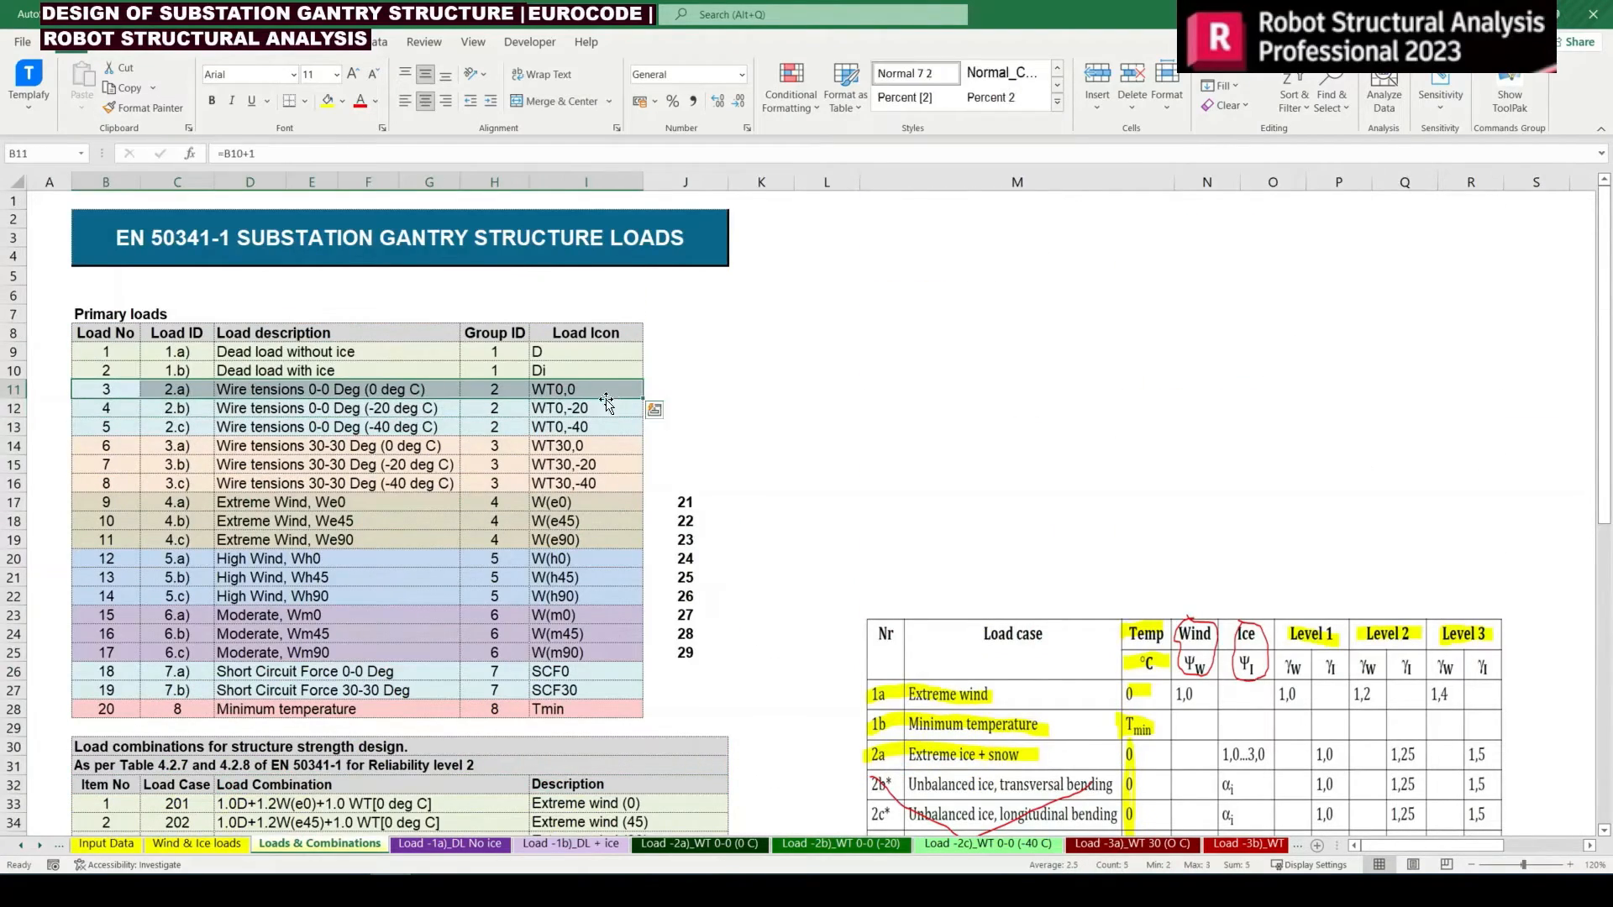
Copy the wire tension case 3 and coefficient 1.00 from J52:K52 into J55:K60 for combinations 206 to 211
scroll(491, 469, "down", 14)
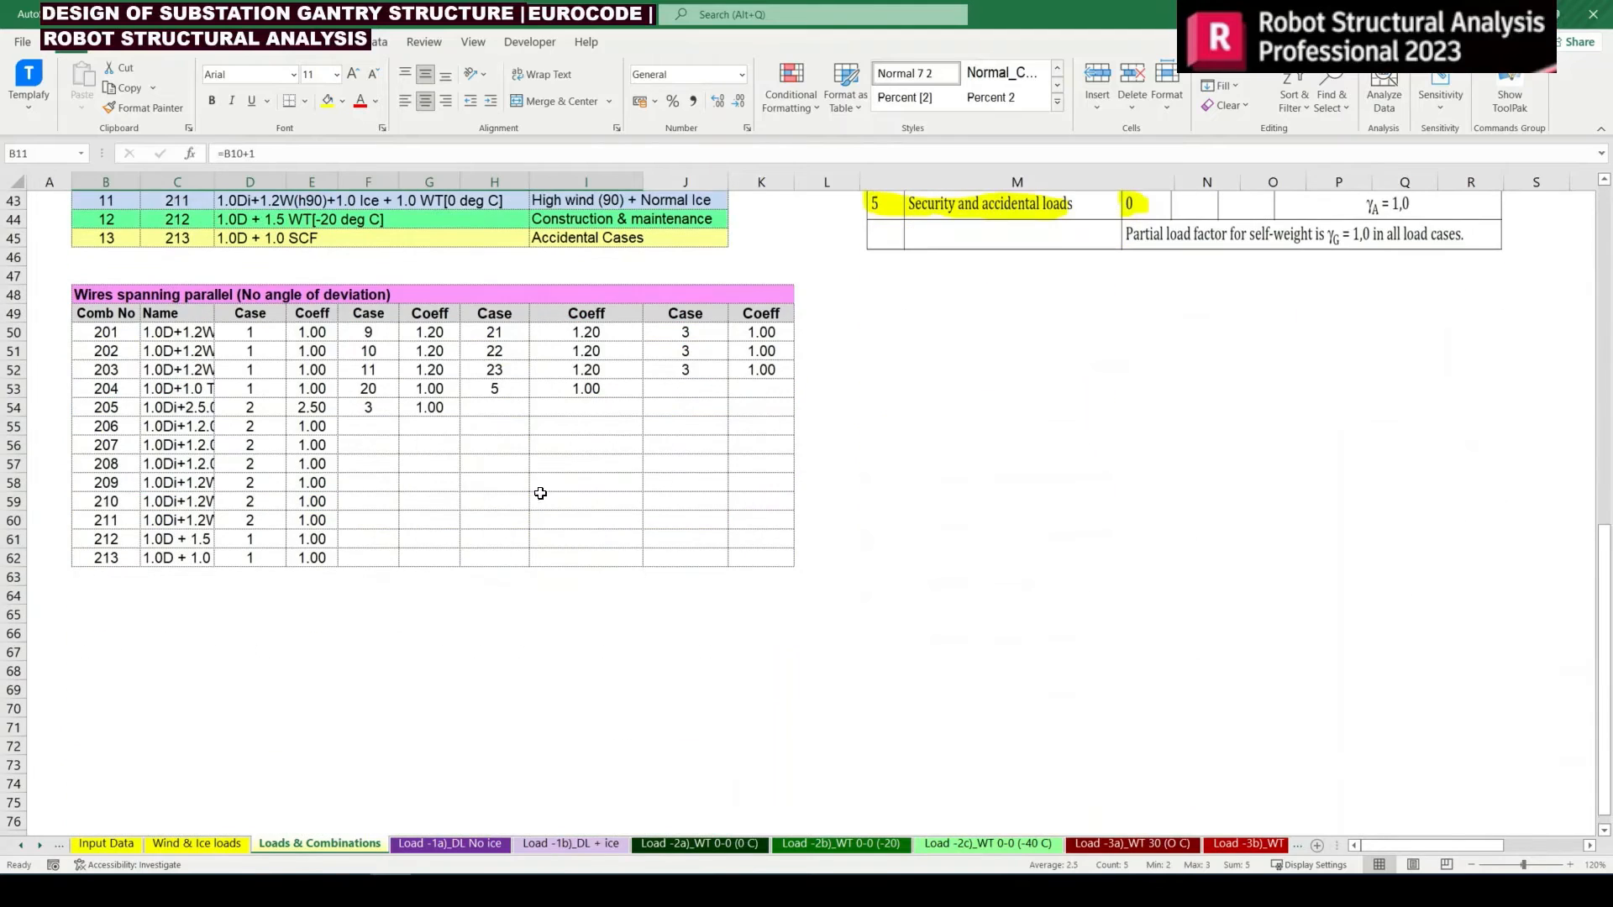
left_click(684, 369)
left_click_drag(685, 370, 767, 369)
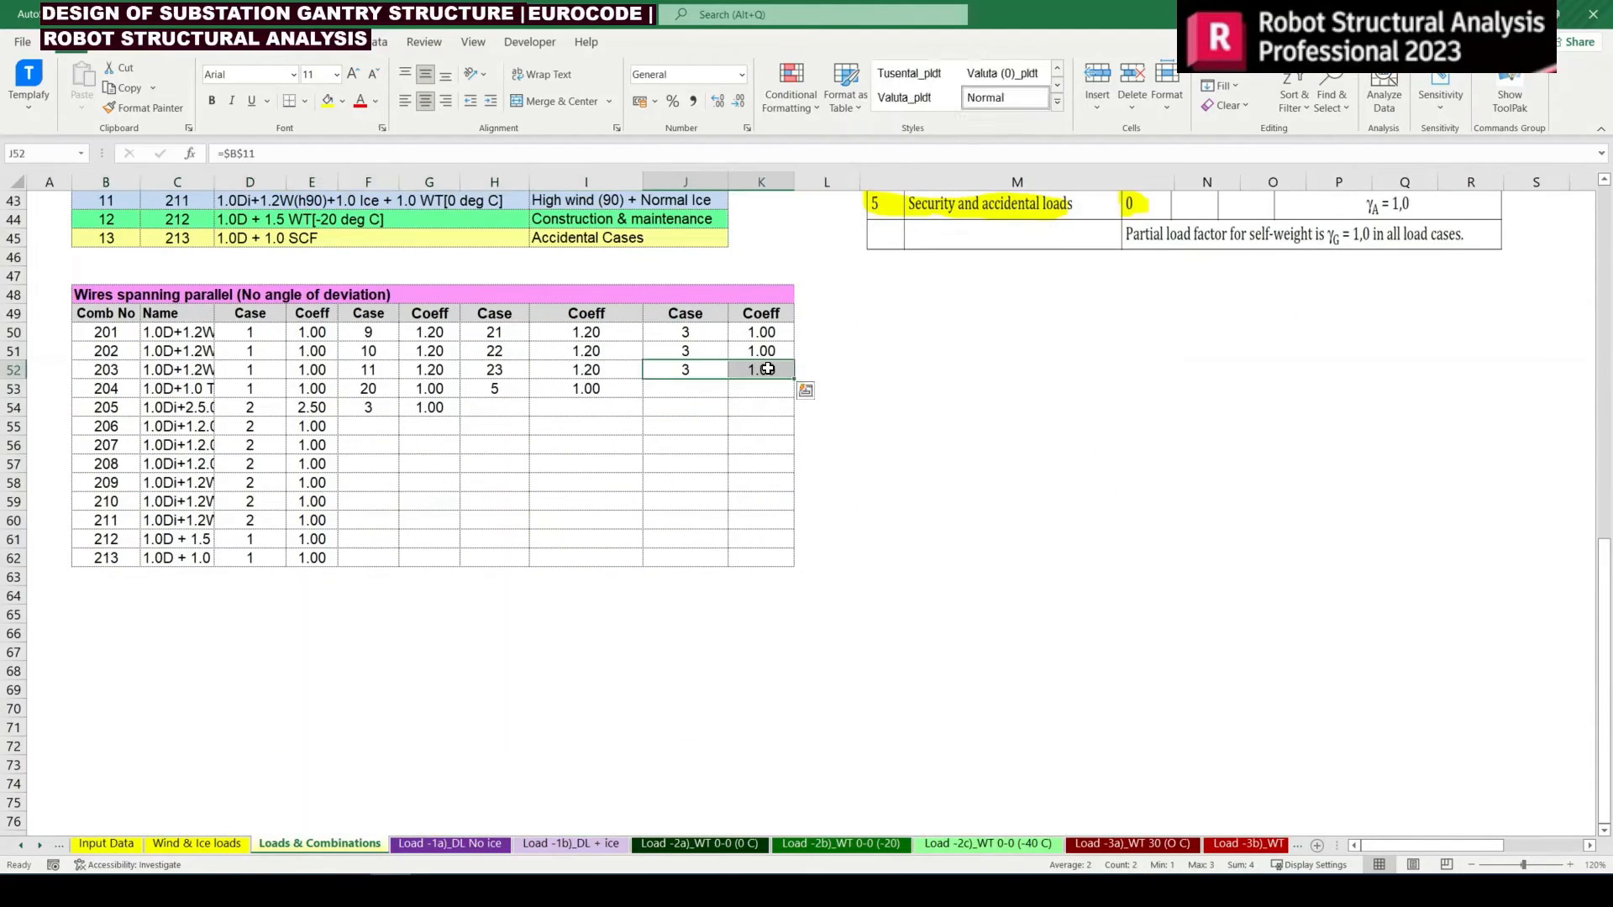
key("ctrl+c")
key("Down")
key("Down")
key("Down")
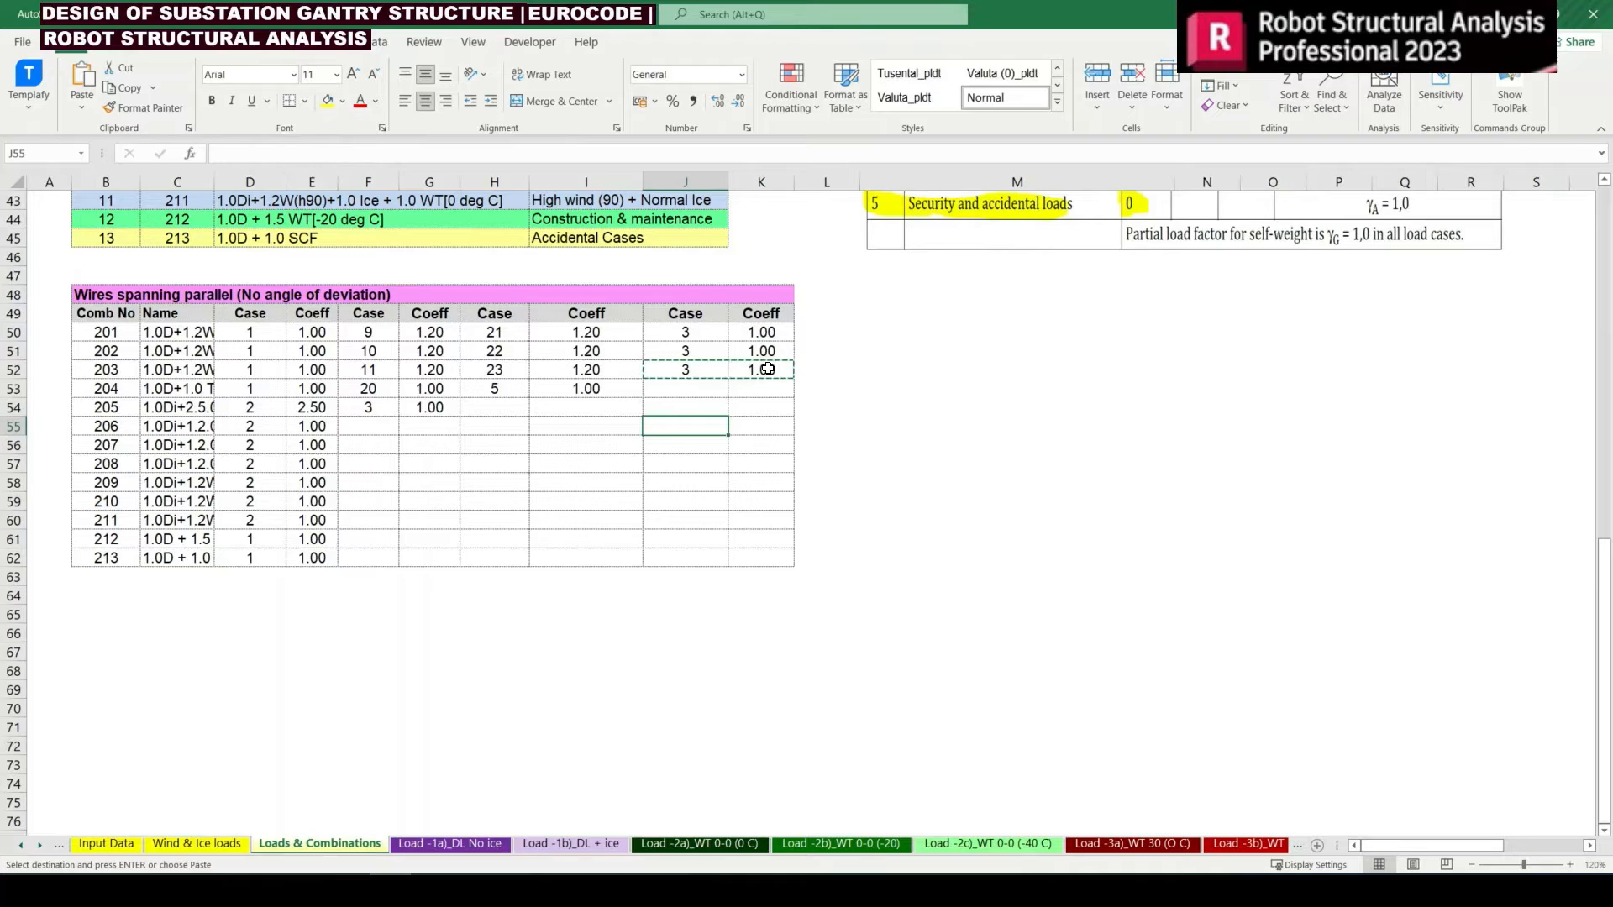
key("shift+Down")
key("shift+Down")
key("shift+Down")
key("shift+Down")
key("shift+Down")
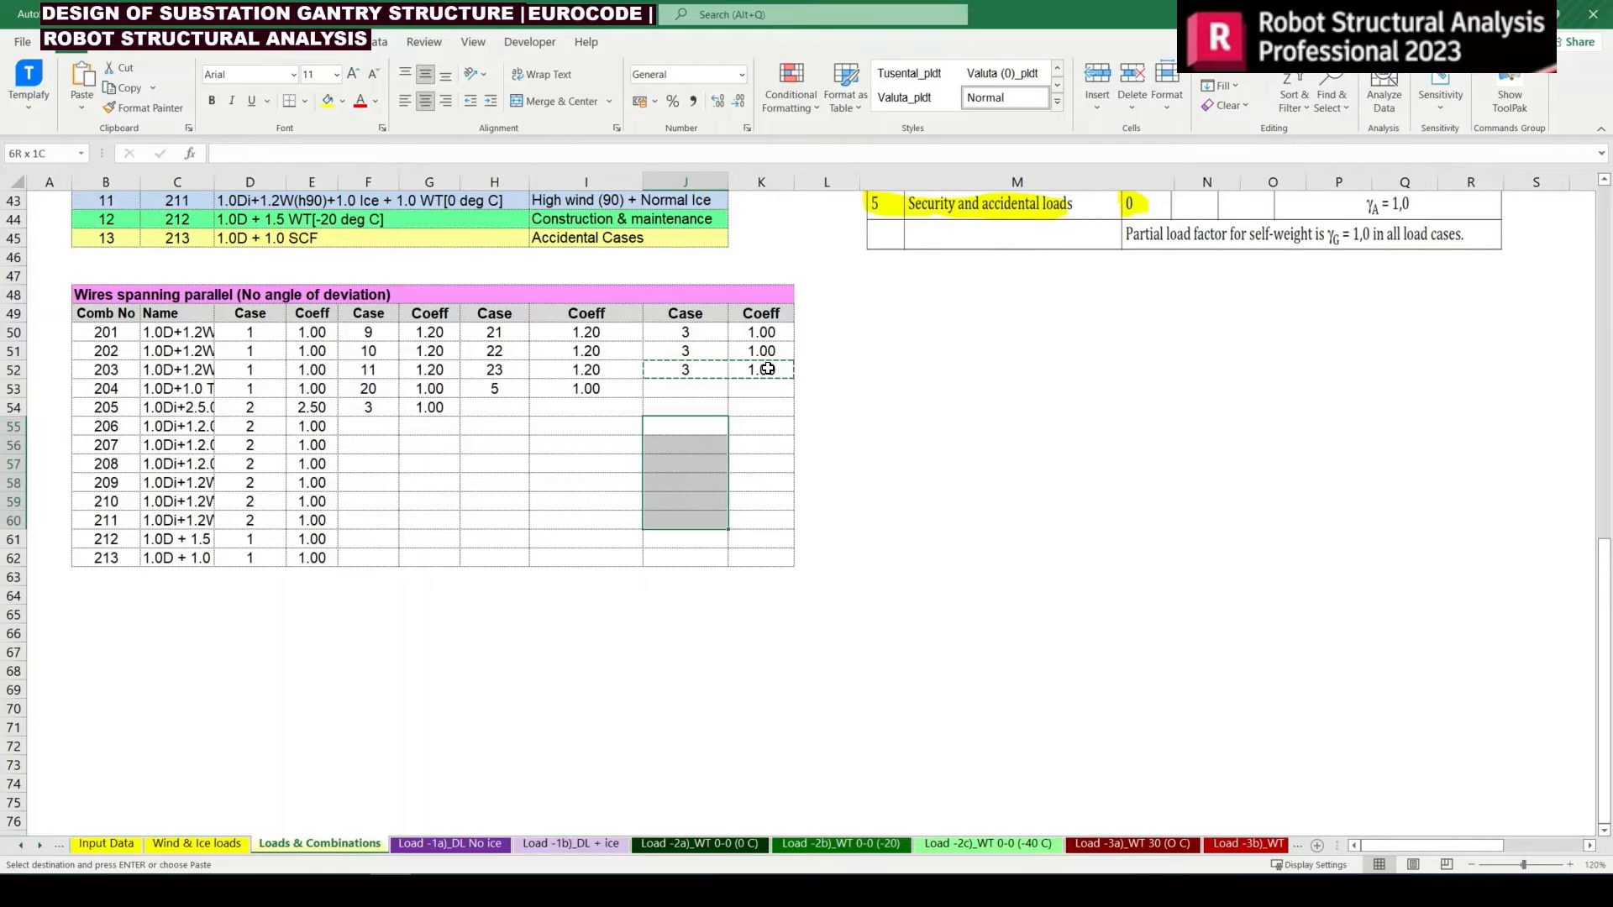
key("Return")
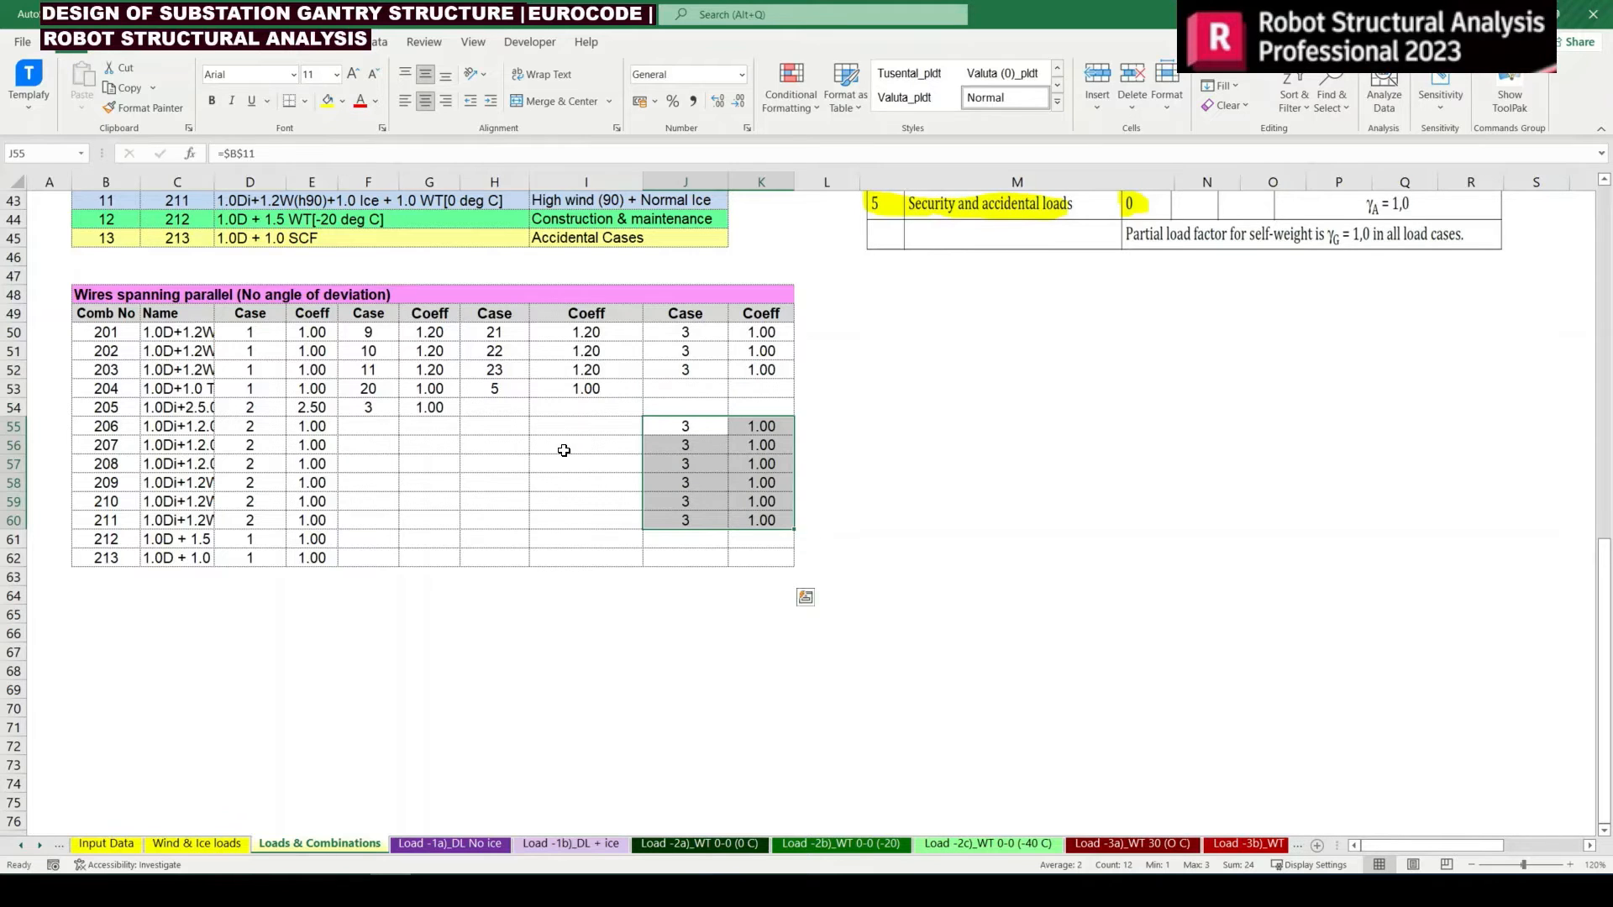
Review the descriptions of combinations 206 to 211 against the wire tension load at 0 deg C and the EN 50341-1 factor table
scroll(571, 451, "up", 2)
left_click_drag(555, 313, 177, 313)
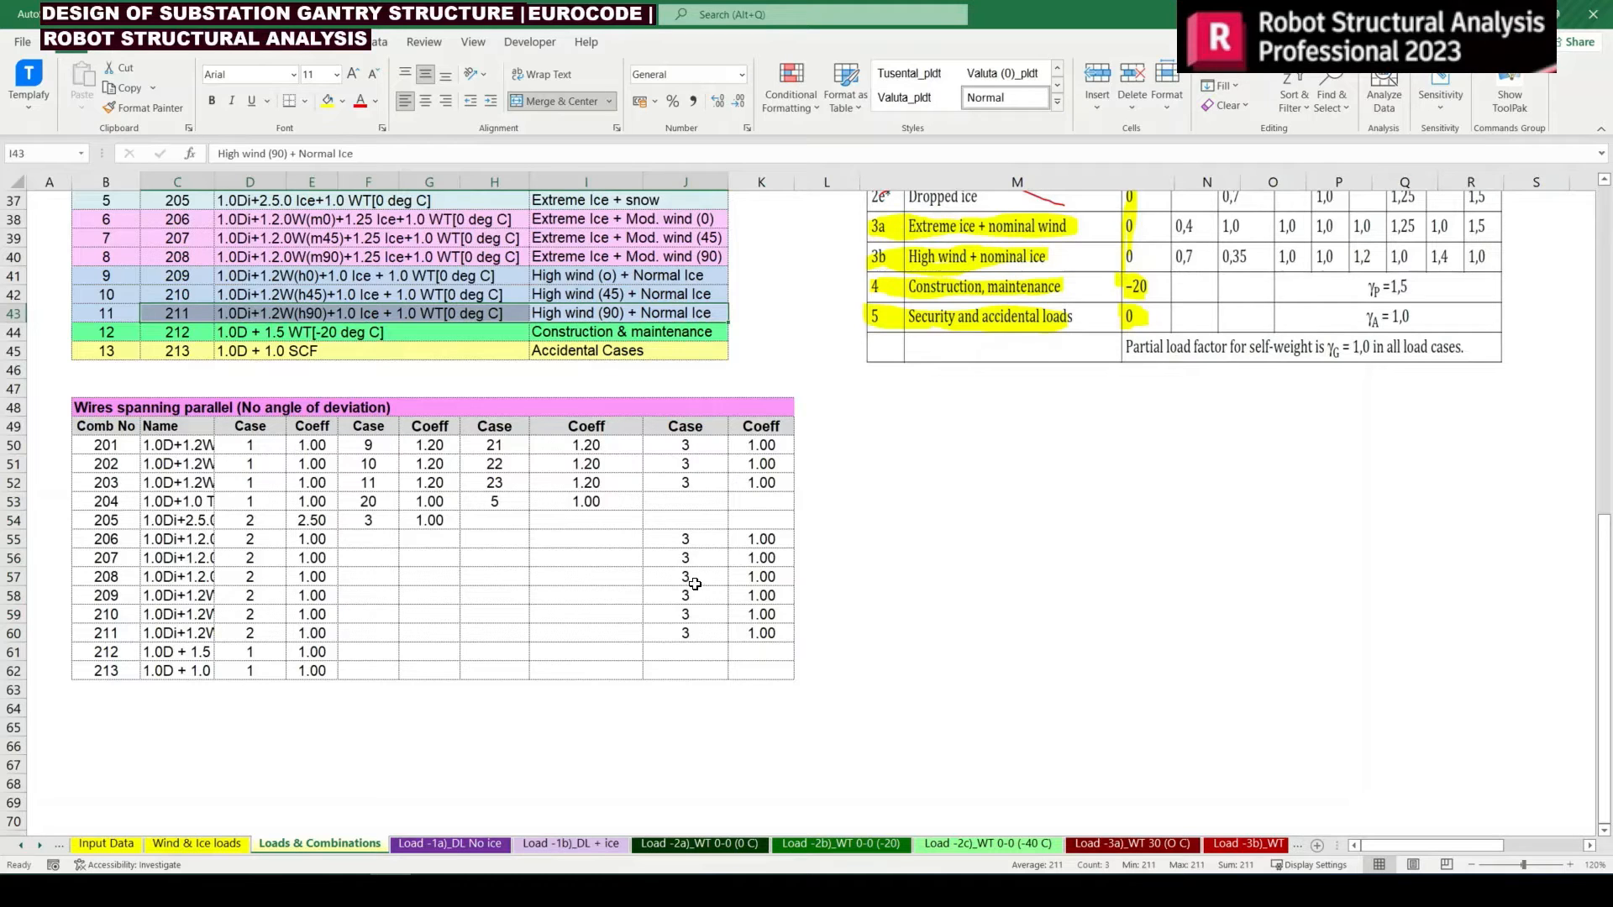
left_click_drag(685, 542, 739, 633)
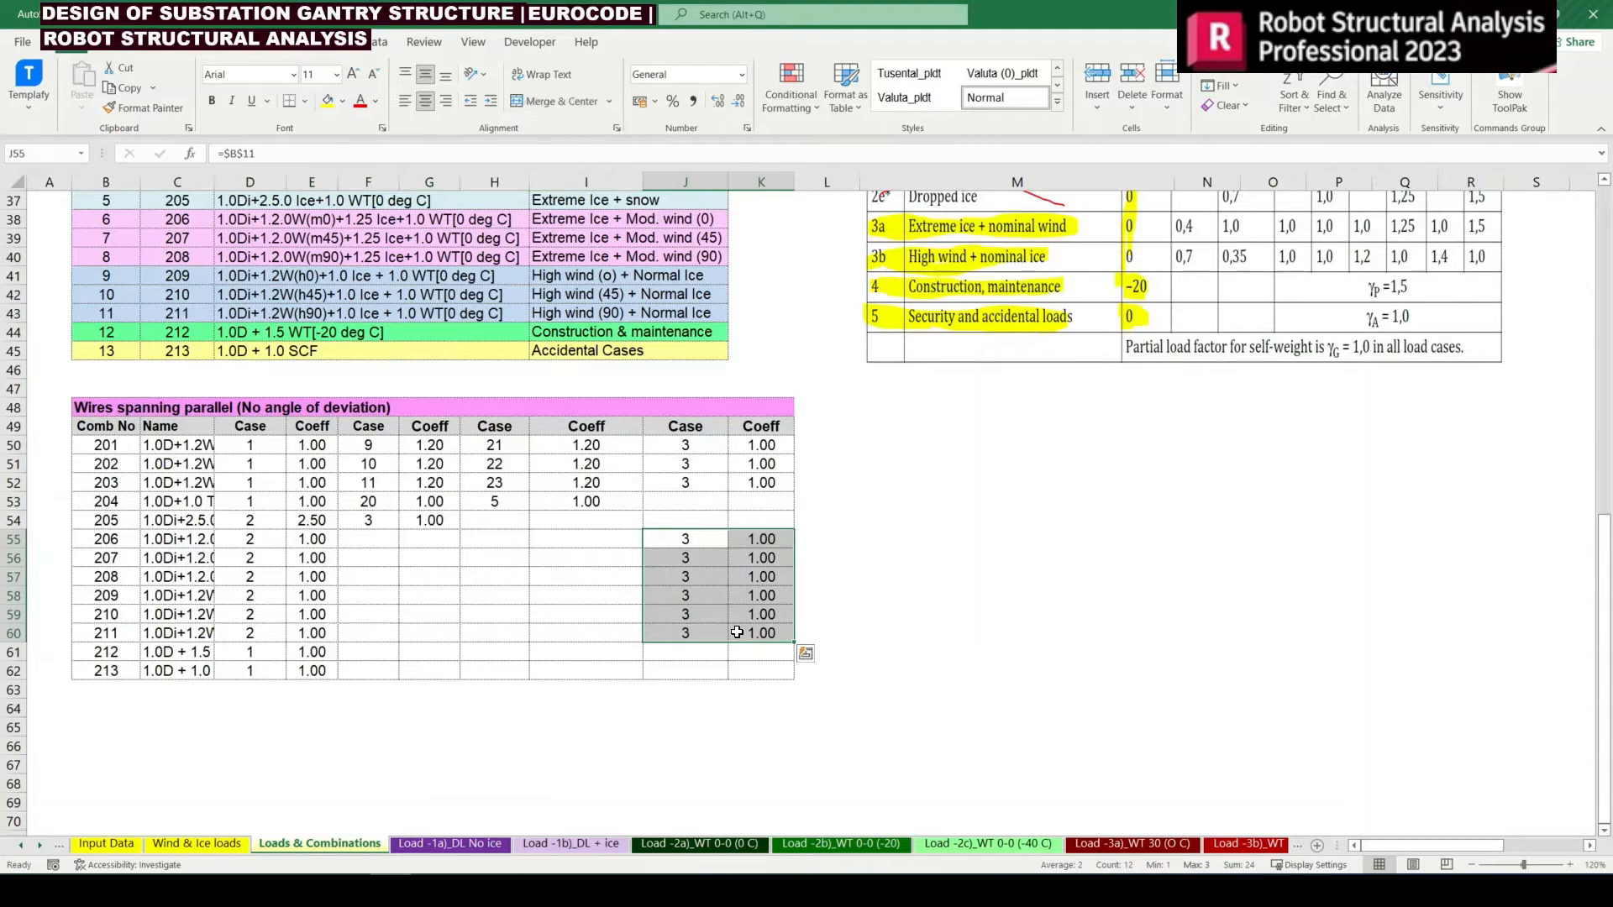
scroll(688, 647, "up", 2)
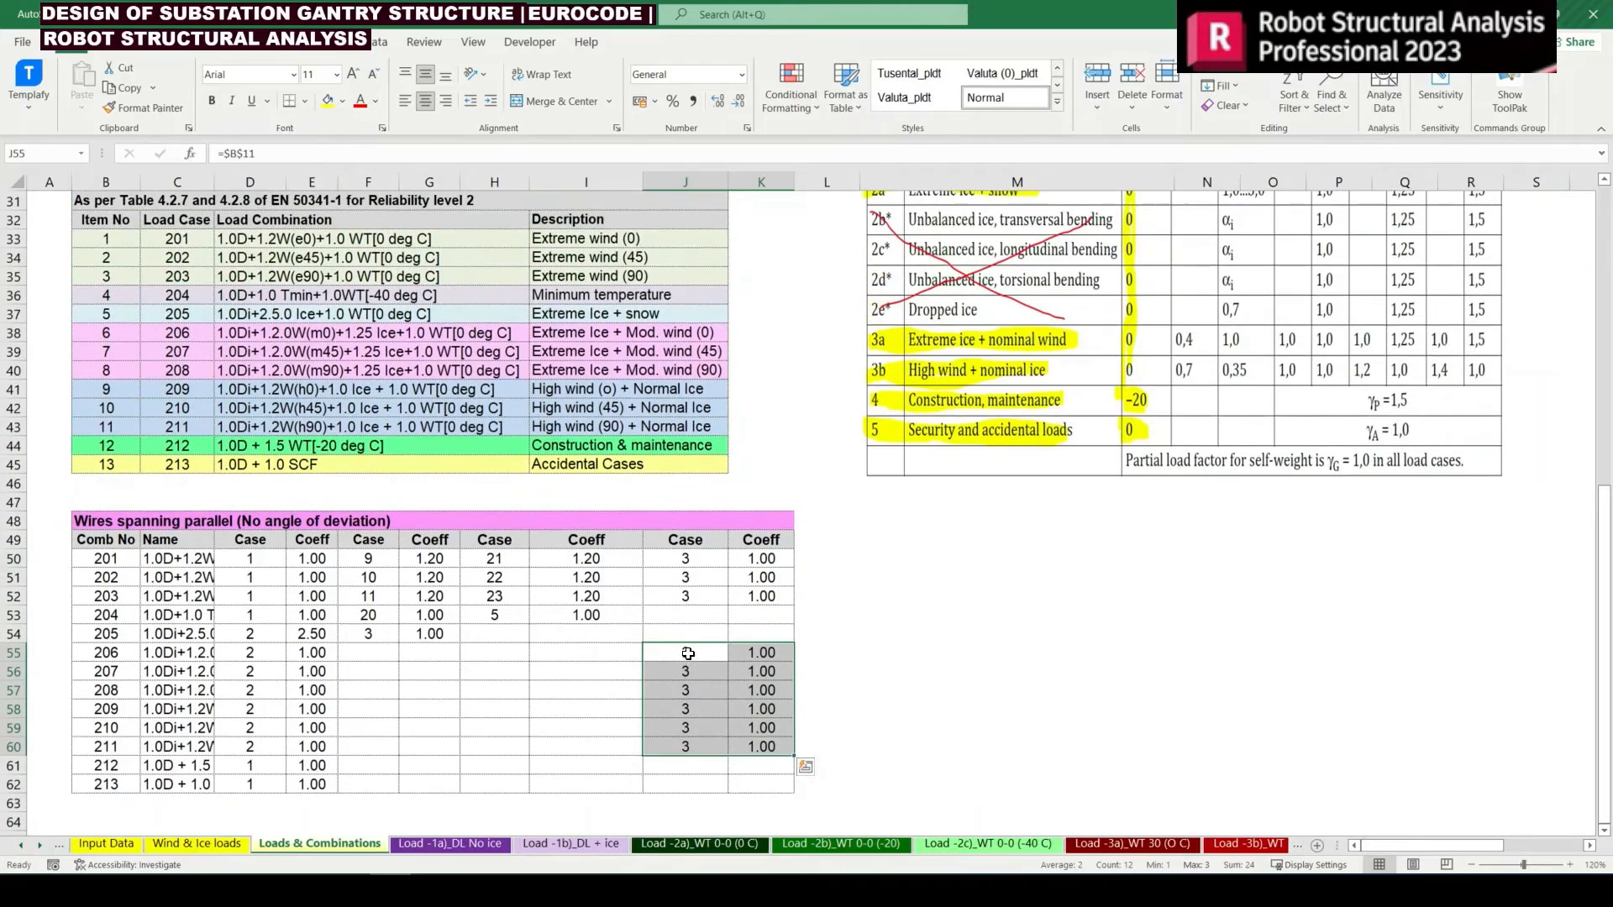
left_click(688, 653)
scroll(230, 486, "up", 7)
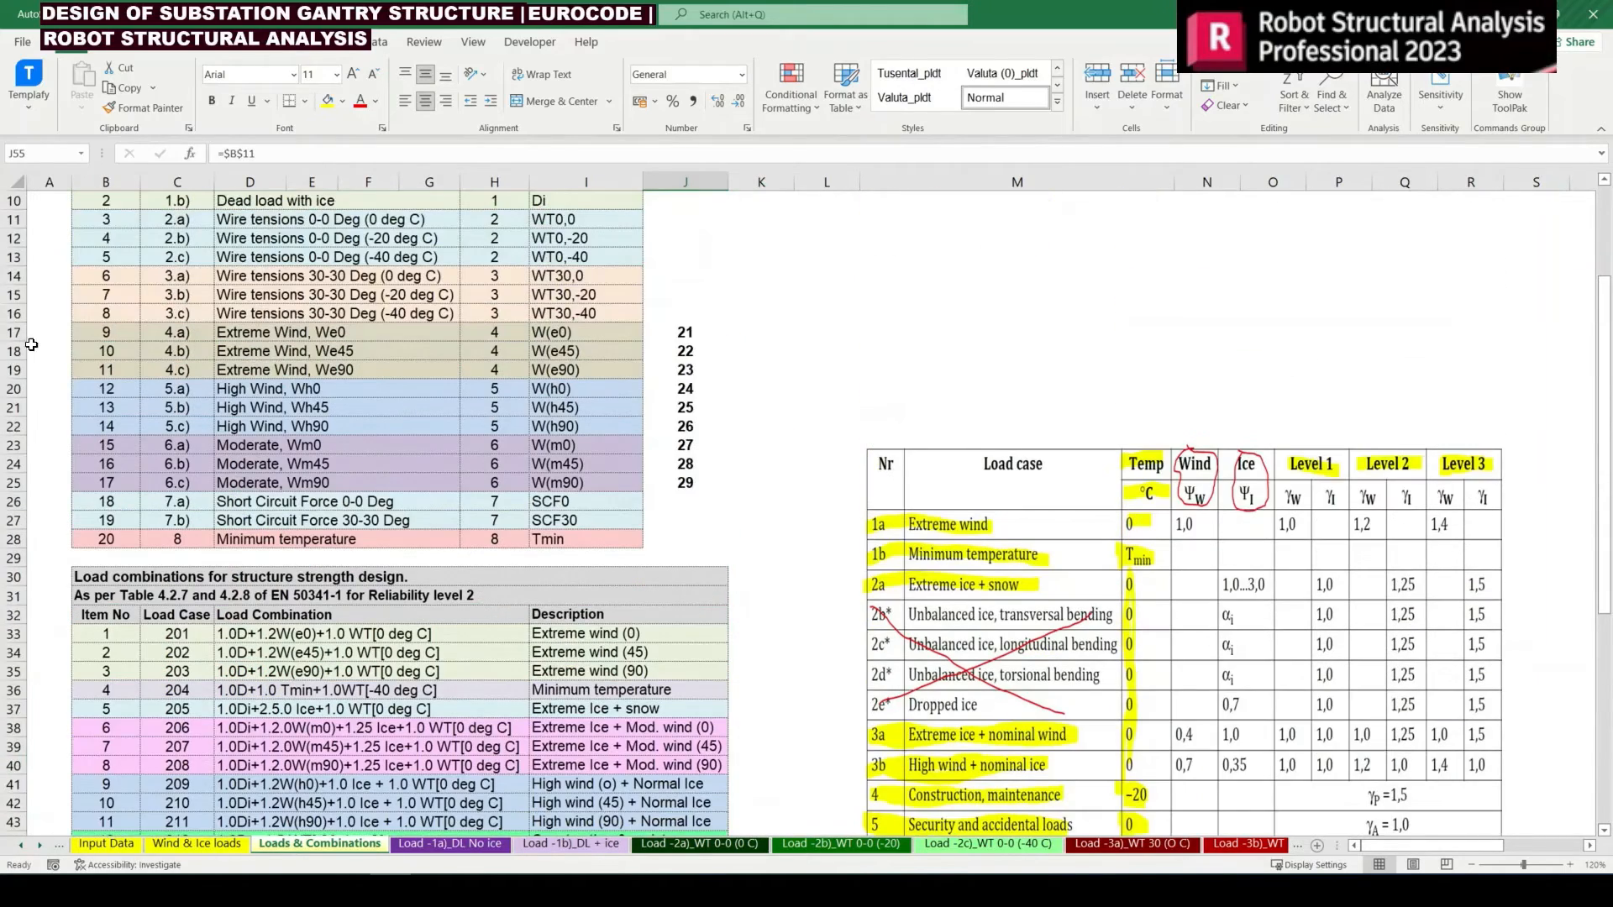
left_click_drag(133, 223, 554, 223)
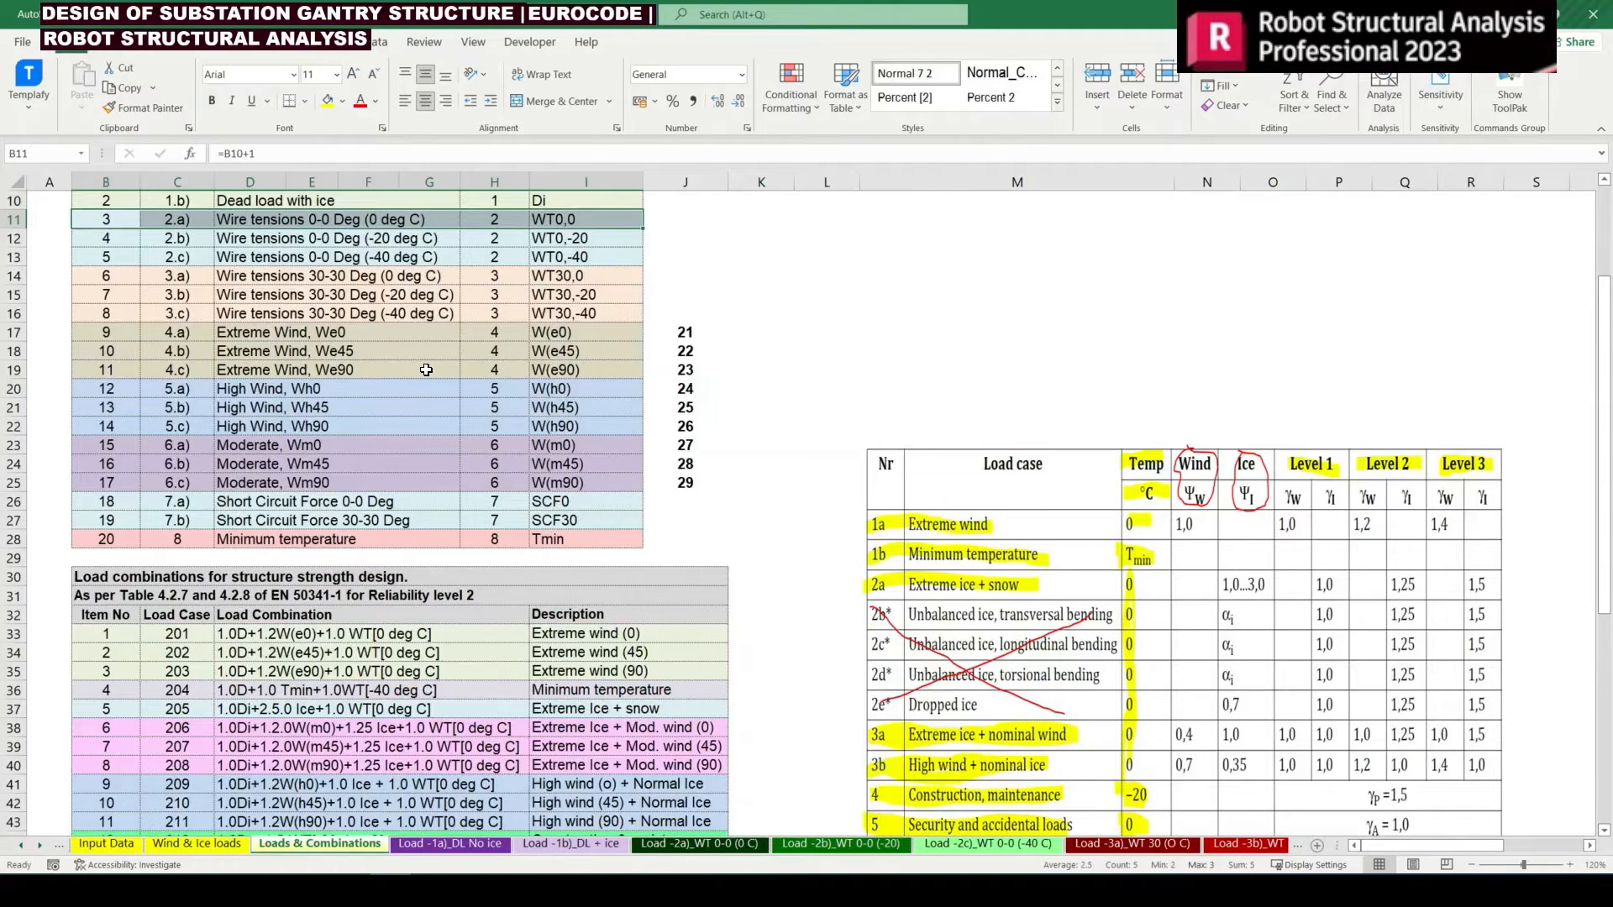
scroll(426, 371, "down", 4)
left_click(1158, 353)
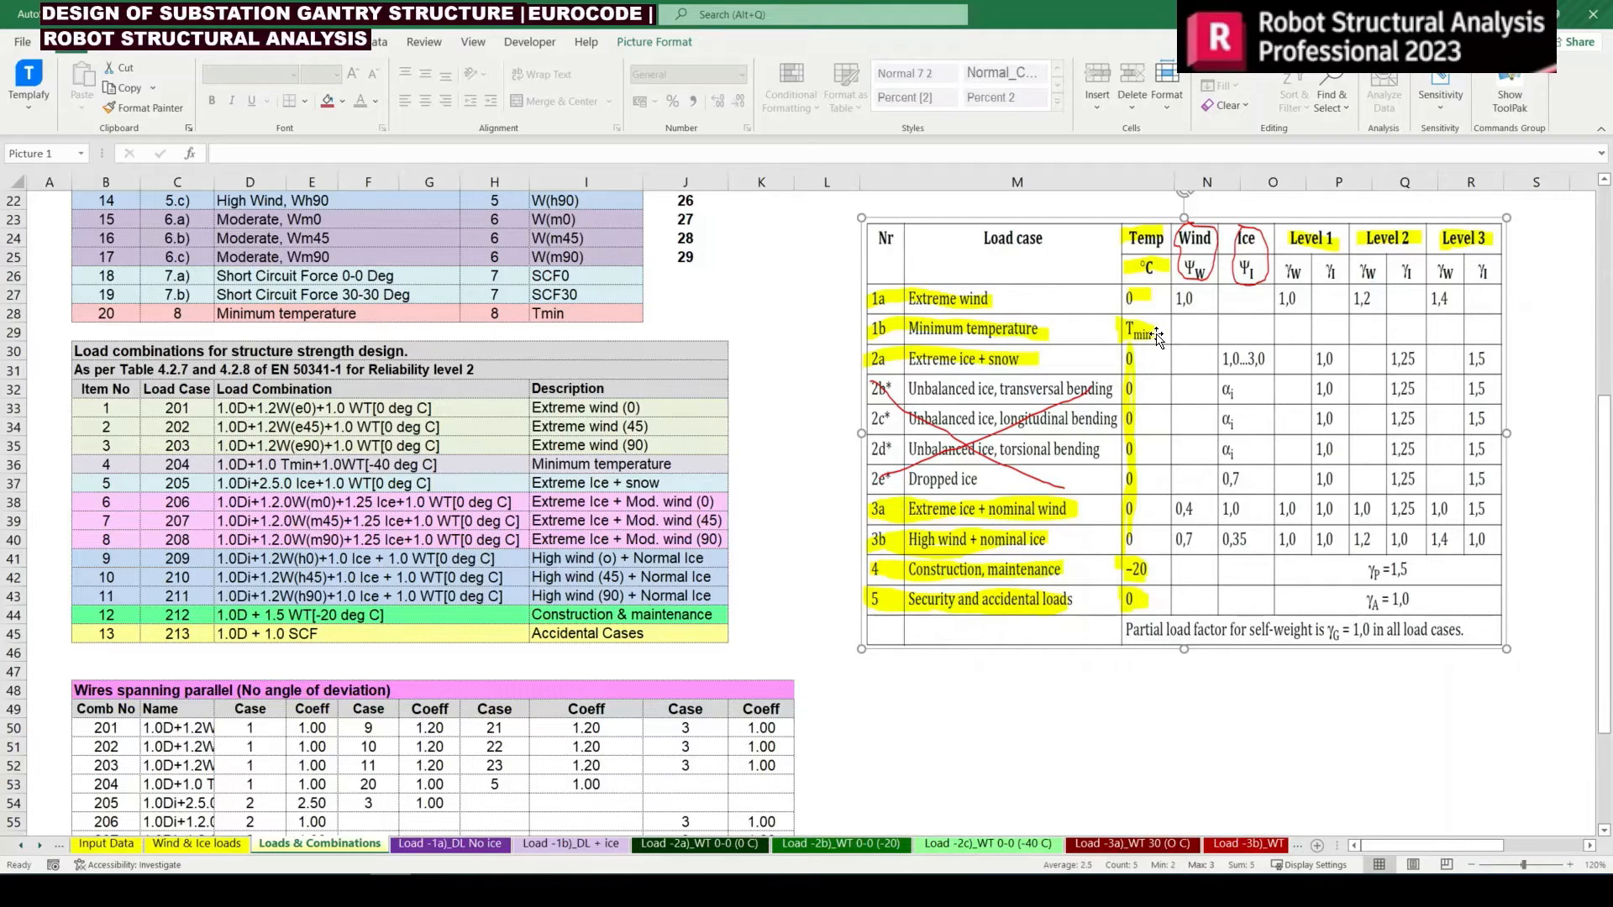
left_click(497, 636)
scroll(515, 631, "down", 5)
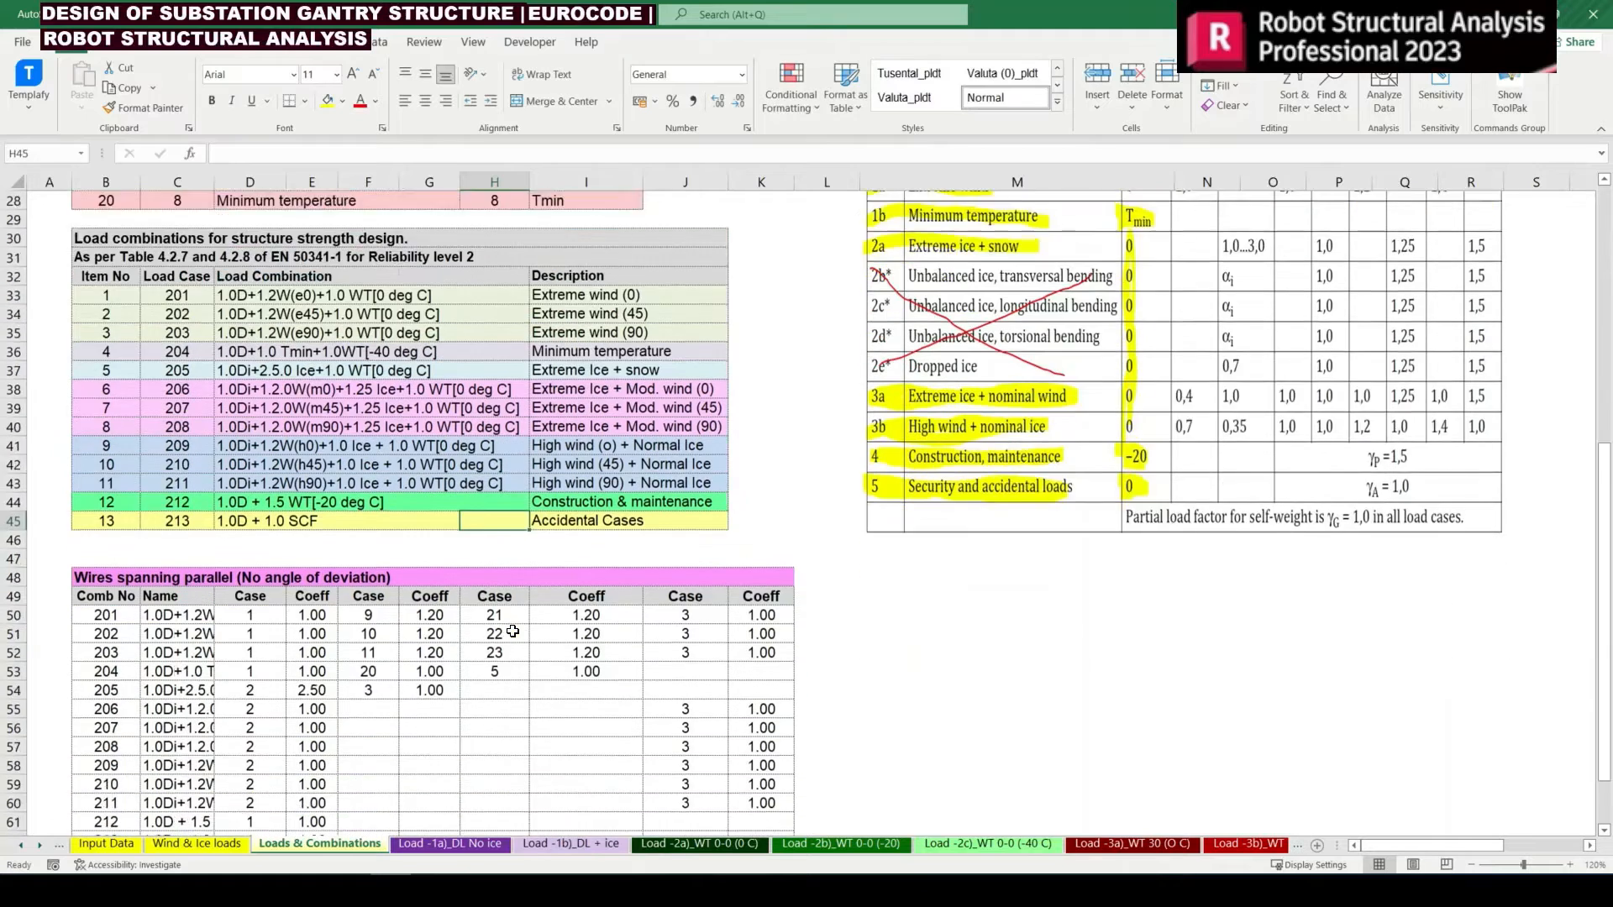
Copy the wind coefficient 1.20 from G52 into G55:G60 for combinations 206 to 211
left_click(343, 539)
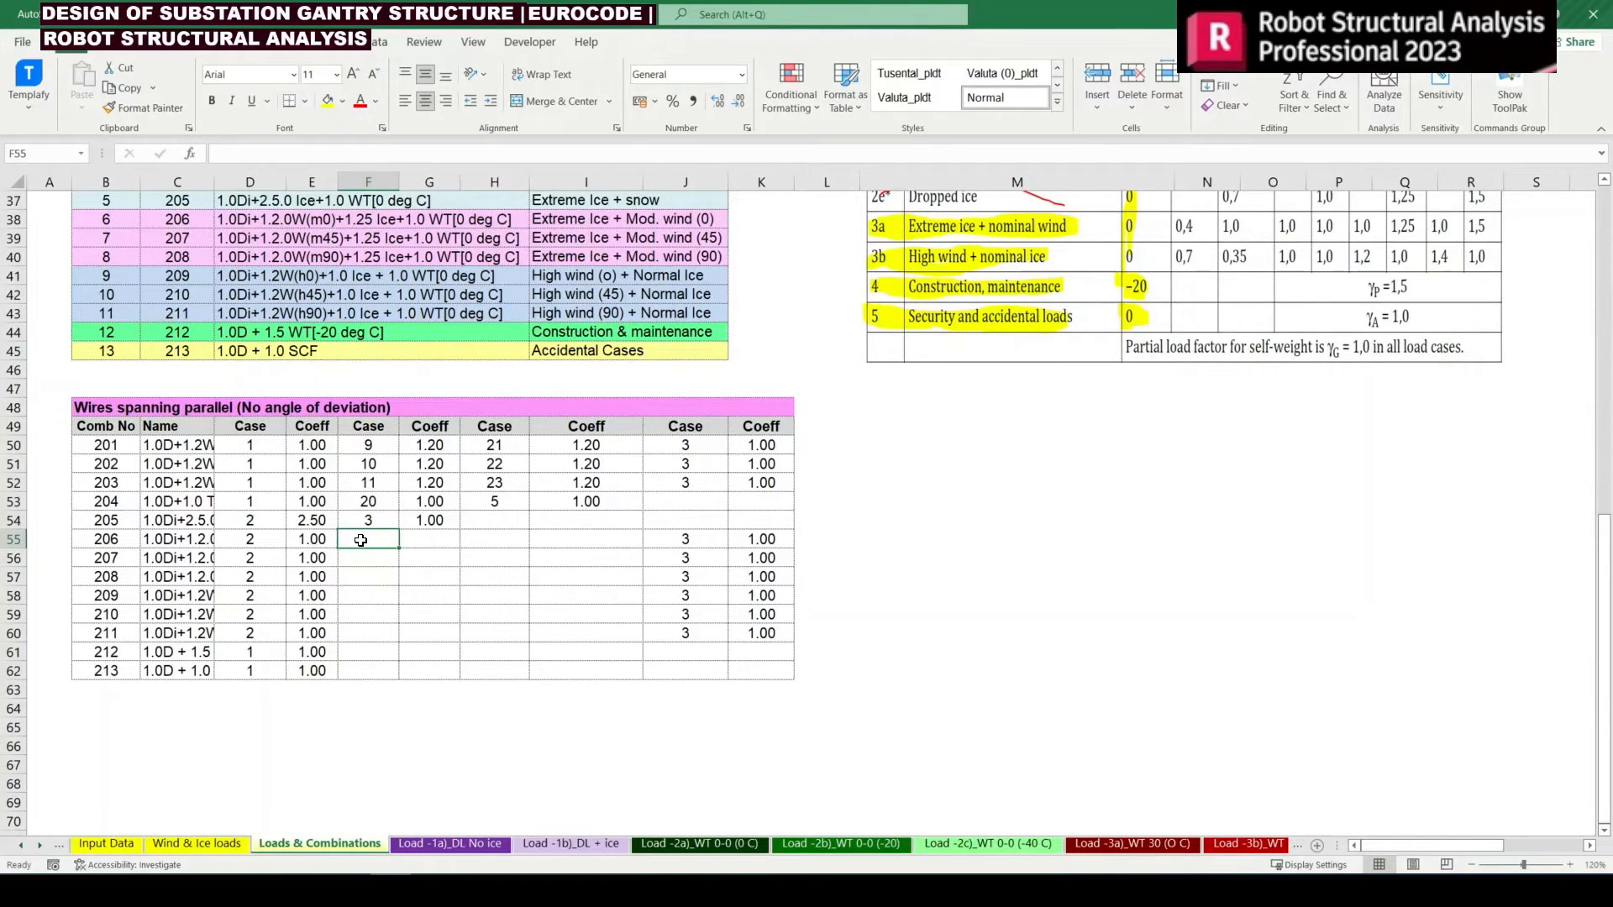
scroll(361, 540, "up", 1)
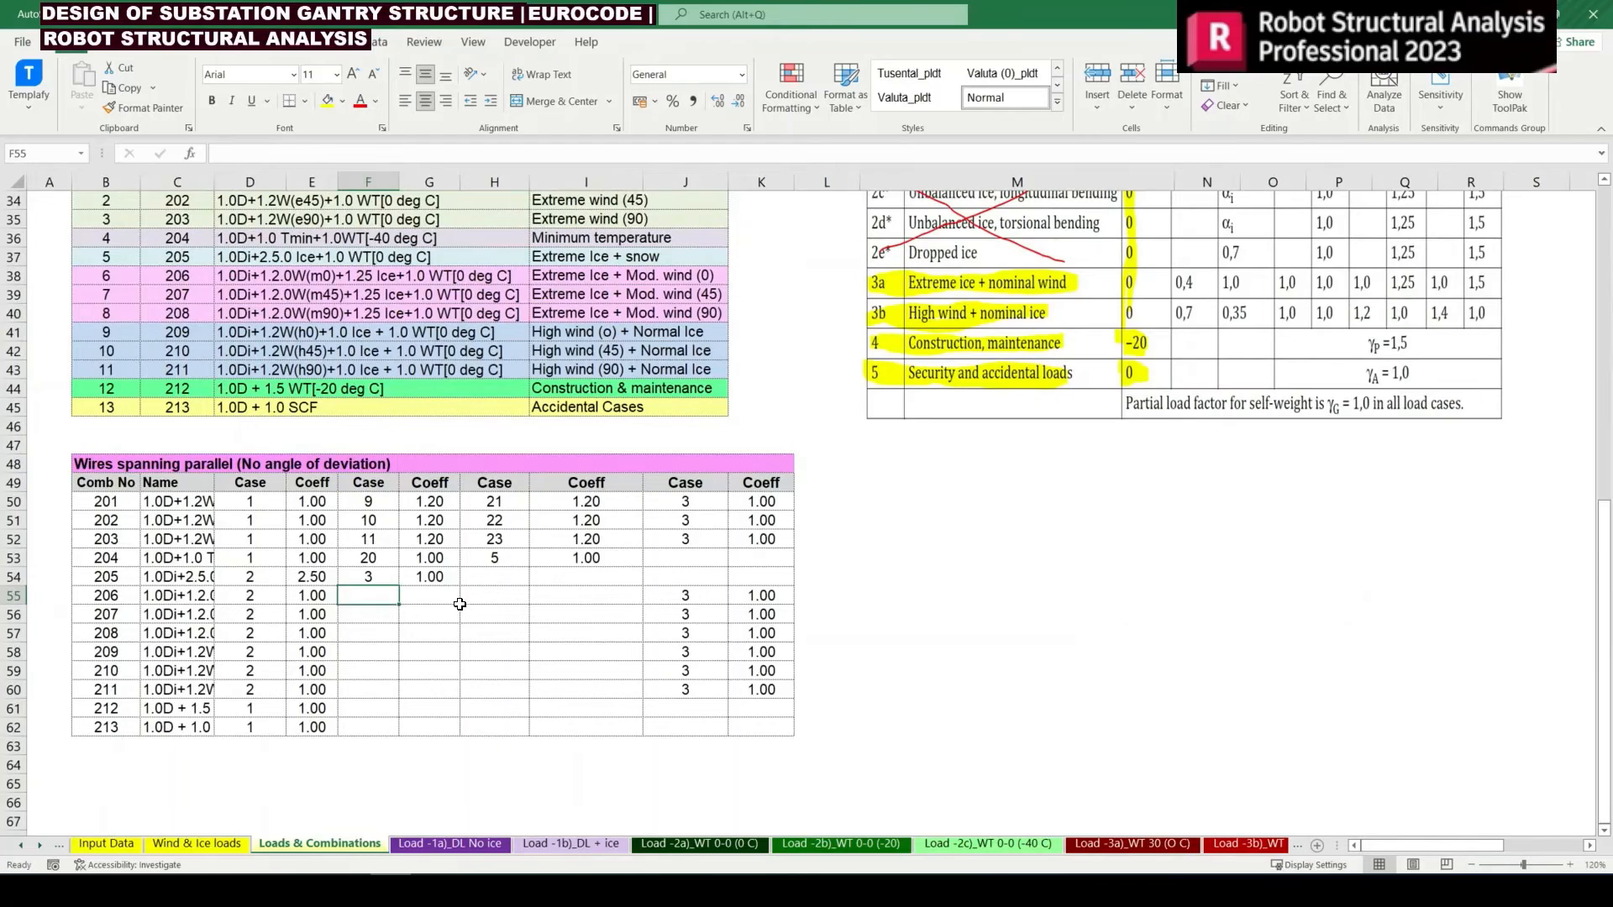
left_click(436, 539)
key("ctrl+c")
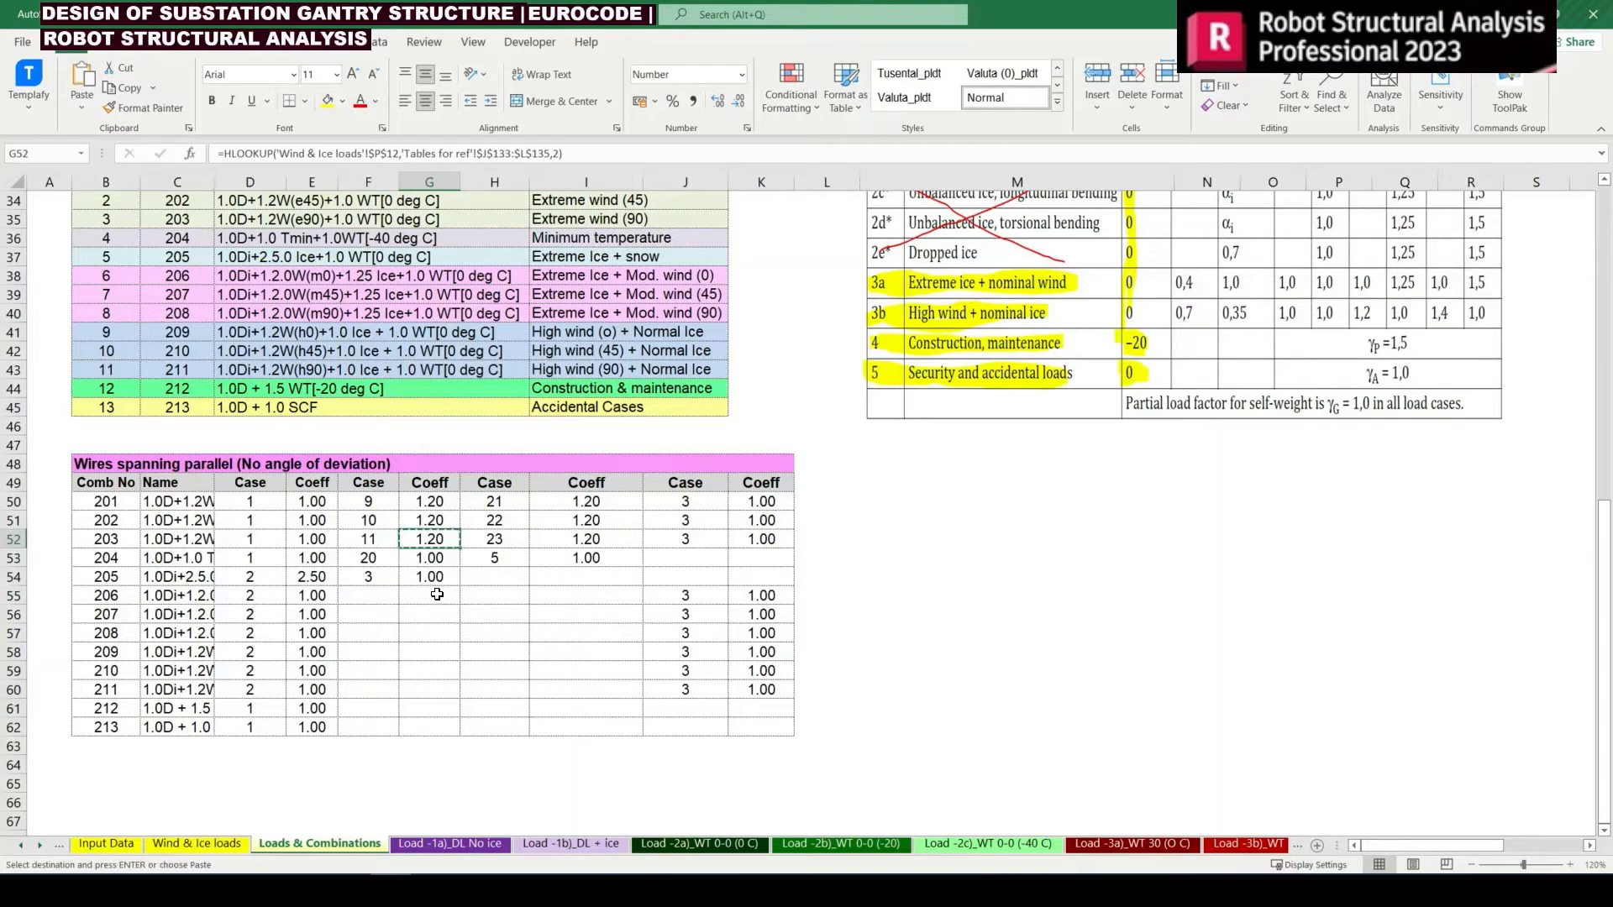
left_click_drag(437, 594, 430, 689)
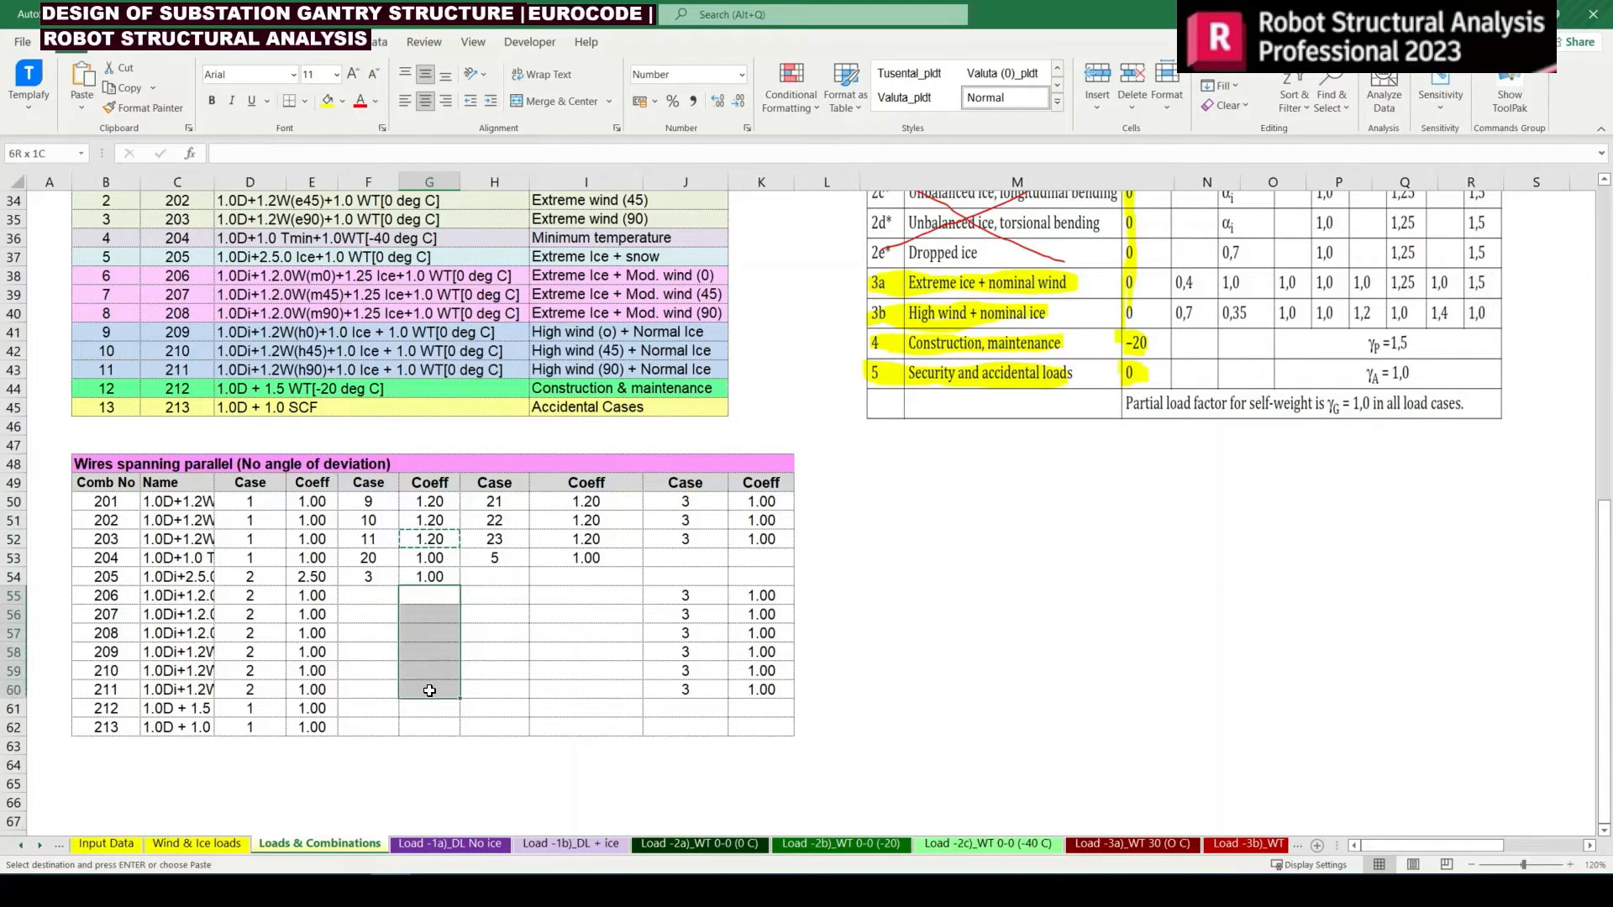
key("Return")
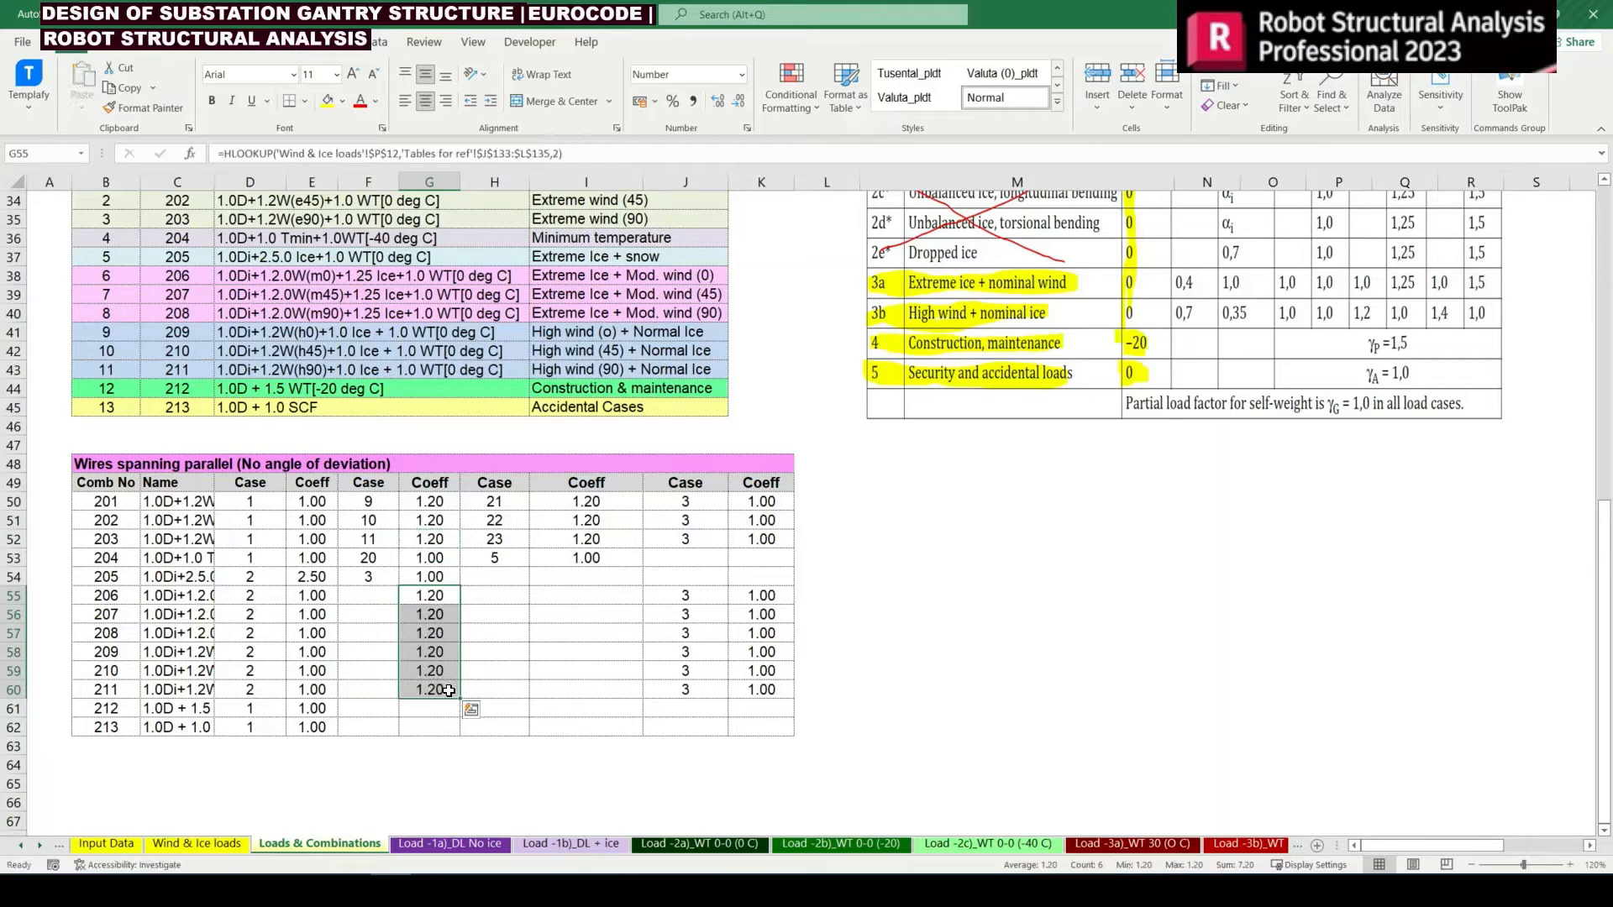
Copy the coefficients 1.20 in G55:G60 into the second wind coefficient cells I55:I60
key("ctrl+c")
key("Right")
key("Right")
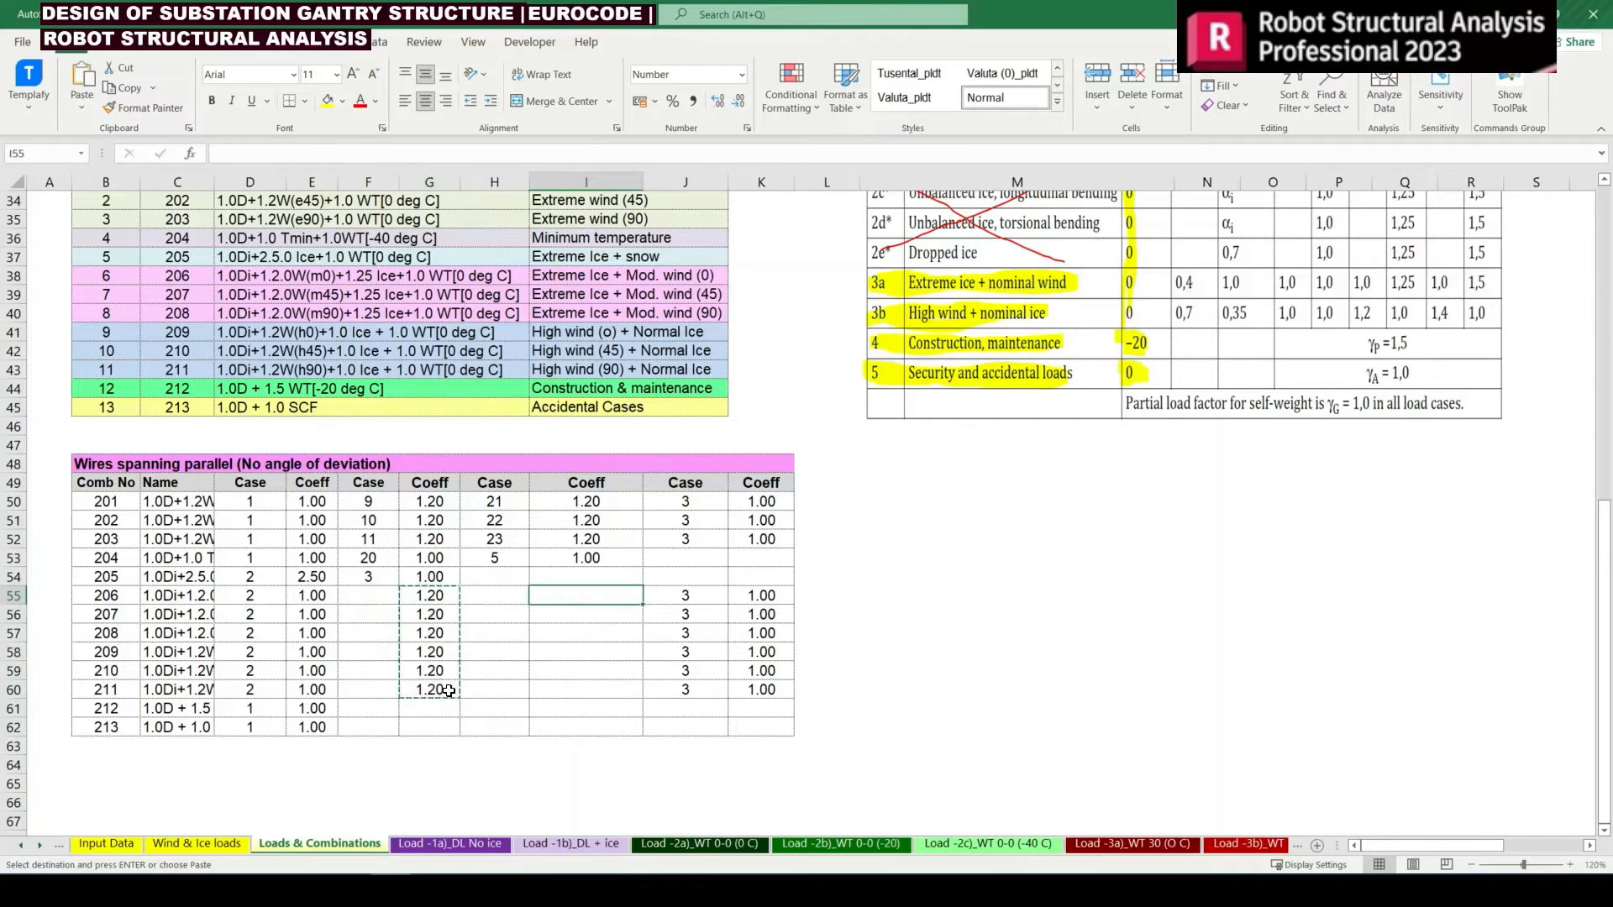
key("Return")
Link F55, the first wind case of combination 206, to the Moderate Wm0 load case with =$B$23
key("Left")
key("Left")
key("Left")
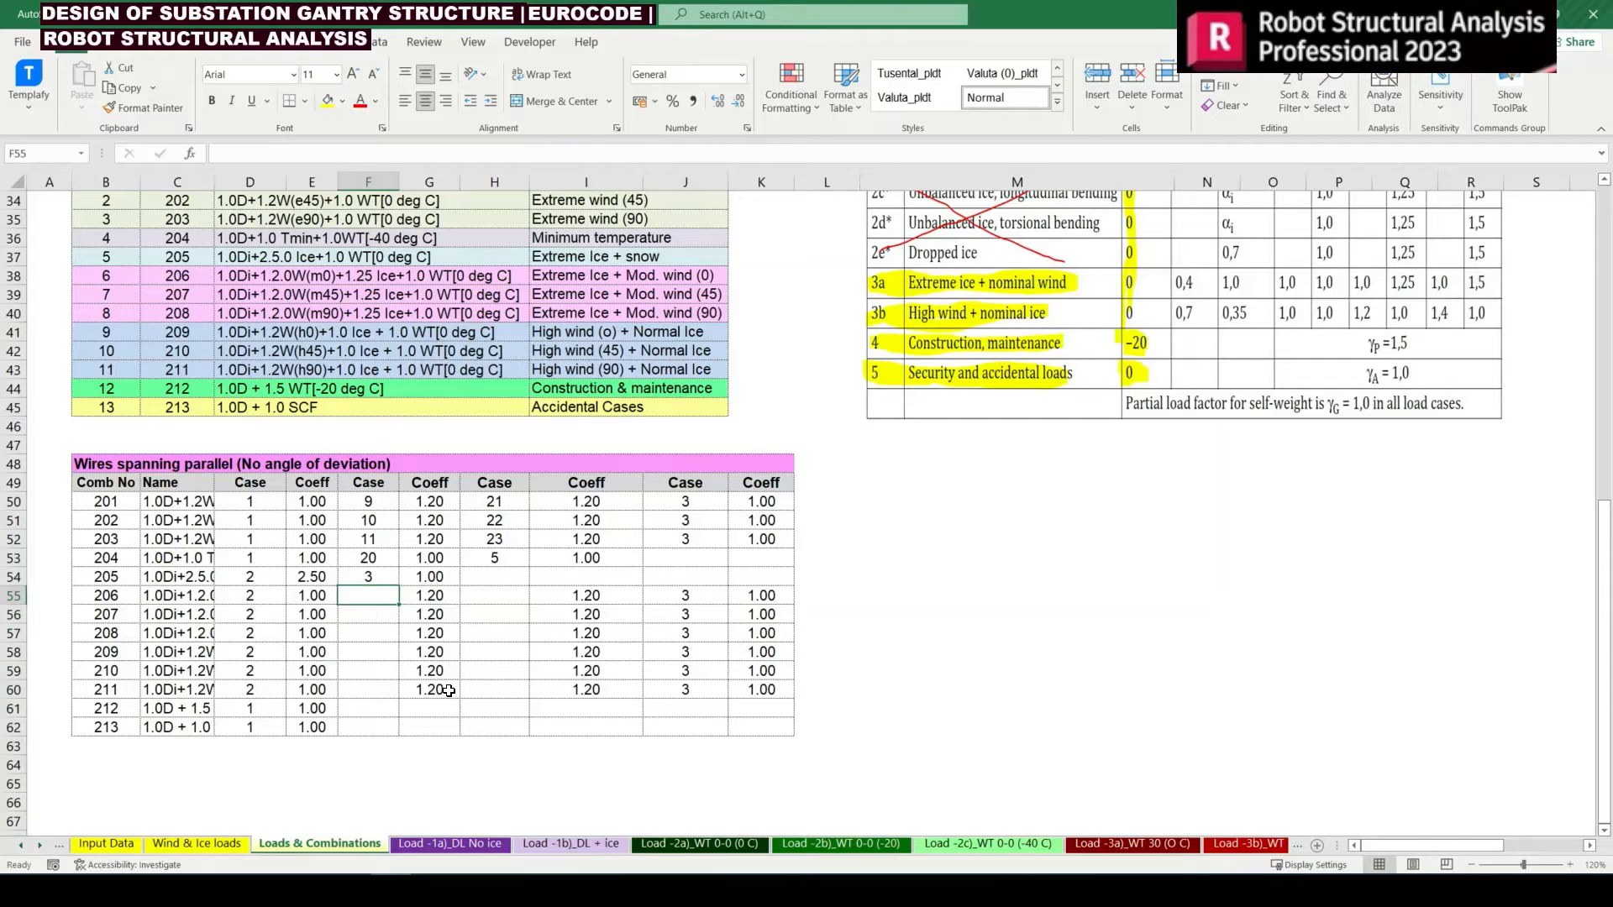
type("=")
scroll(488, 604, "up", 2)
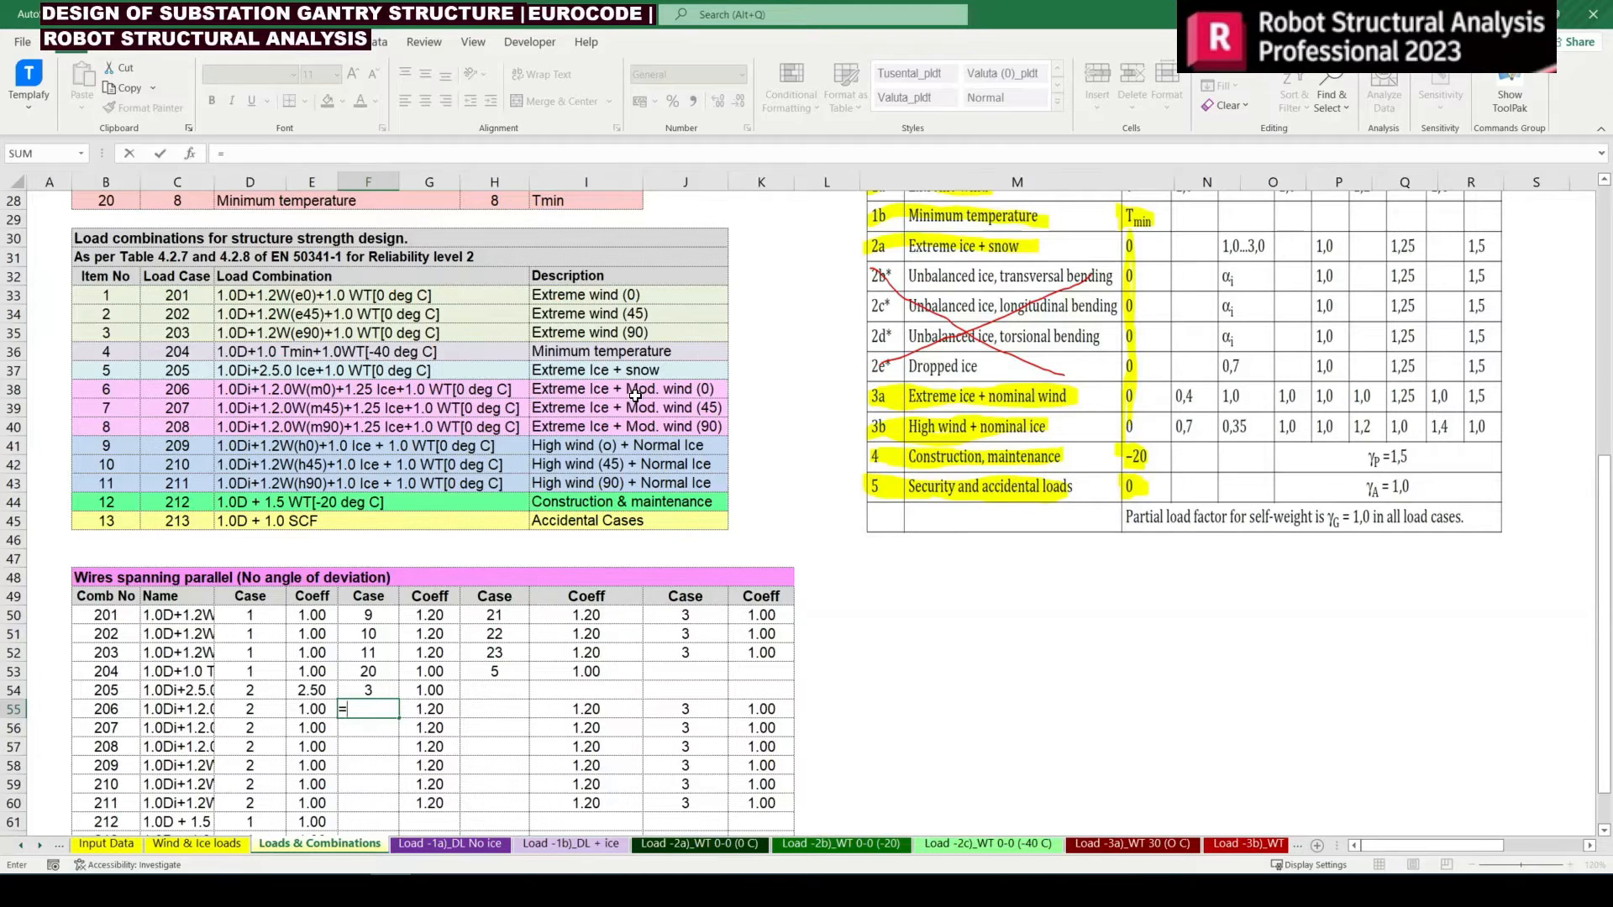
scroll(636, 395, "up", 6)
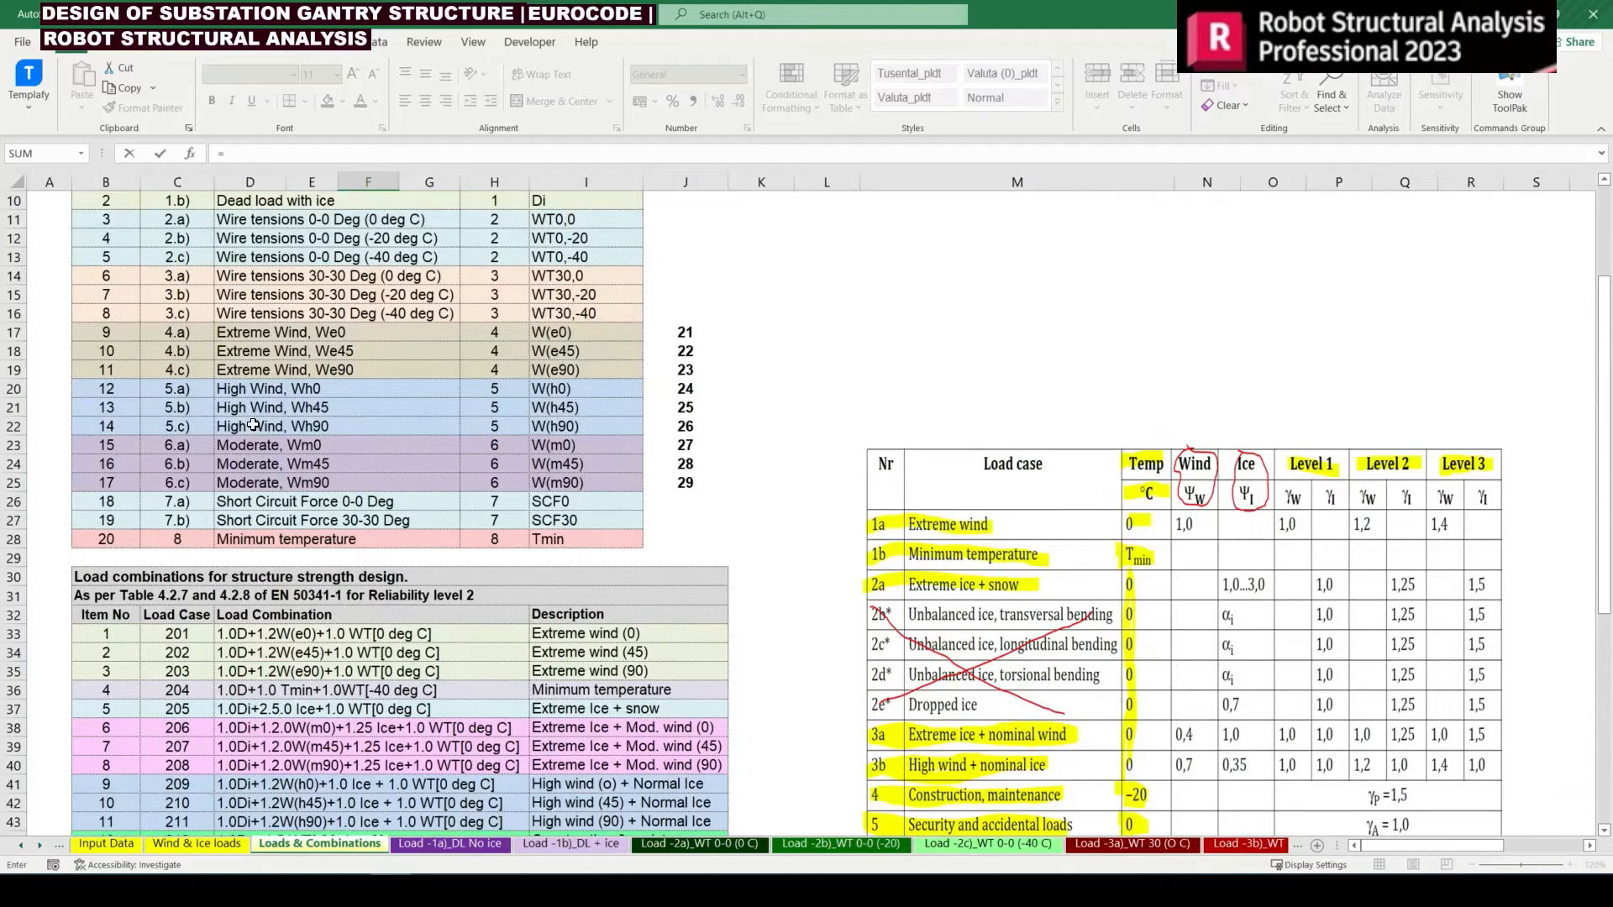
left_click(118, 452)
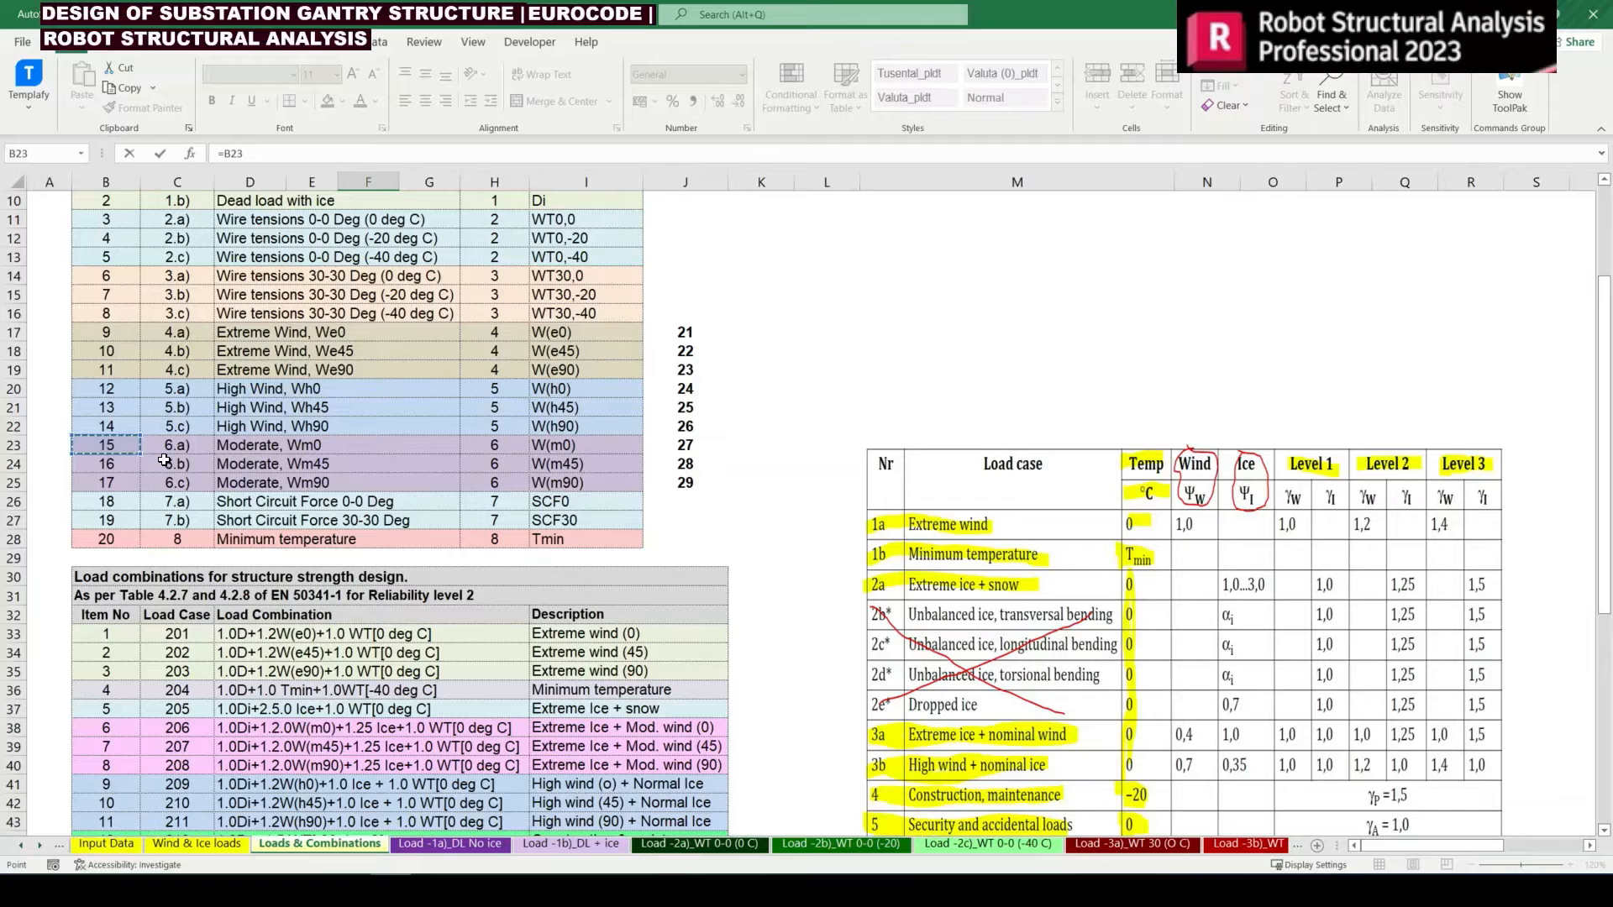
key("F4")
key("Return")
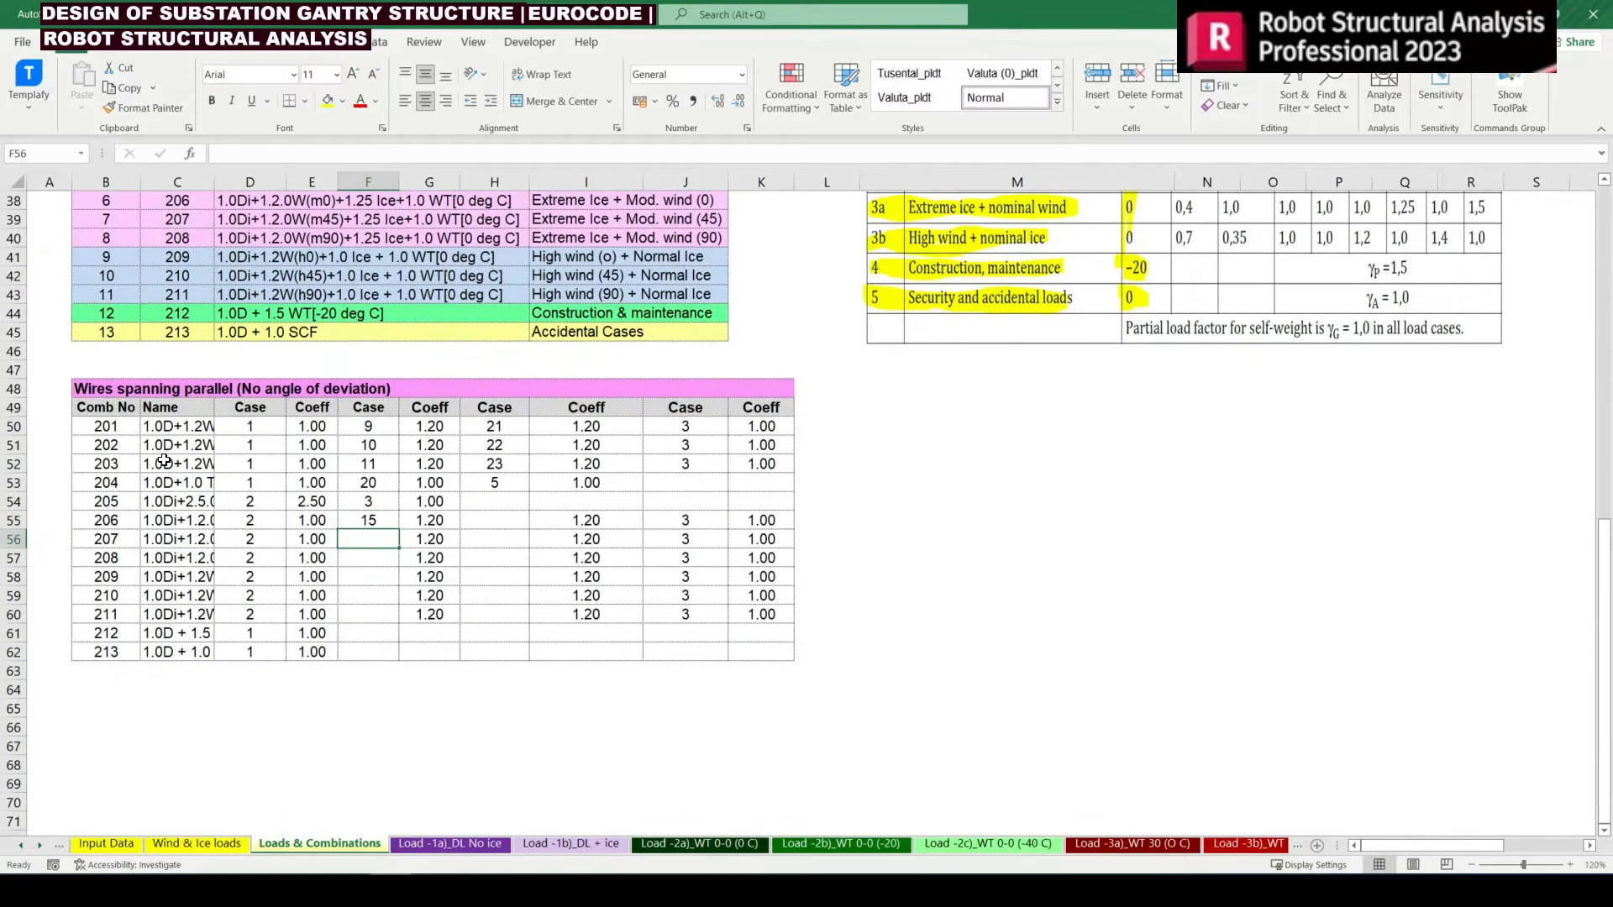
Link F56 and F57 of combinations 207 and 208 to the Wm45 and Wm90 load cases, 16 and 17
key("Up")
key("Down")
key("ctrl+v")
key("F2")
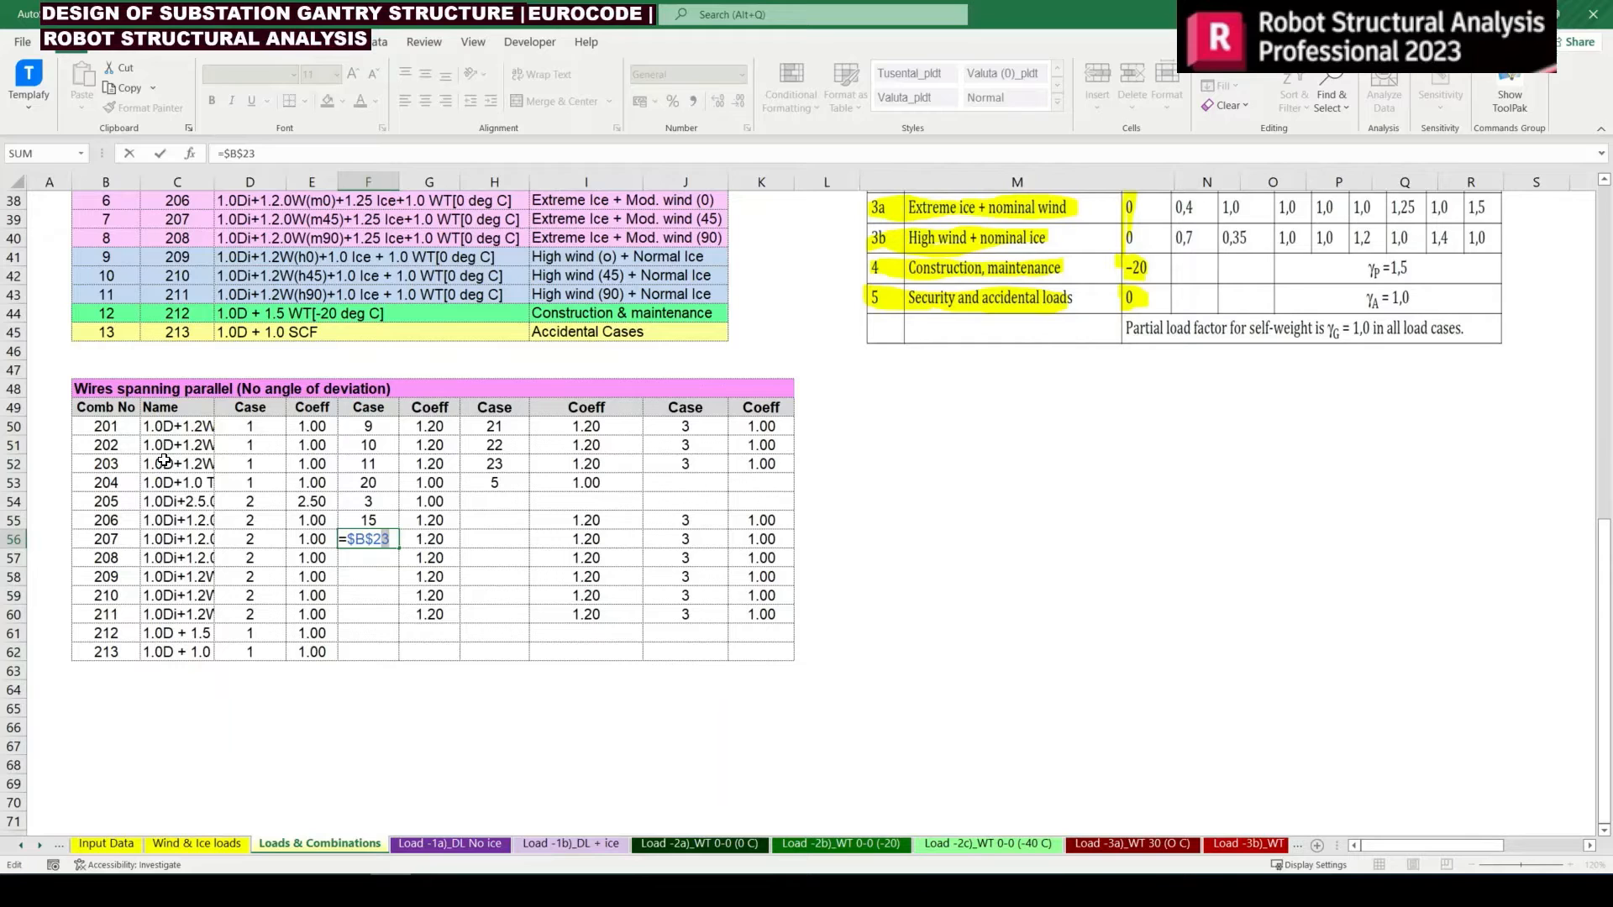
key("Return")
key("ctrl+d")
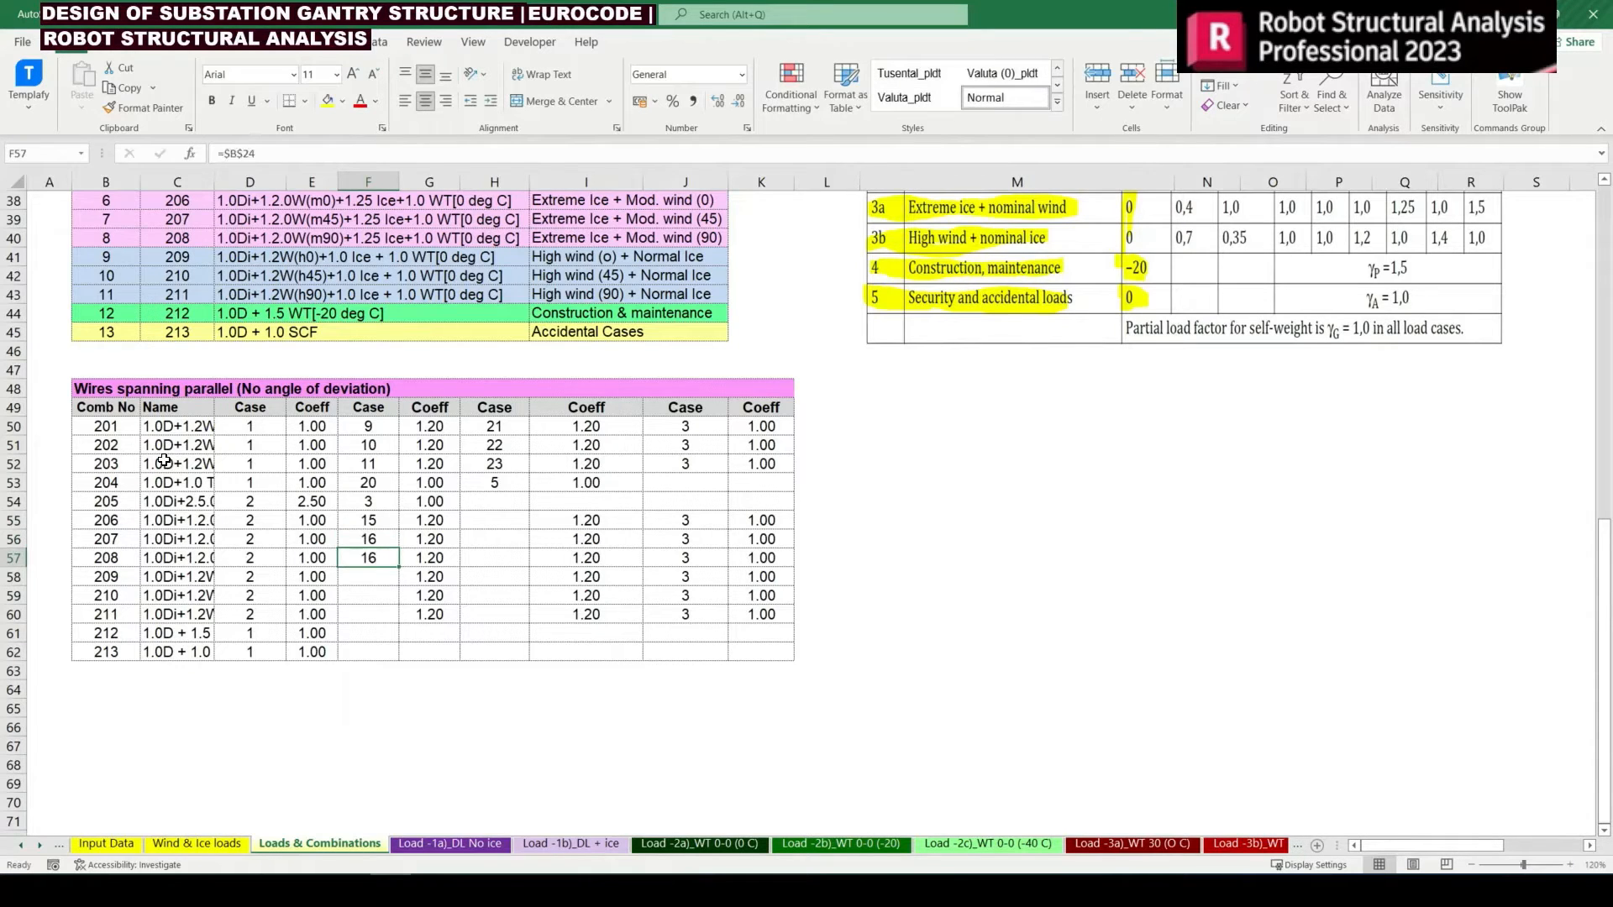
key("F2")
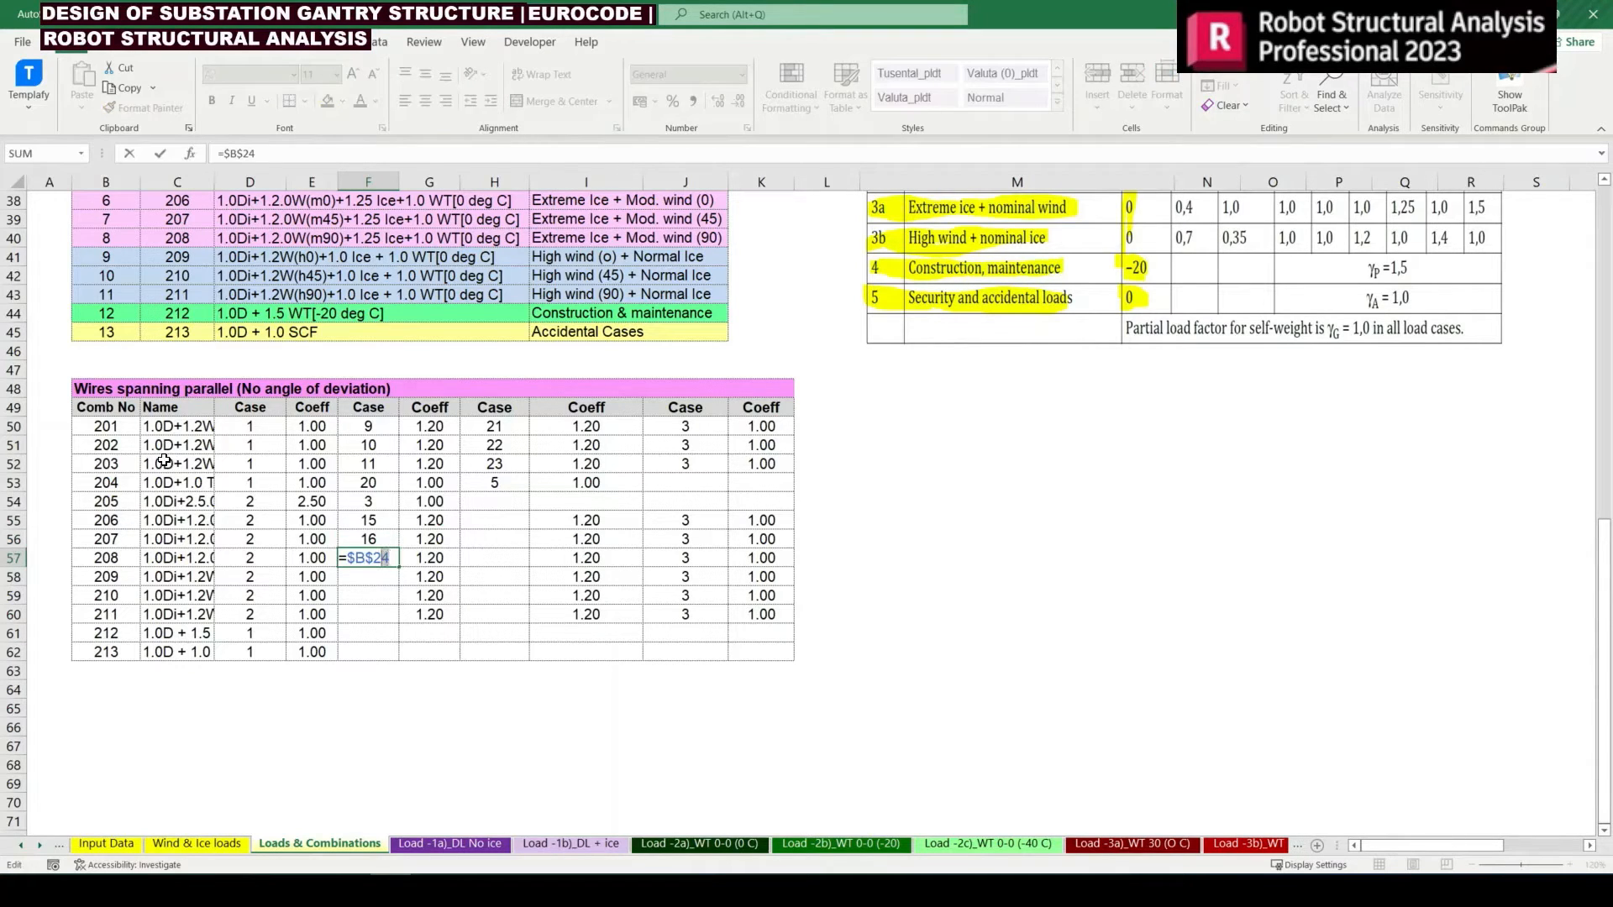
key("Return")
Copy the VLOOKUP case formula from H52 into H55:H57 for combinations 206 to 208
key("Up")
key("Up")
key("Up")
key("Up")
key("Up")
key("Up")
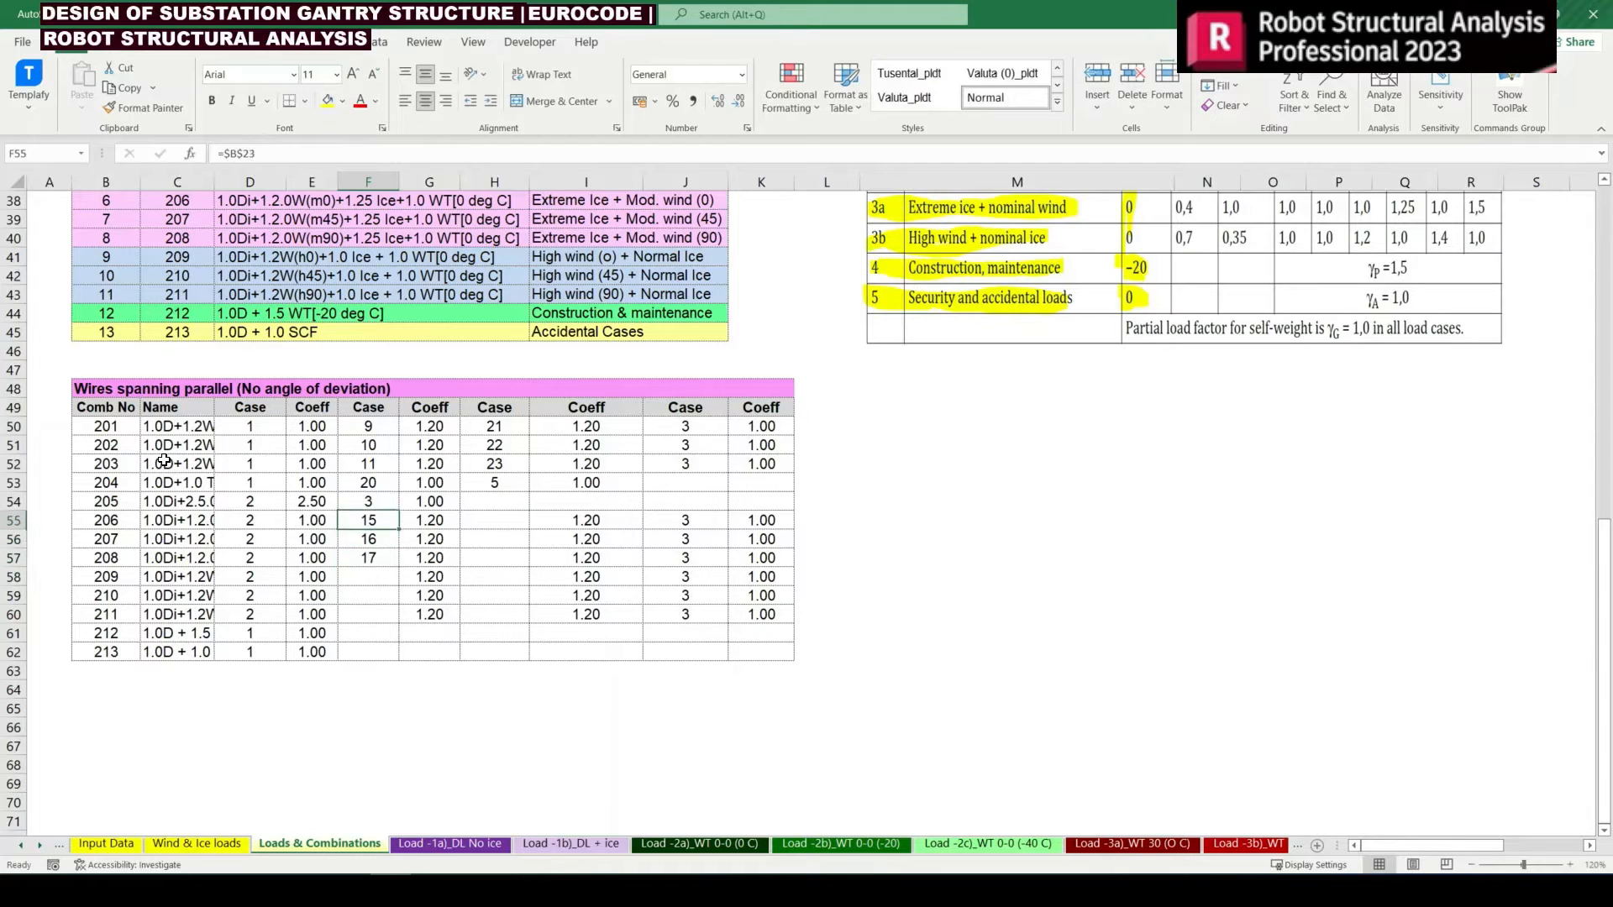
key("Right")
key("Right")
key("shift+Right")
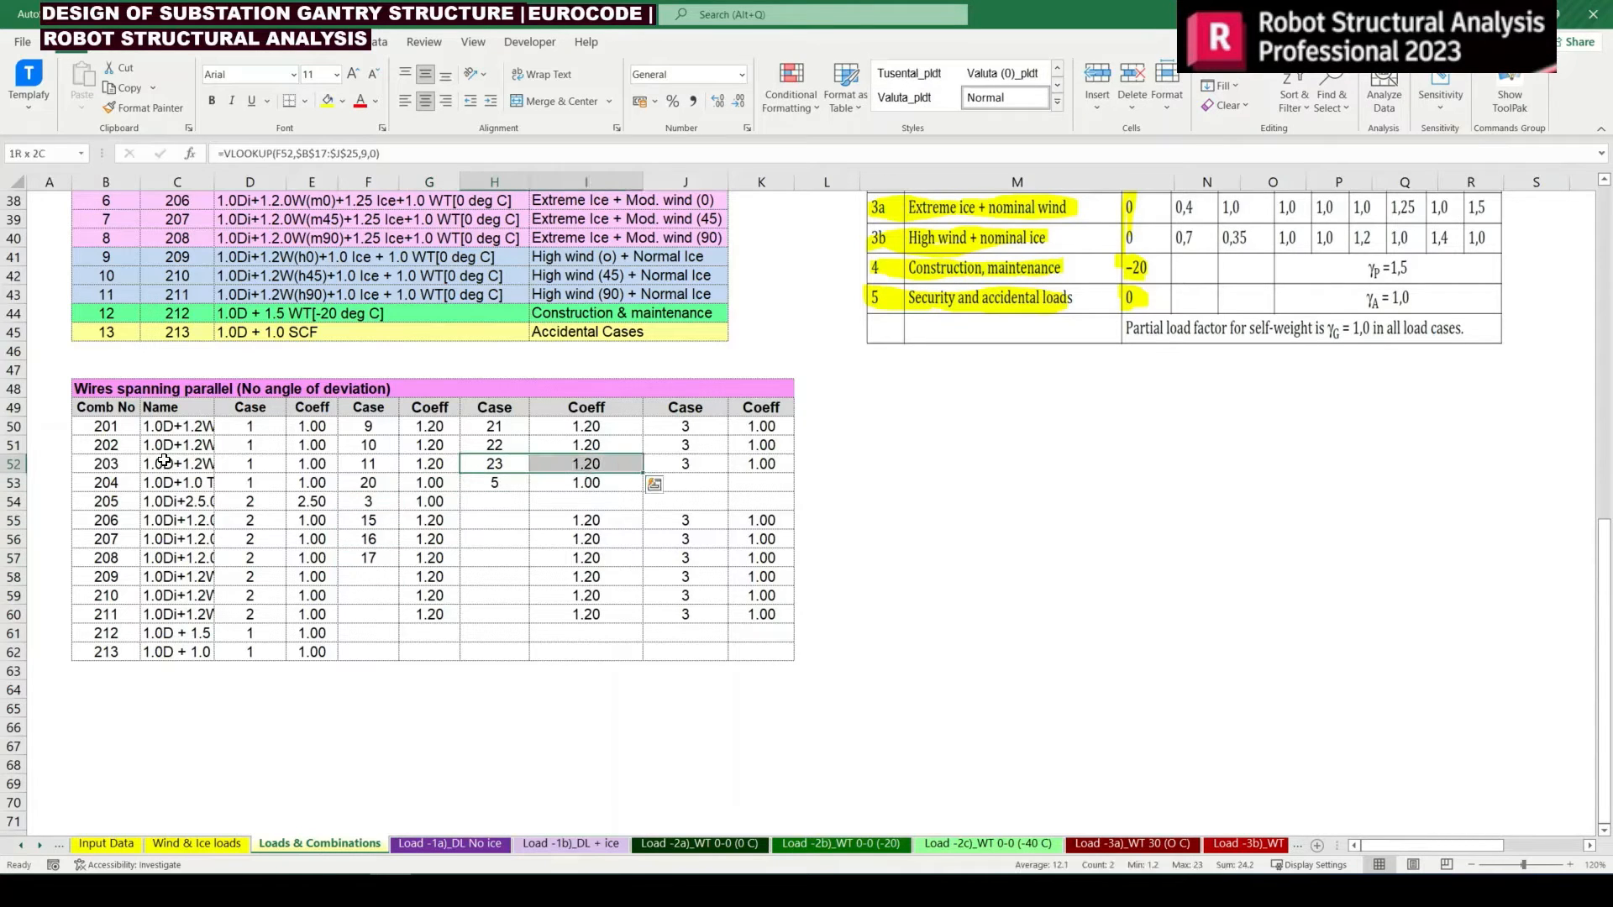
key("Left")
key("Right")
key("ctrl+c")
key("Down")
key("Down")
key("Down")
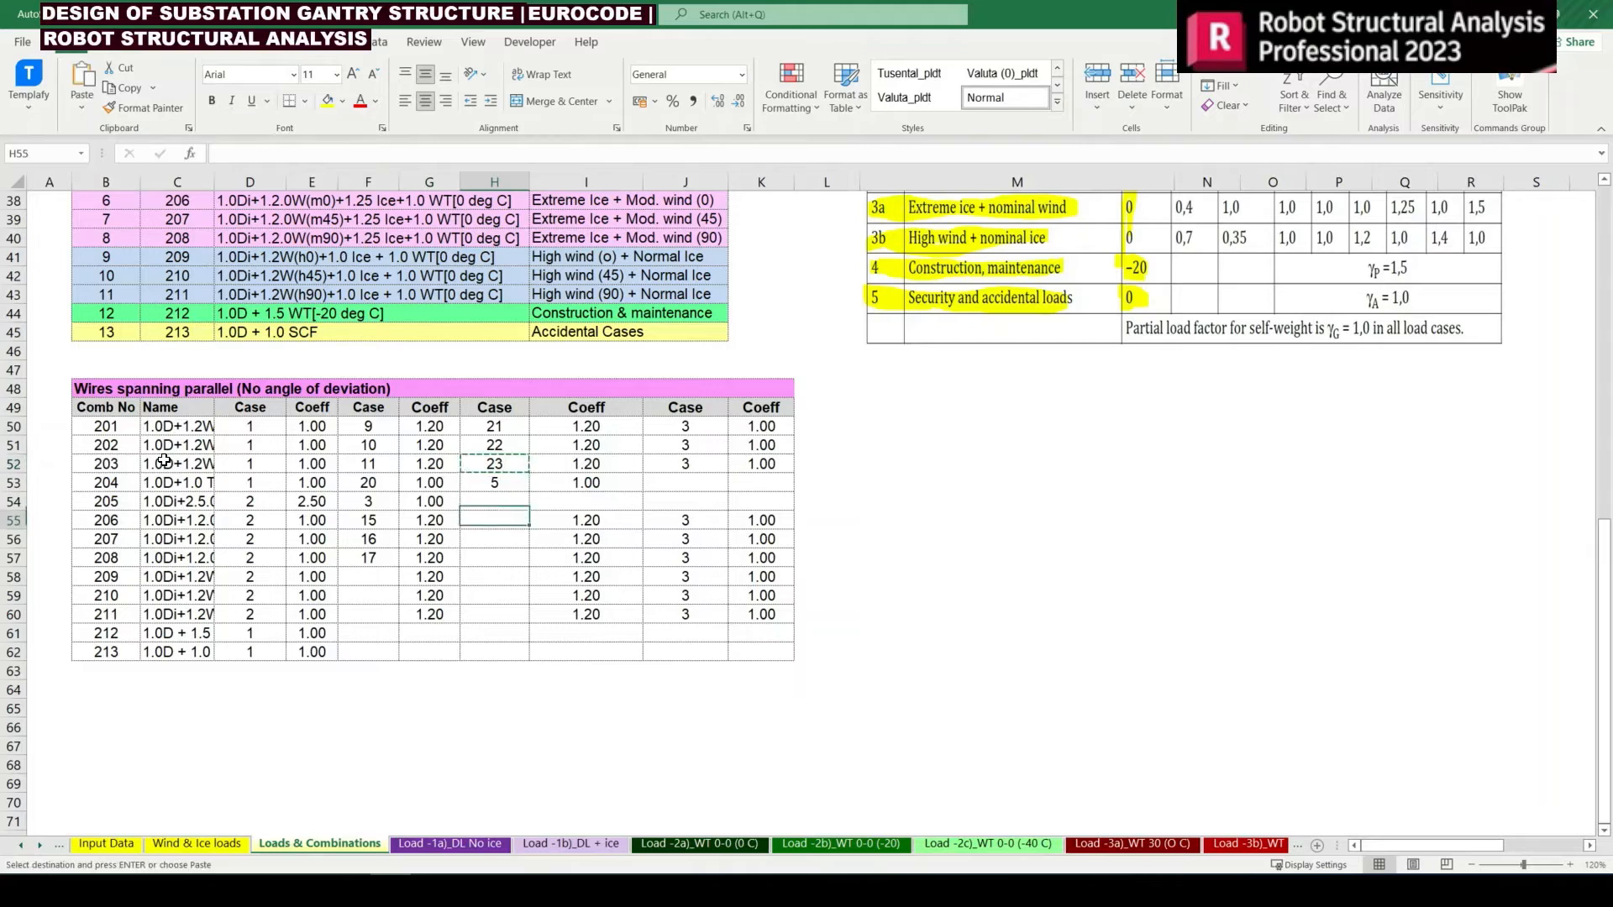
key("shift+Down")
key("shift+Down")
key("Return")
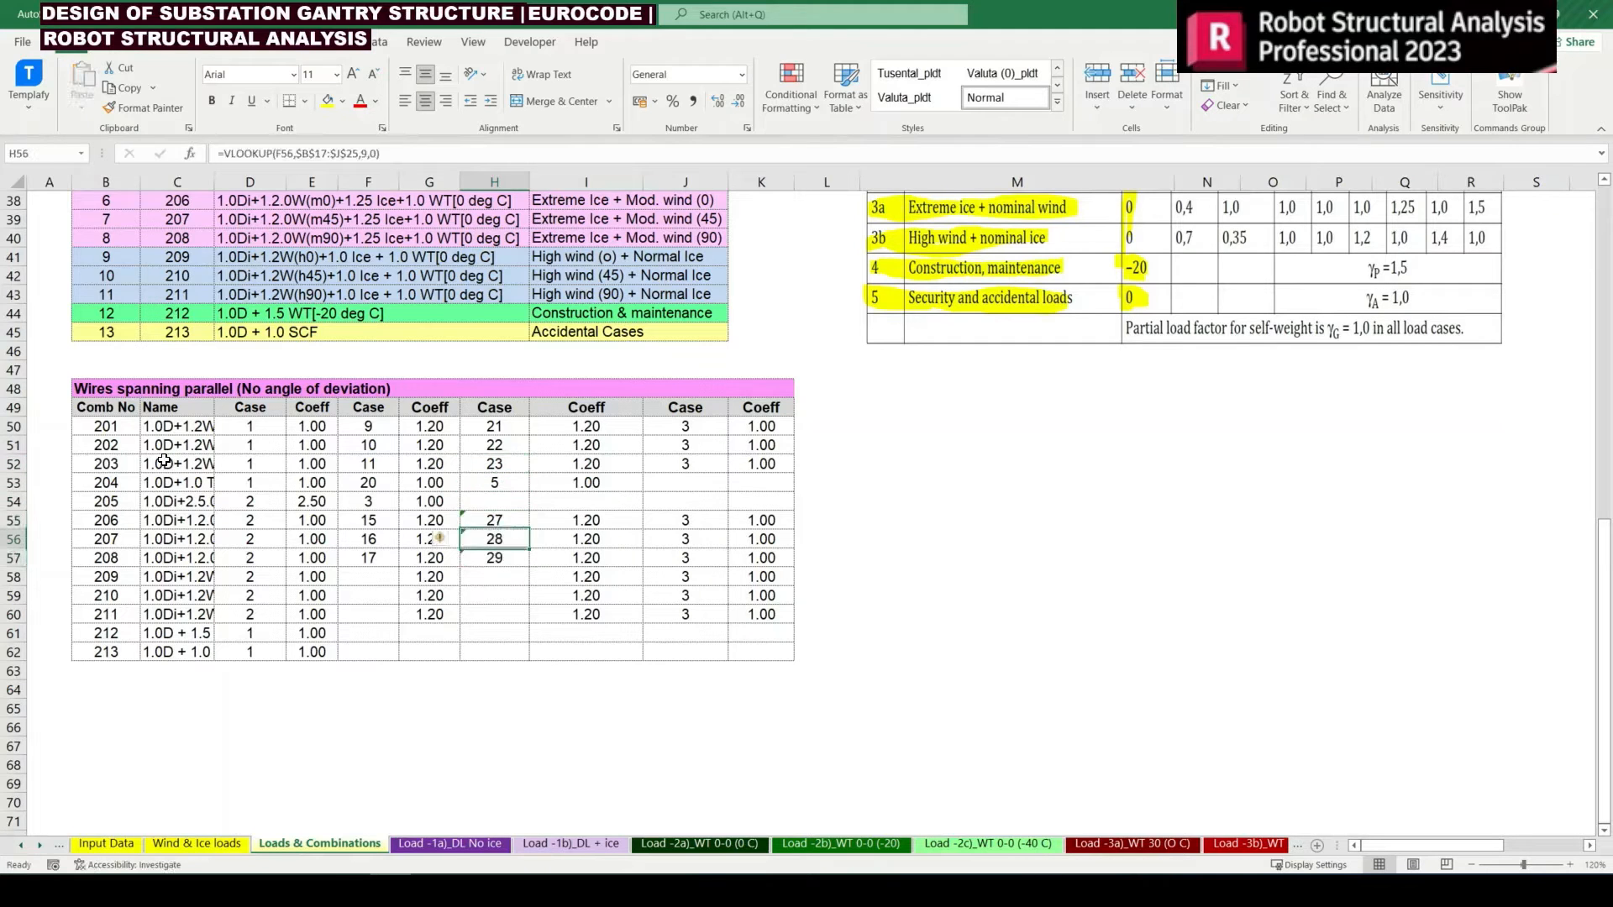
Copy the linked wind coefficient formula =G52 from I52 into I55:I60 for combinations 206 to 211
key("Down")
key("Down")
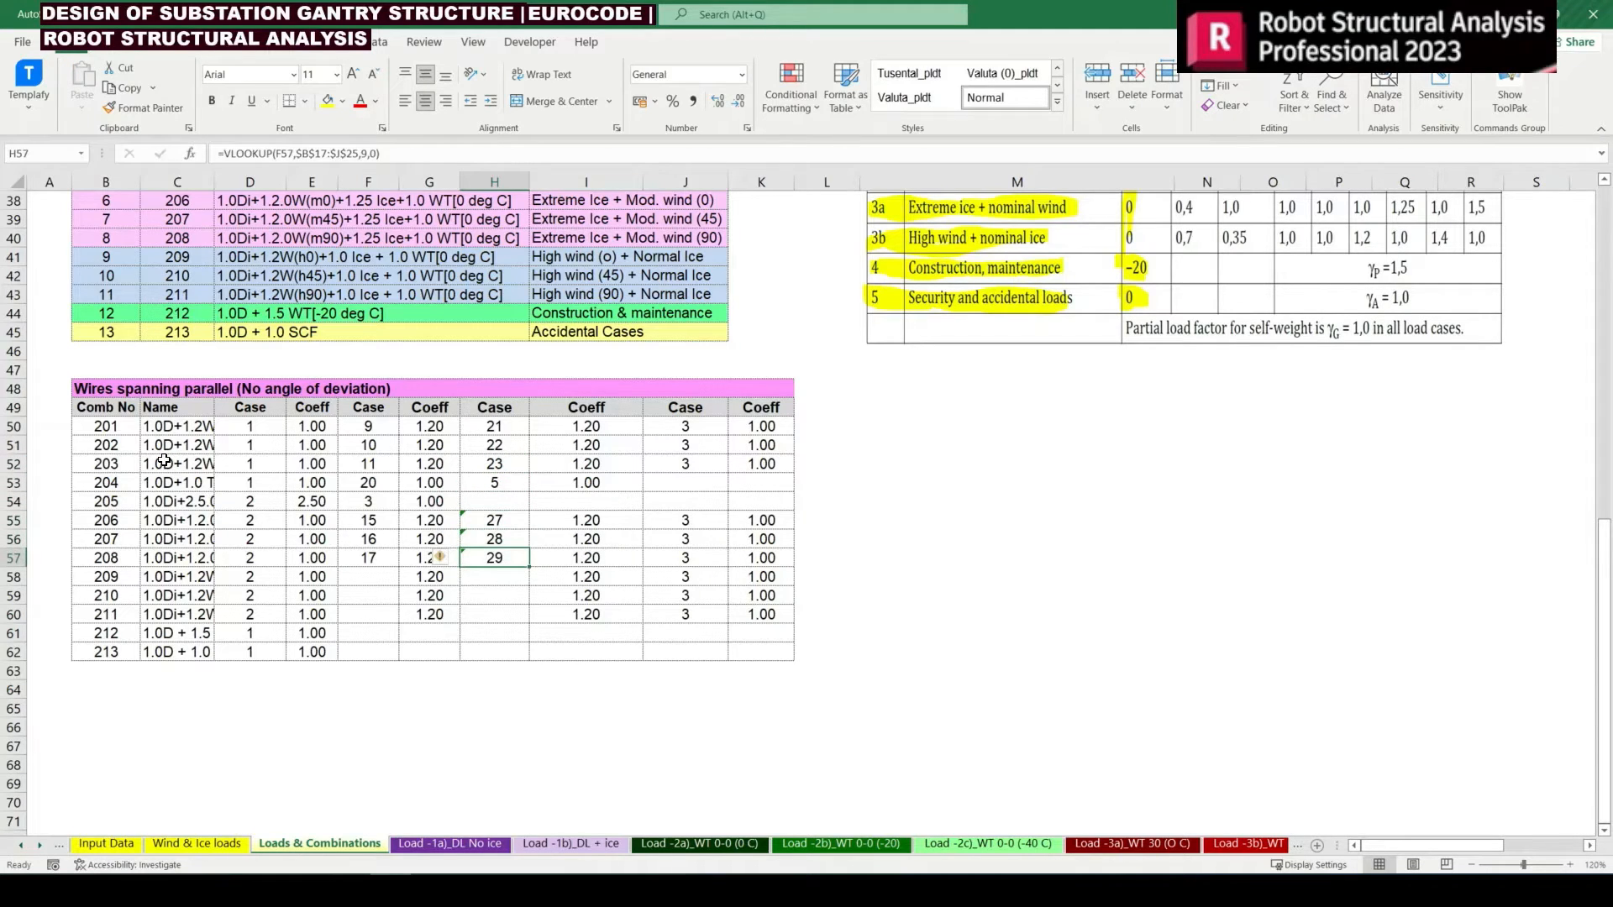
key("Up")
key("Right")
key("Up")
key("Up")
key("Up")
key("Up")
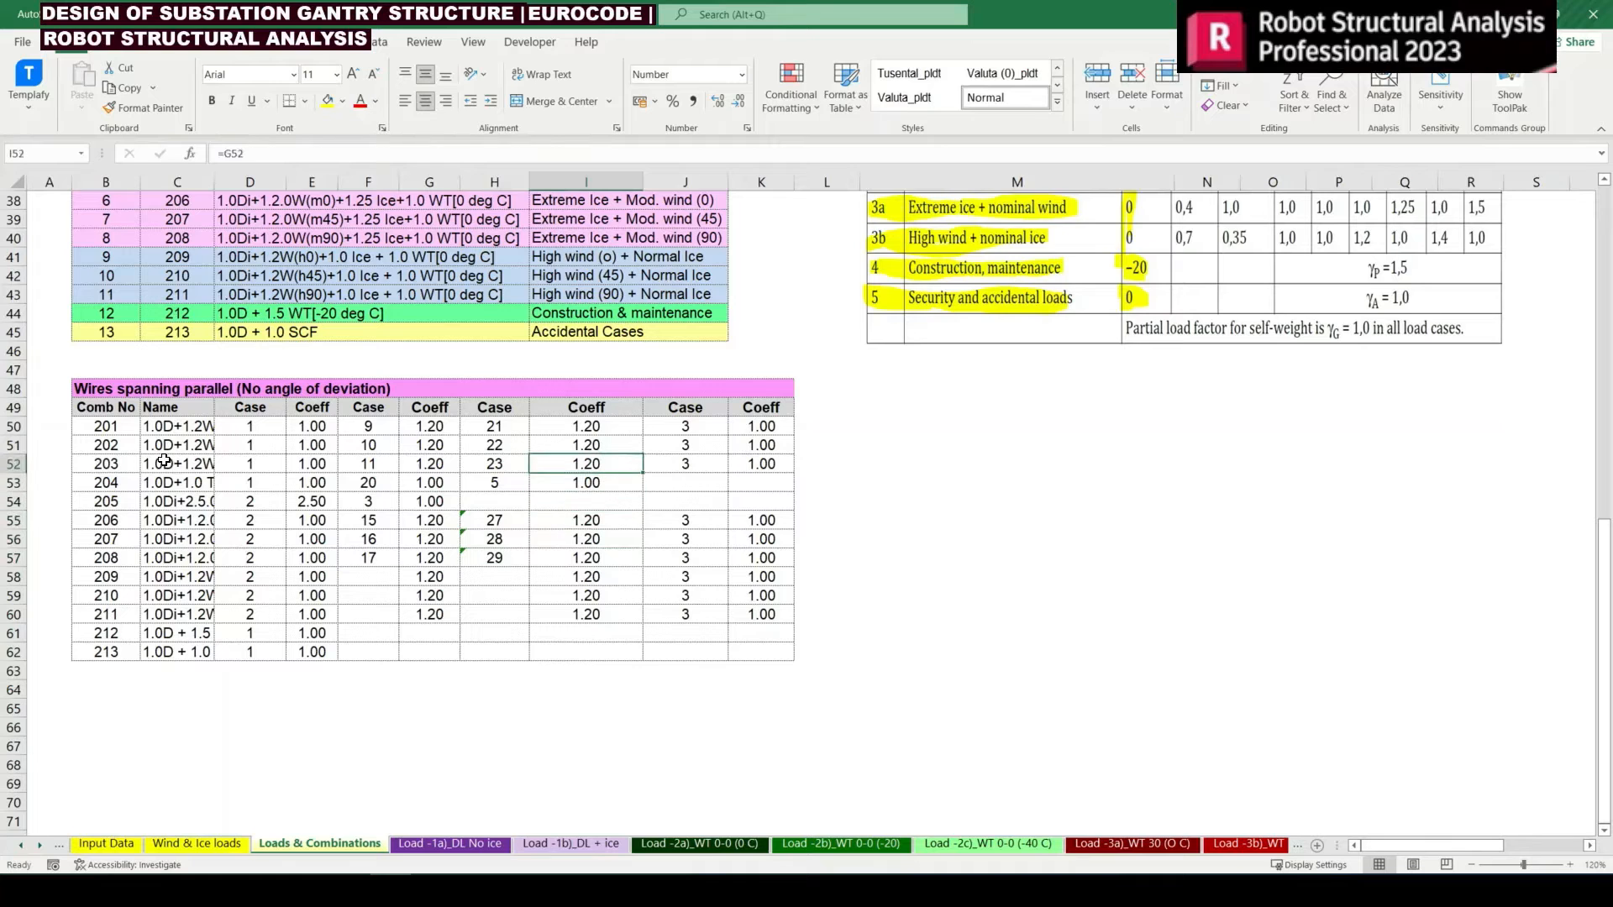
key("ctrl+c")
key("Down")
key("Down")
key("Down")
key("shift+Down")
key("shift+Down")
key("shift+Down")
key("shift+Down")
key("shift+Down")
key("shift+Down")
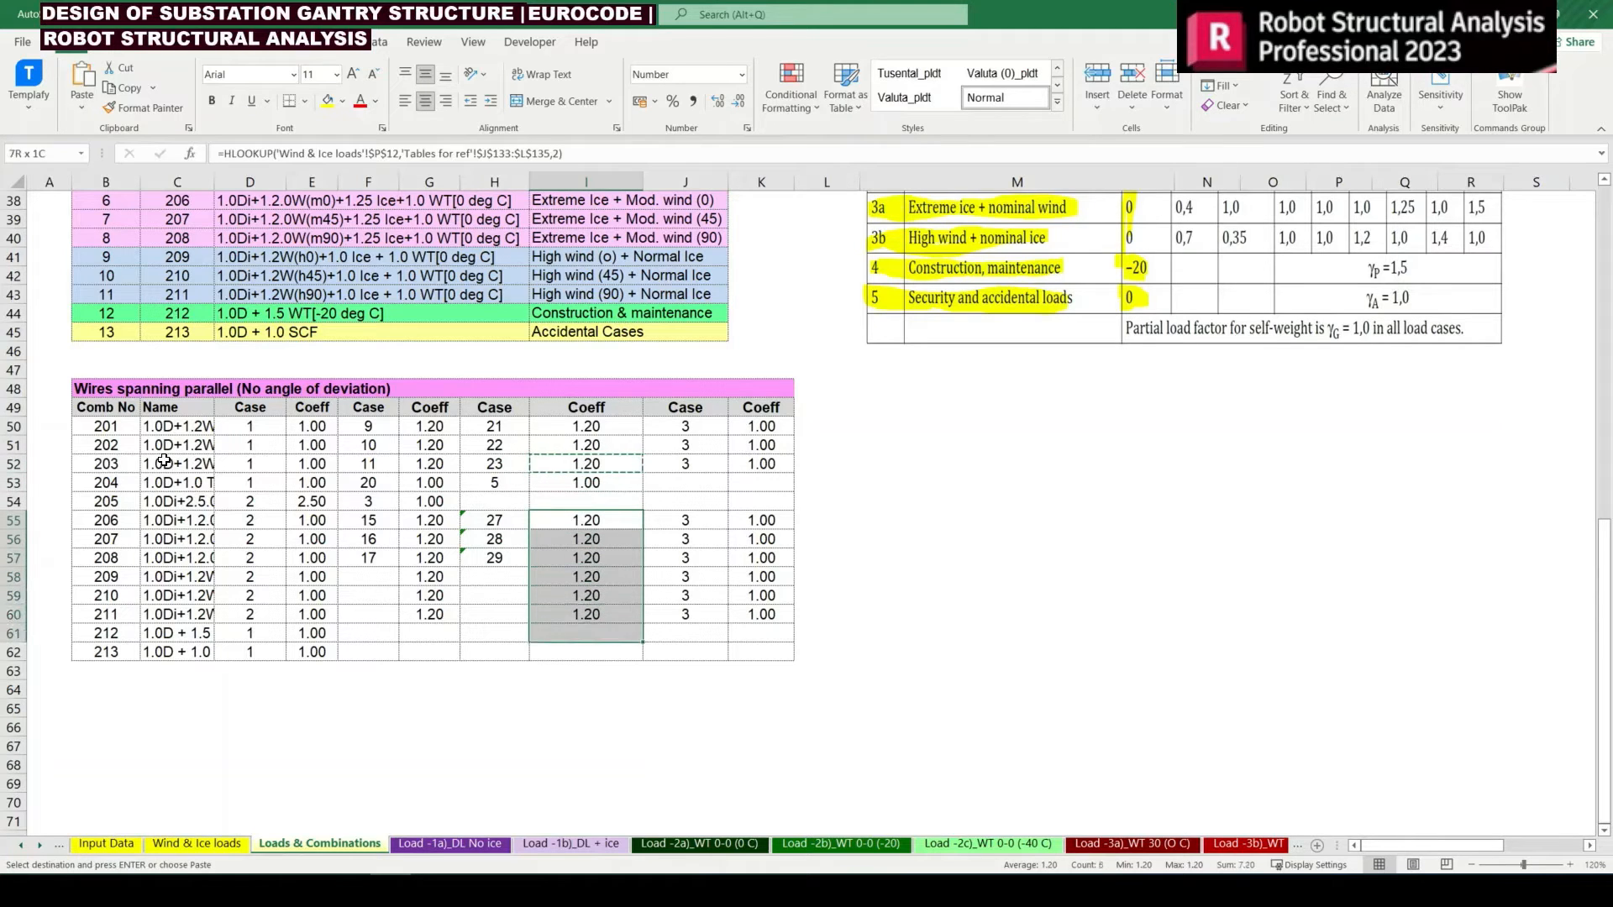
key("shift+Up")
key("Return")
Copy the wind case references 15 to 17 from F55:F57 into F58:F60 for combinations 209 to 211
key("Left")
key("Left")
key("Left")
key("Down")
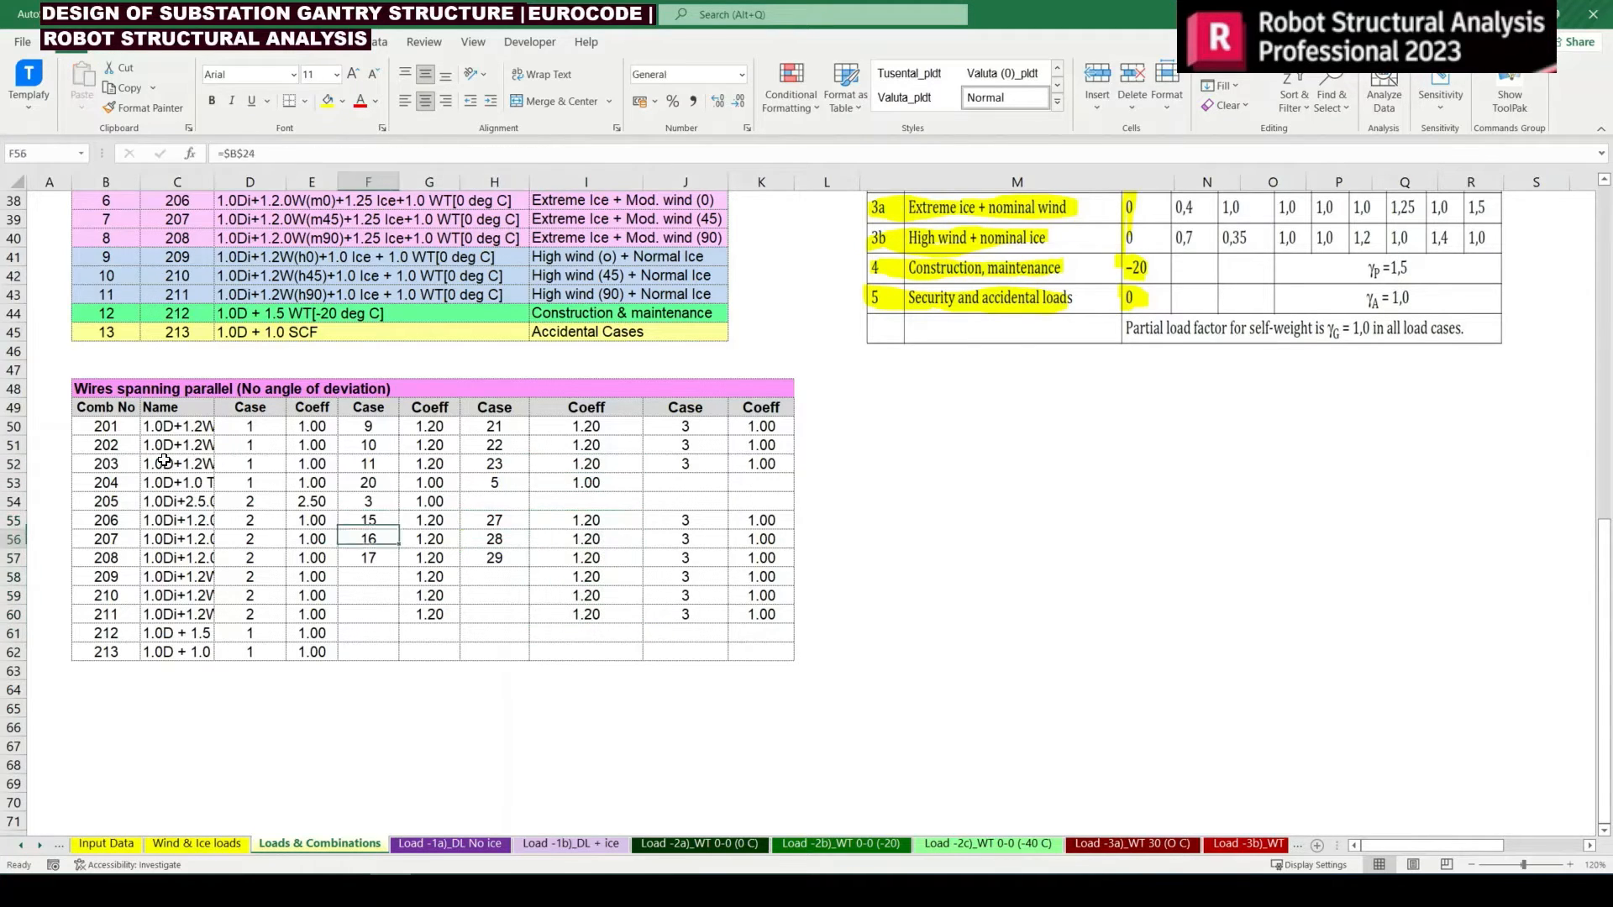
key("Up")
key("shift+Down")
key("shift+Down")
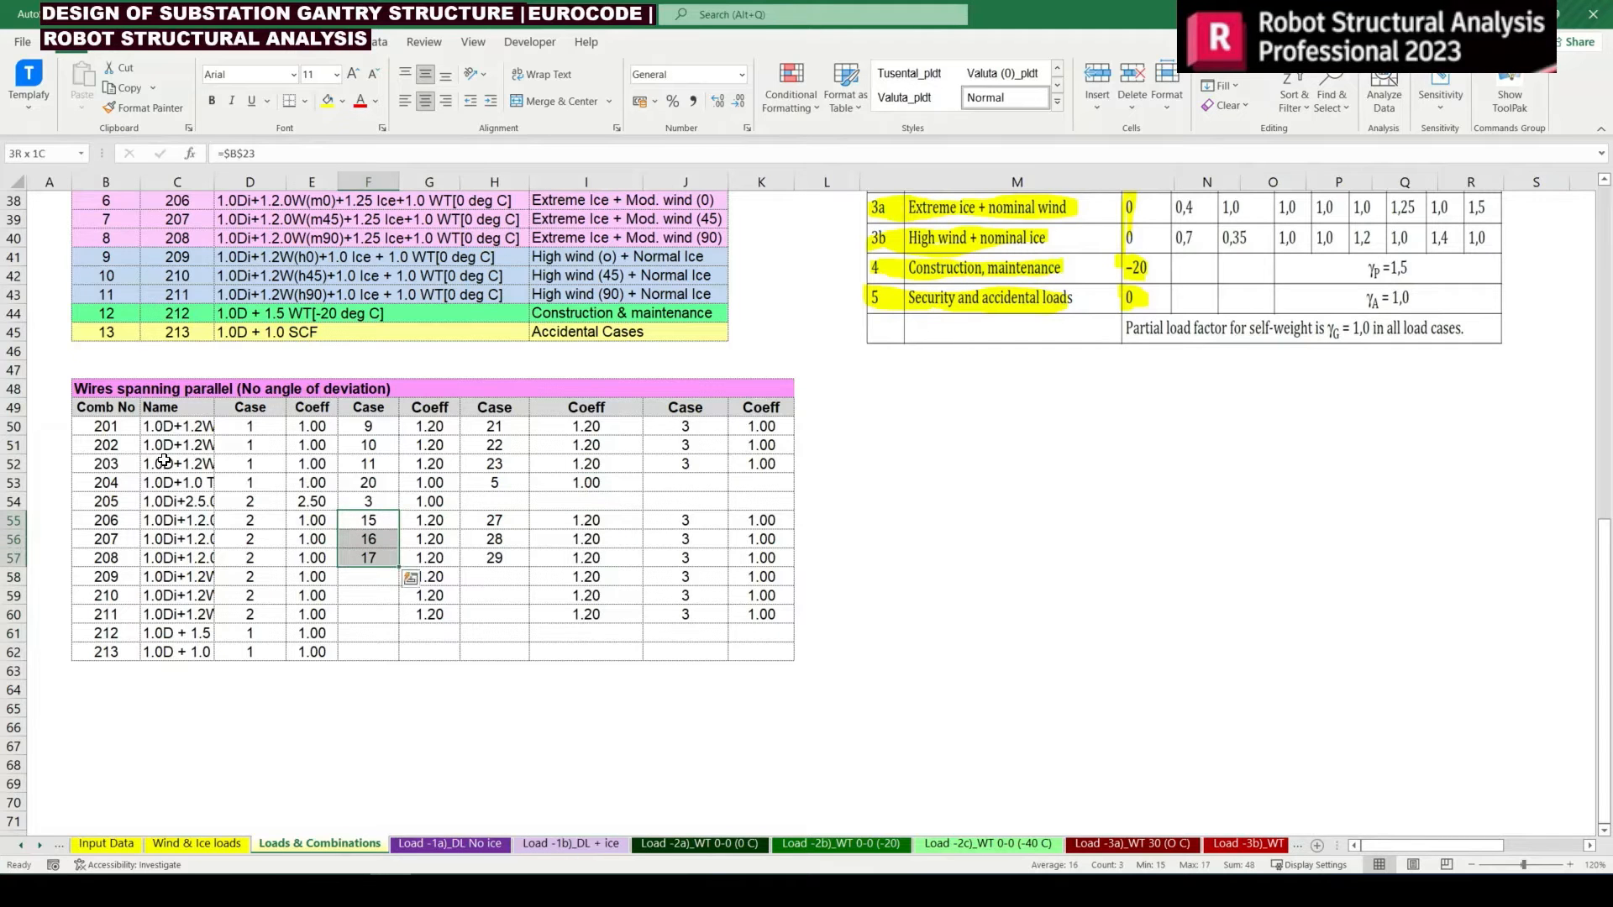
key("ctrl+c")
key("Down")
key("Down")
key("Down")
key("Return")
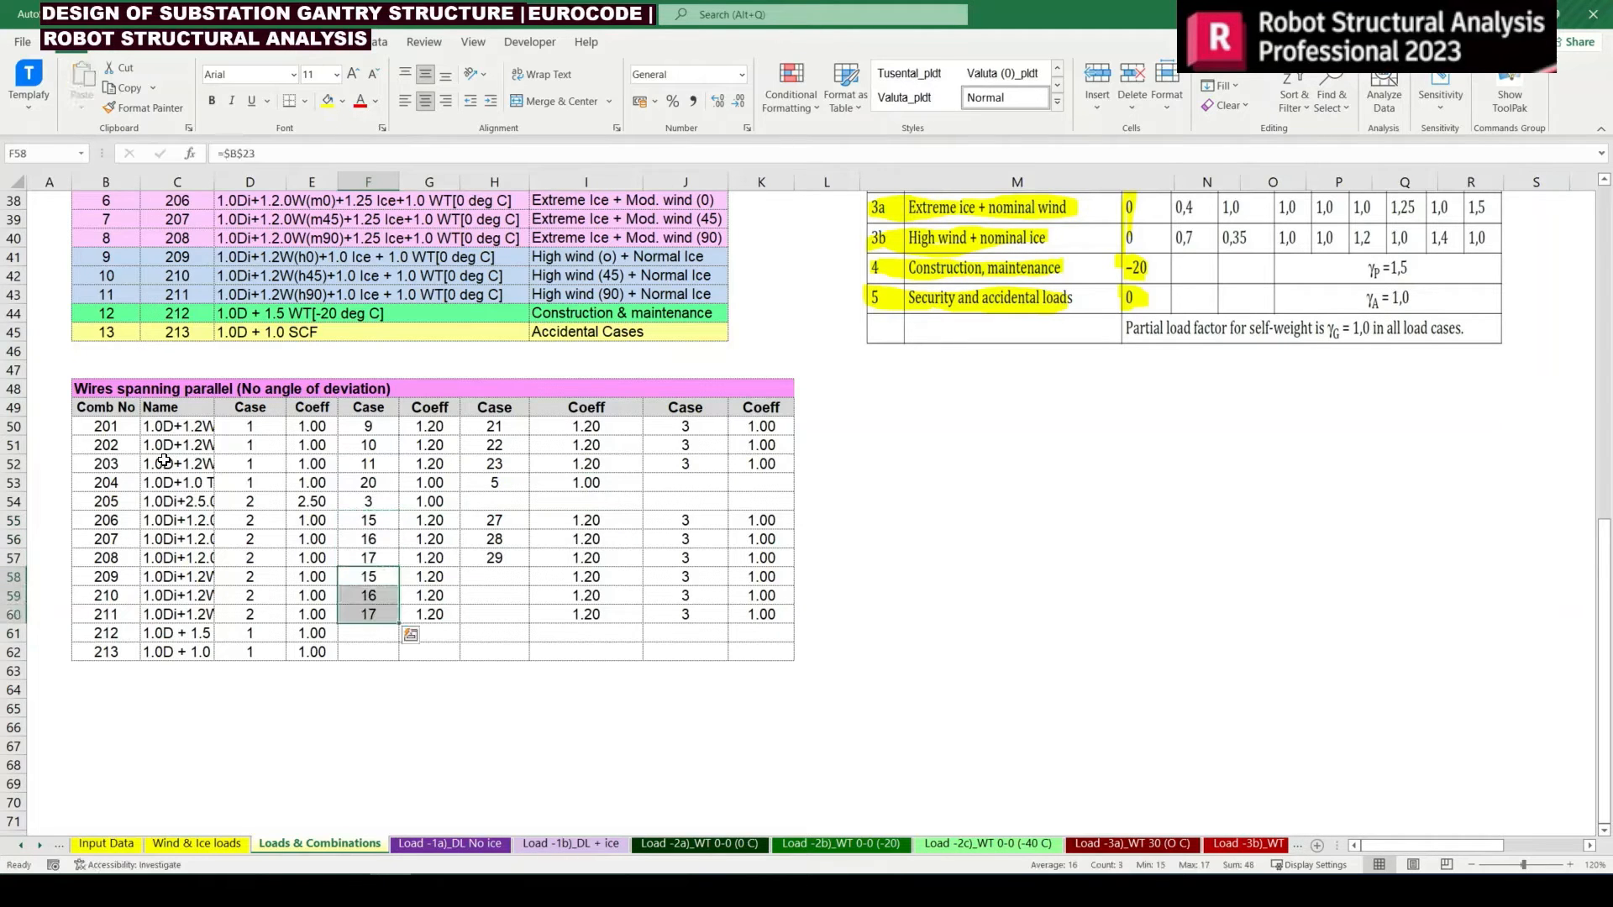
Link F58 of combination 209 to the High Wind Wh0 load case, 12, in B20
key("F2")
scroll(327, 510, "up", 9)
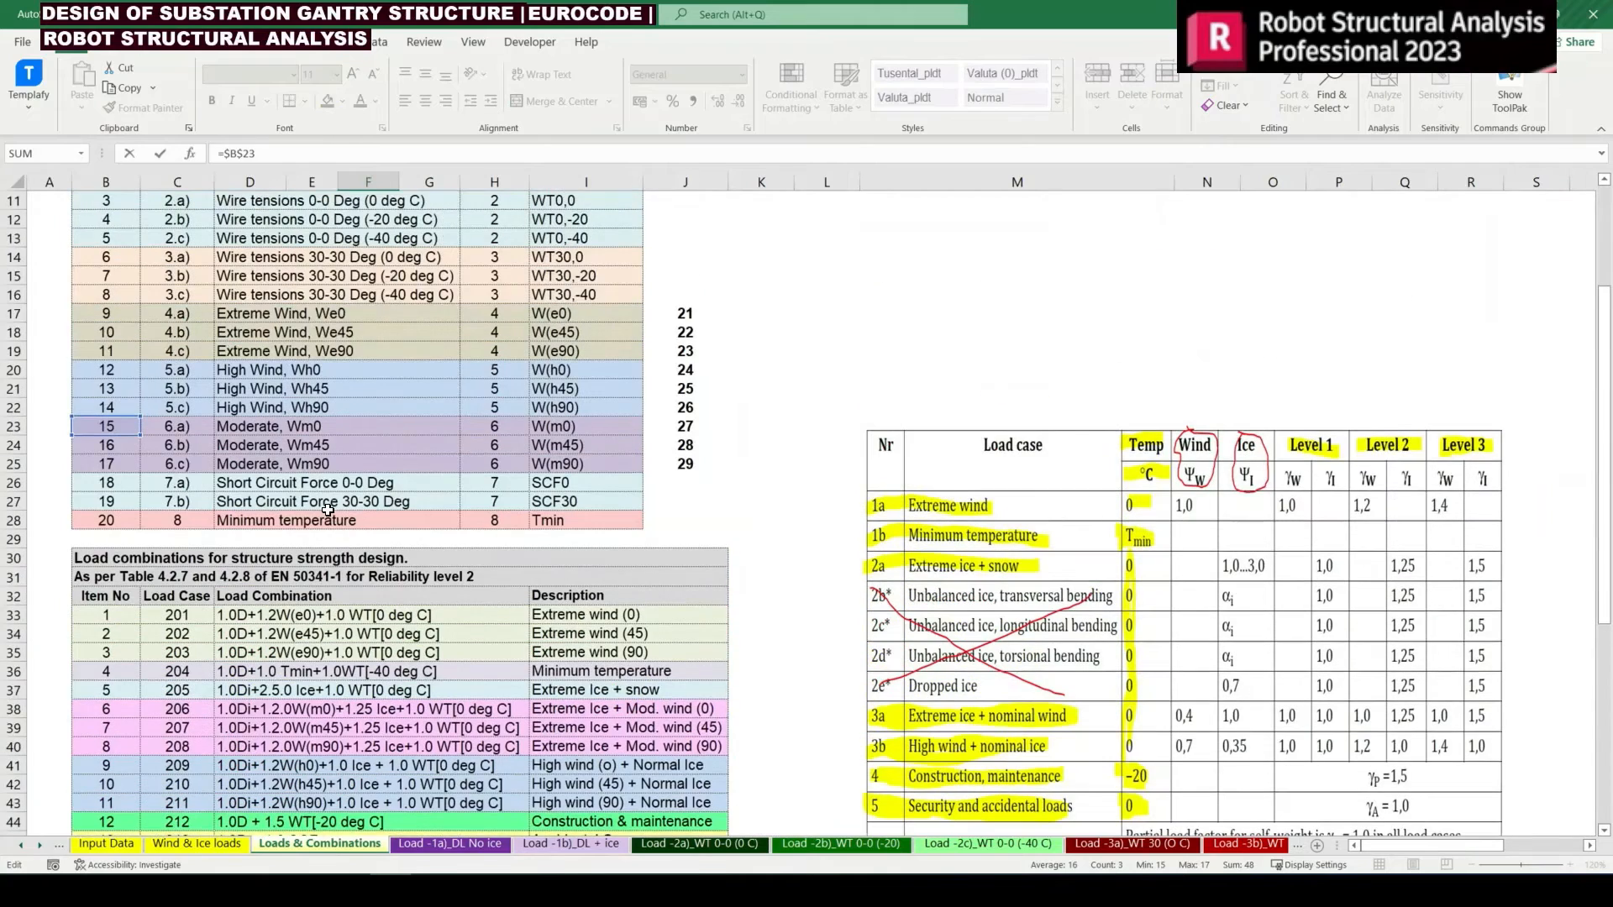
left_click_drag(130, 424, 130, 370)
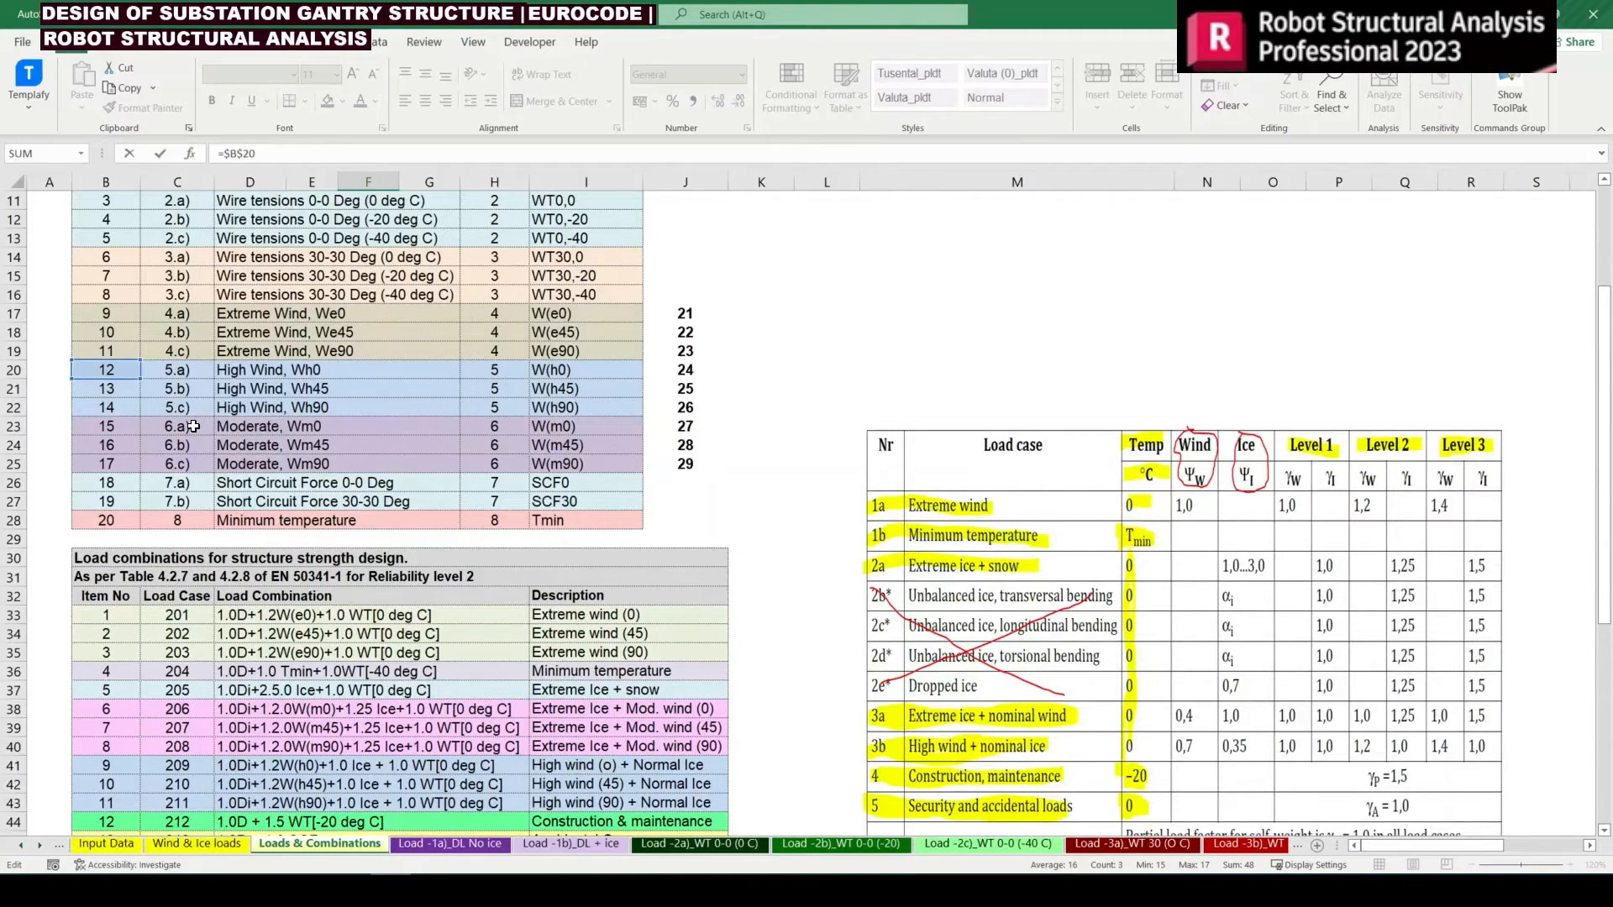
key("Return")
Link F59 and F60 of combinations 210 and 211 to the High Wind Wh45 and Wh90 load cases, 13 and 14
key("F2")
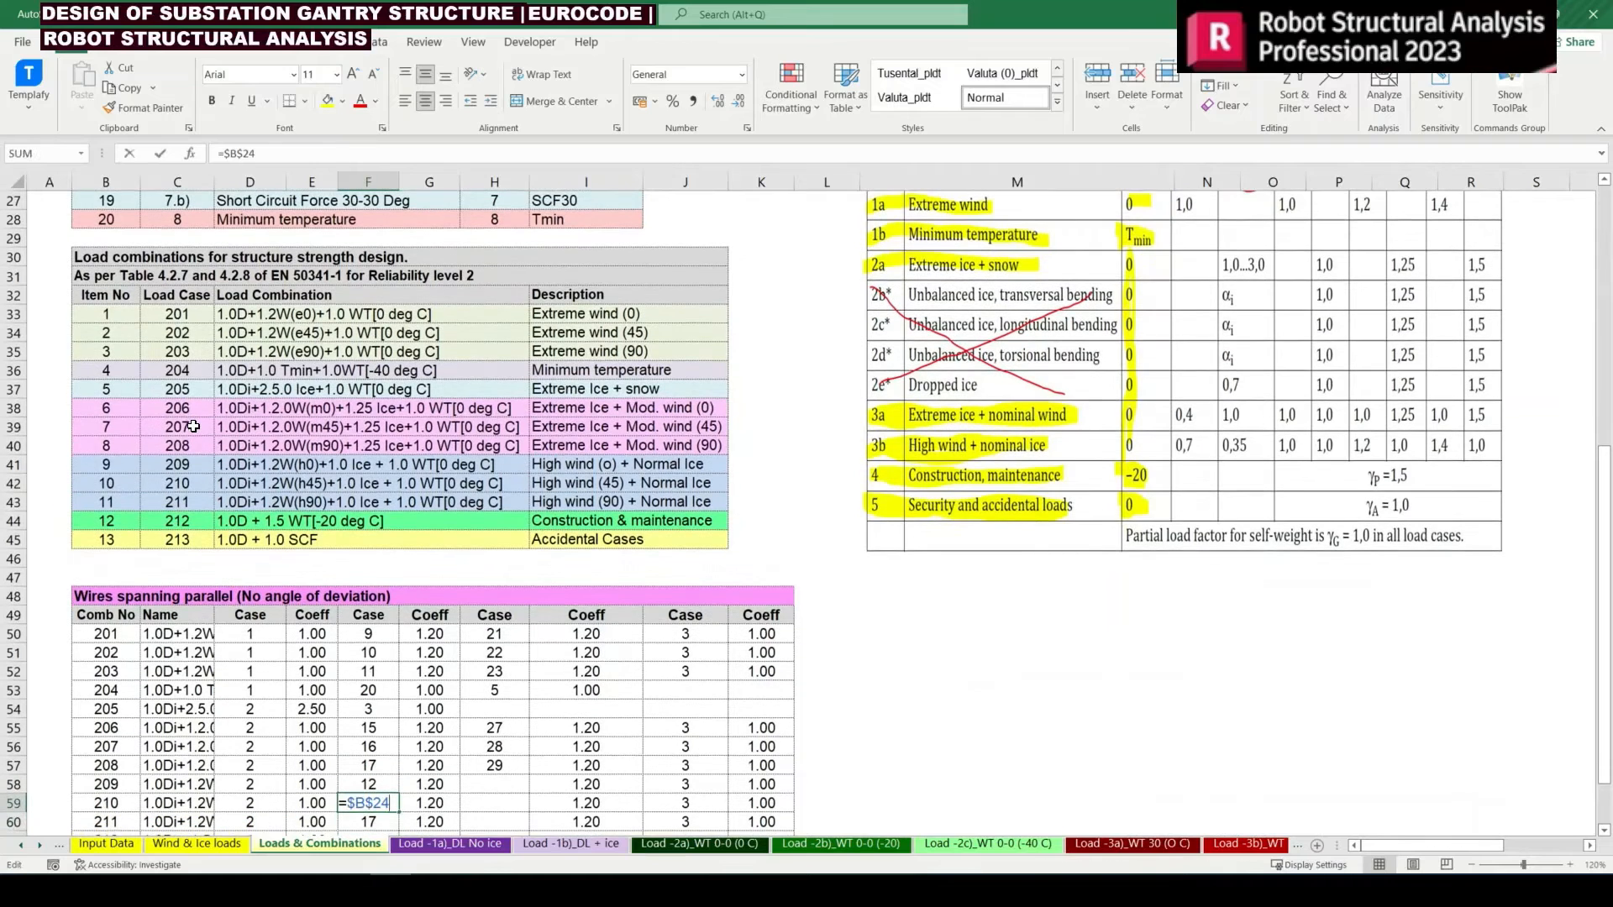
key("Escape")
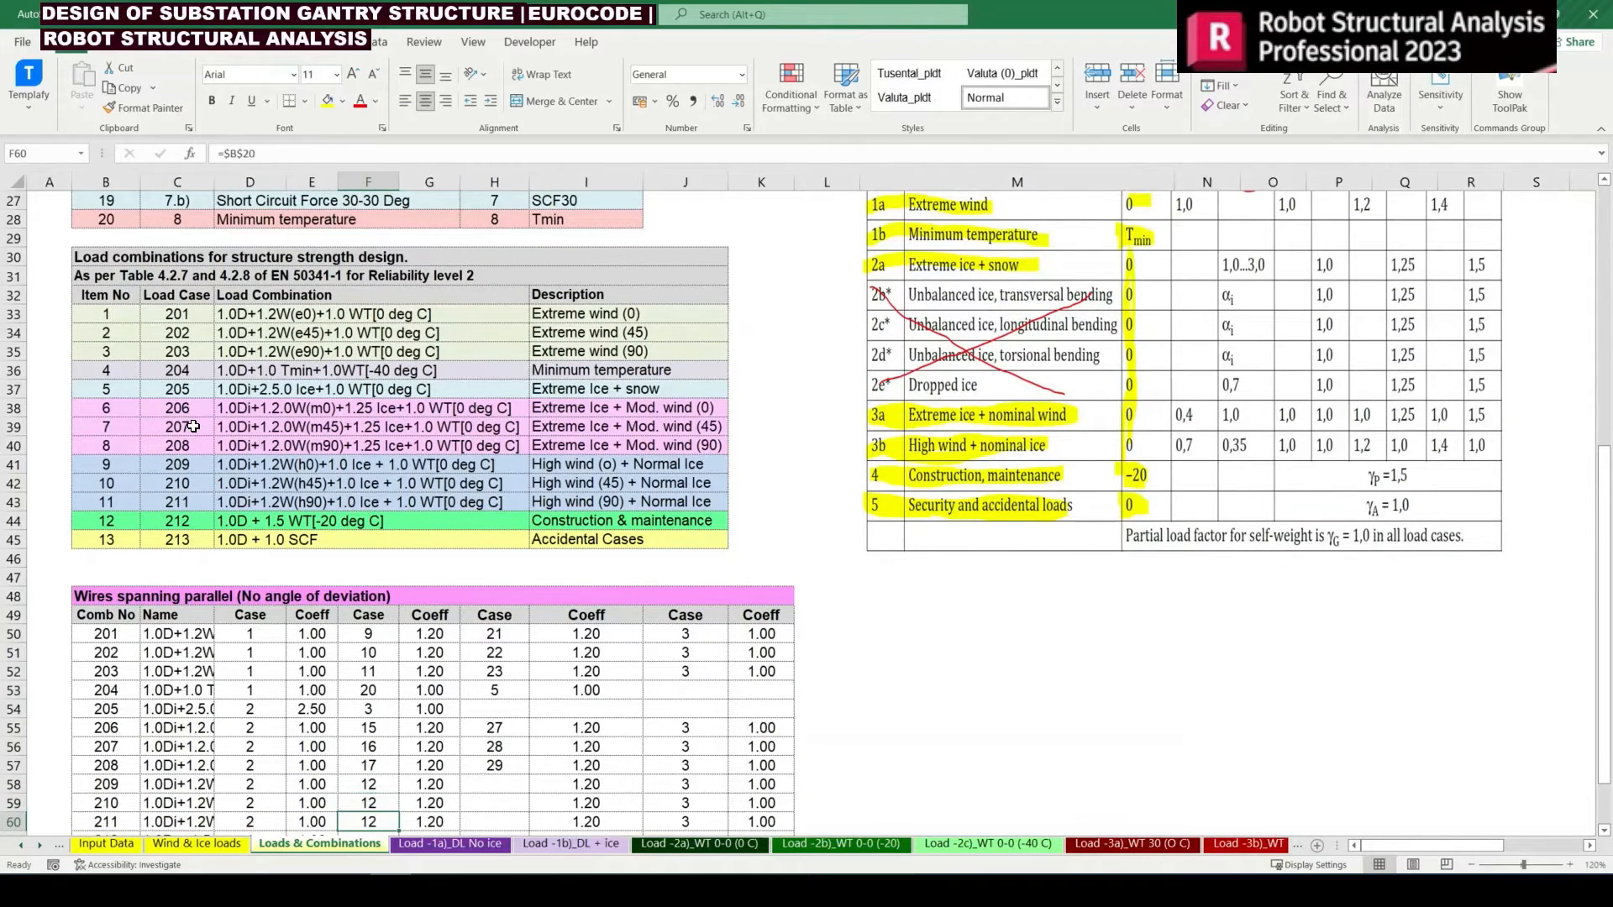
key("F2")
key("Return")
key("F2")
type("20")
key("Return")
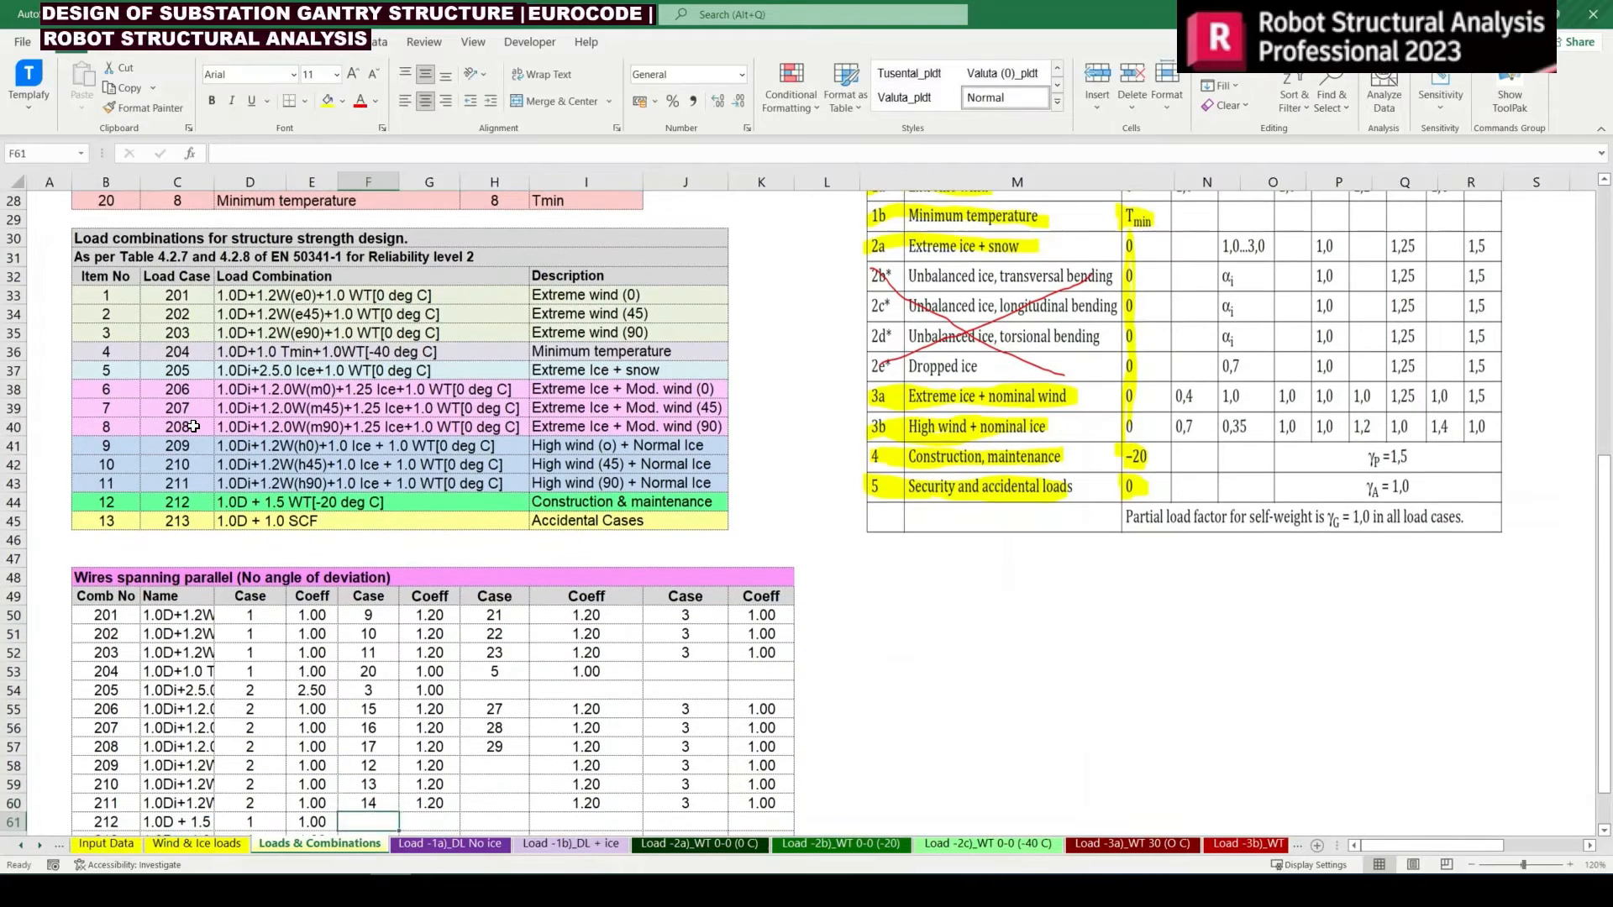
Check the linked wind coefficient formulas in column I for combinations 209 to 211
key("Up")
key("Up")
key("Right")
key("Right")
key("Right")
key("Up")
key("Up")
key("Down")
key("Down")
key("Down")
key("Down")
key("Down")
key("Down")
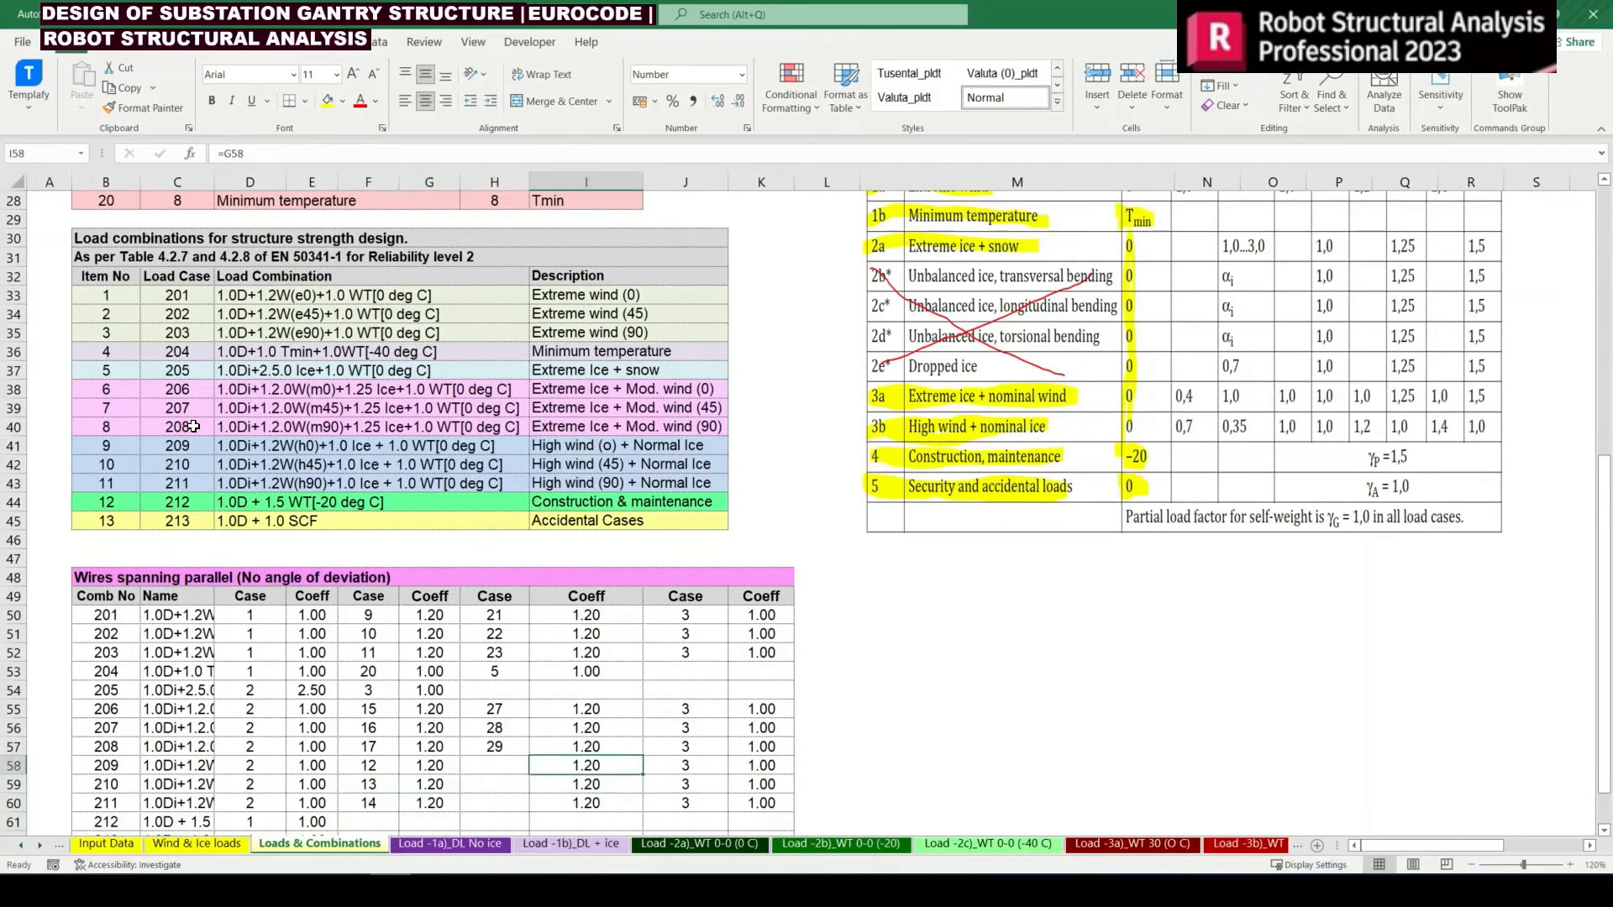
Copy the VLOOKUP case formula from H57 into H58:H60 for combinations 209 to 211 and check the copied formulas
key("Left")
key("Up")
key("Up")
key("Up")
key("Up")
key("Up")
key("Up")
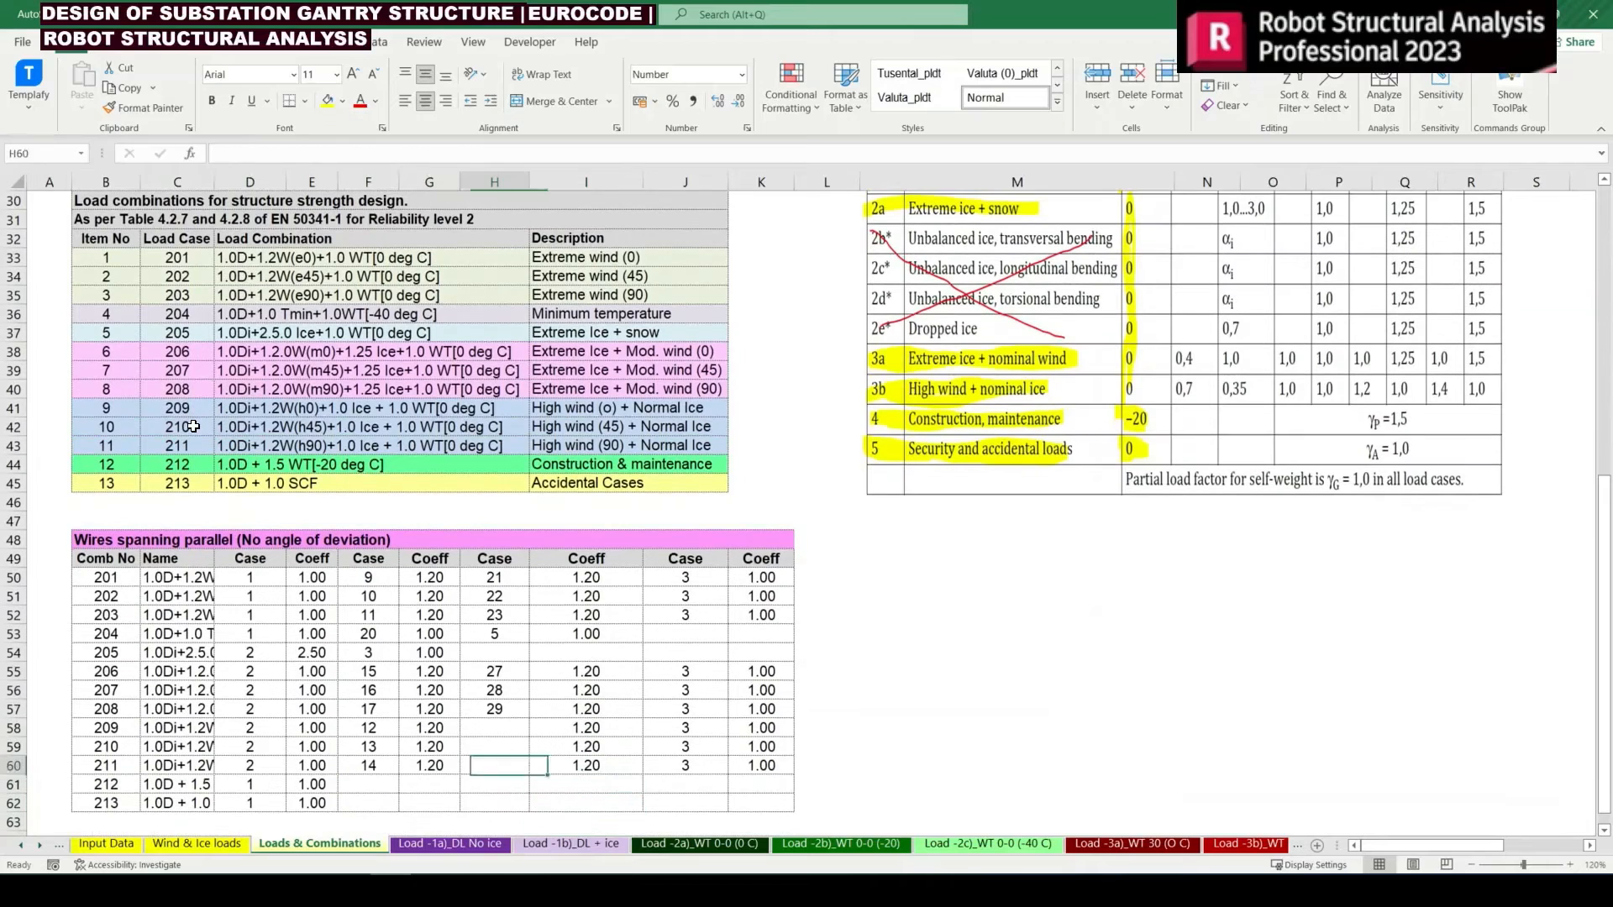
key("ctrl+c")
key("Down")
key("shift+Down")
key("shift+Down")
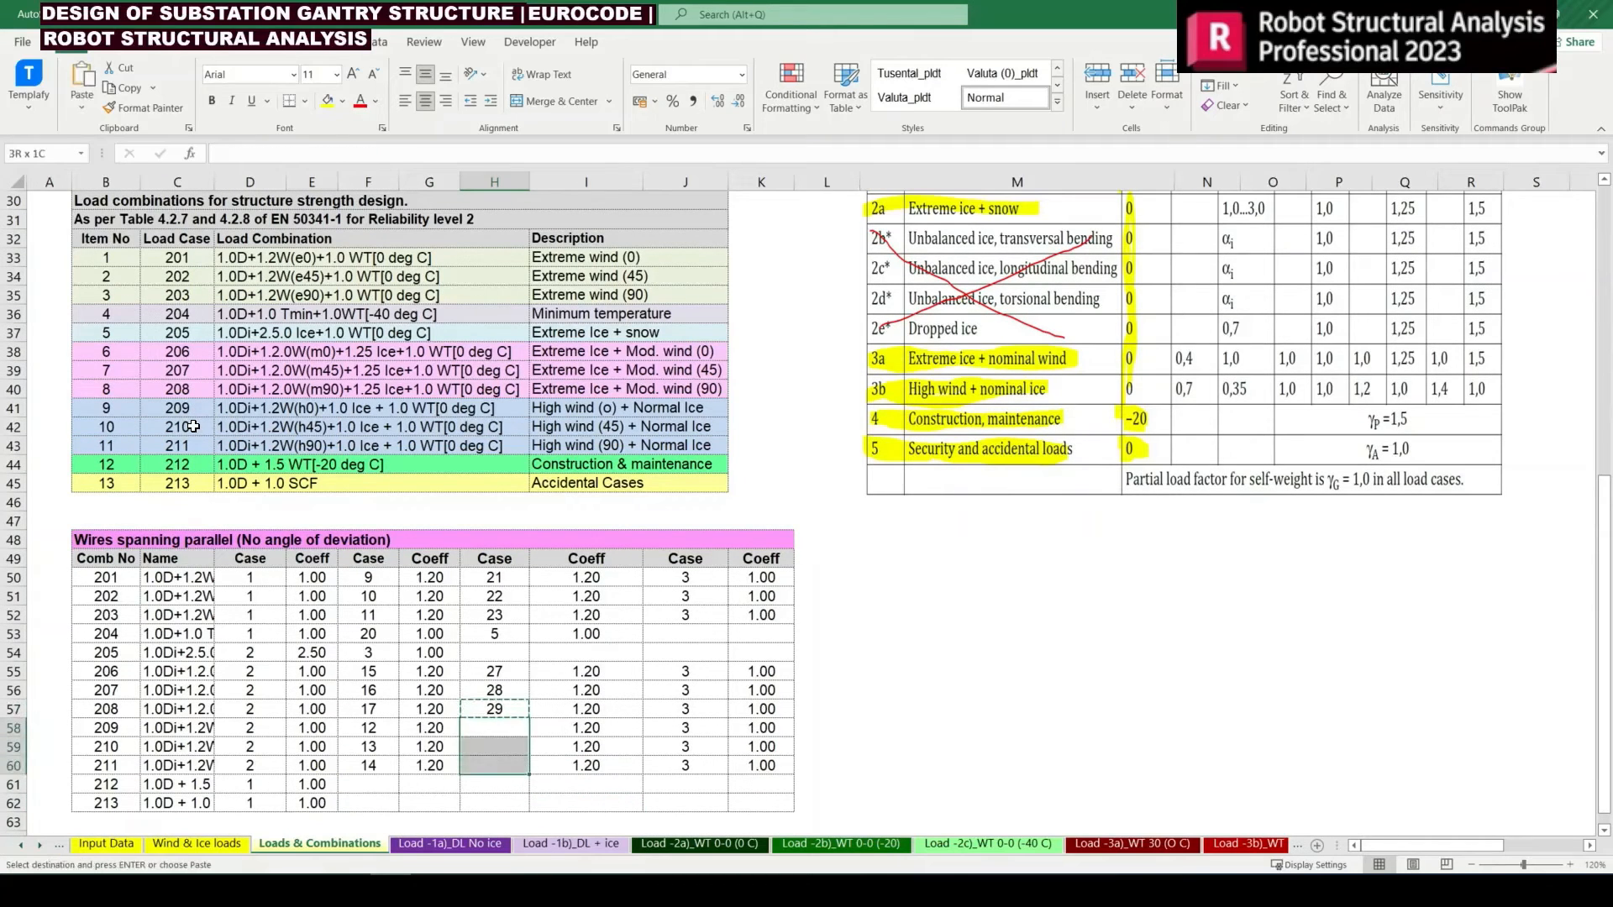
key("Return")
key("Down")
key("Down")
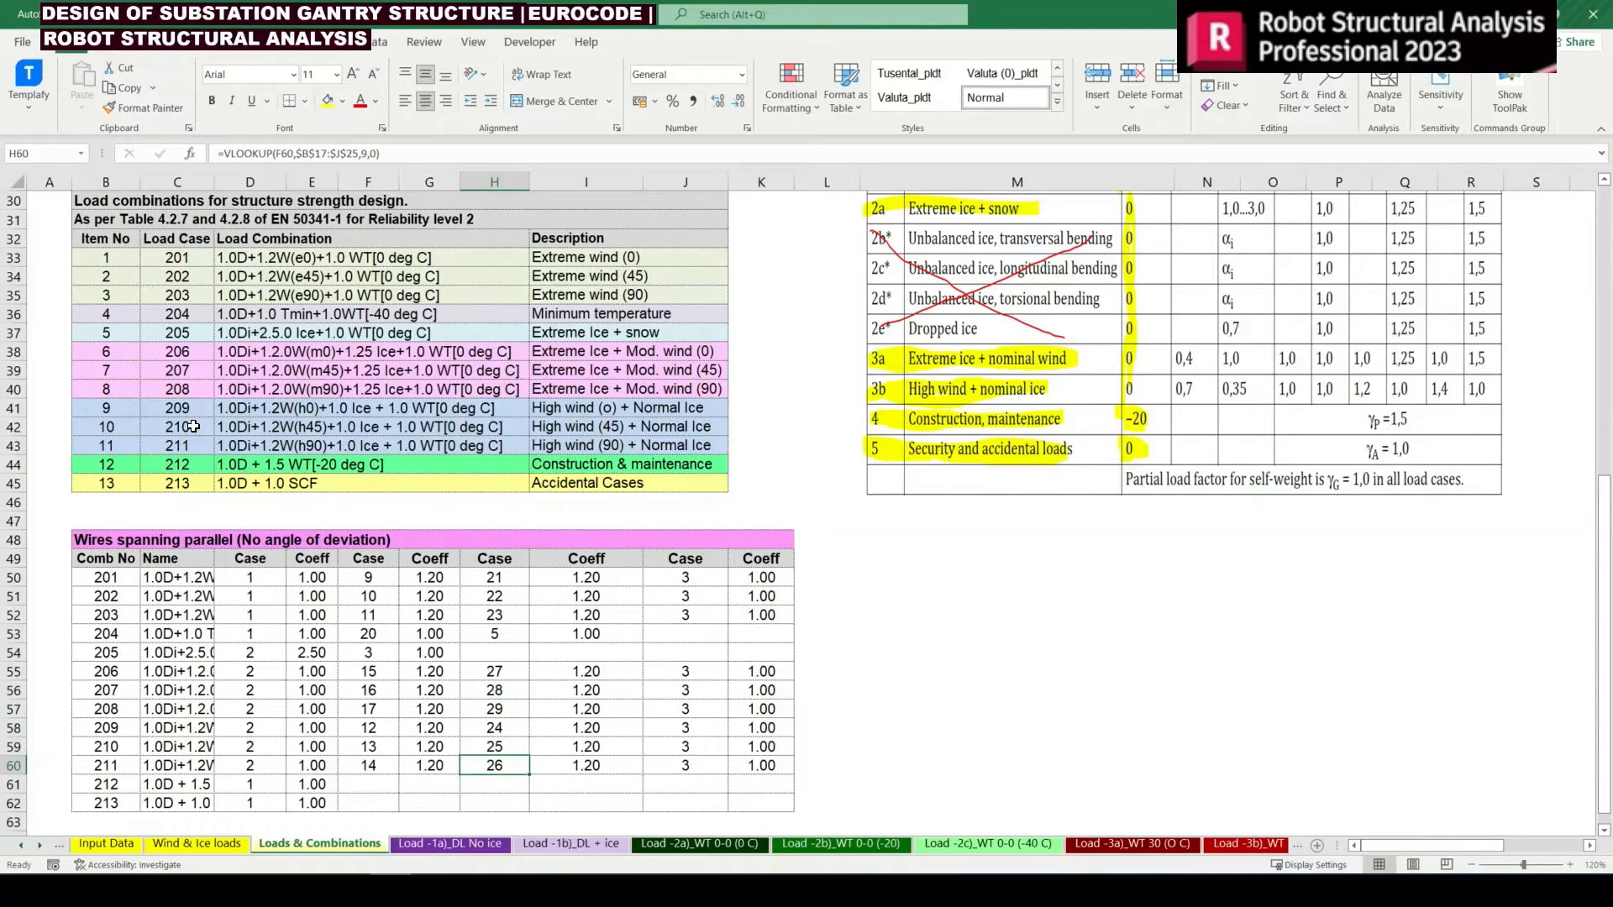
key("Up")
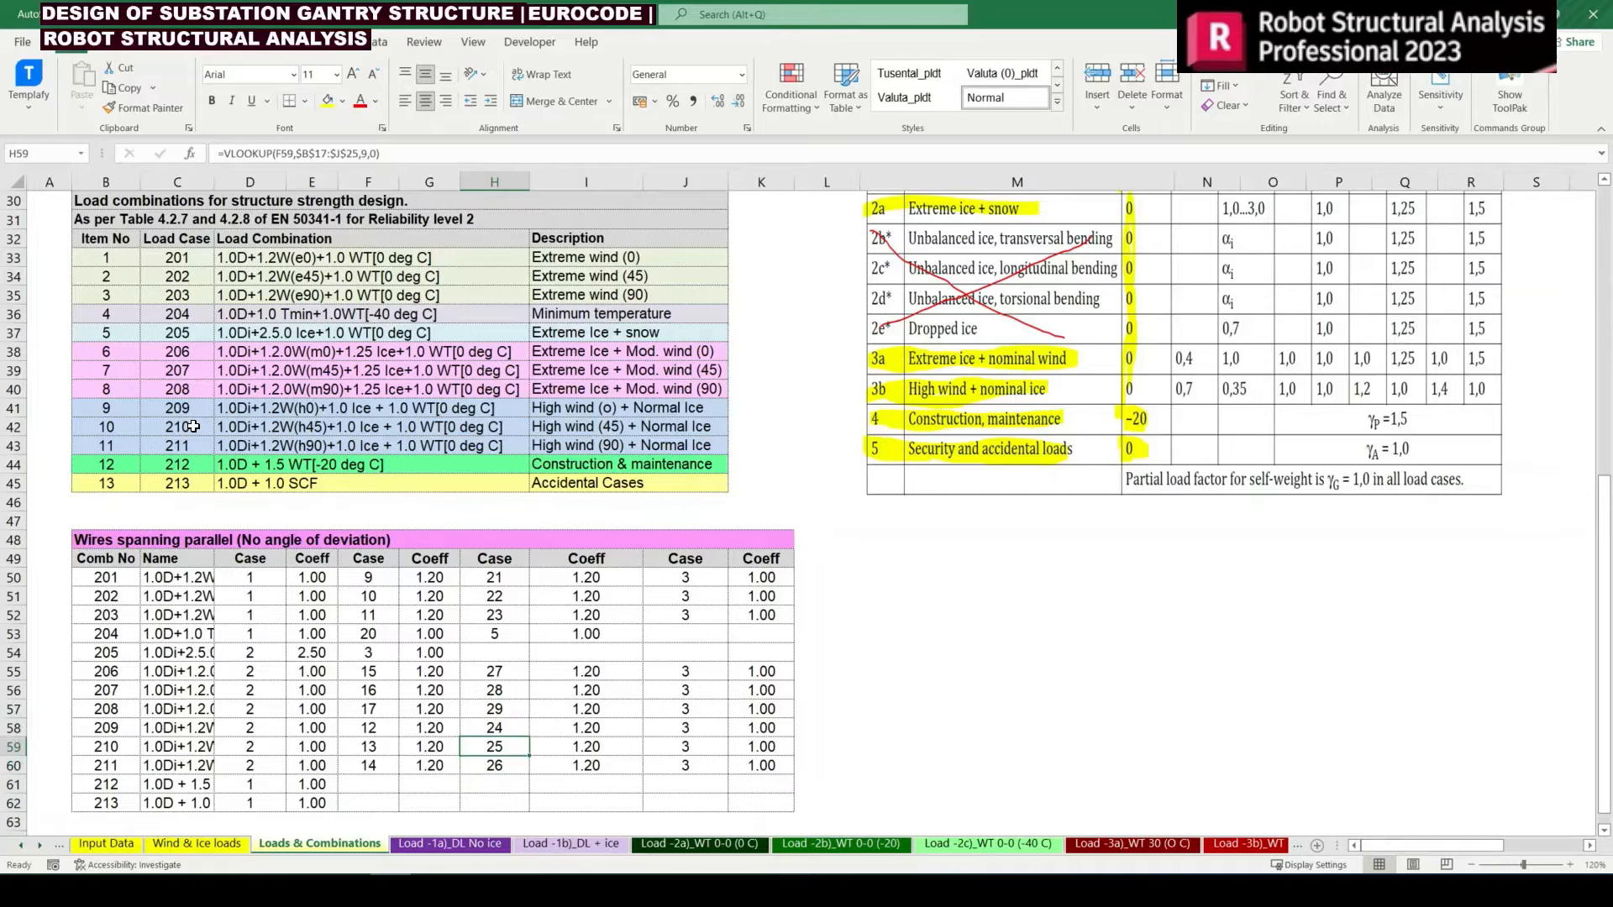
key("Down")
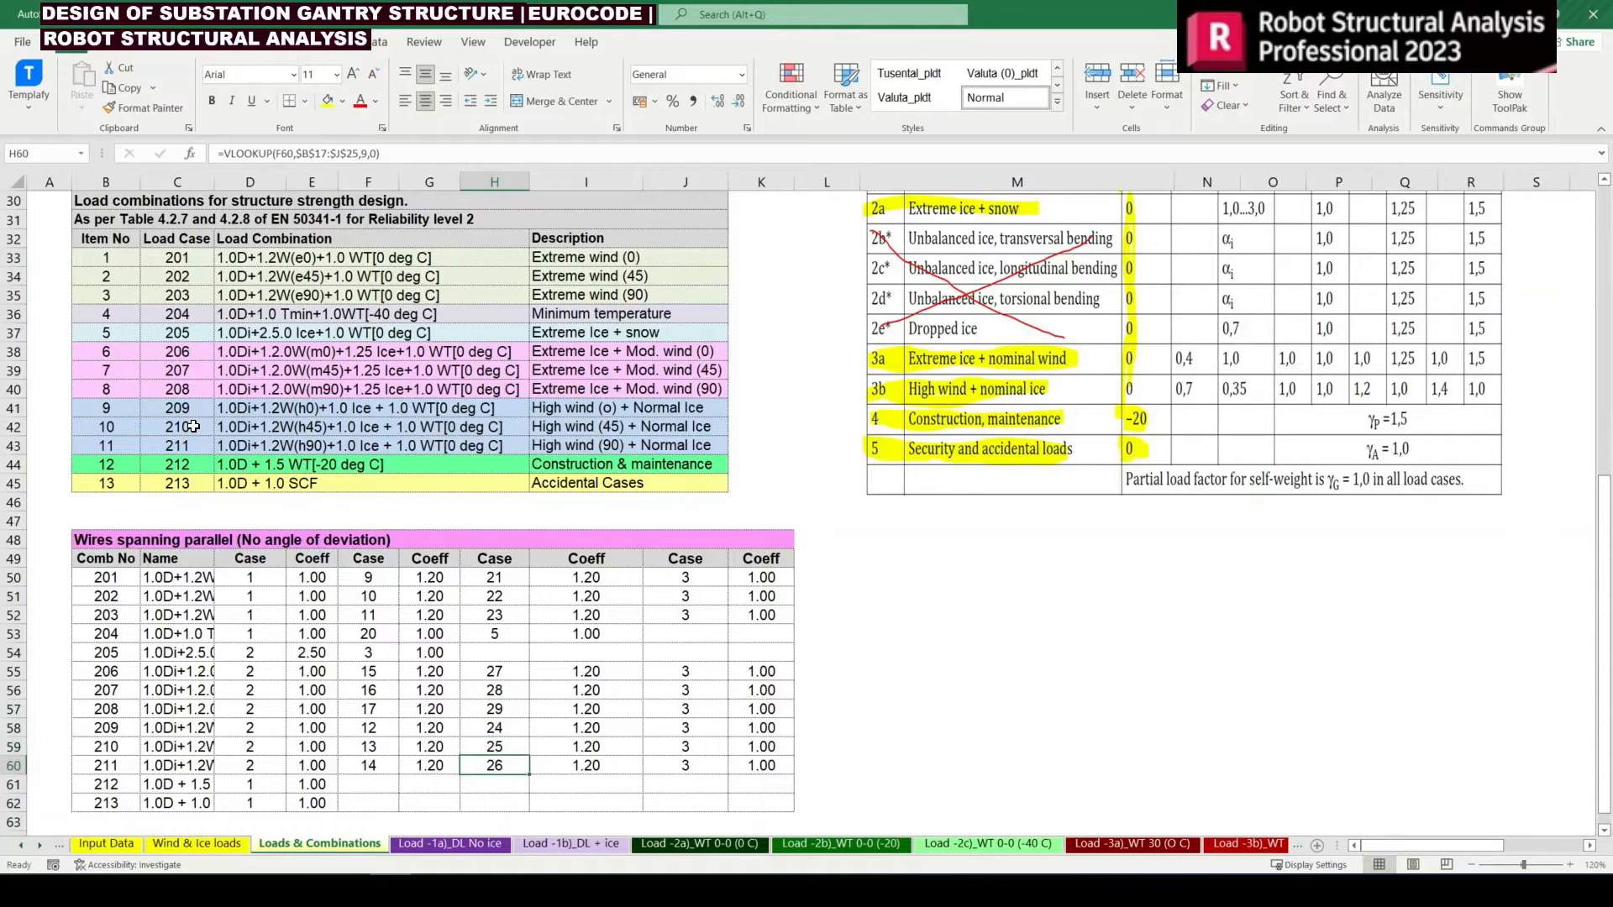
Select the empty case cell F61 of combination 212
key("Down")
key("Left")
key("Left")
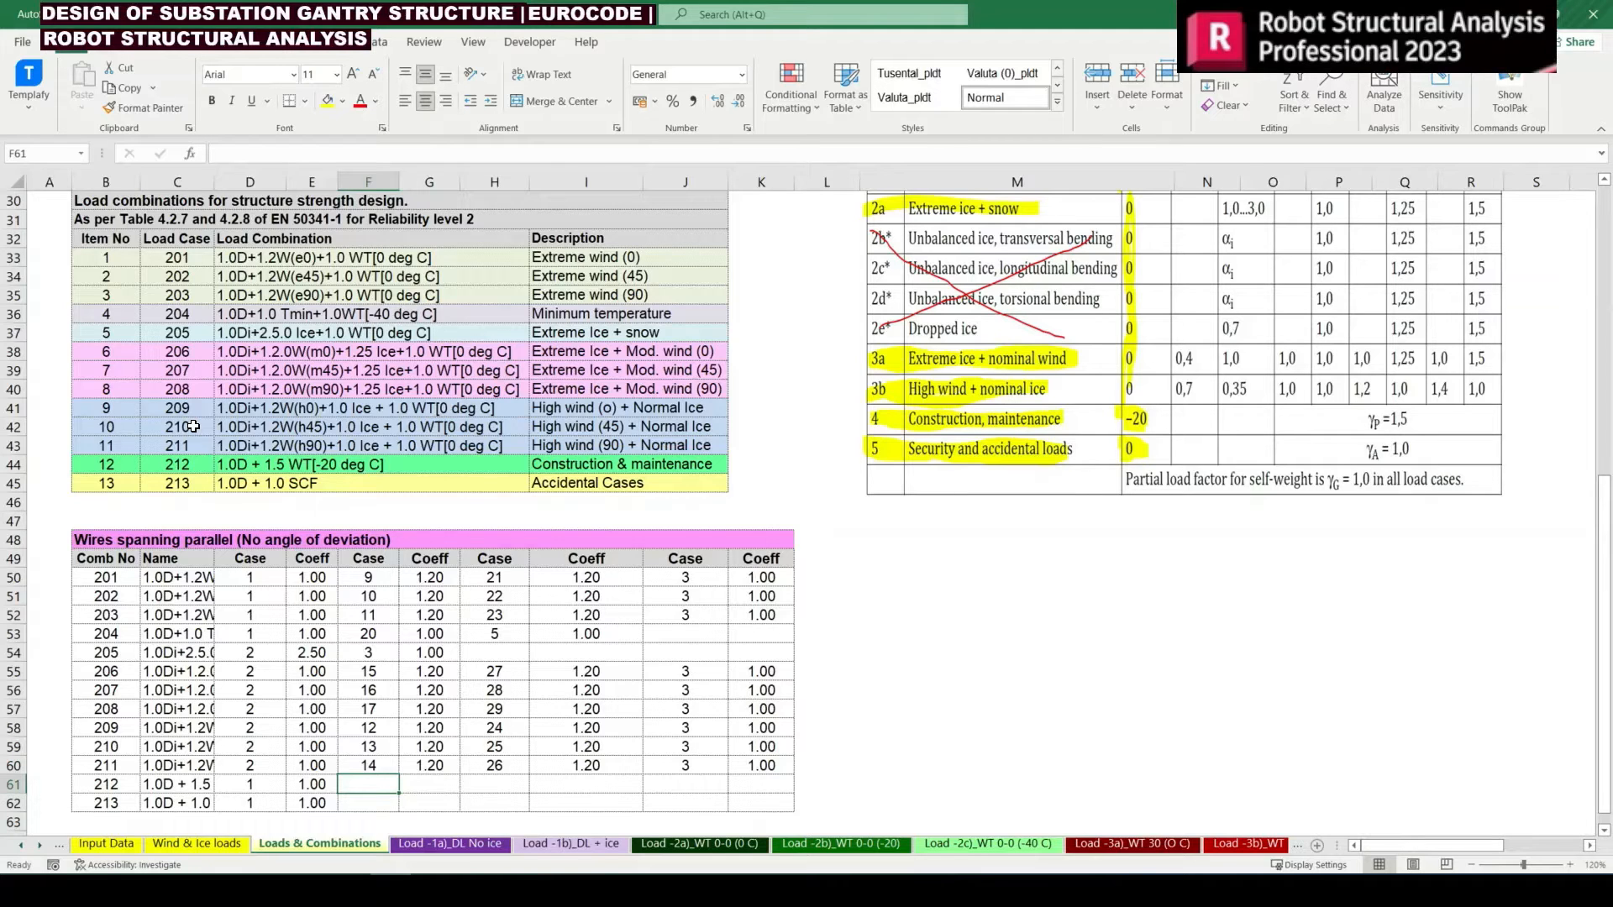
Link case cell F61 of combination 212 to the -20 deg C parallel wire tension load number with the absolute reference =$B$12
type("=")
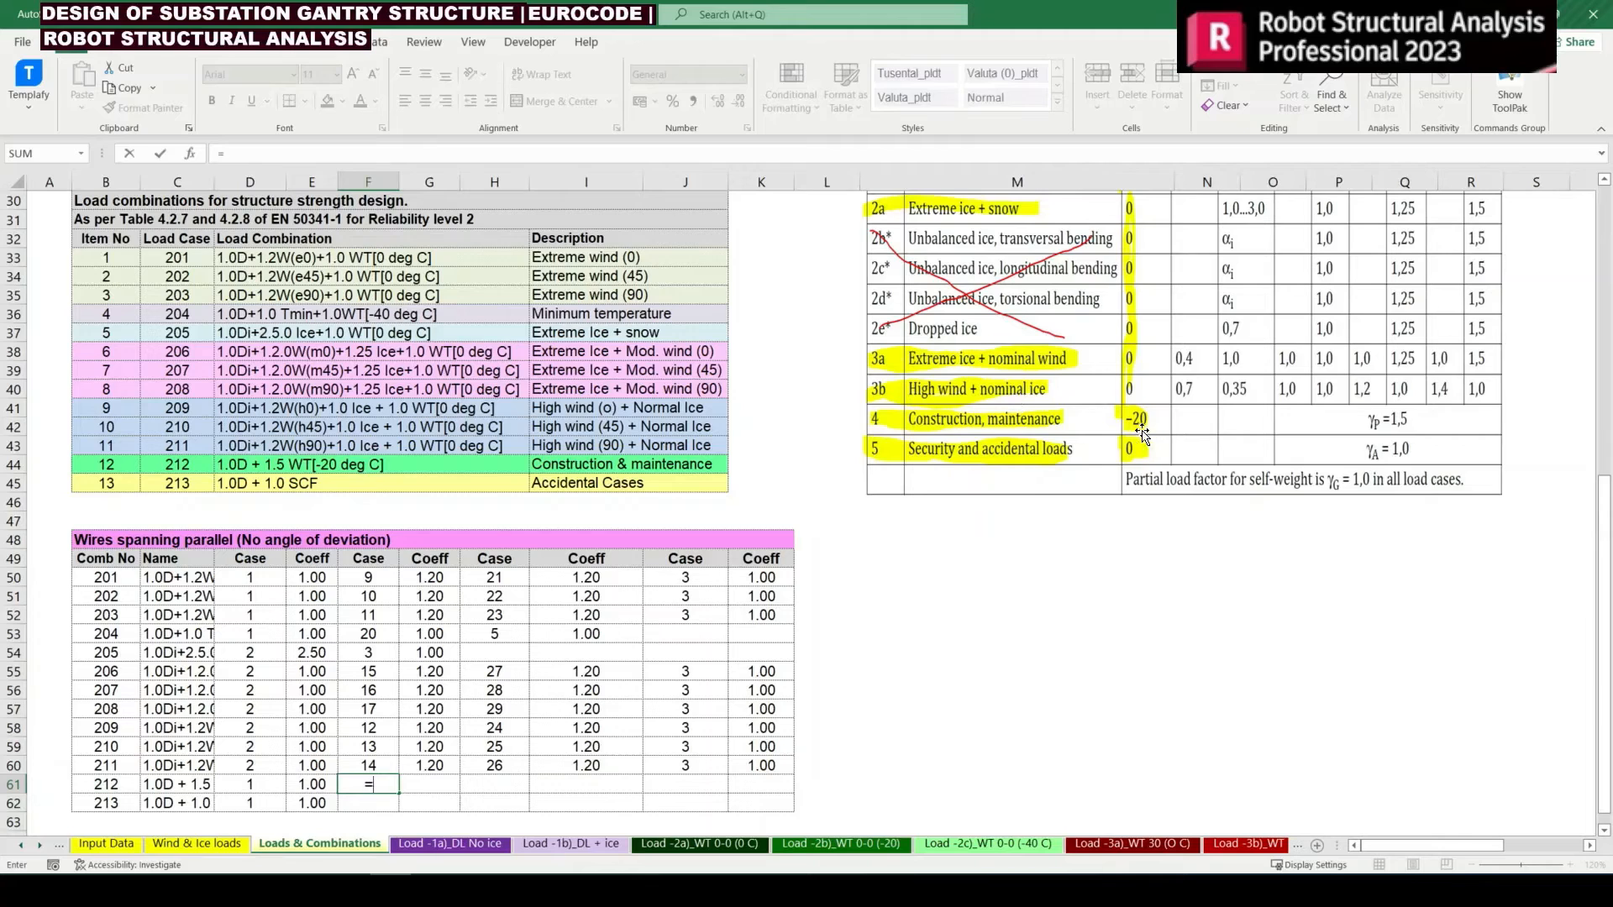
scroll(238, 433, "up", 9)
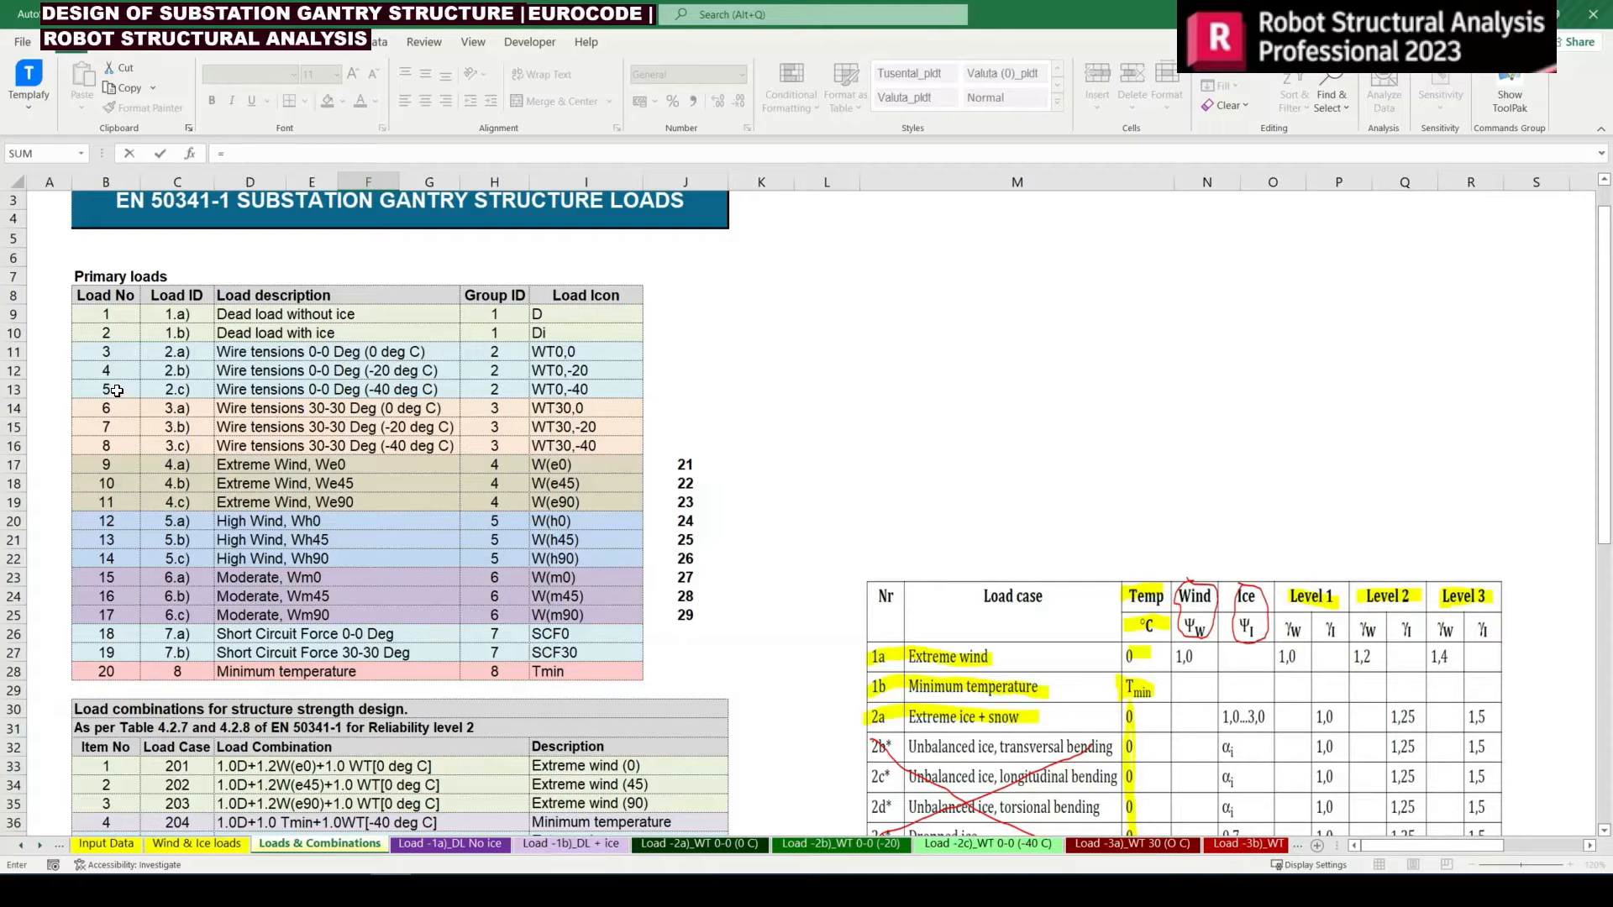
left_click(113, 370)
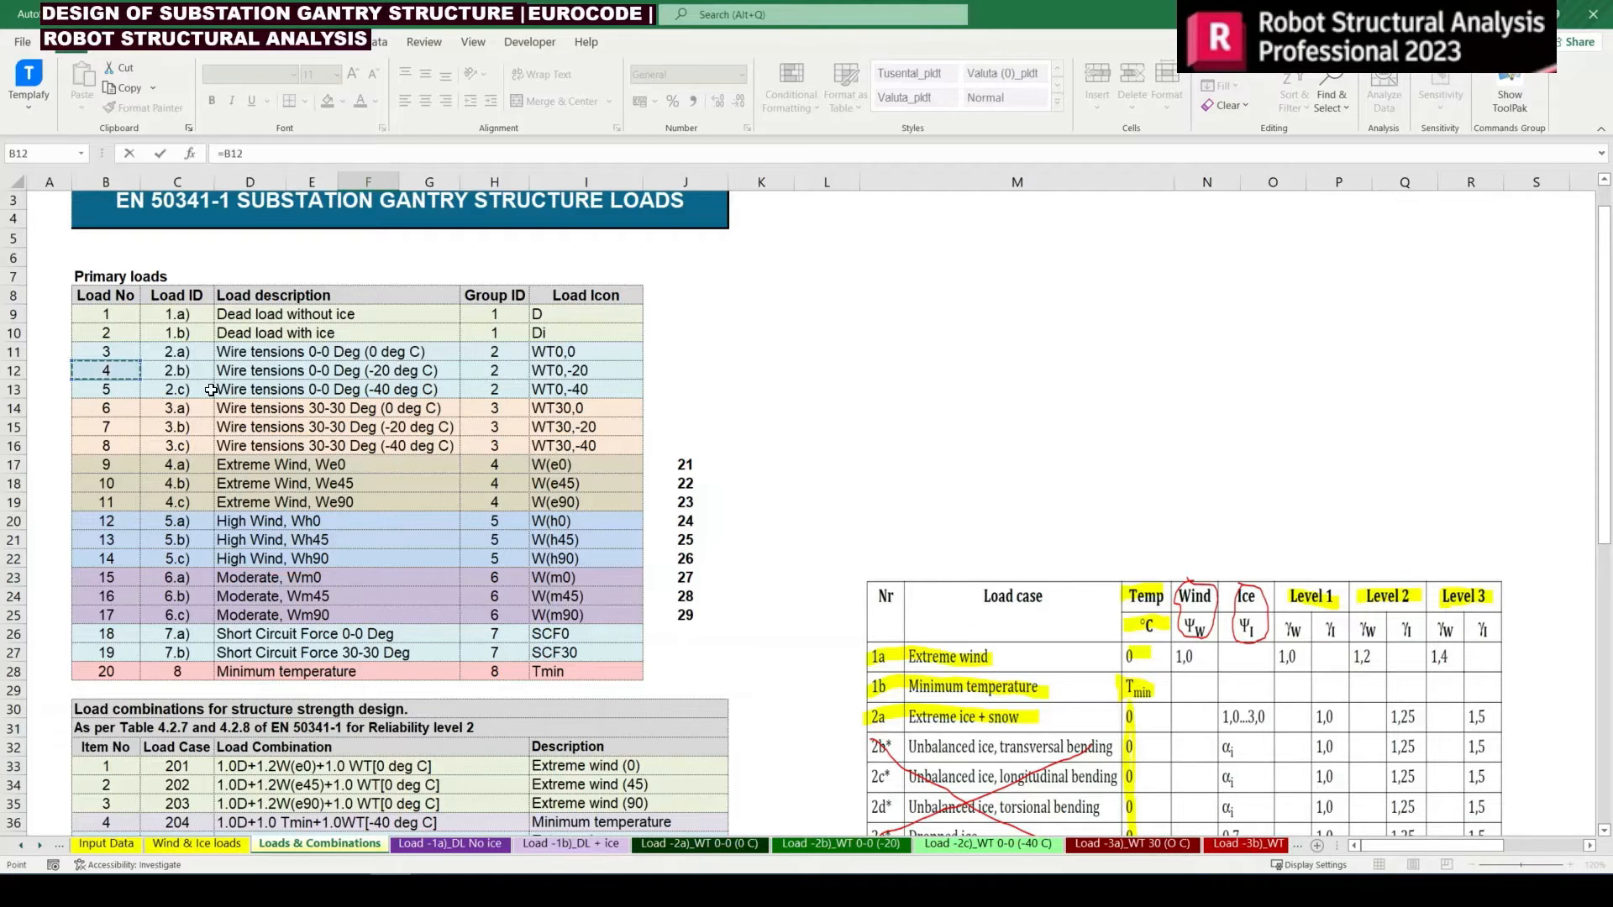
key("F4")
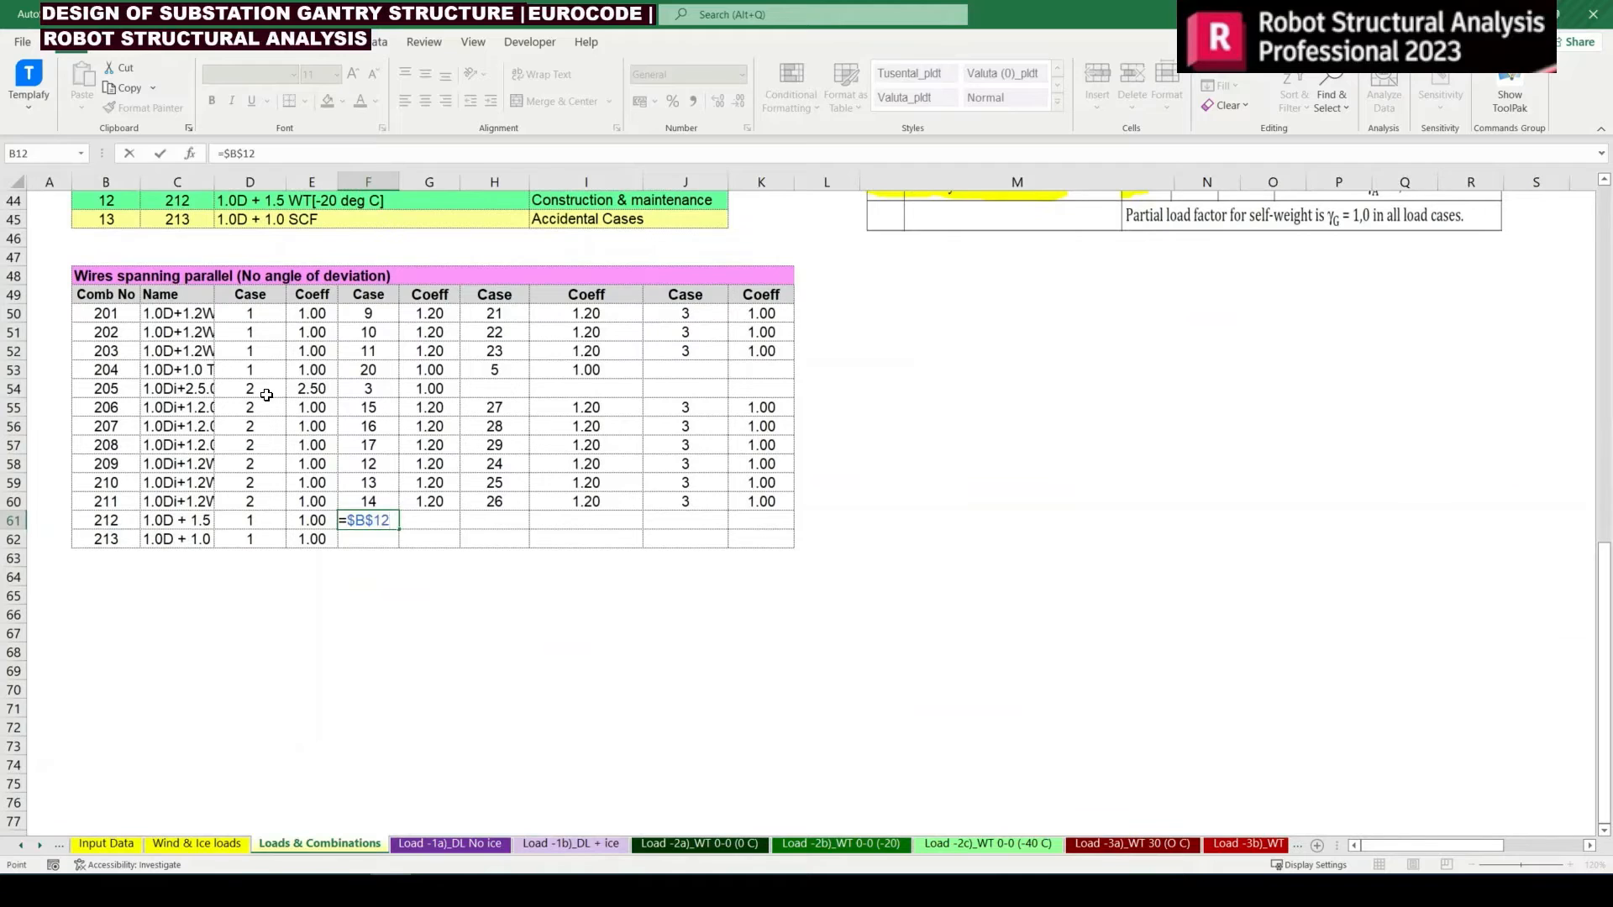
key("Return")
key("Up")
key("Left")
key("Left")
key("Right")
key("Right")
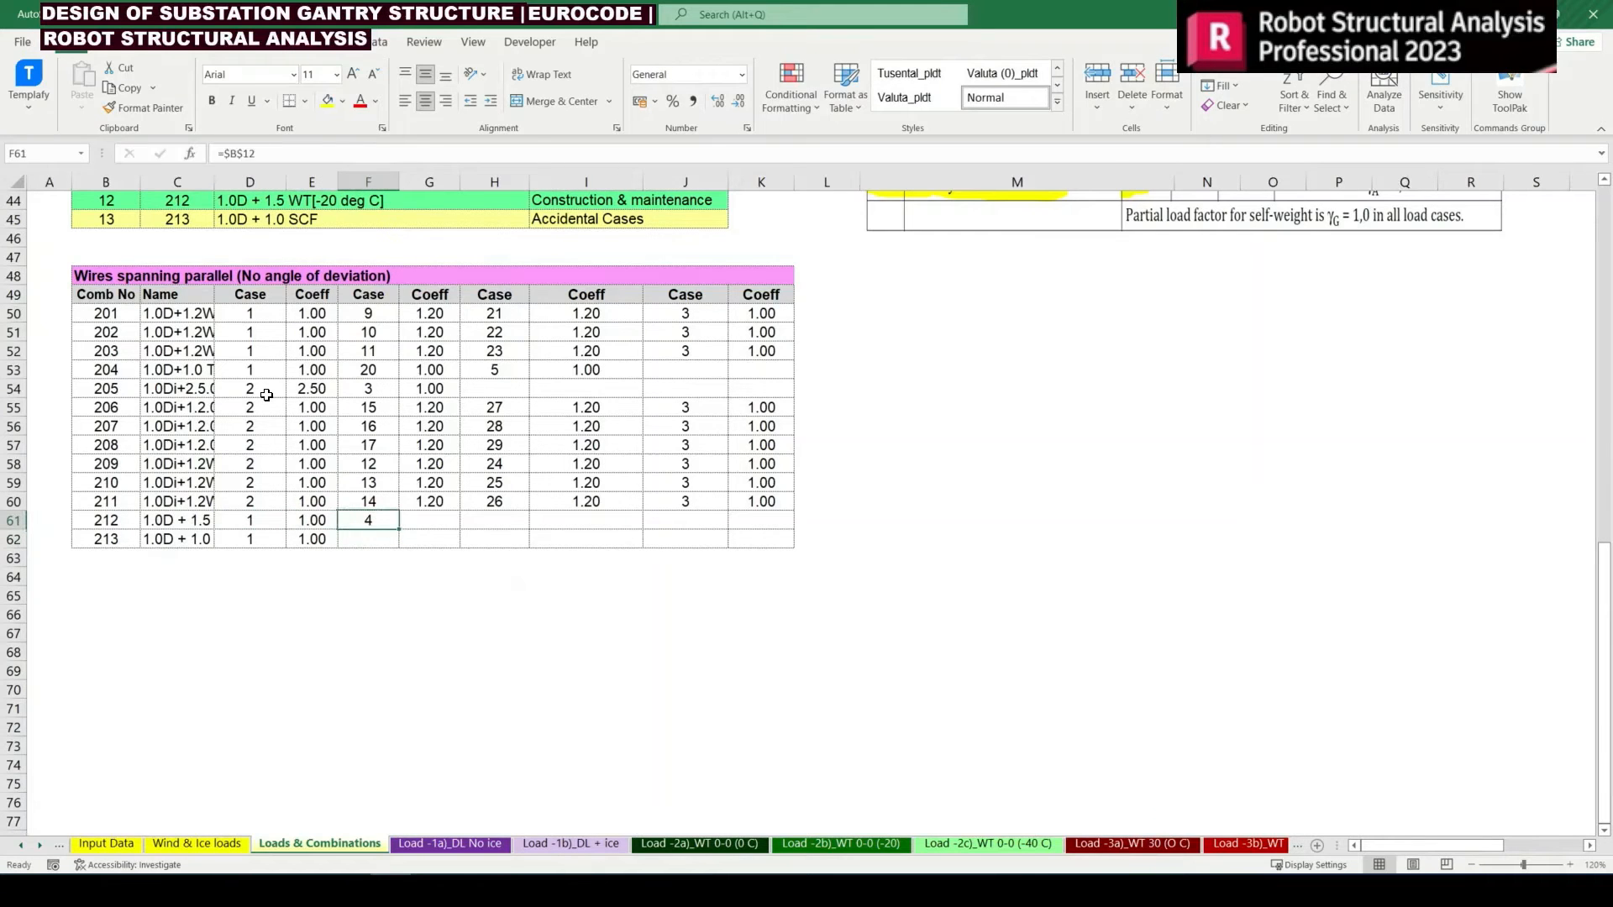
Check the construction and maintenance factor in the reference table and set combination 212's wire tension coefficient in G61 to 1.5
key("Right")
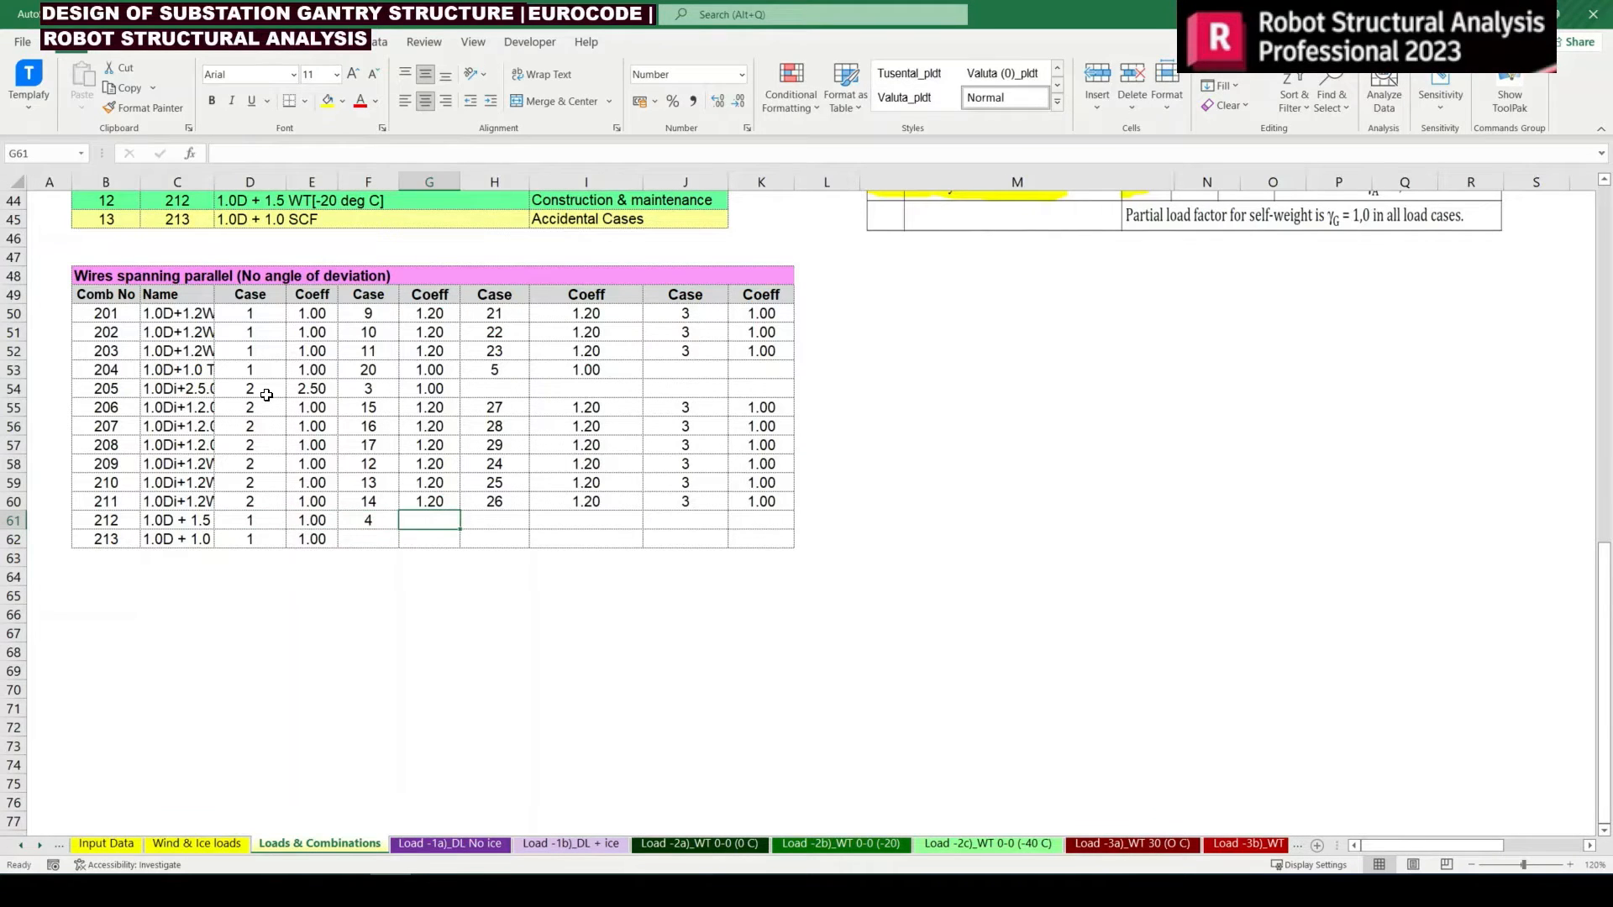
scroll(1000, 571, "up", 4)
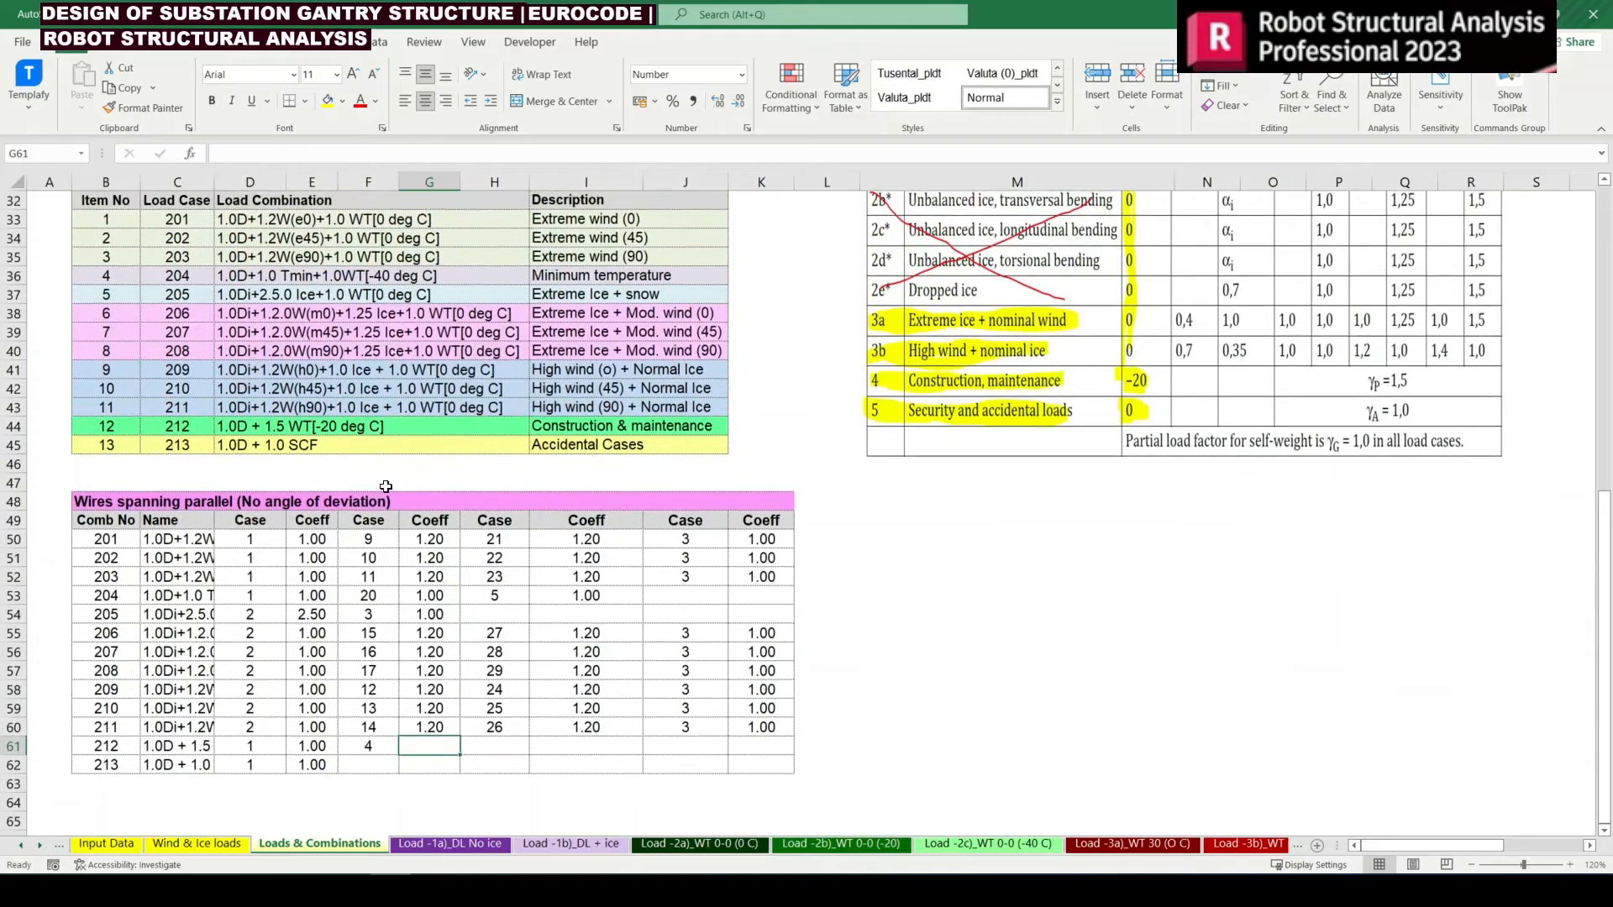
left_click(249, 424)
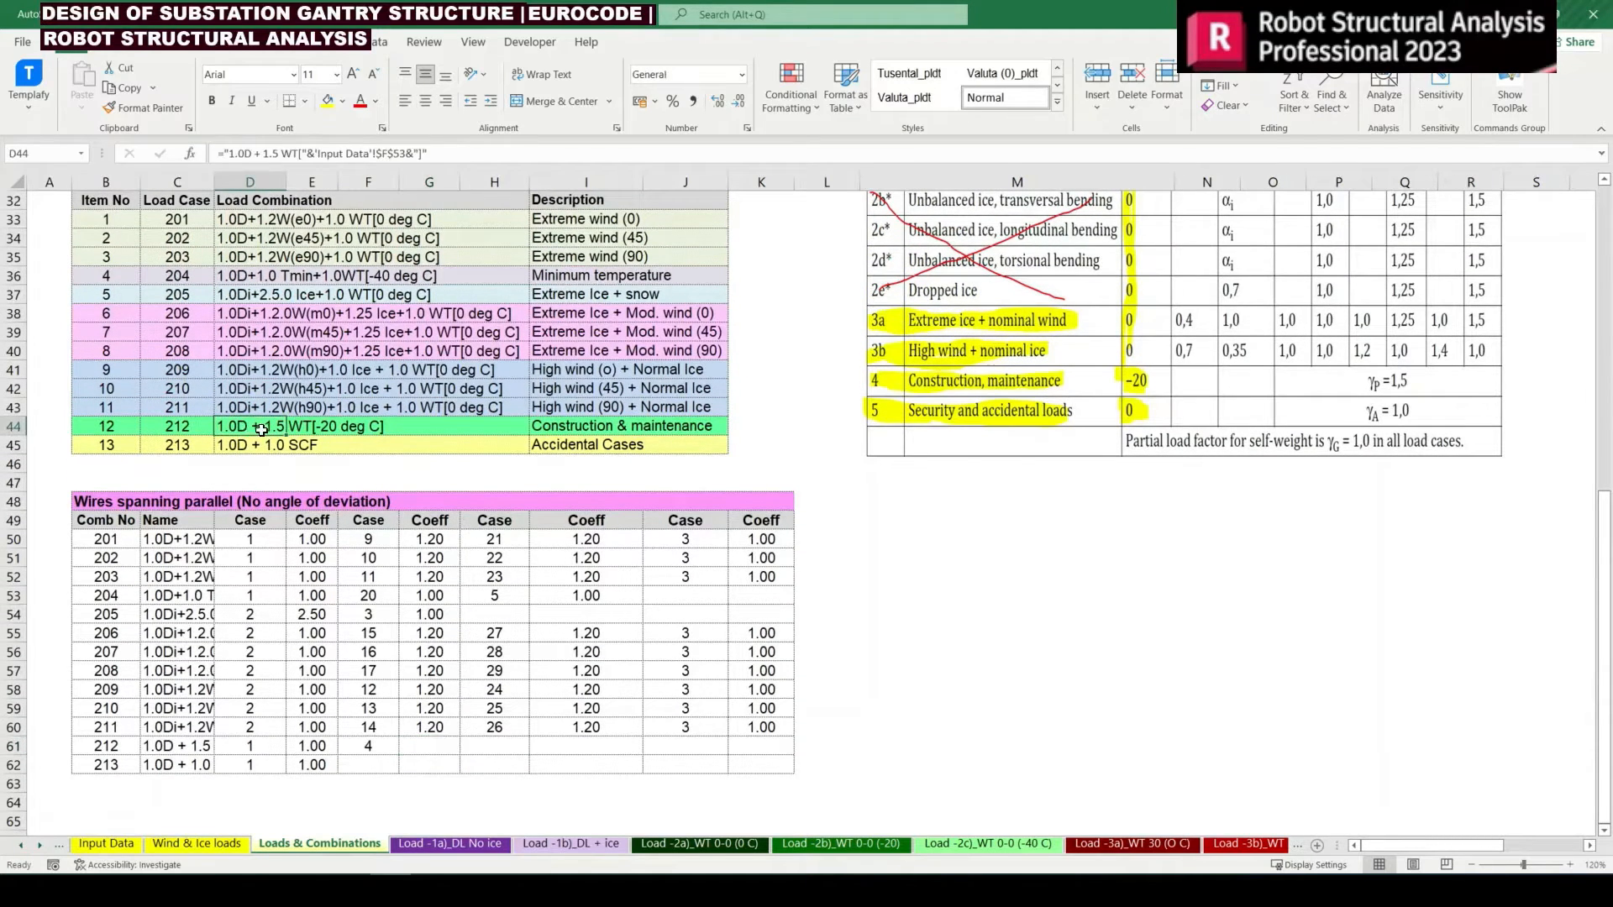
left_click_drag(249, 422, 391, 425)
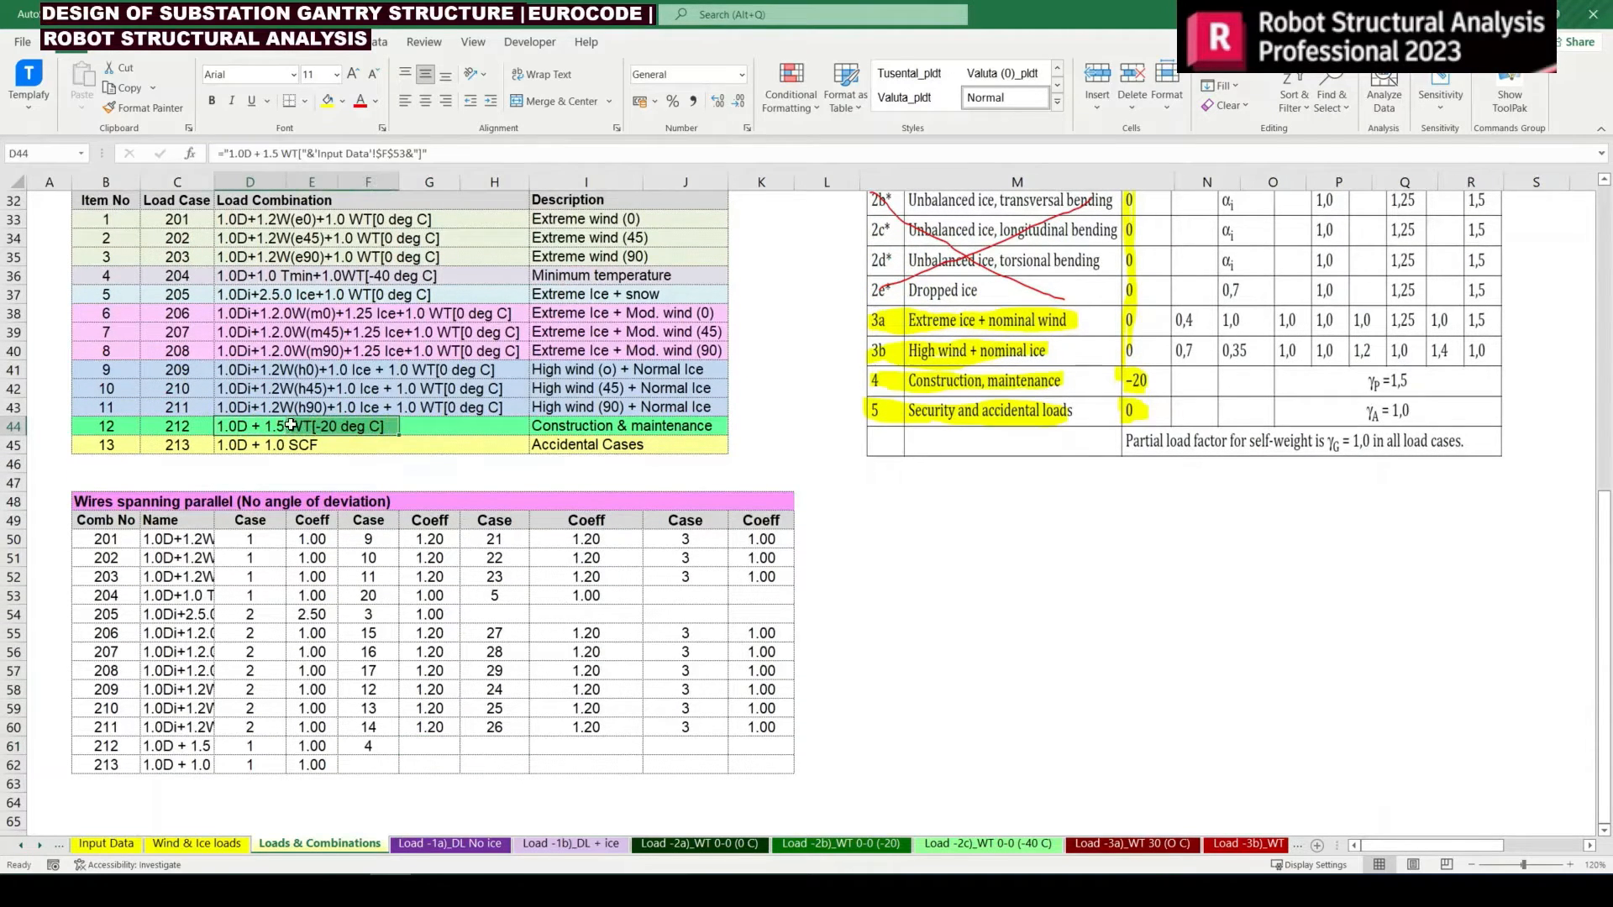
left_click(1206, 365)
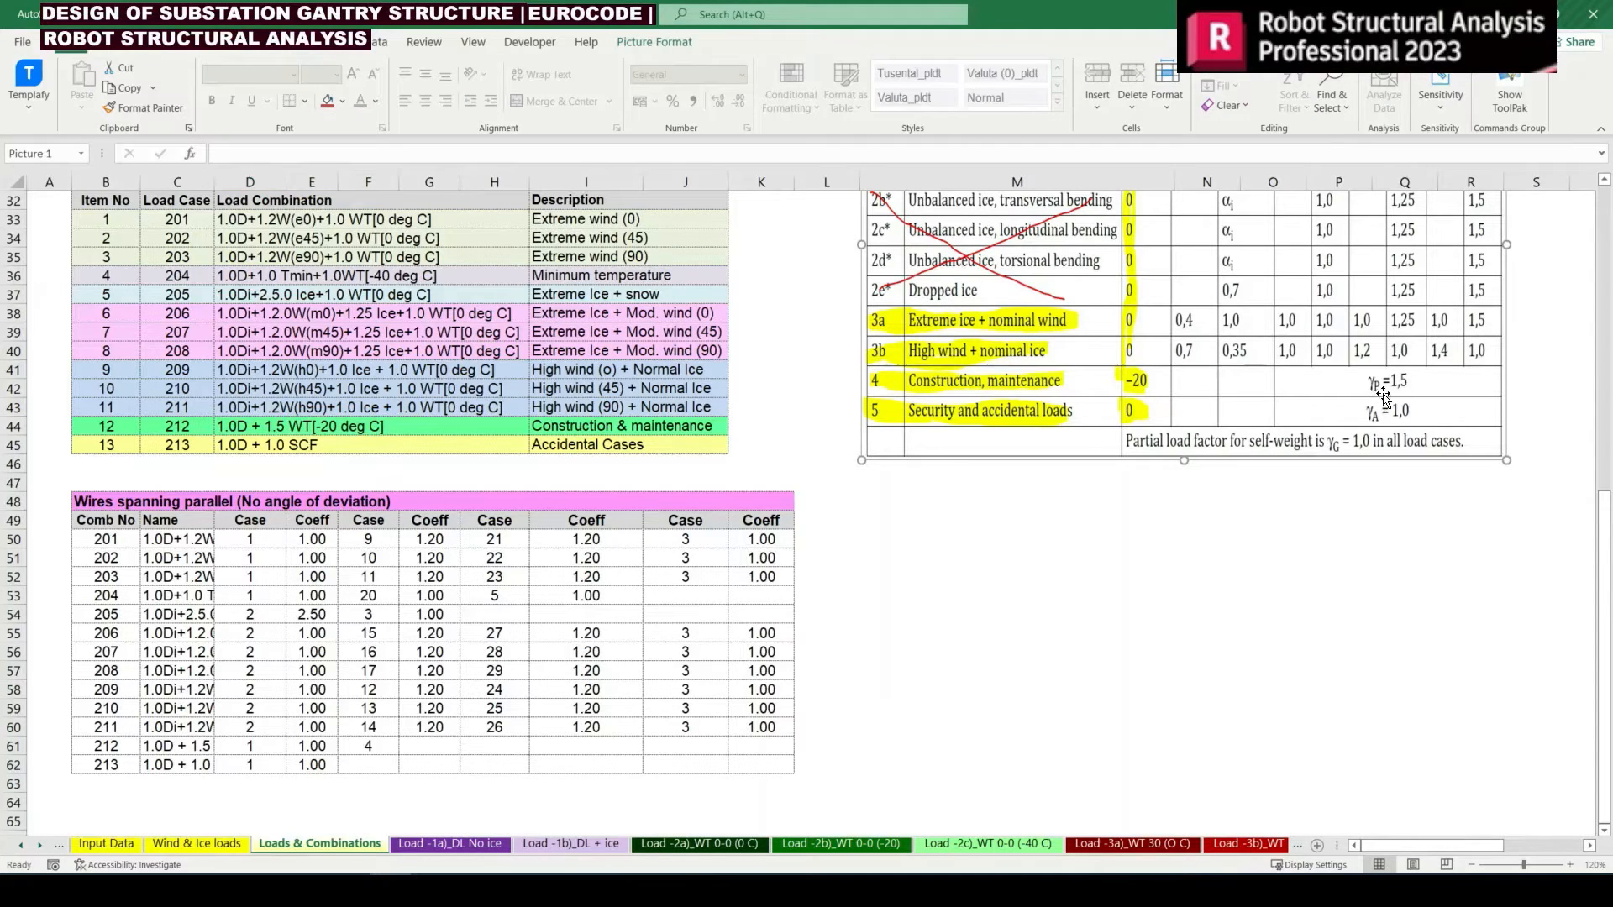
left_click(504, 787)
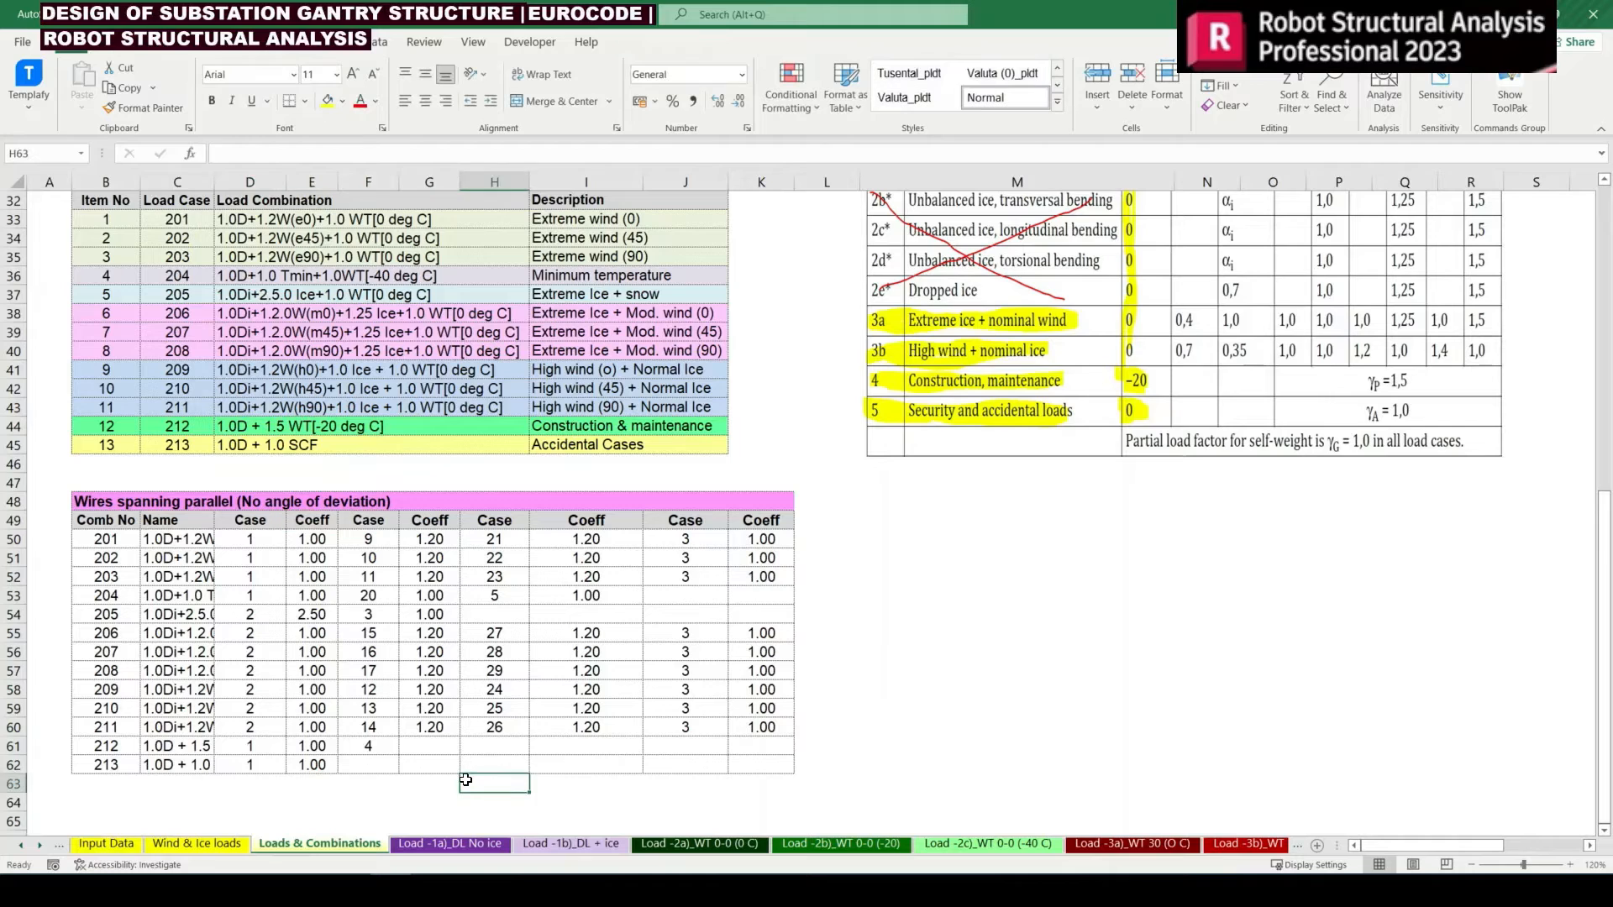
left_click(434, 750)
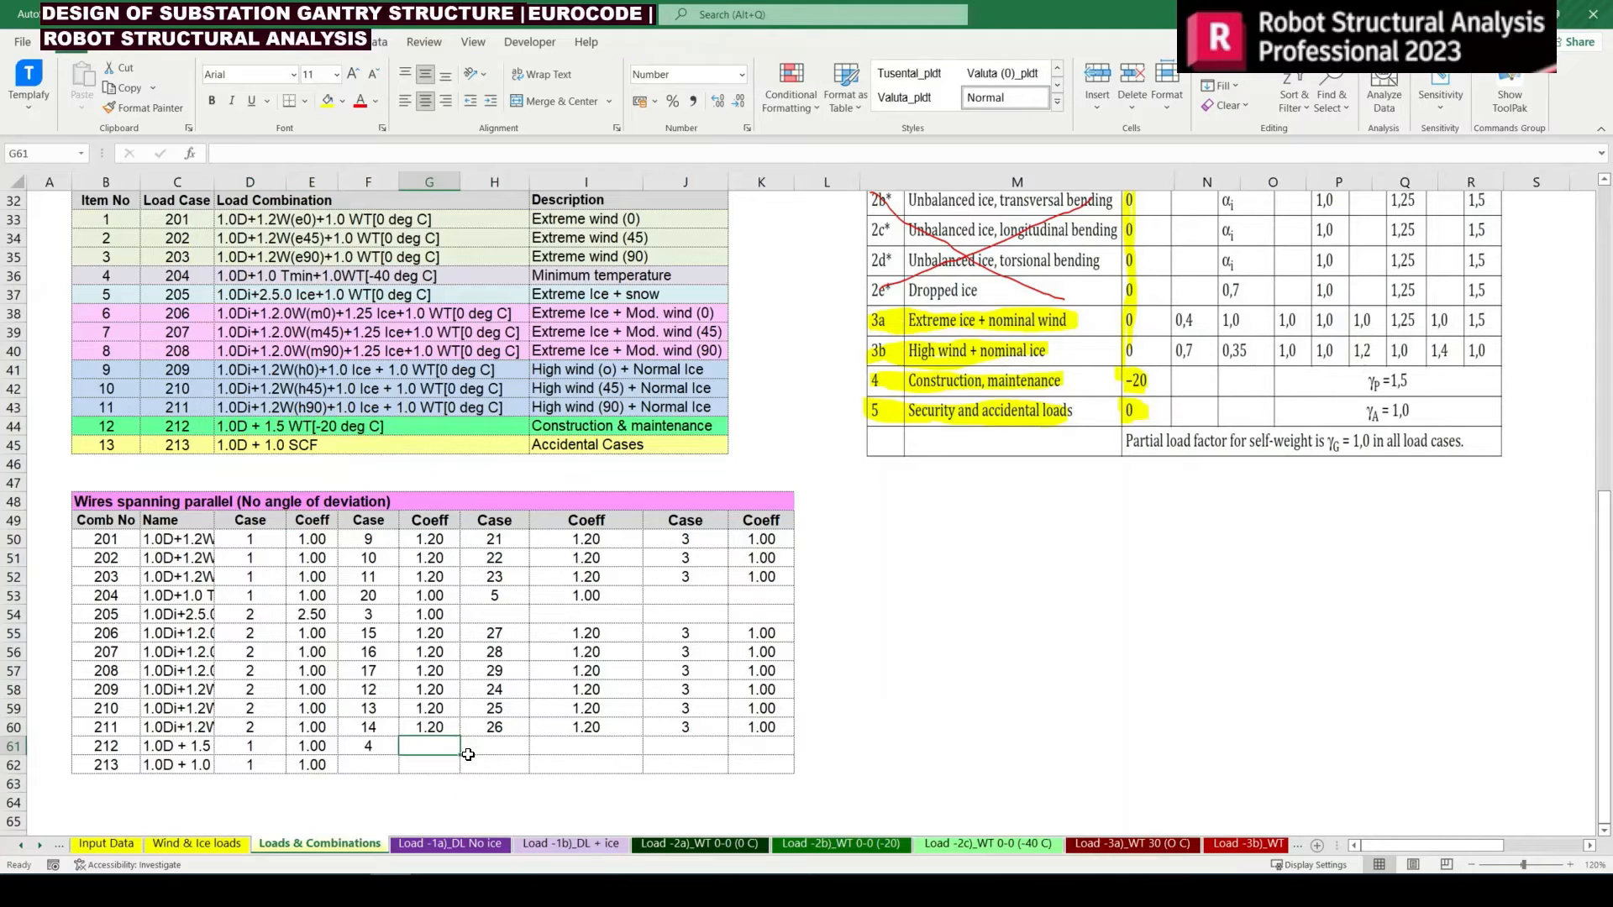
type("1.5")
key("Return")
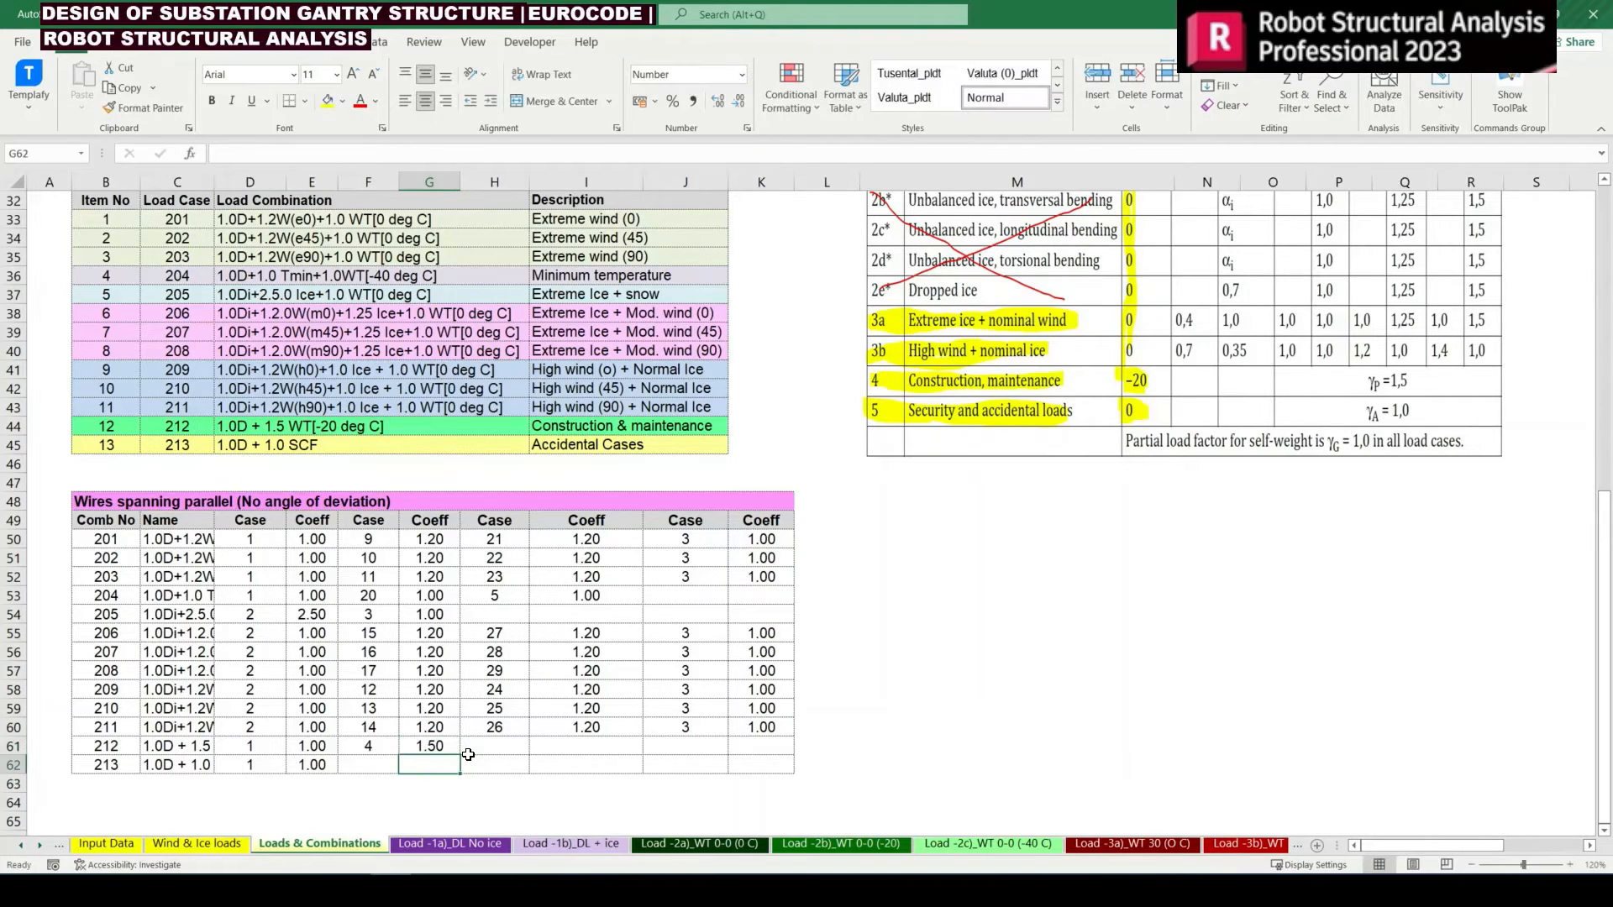
Link case cell F62 of combination 213 to the Short Circuit Force 0-0 Deg load number in B26
key("Left")
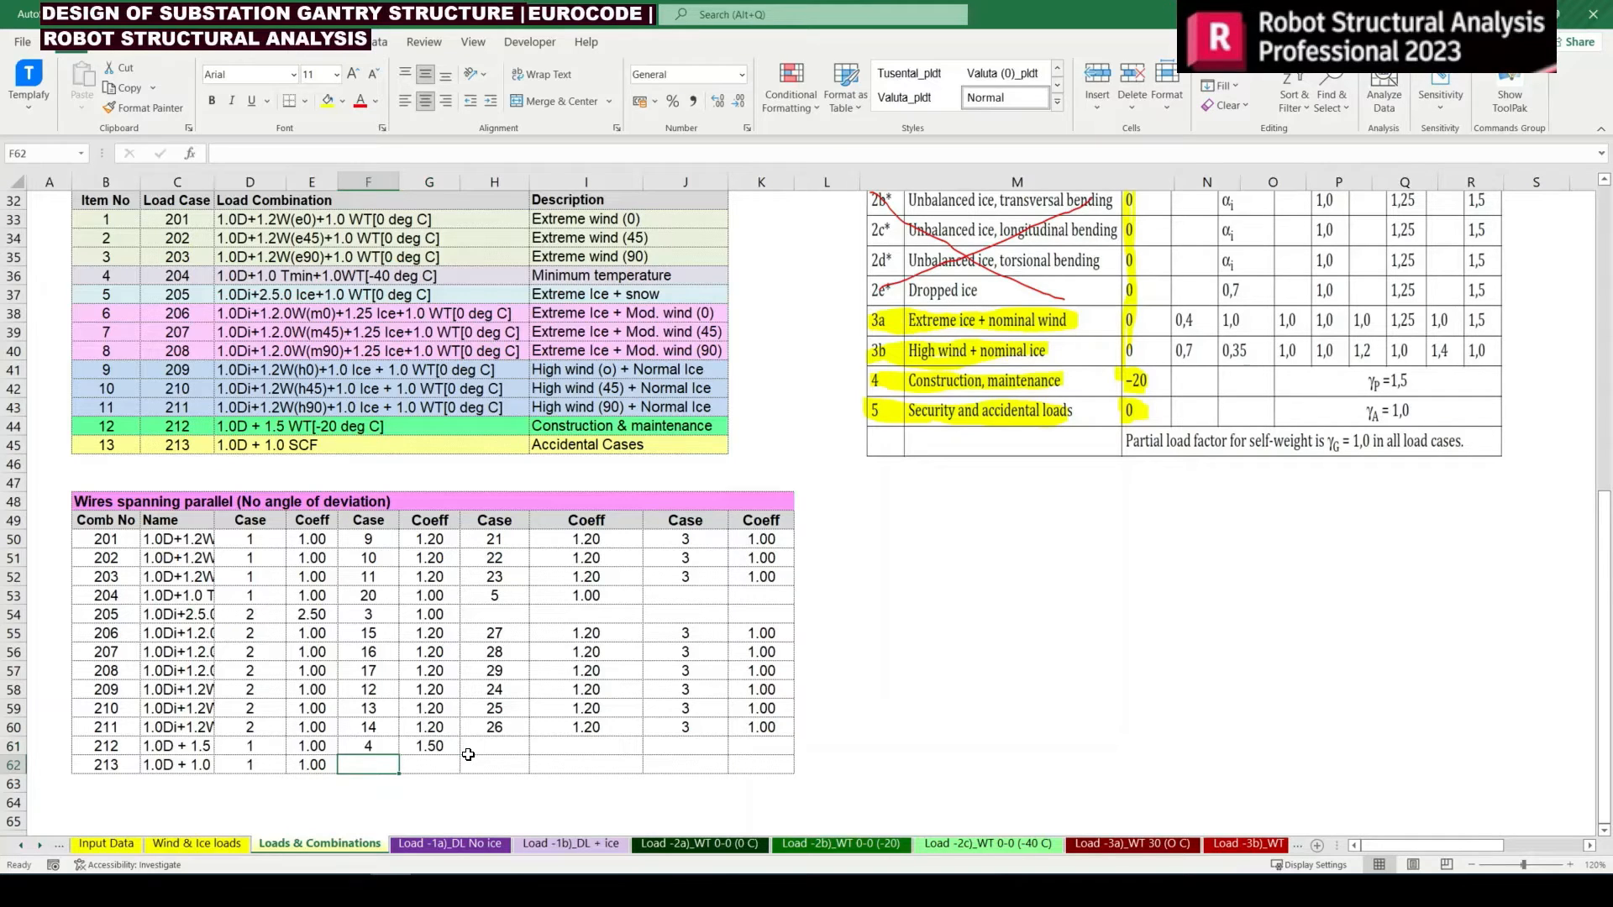
type("=")
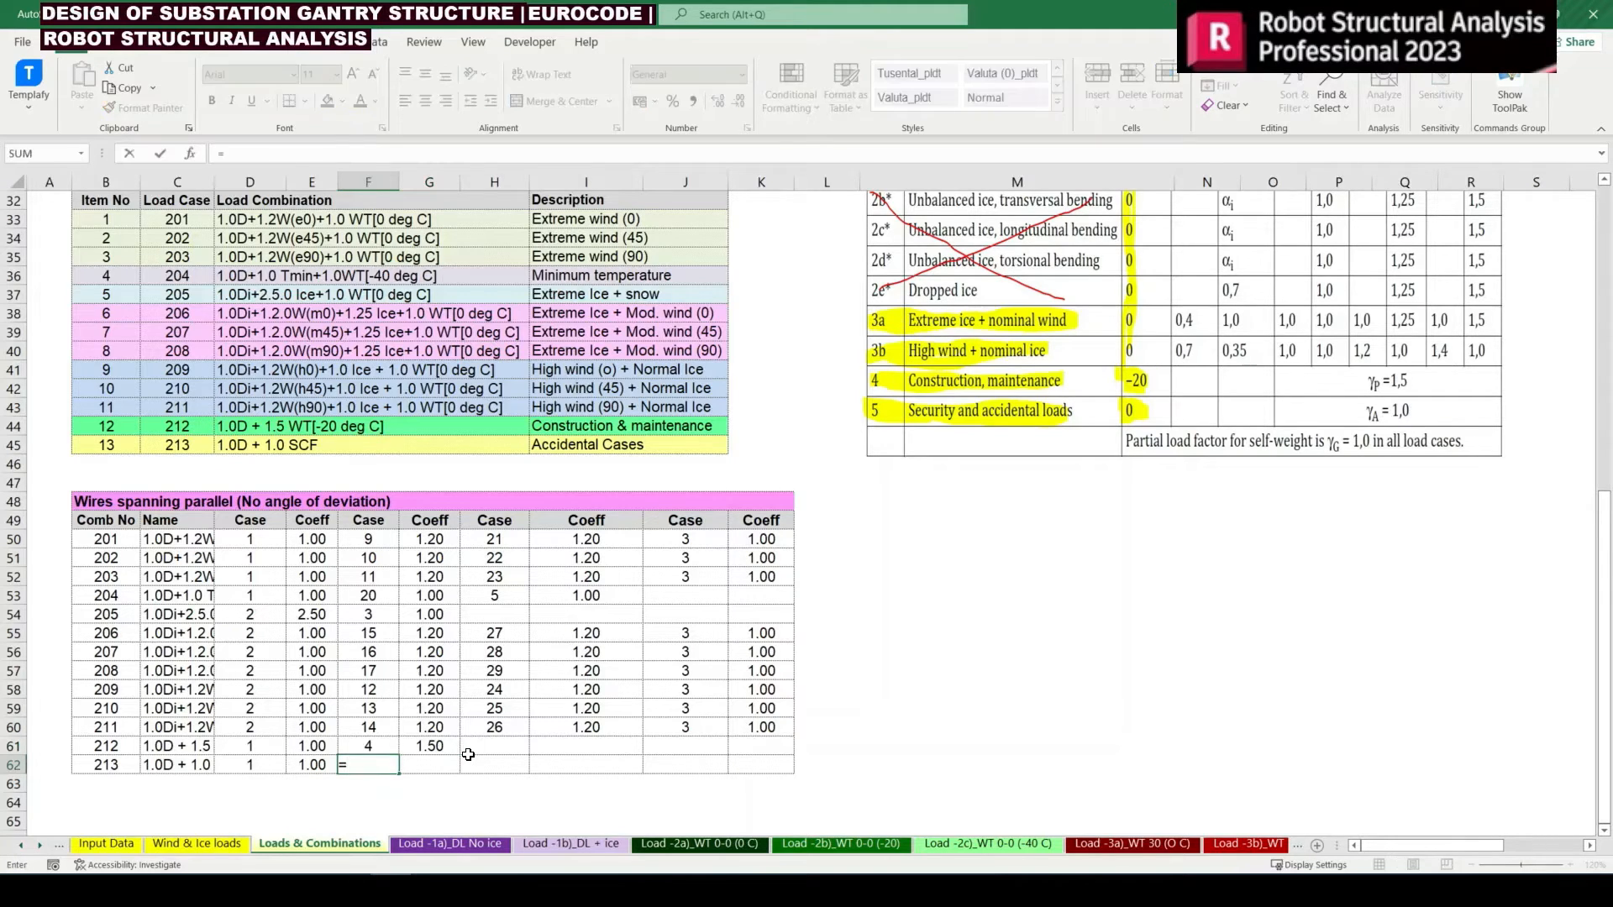
scroll(234, 554, "up", 7)
left_click(83, 489)
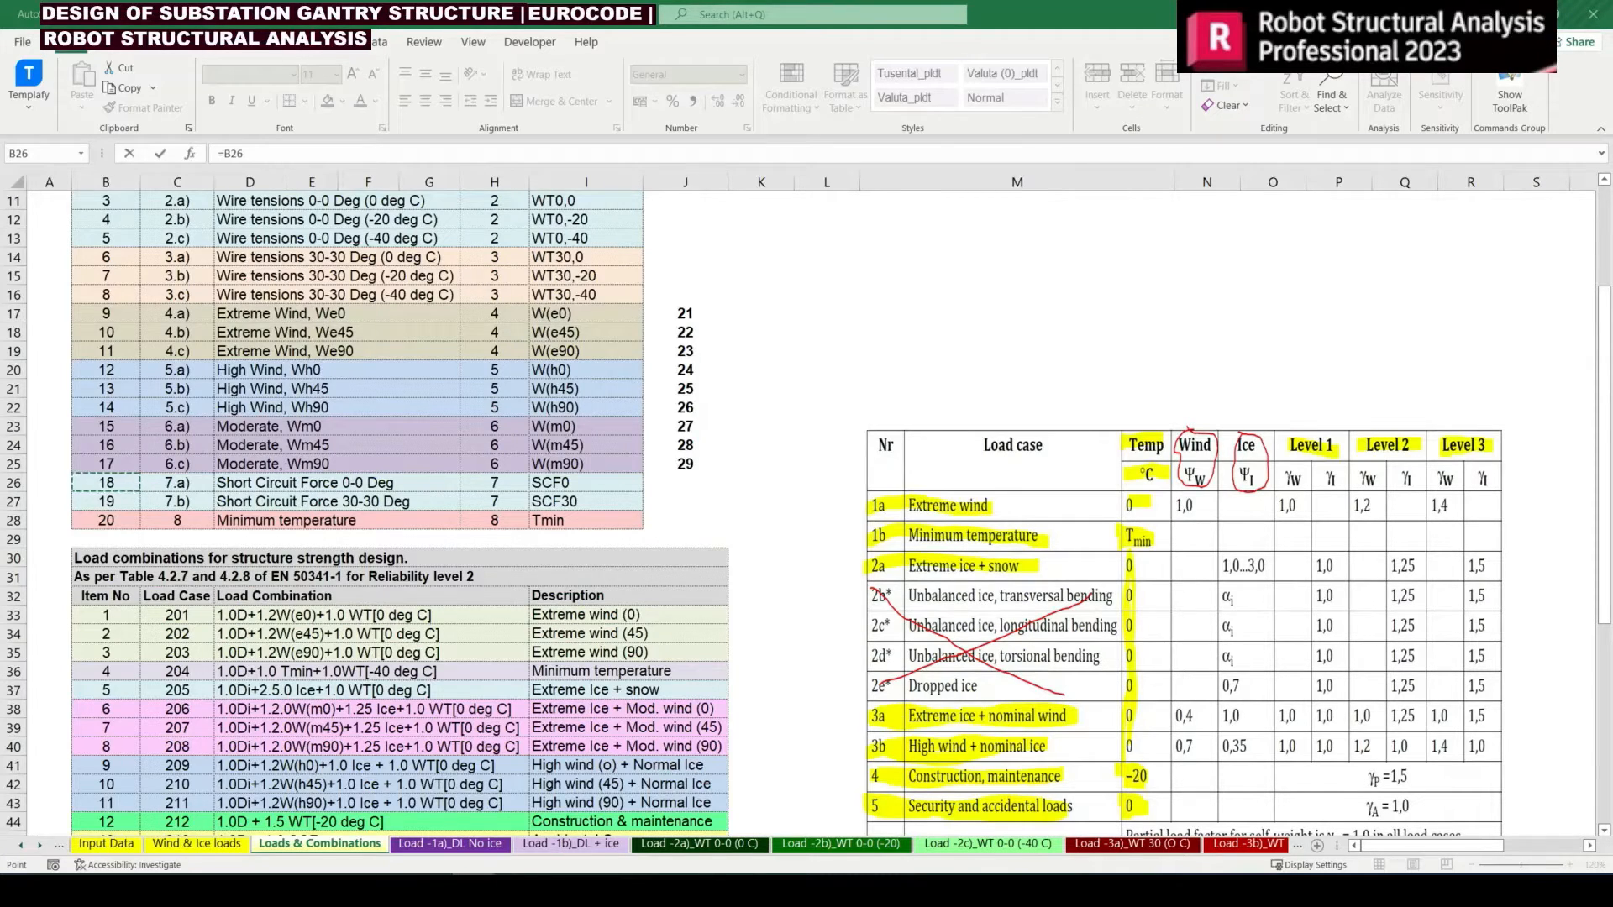
scroll(141, 499, "down", 5)
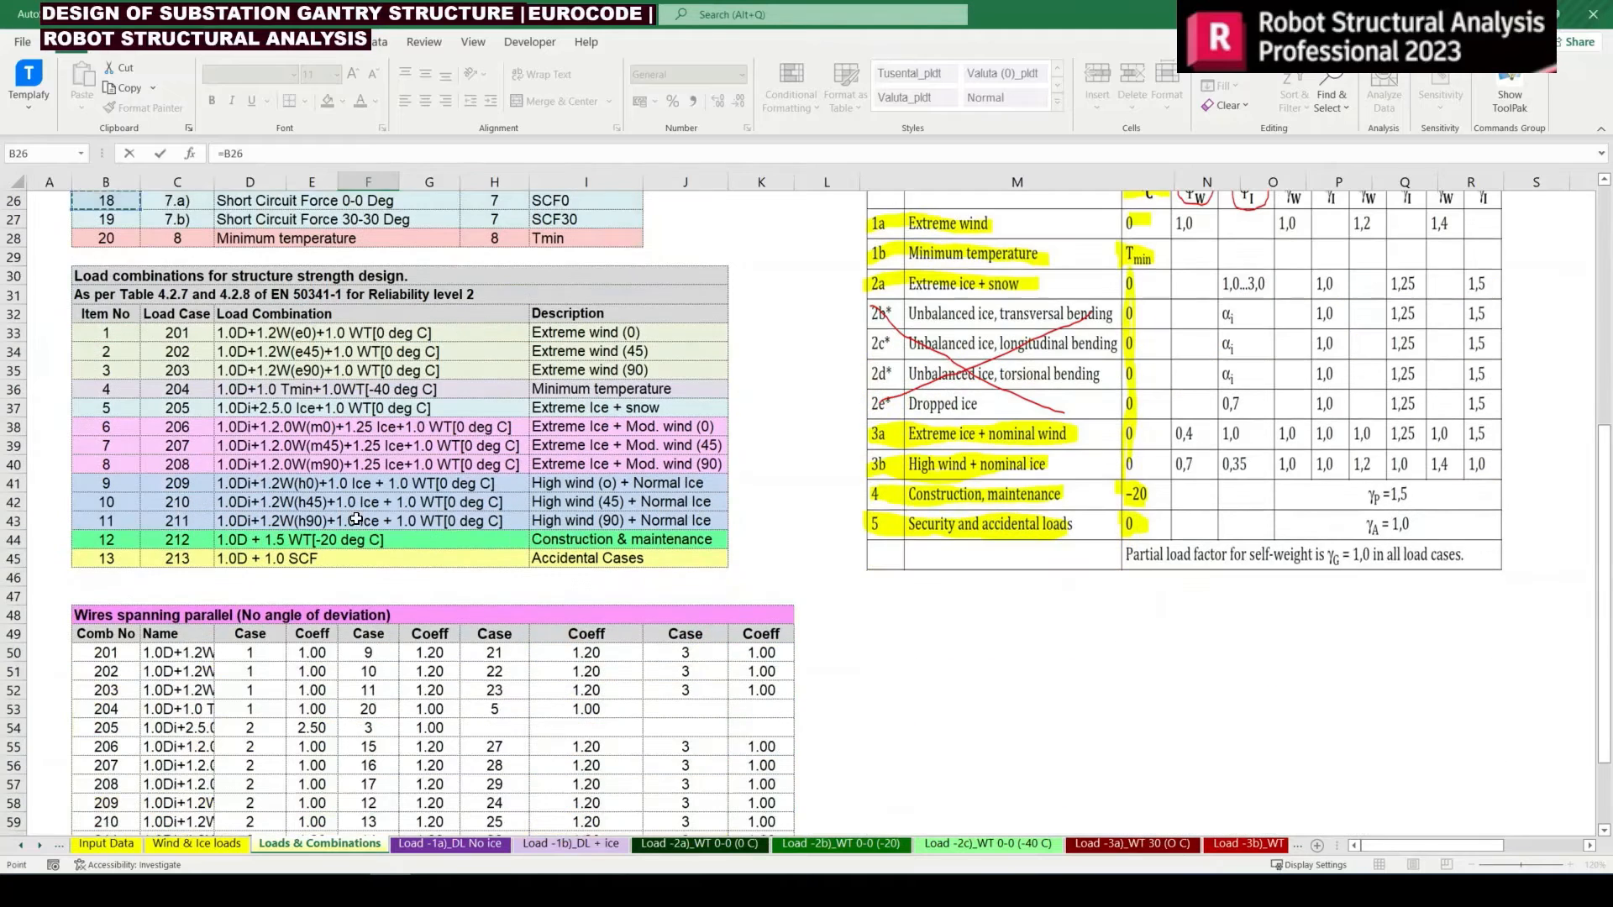
key("Escape")
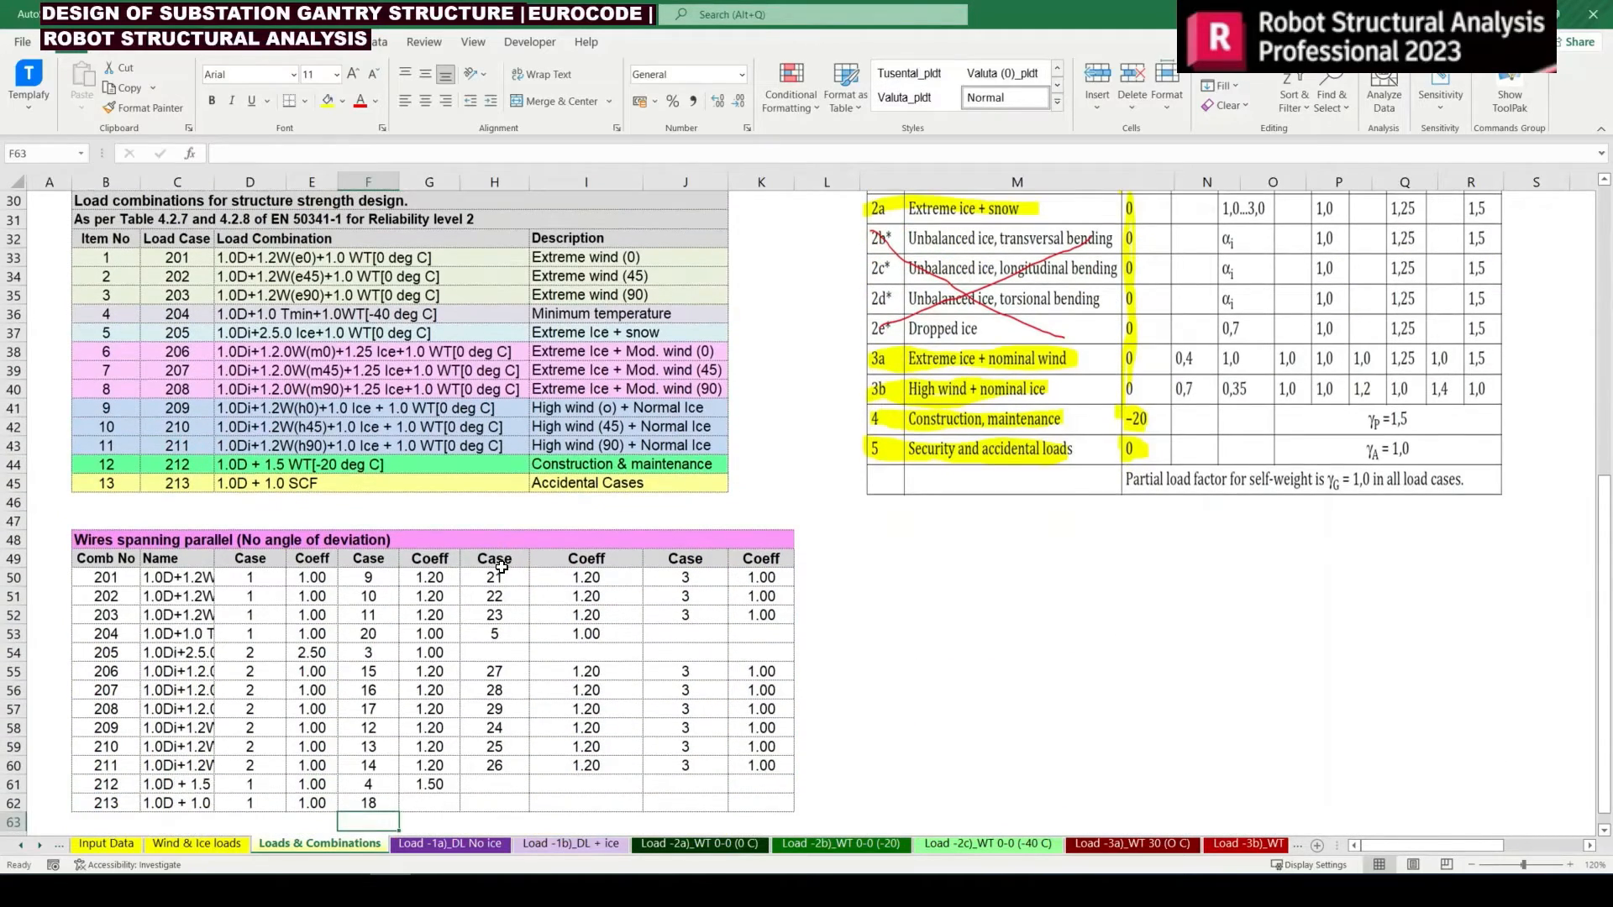
Set the short circuit force coefficient of combination 213 in G62 to 1
left_click(429, 804)
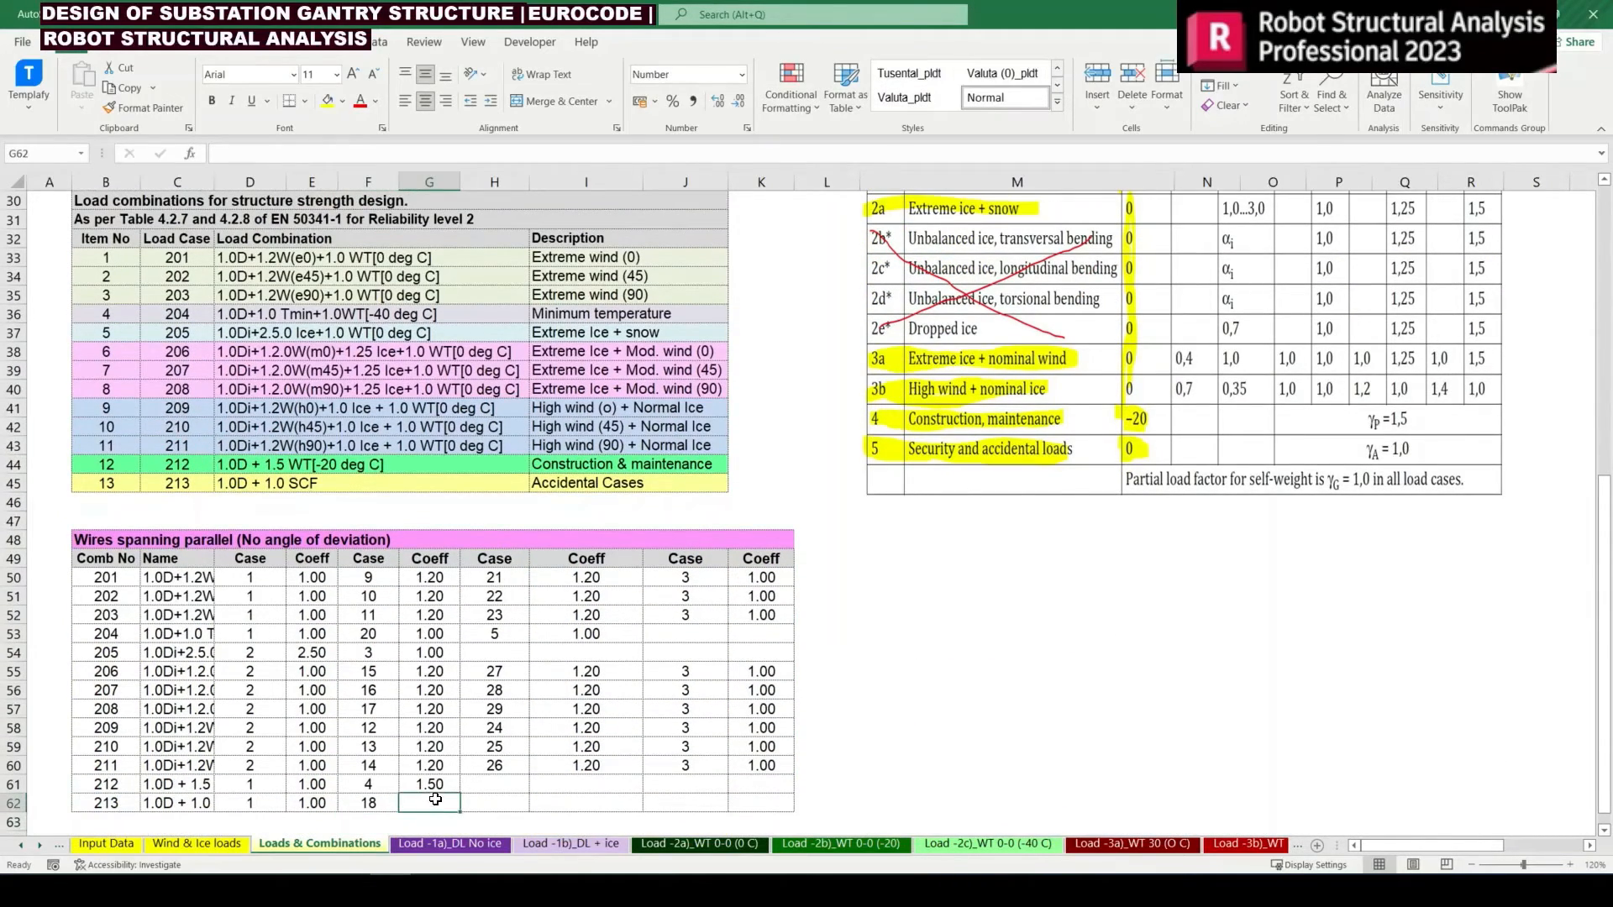
type("1")
left_click(495, 787)
scroll(184, 544, "down", 2)
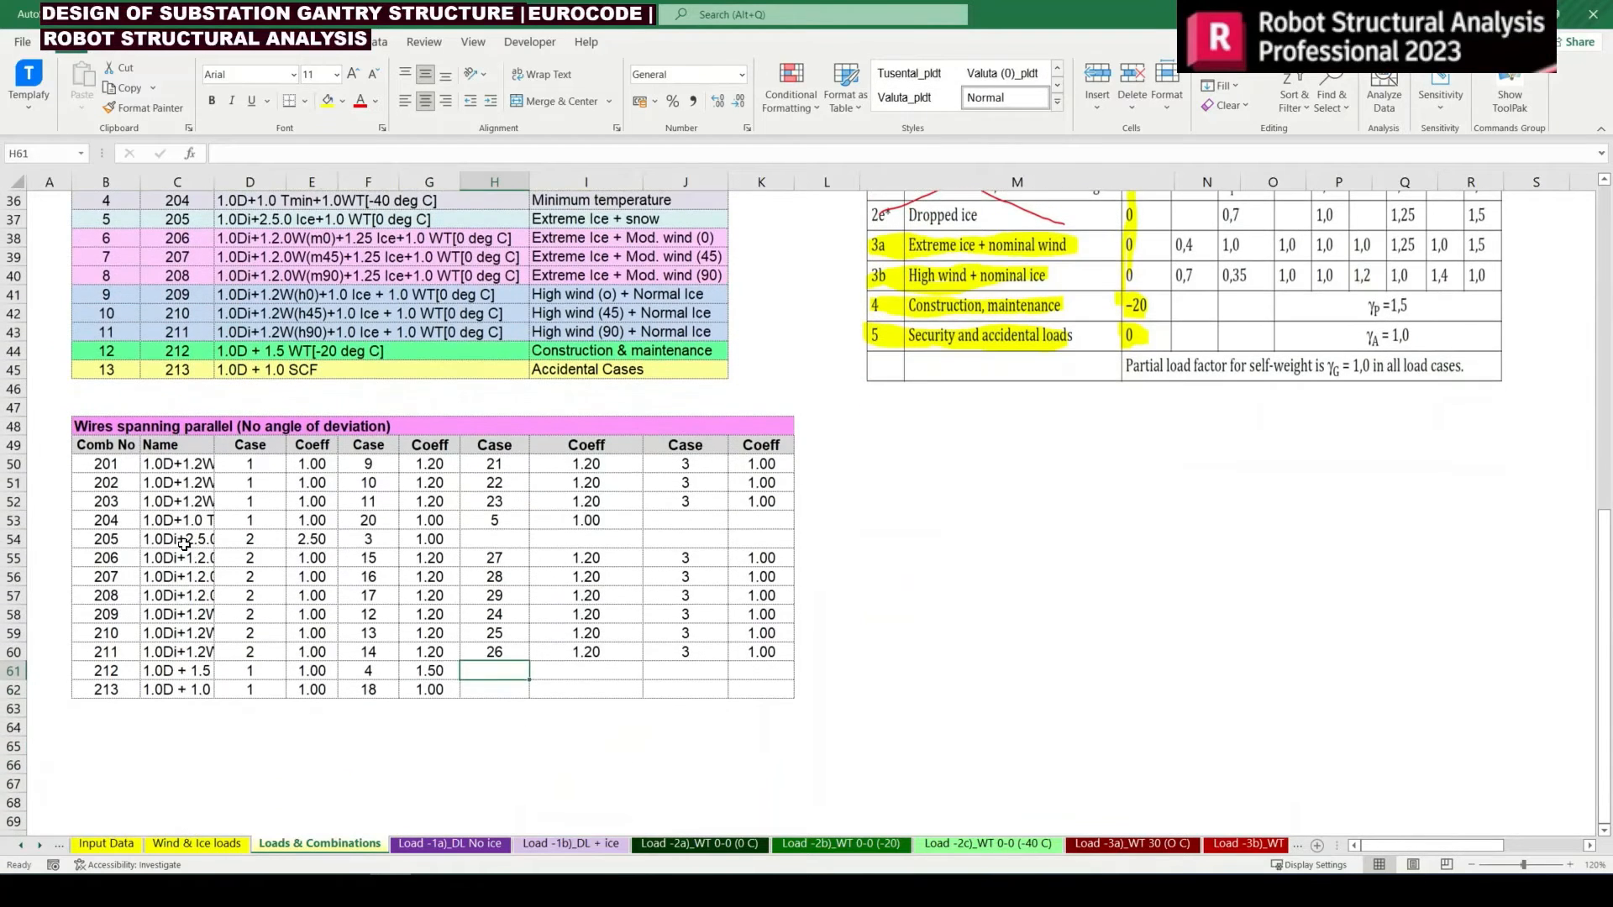
left_click_drag(101, 426, 753, 688)
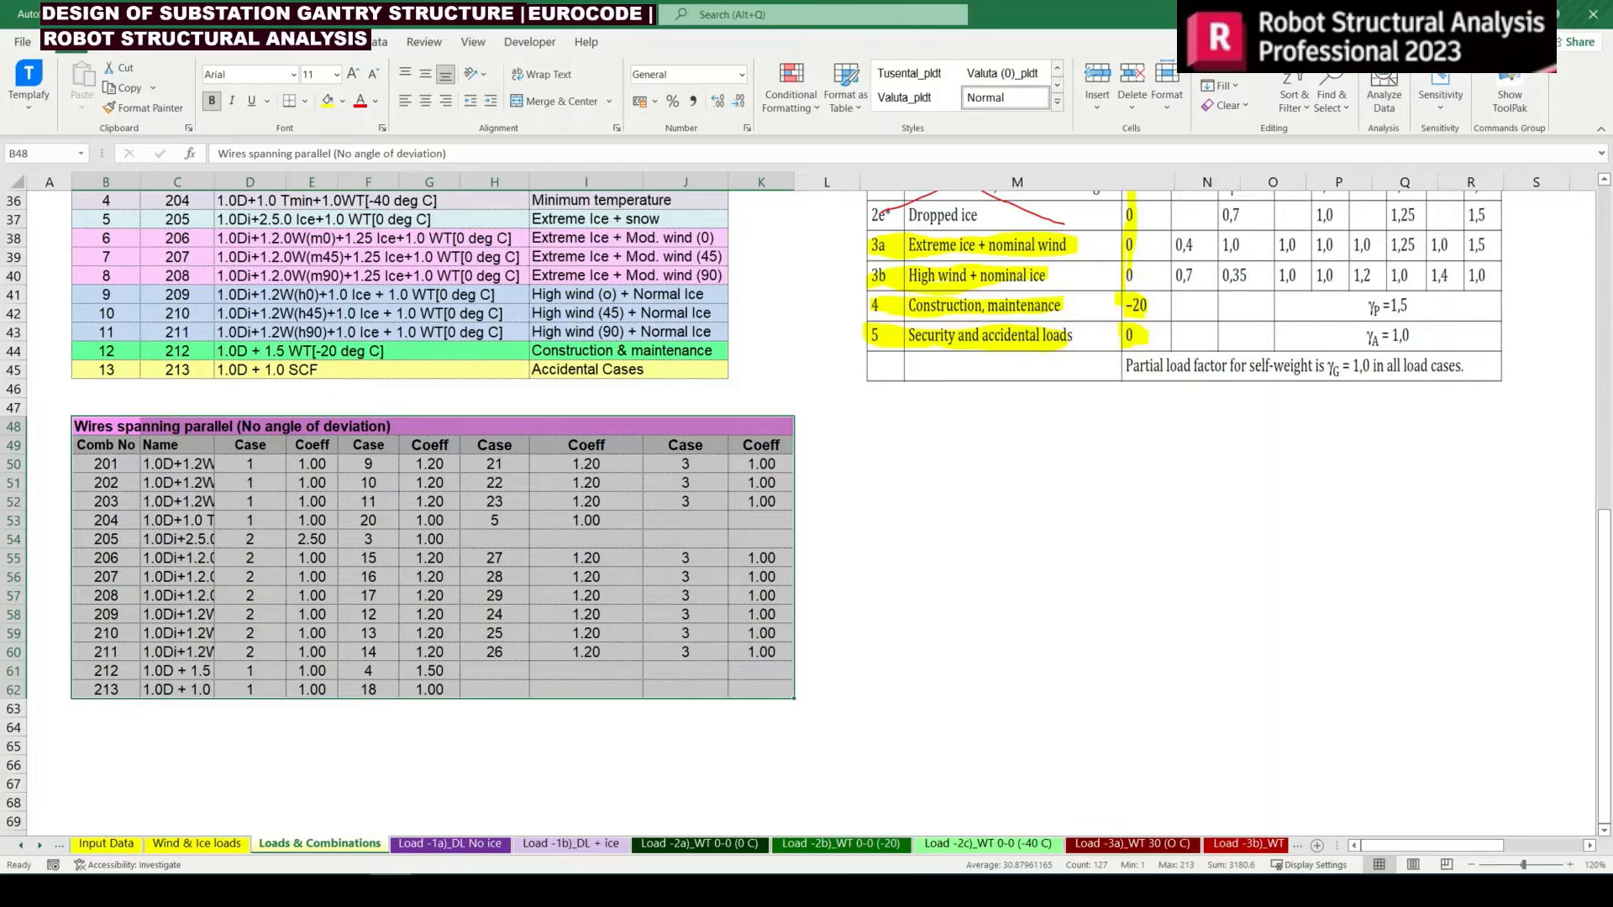
left_click(349, 889)
left_click(494, 540)
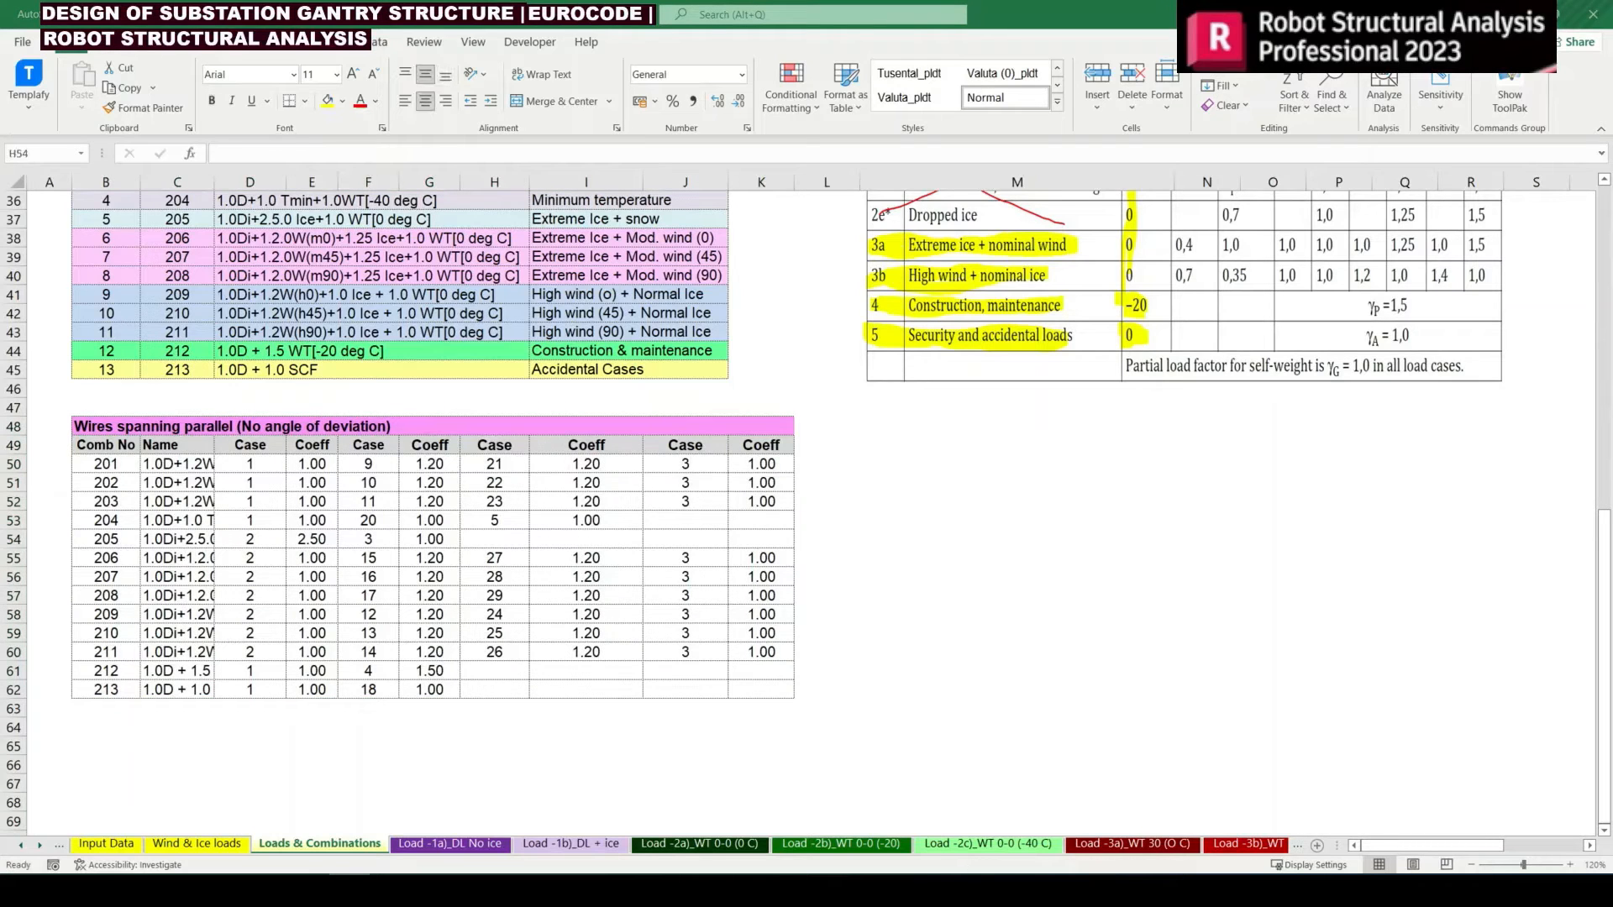
key("alt+Tab")
Copy the whole parallel-wire combination table B48:K62, title and headers included, and paste it below starting at B65
left_click_drag(104, 432, 745, 687)
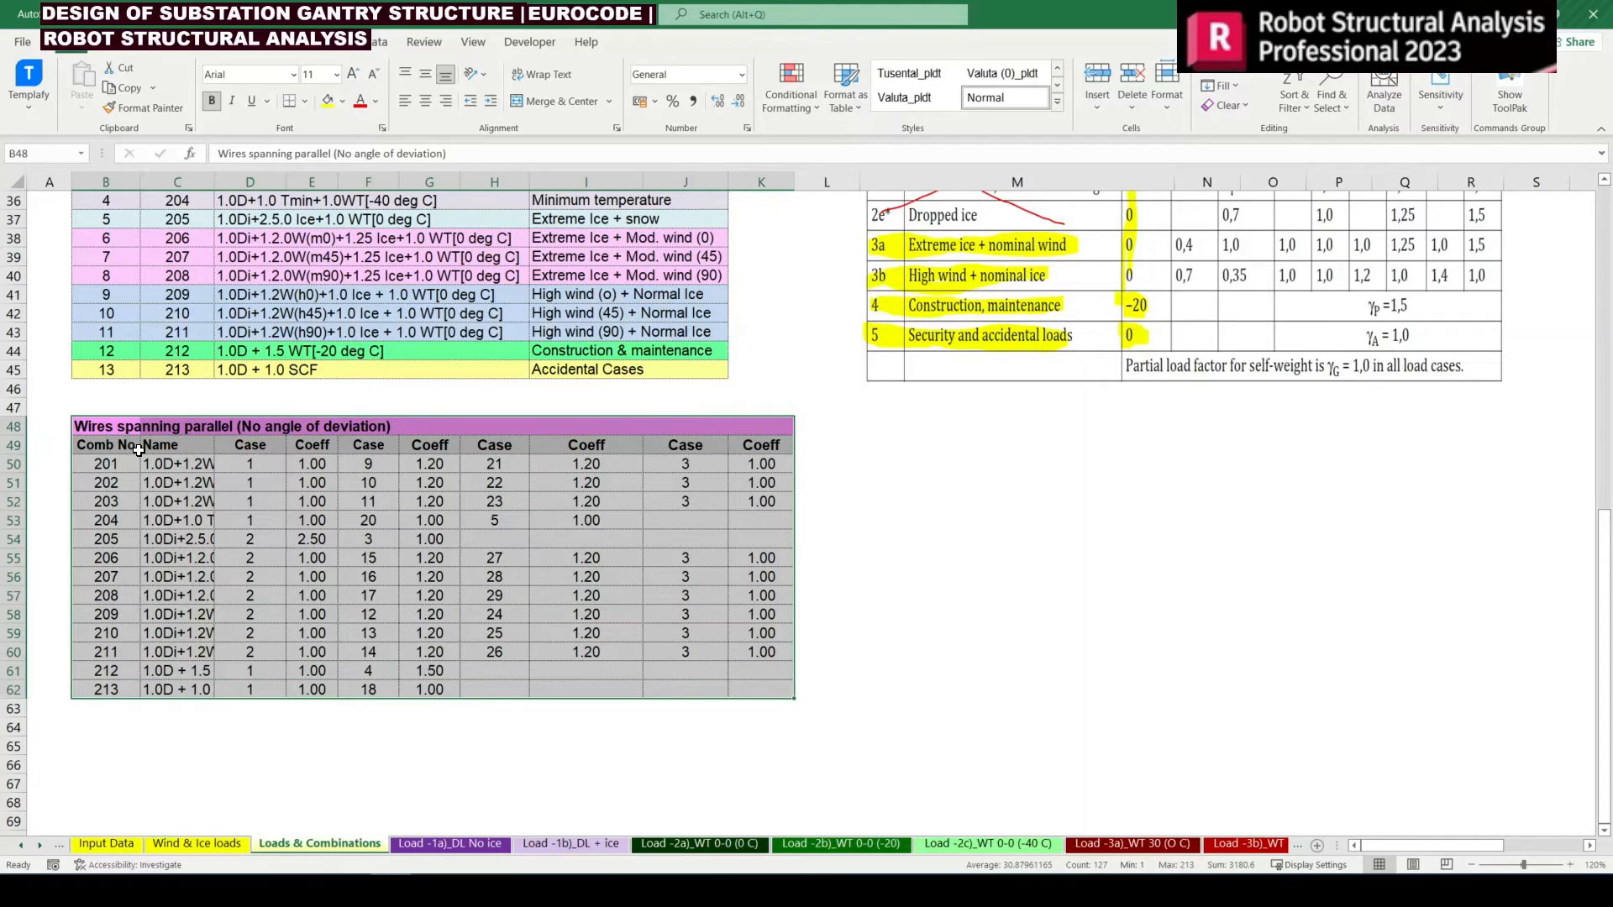
key("ctrl+c")
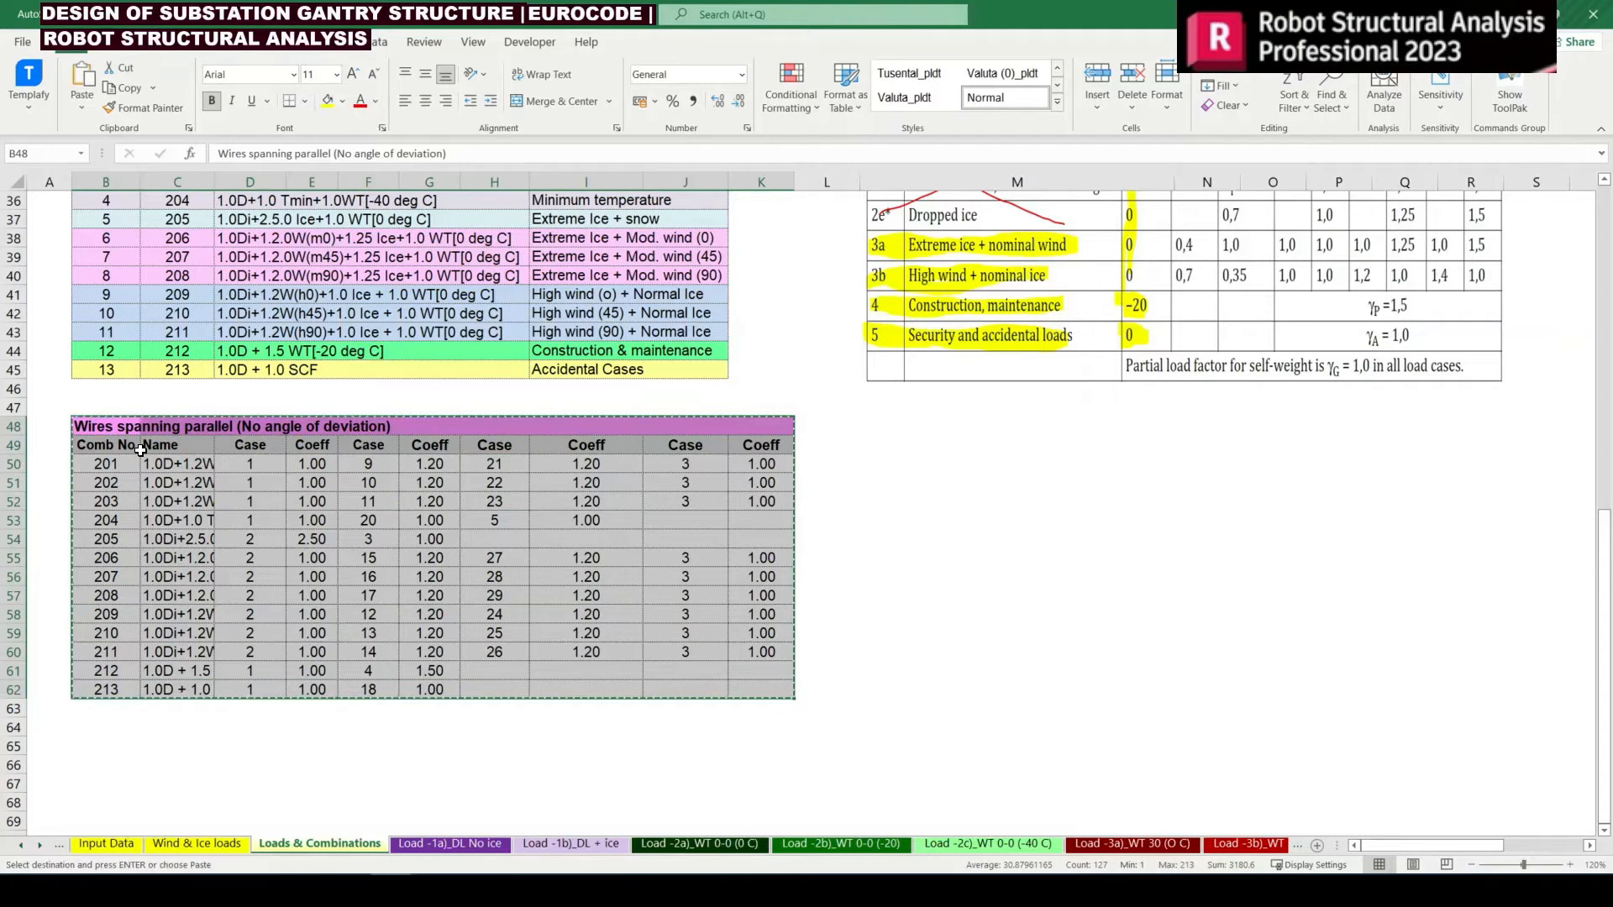
scroll(117, 583, "down", 3)
left_click(118, 583)
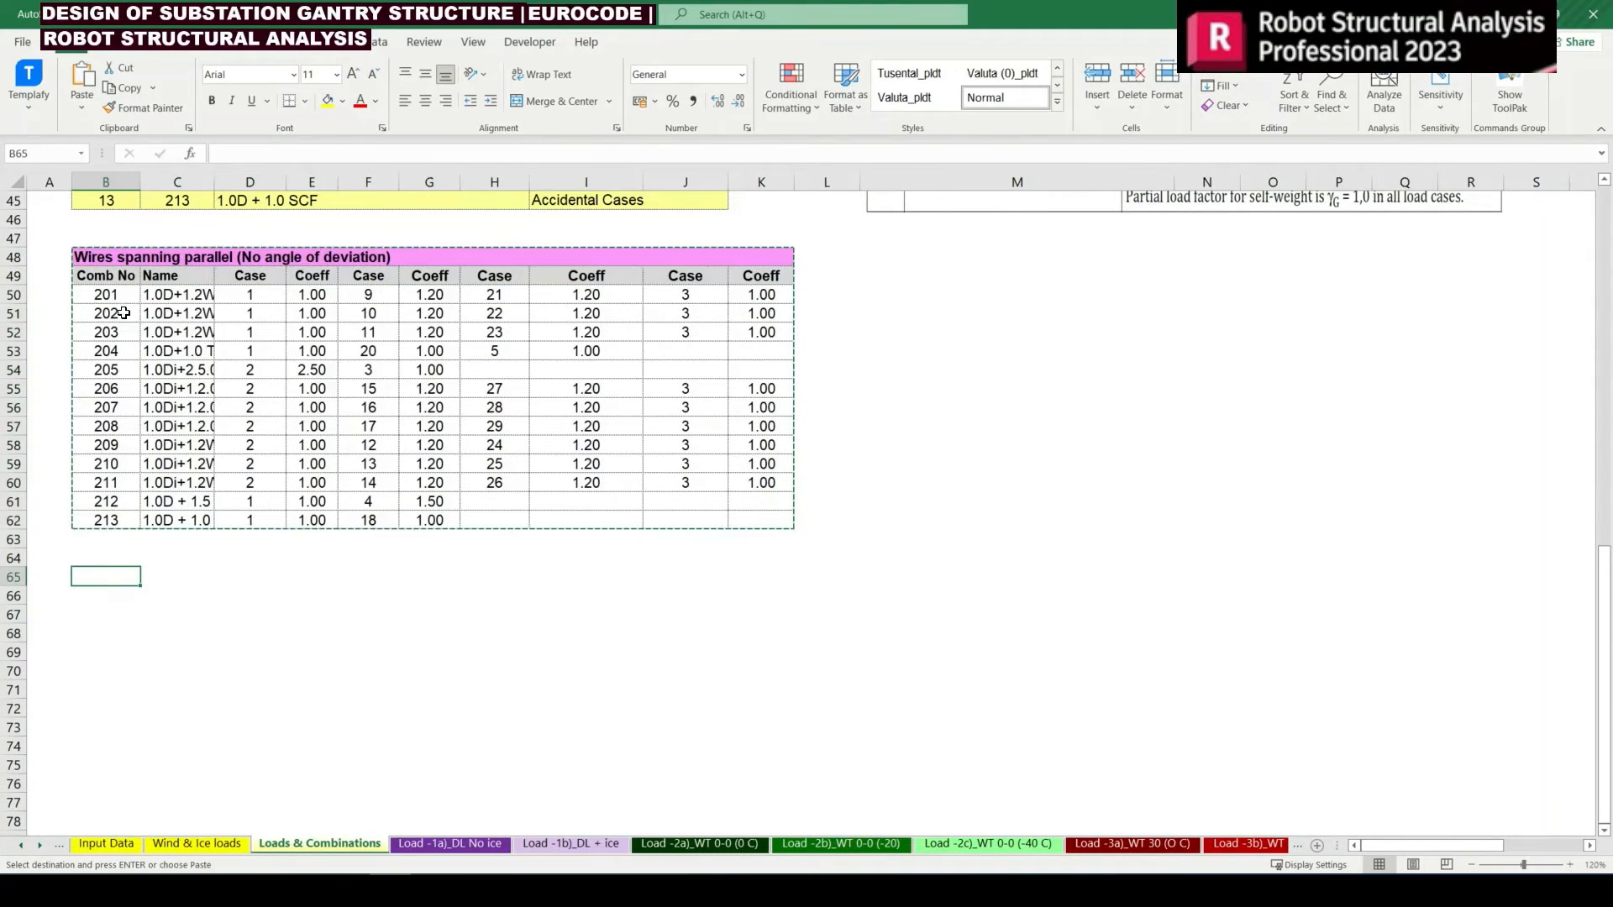
key("Return")
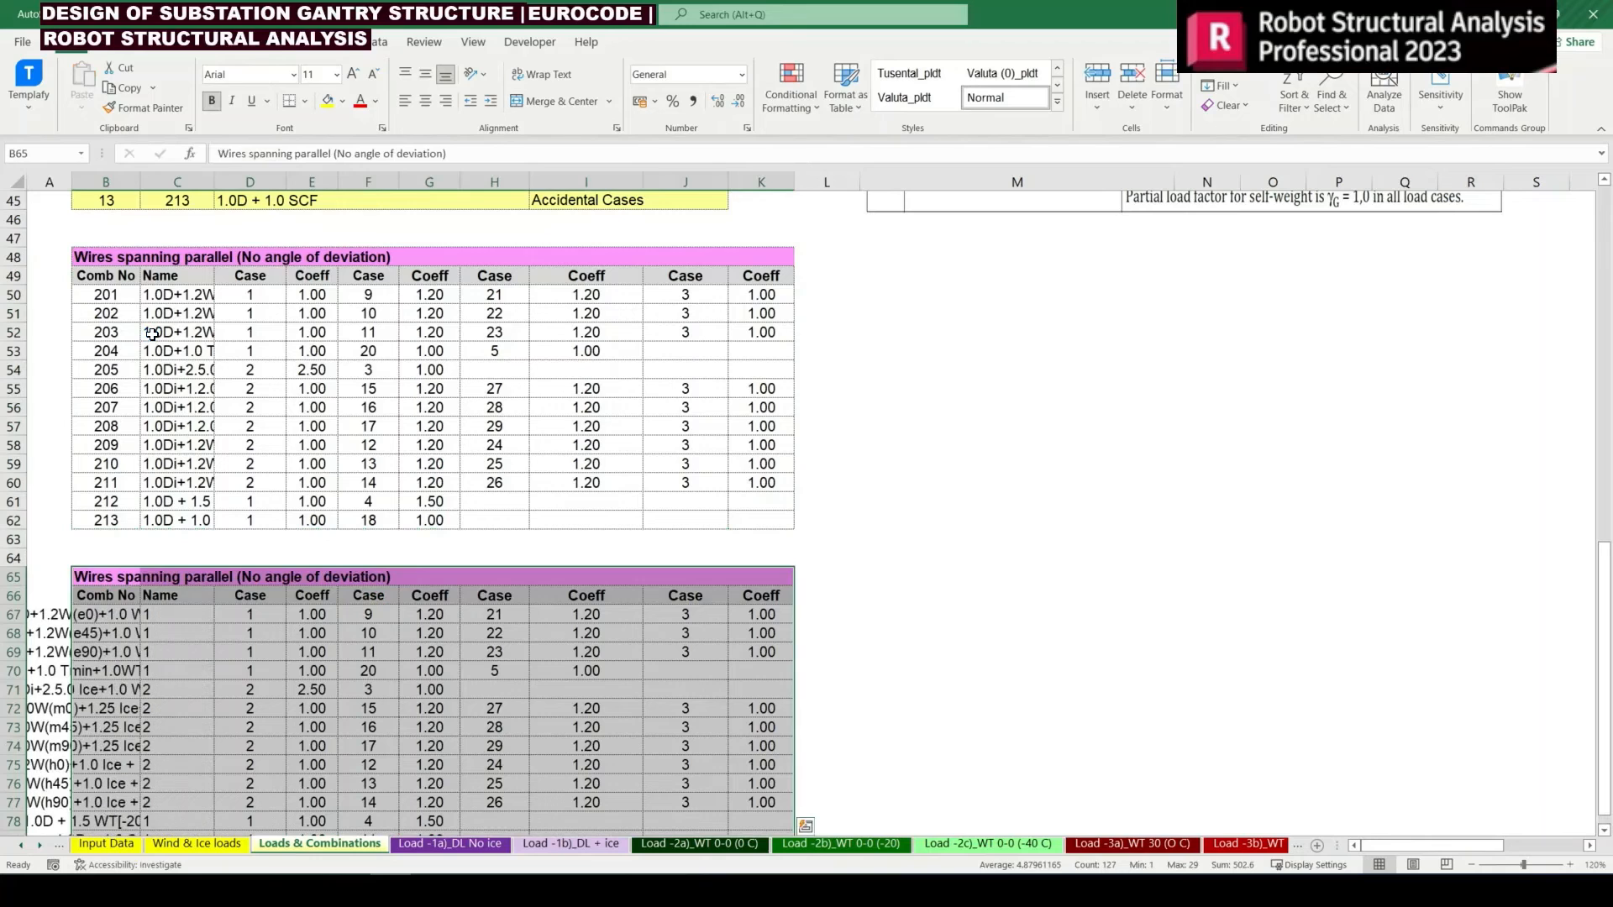
Change the copied table's title in B65 to "Wires spanning Inclined (with angle of deviation)"
key("F2")
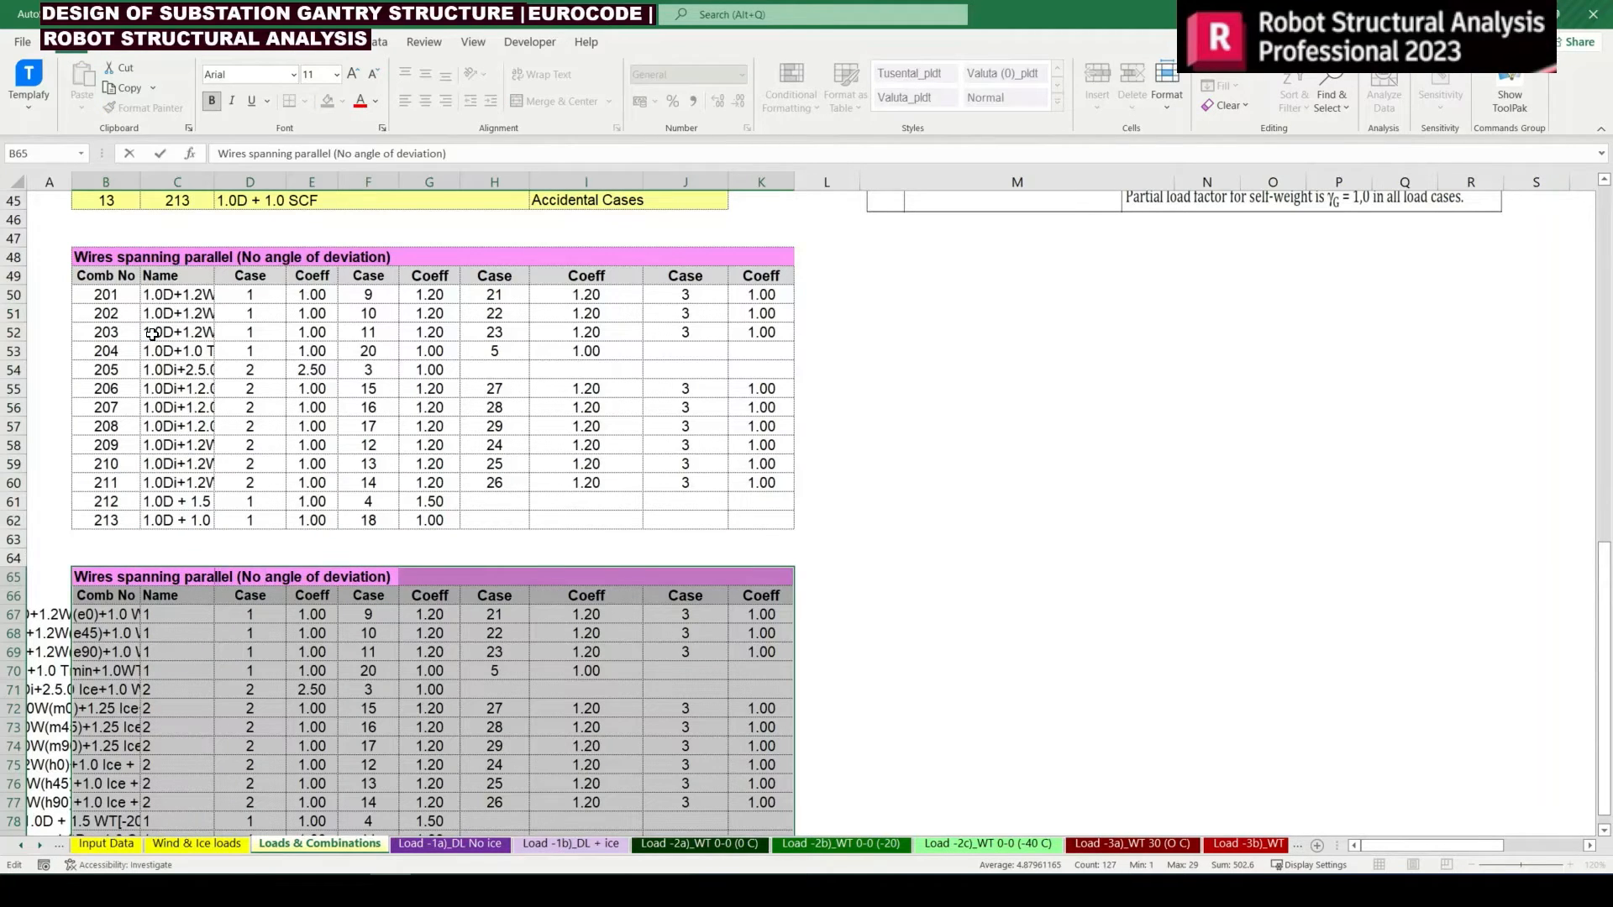
key("Left")
key("Left")
key("Left")
key("Left")
key("Left")
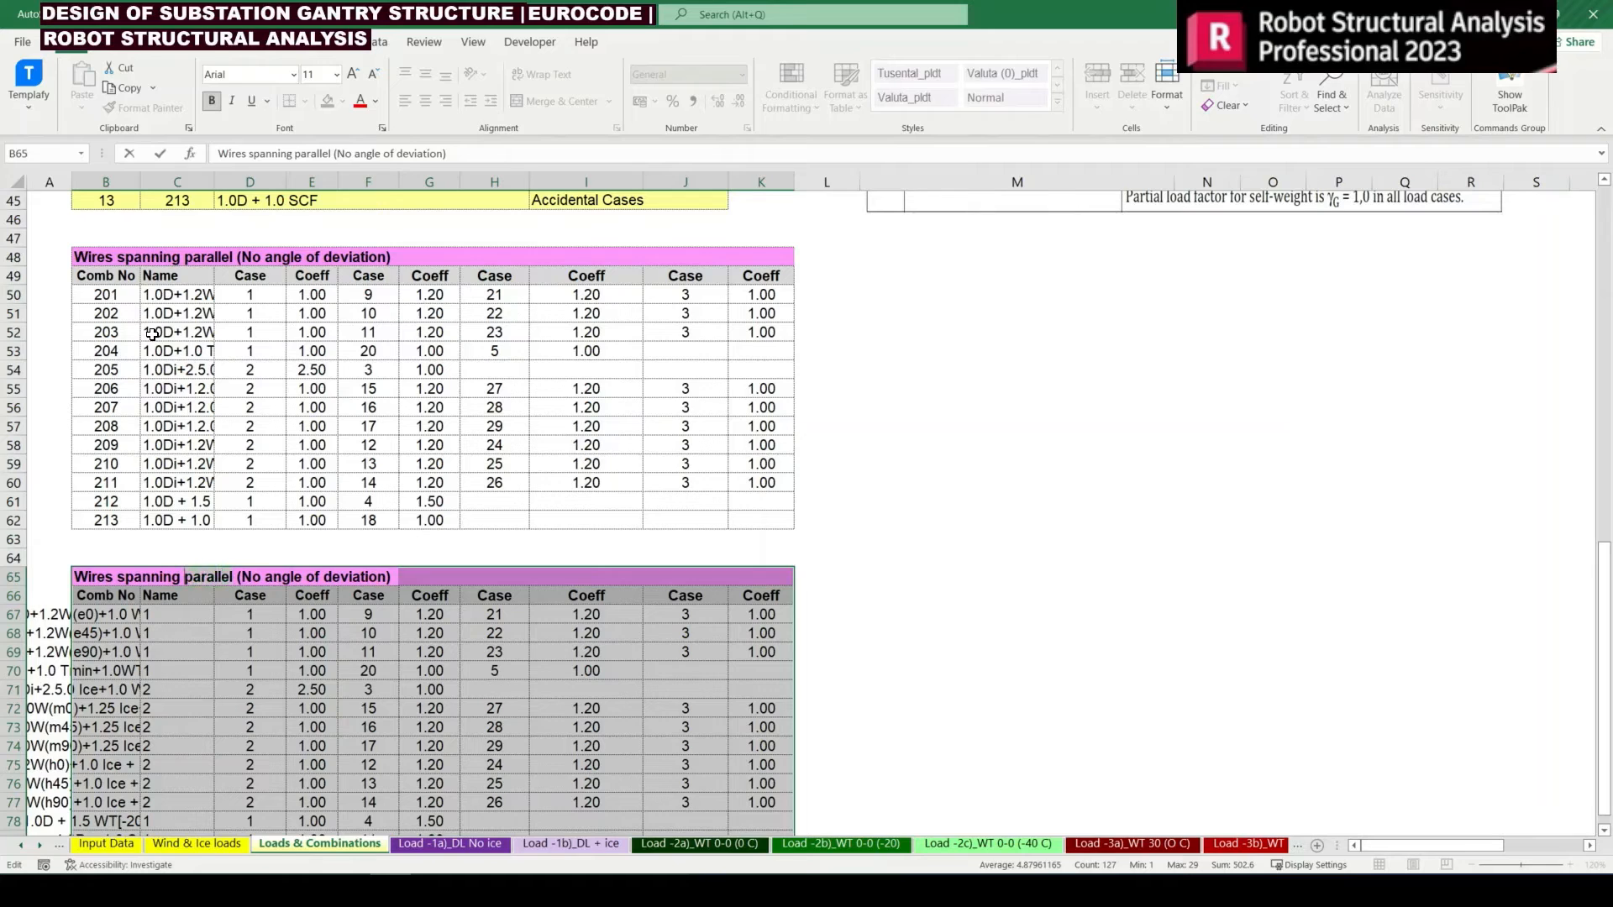
key("Delete")
key("Delete")
key("Delete")
key("Delete")
key("Delete")
key("Delete")
key("Delete")
key("Delete")
type("Inclined (")
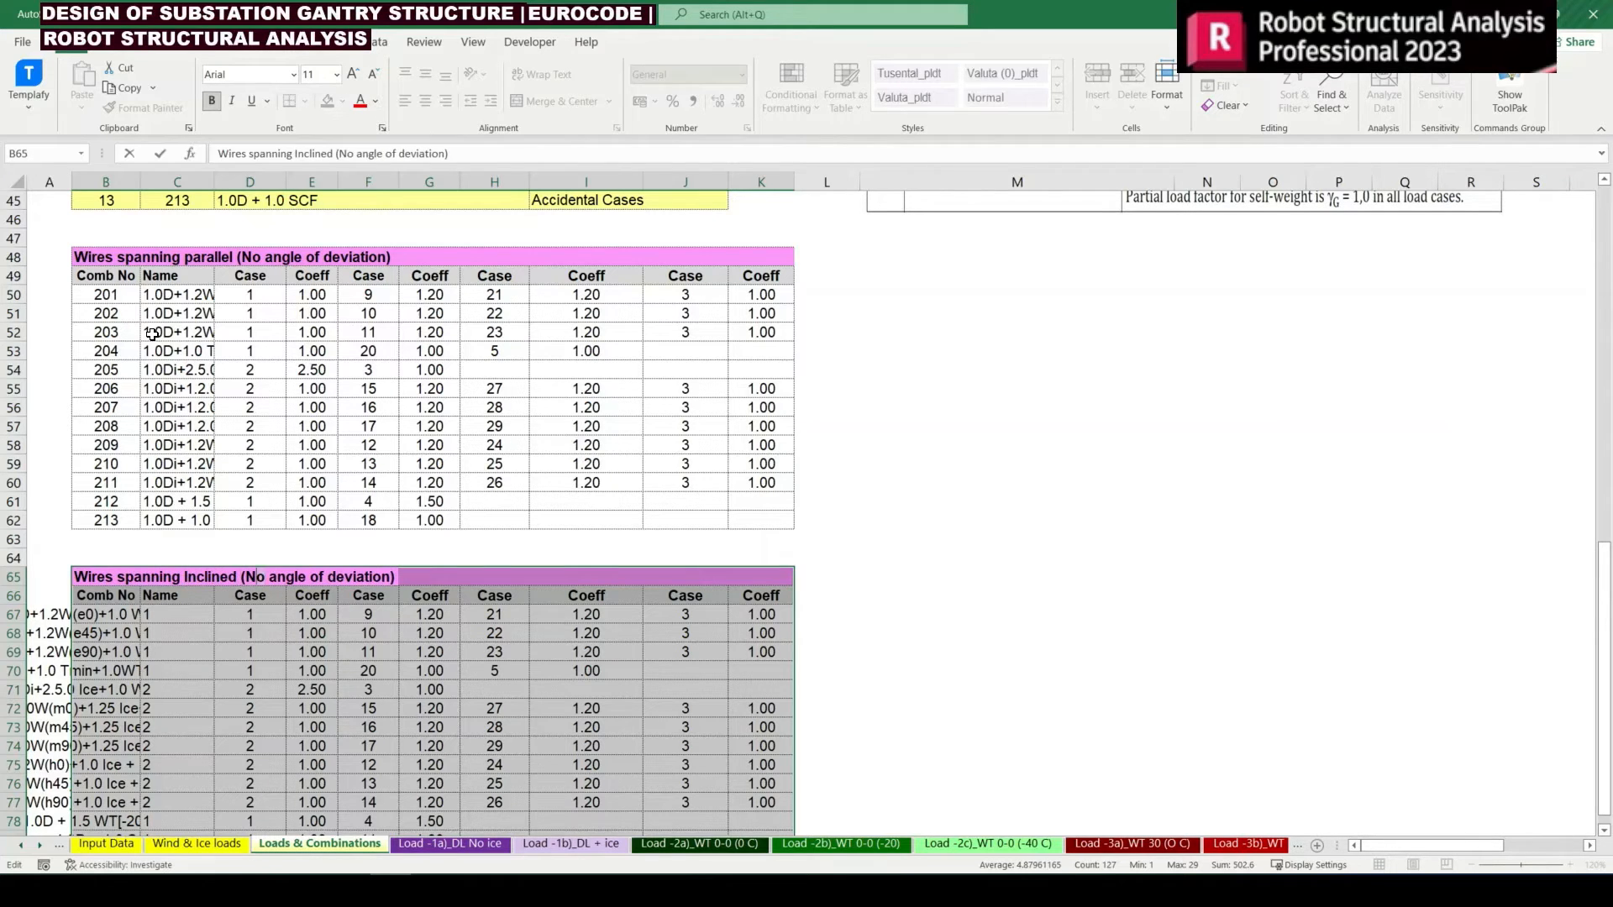
type("with")
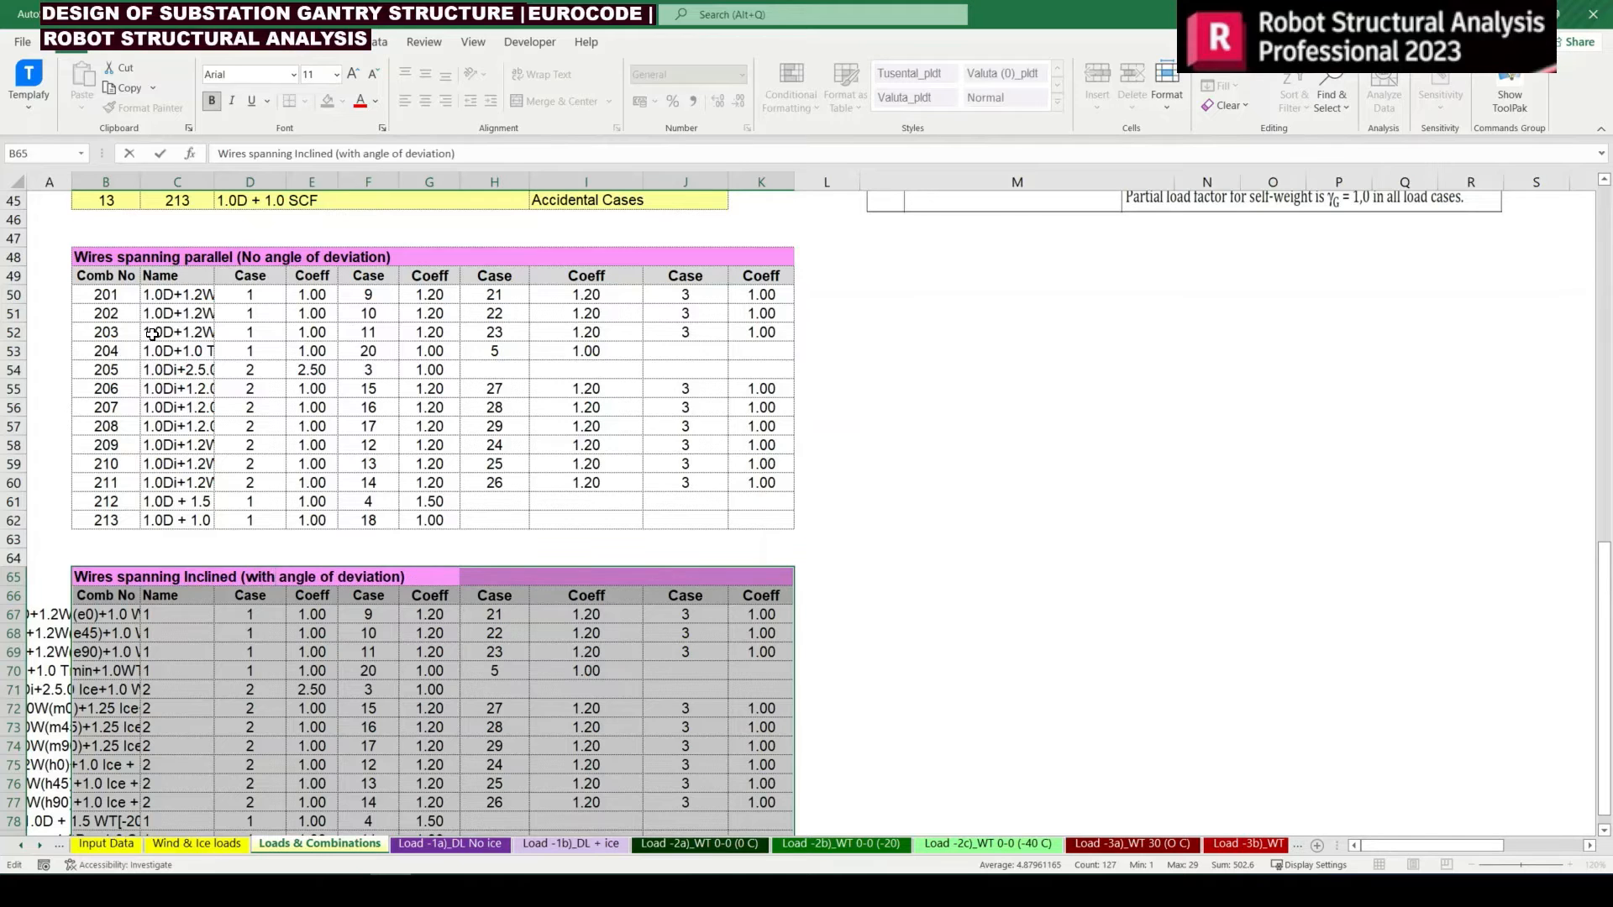
key("Return")
Enter the formula =B50+100 as the first combination number of the inclined-wire table in B67
key("Down")
type("=")
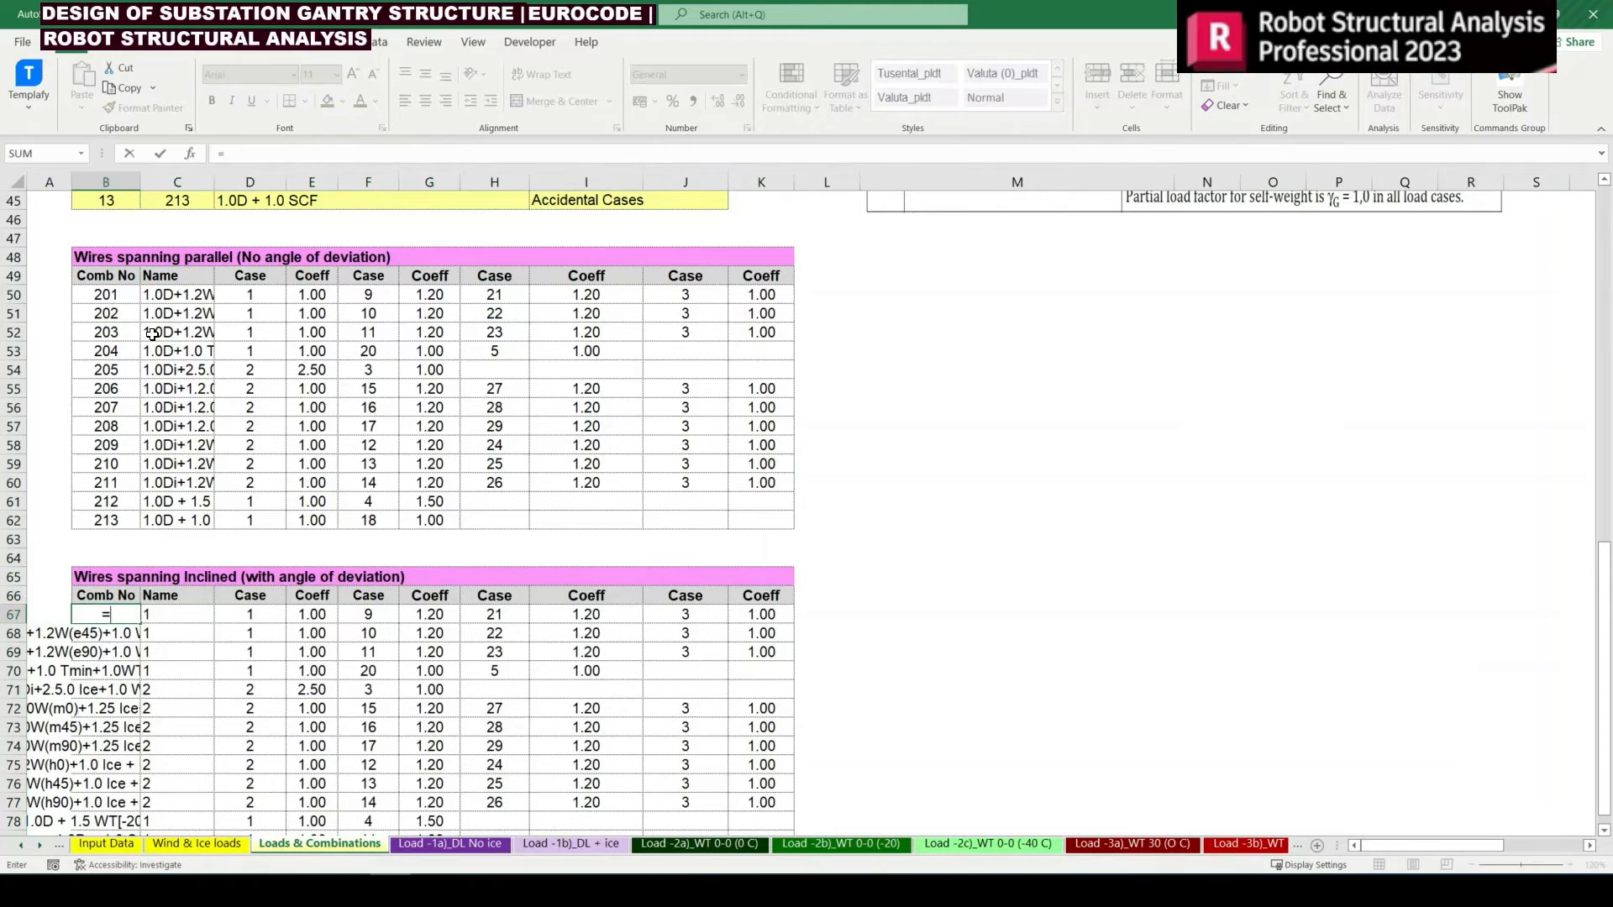
key("Up")
key("Up")
key("Up")
key("Up")
key("Up")
key("Up")
key("Up")
key("Up")
key("Up")
key("Up")
key("Up")
key("Up")
key("Up")
key("Up")
key("Up")
key("Up")
key("Up")
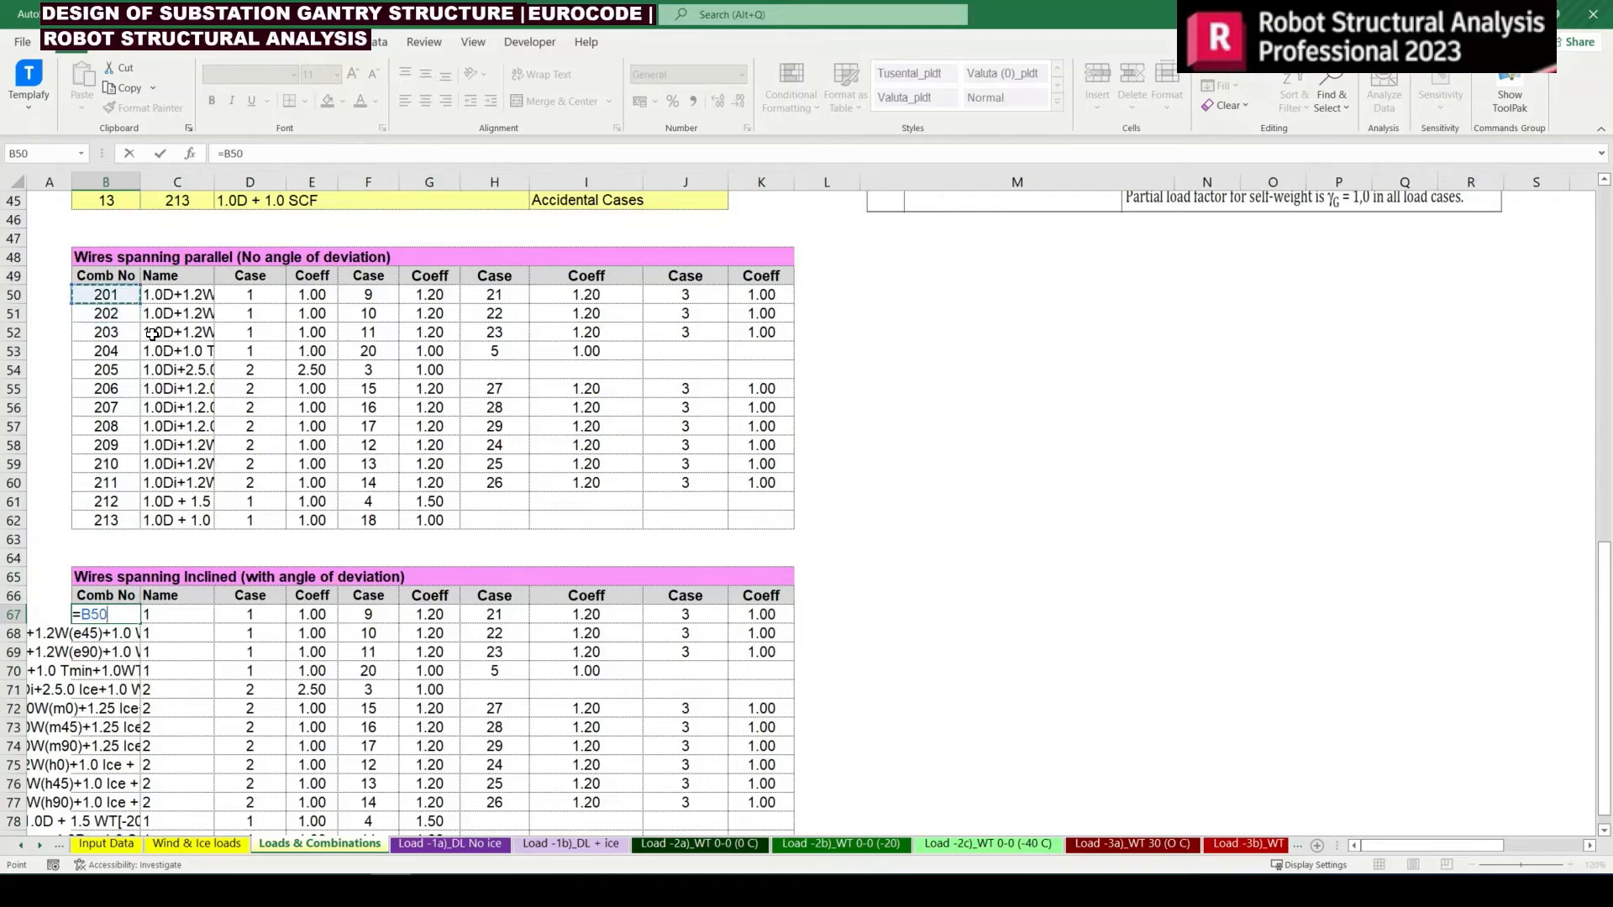
type("+100")
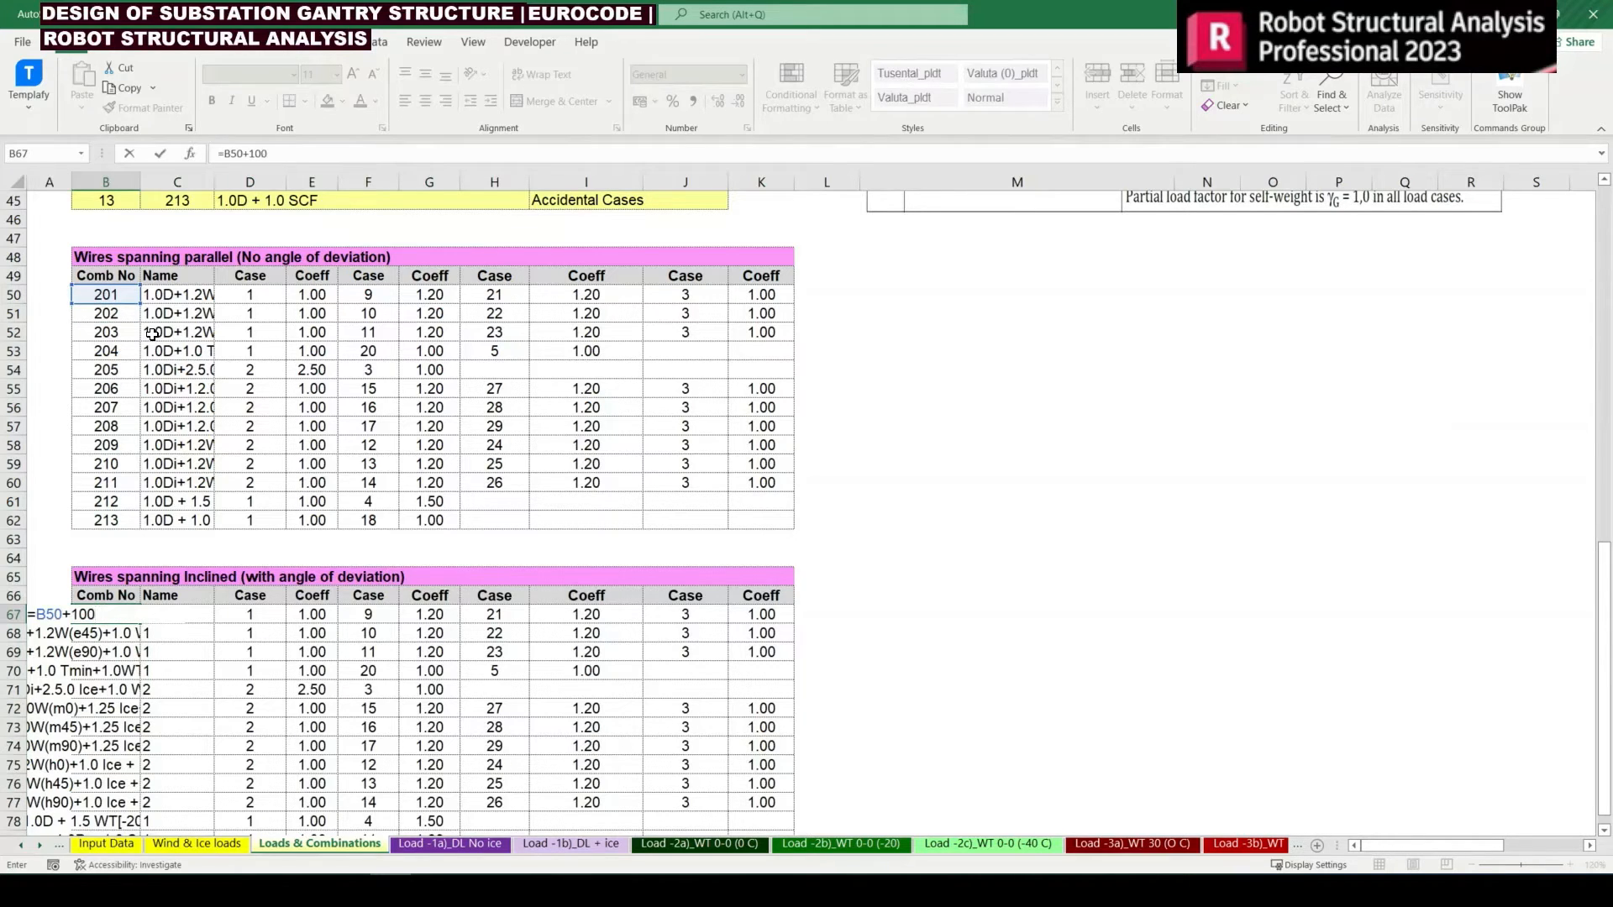
key("Return")
Enter a formula in B68 that adds 1 to the combination number in B67, giving 302
type("=")
key("Up")
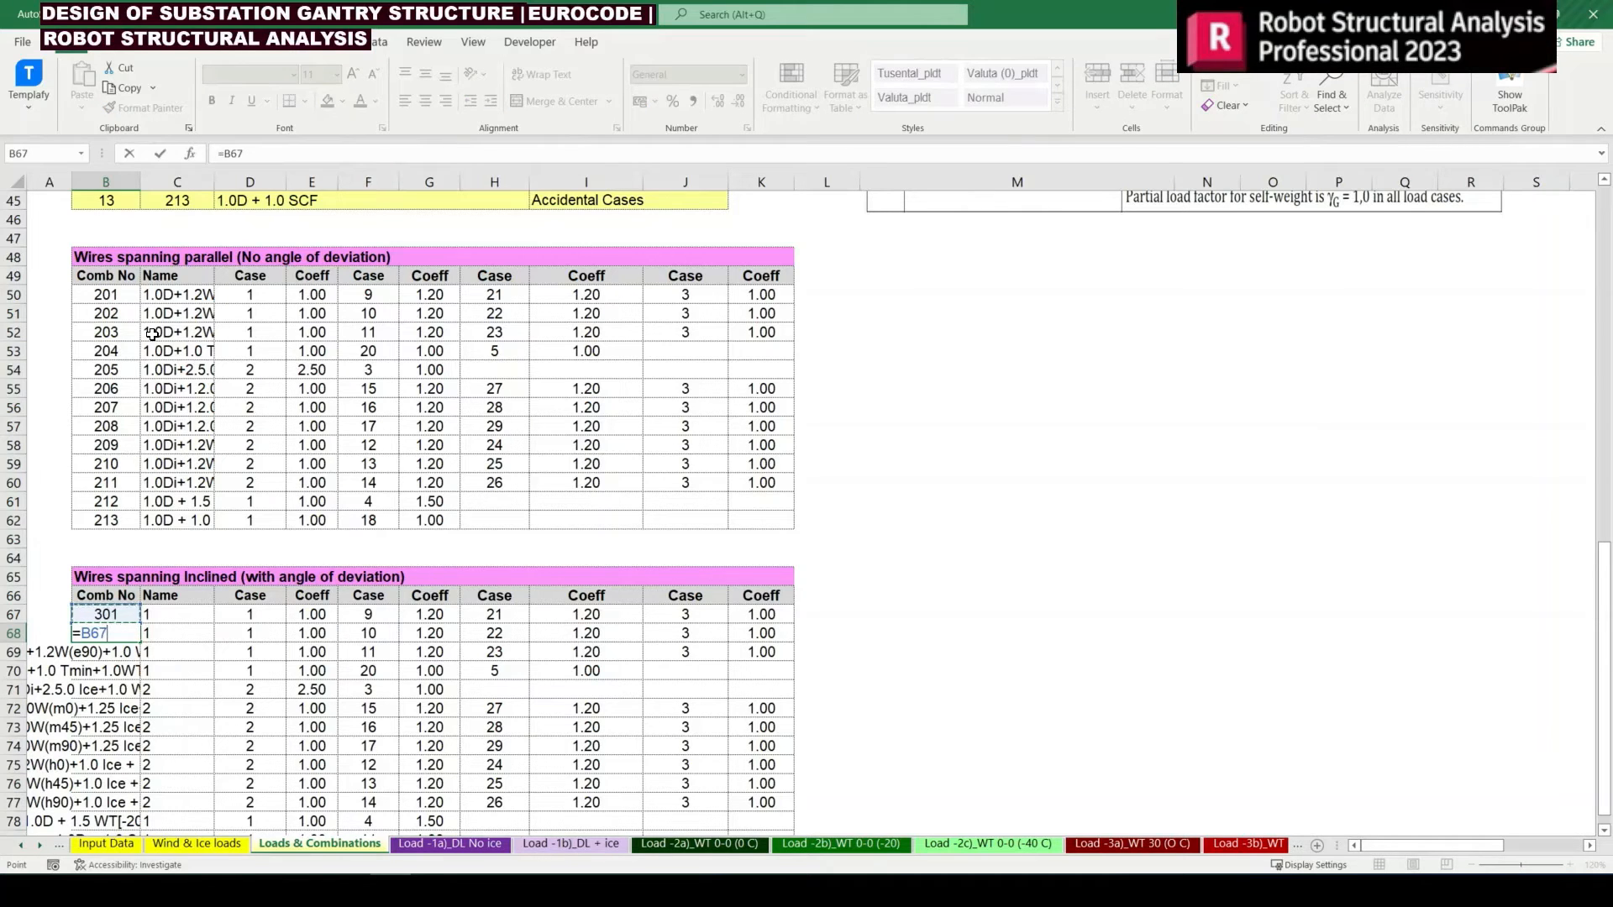
type("=")
key("Return")
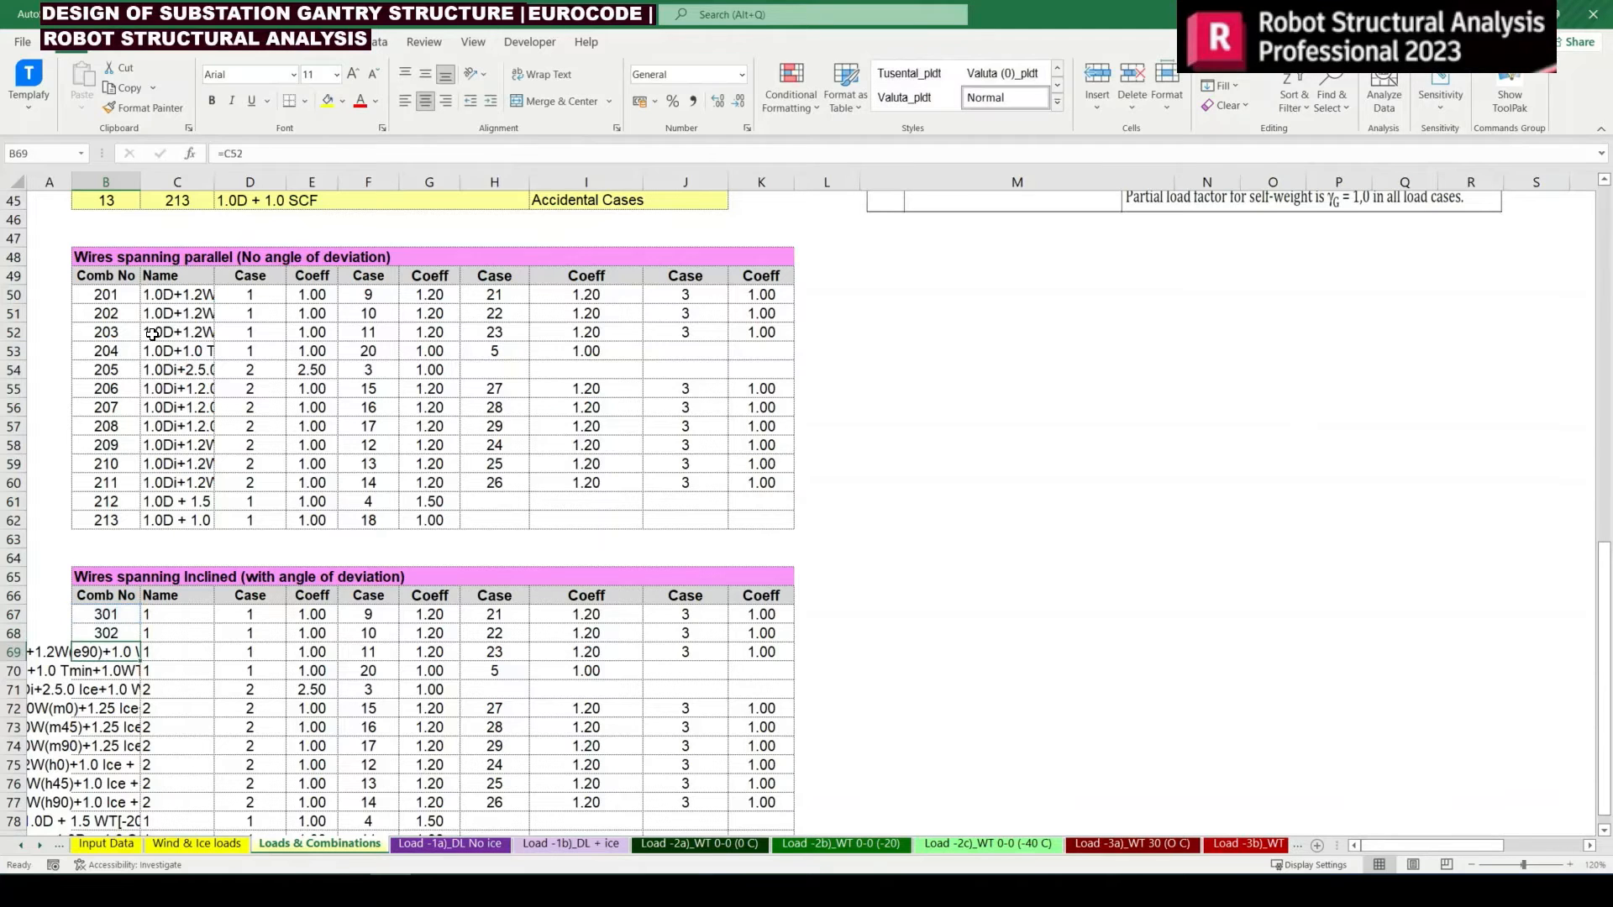
Copy the numbering formula from B68 down through B79 to number the inclined-wire combinations up to 313
key("Up")
key("ctrl+c")
key("Down")
key("shift+Down")
key("shift+Down")
key("shift+Down")
key("shift+Down")
key("shift+Down")
key("shift+Down")
key("shift+Down")
key("shift+Down")
key("shift+Down")
key("shift+Down")
key("shift+Down")
key("shift+Down")
key("shift+Down")
key("shift+Down")
key("shift+Down")
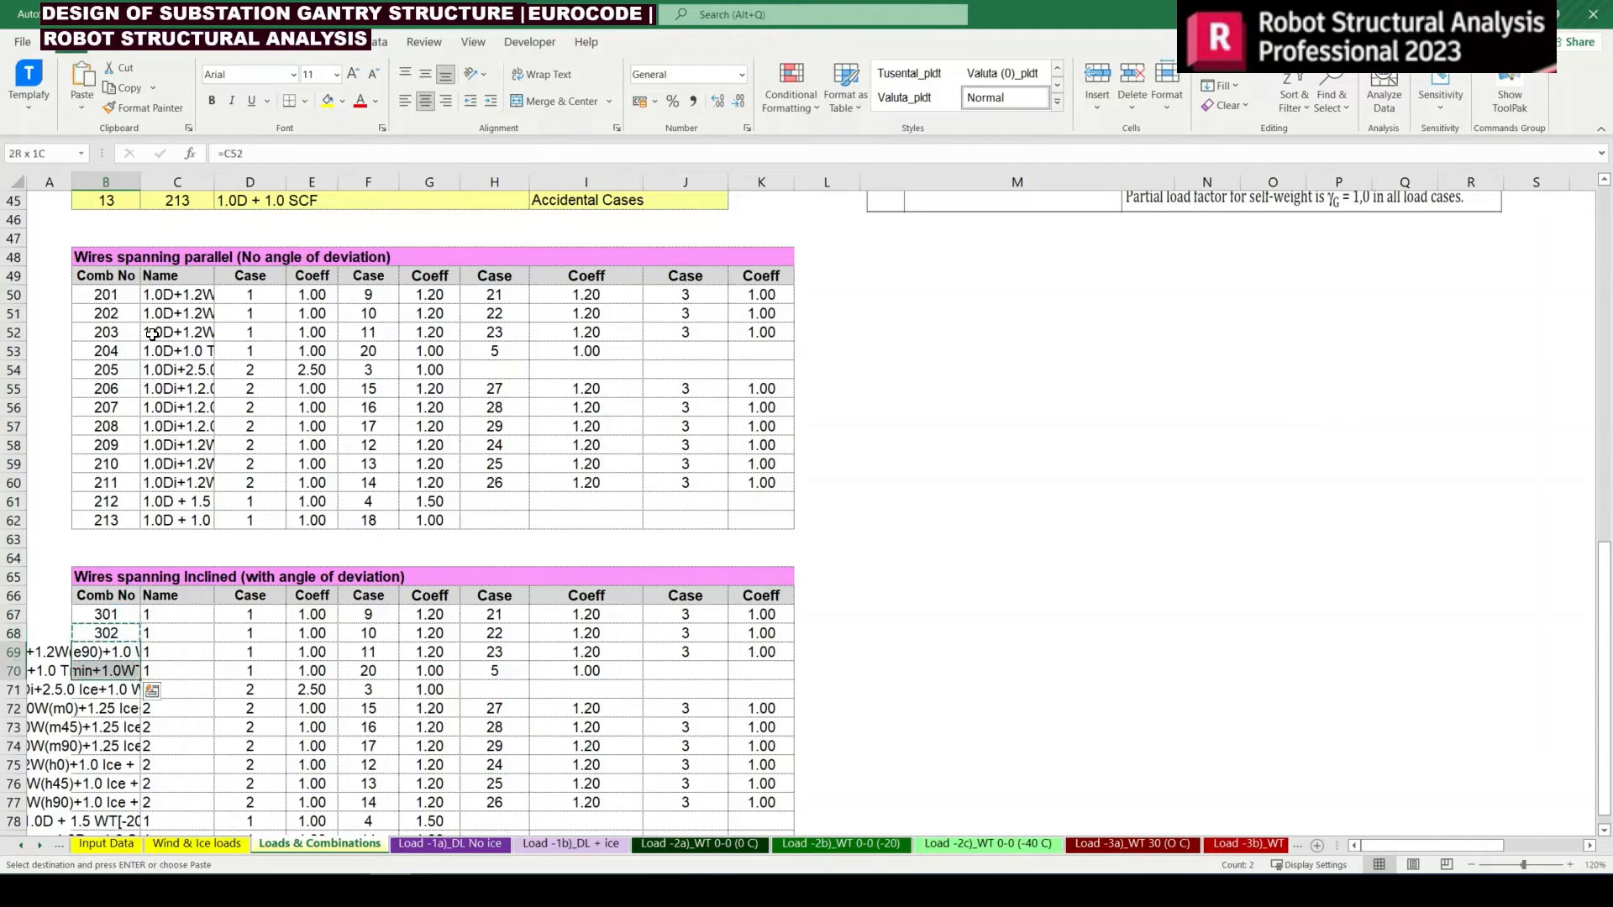
key("shift+Up")
key("shift+Up")
key("shift+Up")
key("shift+Up")
key("shift+Up")
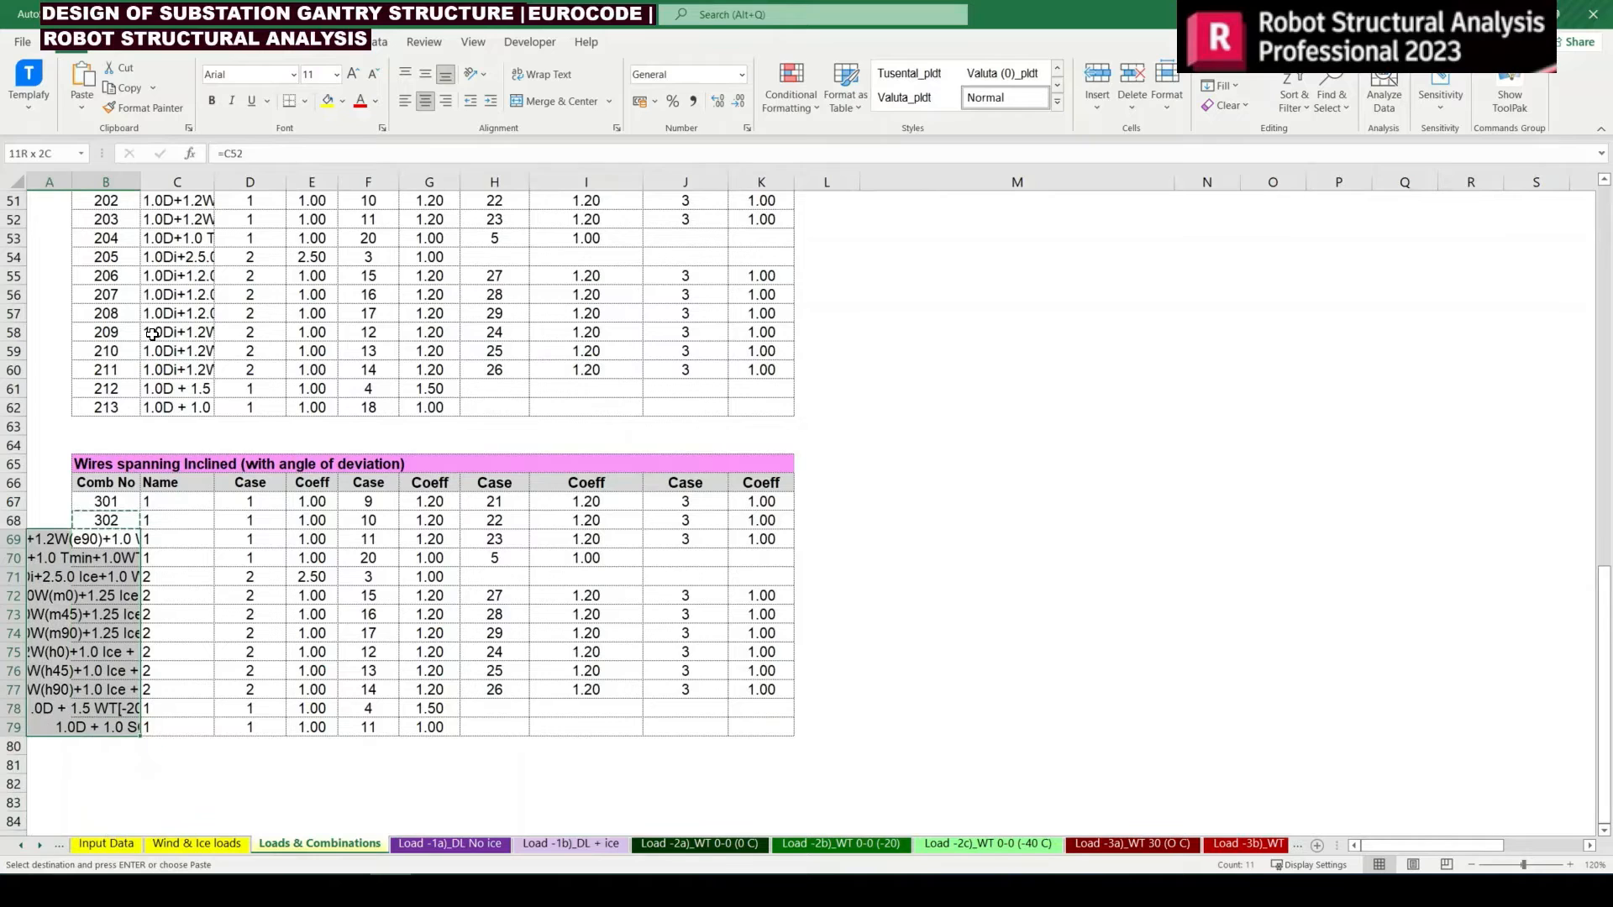
key("Return")
Enter the formula =C50 in C67 as the name of combination 301
key("Up")
key("Right")
key("Up")
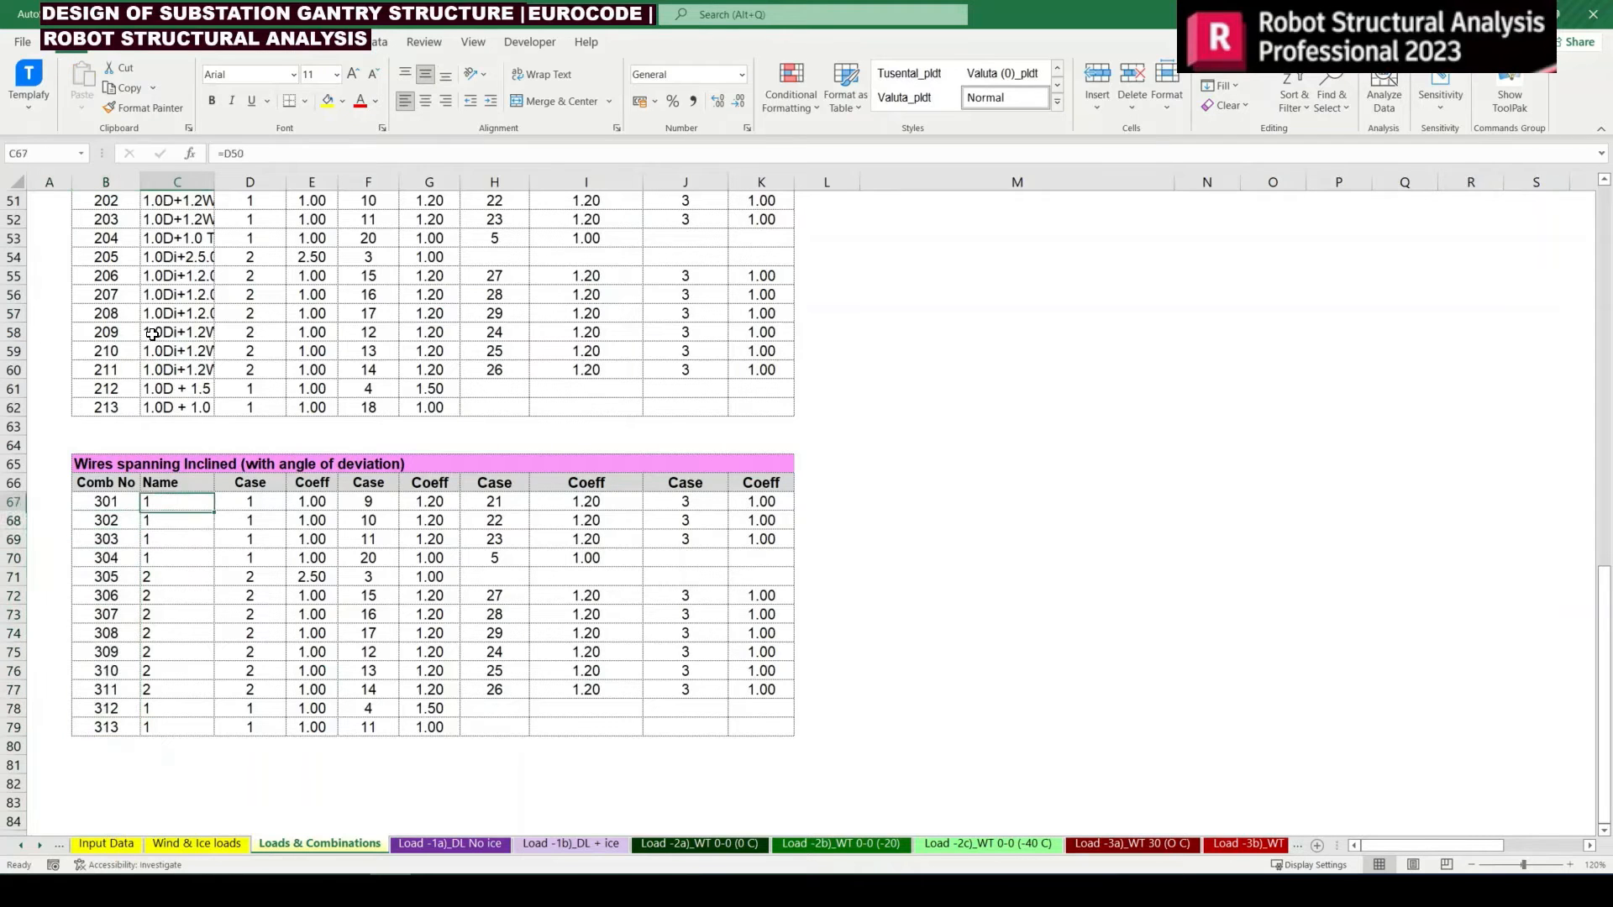
type("=")
key("Up")
key("Up")
key("Up")
key("Up")
key("Up")
key("Up")
key("Up")
key("Up")
key("Up")
key("Up")
key("Up")
key("Up")
key("Up")
key("Up")
key("Up")
key("Up")
key("Up")
key("Up")
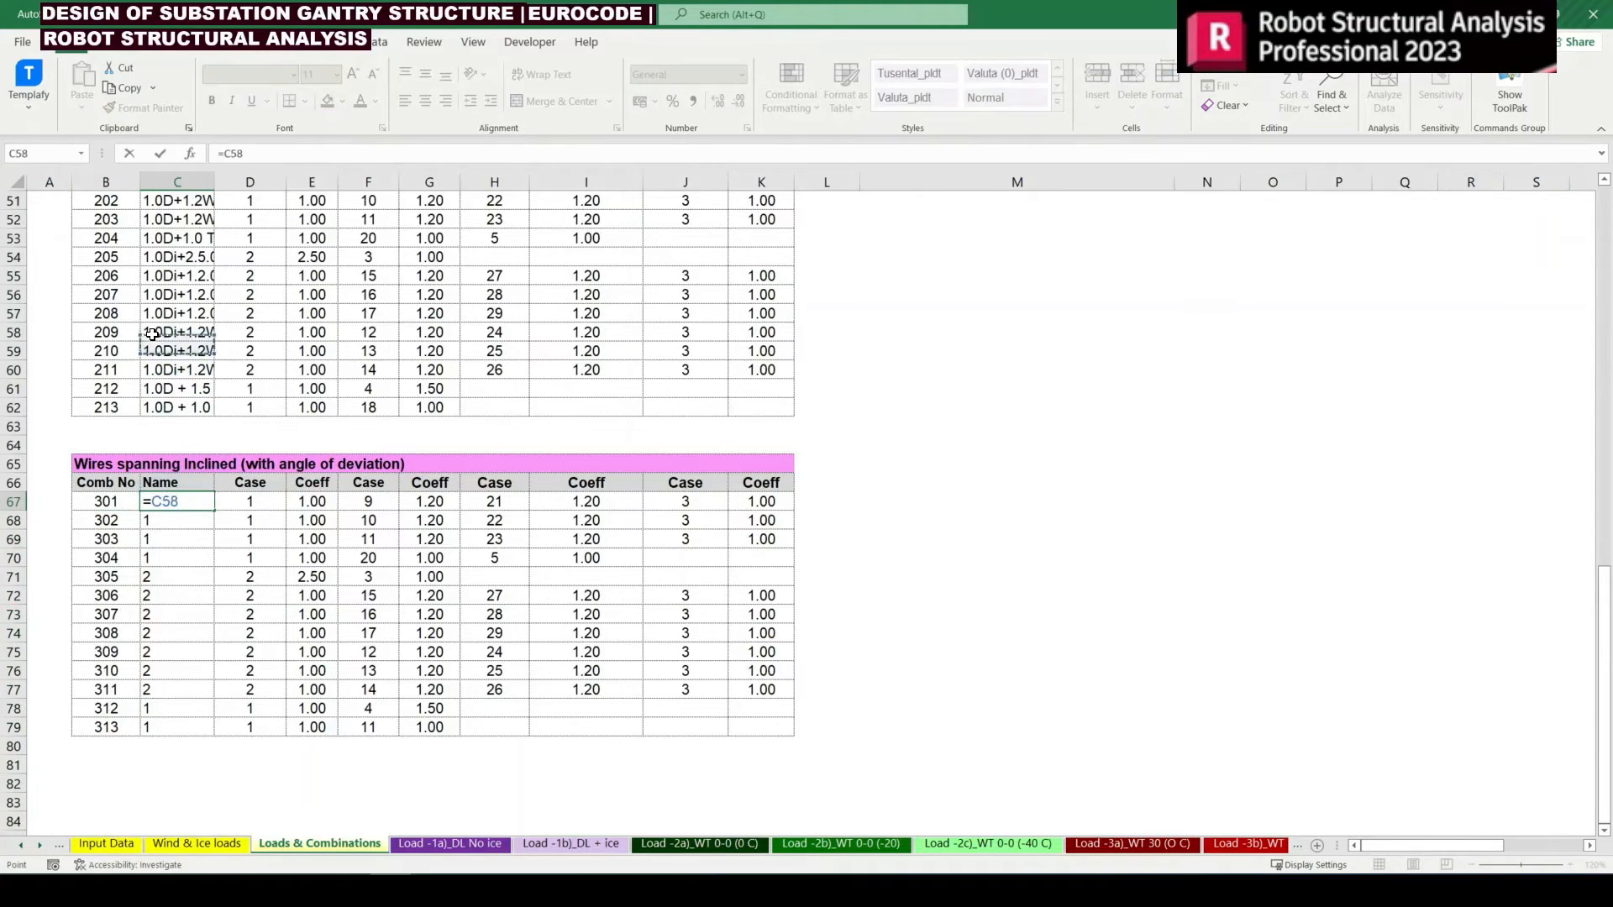
key("Down")
key("Return")
Copy the name formula from C67 down to C68:C79 of the inclined-wire table
key("Up")
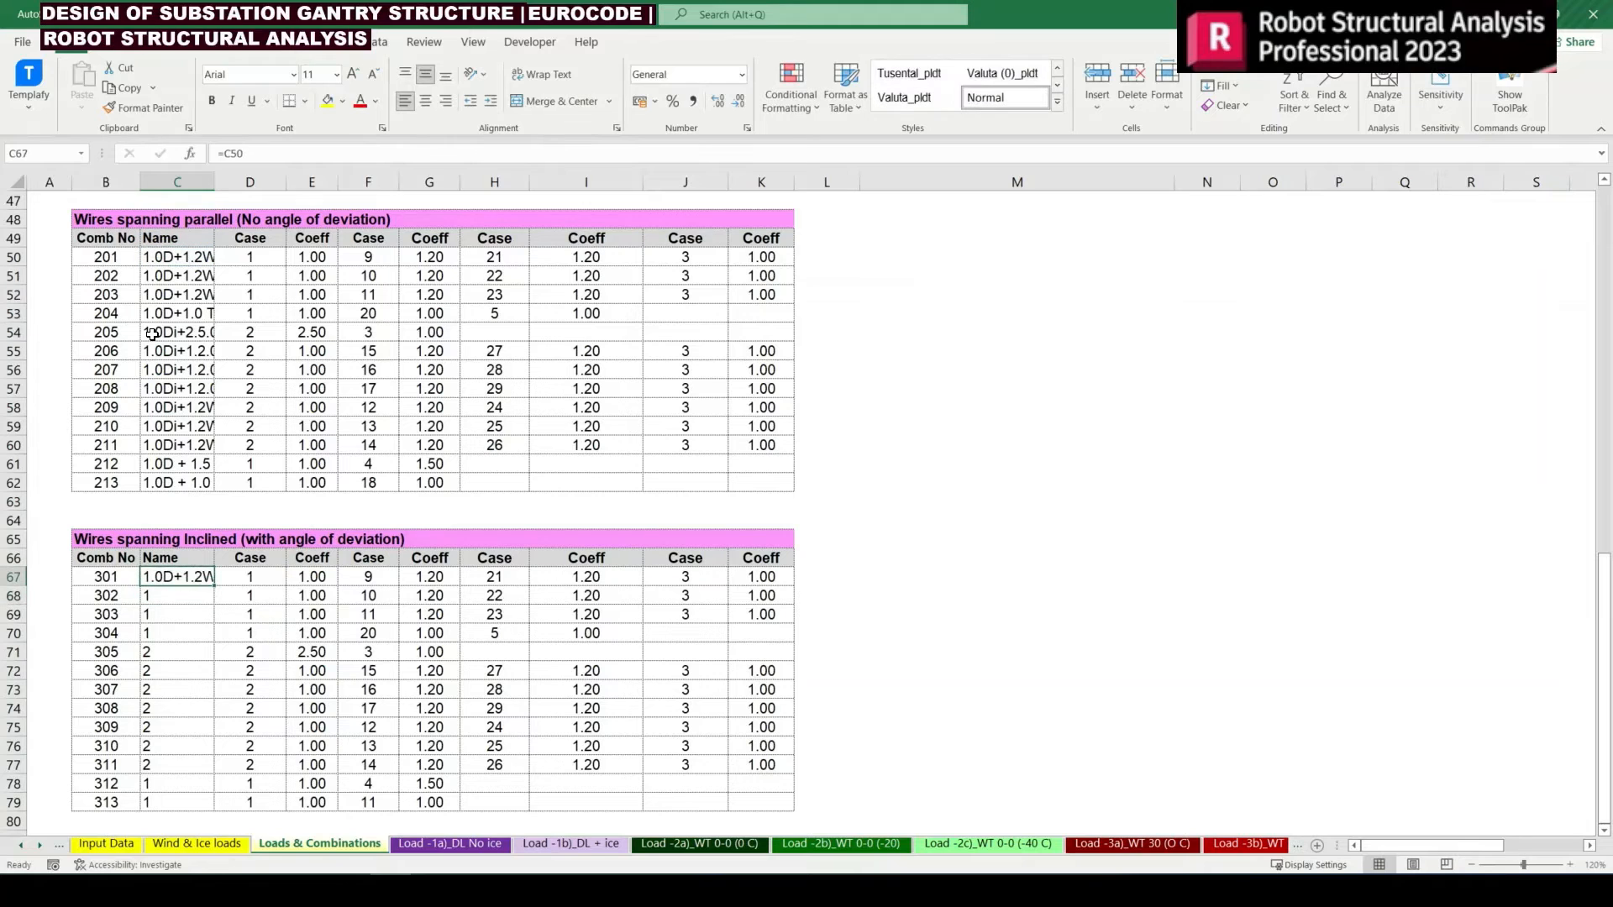
key("ctrl+c")
key("Down")
key("shift+Down")
key("shift+Down")
key("shift+Down")
key("shift+Down")
key("shift+Down")
key("shift+Down")
key("shift+Down")
key("shift+Down")
key("shift+Down")
key("shift+Down")
key("shift+Down")
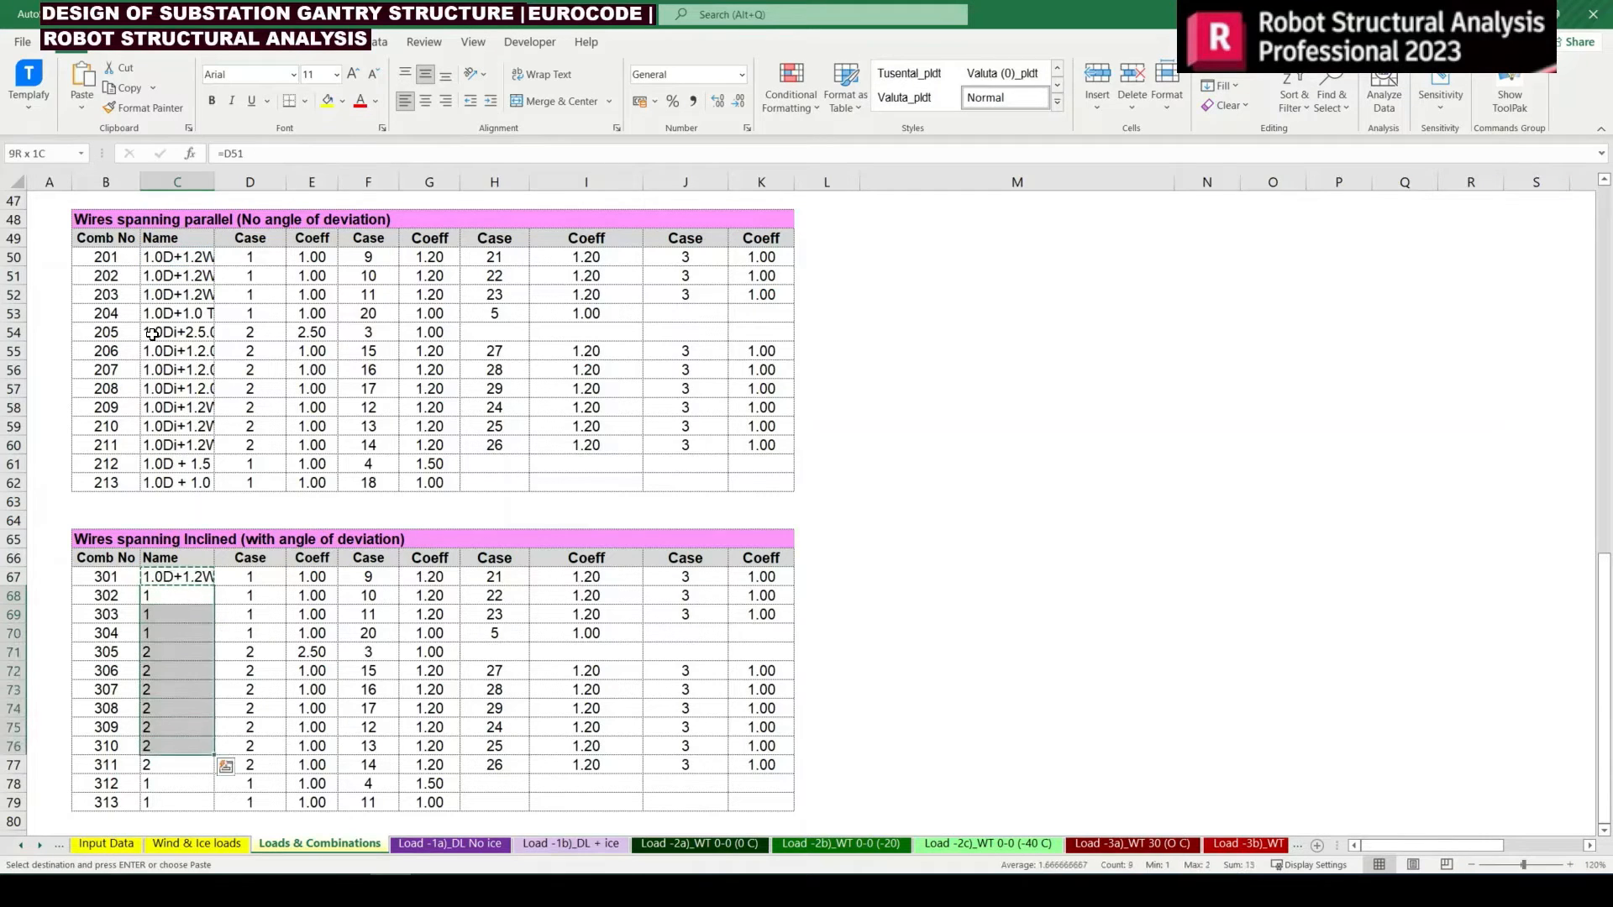
key("Return")
Change the wire tension case of combination 301 in J67 to =$B$14, load 6 (30-30 Deg, 0 deg C)
key("Up")
key("Right")
key("Right")
key("Left")
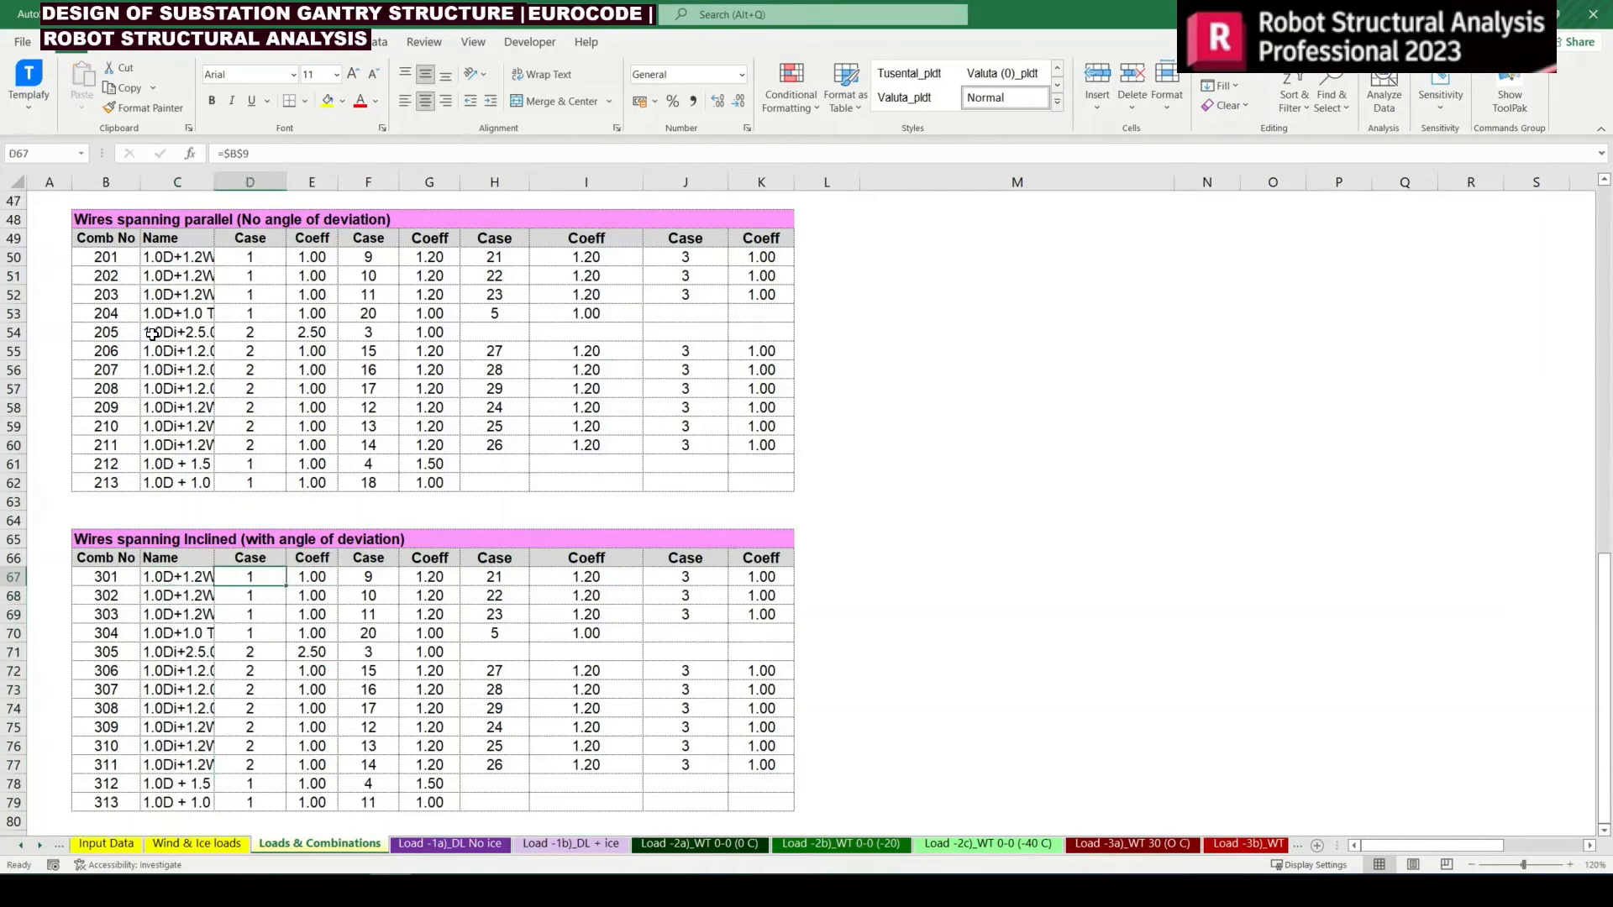
key("Right")
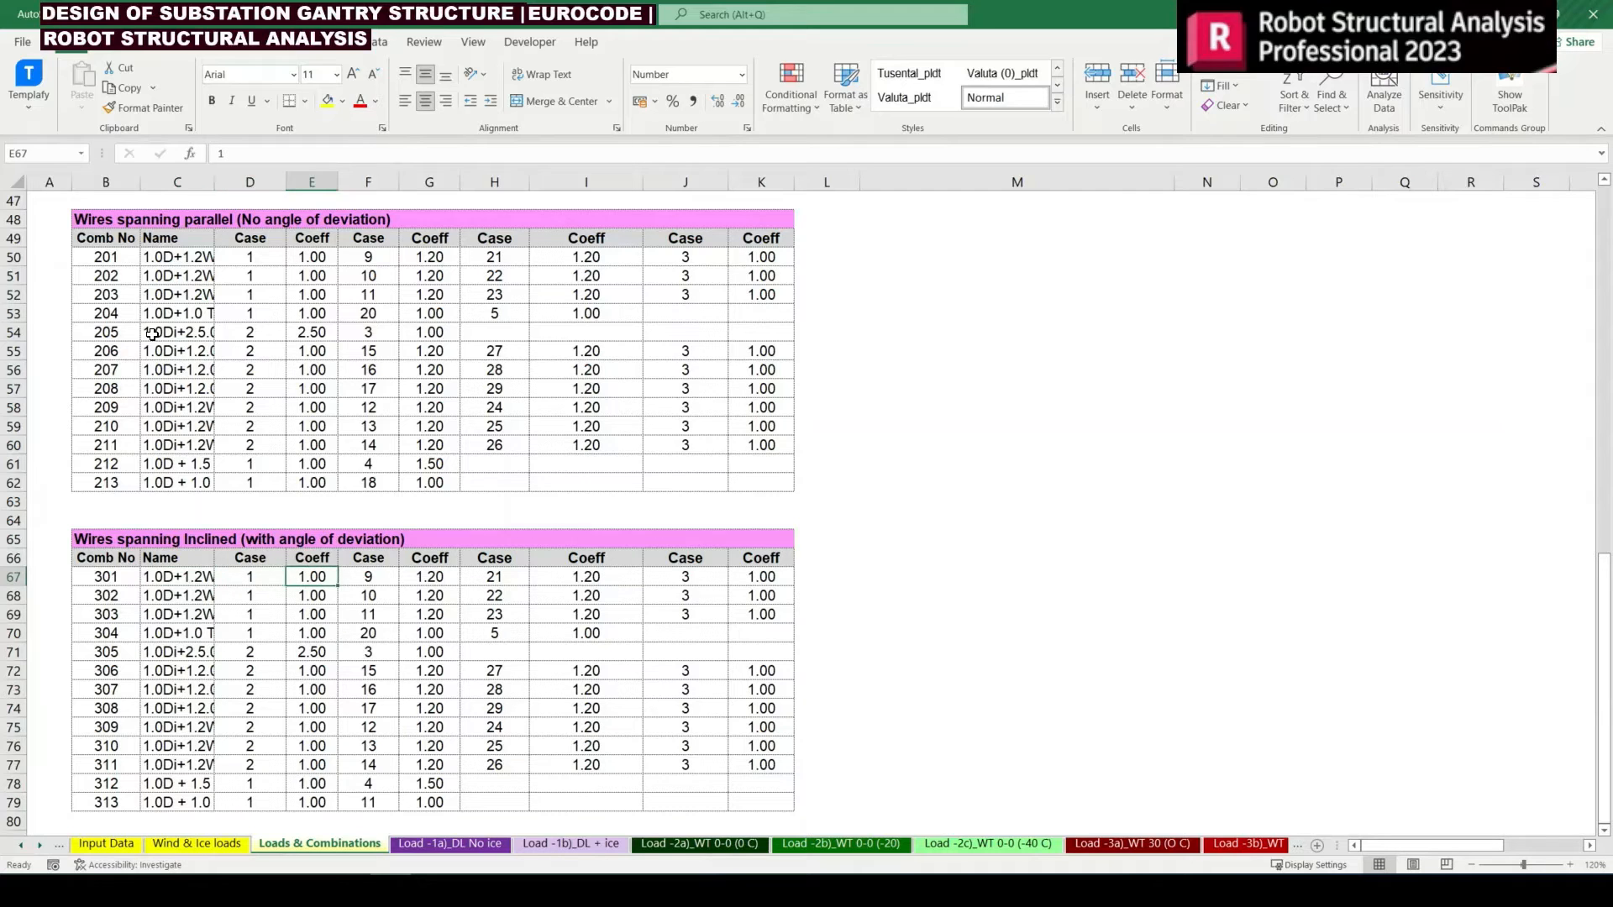
key("Right")
key("Right")
key("Right")
key("Right")
key("Right")
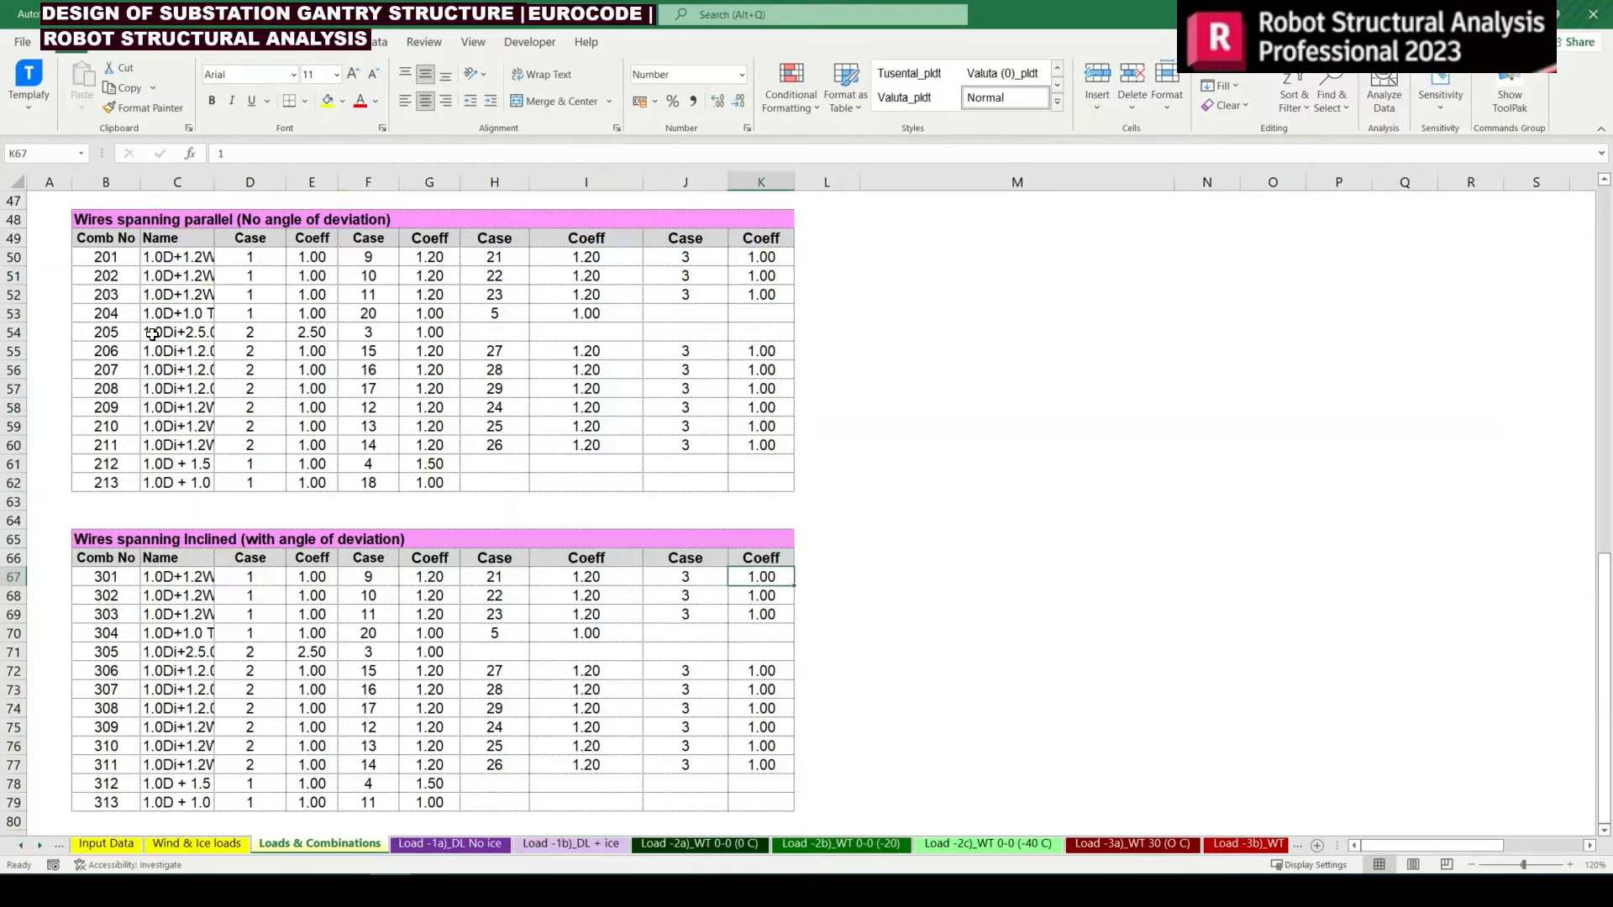
key("F2")
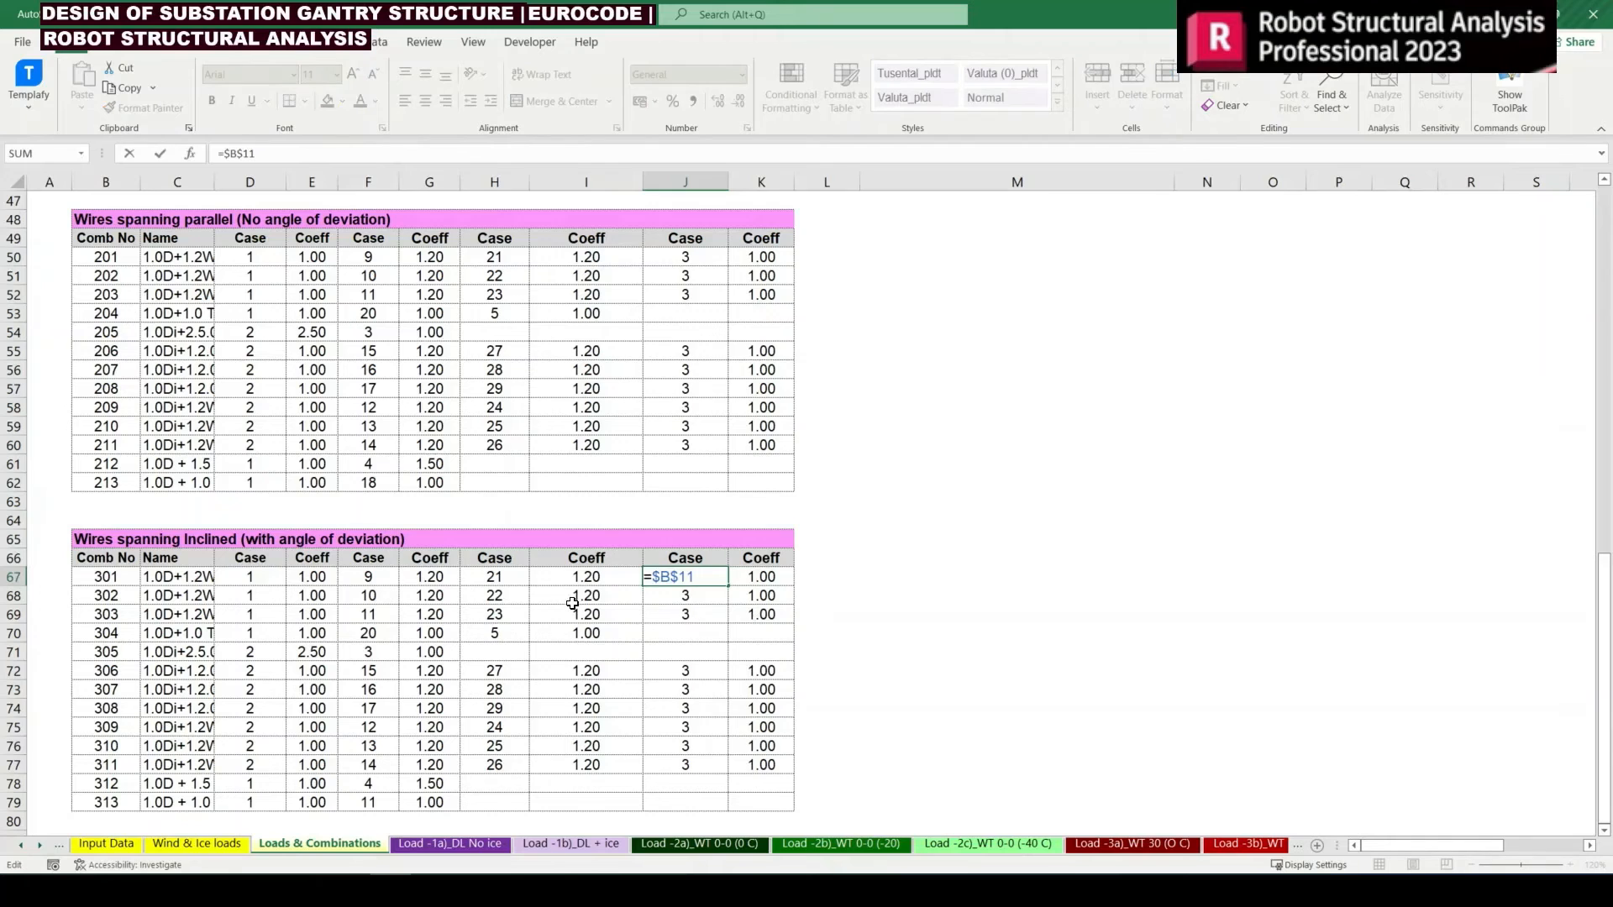
scroll(338, 542, "up", 12)
scroll(239, 486, "up", 3)
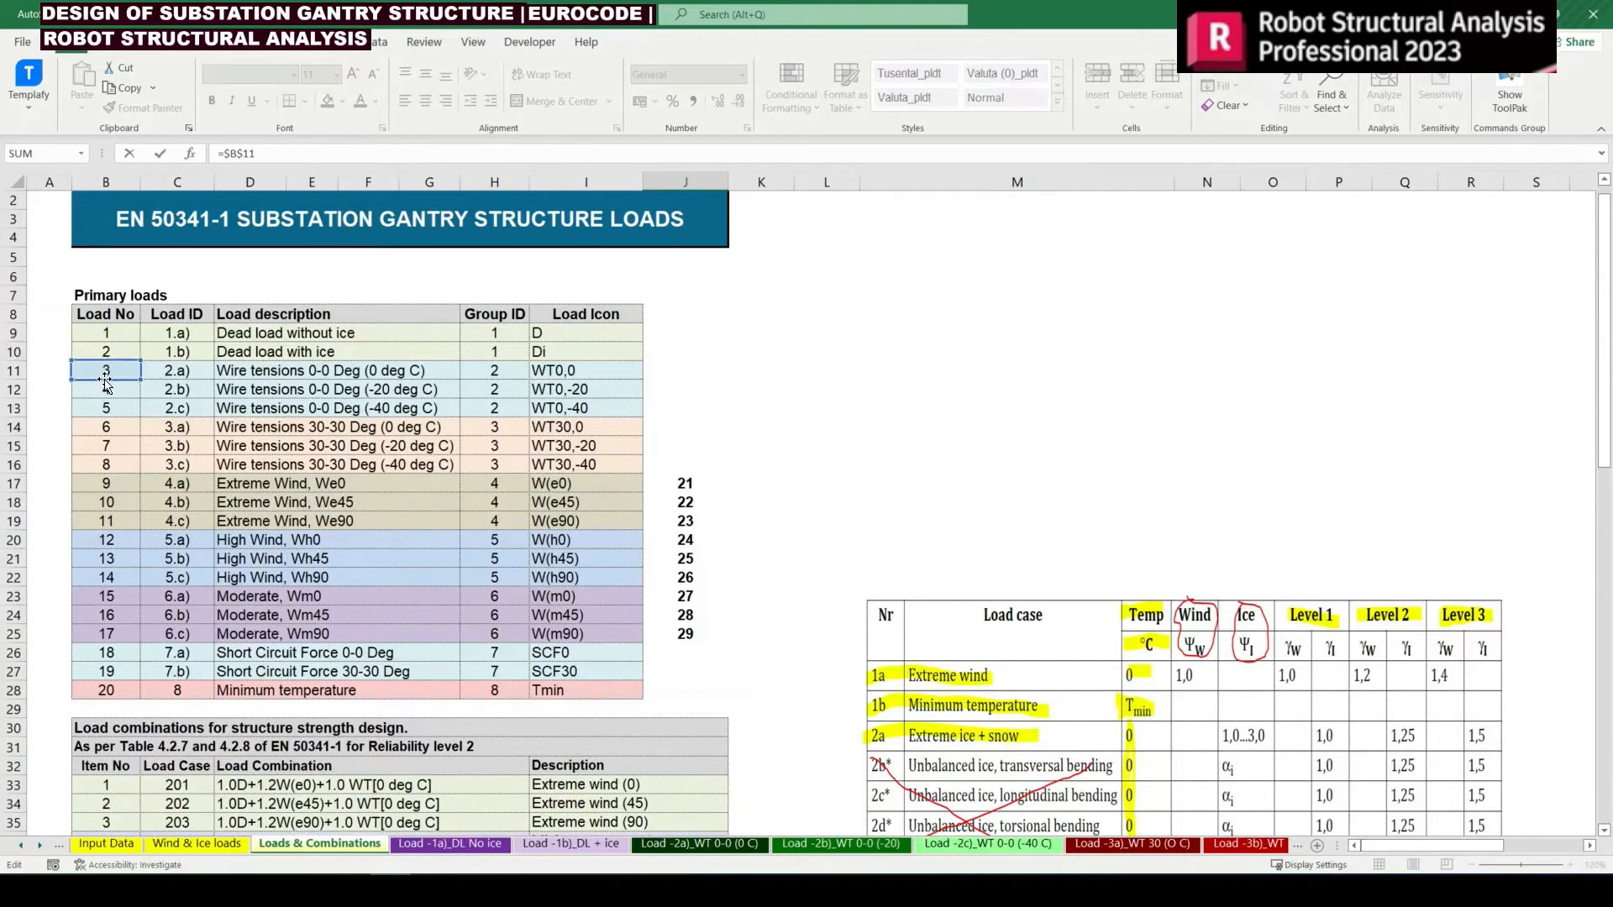
left_click_drag(106, 383, 111, 429)
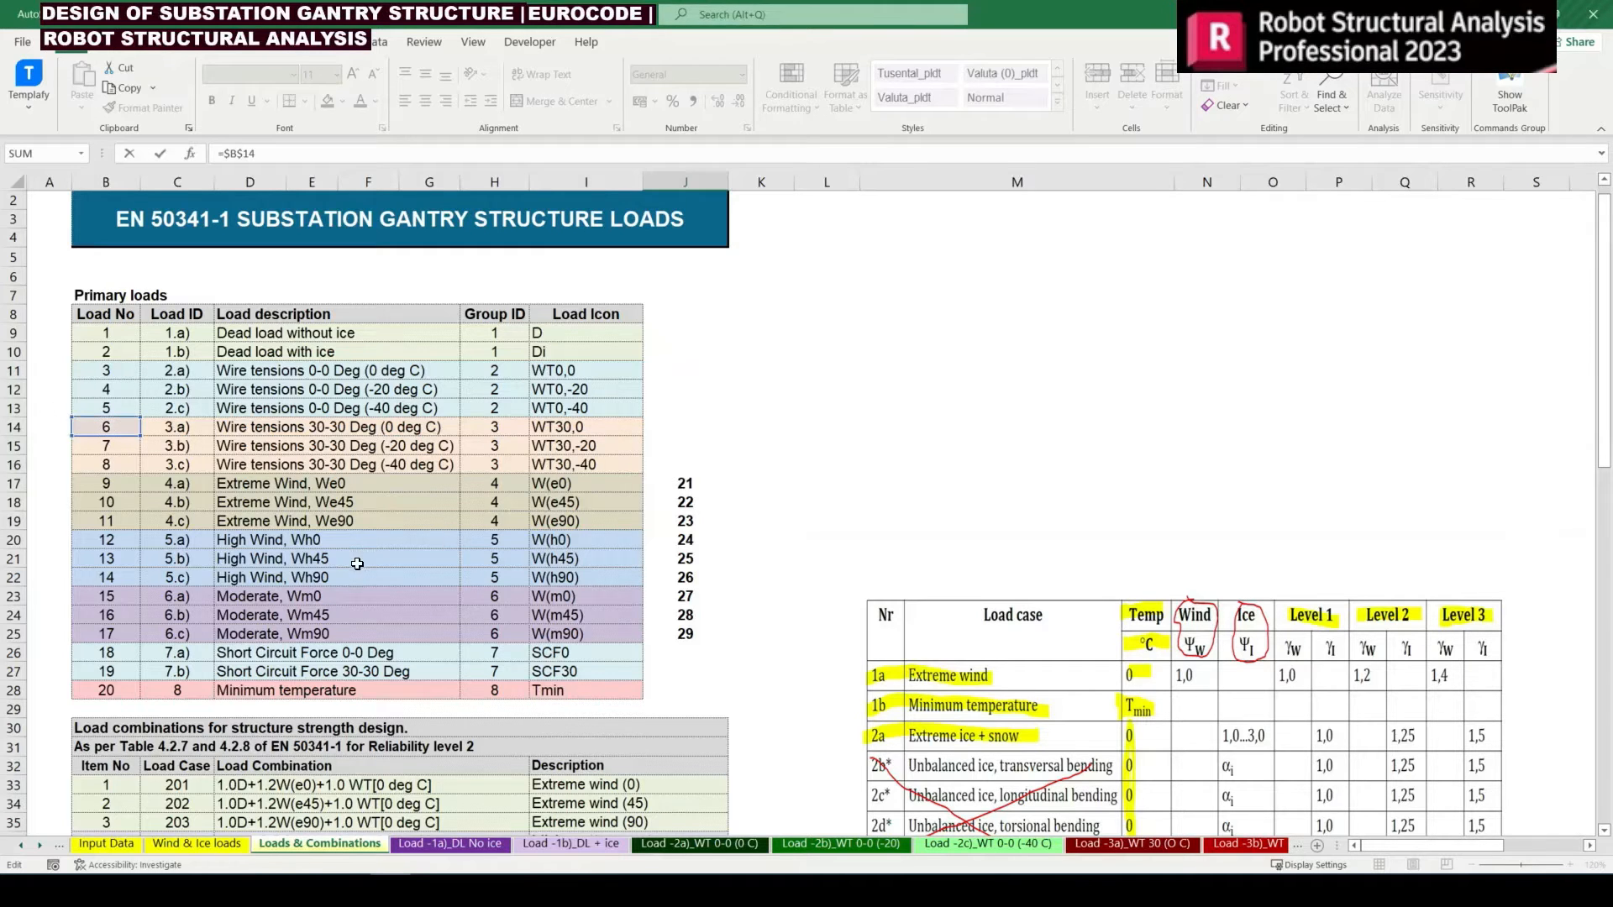
scroll(352, 567, "down", 3)
key("Return")
scroll(352, 567, "down", 13)
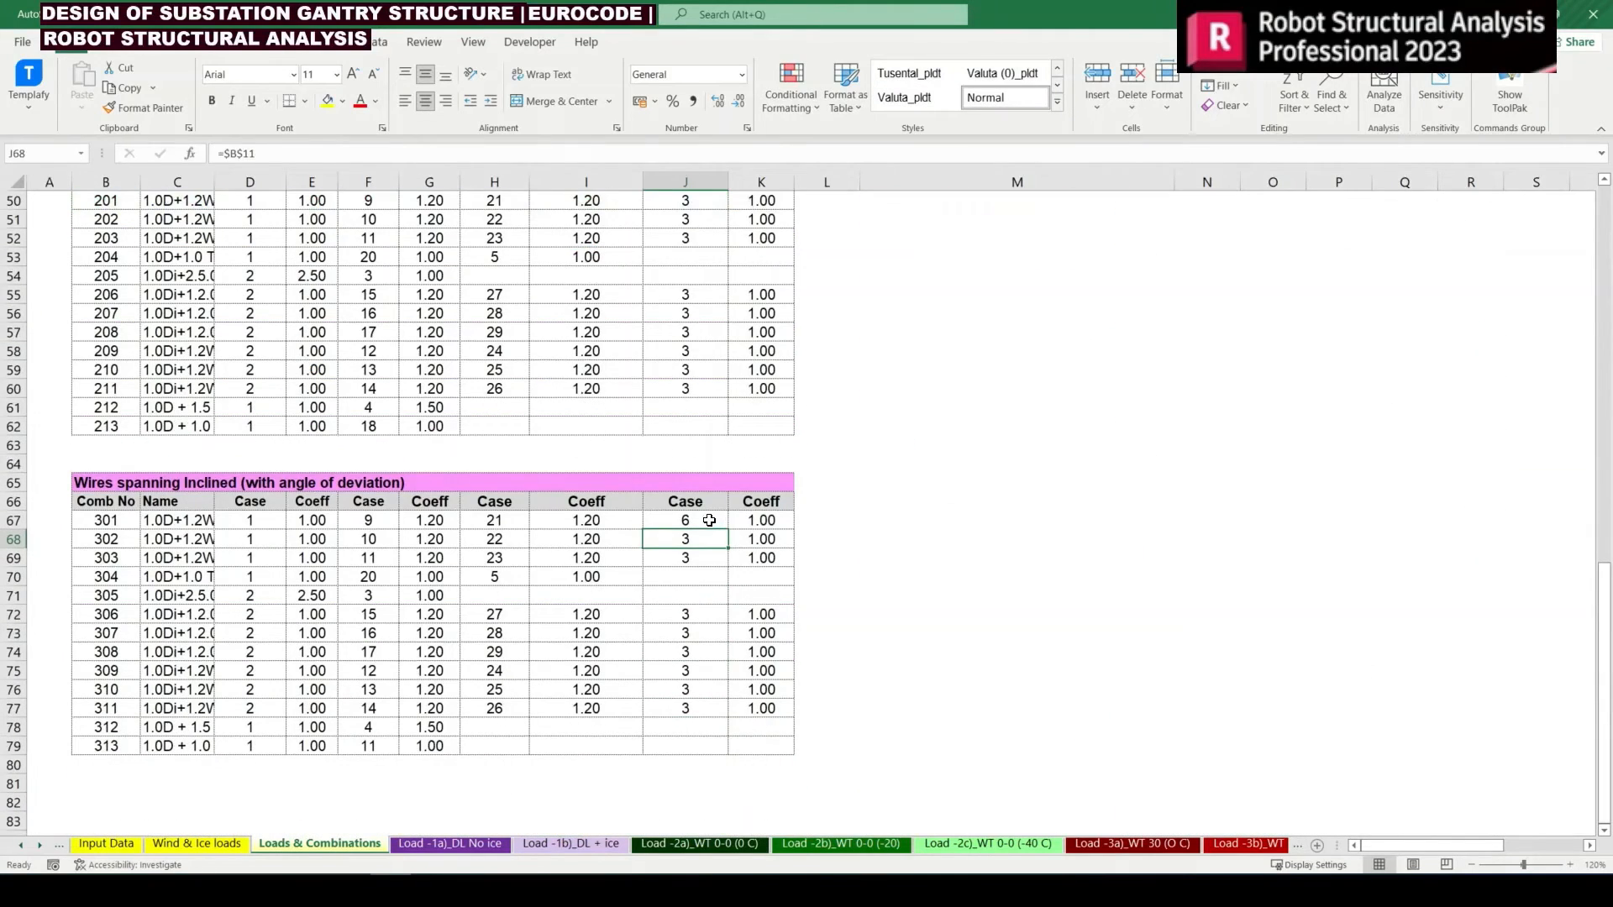
Copy the wire tension case reference from J67 to combinations 302 and 303 in J68:J69
left_click(709, 521)
key("ctrl+c")
key("Down")
key("shift+Down")
key("Return")
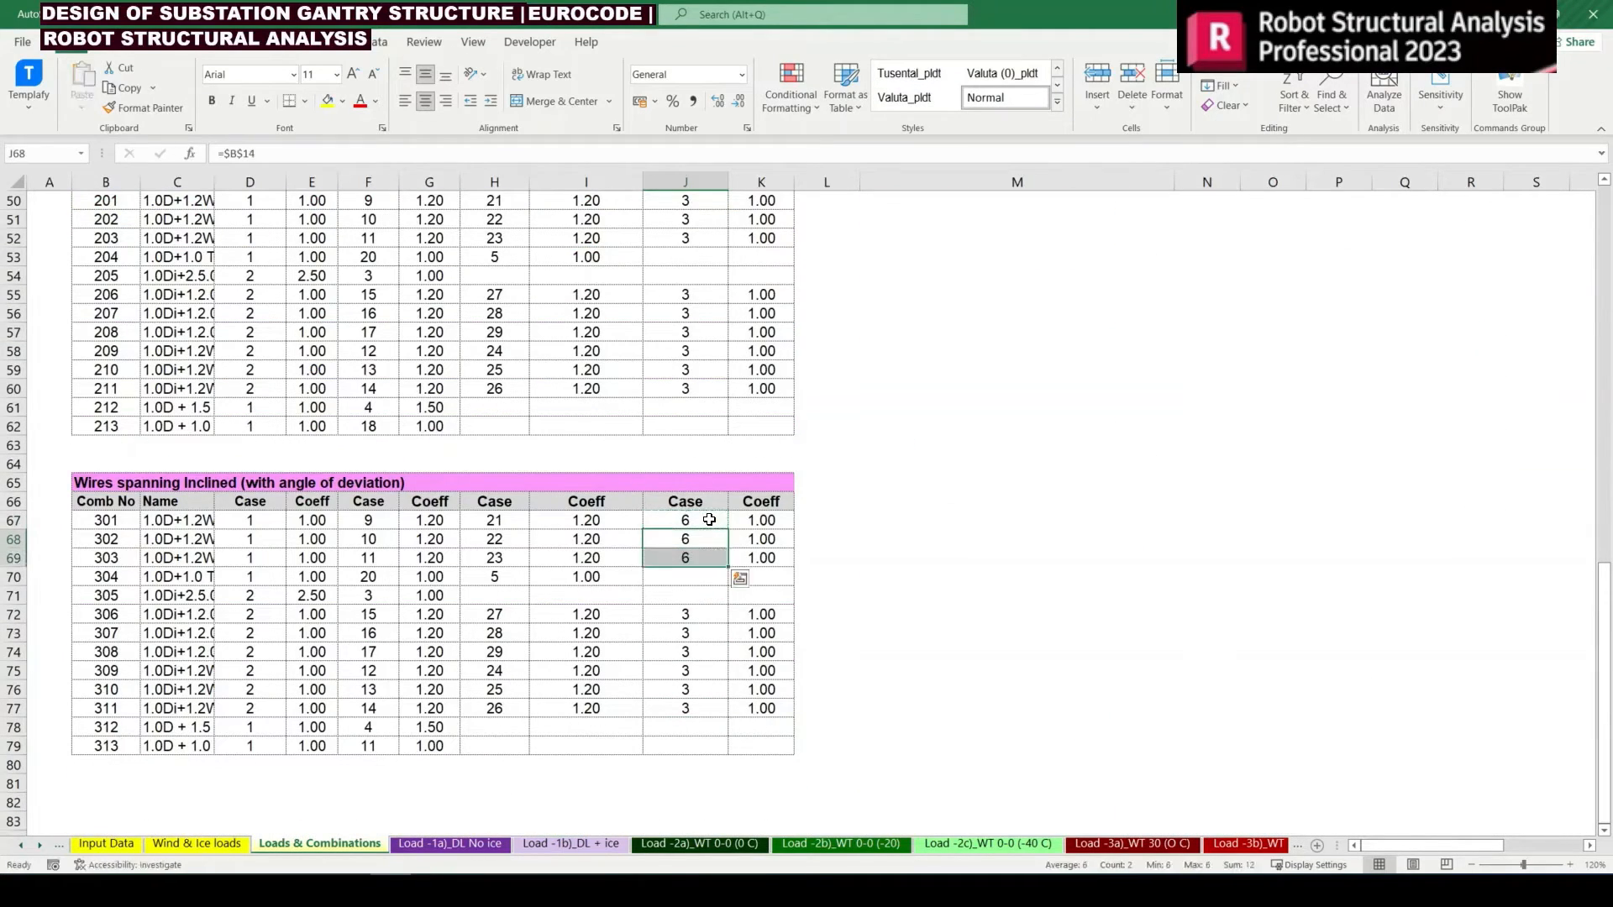
Change the wire tension case of combination 304 in H70 to =$B$16, load 8 (30-30 Deg, -40 deg C)
key("Down")
key("Down")
key("Left")
key("Left")
type("=$B$13")
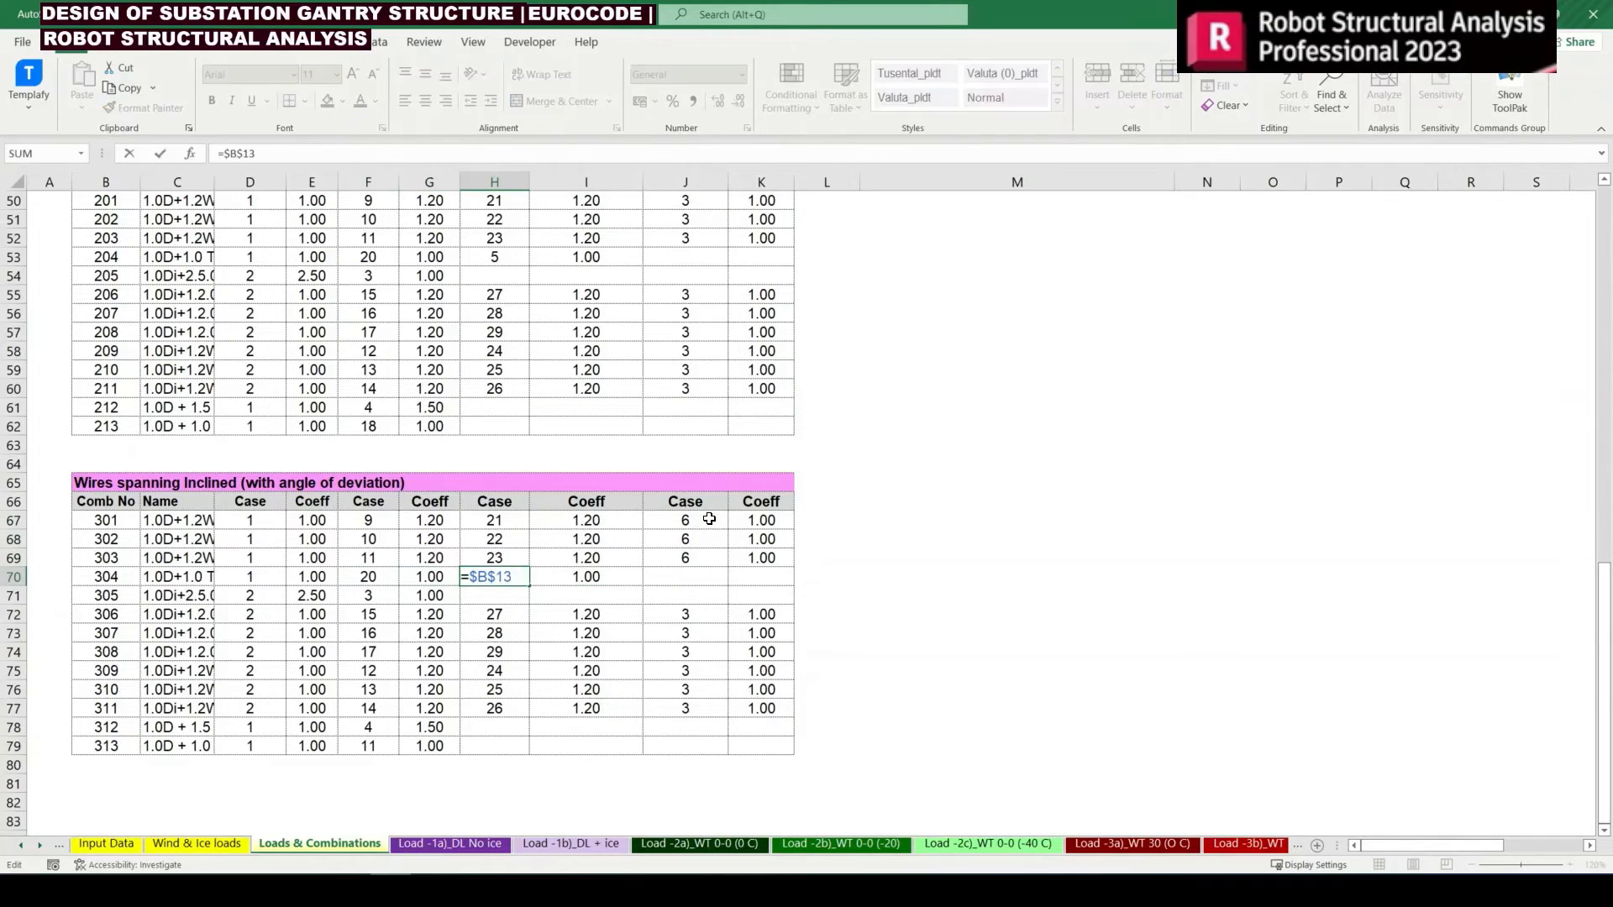
scroll(709, 521, "up", 13)
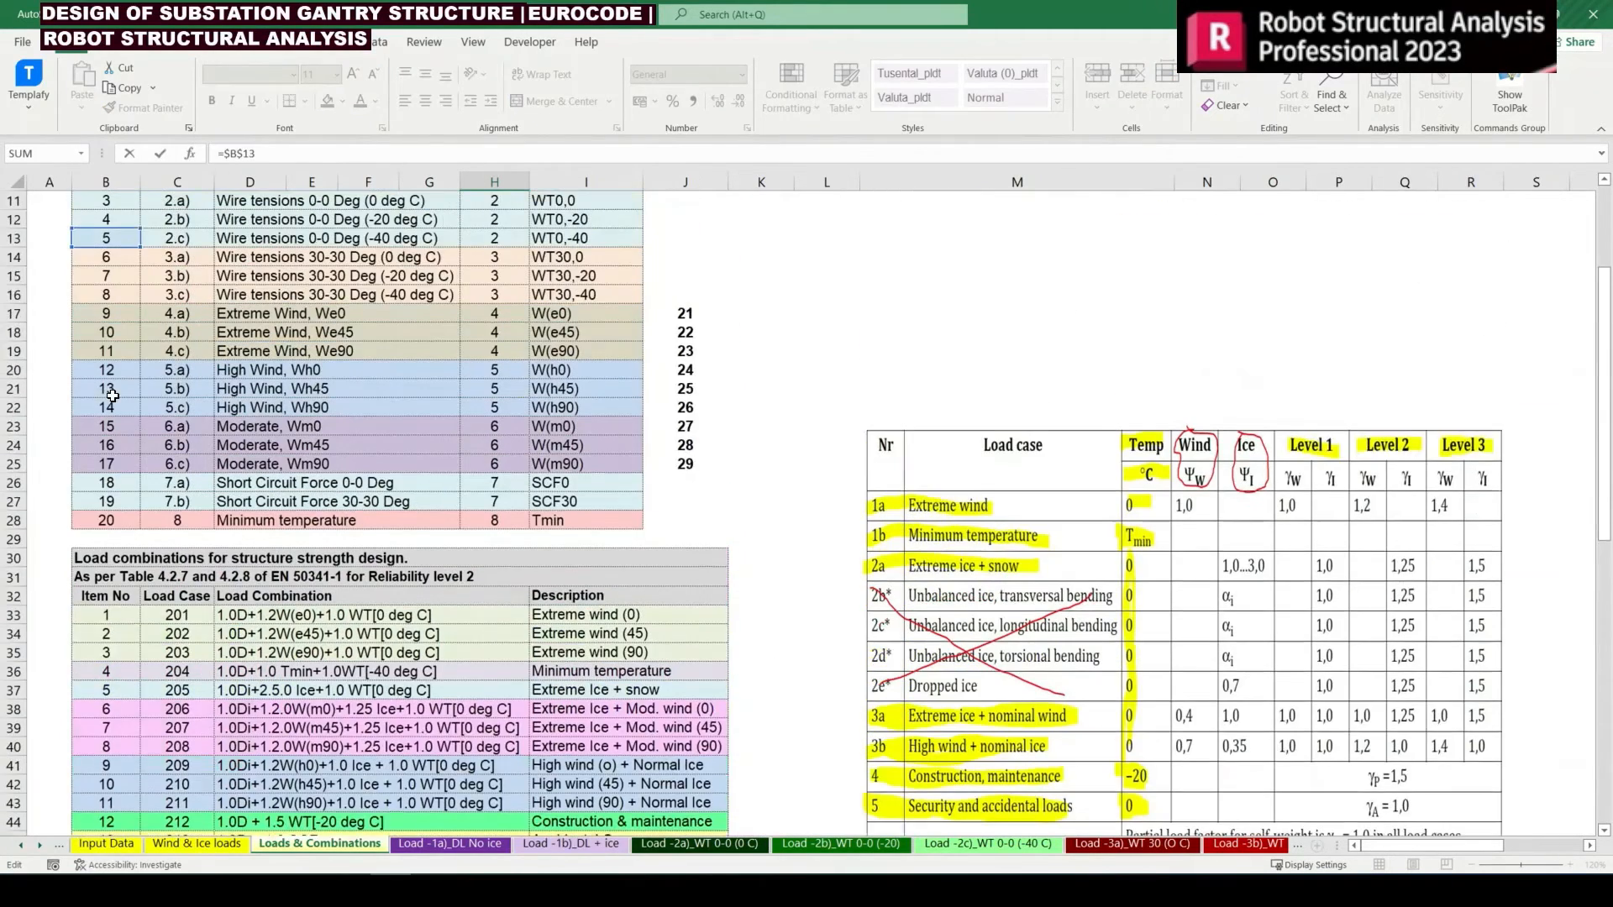
scroll(112, 395, "up", 1)
left_click(126, 313)
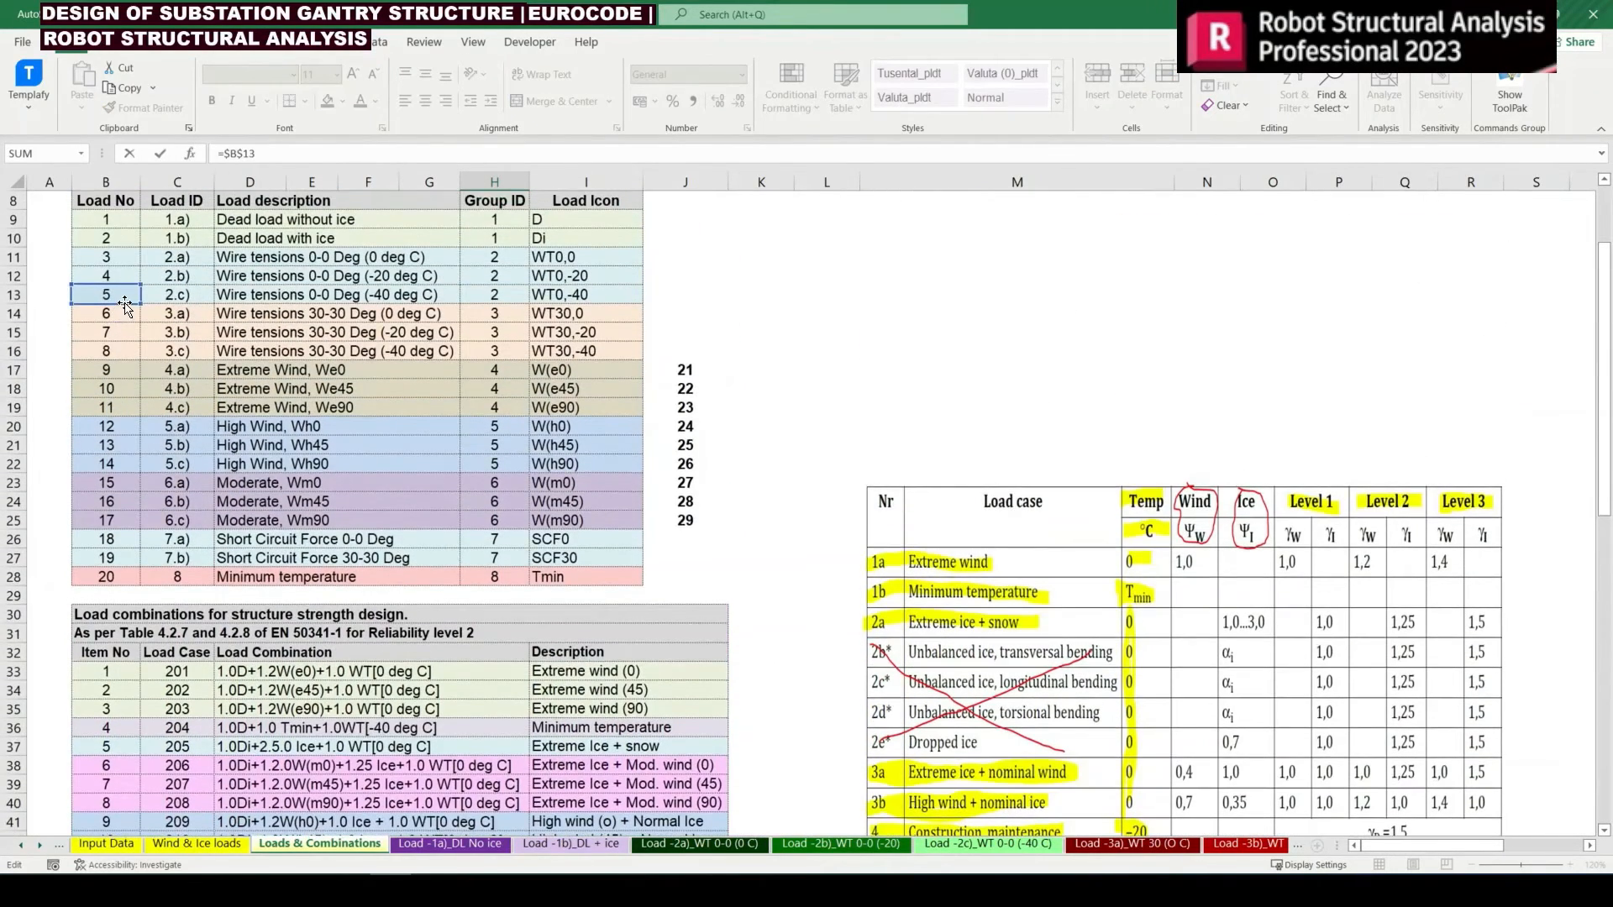
left_click(126, 352)
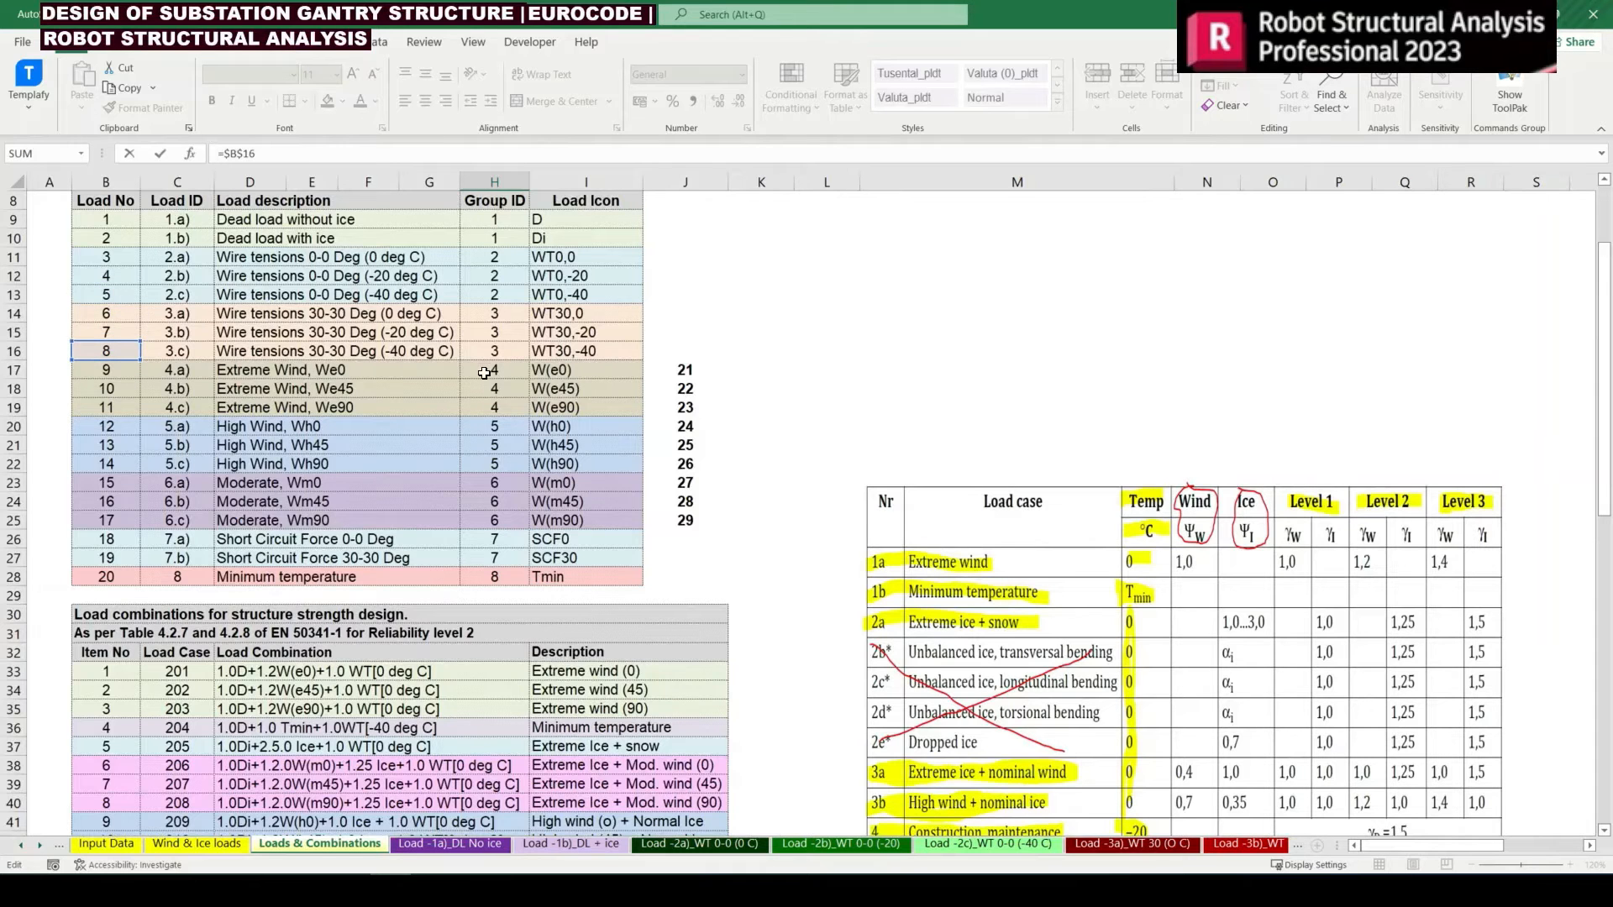
scroll(484, 372, "down", 10)
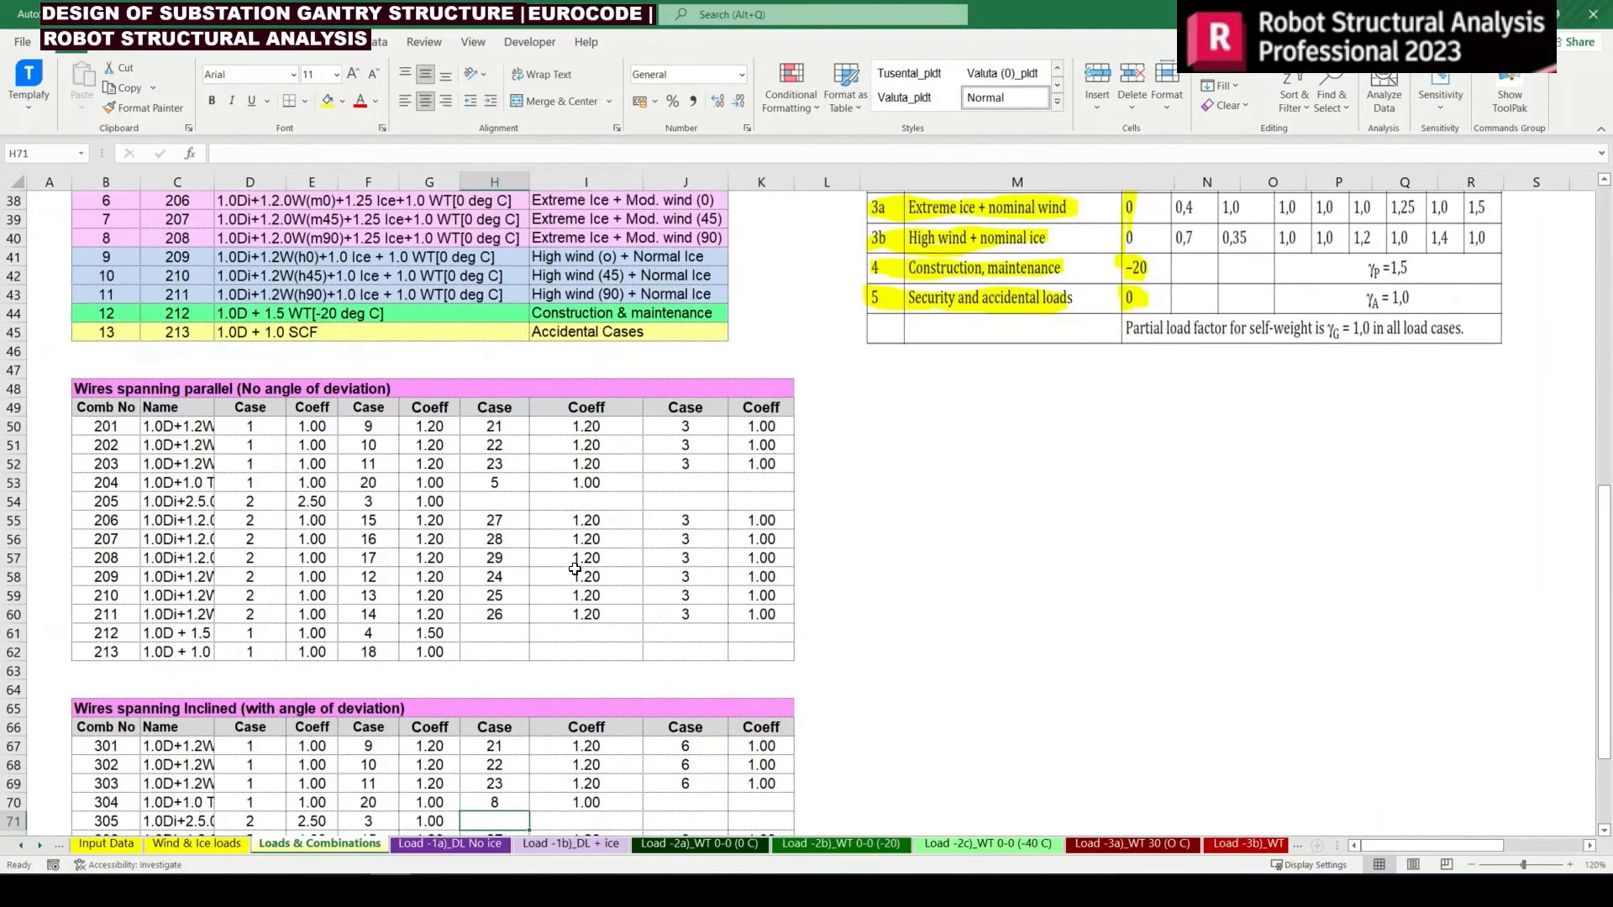
key("Return")
Copy the load 6 case reference from J69 into F71 for combination 305
key("Up")
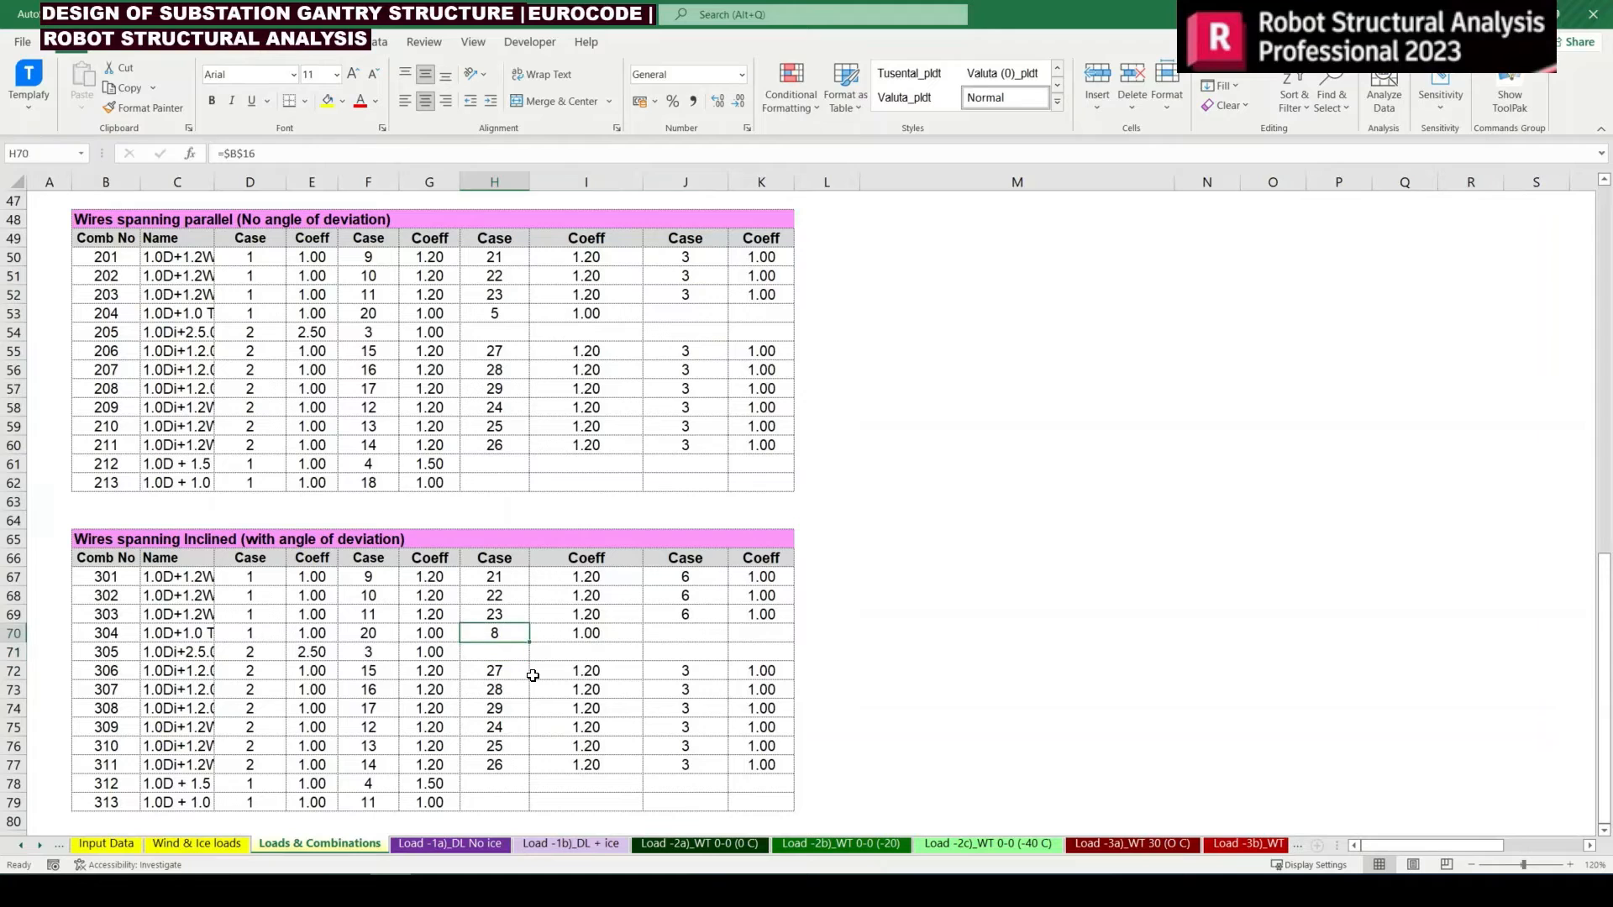
key("Left")
key("Left")
key("Right")
key("Right")
key("Right")
key("Right")
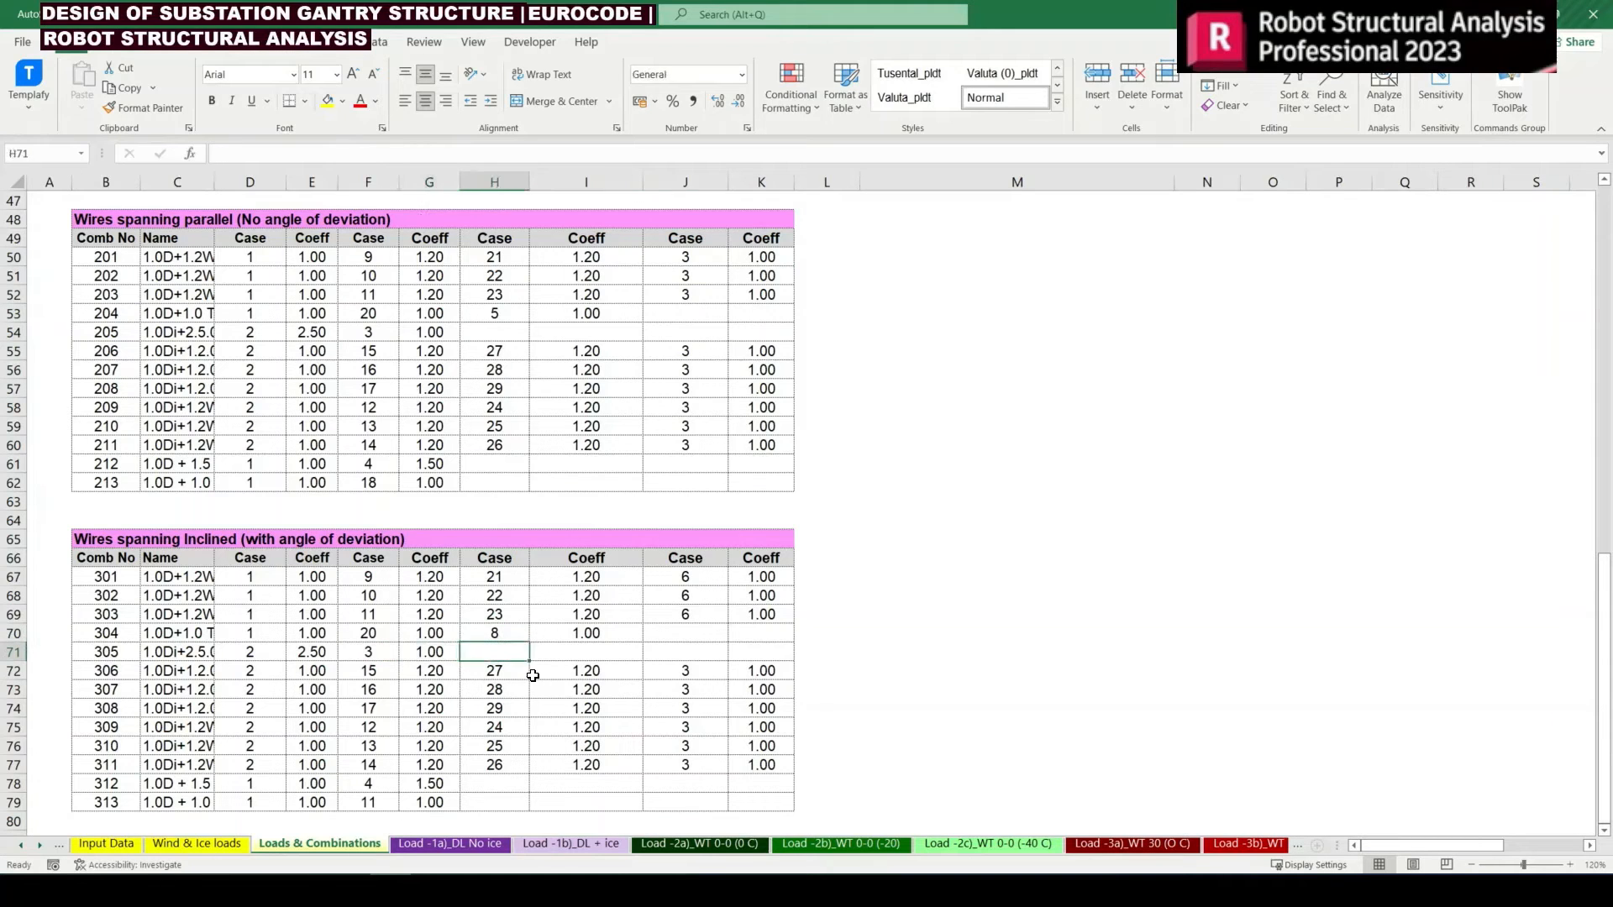
key("Up")
key("ctrl+c")
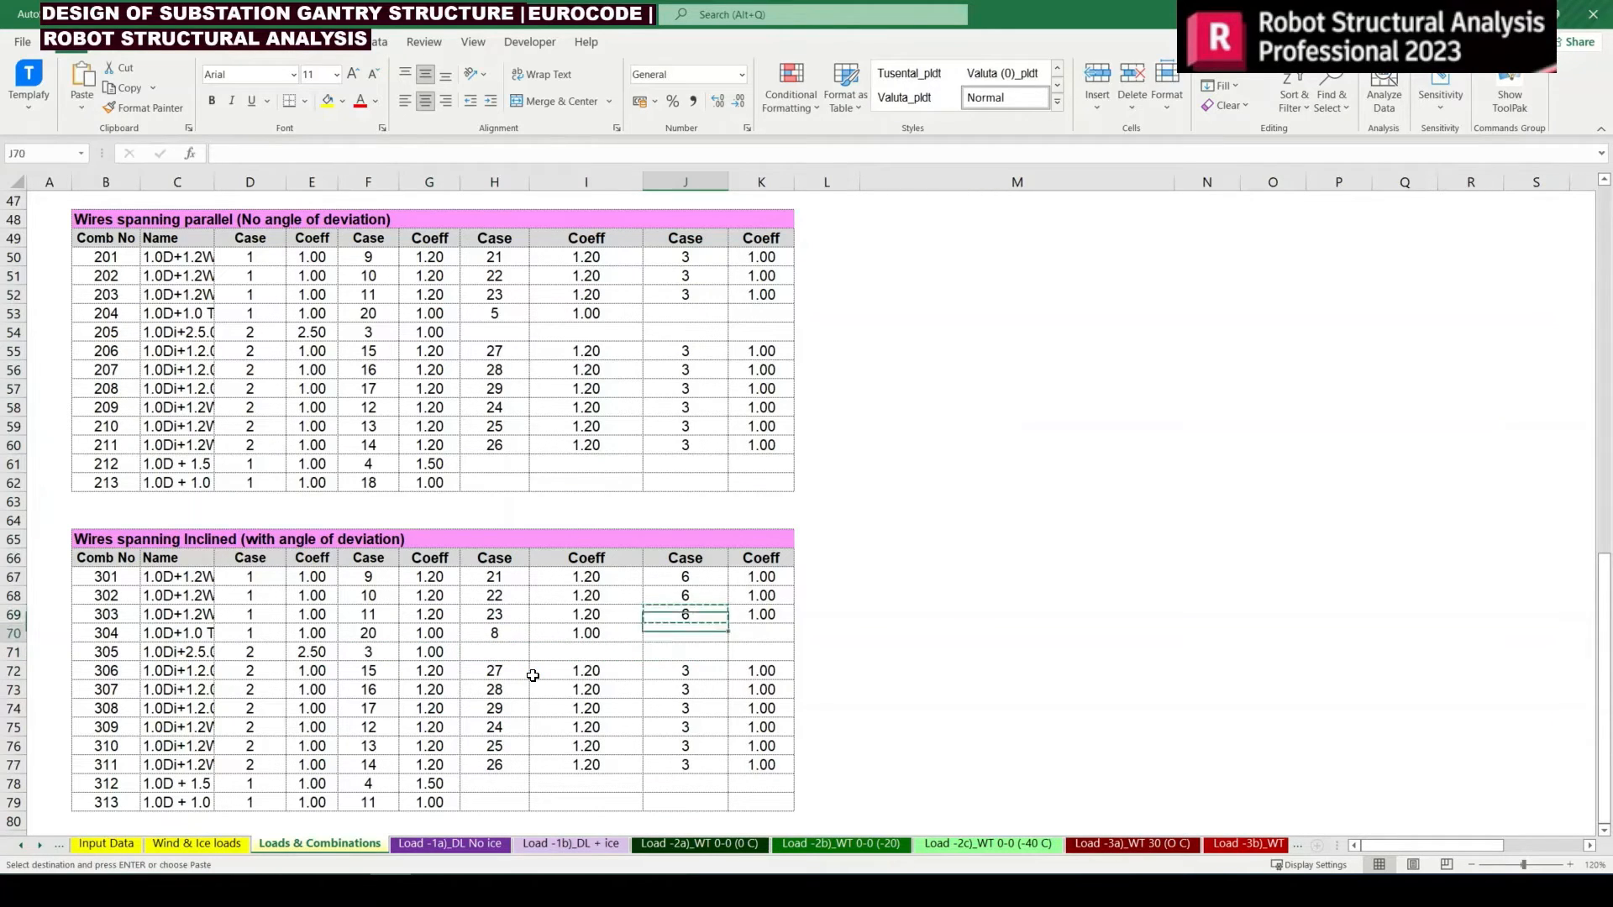
key("Down")
key("Down")
key("Left")
key("Left")
key("Left")
key("Left")
key("Return")
Copy the load 6 case reference from J69 to J72:J77 for combinations 306 to 311
key("Right")
key("Right")
key("Right")
key("Right")
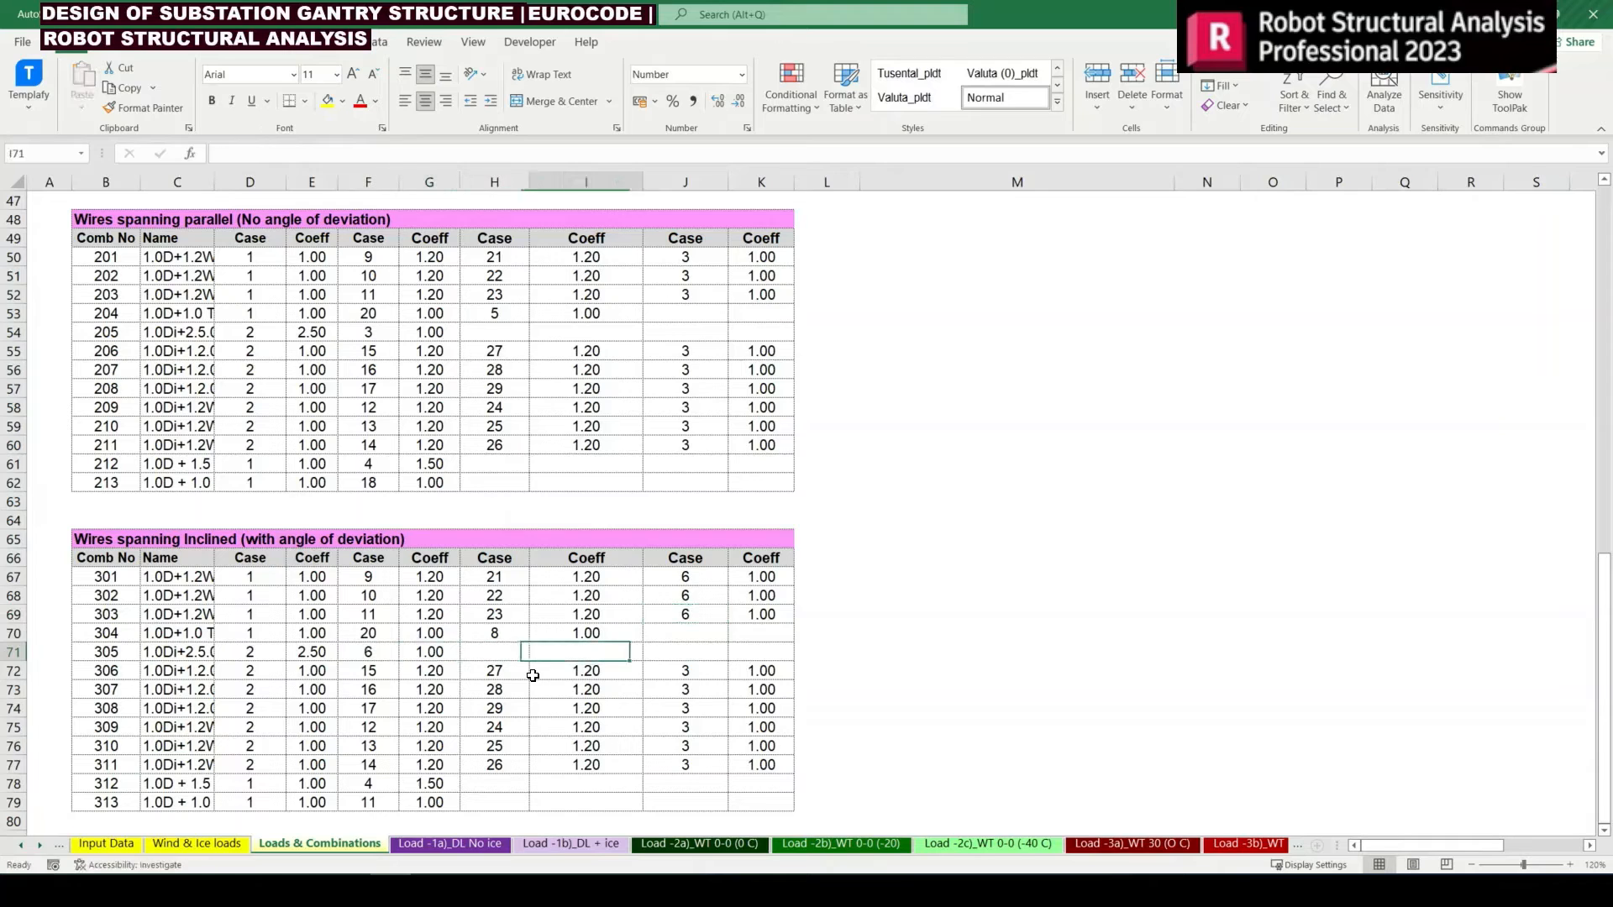
key("Up")
key("Up")
key("ctrl+c")
key("Down")
key("Down")
key("Down")
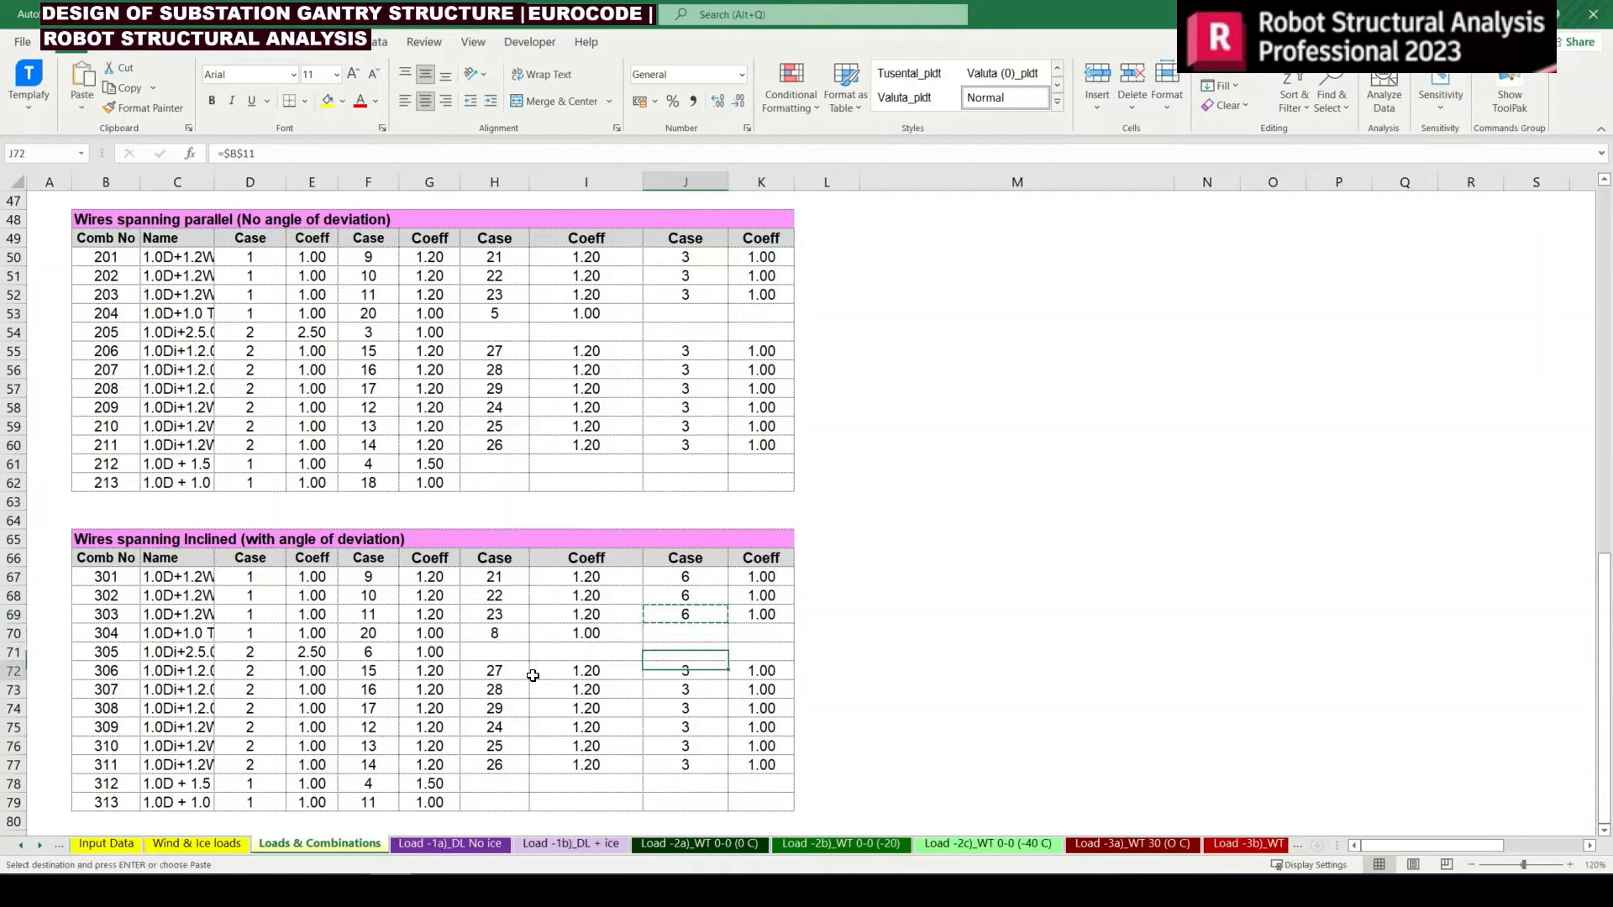
key("shift+Down")
key("shift+Down")
key("shift+Down")
key("shift+Down")
key("shift+Down")
key("Return")
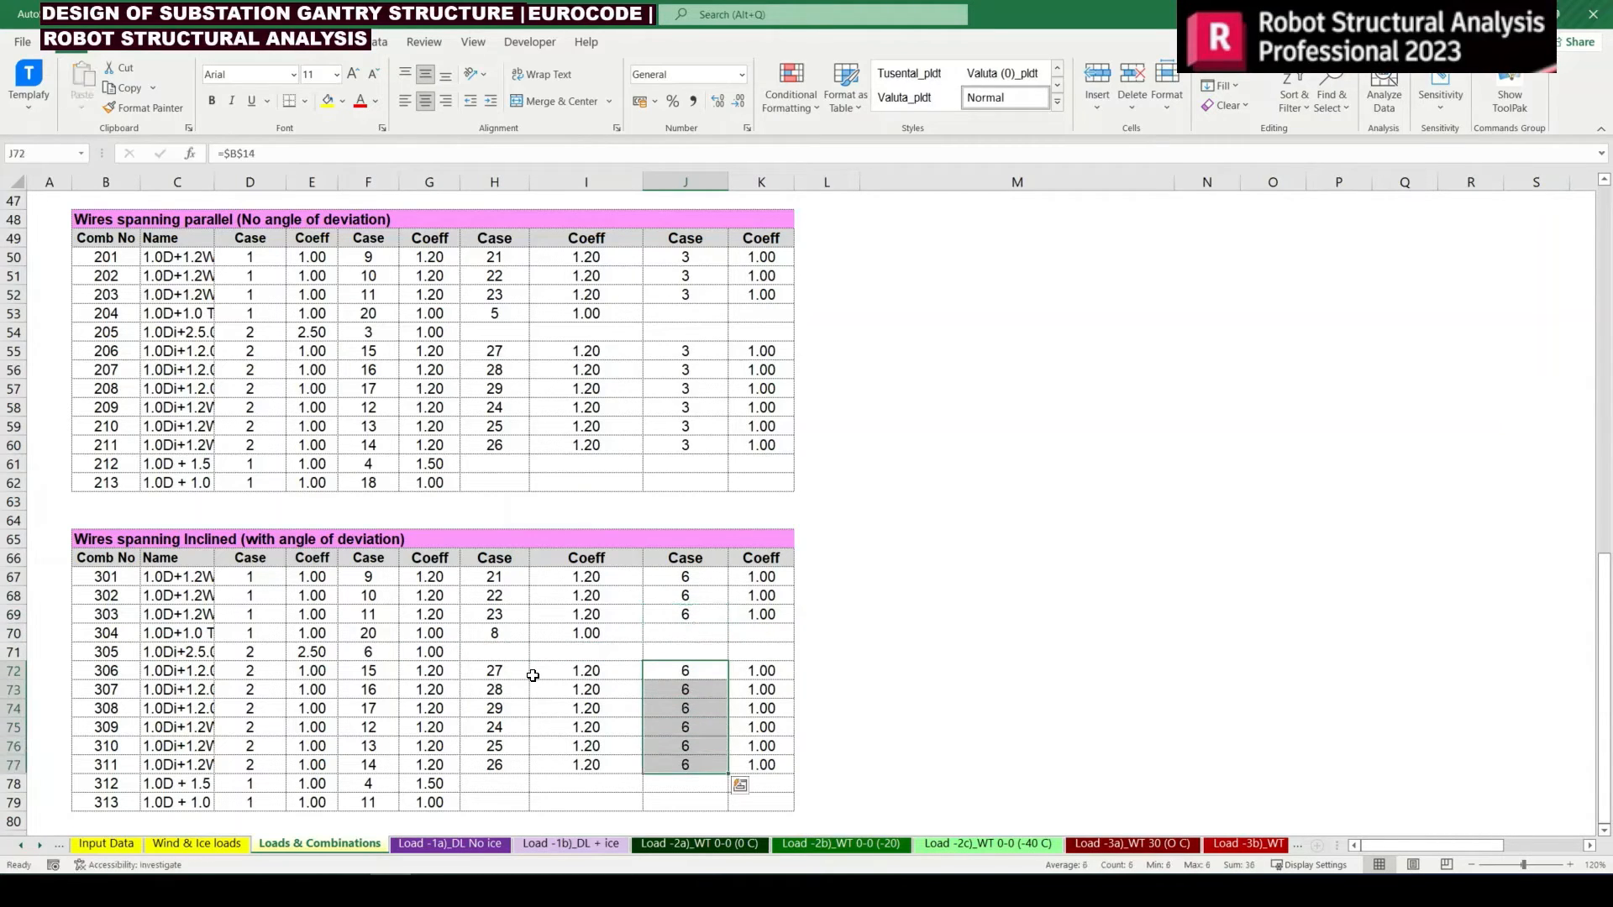
Change the wire tension case of combination 312 in F78 to =$B$15, load 7 (30-30 Deg, -20 deg C)
key("Left")
key("Left")
key("Down")
key("Down")
key("Down")
key("Down")
key("Down")
key("Left")
key("Left")
key("Down")
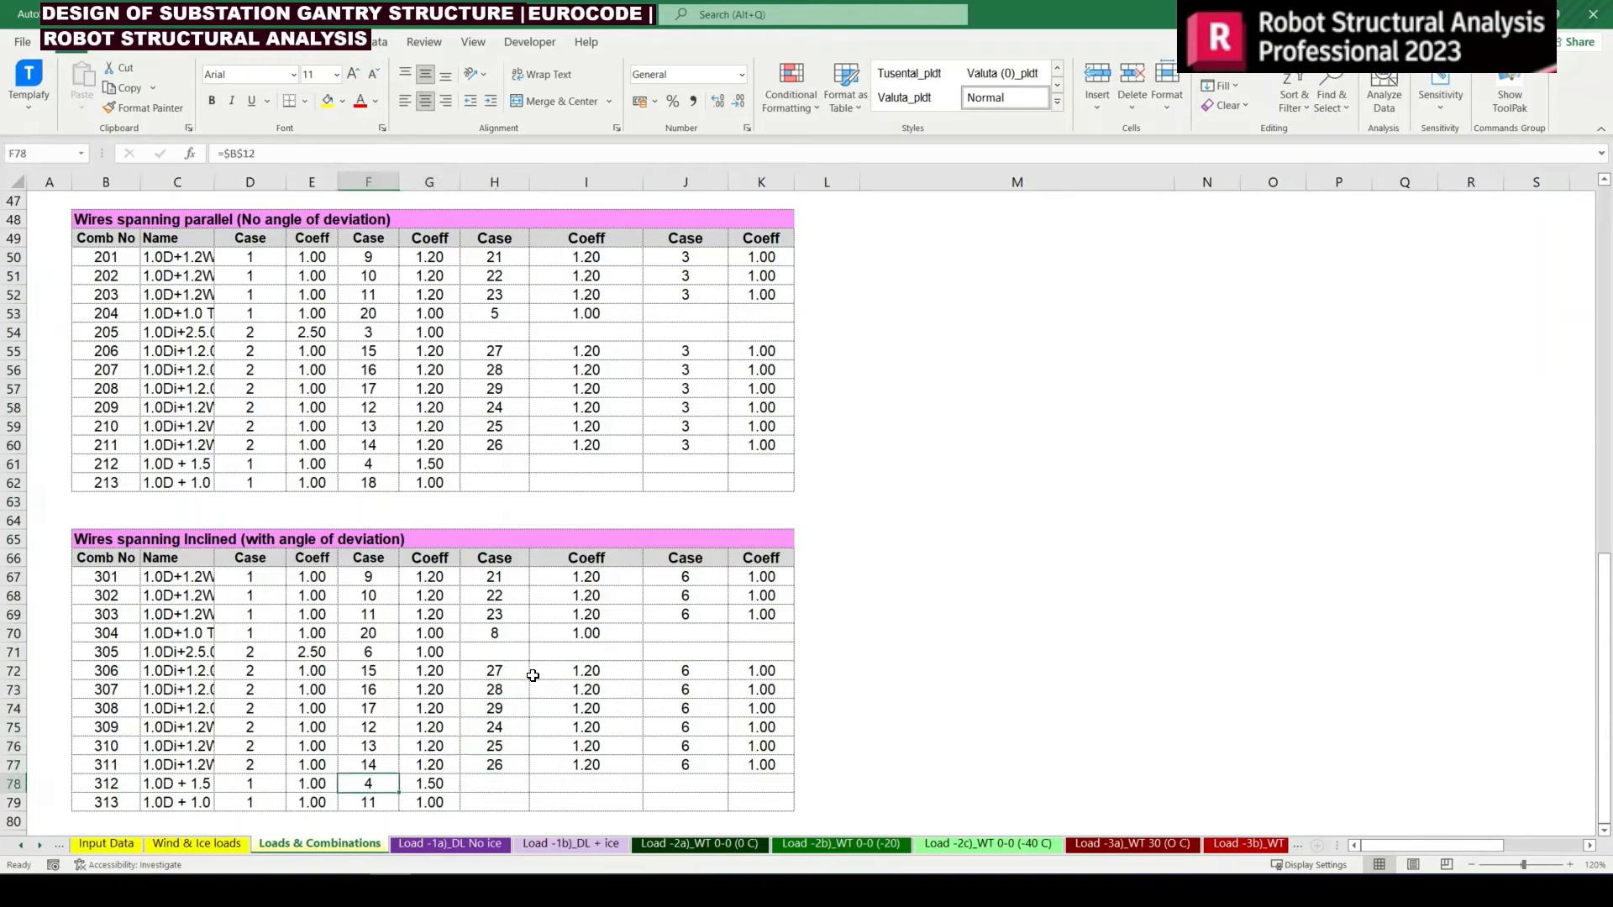
key("F2")
scroll(269, 635, "up", 15)
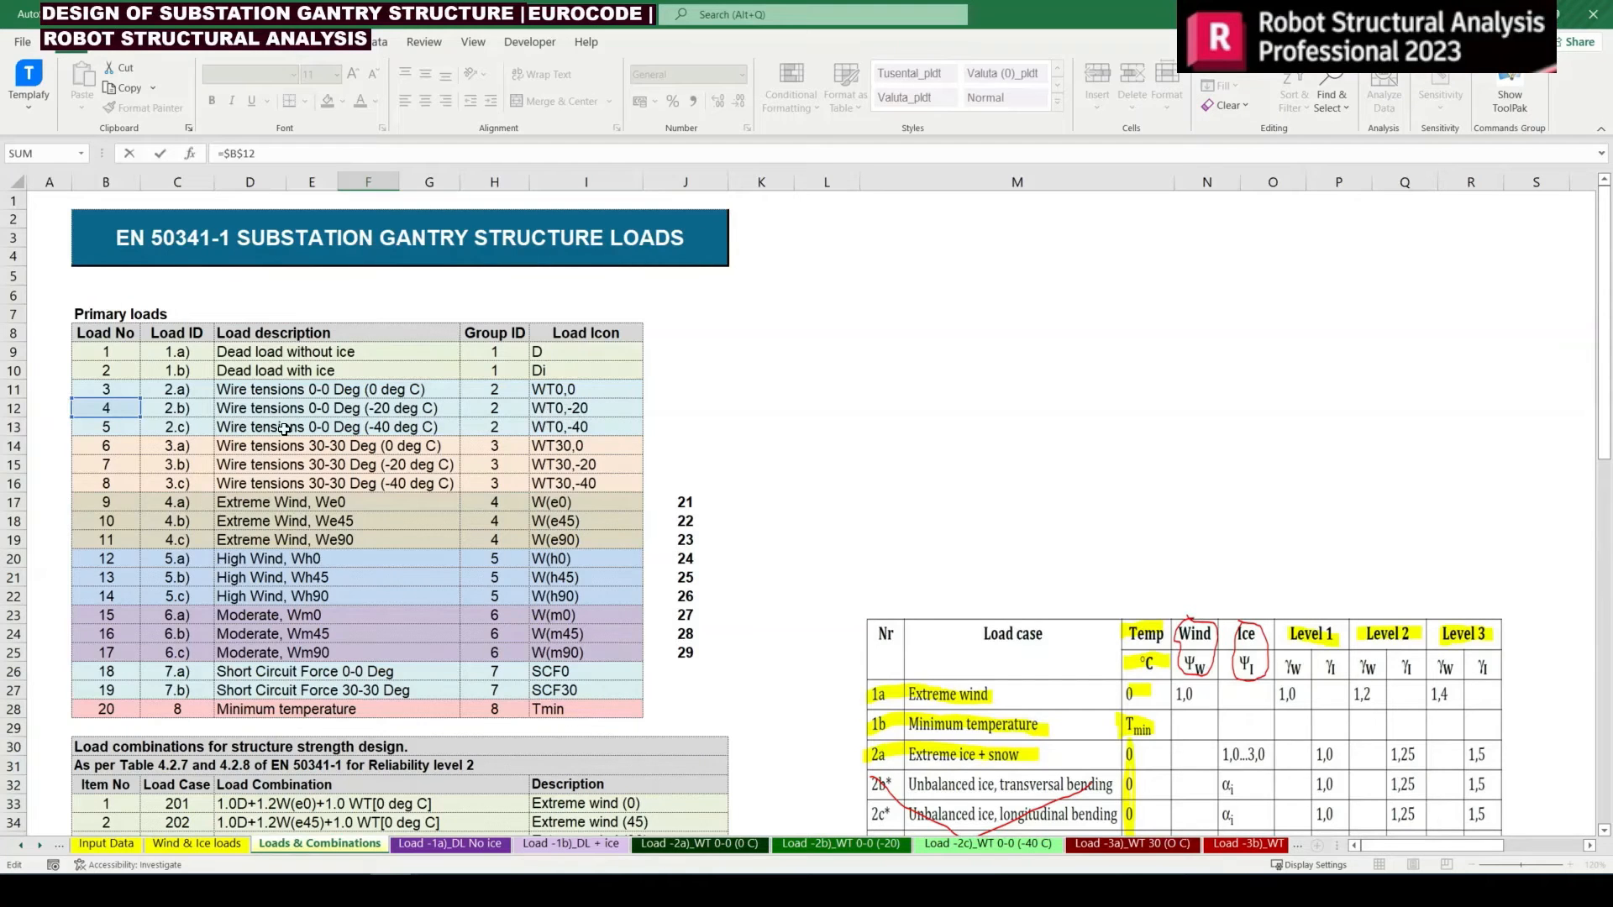
left_click_drag(128, 418, 124, 465)
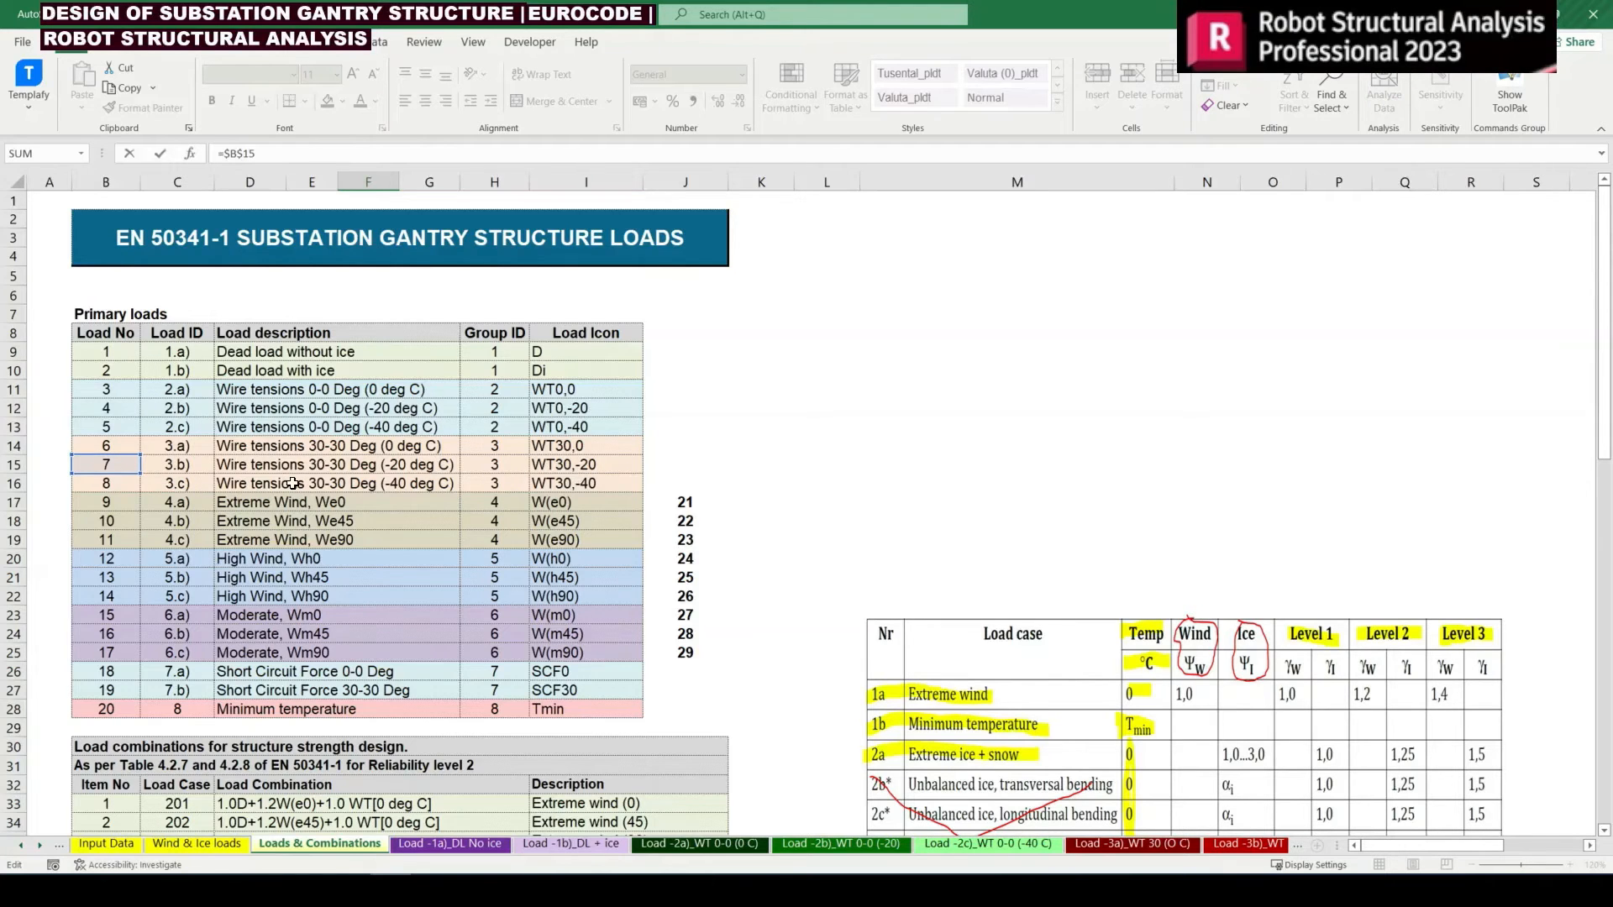
key("Return")
scroll(381, 570, "down", 3)
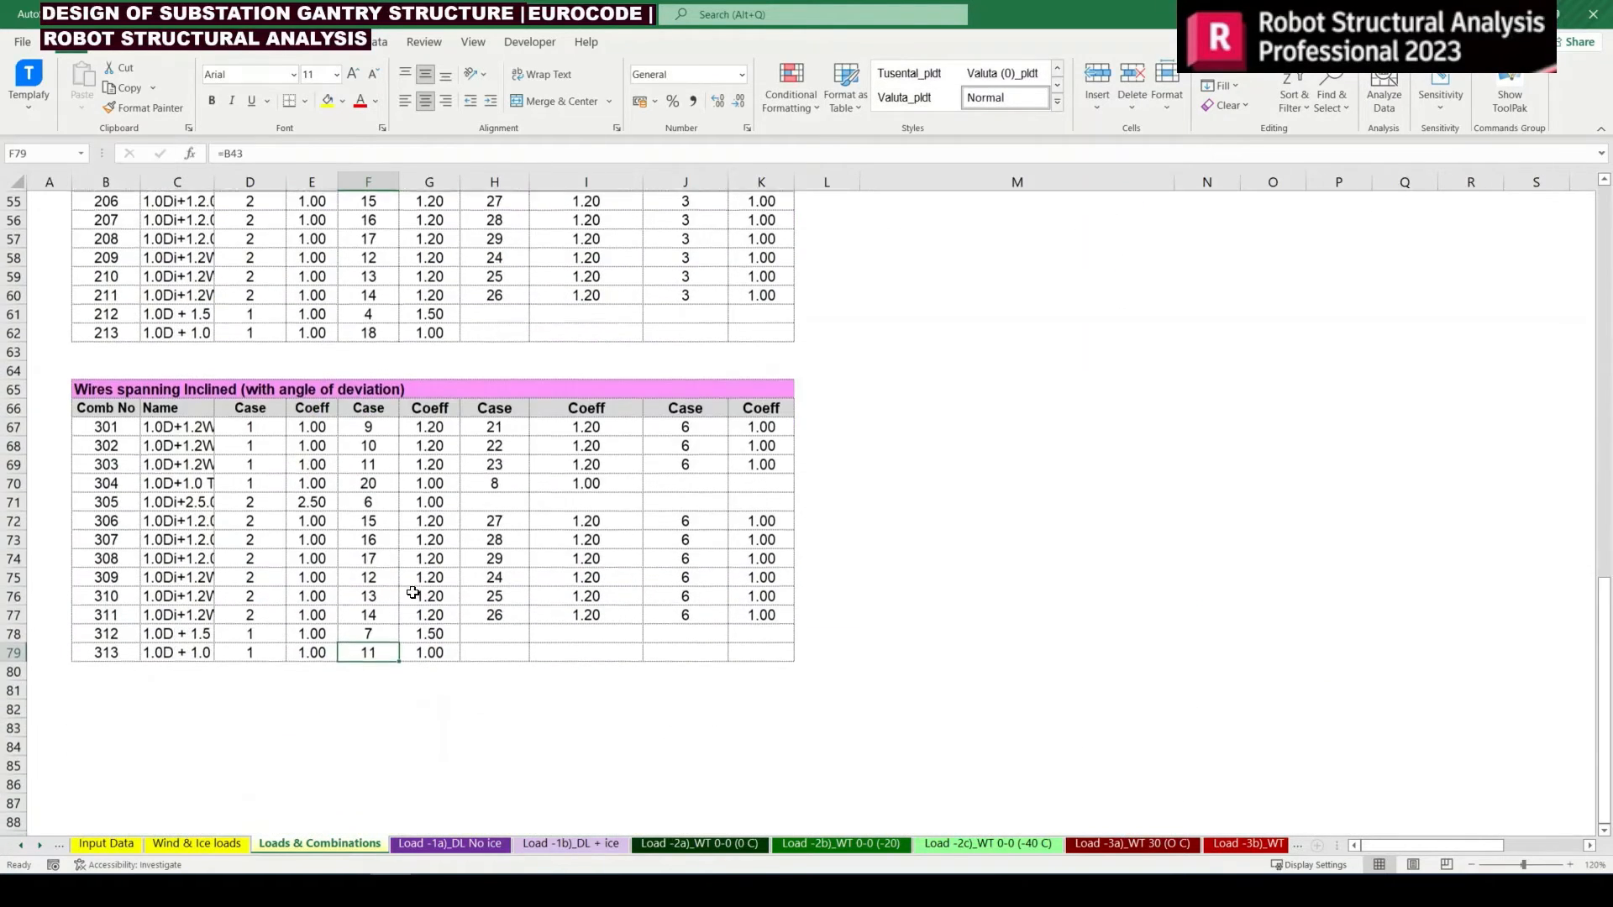
Change the short-circuit force case of combination 313 in F79 to =B27, load 19 (Short Circuit Force 30-30 Deg)
key("F2")
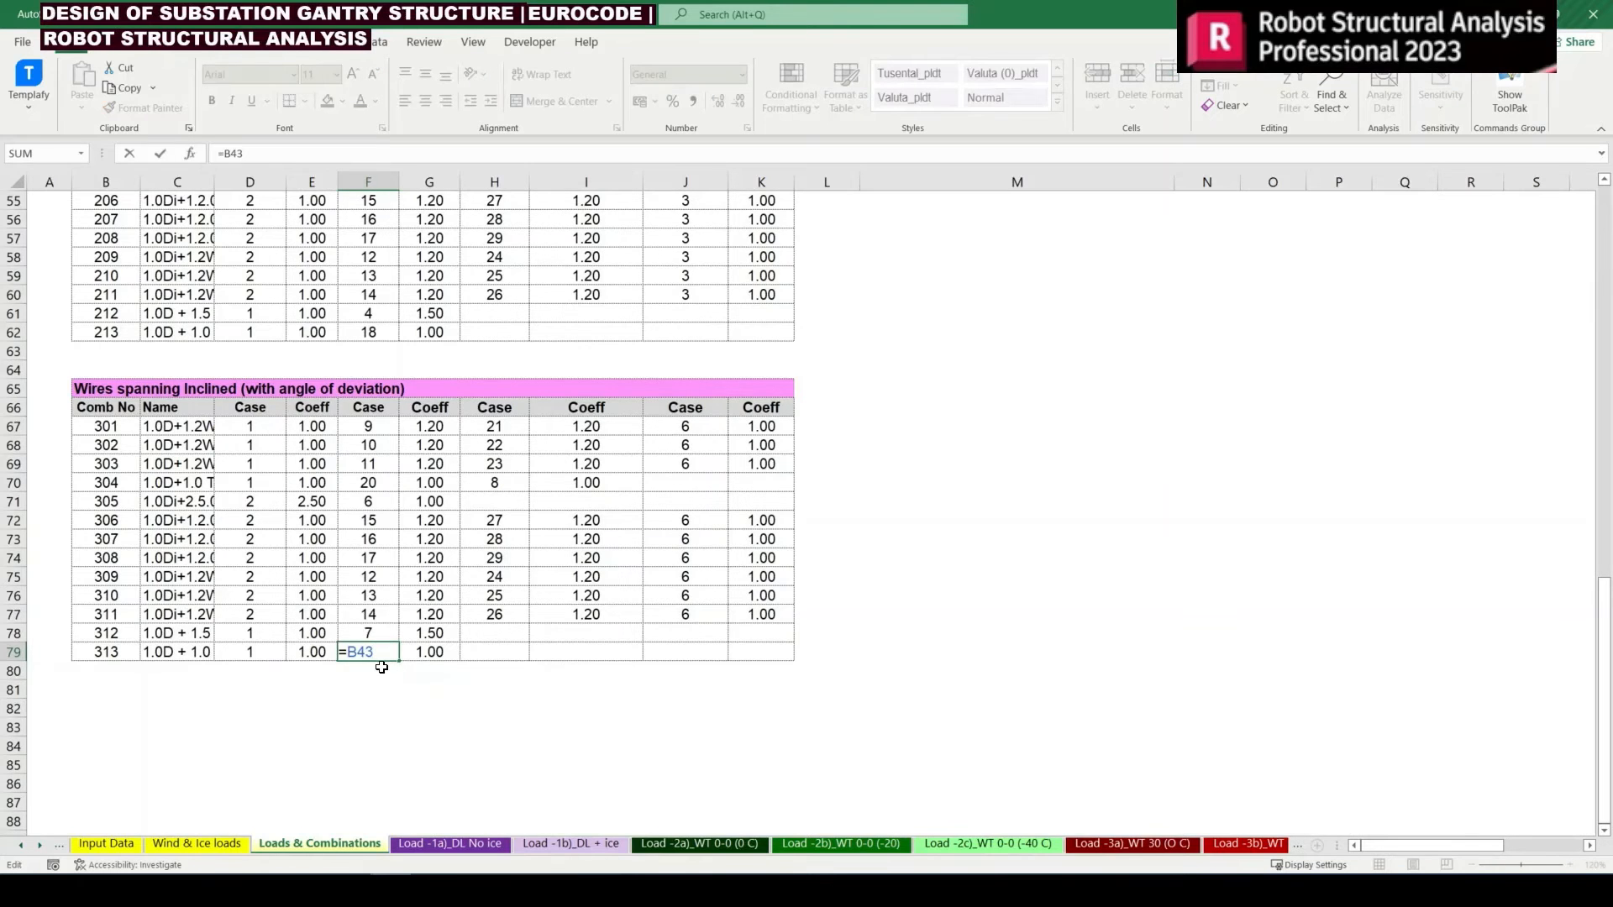
scroll(382, 667, "up", 7)
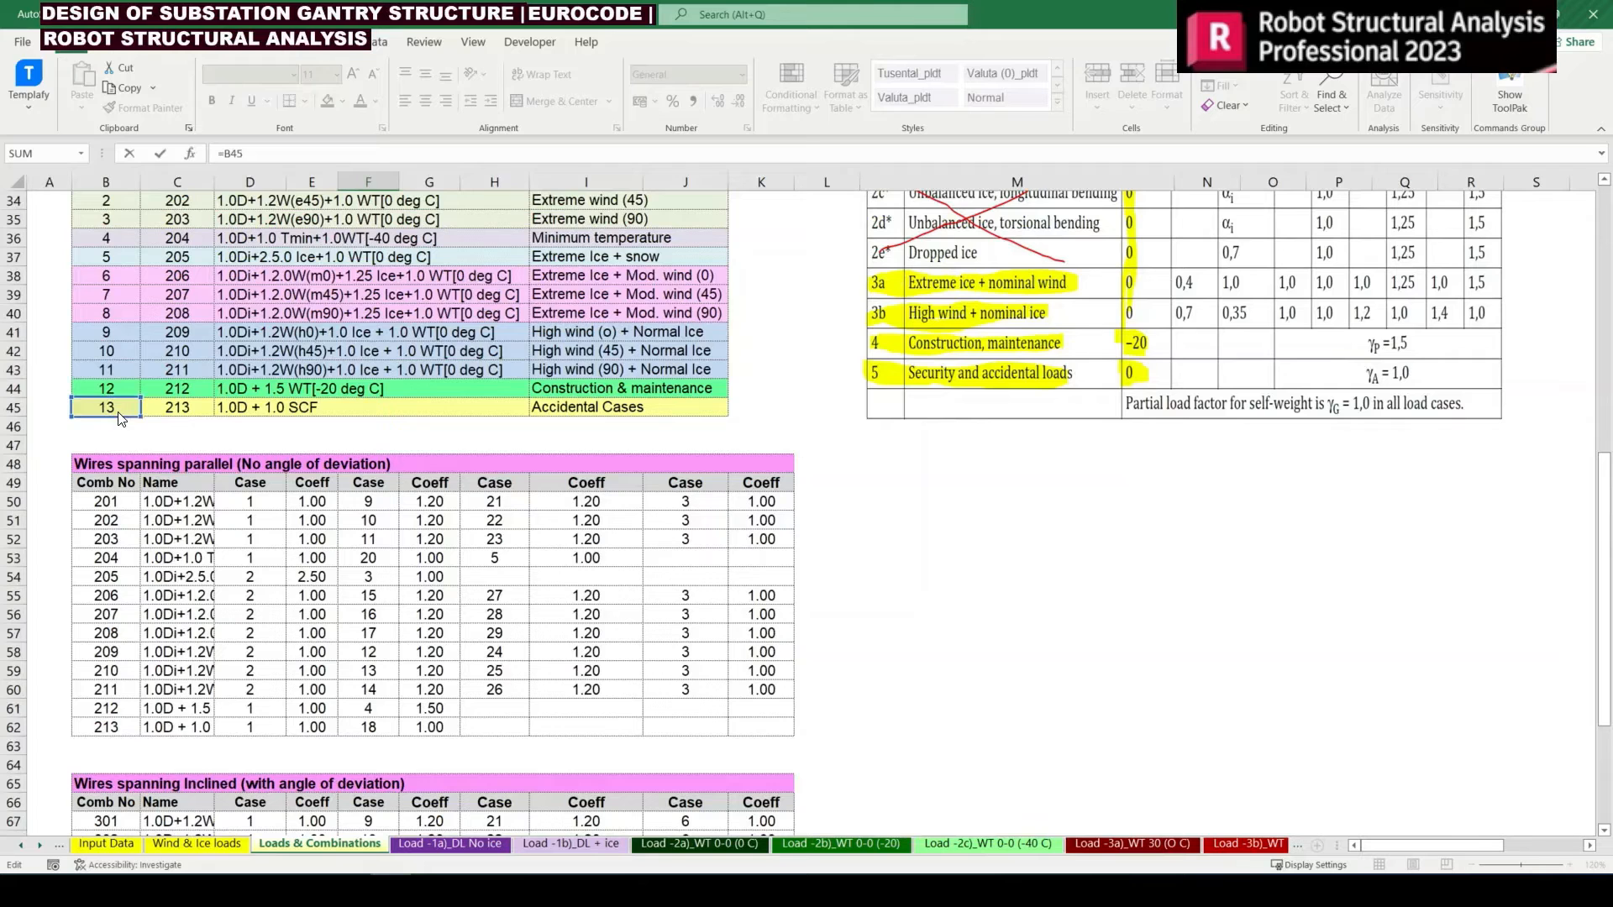
left_click(122, 408)
scroll(129, 431, "down", 6)
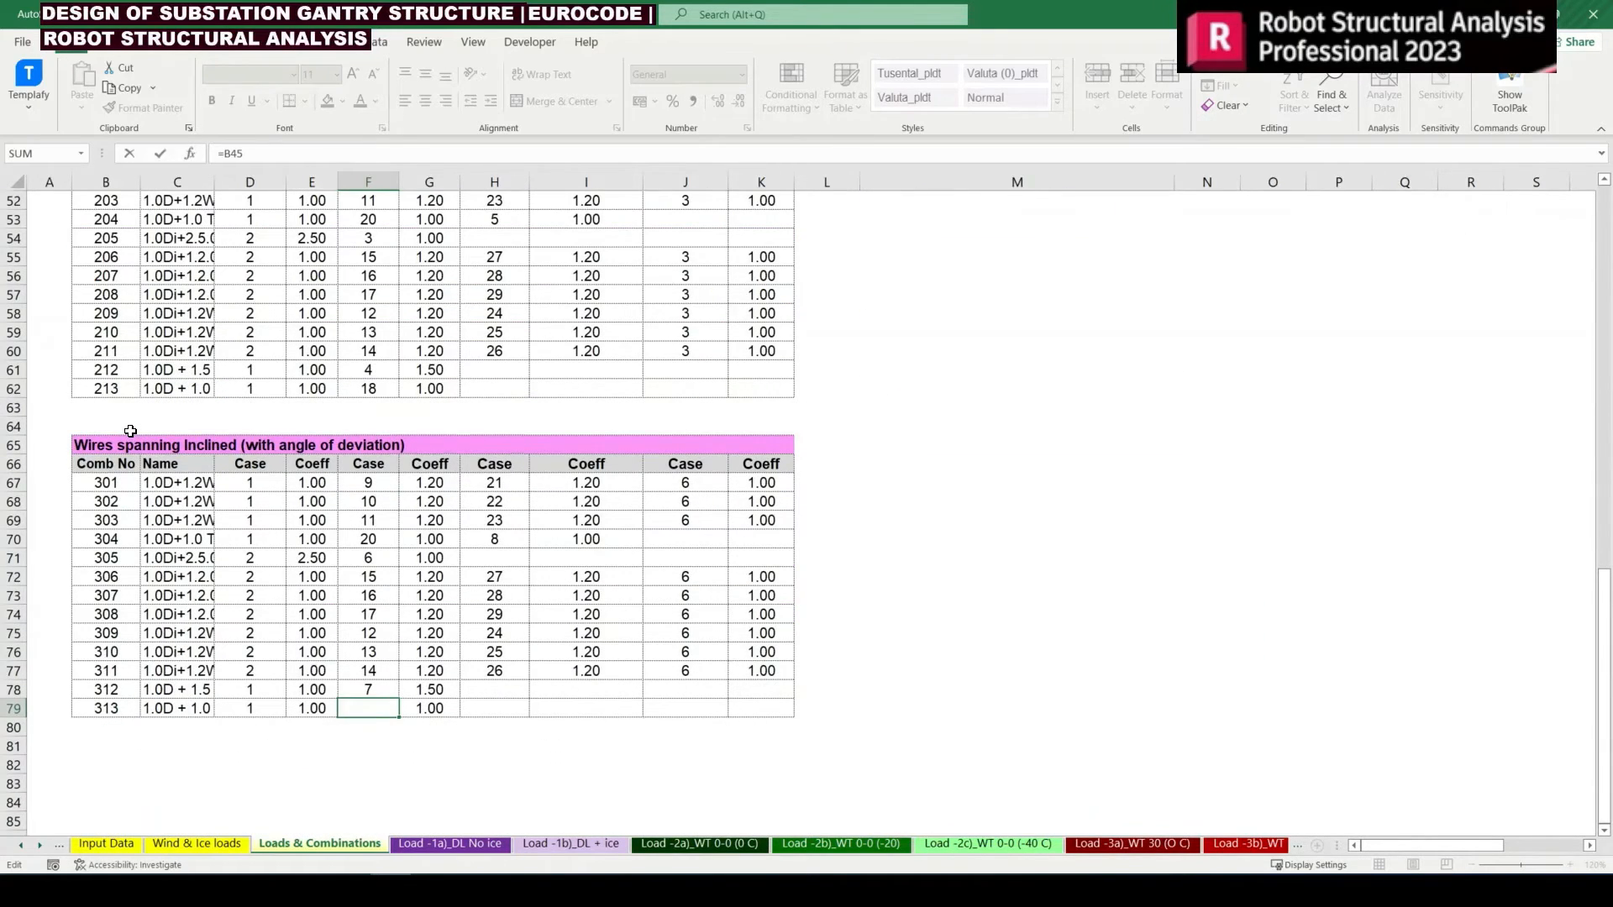
scroll(130, 430, "up", 6)
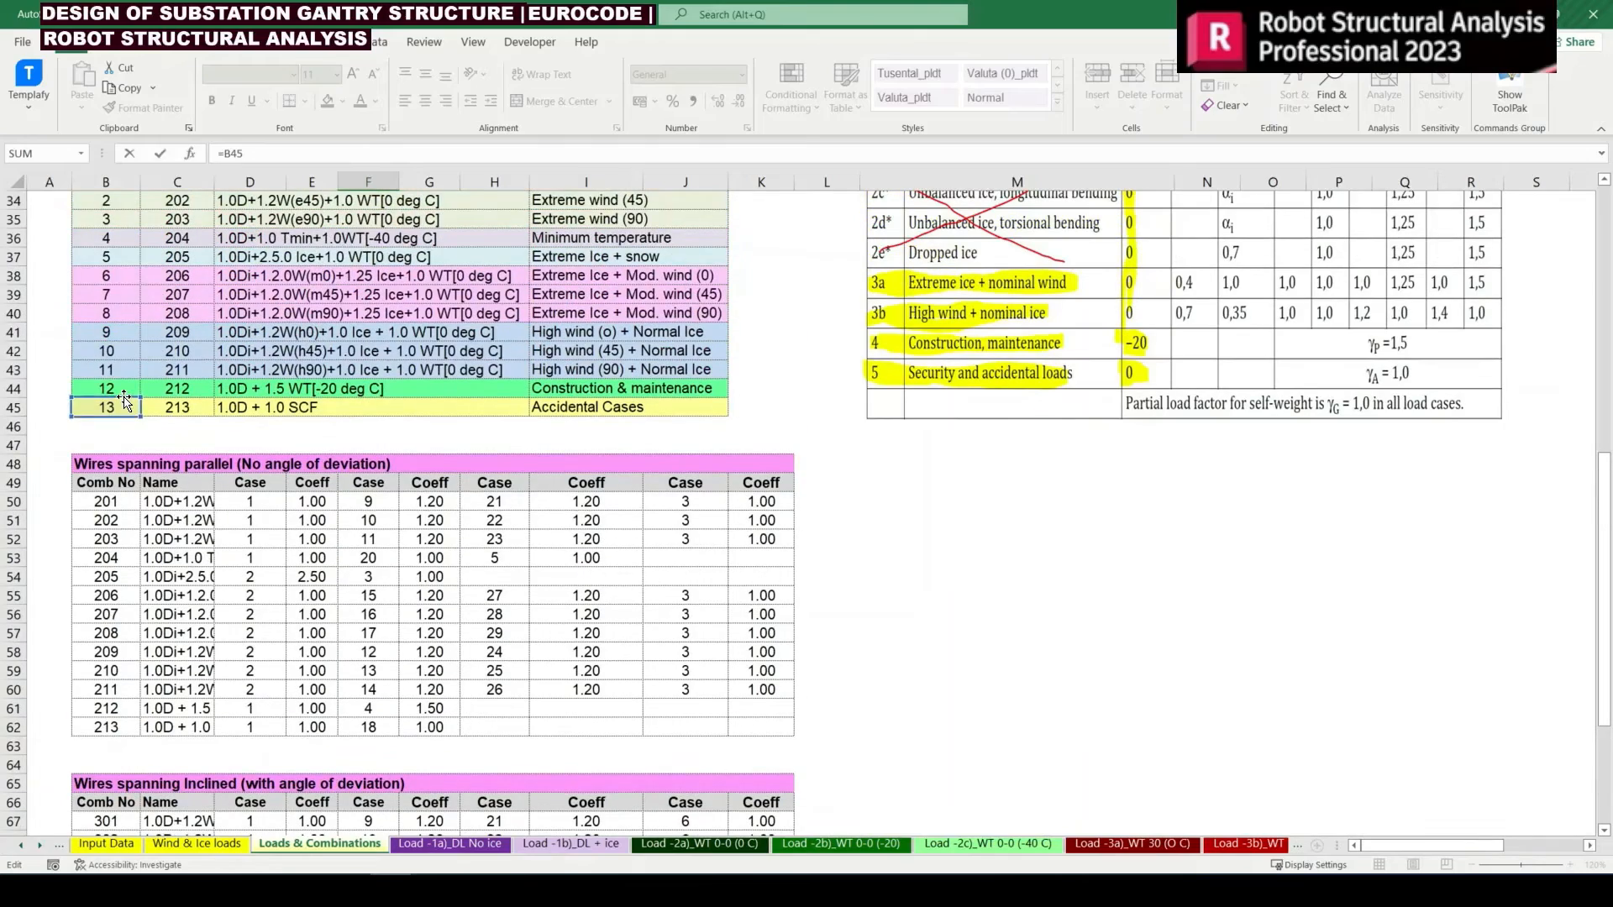
left_click_drag(126, 405, 128, 256)
scroll(128, 255, "up", 3)
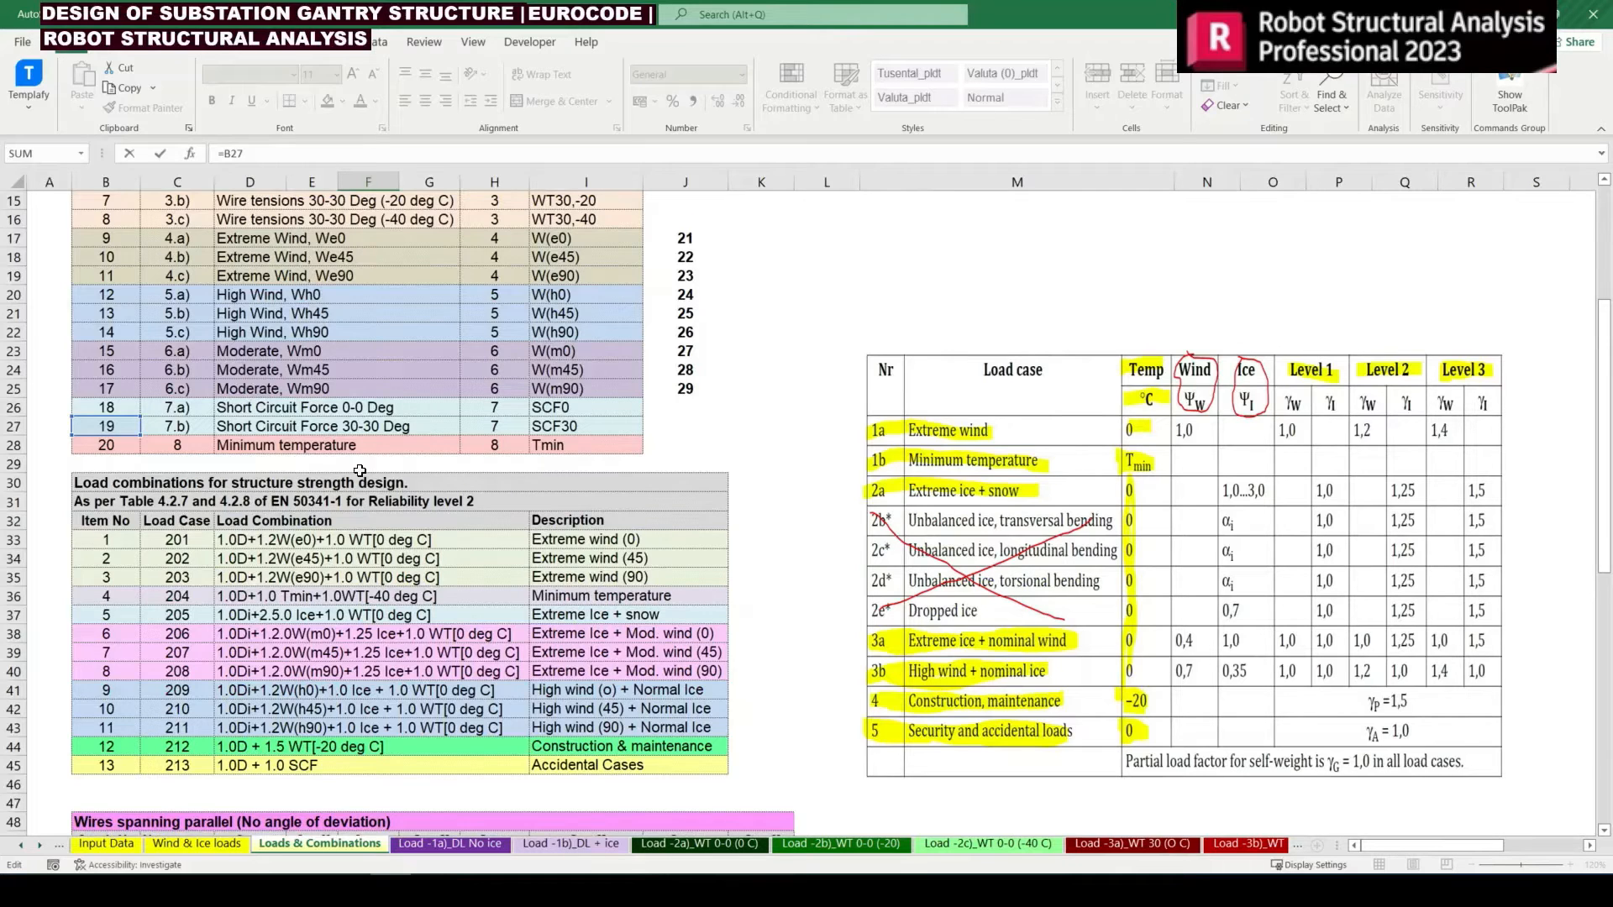
scroll(214, 470, "down", 4)
scroll(214, 471, "up", 2)
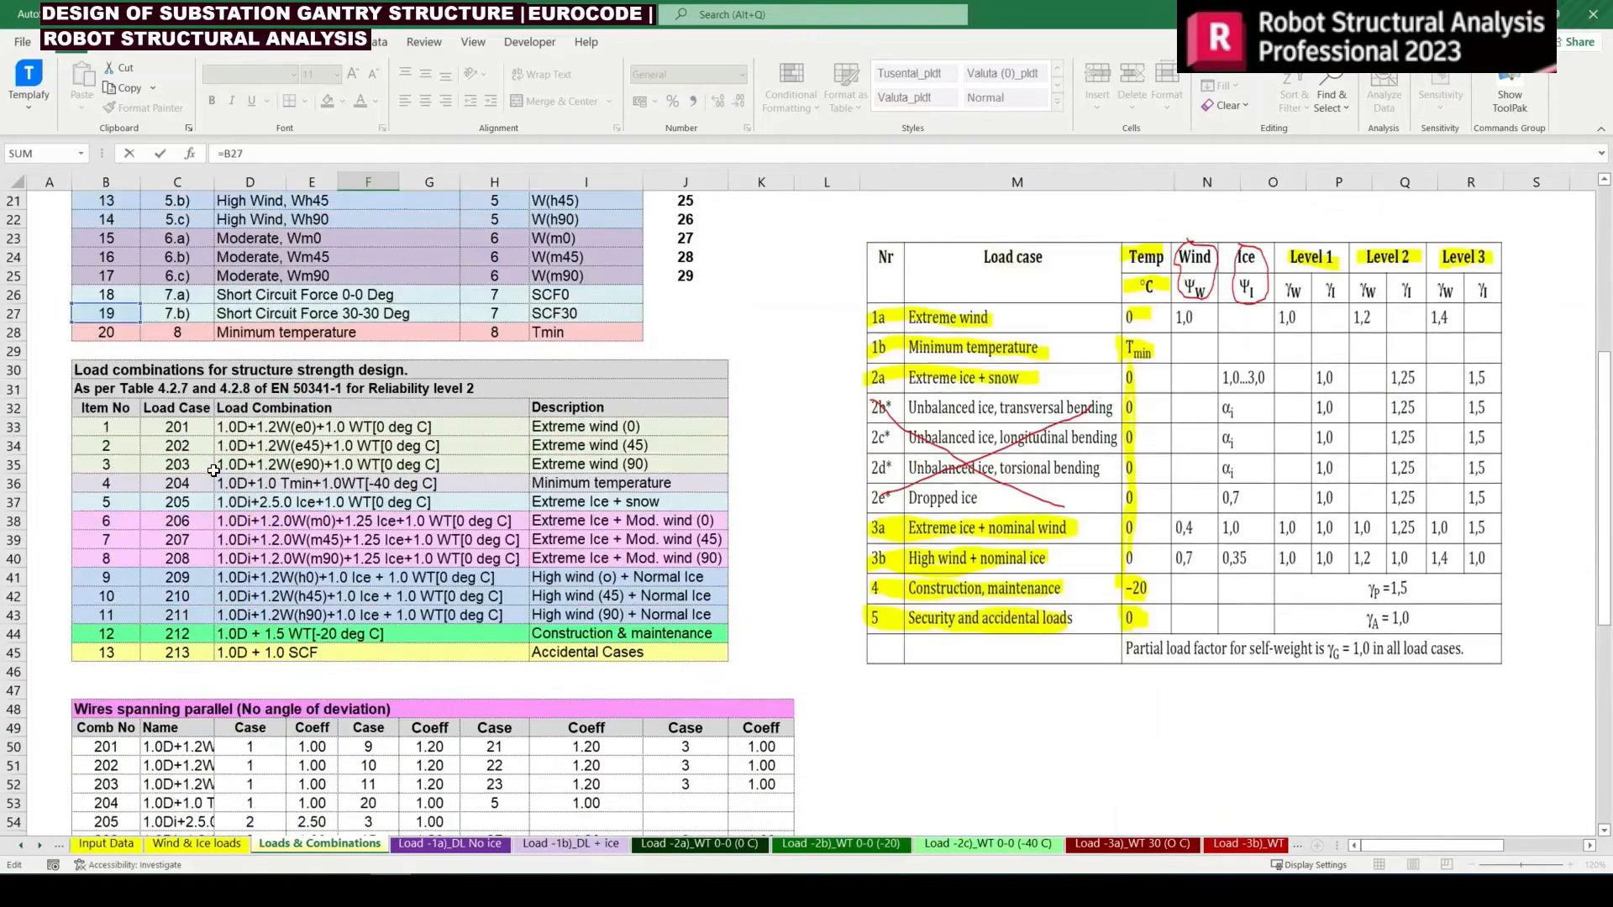
scroll(214, 470, "down", 11)
key("Return")
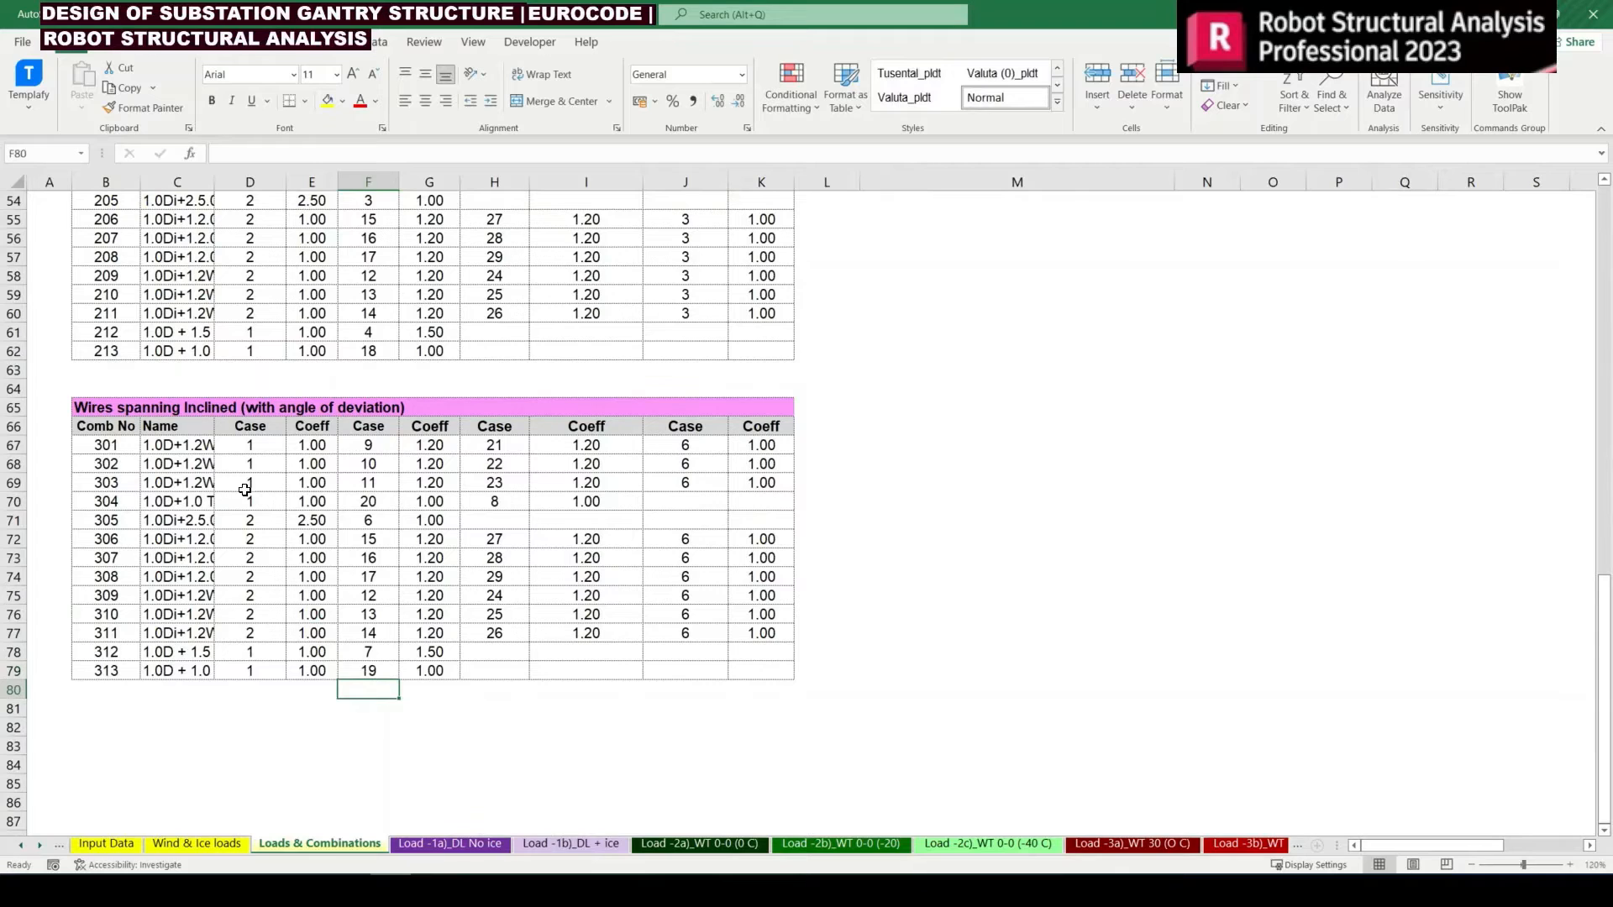
Compare the wire tension cases in the parallel and inclined combination tables, including combinations 204, 212, 304, 305 and 312
left_click(418, 641)
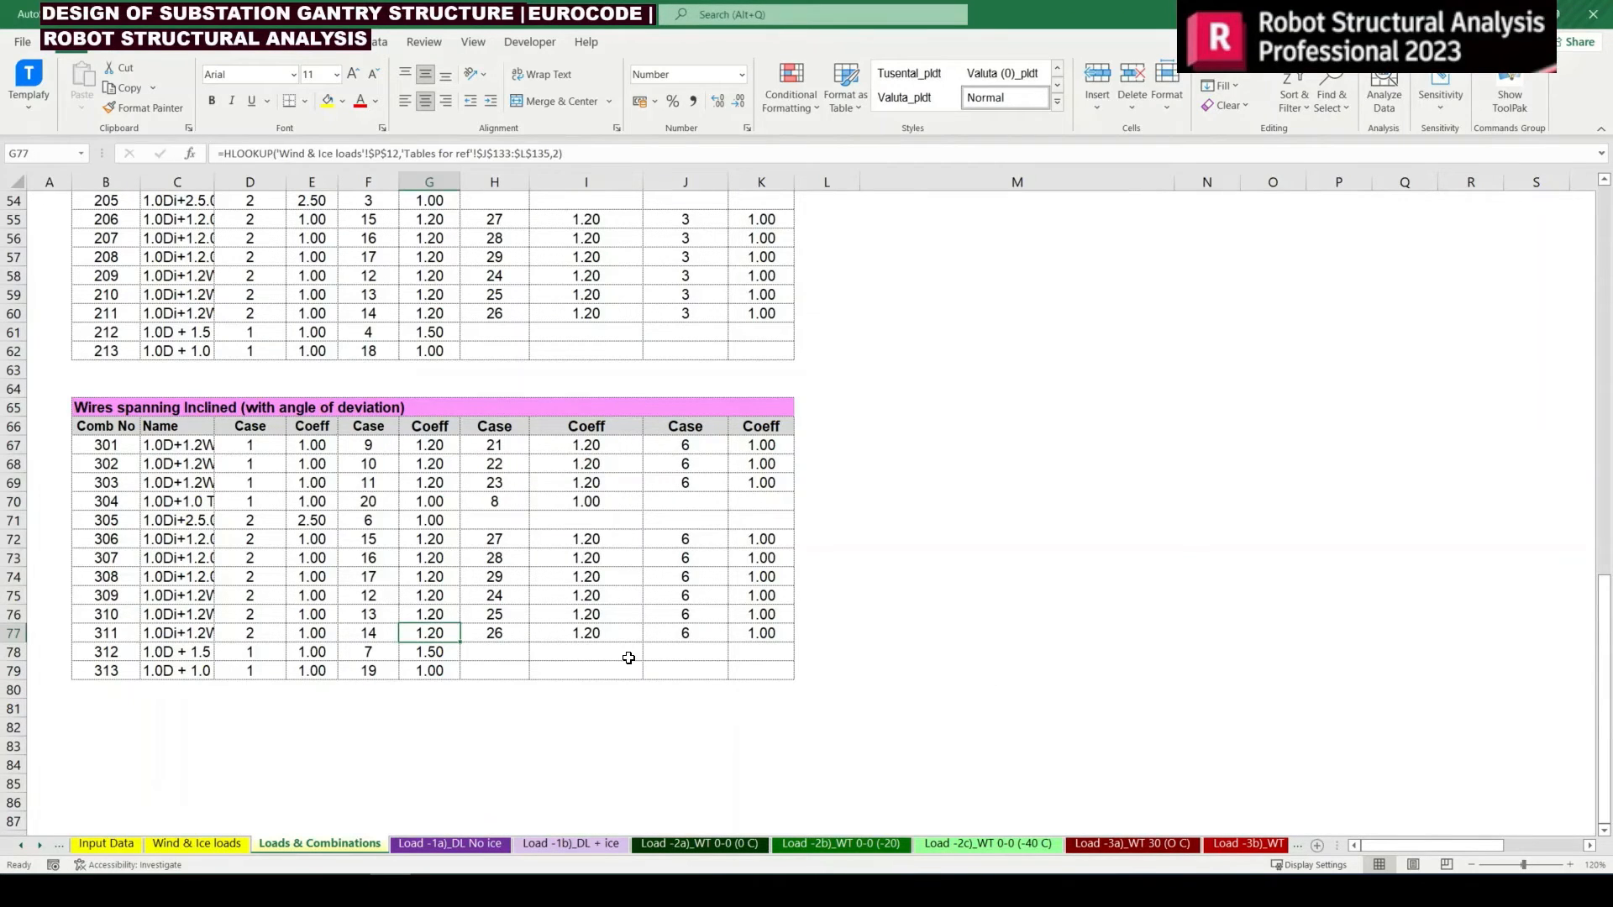
scroll(630, 656, "up", 2)
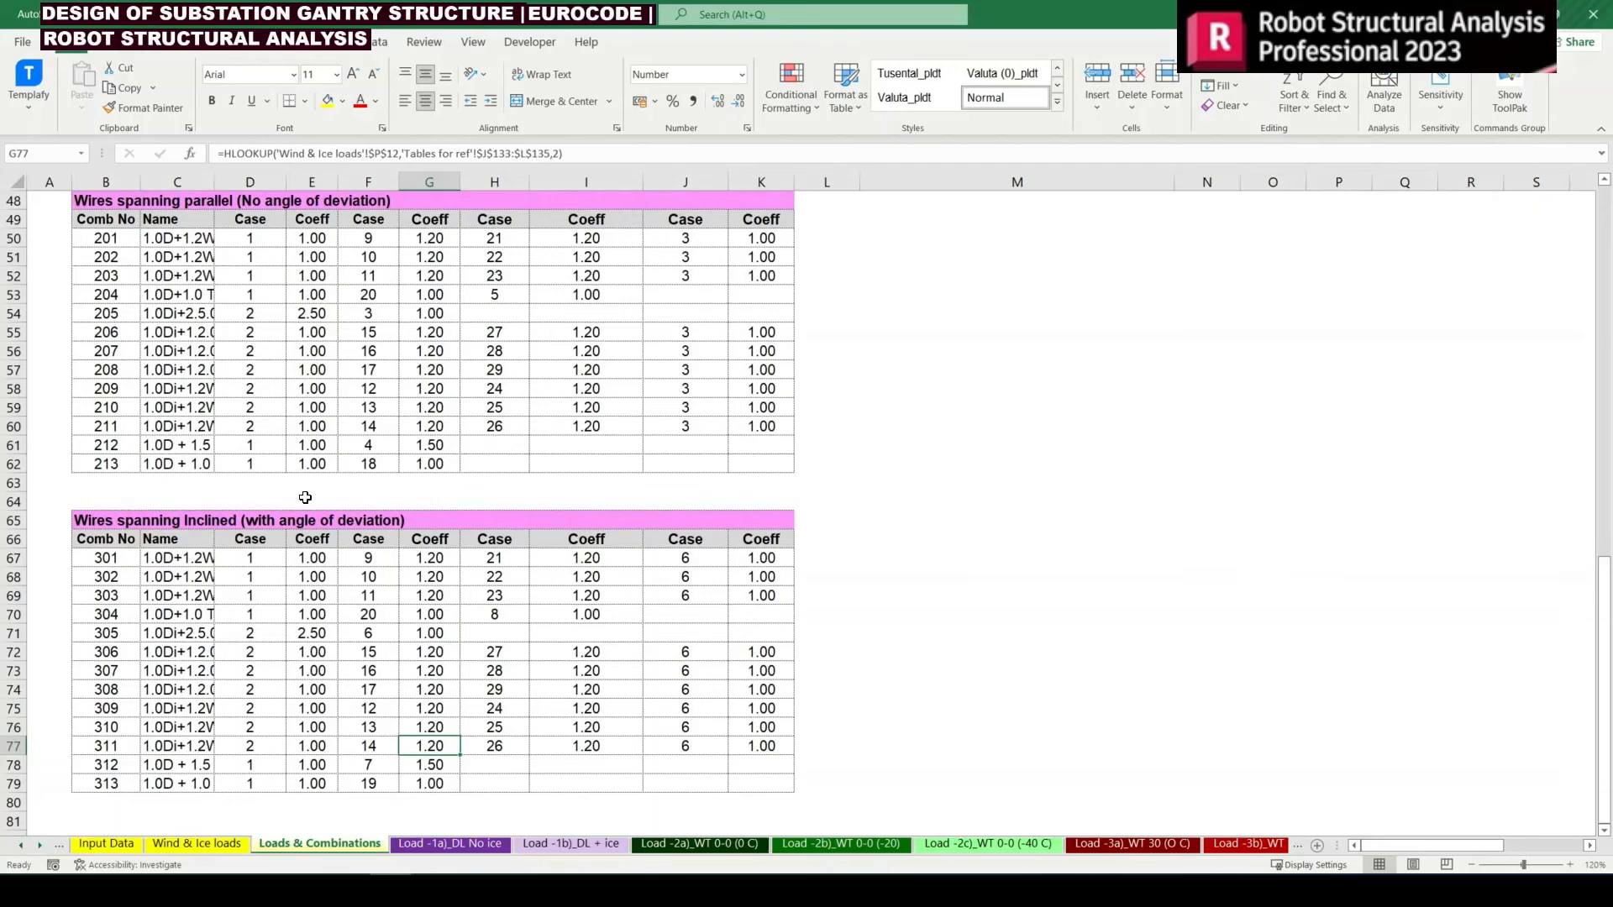
left_click_drag(253, 238, 255, 464)
left_click_drag(683, 242, 684, 279)
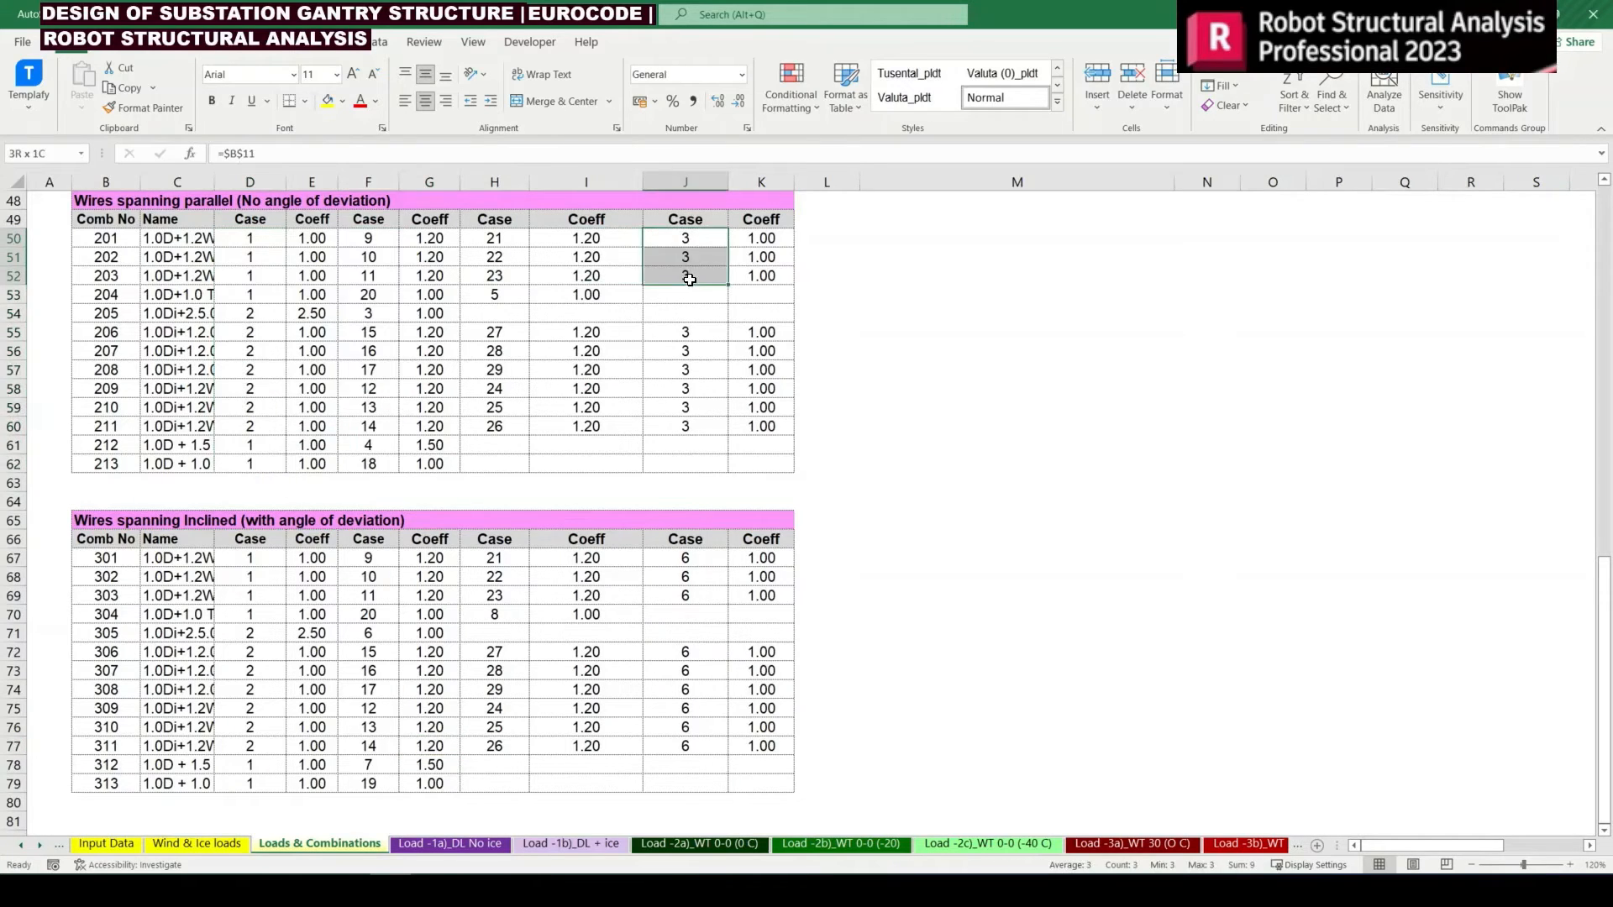
left_click(384, 446)
left_click(493, 296)
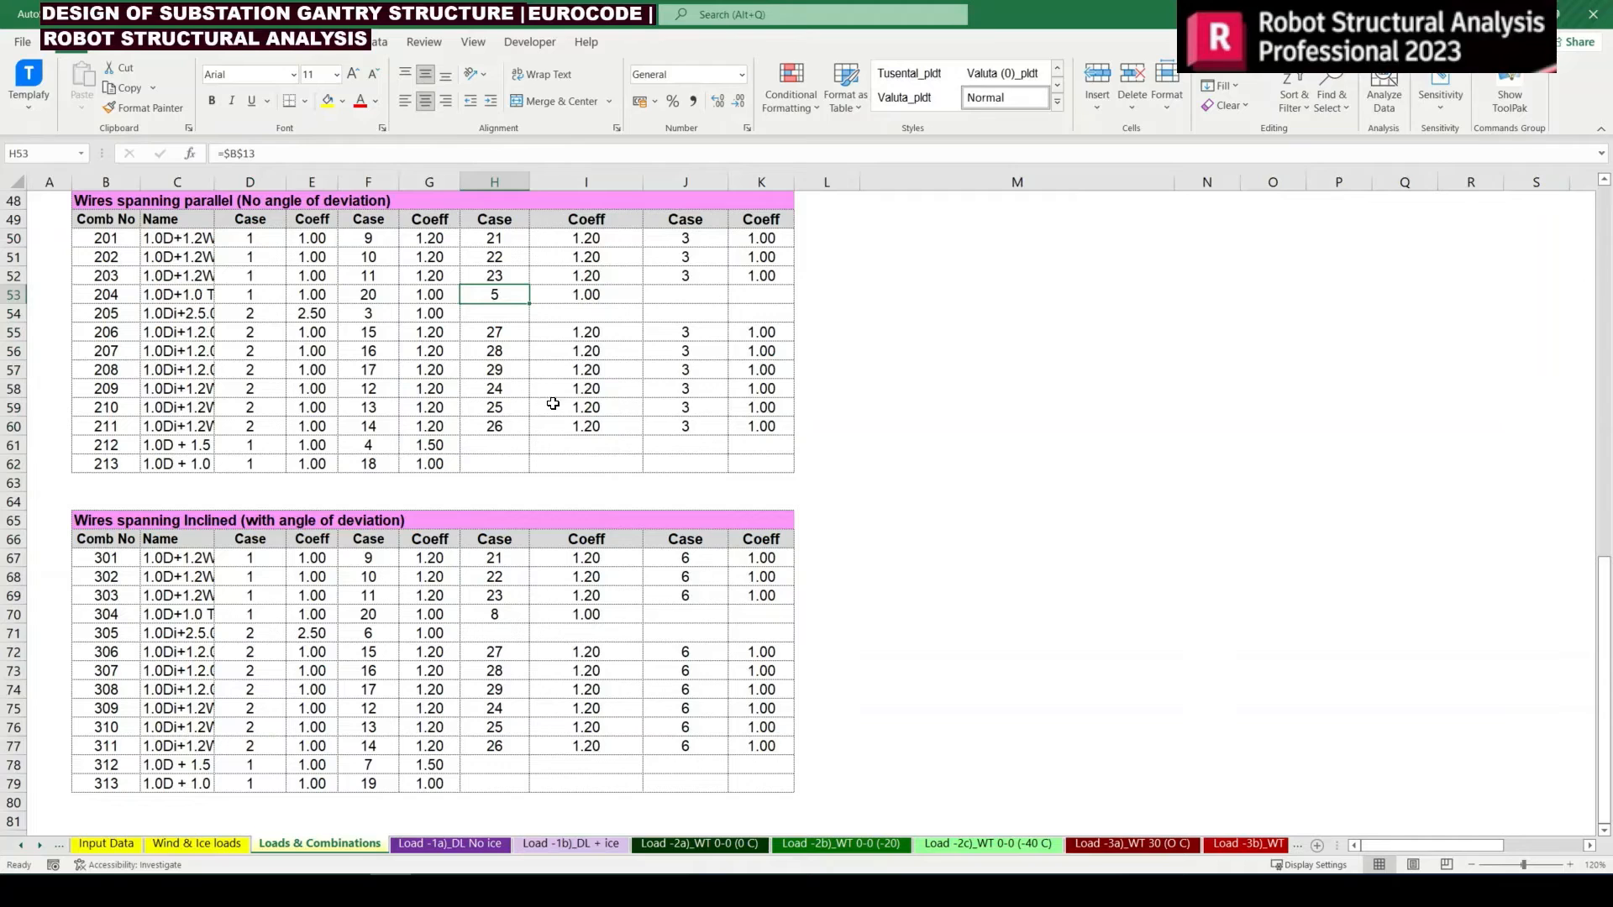
left_click_drag(682, 558, 671, 738)
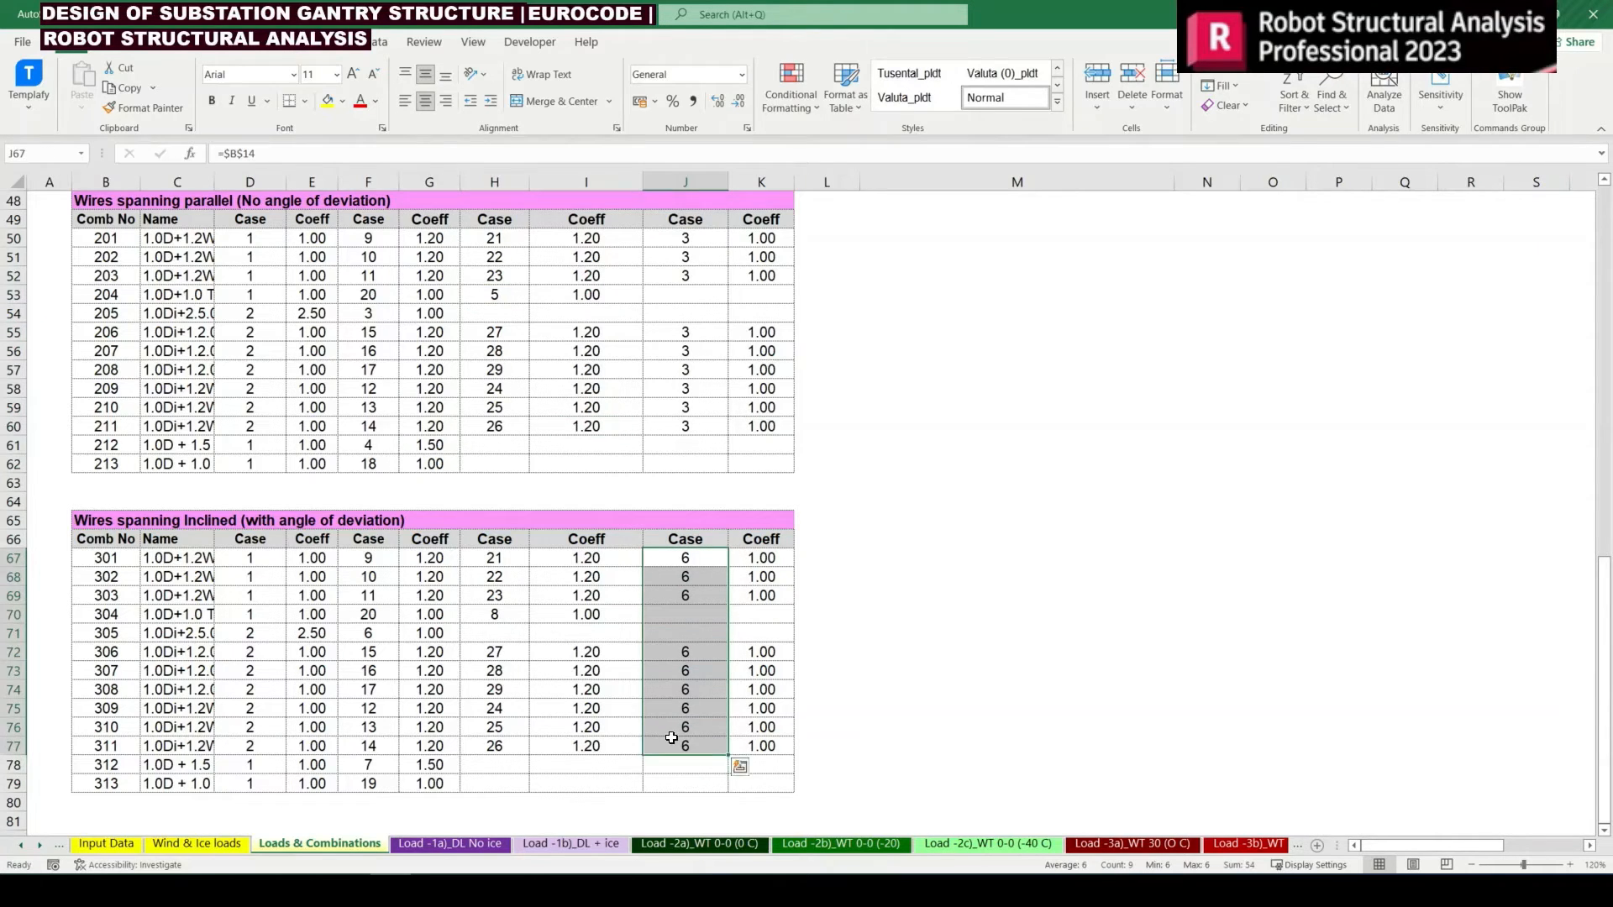
left_click(378, 763)
left_click(499, 617)
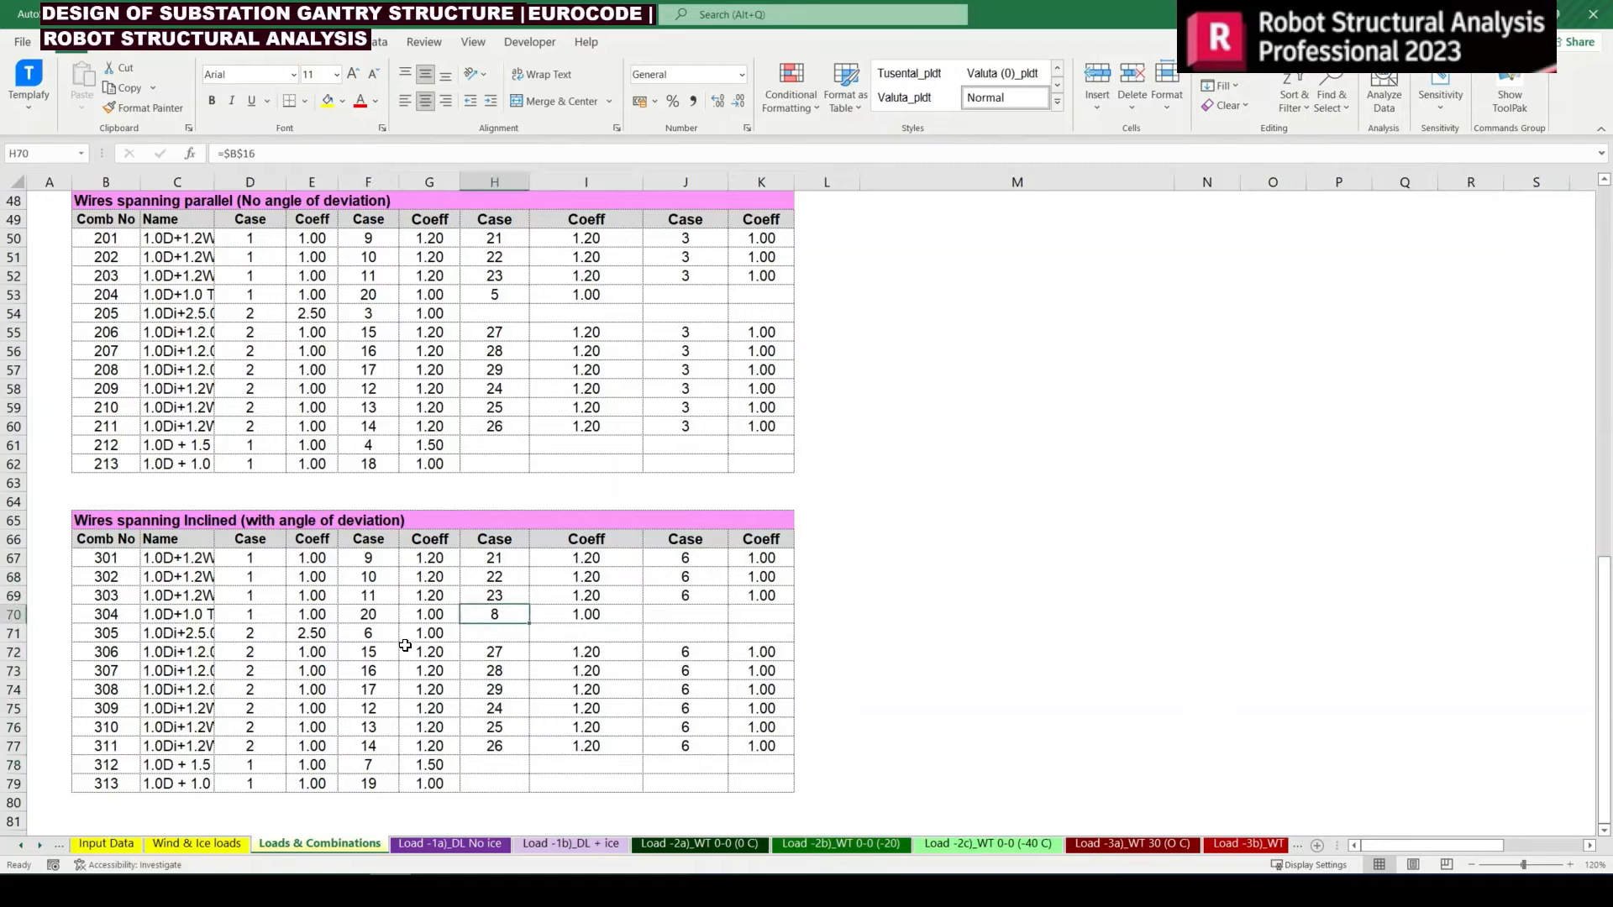
left_click(376, 635)
left_click(580, 653)
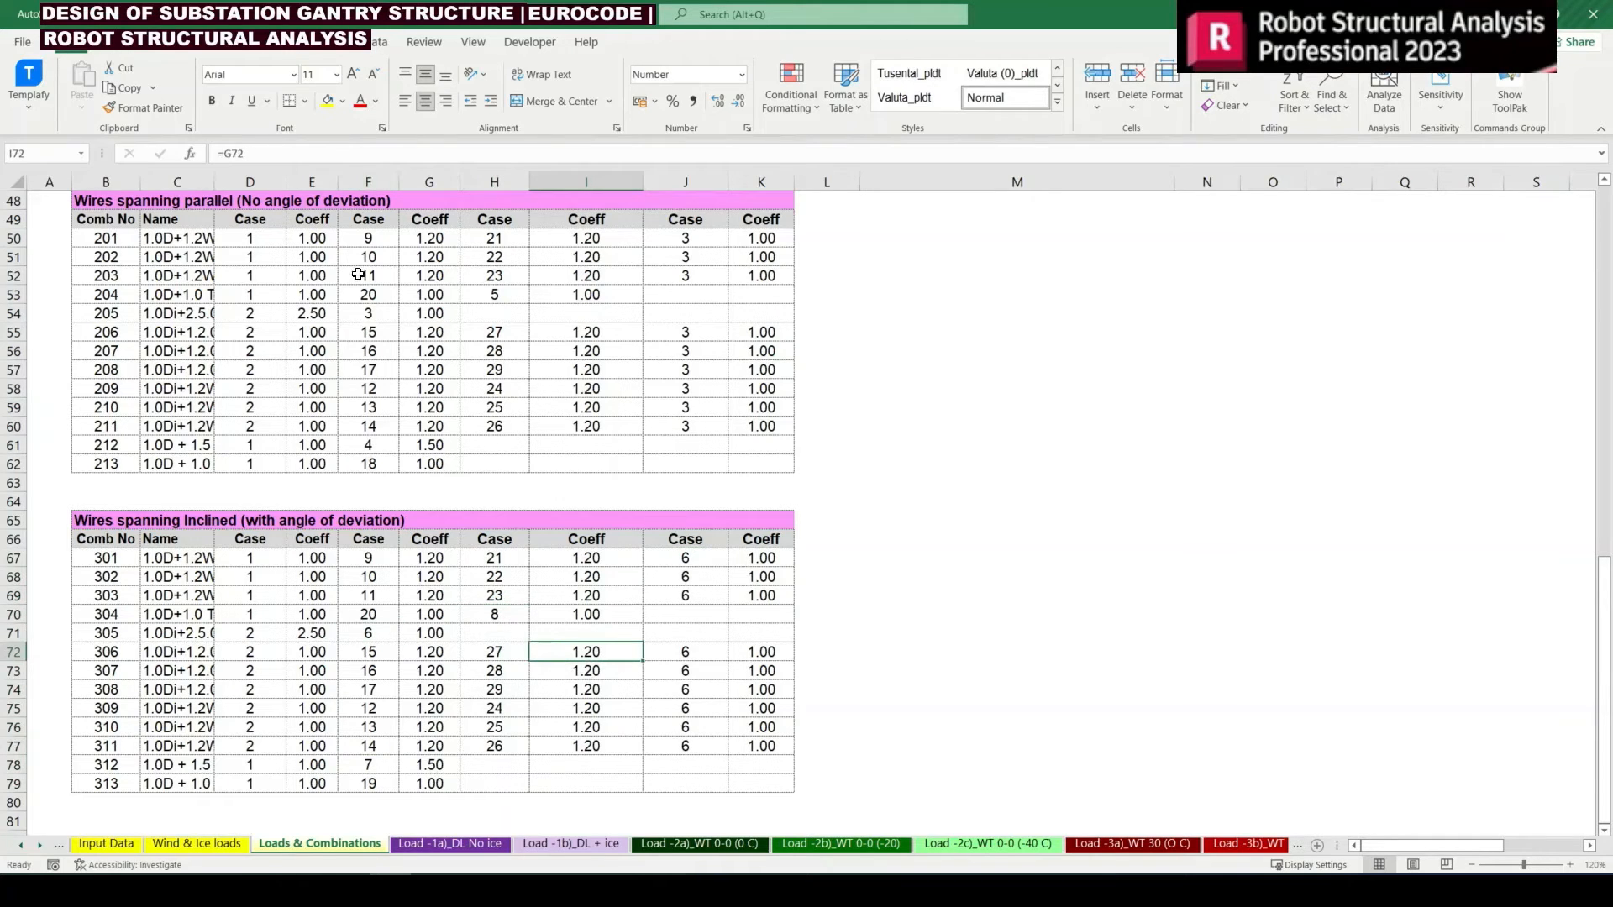
Compare the extreme, moderate and high wind cases in column F of both combination tables against the primary loads list
left_click_drag(368, 244, 373, 277)
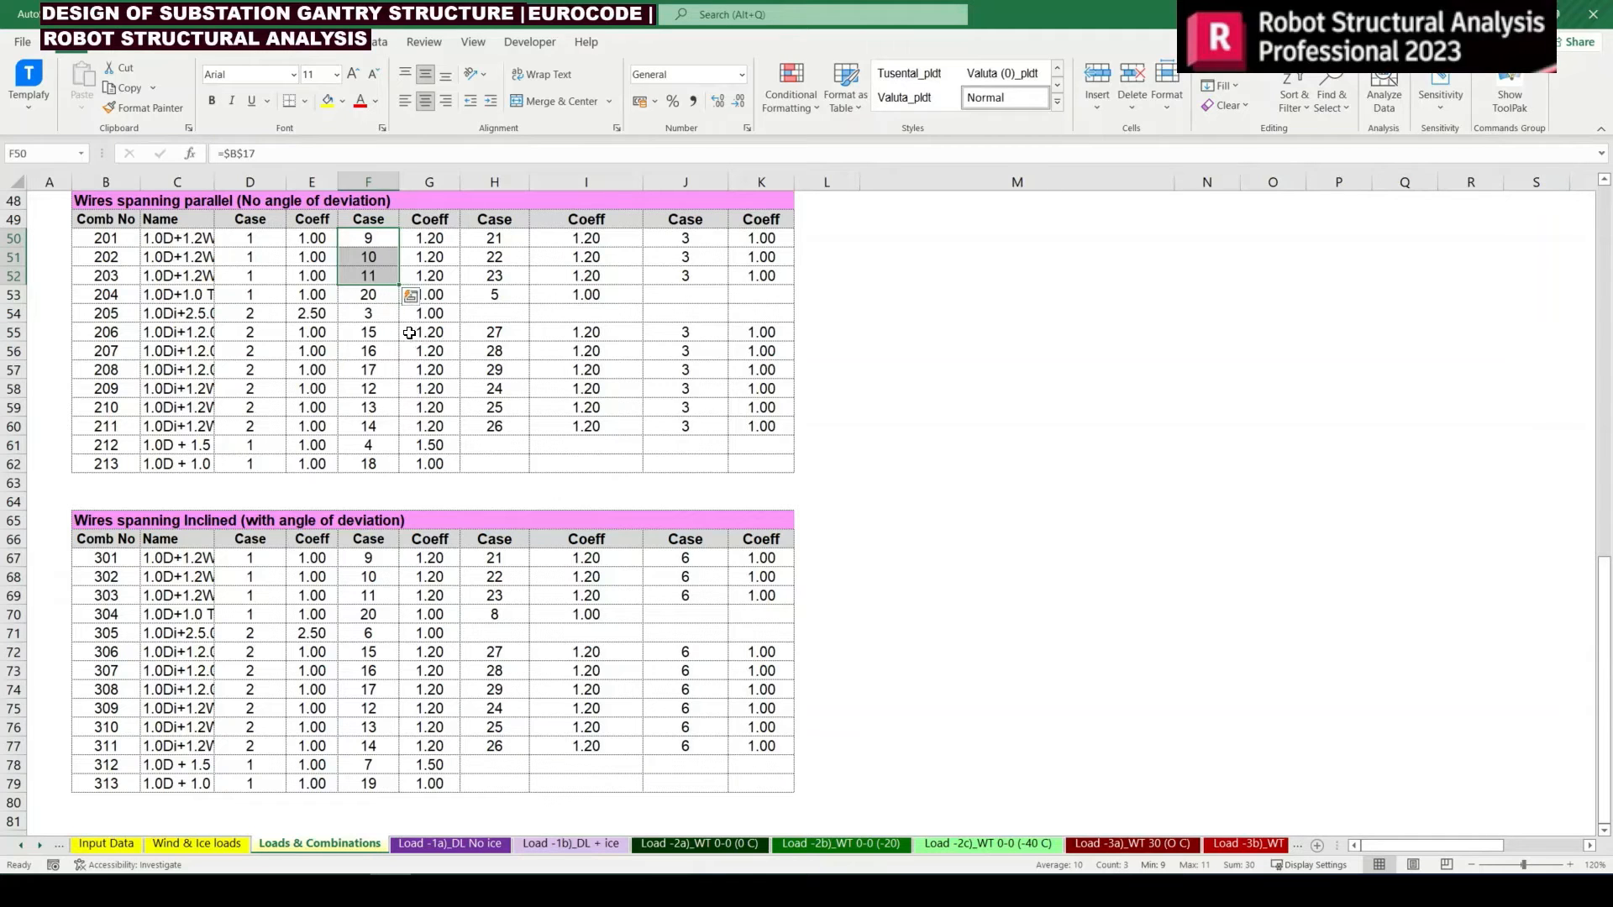
left_click_drag(368, 561, 369, 613)
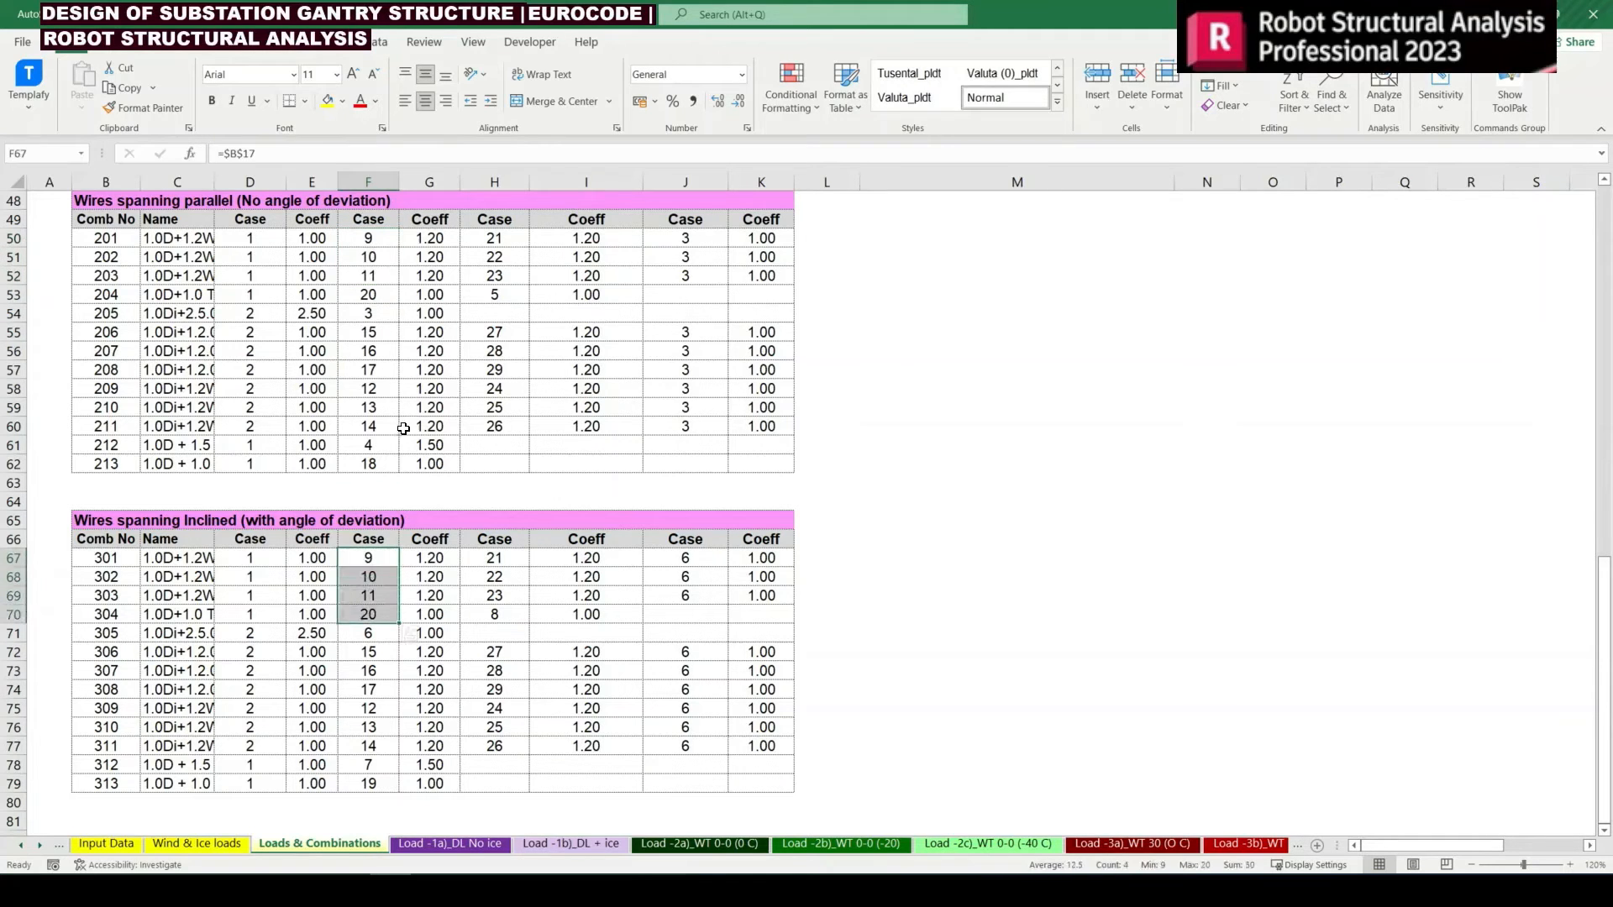
left_click(391, 279)
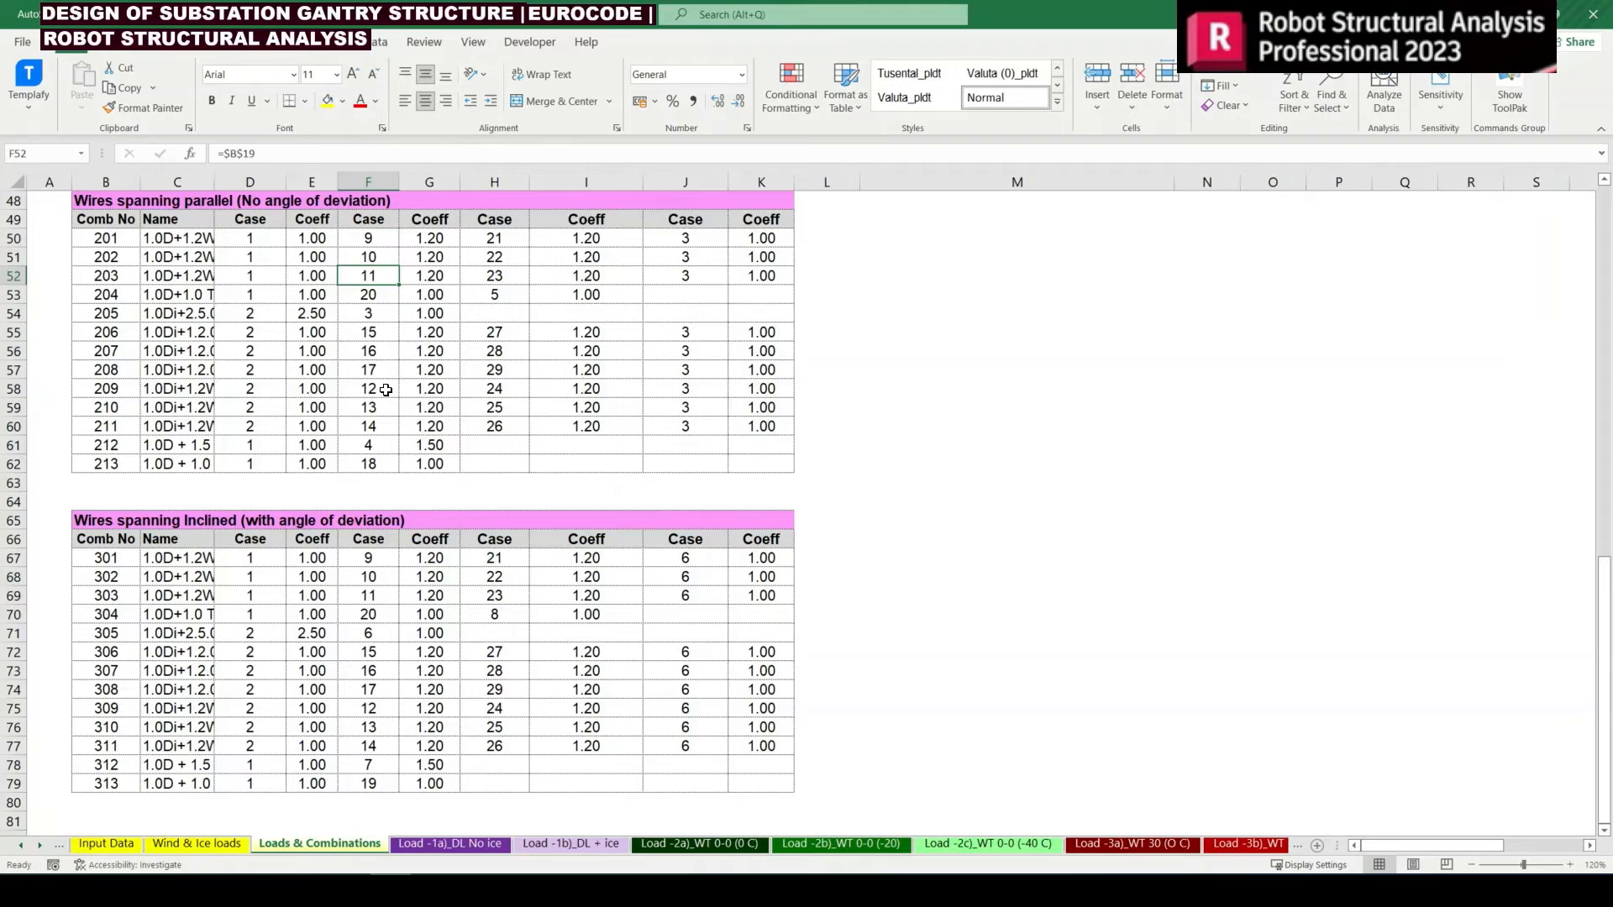
left_click_drag(385, 390, 378, 423)
scroll(378, 423, "up", 7)
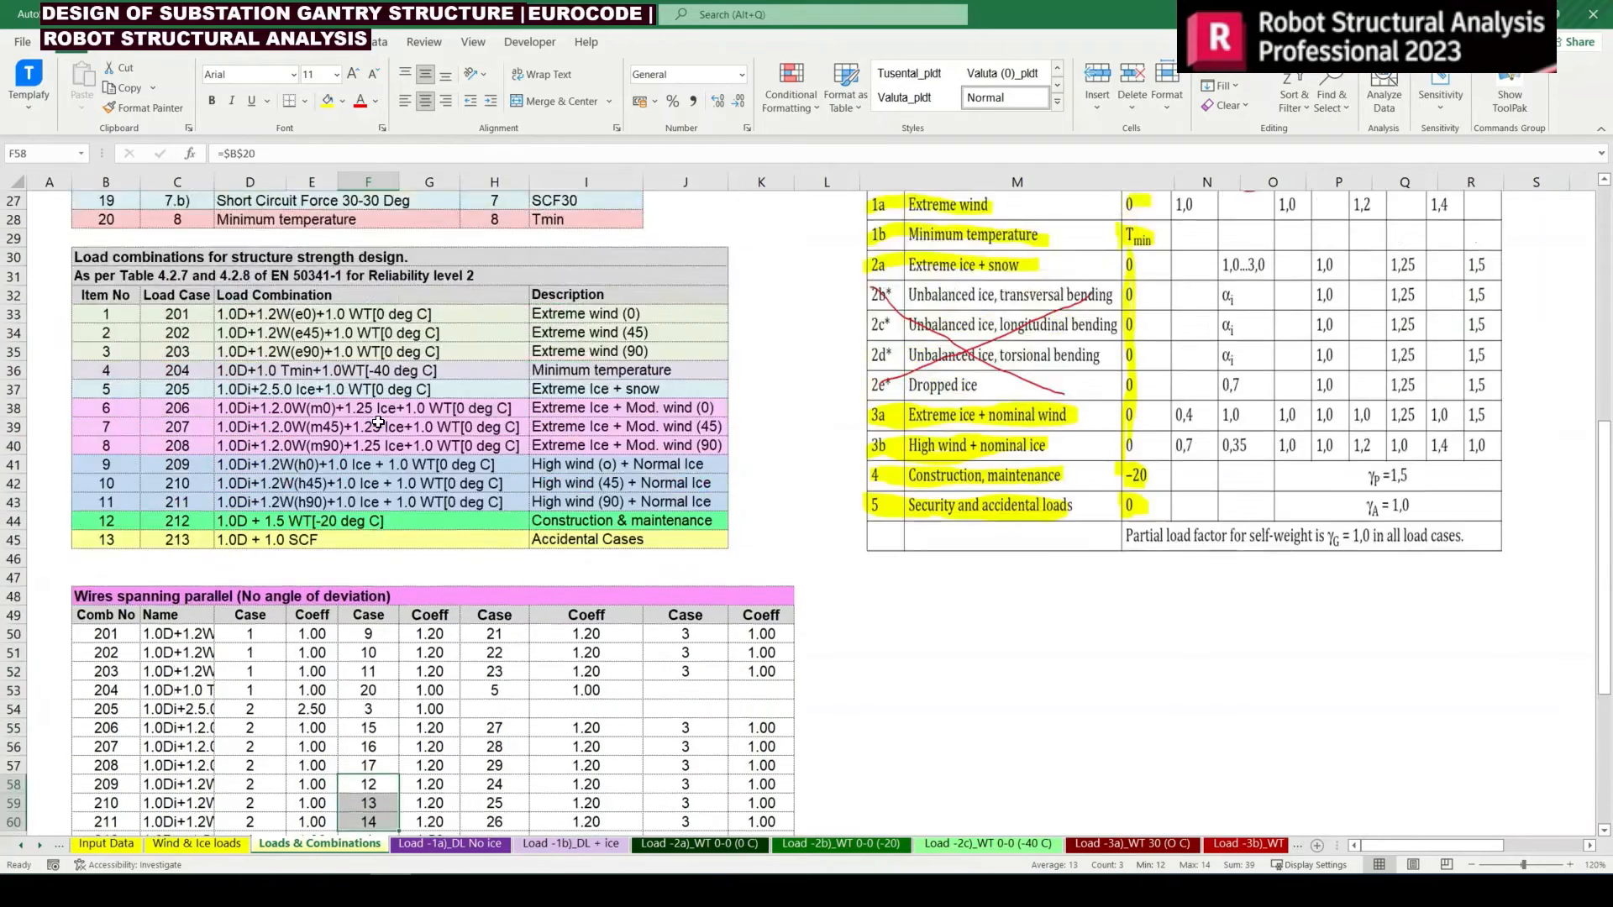
scroll(378, 422, "up", 4)
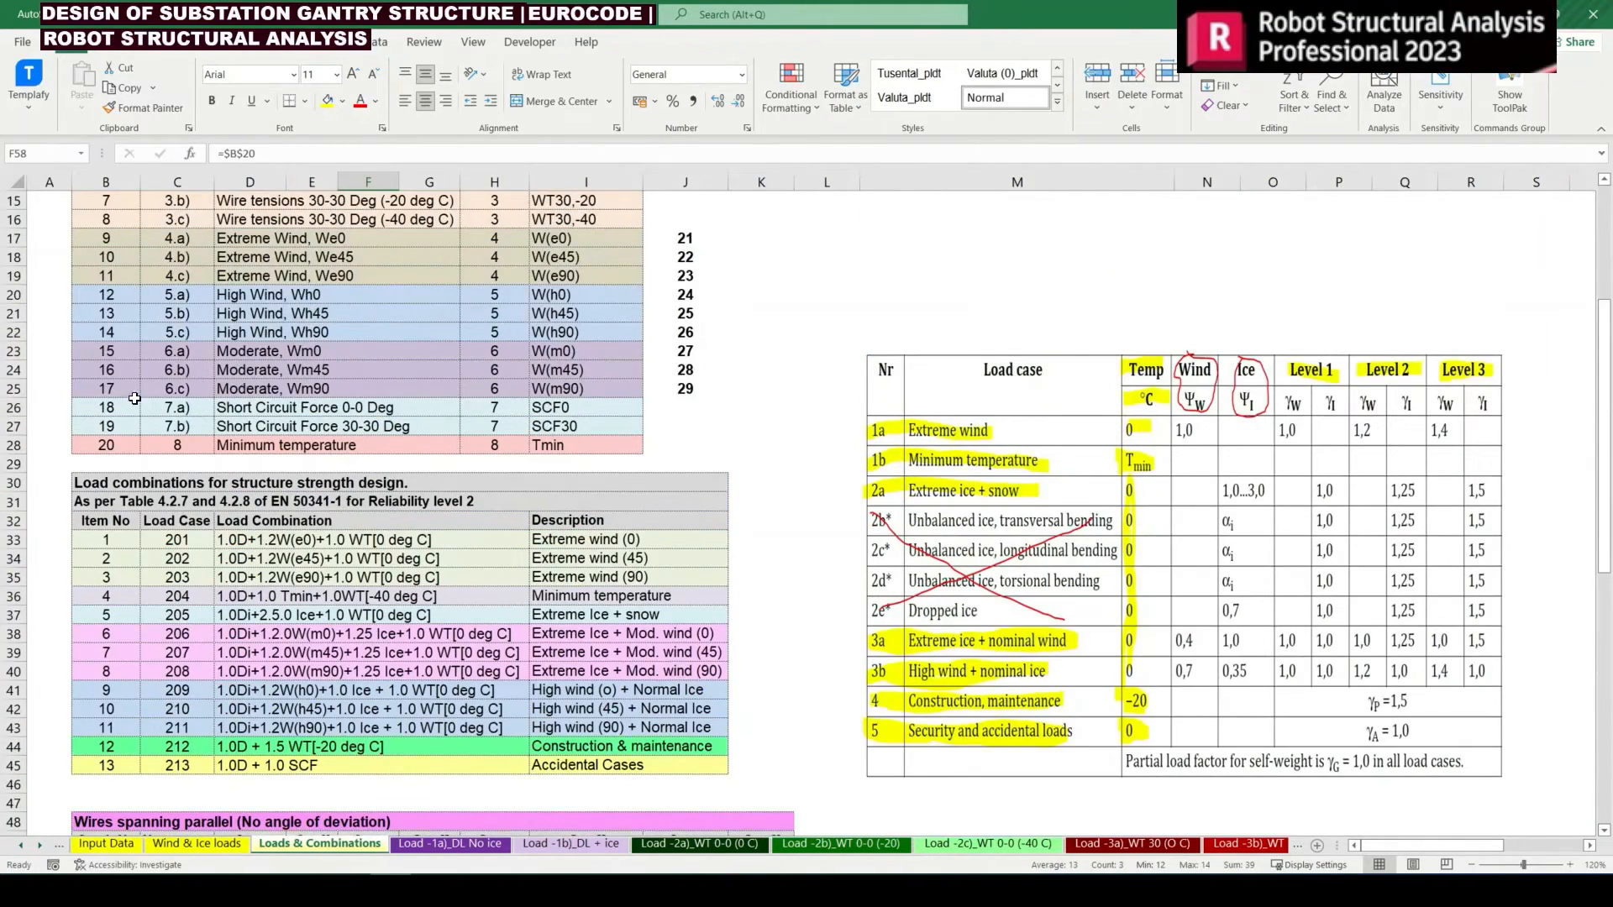
scroll(312, 338, "down", 10)
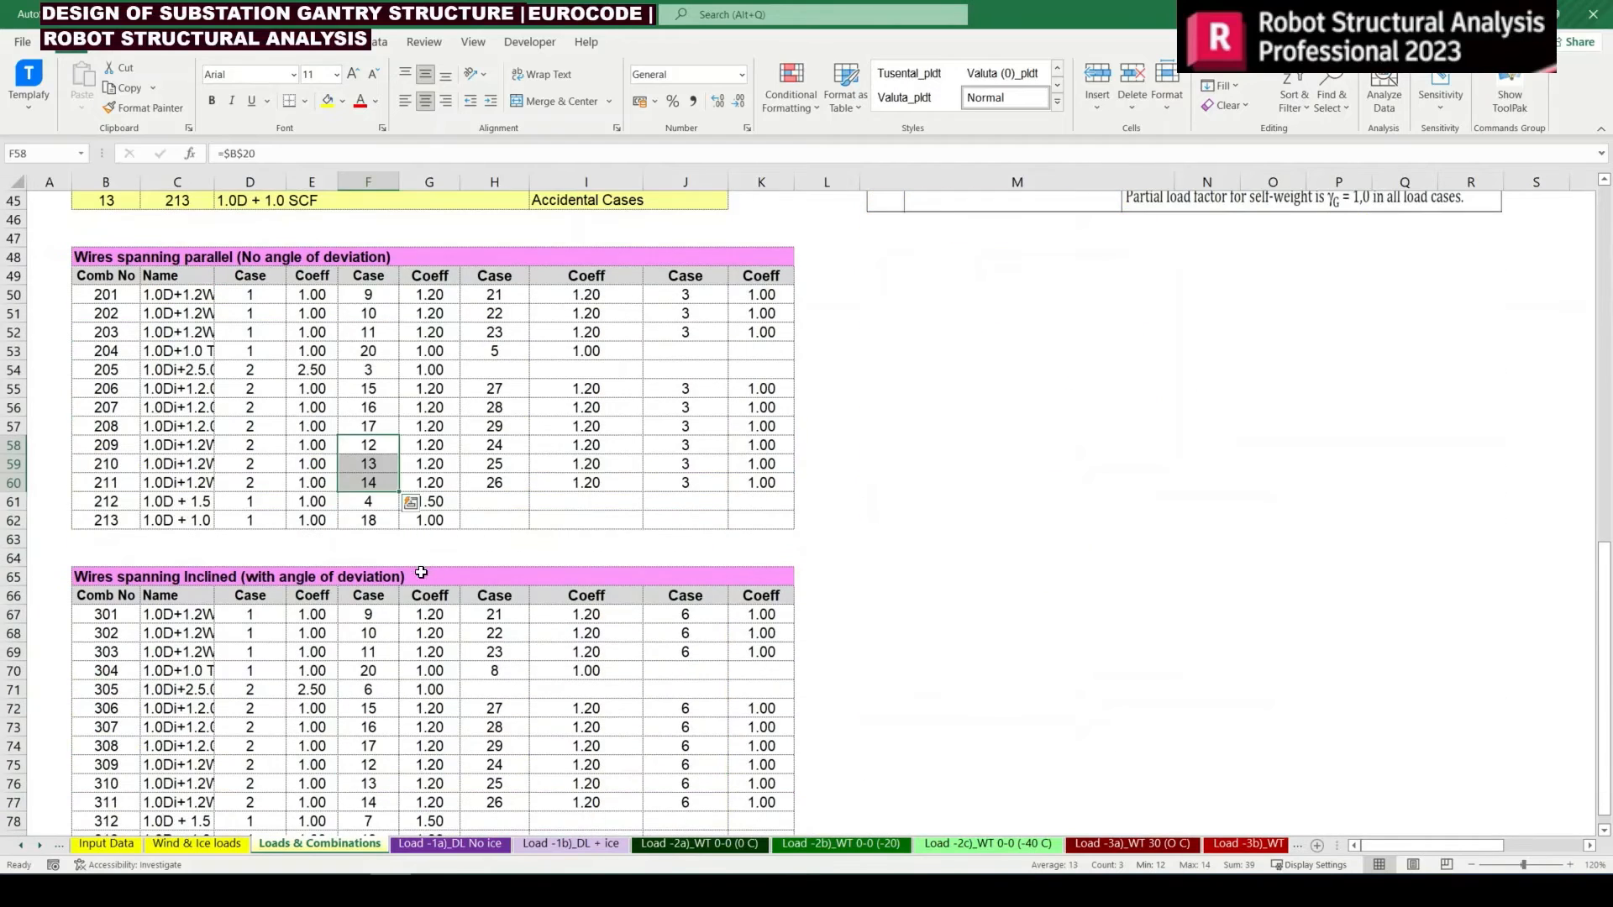
left_click_drag(385, 390, 378, 429)
scroll(400, 634, "down", 2)
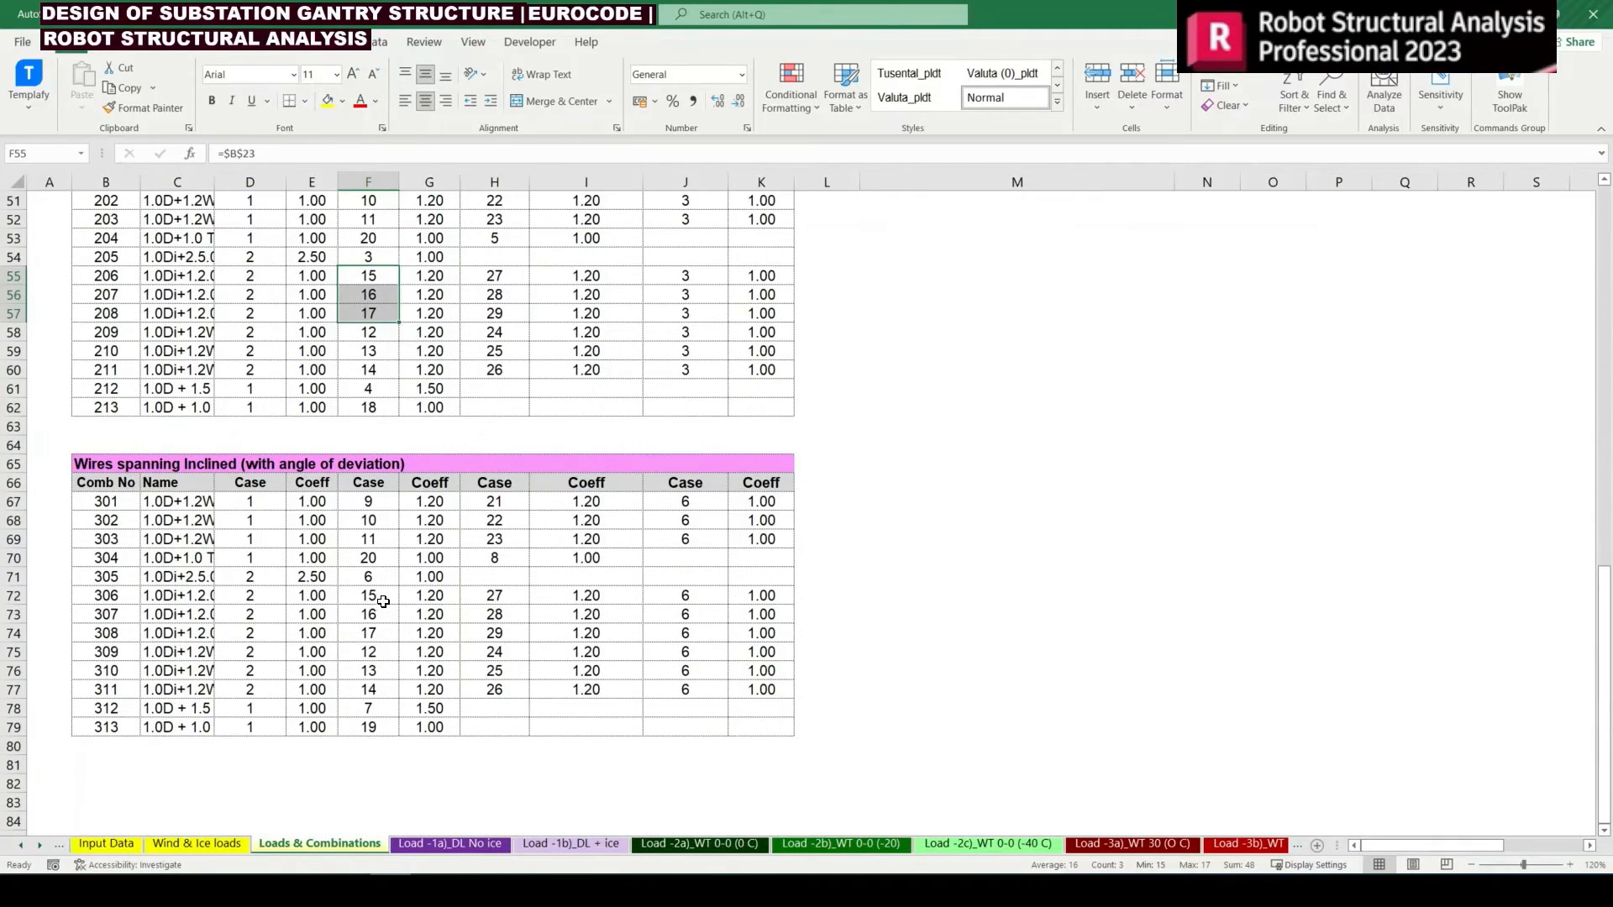
left_click_drag(378, 598, 370, 631)
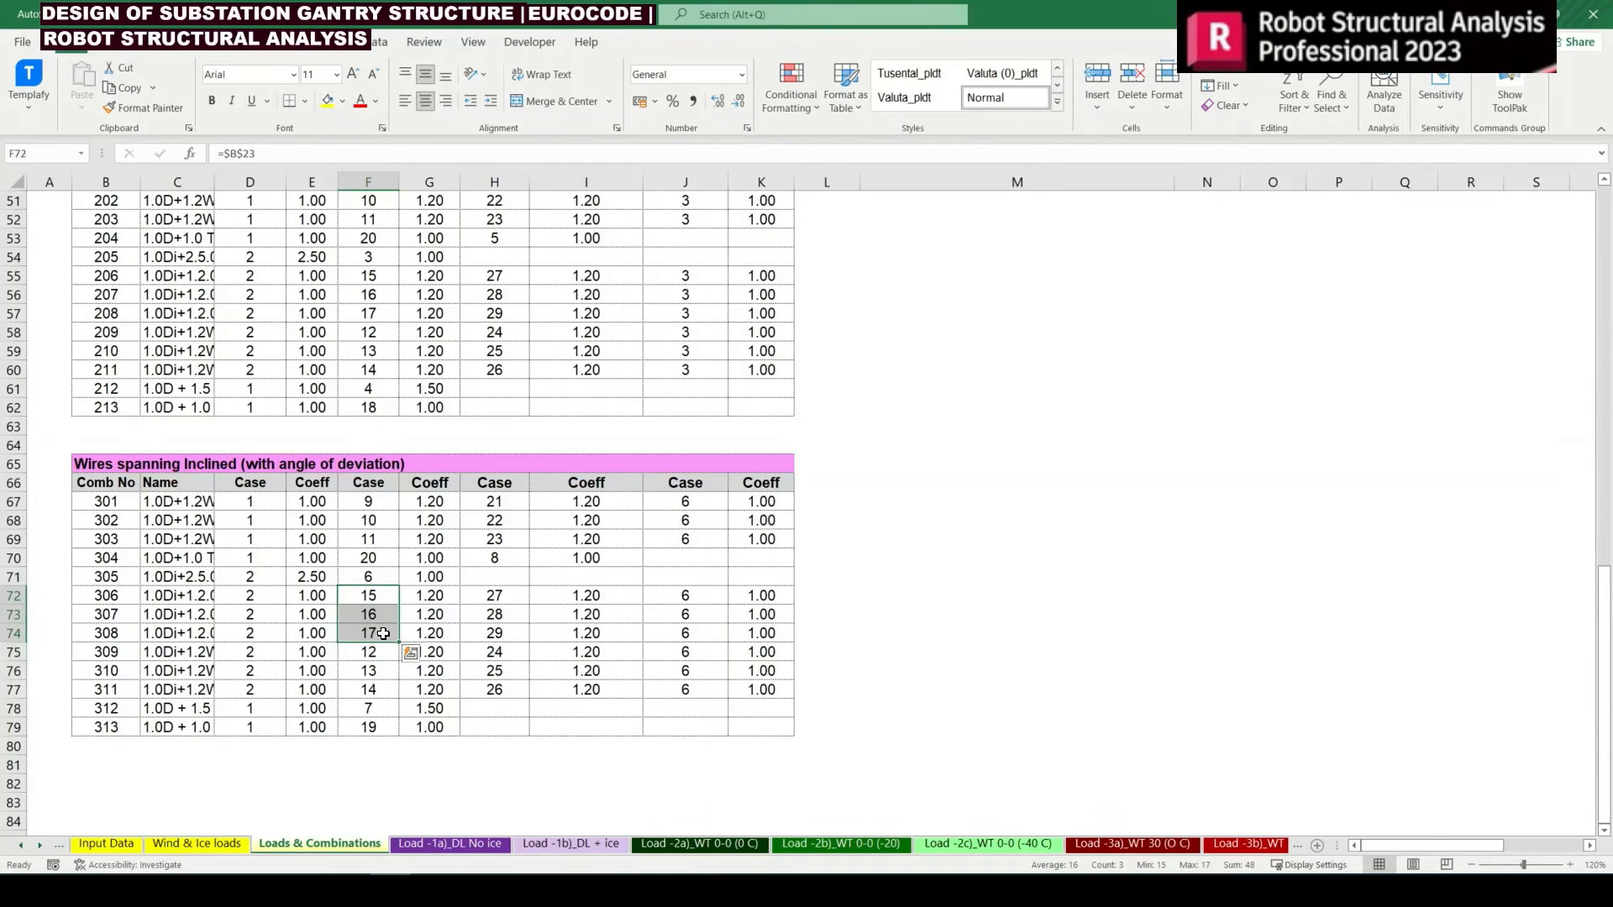
scroll(378, 604, "up", 6)
scroll(391, 554, "down", 4)
scroll(394, 536, "down", 1)
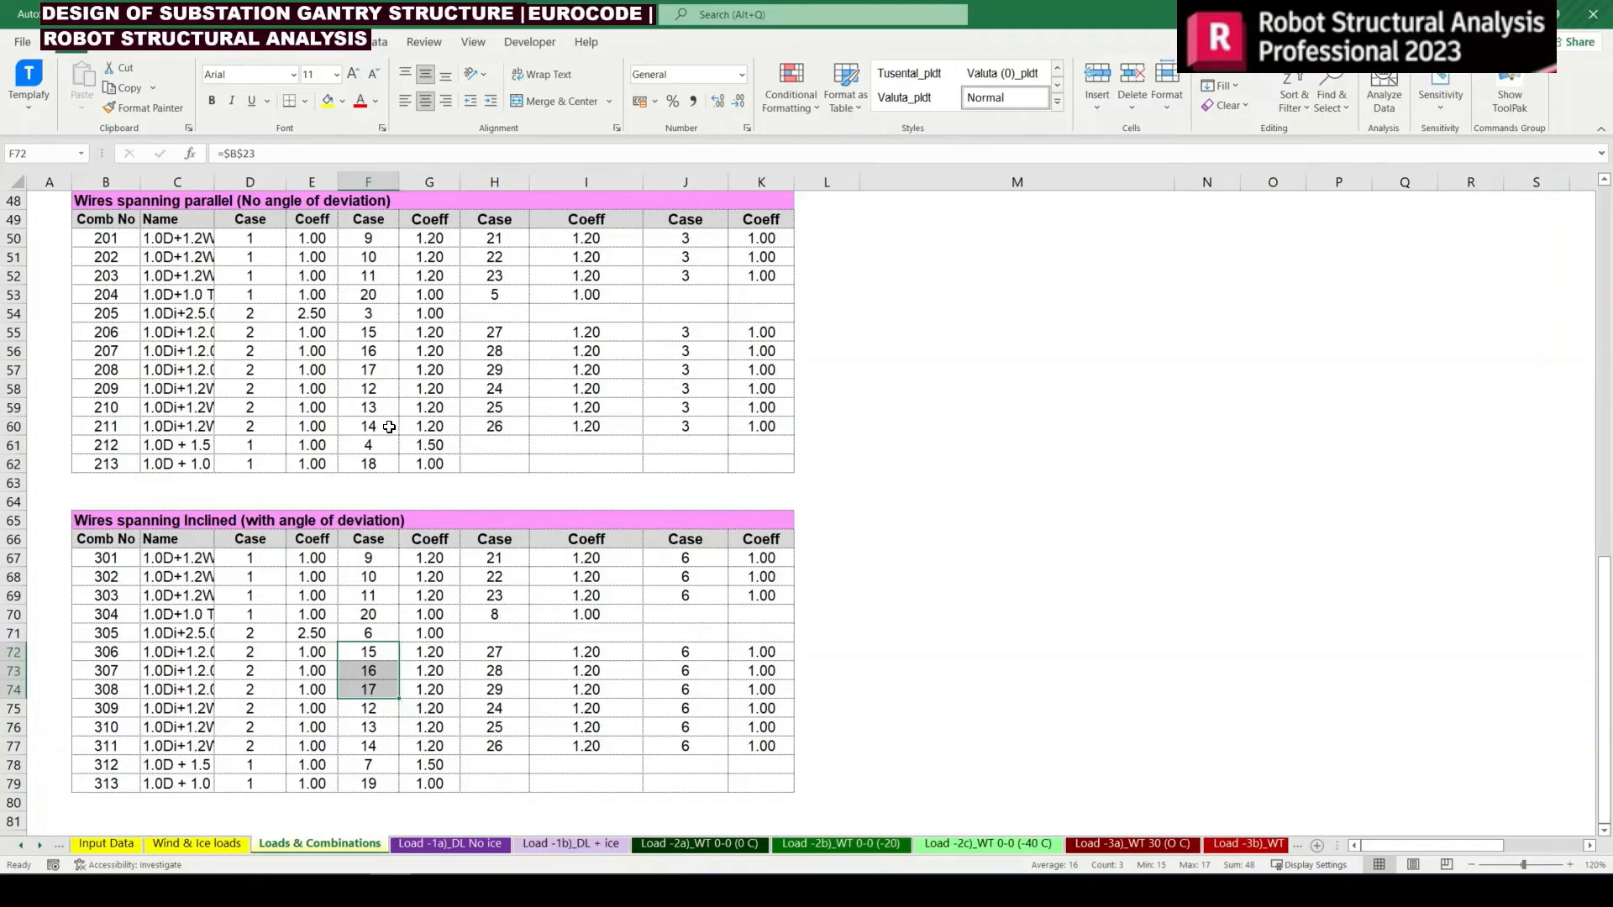
left_click(390, 357)
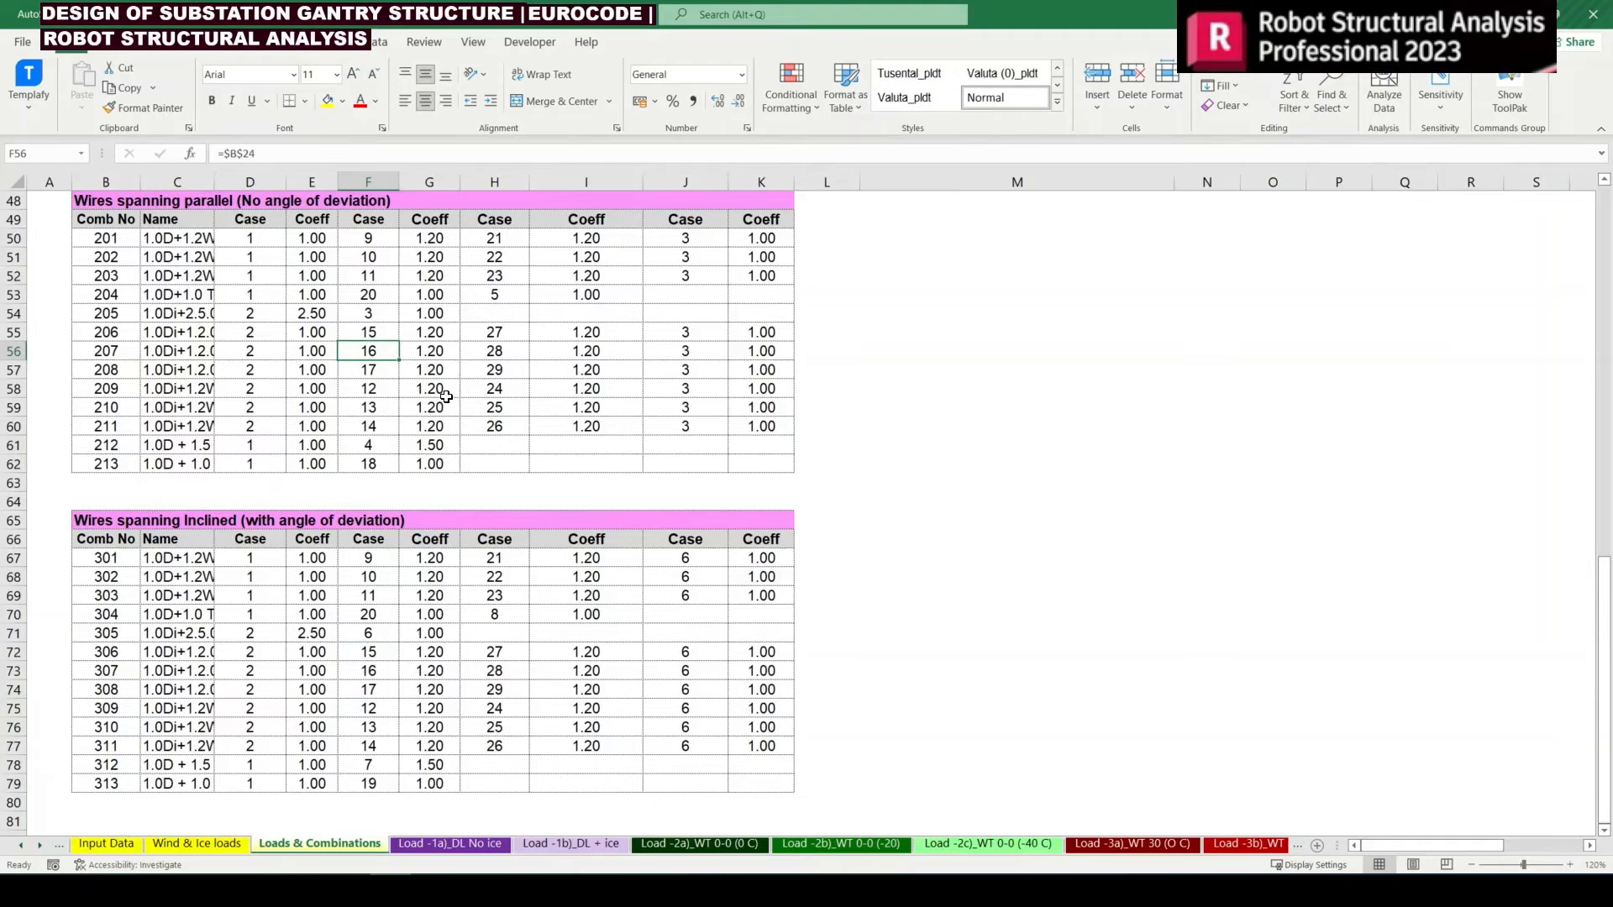
Check the short-circuit cases of combinations 213 and 313 and the minimum temperature cases of 204 and 304
left_click(388, 783)
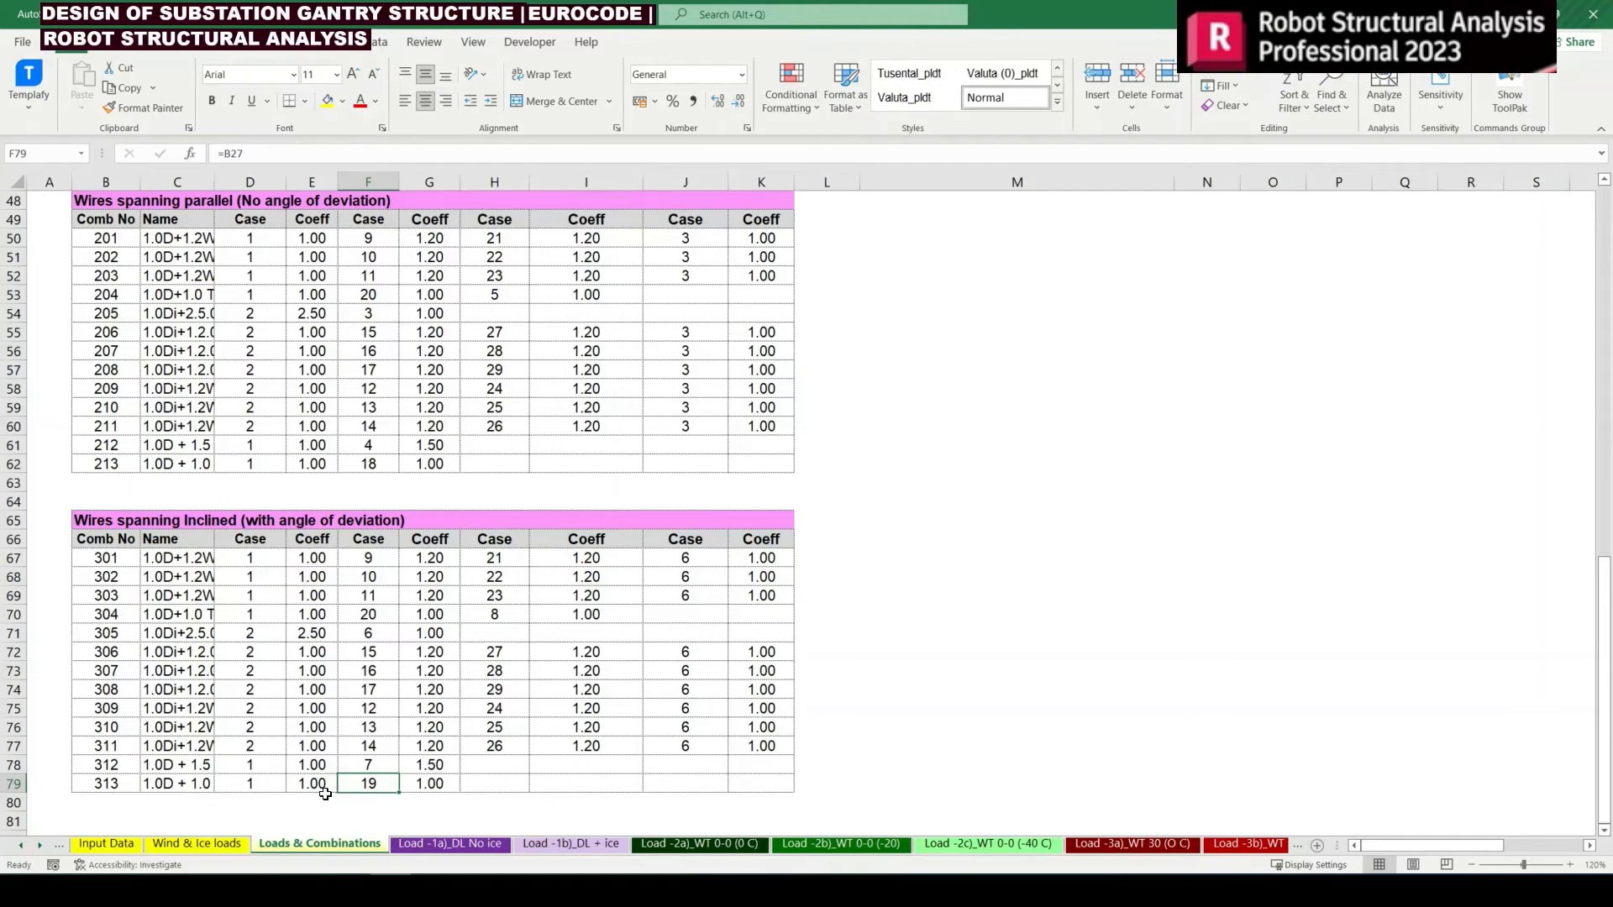
left_click(383, 464)
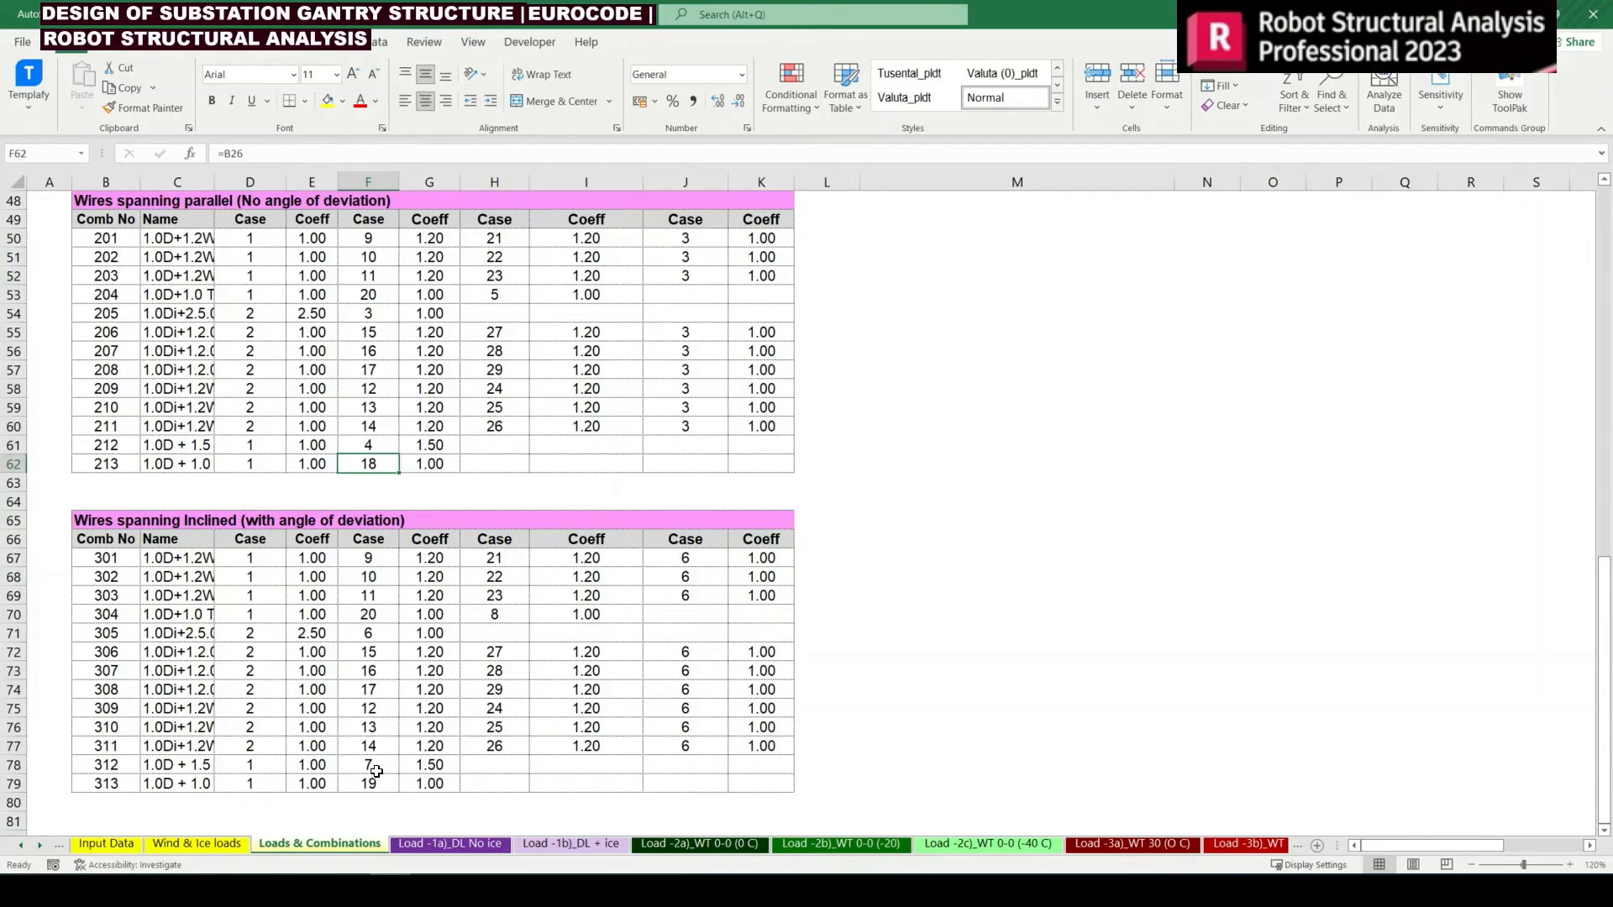
left_click(375, 783)
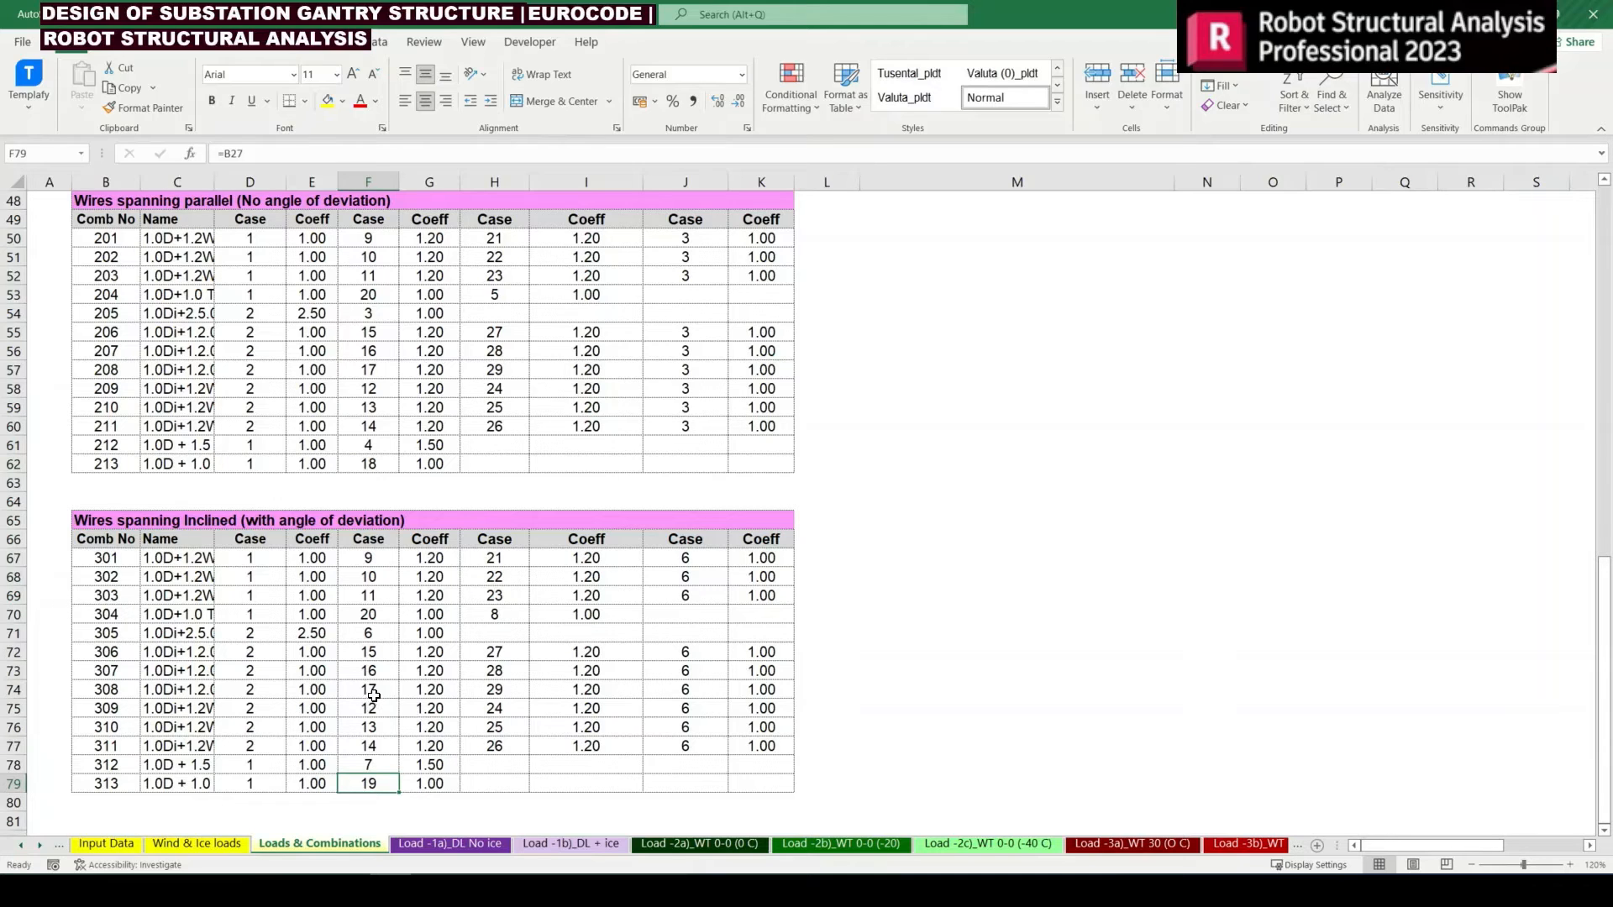
left_click(353, 620)
left_click(372, 292)
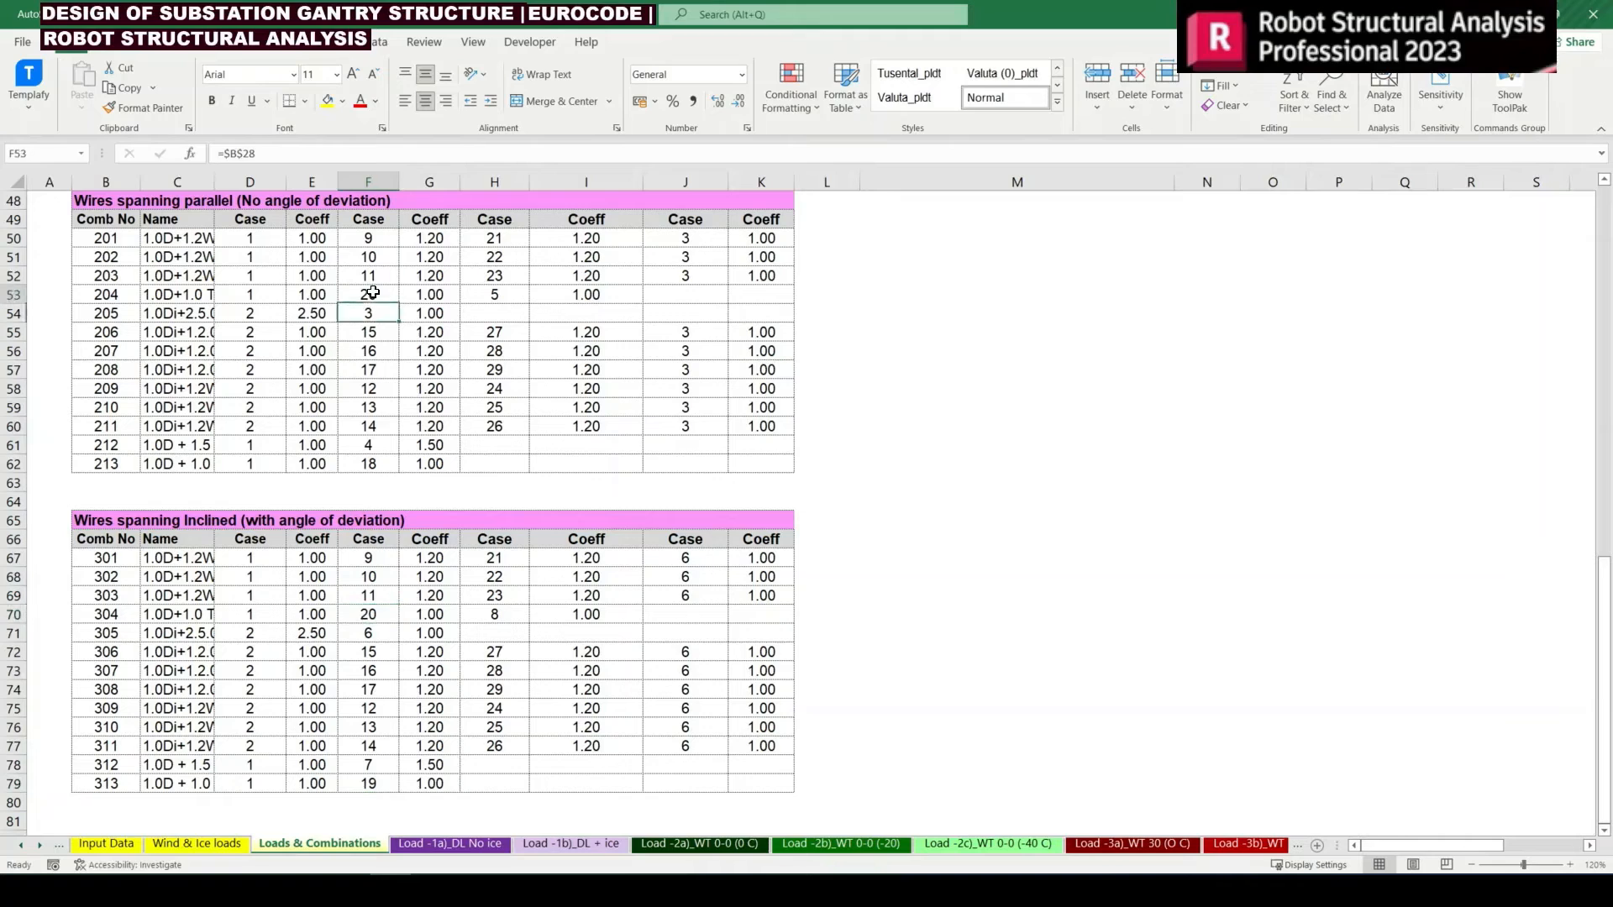
left_click(372, 613)
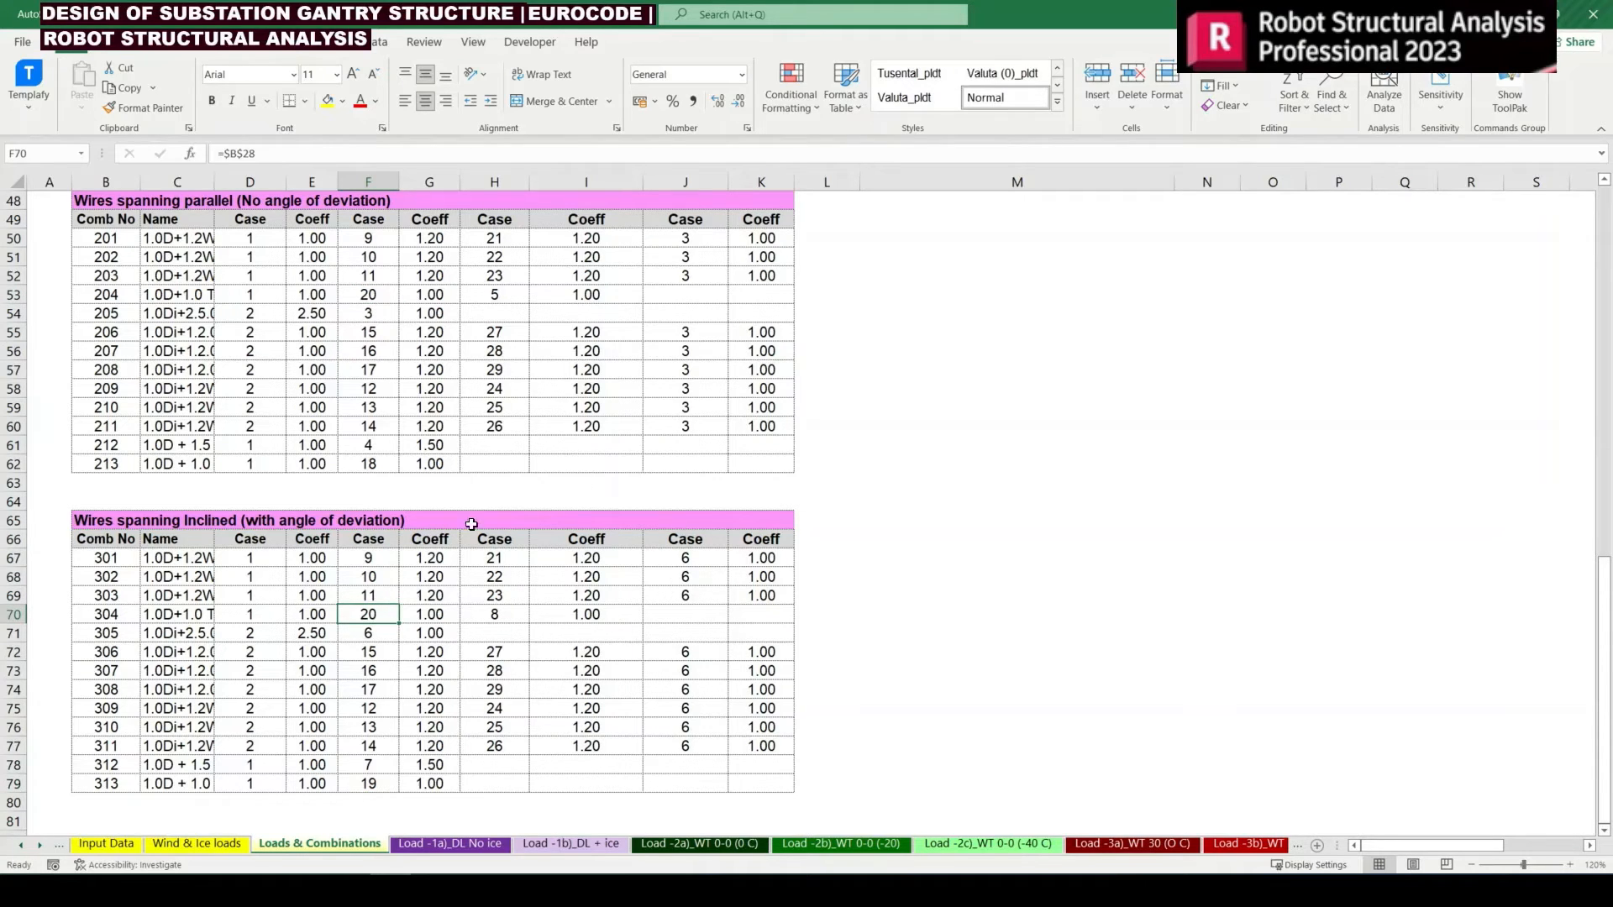
Review the looked-up second wind cases in column H of both tables against the numbers beside the primary loads list
left_click_drag(494, 238, 497, 426)
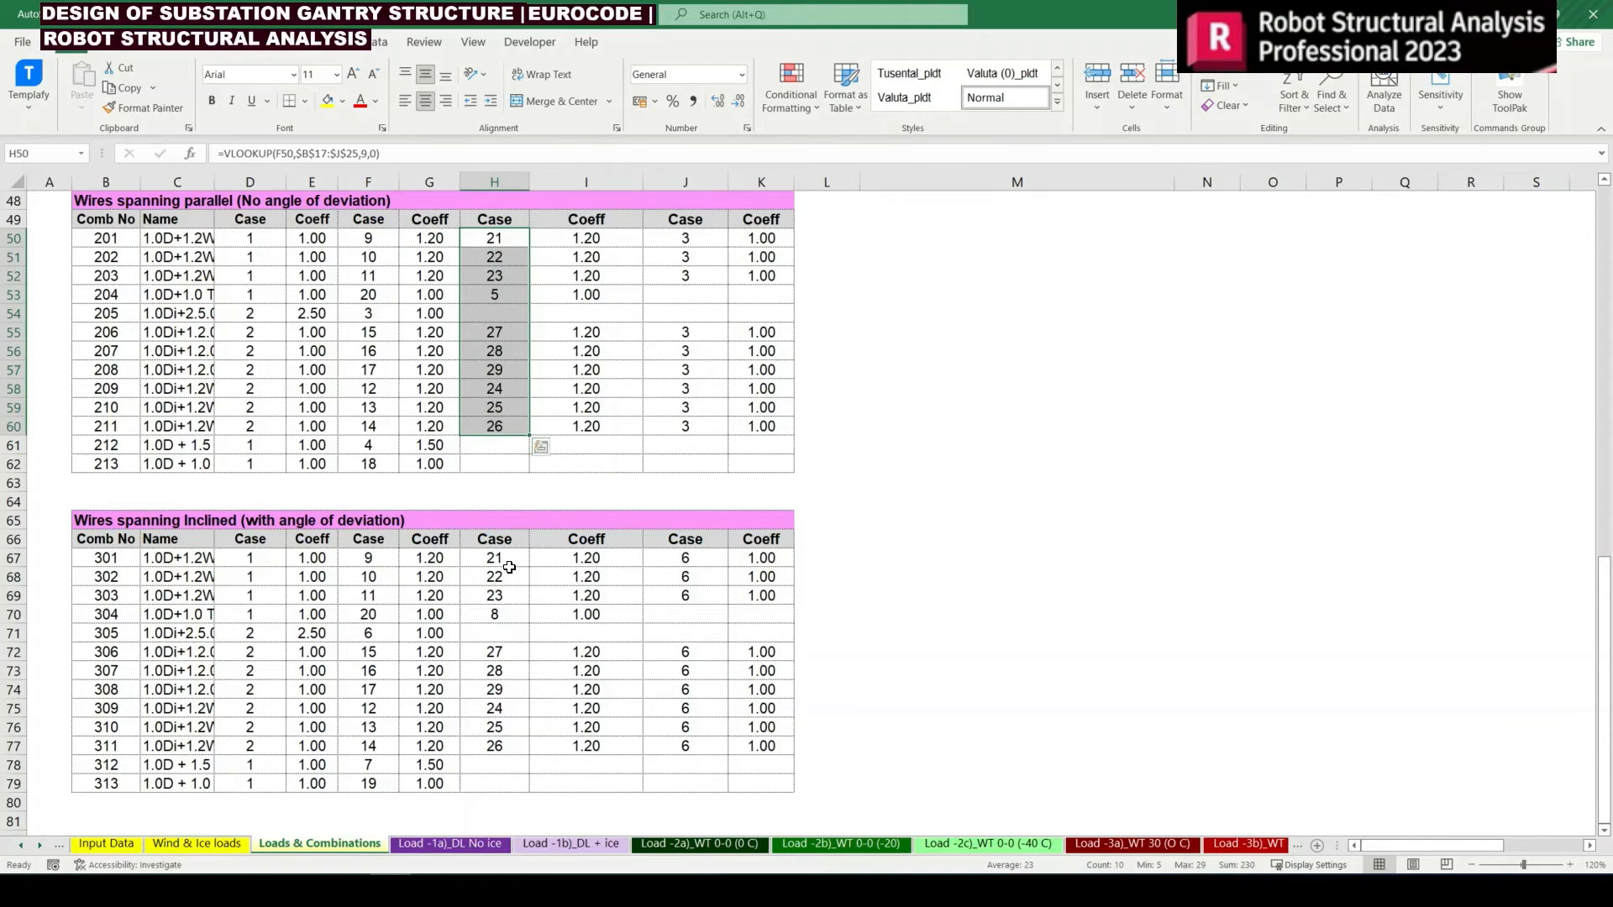
left_click_drag(509, 555, 508, 600)
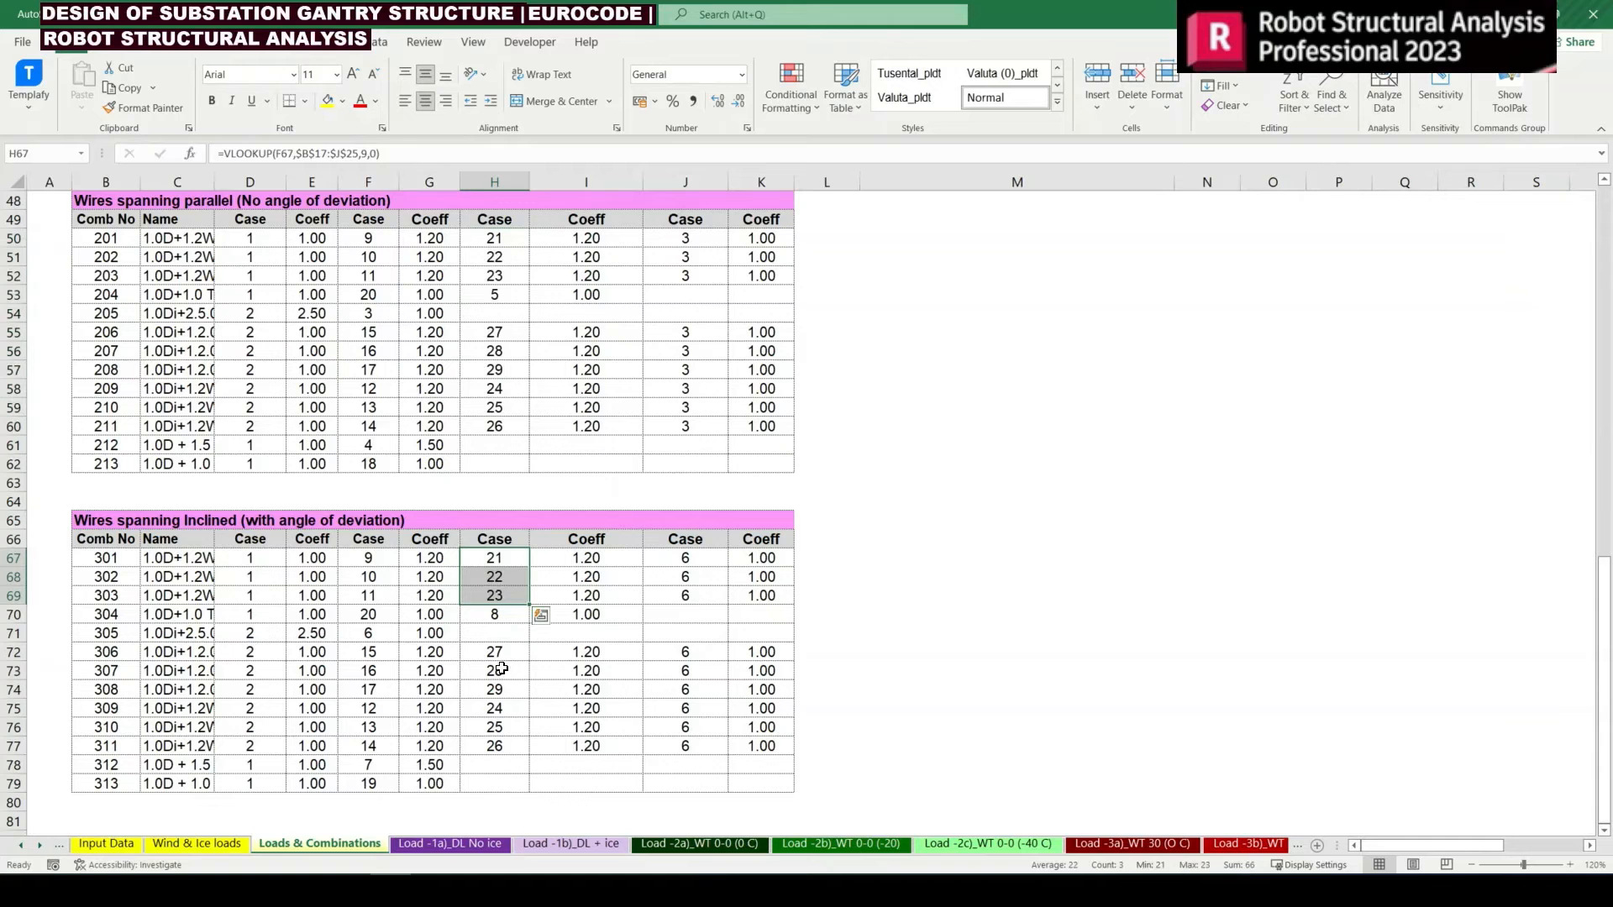
left_click_drag(513, 708, 508, 743)
left_click_drag(510, 653, 512, 690)
scroll(782, 621, "up", 15)
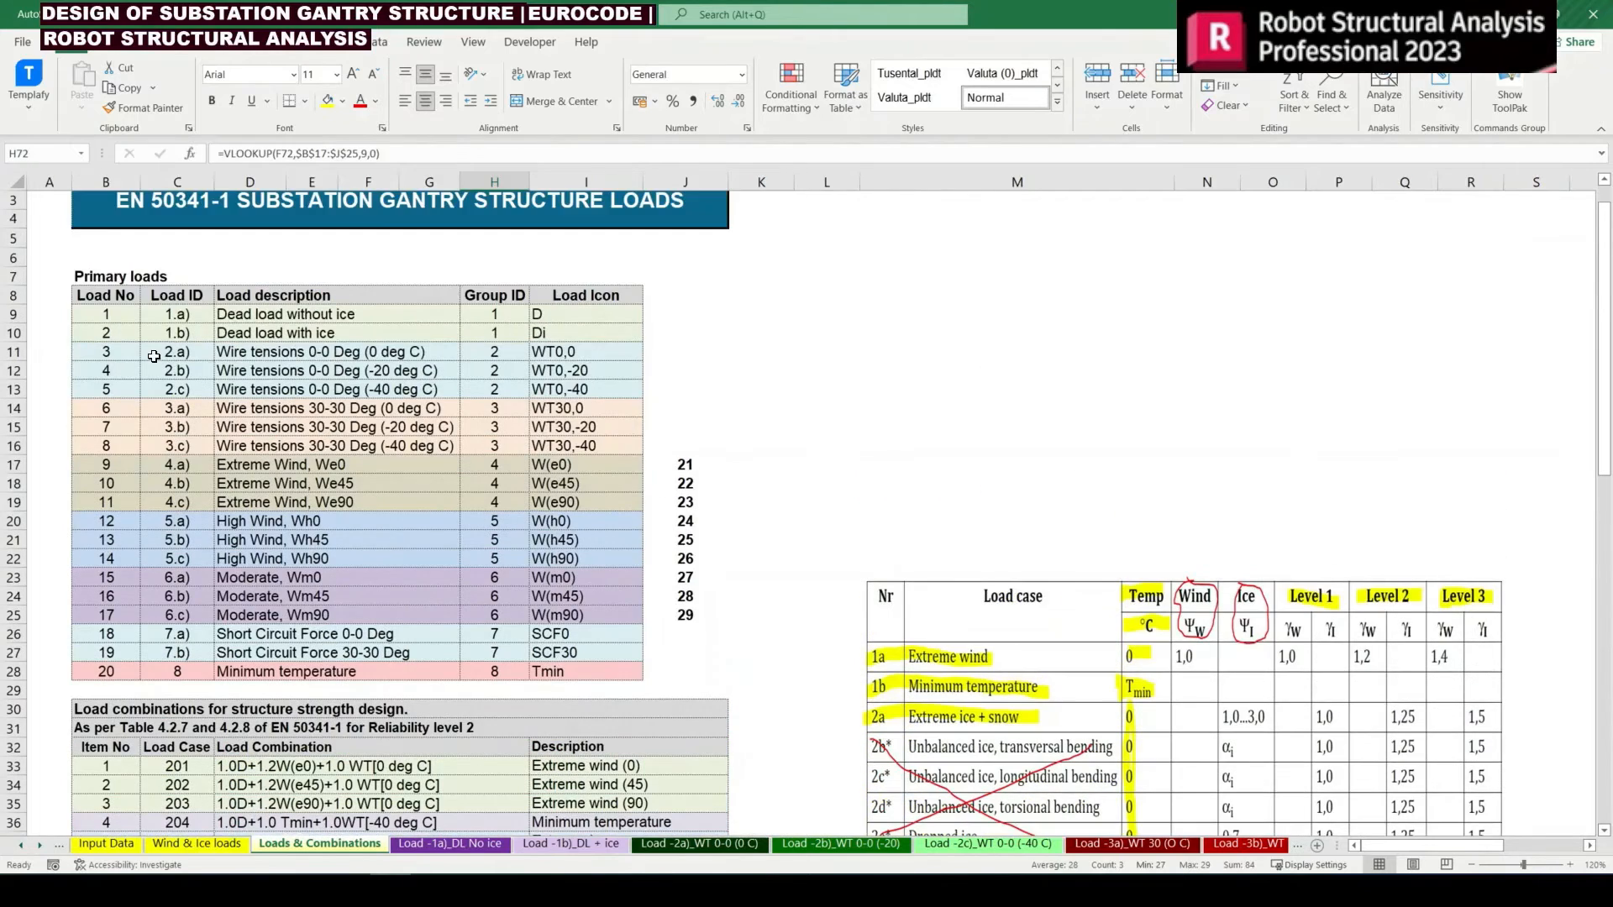
left_click_drag(104, 318, 736, 646)
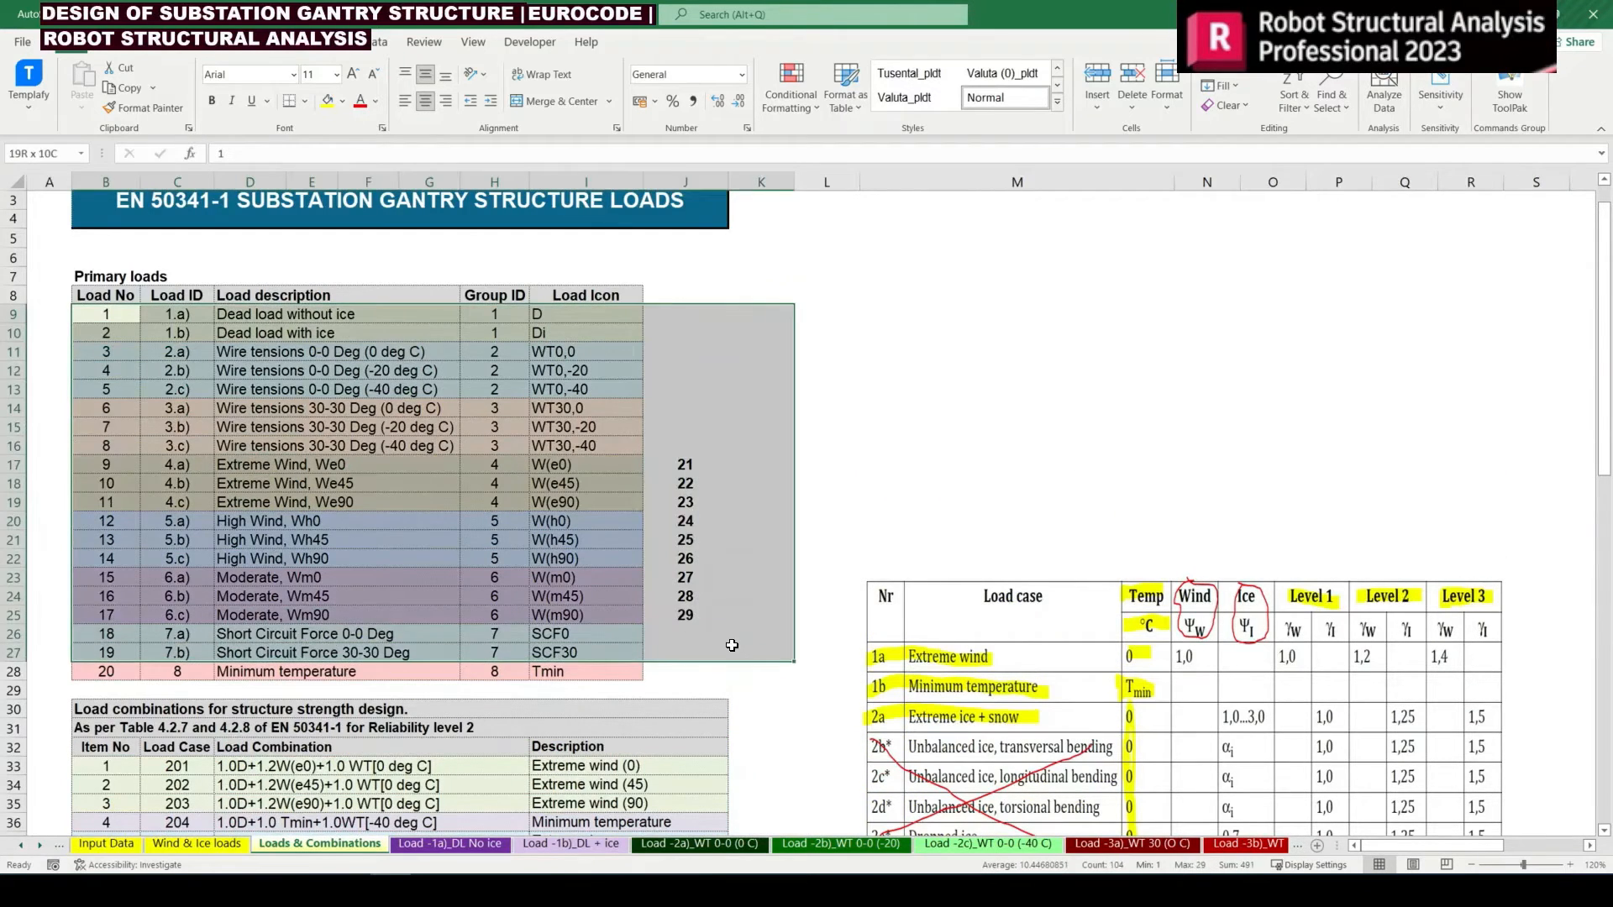
left_click(804, 539)
scroll(804, 538, "down", 3)
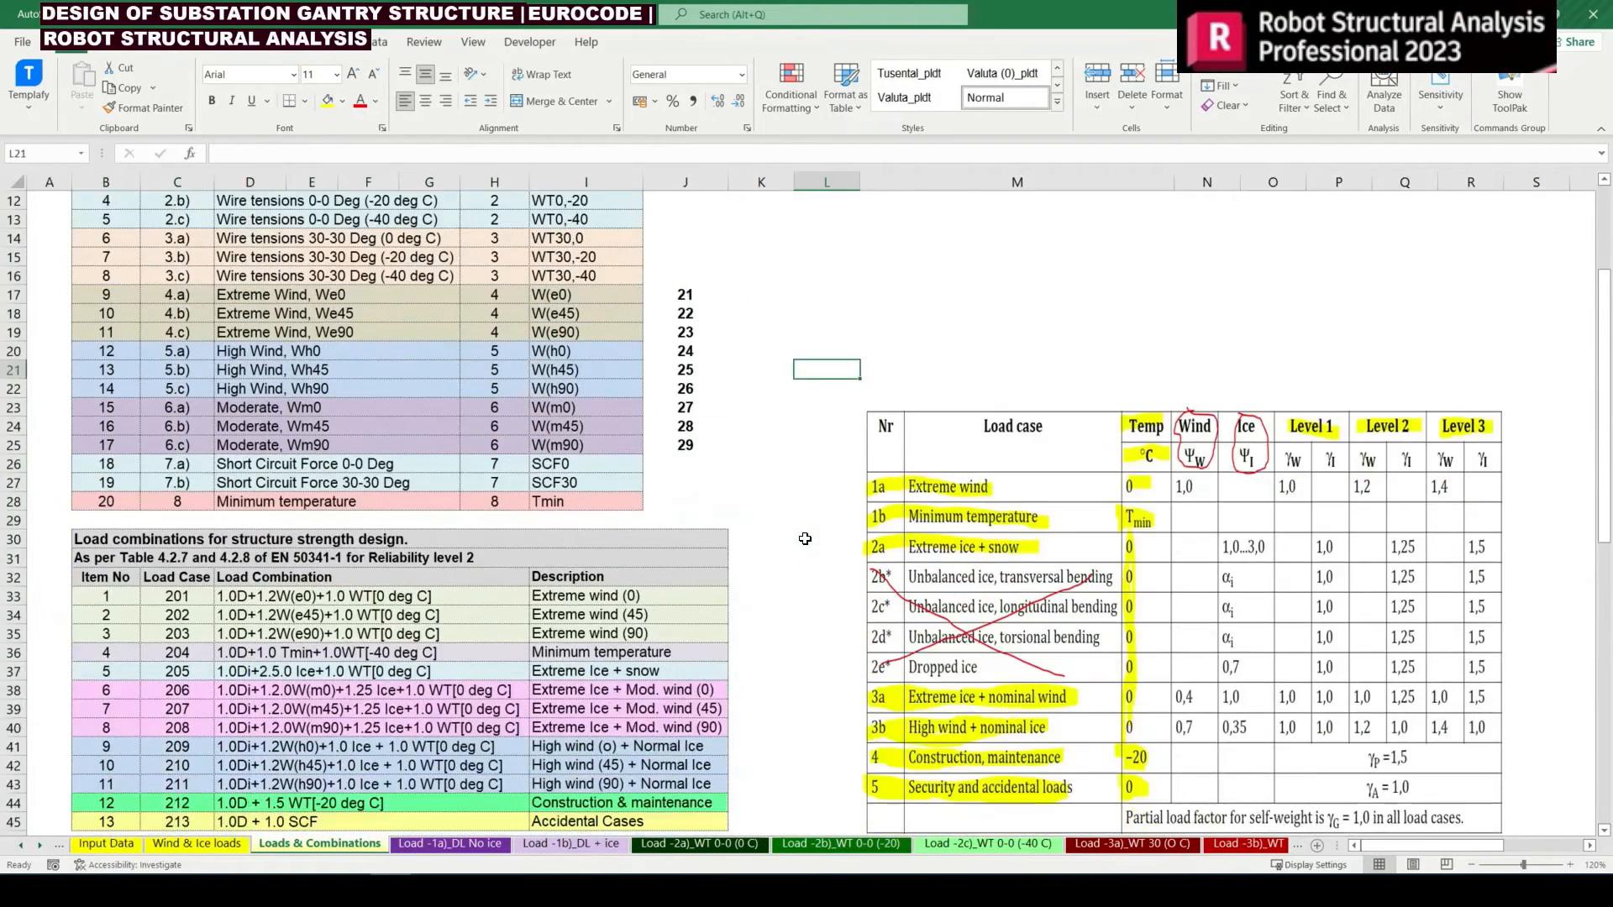
scroll(804, 539, "down", 11)
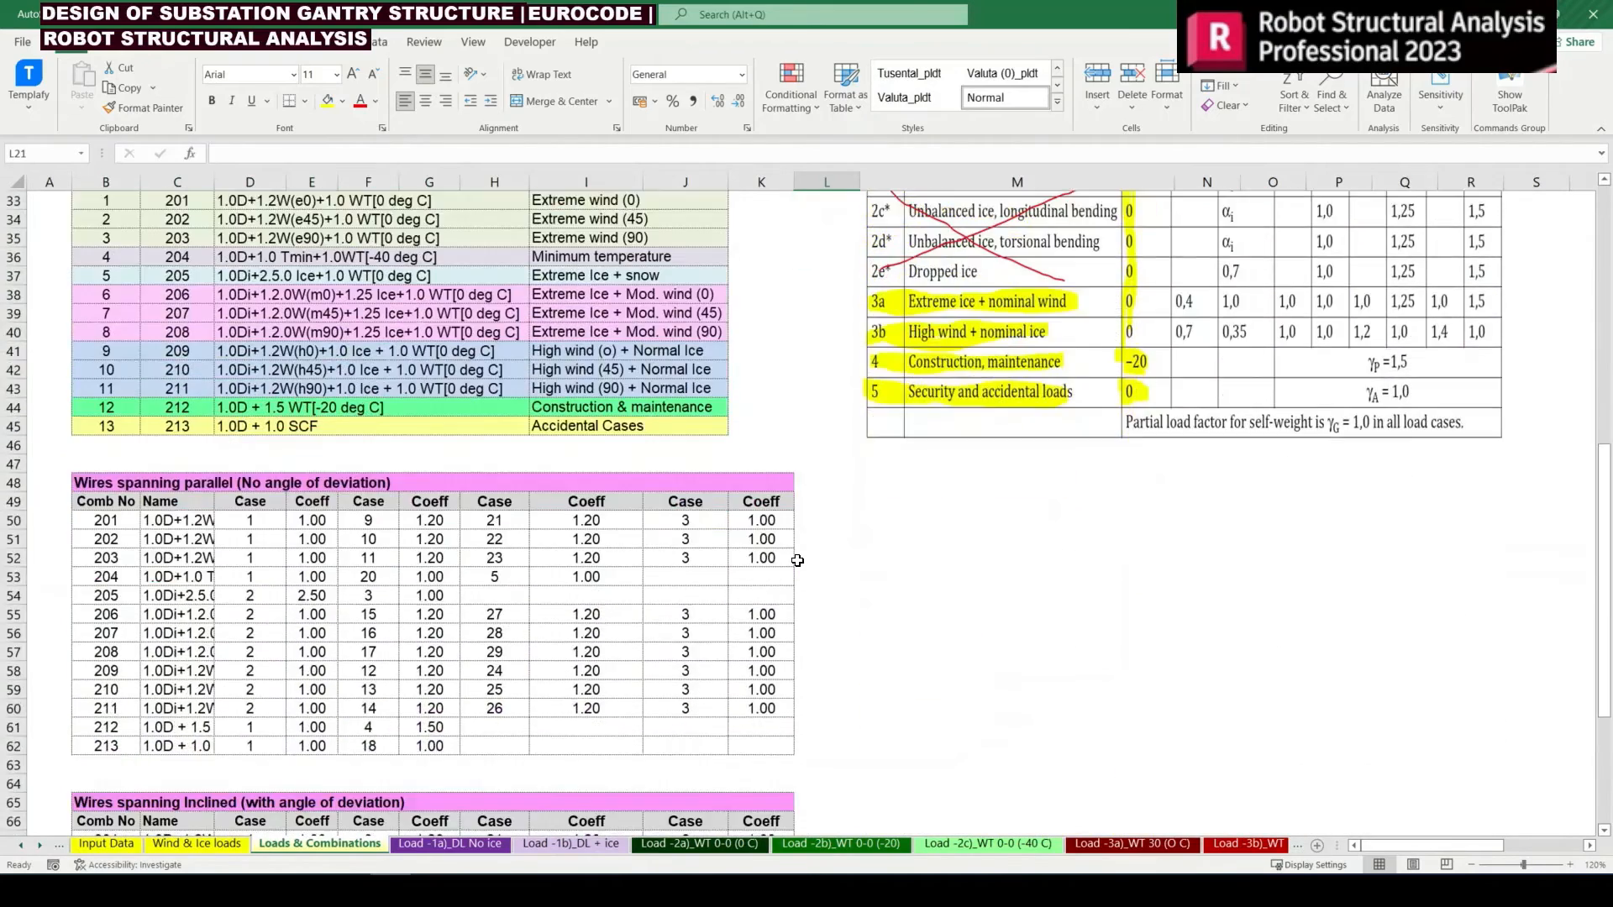
Look over the parallel wires combination table, then switch to Robot Structural Analysis and reduce the gantry view to a plain wireframe without load symbols
scroll(797, 561, "down", 1)
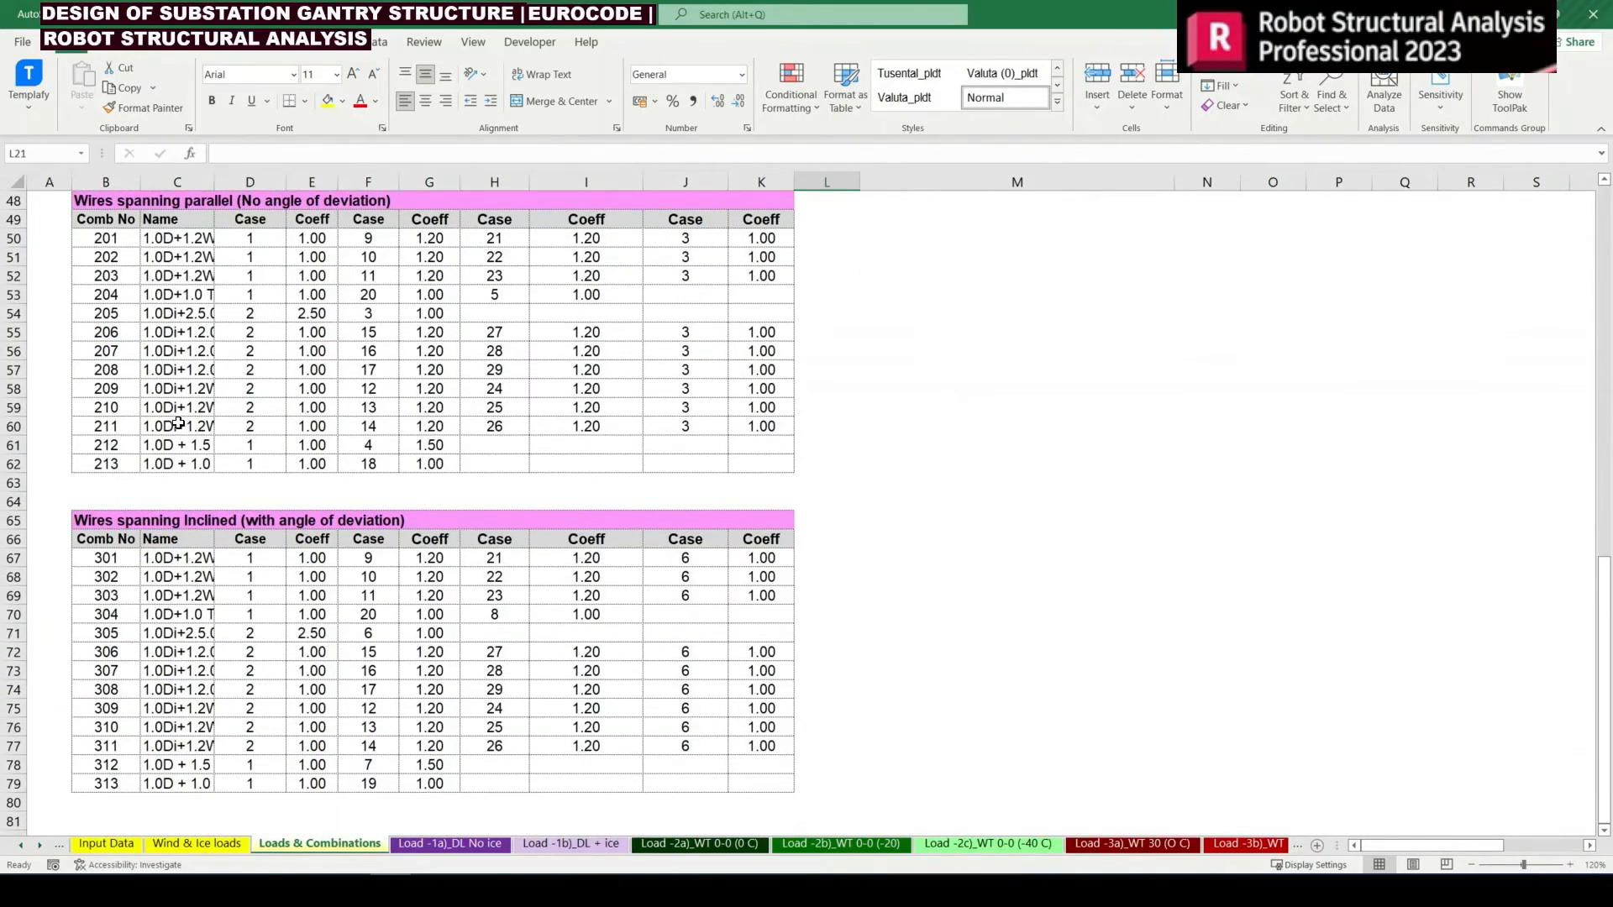
left_click_drag(118, 246, 729, 460)
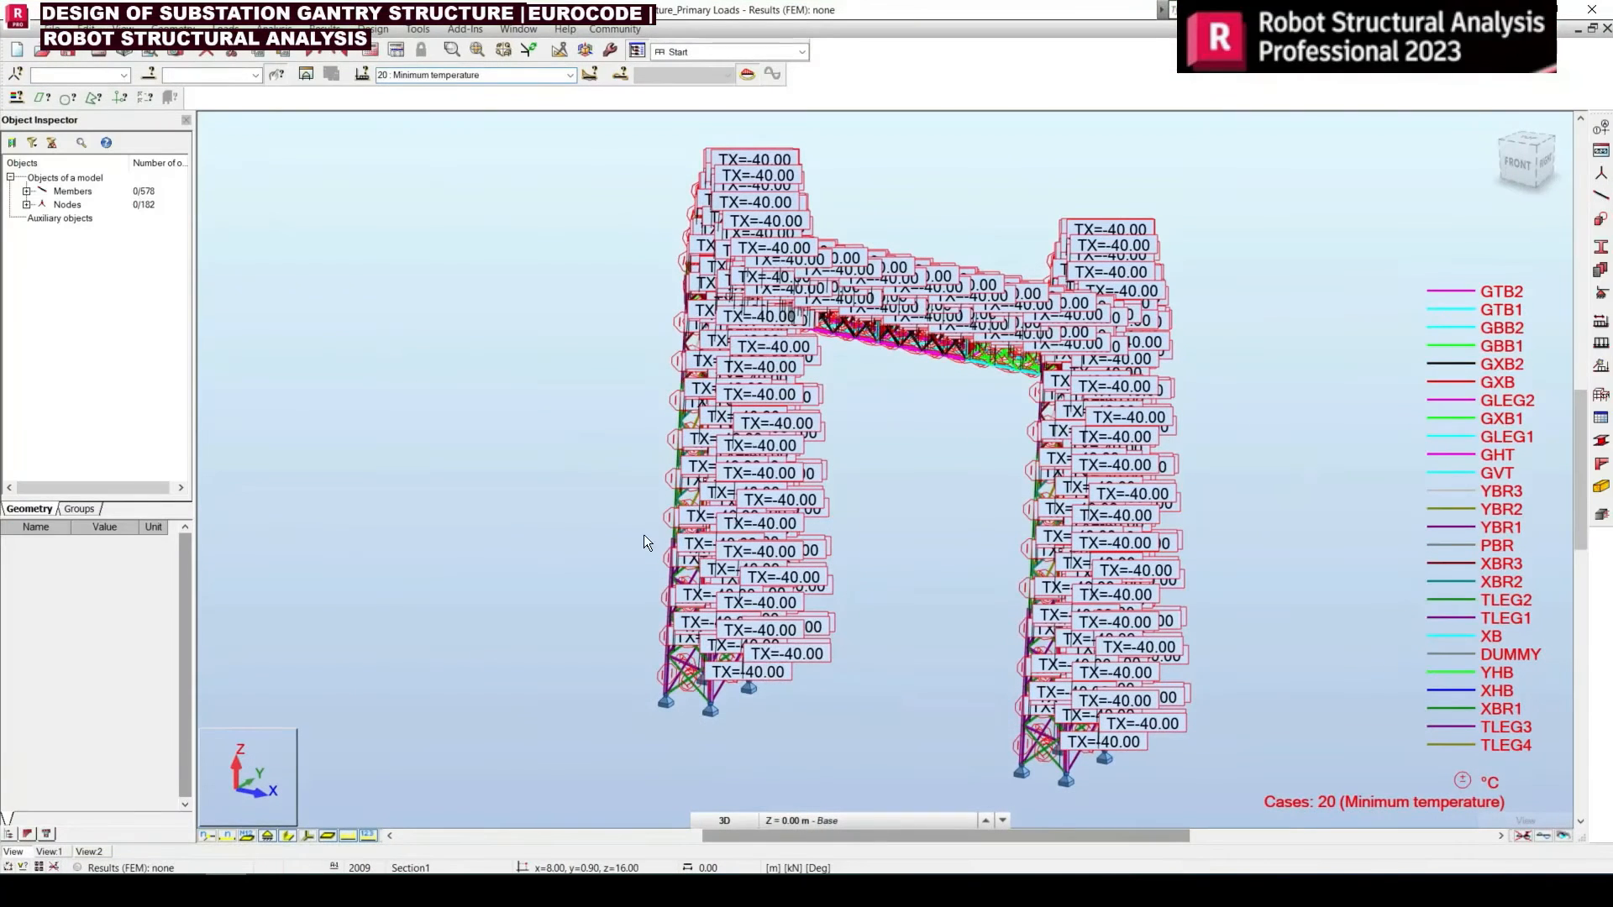
left_click_drag(644, 466, 627, 473)
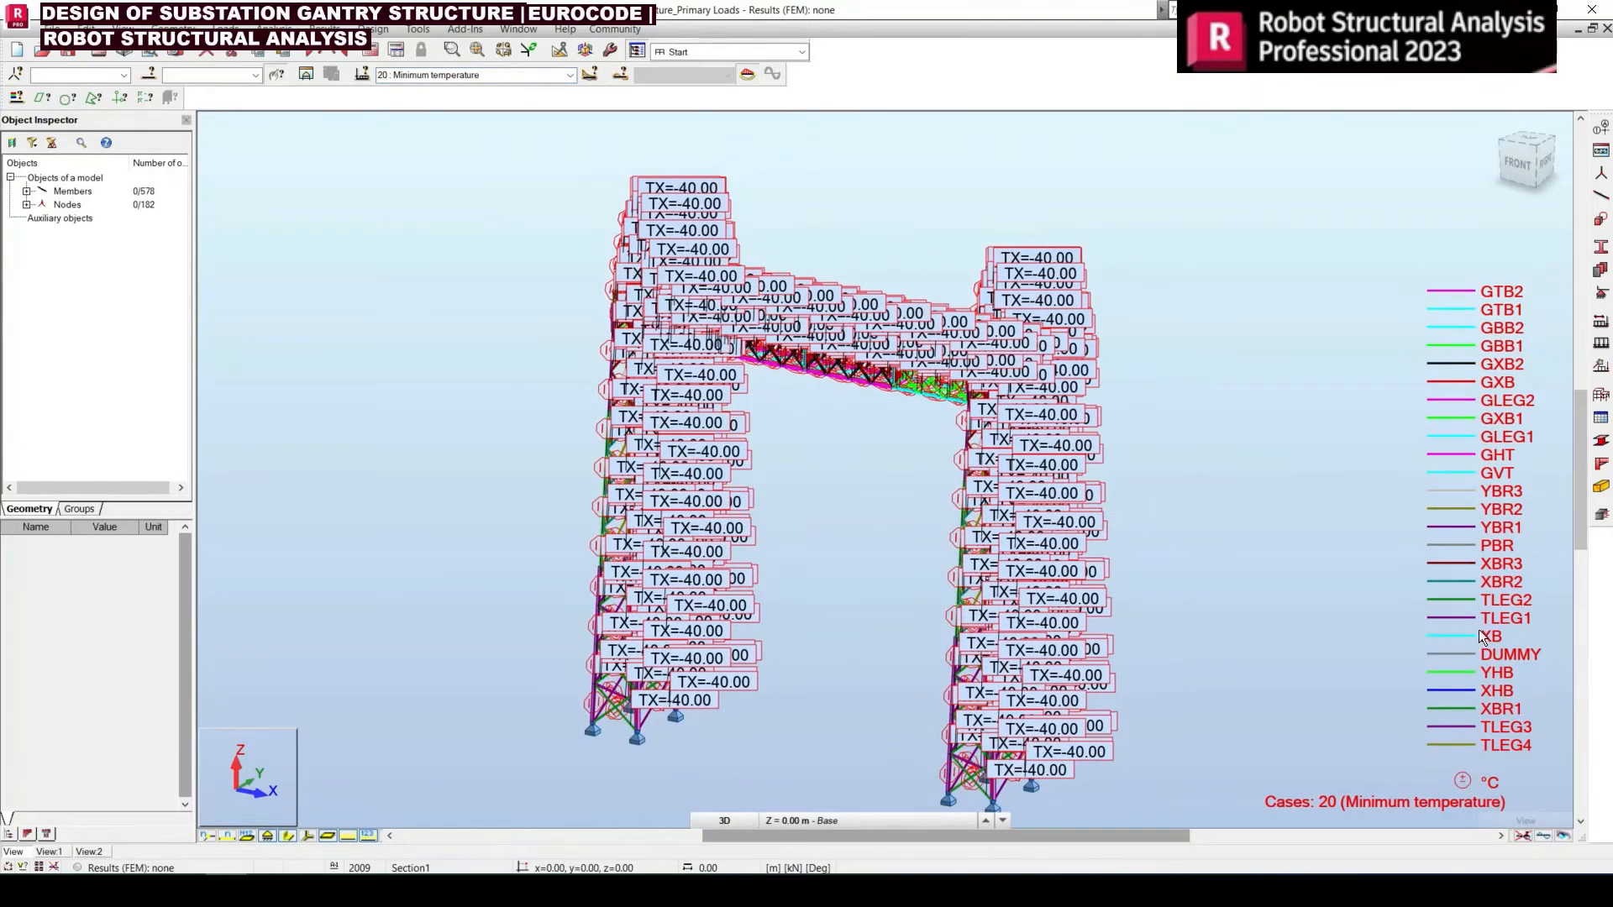
left_click(1524, 837)
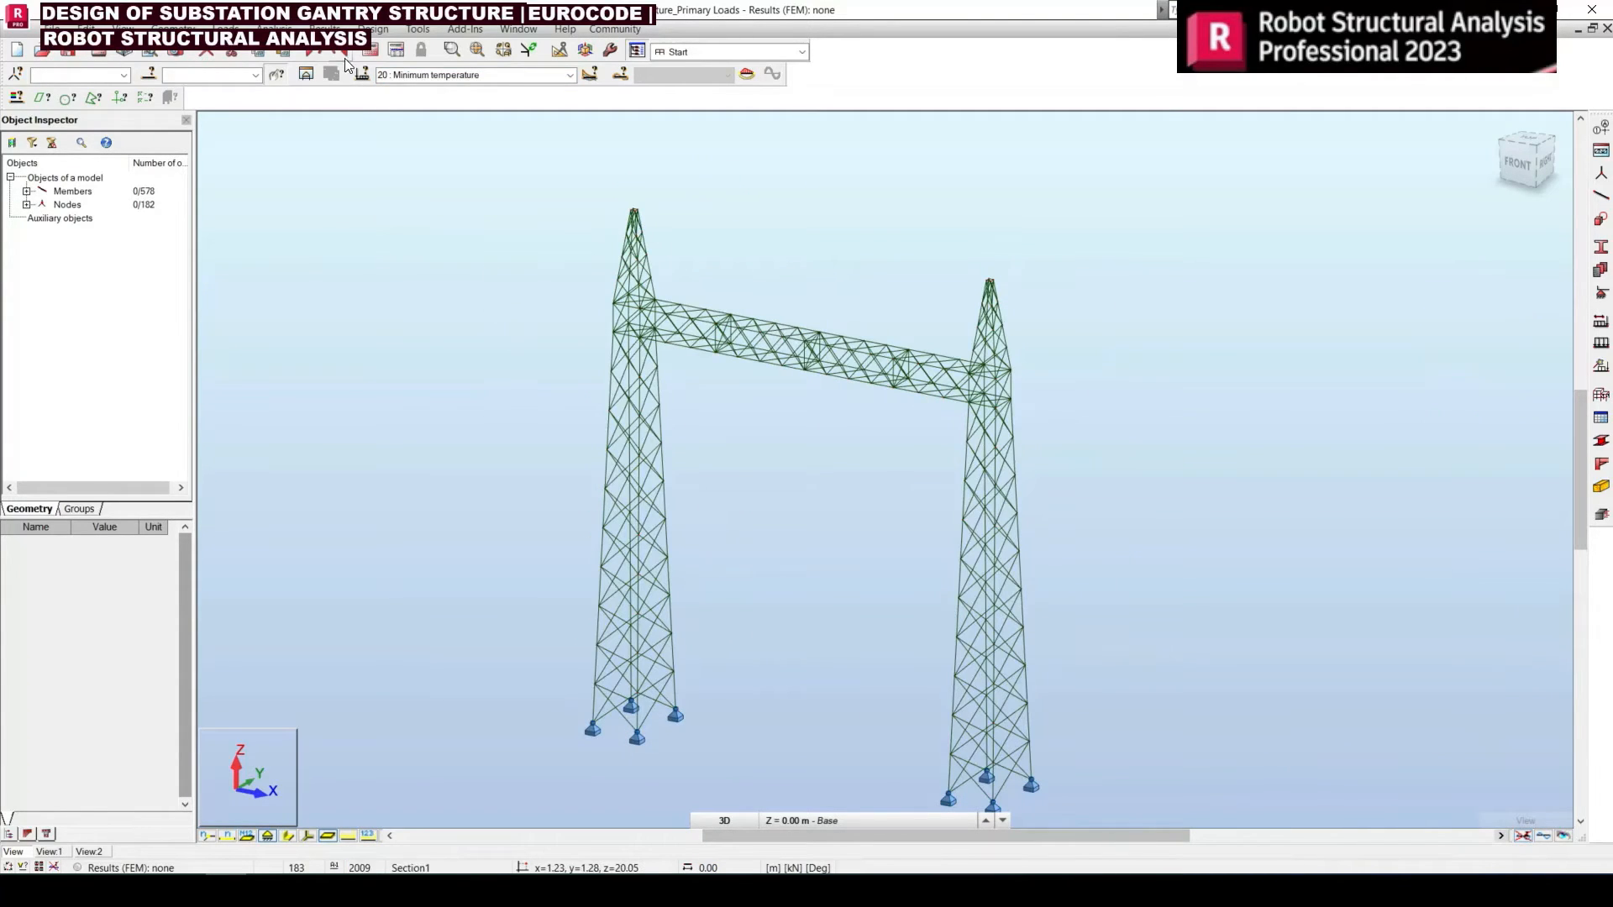
Start a new manual load combination in Robot and set its number to 201, copied from the Excel parallel wires table
left_click(226, 29)
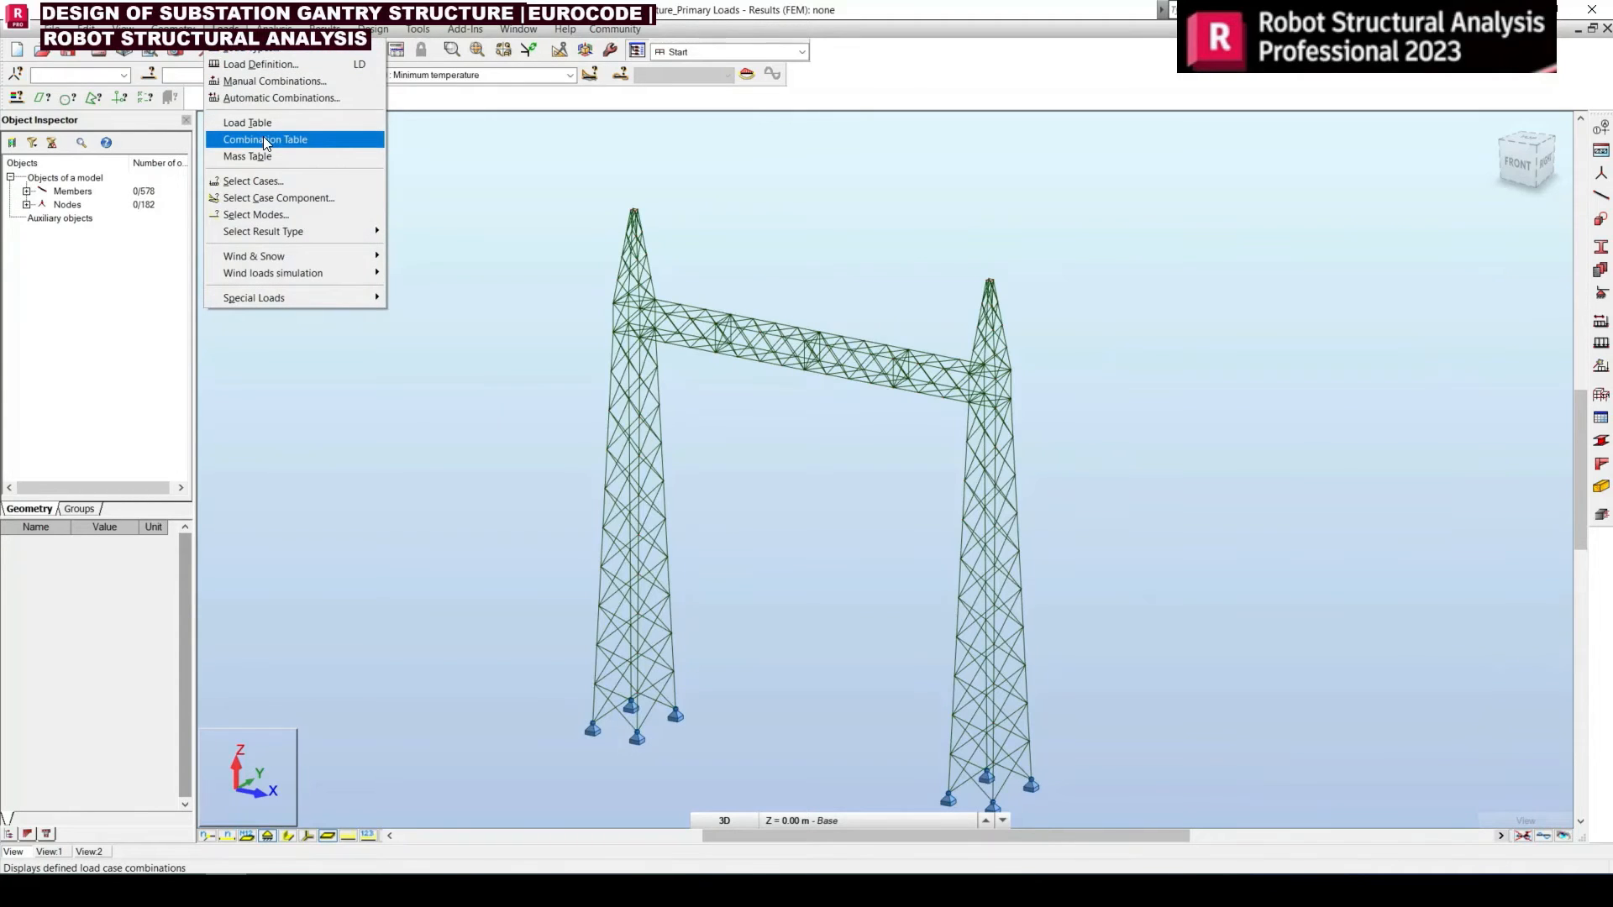
left_click(270, 81)
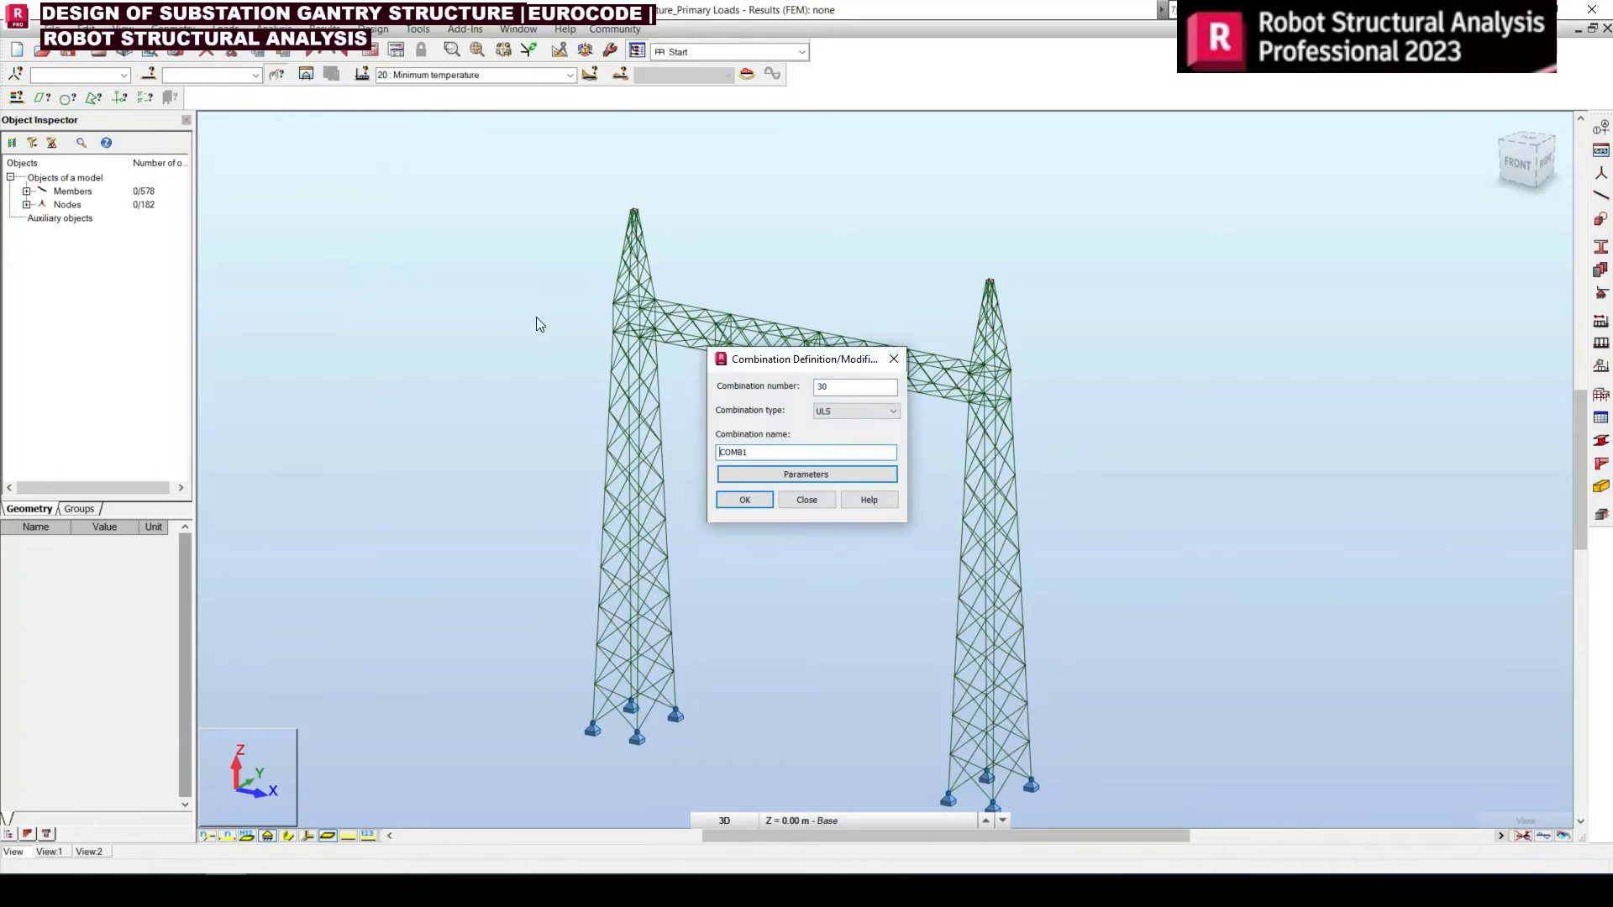
left_click_drag(841, 385, 798, 383)
key("alt+Tab")
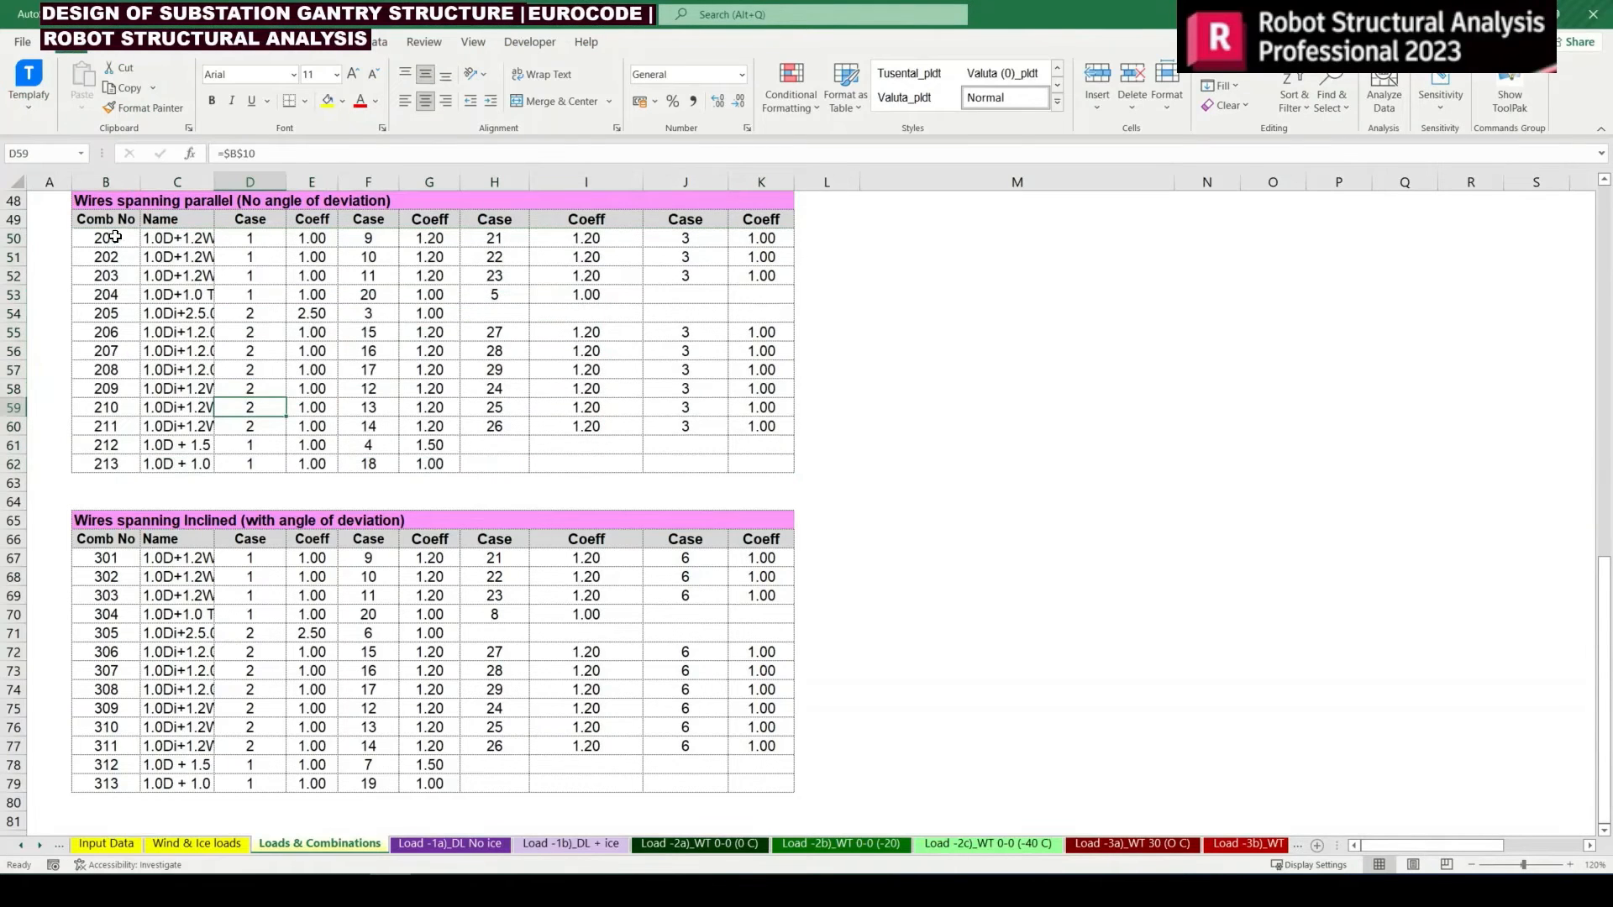
left_click(115, 237)
key("ctrl+c")
key("alt+Tab")
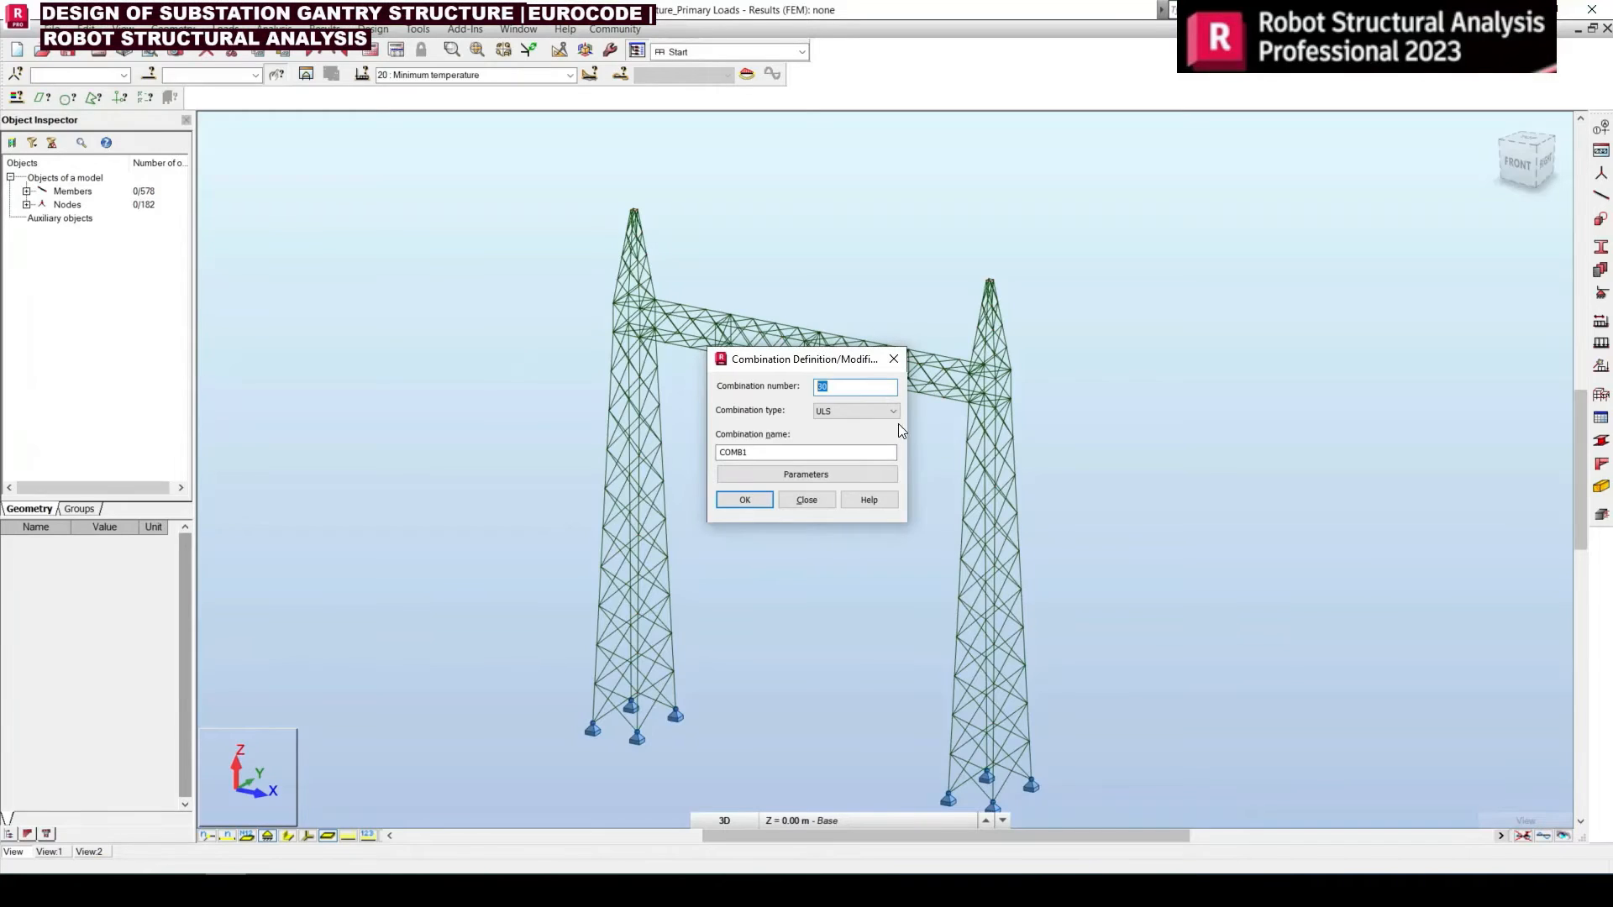
key("ctrl+v")
Name the combination "1.0D+1.2W(e0)+1.0 WT[0 deg C]" using the Excel name cell, keep type ULS and create it
key("alt+Tab")
left_click(172, 238)
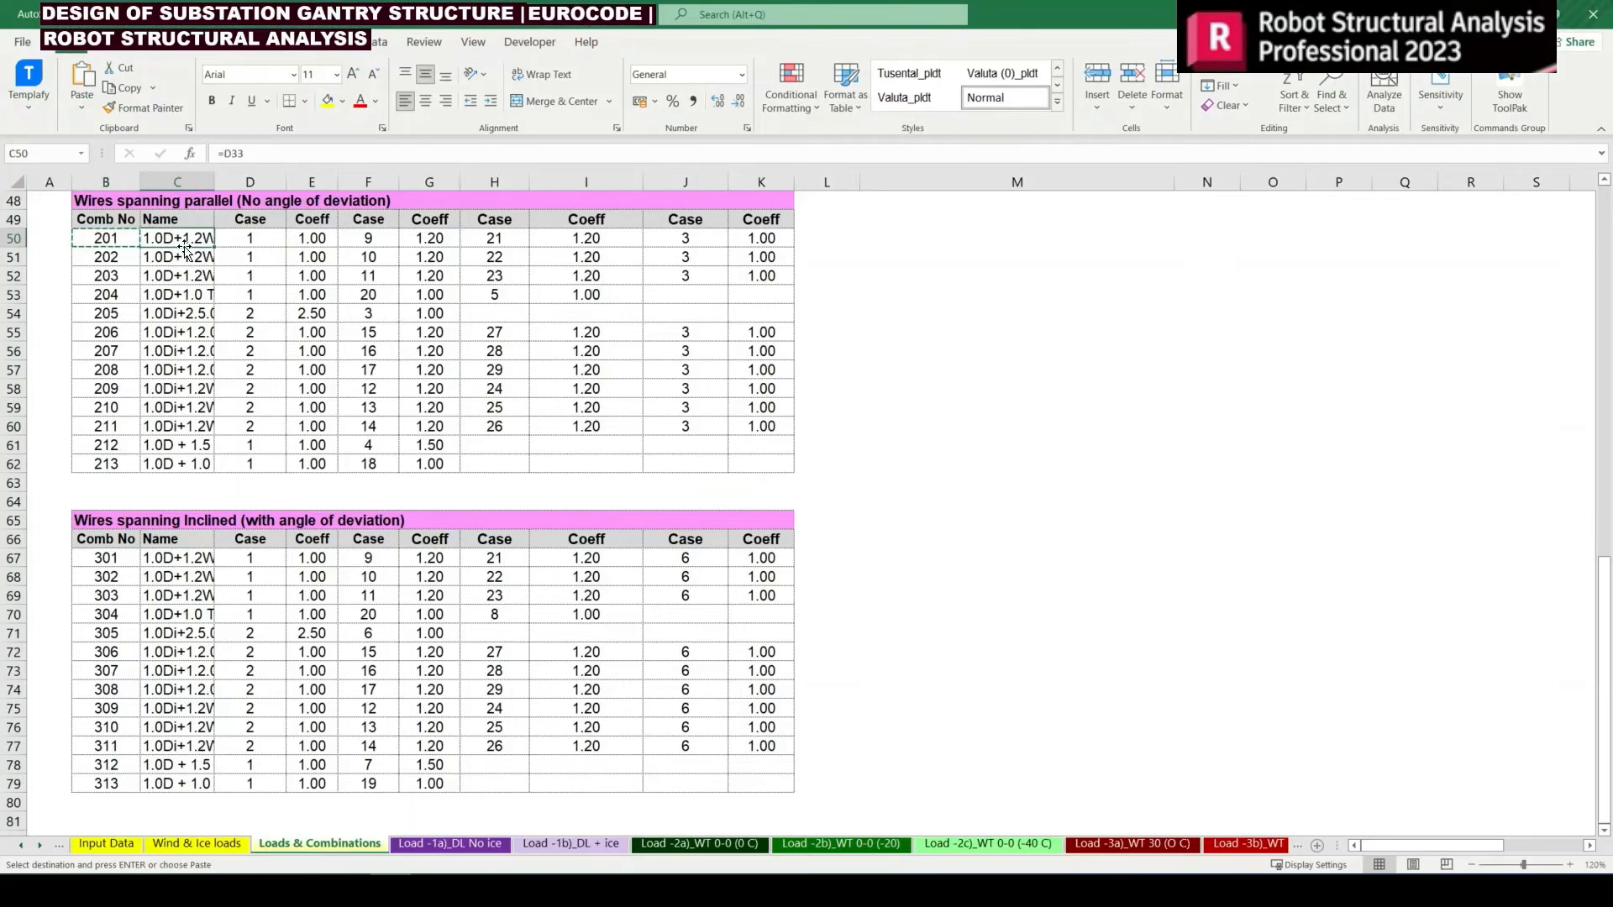
key("ctrl+c")
key("alt+Tab")
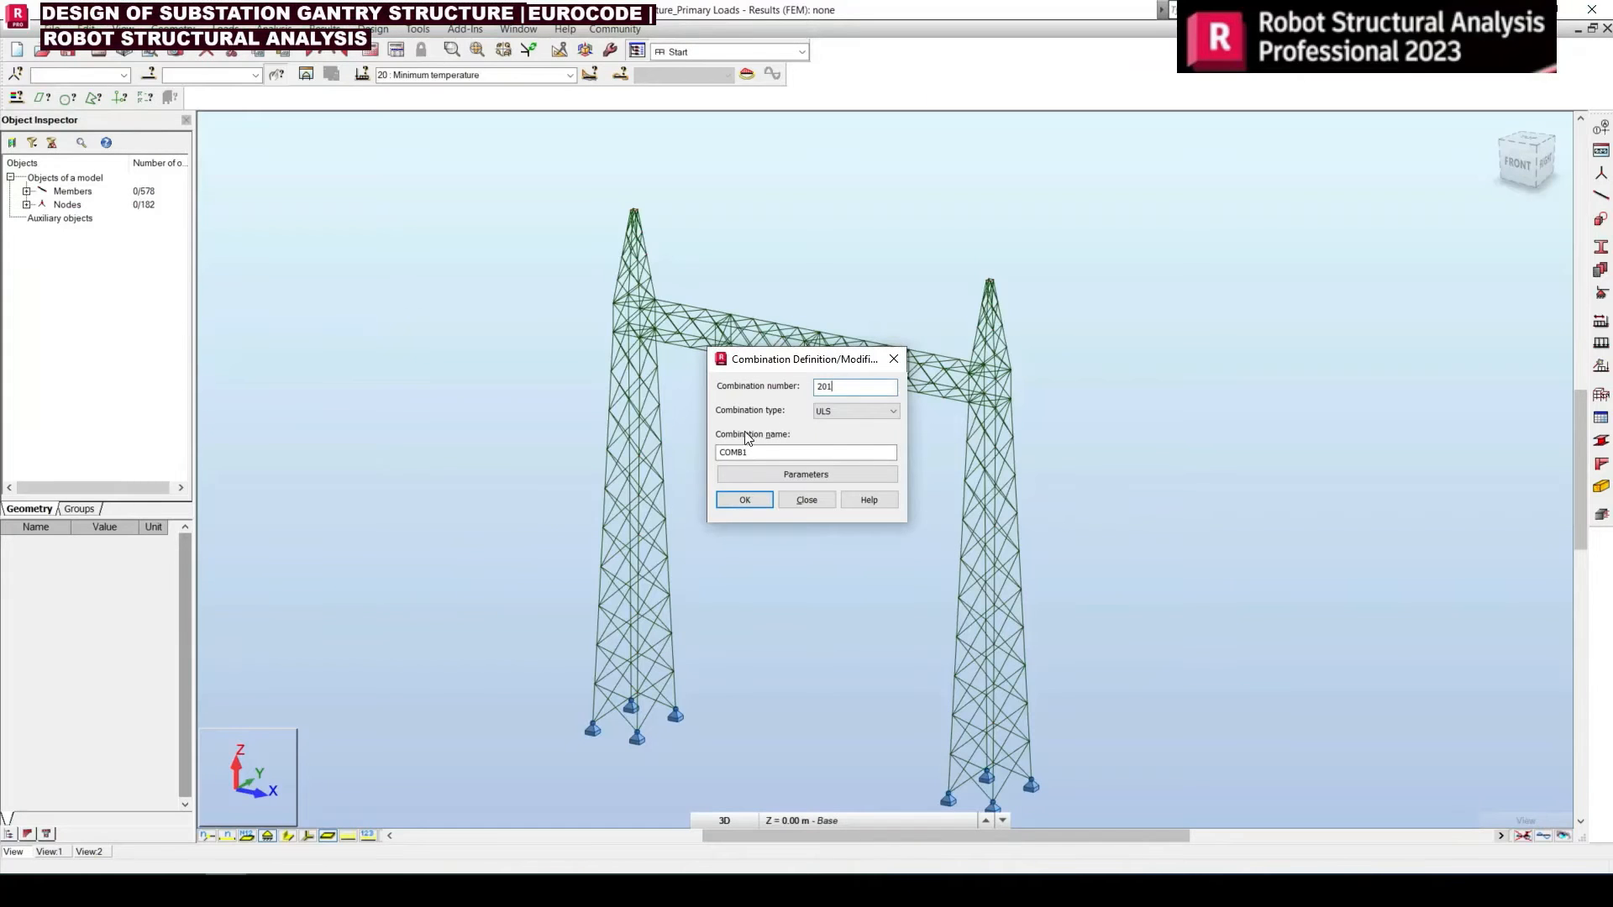
left_click_drag(751, 453, 686, 459)
key("ctrl+v")
left_click(847, 413)
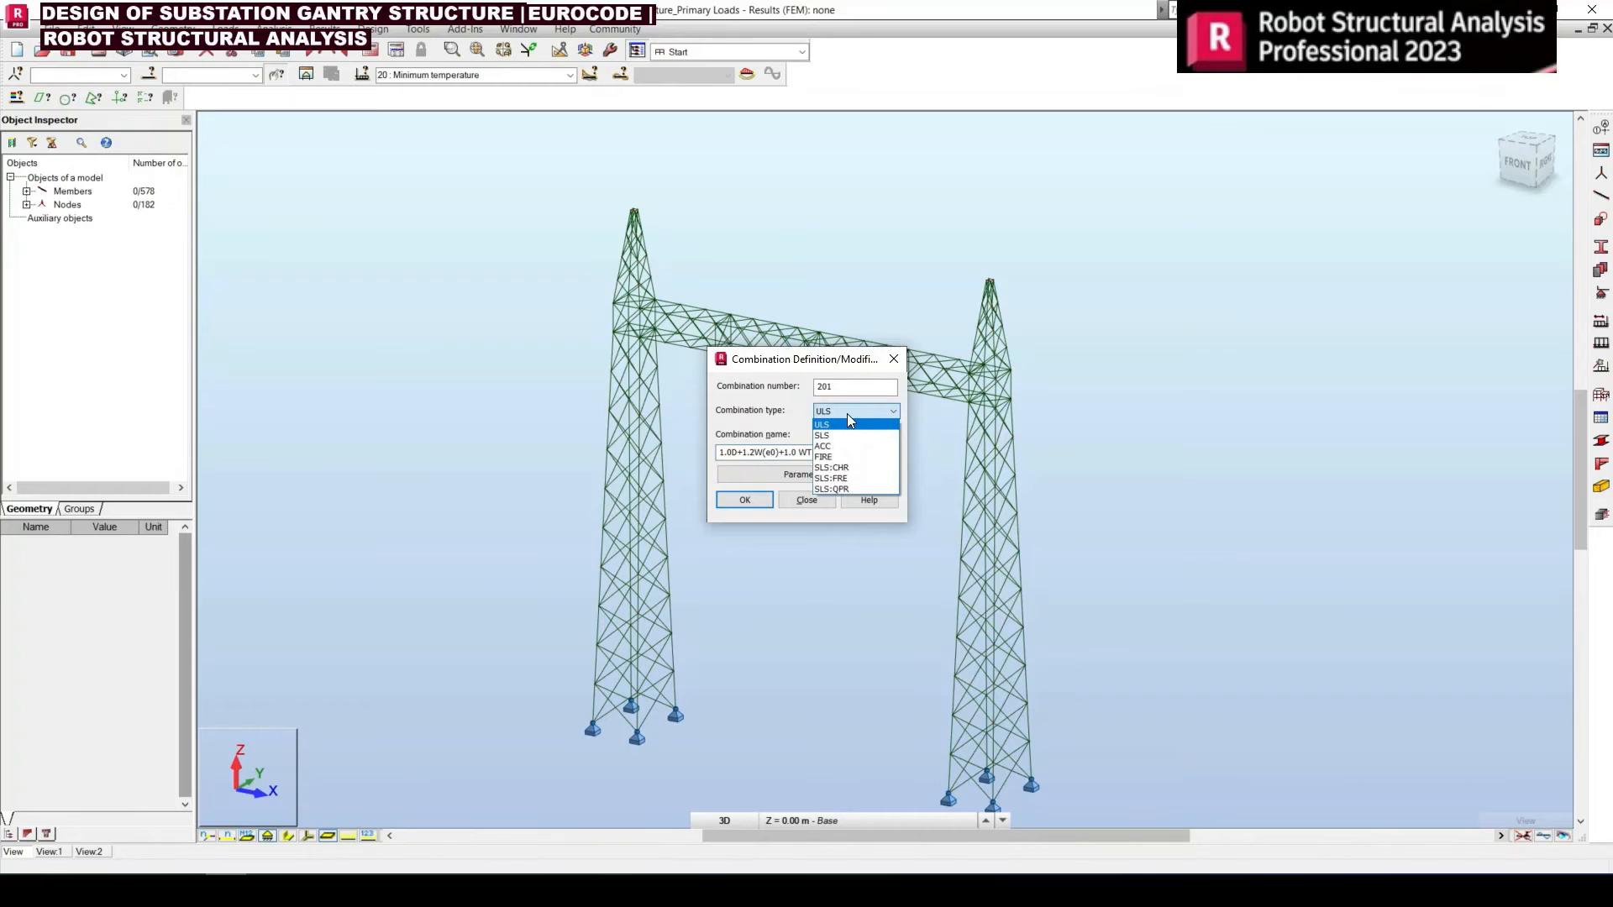
left_click(846, 414)
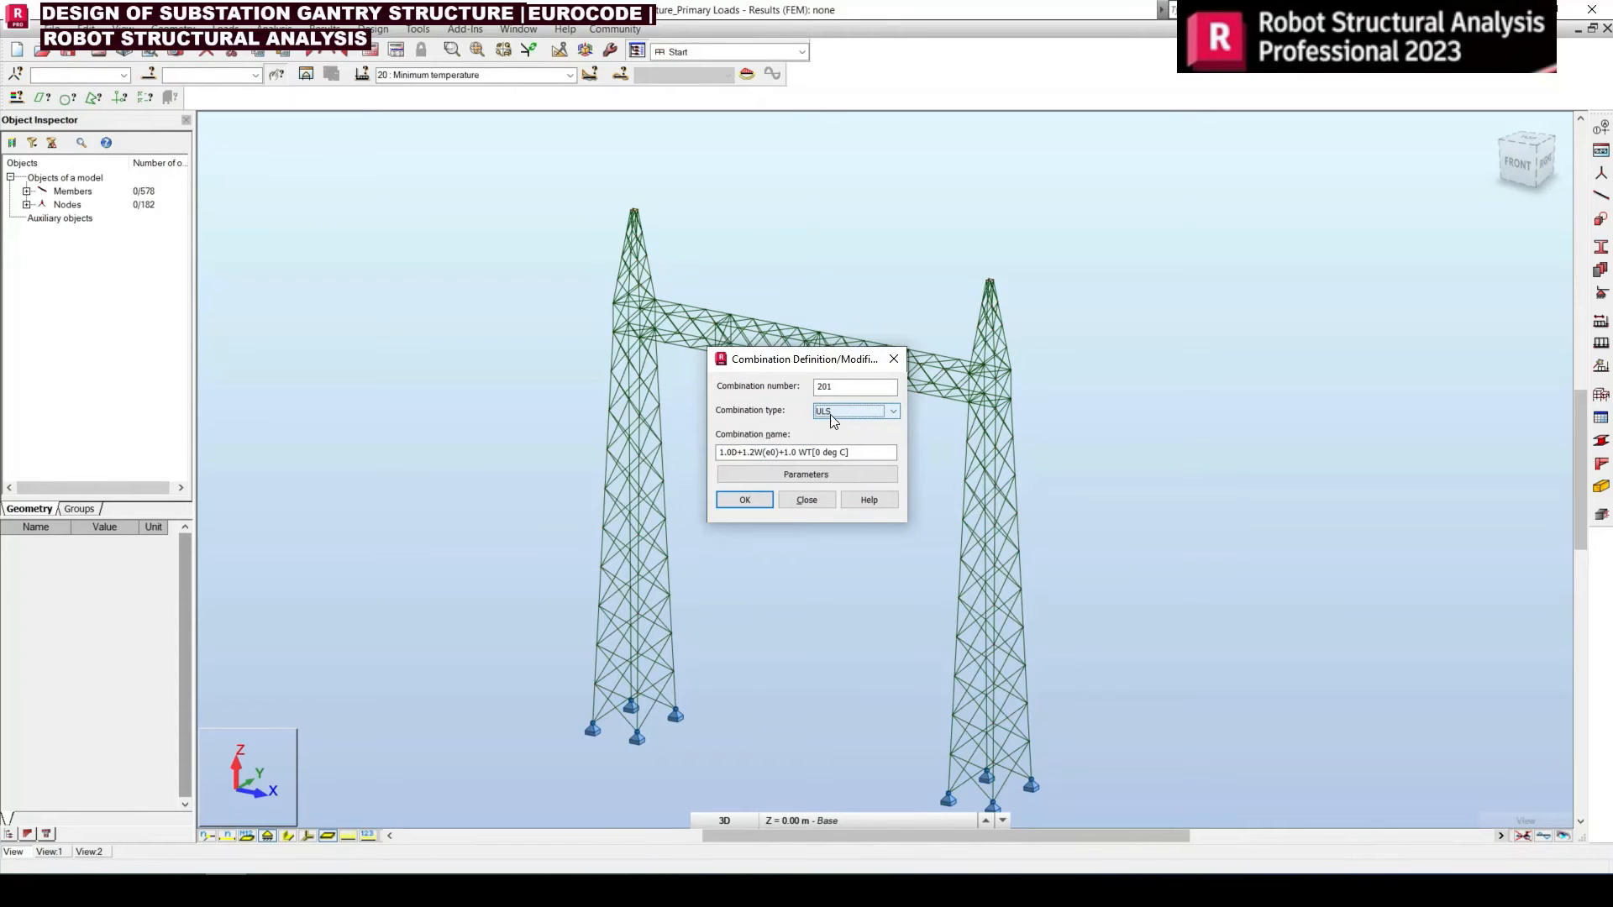
left_click(747, 498)
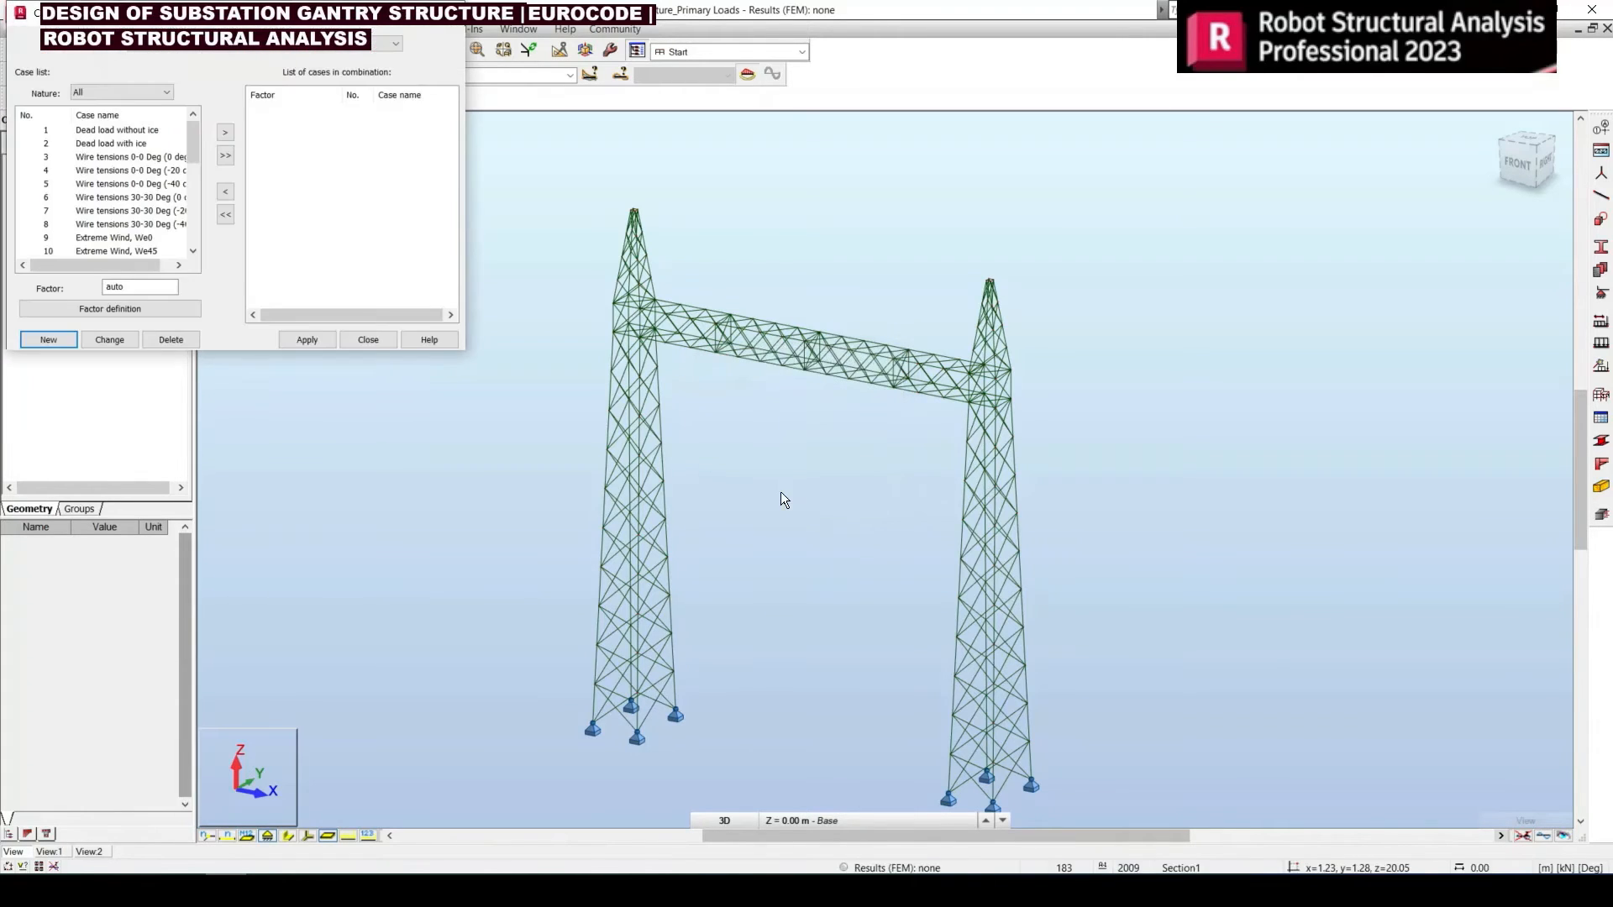
left_click_drag(160, 23, 573, 333)
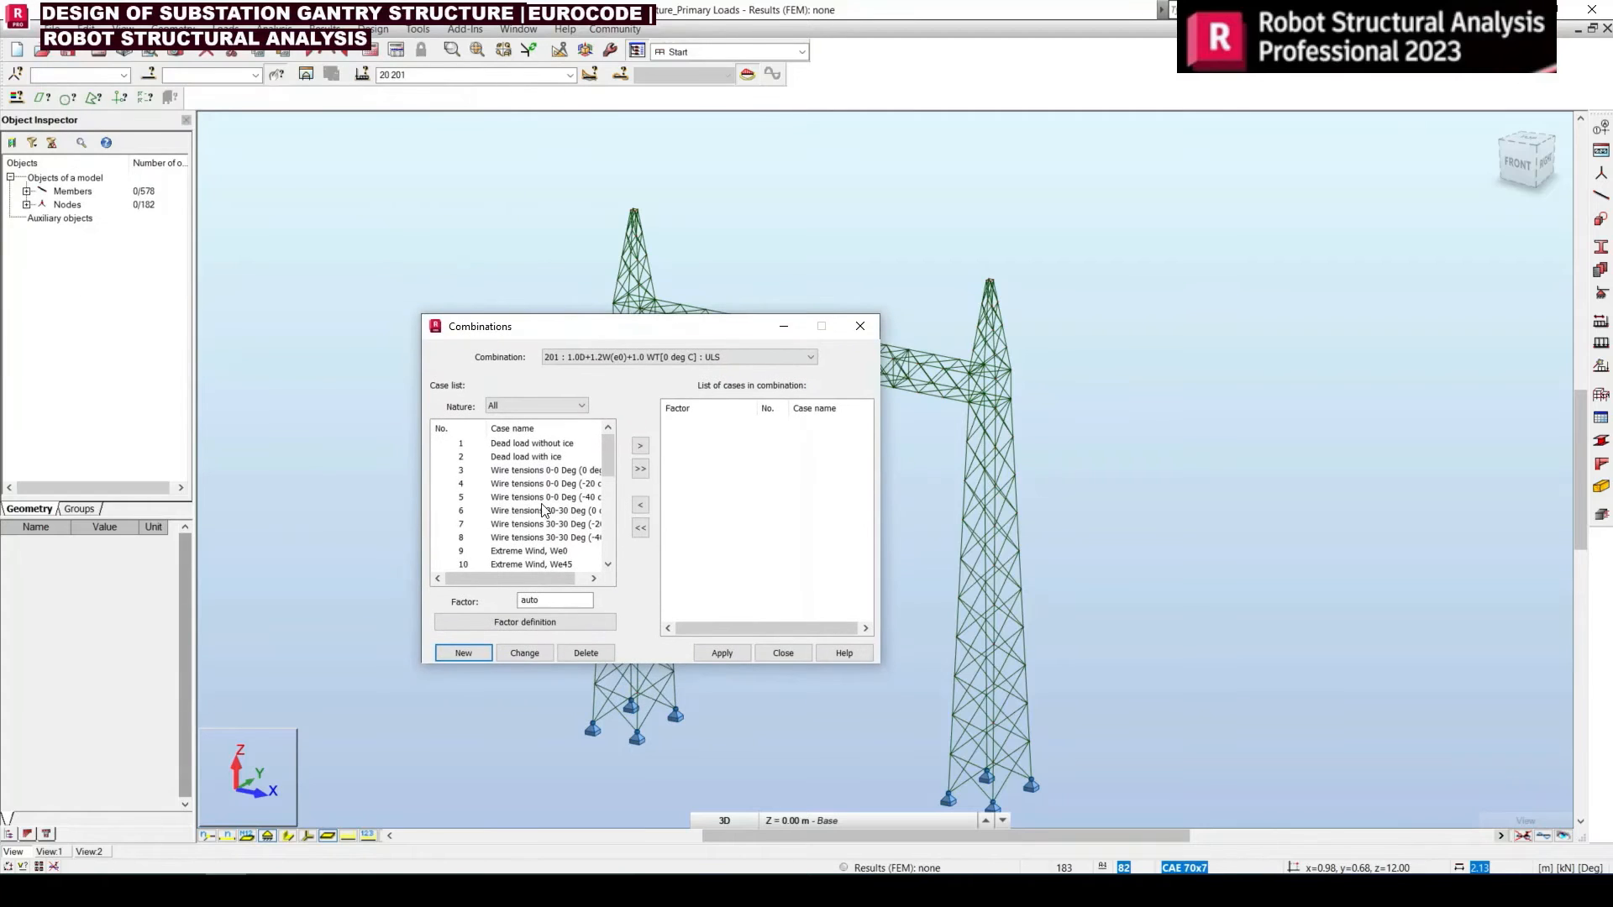
Review the case numbers and coefficients of combination 201 in the Excel parallel wires table, then return to Robot
key("alt+Tab")
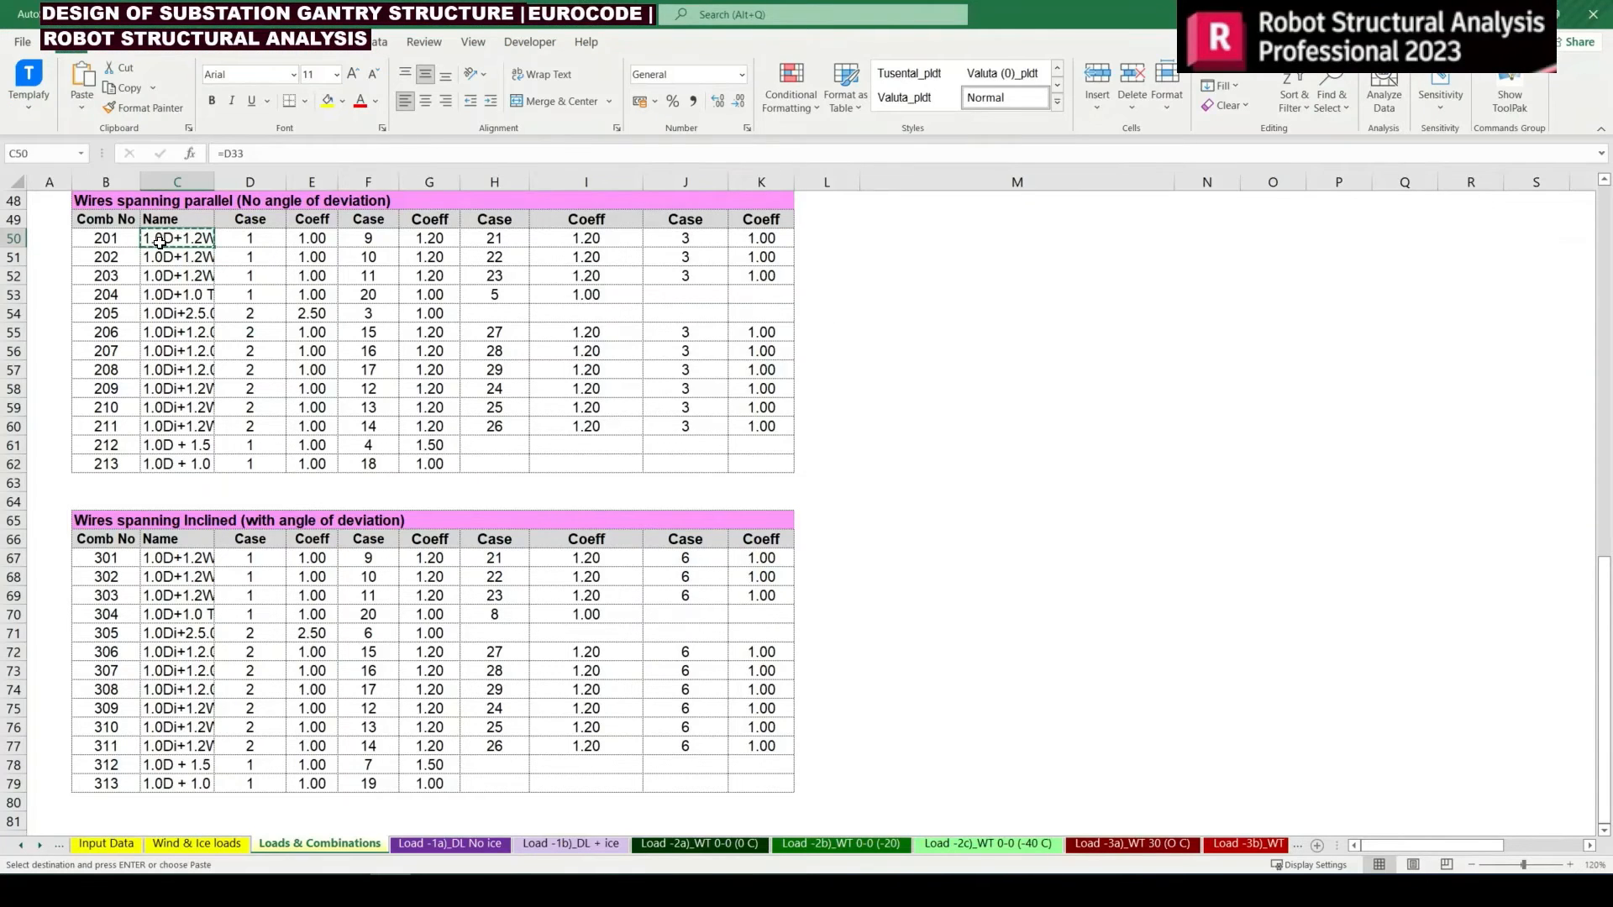
scroll(198, 273, "up", 3)
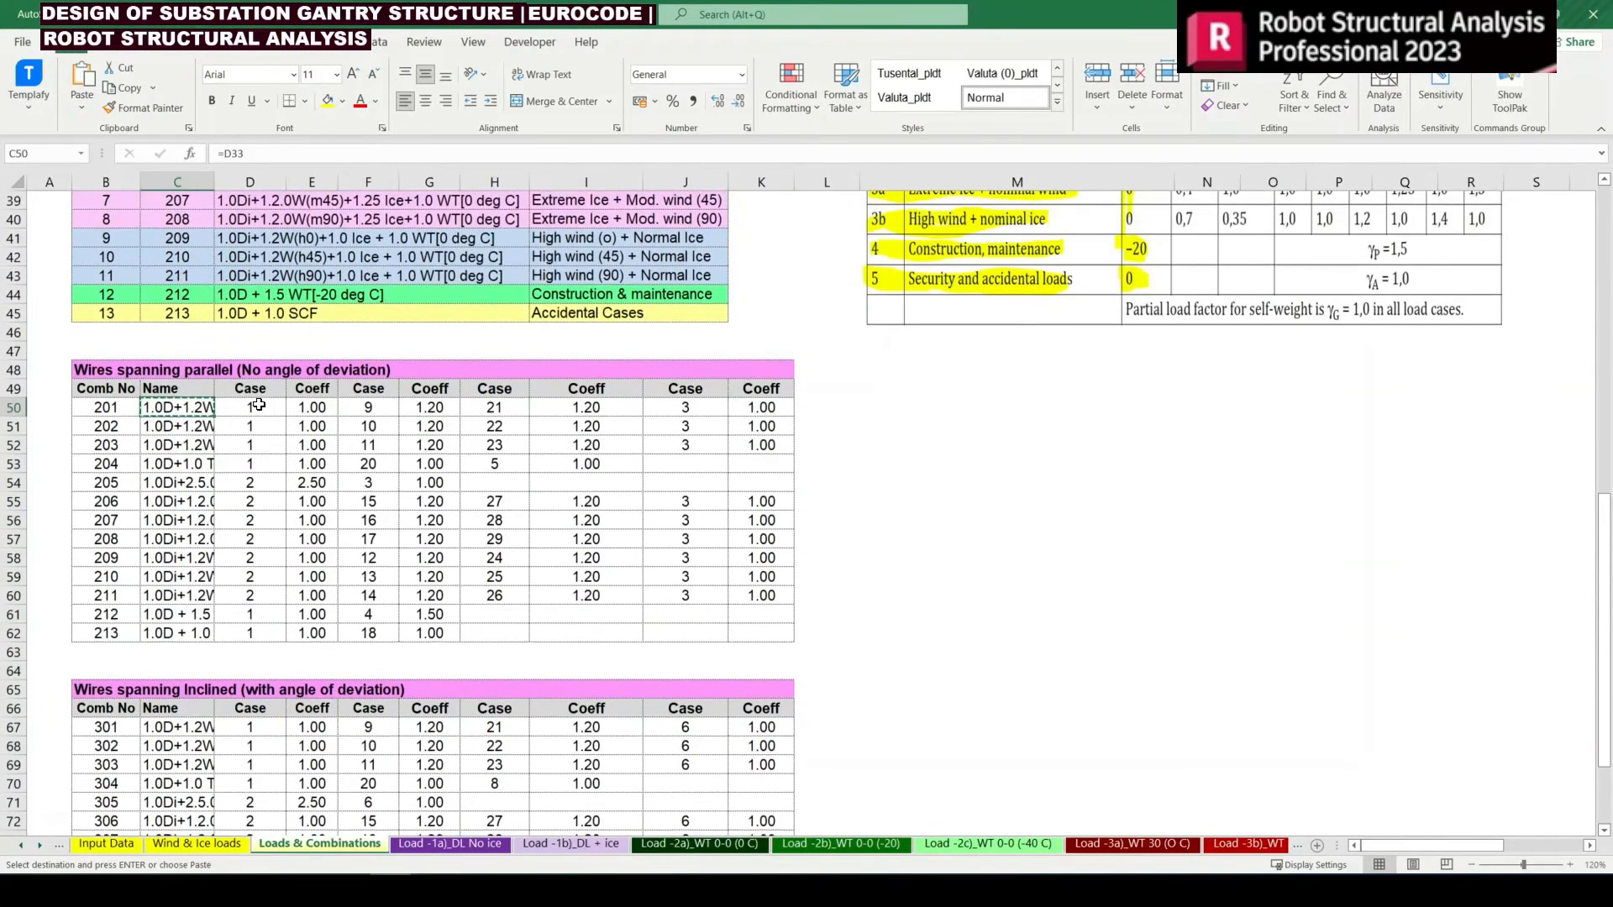
left_click_drag(252, 408, 307, 405)
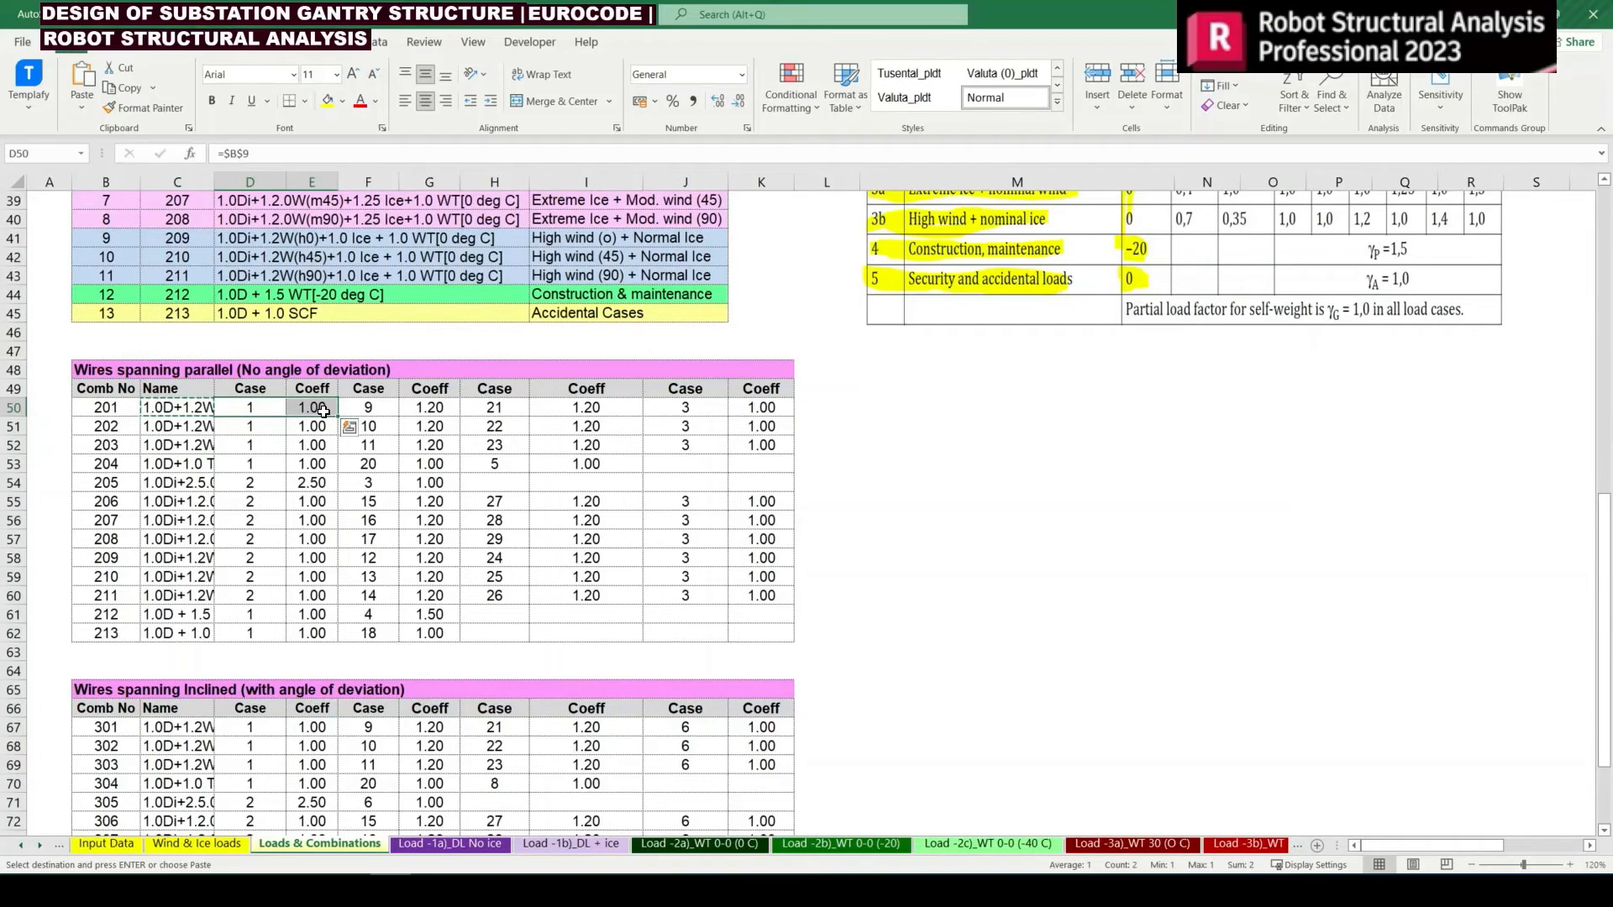
left_click(382, 408)
left_click(430, 408)
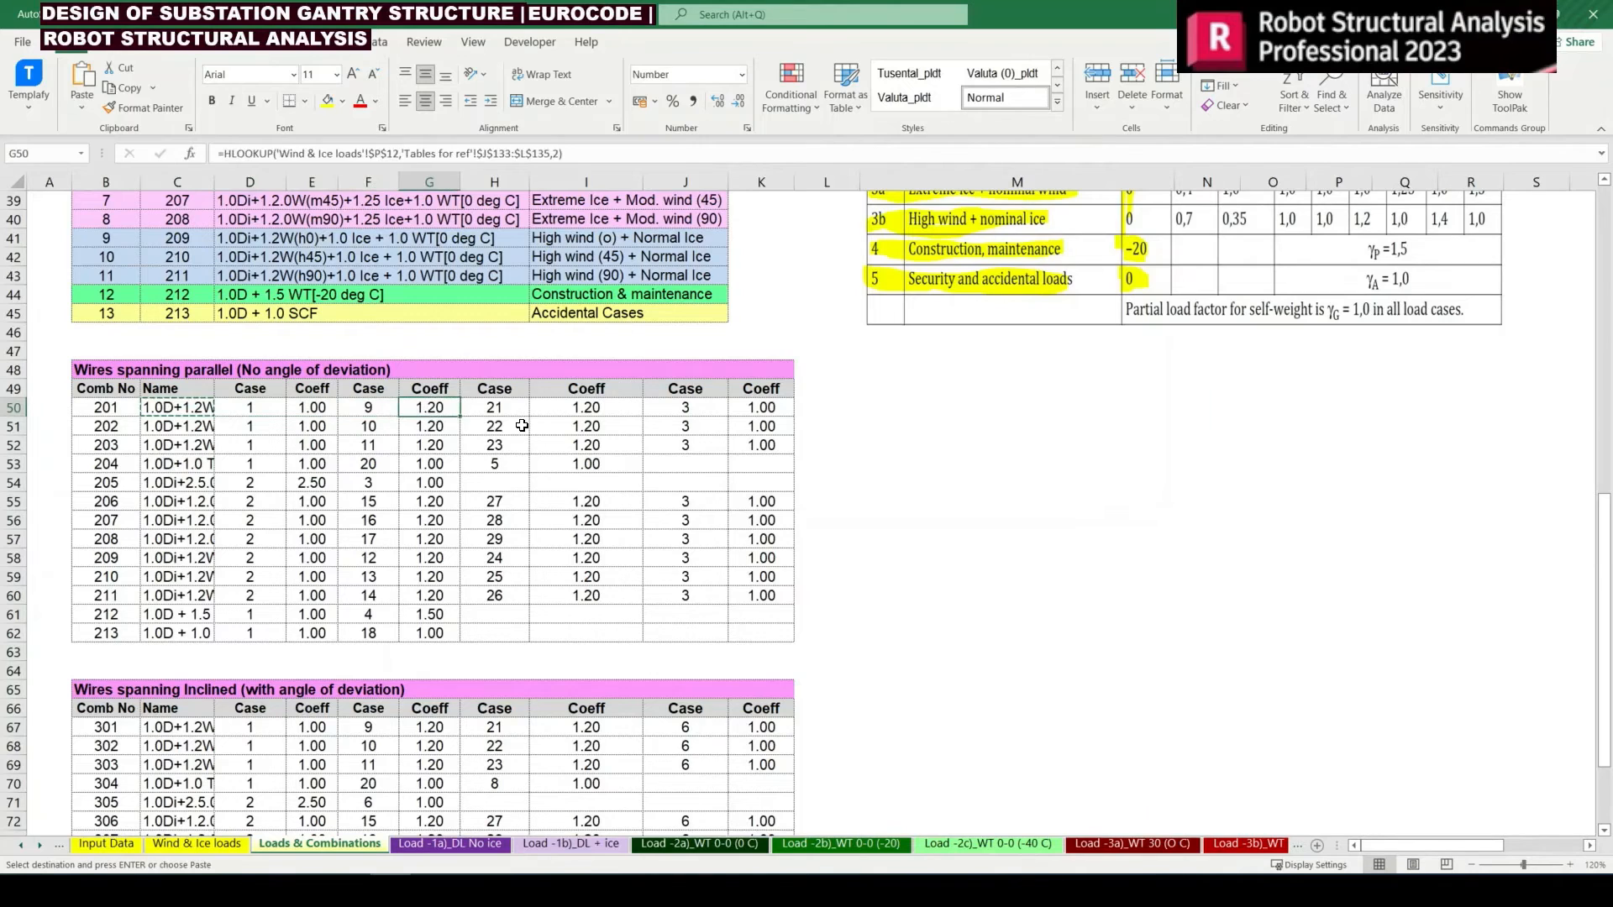
left_click(504, 409)
left_click(542, 409)
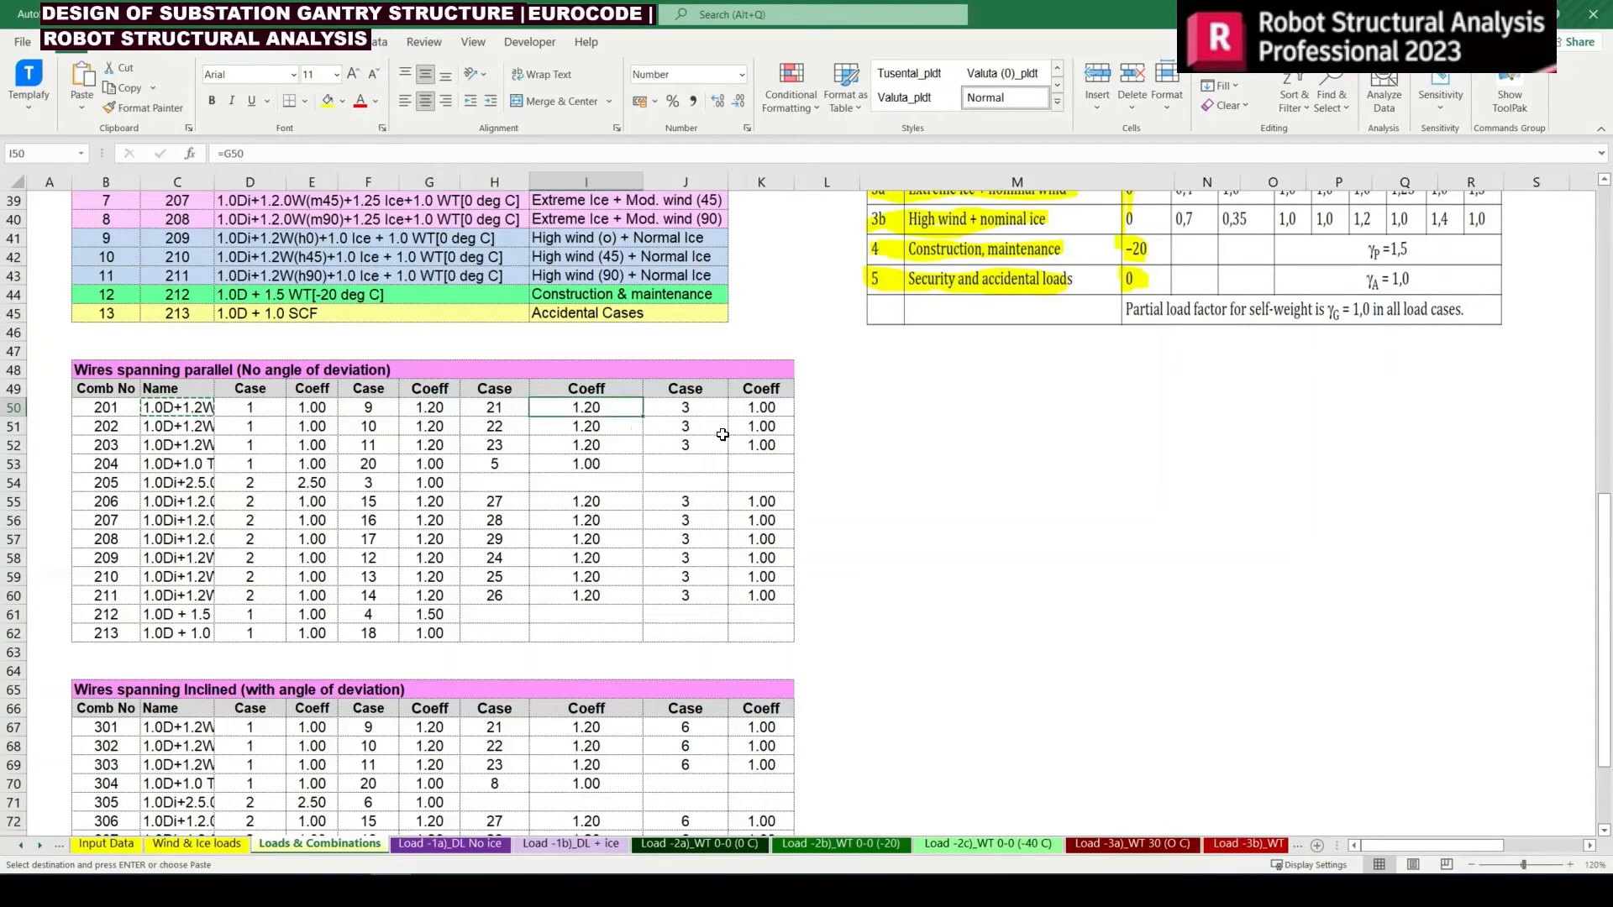
left_click(695, 406)
key("alt+Tab")
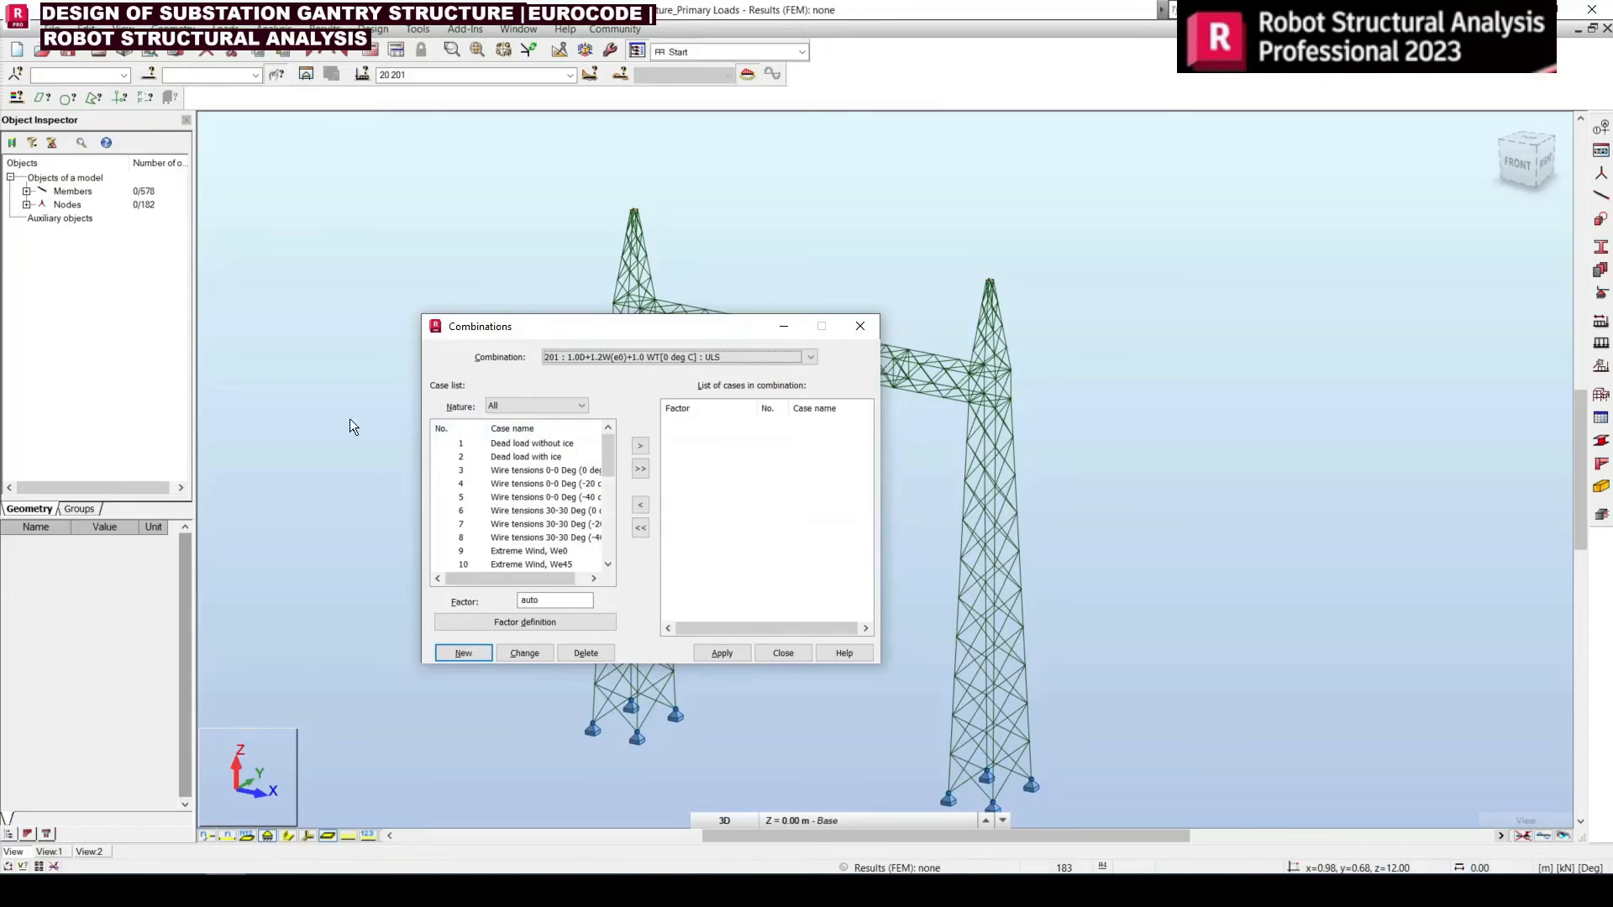
Add case 1, dead load without ice, to combination 201 with a factor of 1
left_click(463, 445)
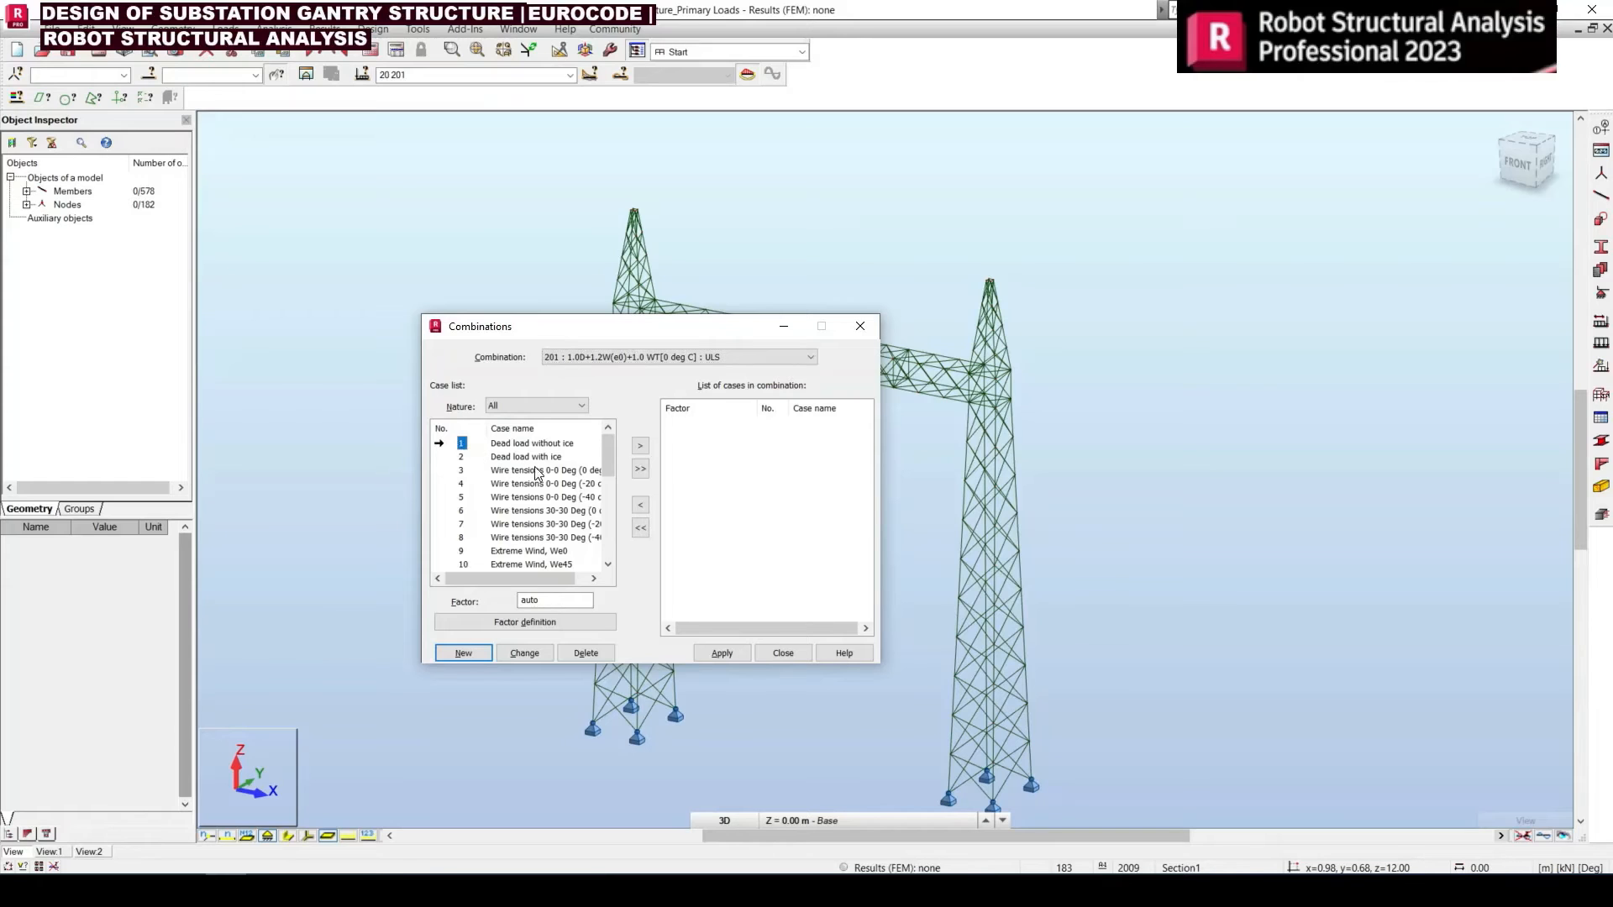
left_click_drag(564, 599, 429, 595)
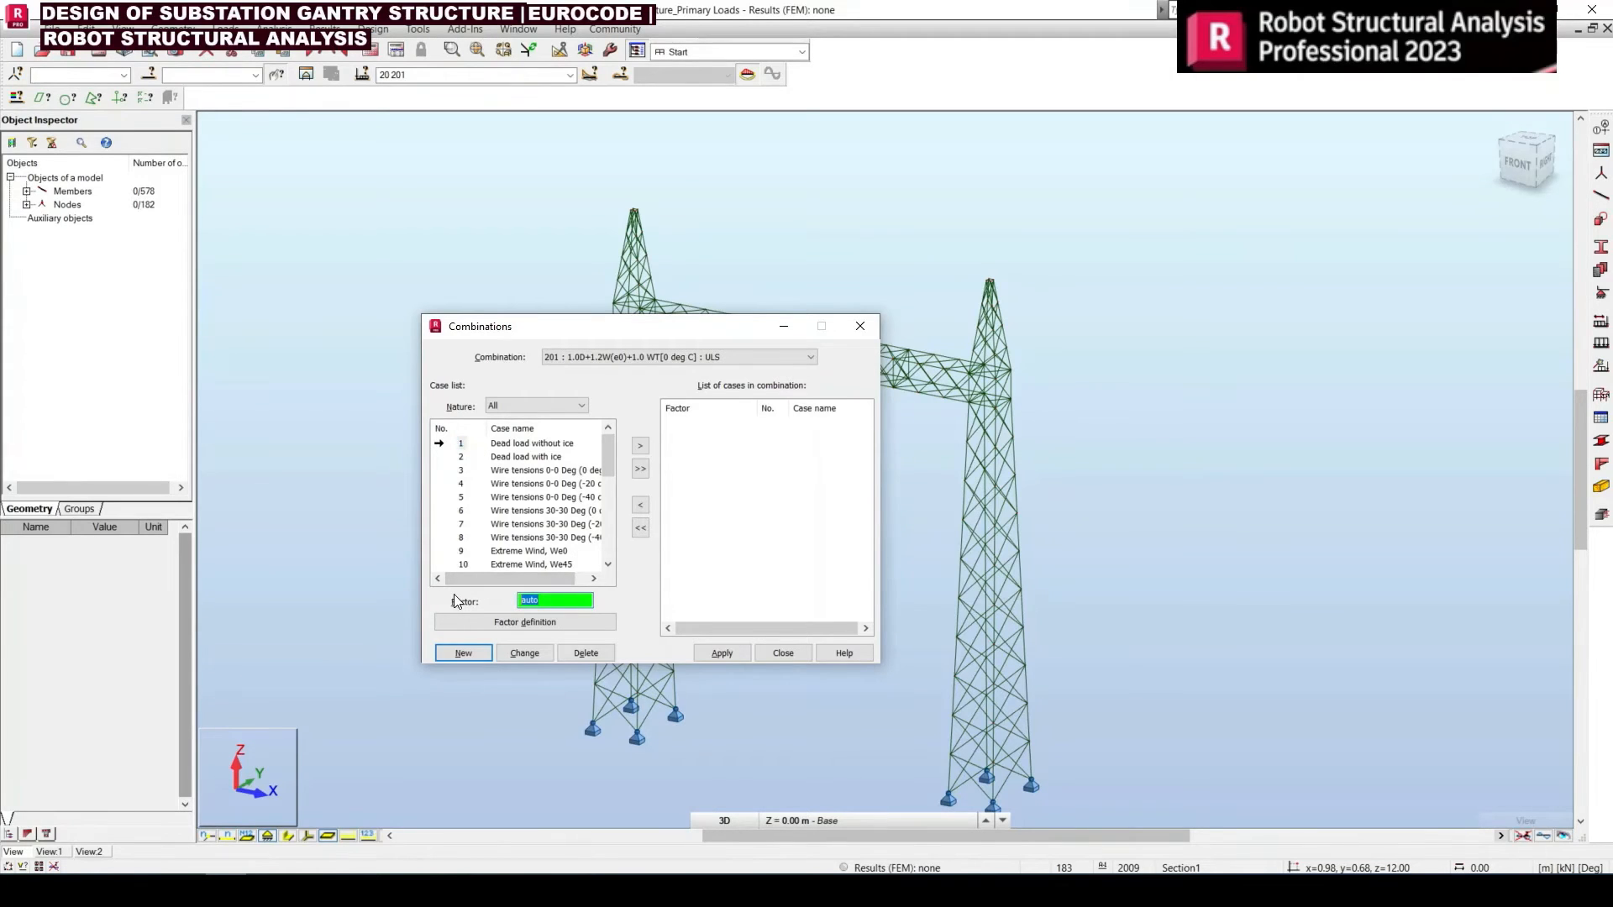
type("1")
left_click(634, 449)
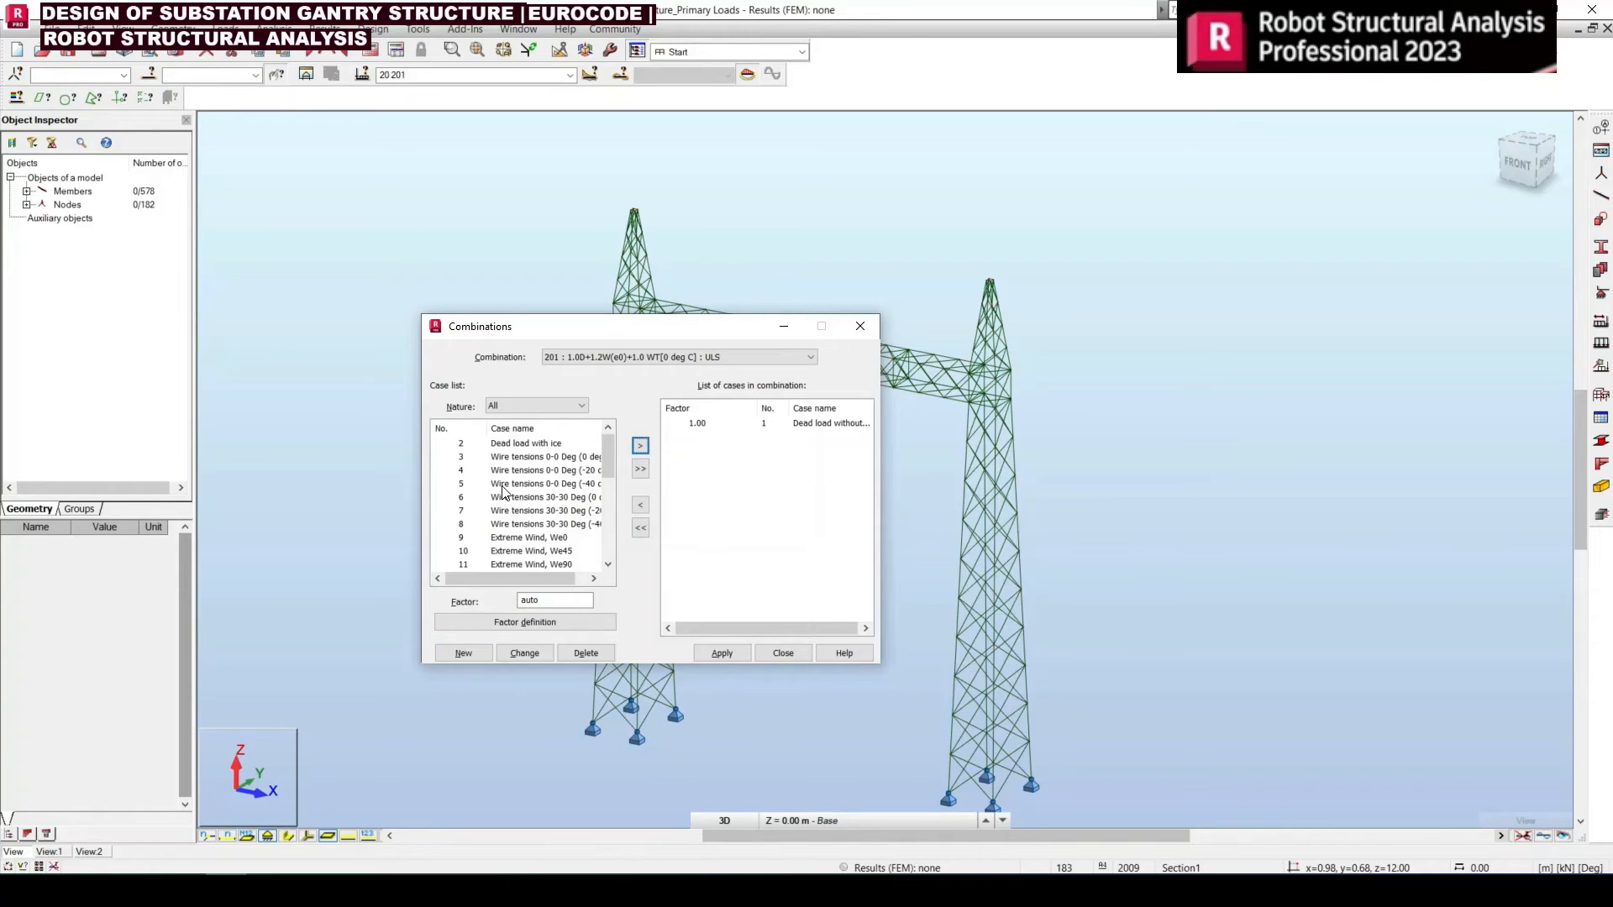
Add extreme wind case 9 and simulated wind case 21 to combination 201 with a factor of 1.2
left_click(460, 537)
scroll(514, 538, "down", 2)
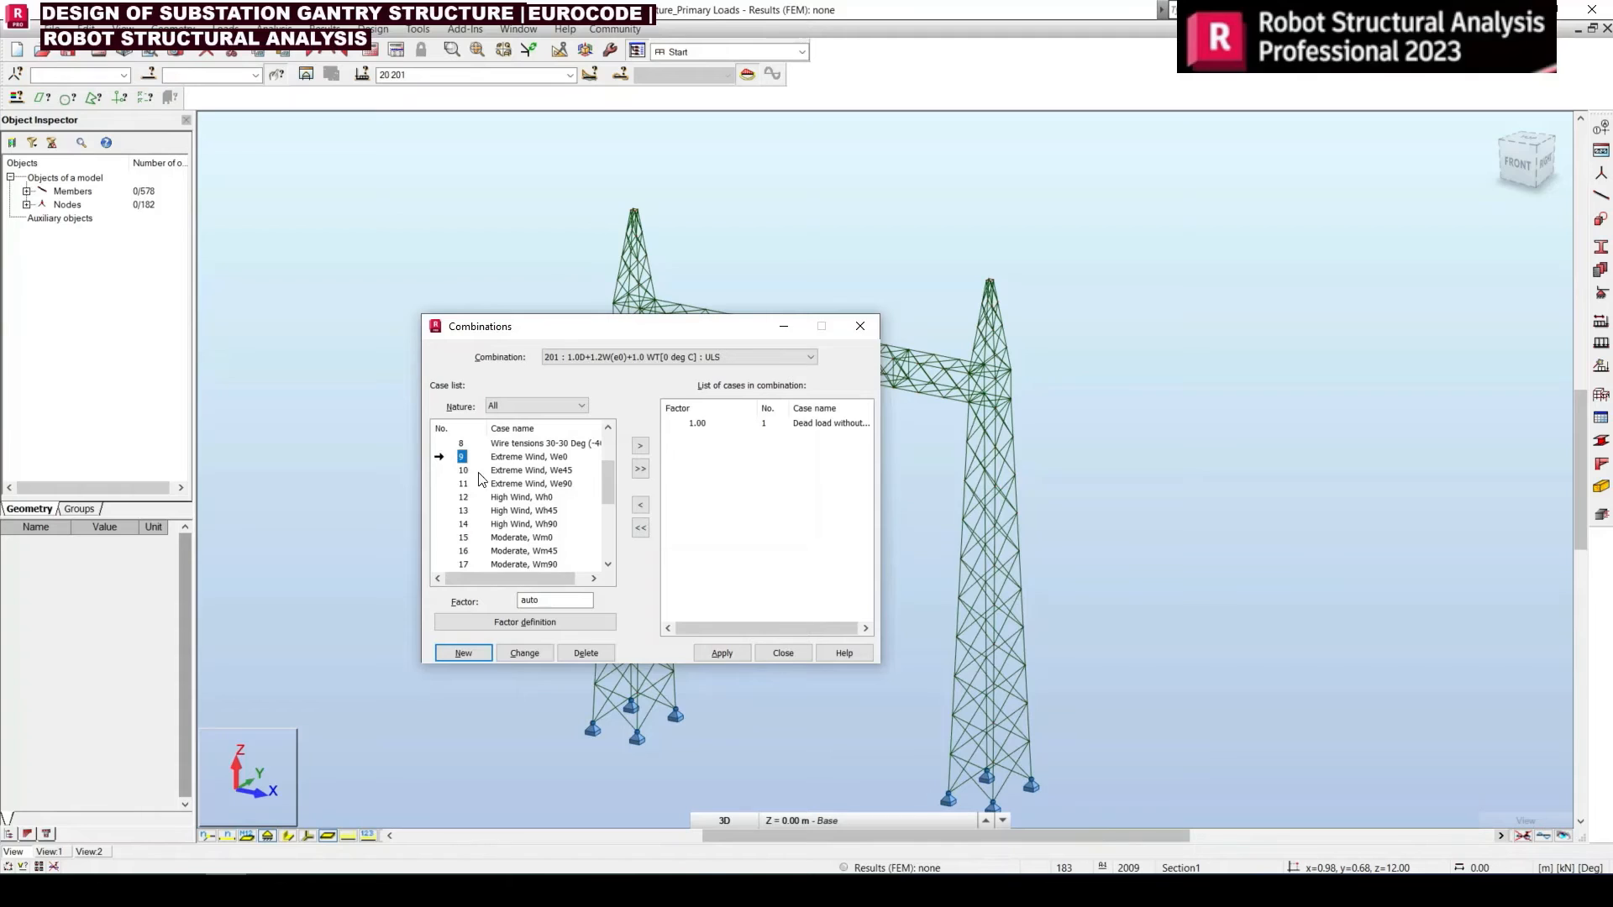
scroll(494, 484, "down", 1)
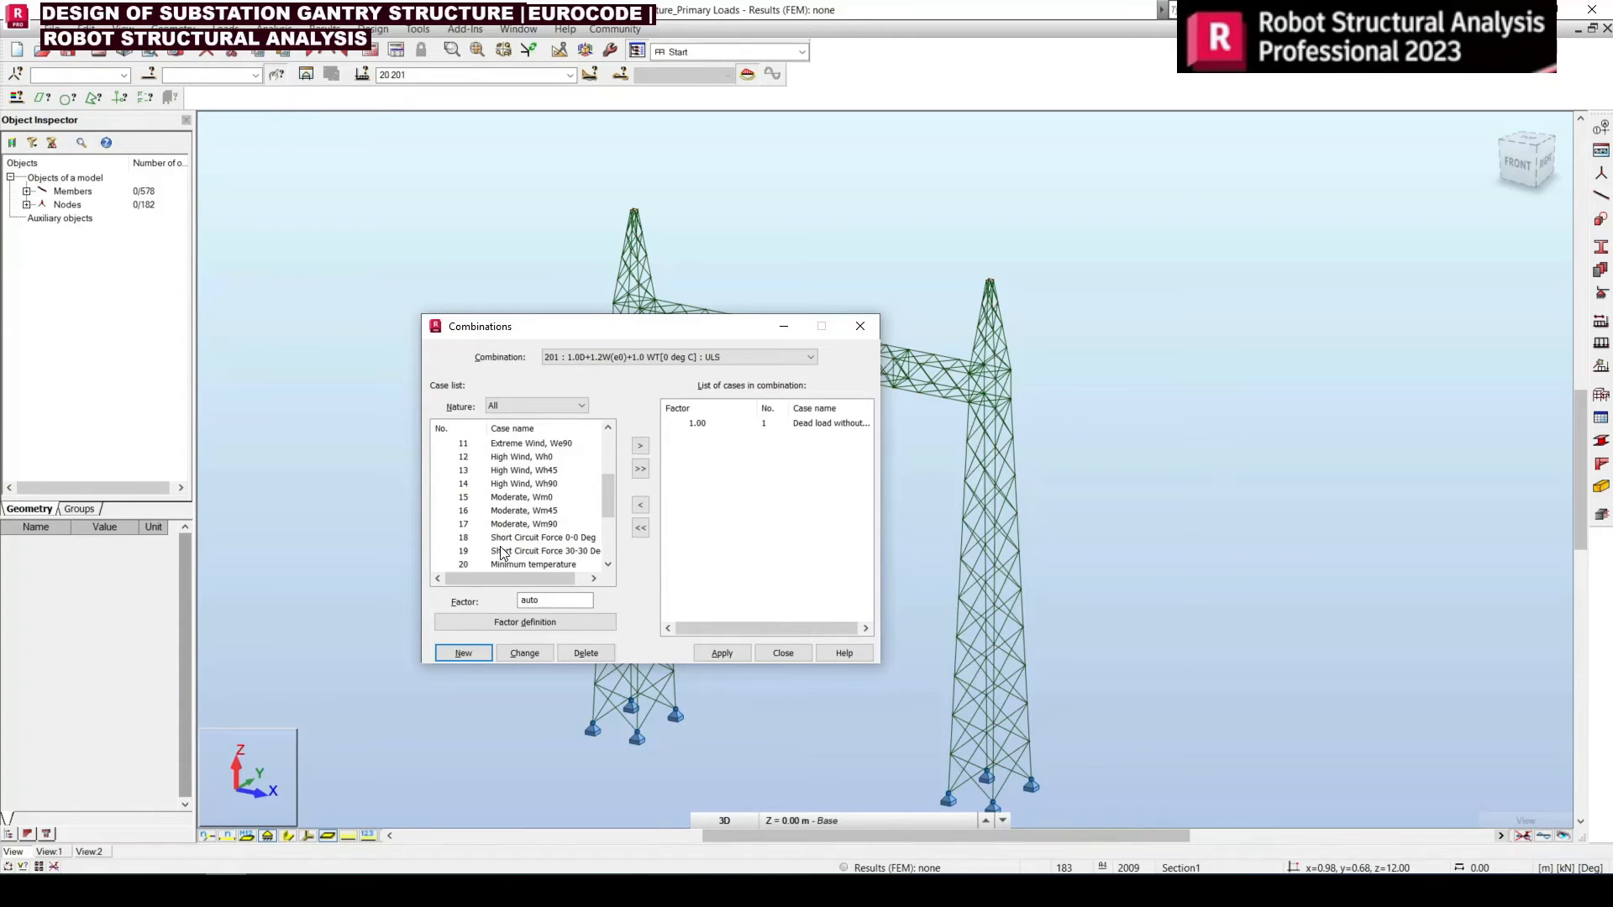
scroll(495, 563, "down", 1)
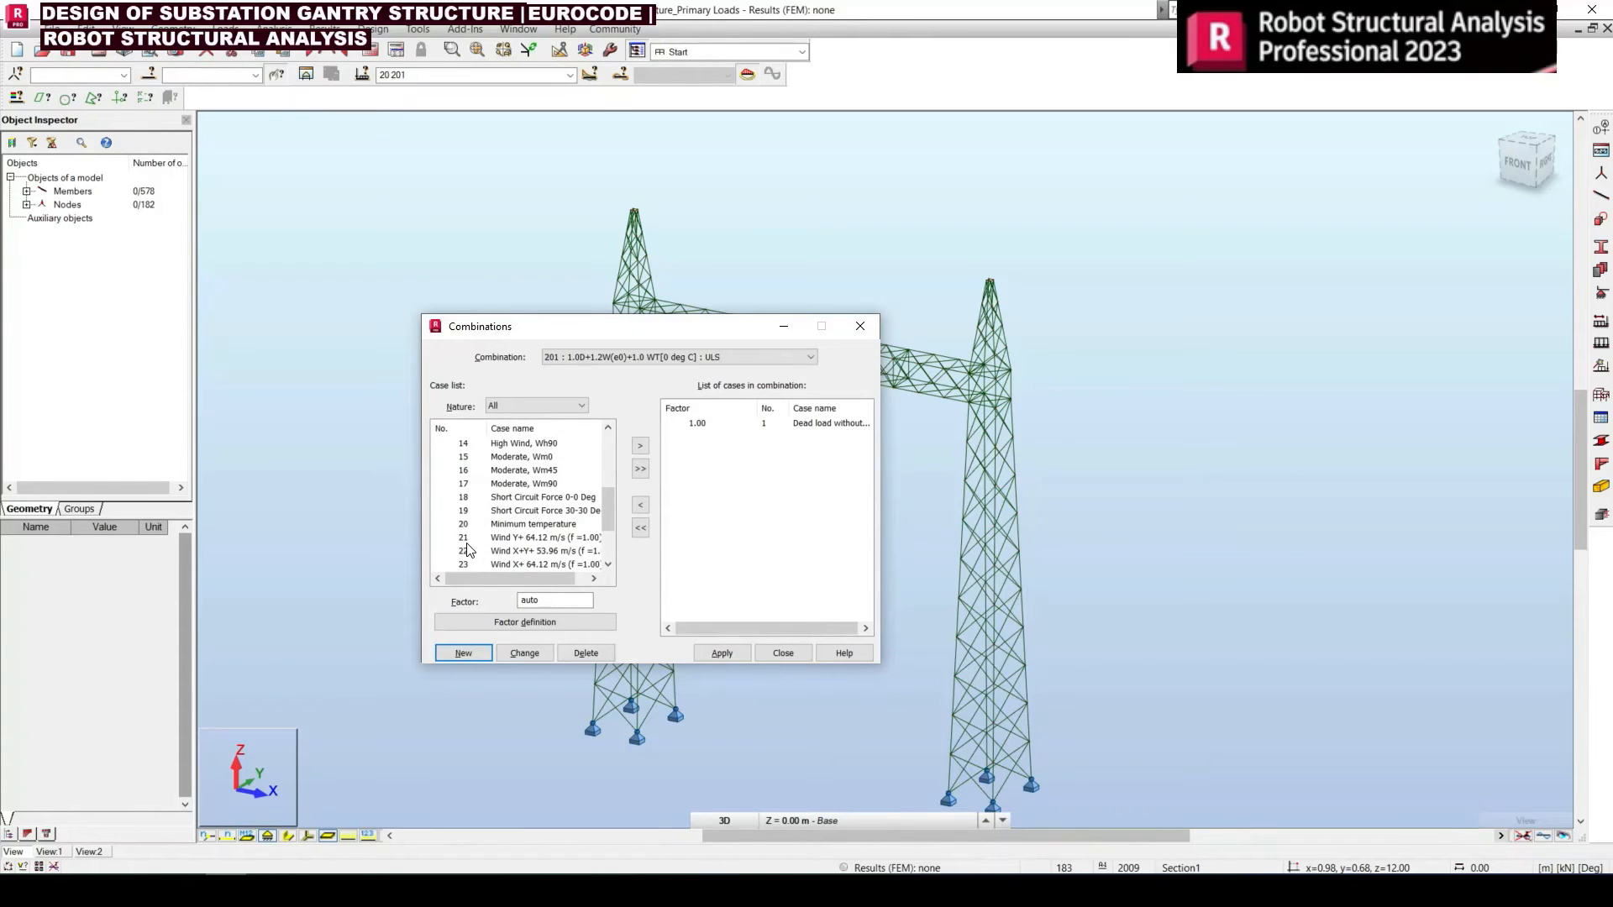
scroll(466, 529, "up", 3)
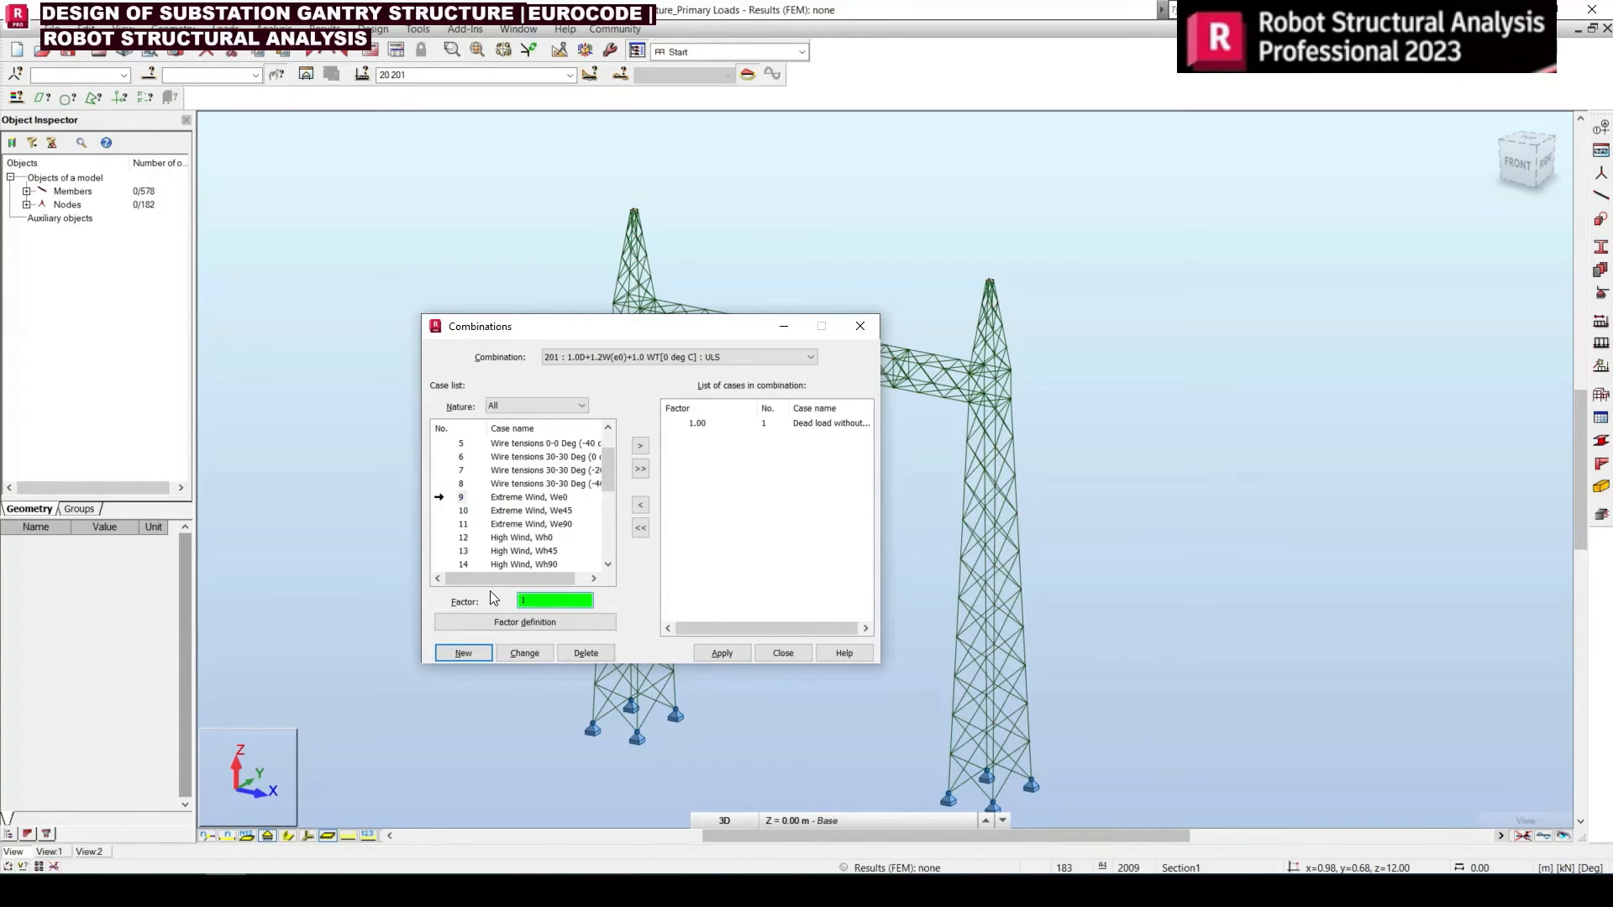
type("1.2")
key("alt+Tab")
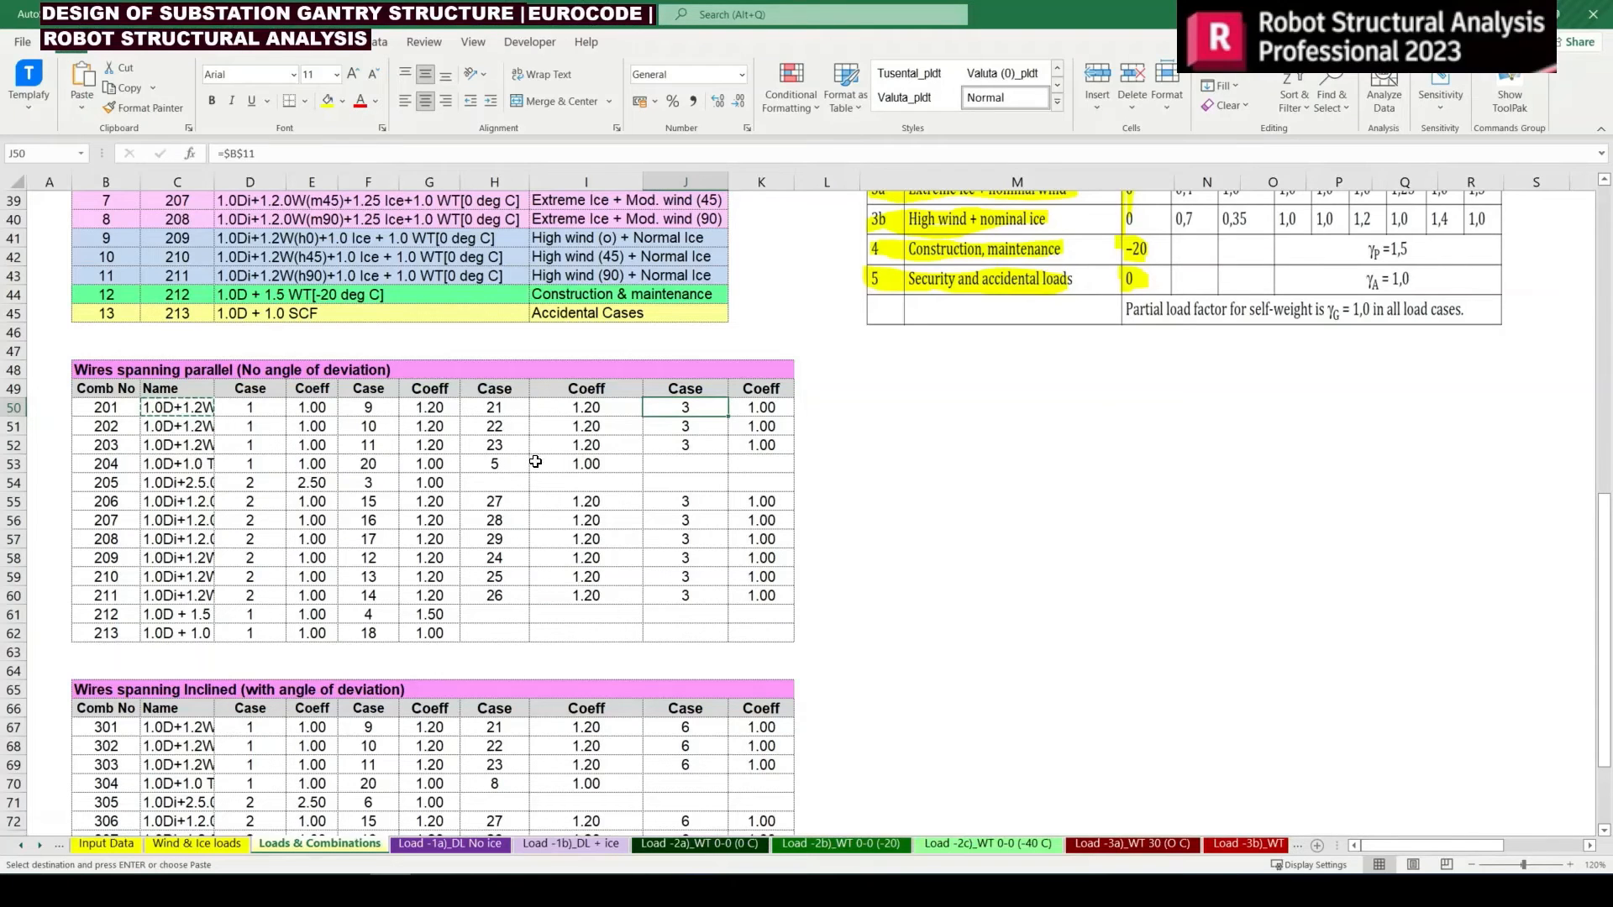
key("alt+Tab")
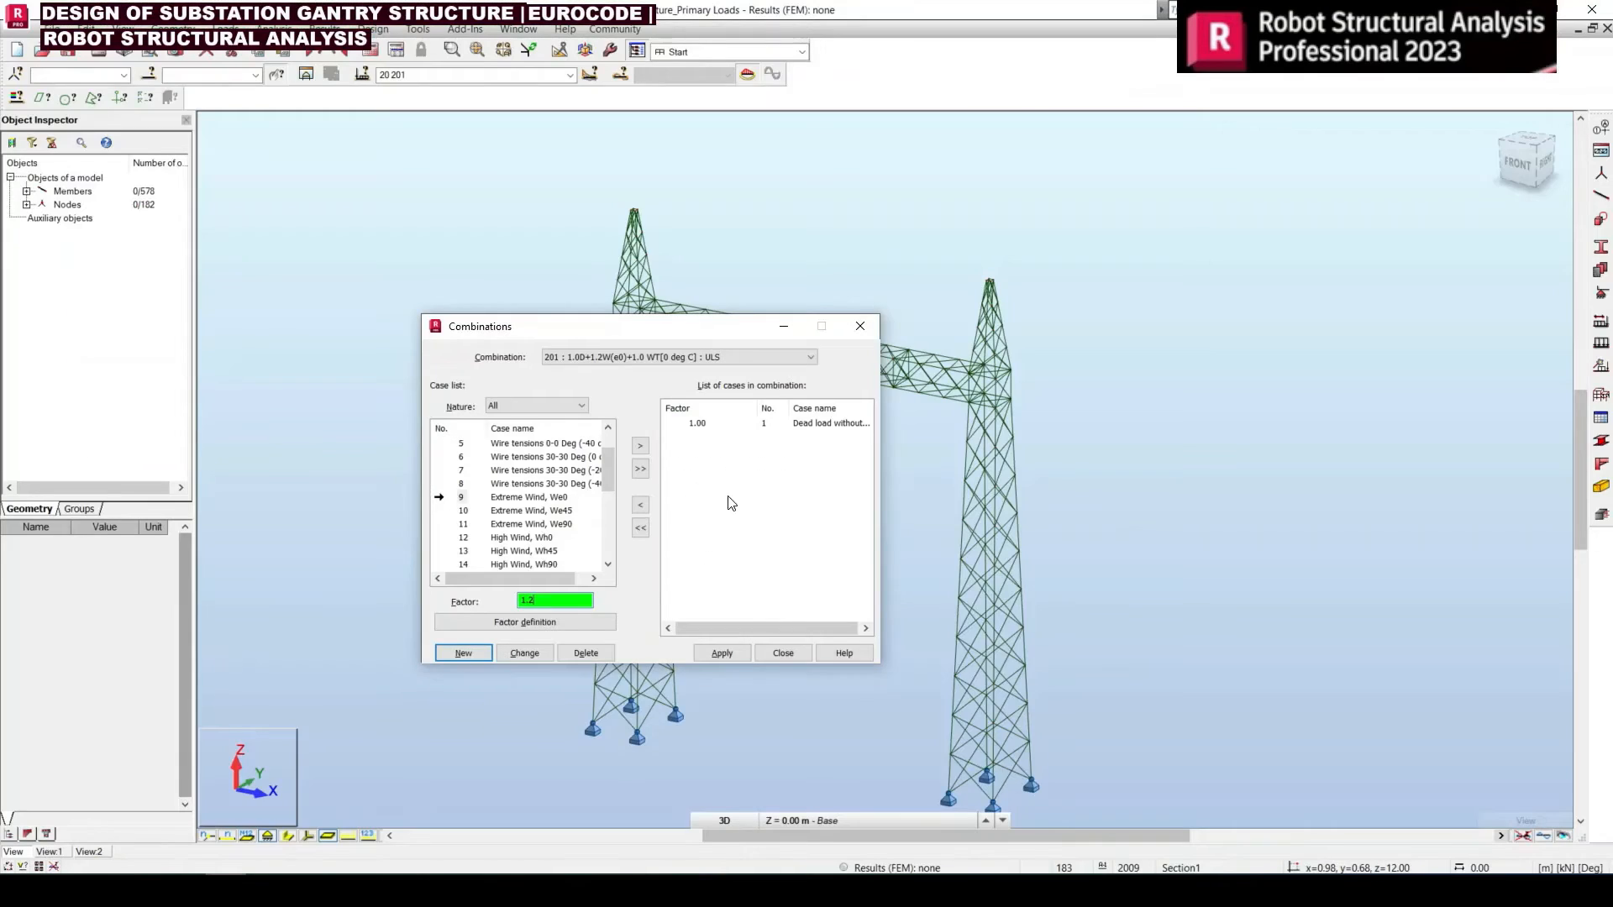
left_click(640, 445)
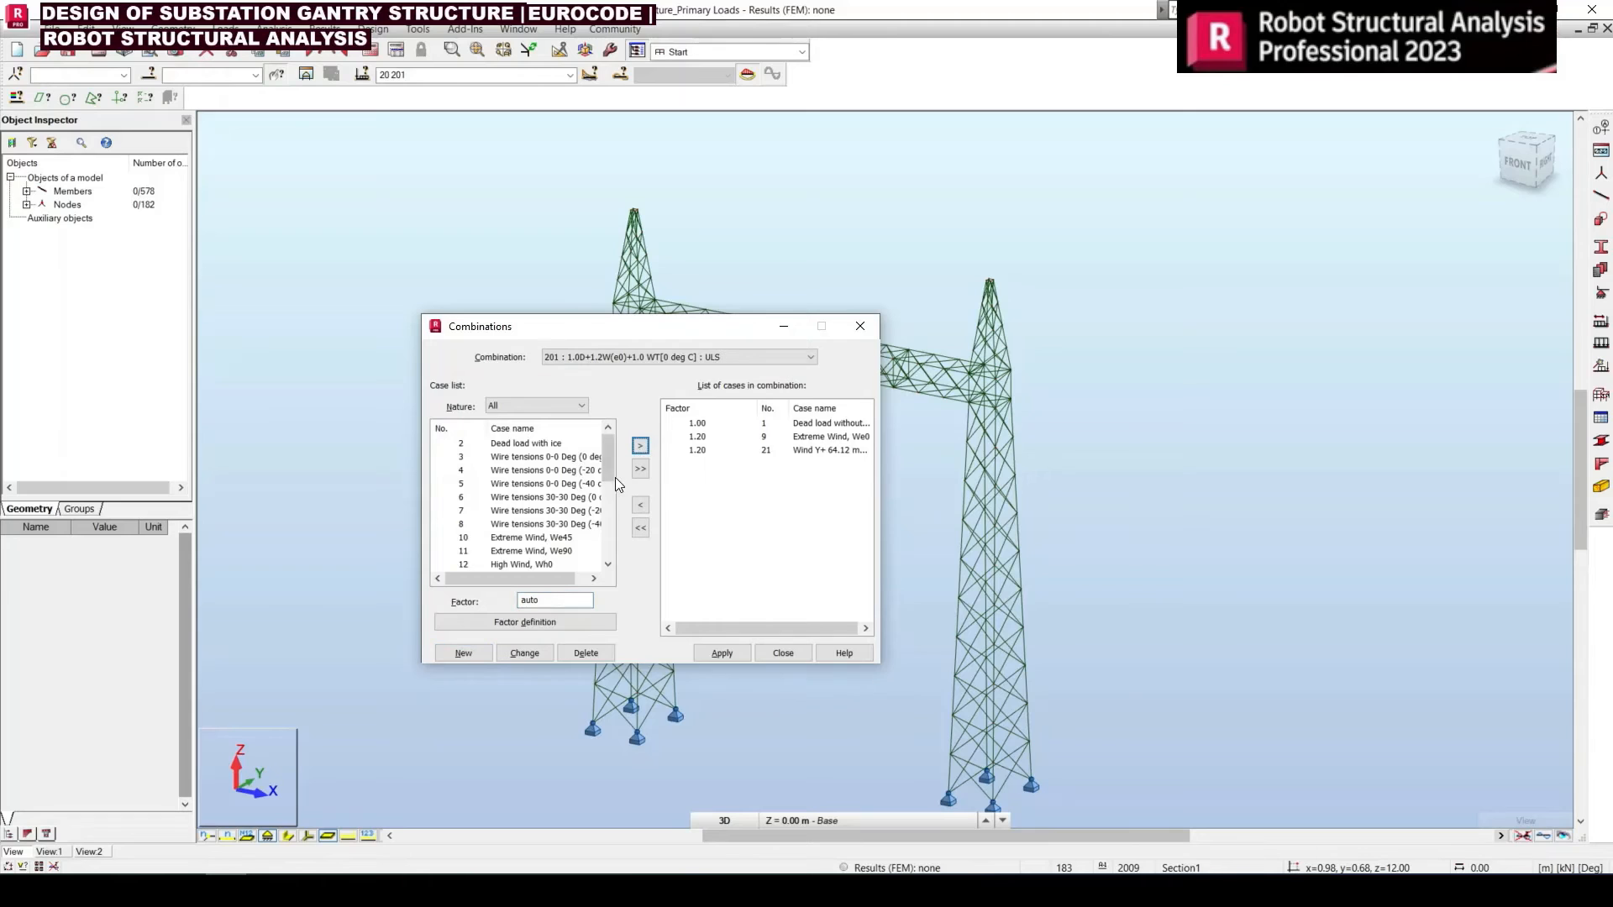
Add wire tension case 3 to combination 201 with a factor of 1 and compare the case list with the Excel table
left_click(461, 459)
left_click(555, 600)
type("1")
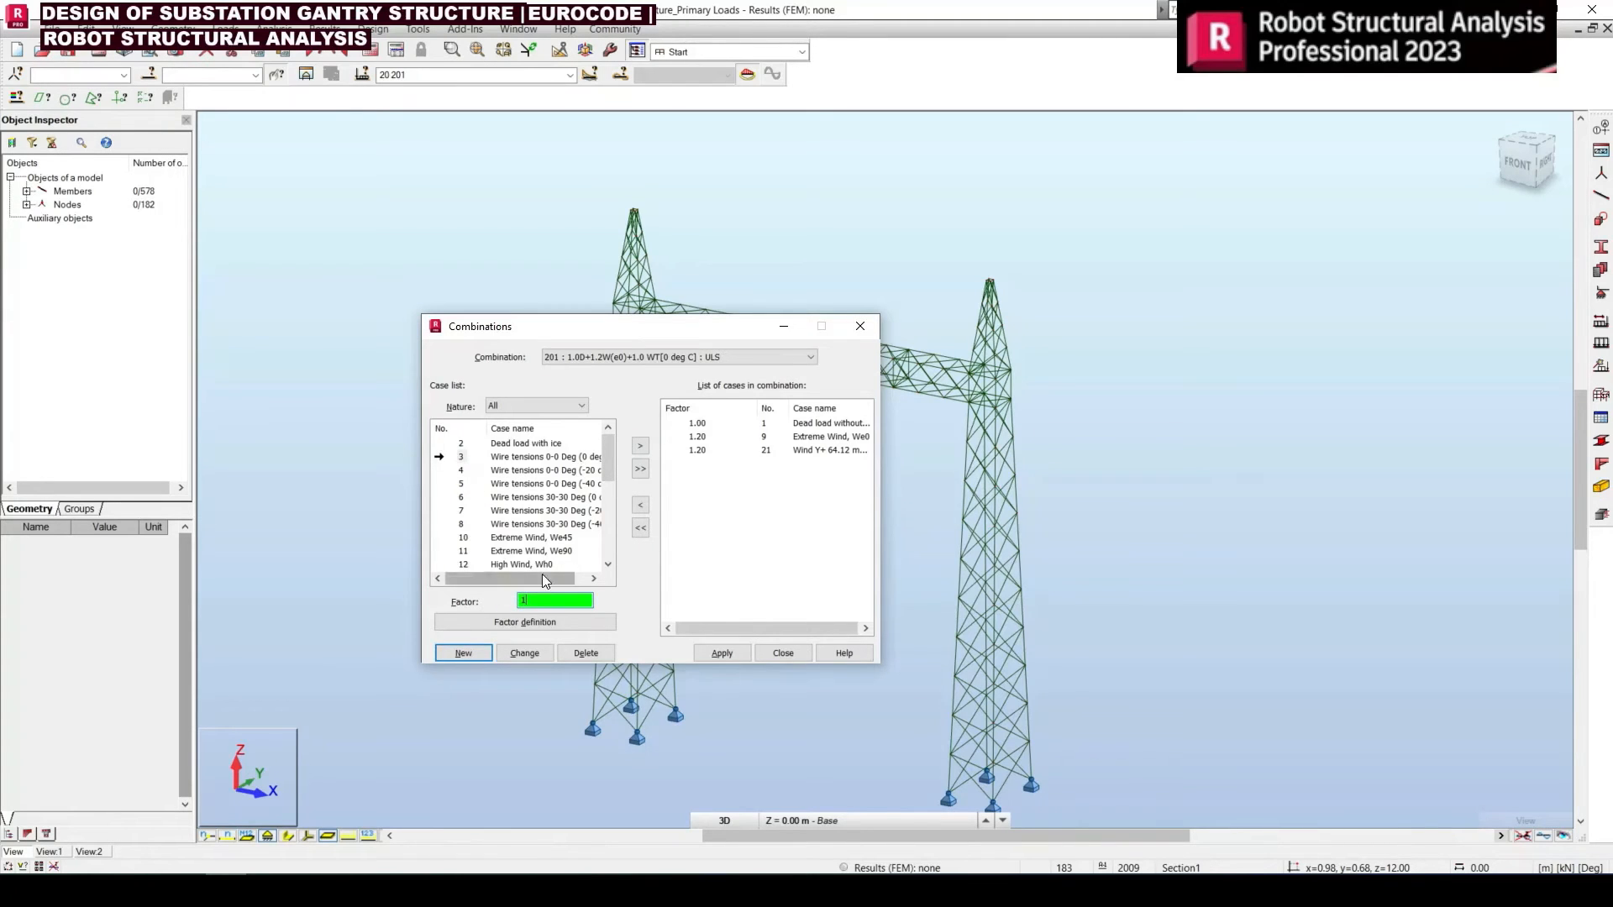
left_click(641, 447)
key("alt+Tab")
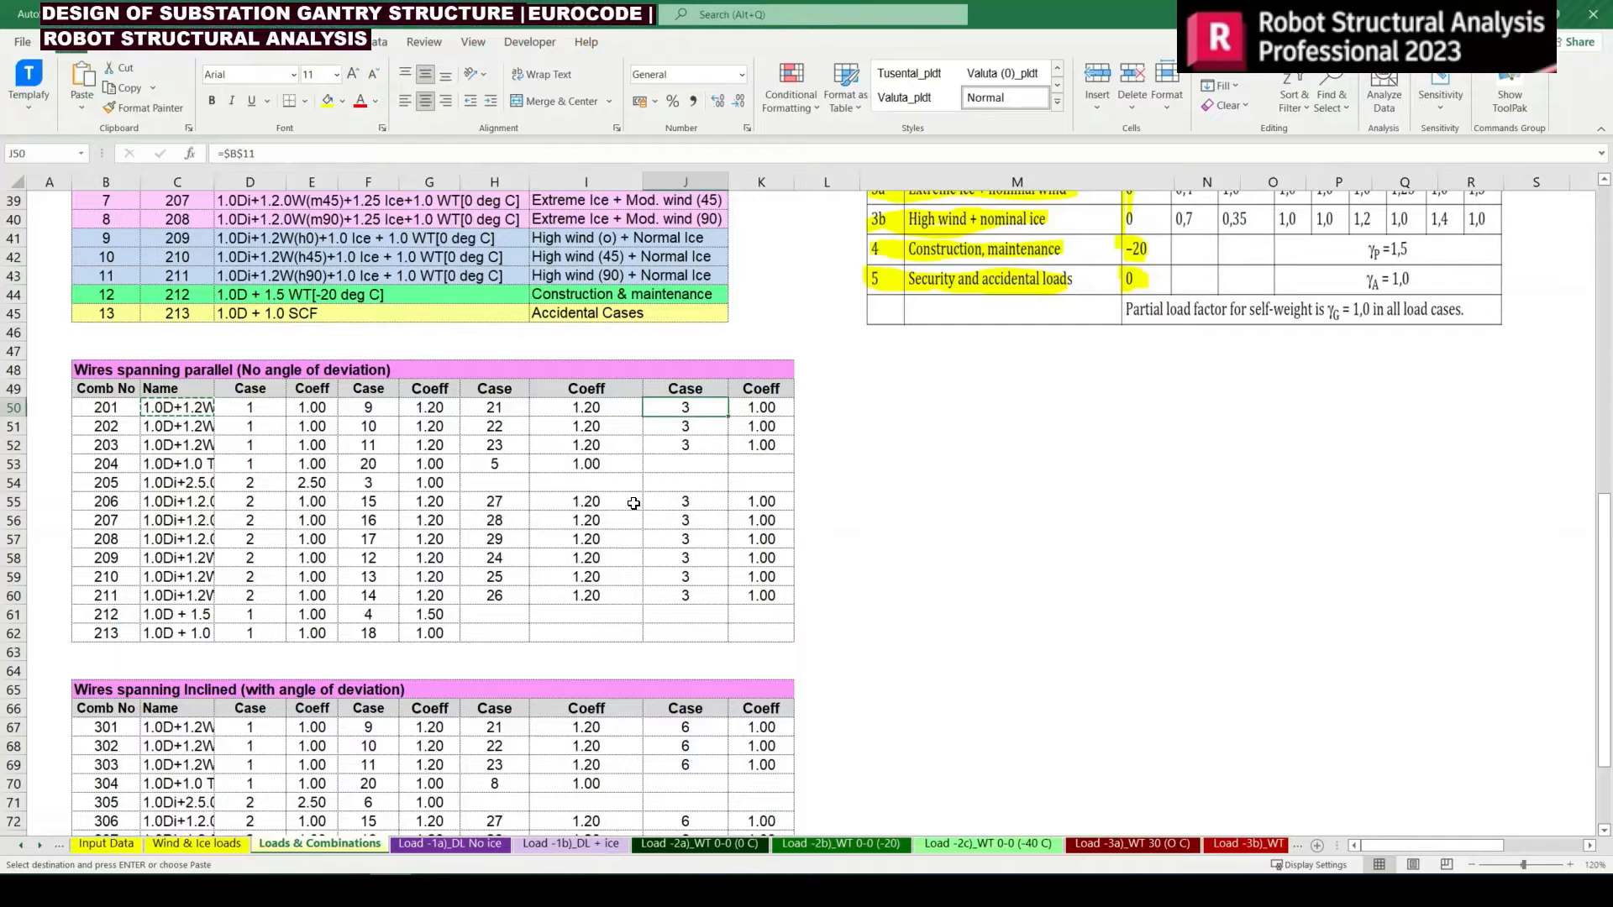
key("alt+Tab")
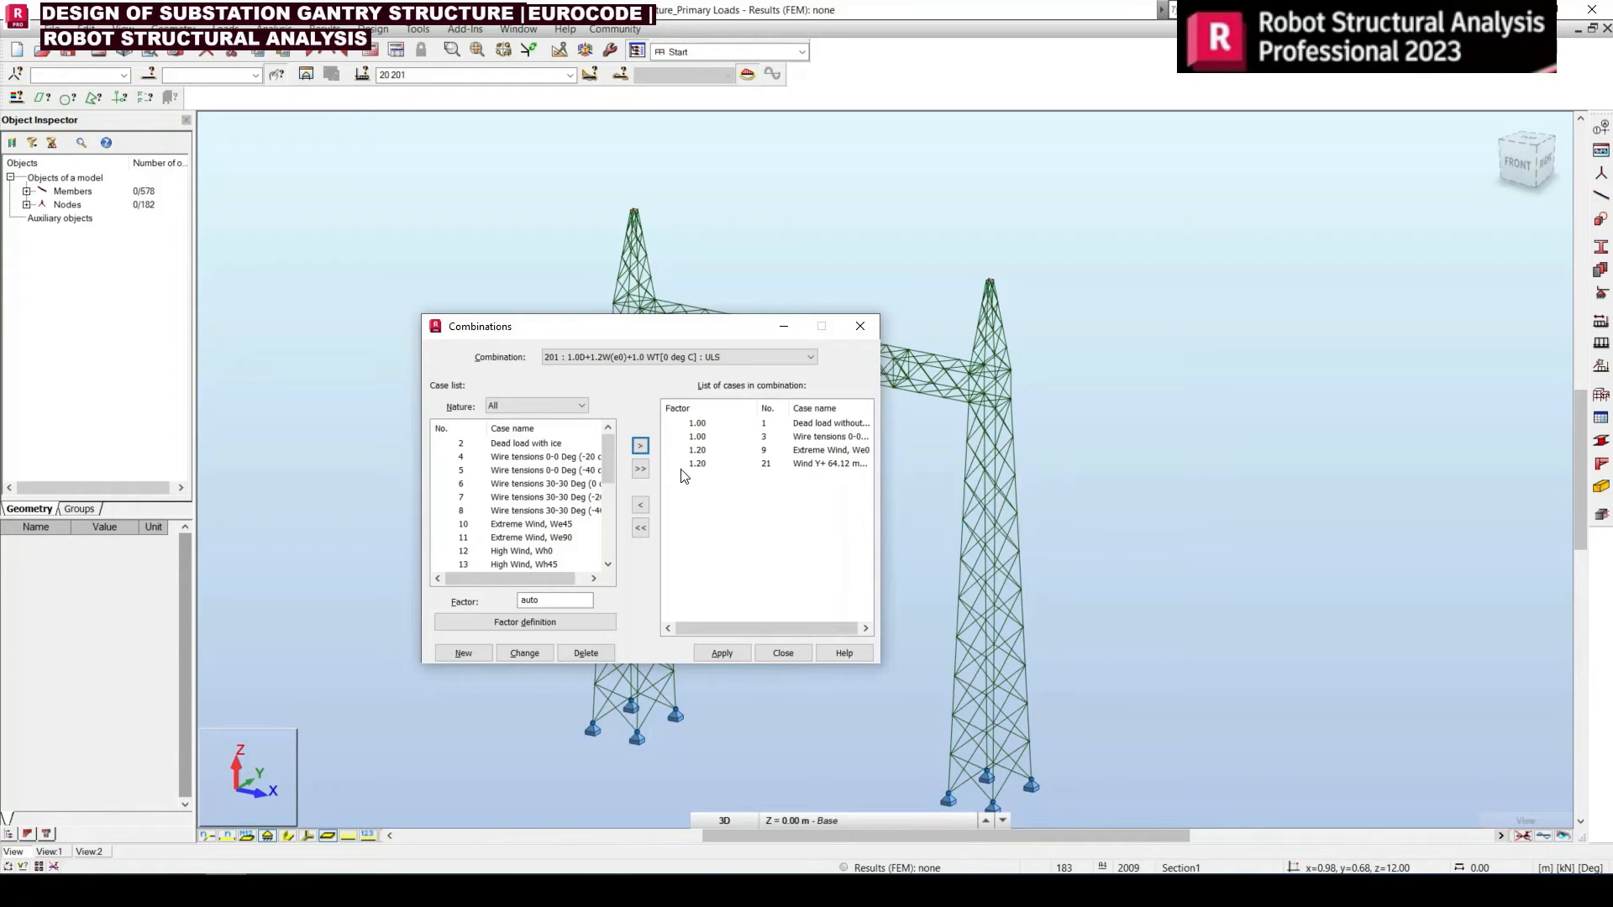
Apply combination 201, close the combination definition and look for it in the model's load case list
left_click(726, 657)
left_click(795, 659)
left_click(569, 75)
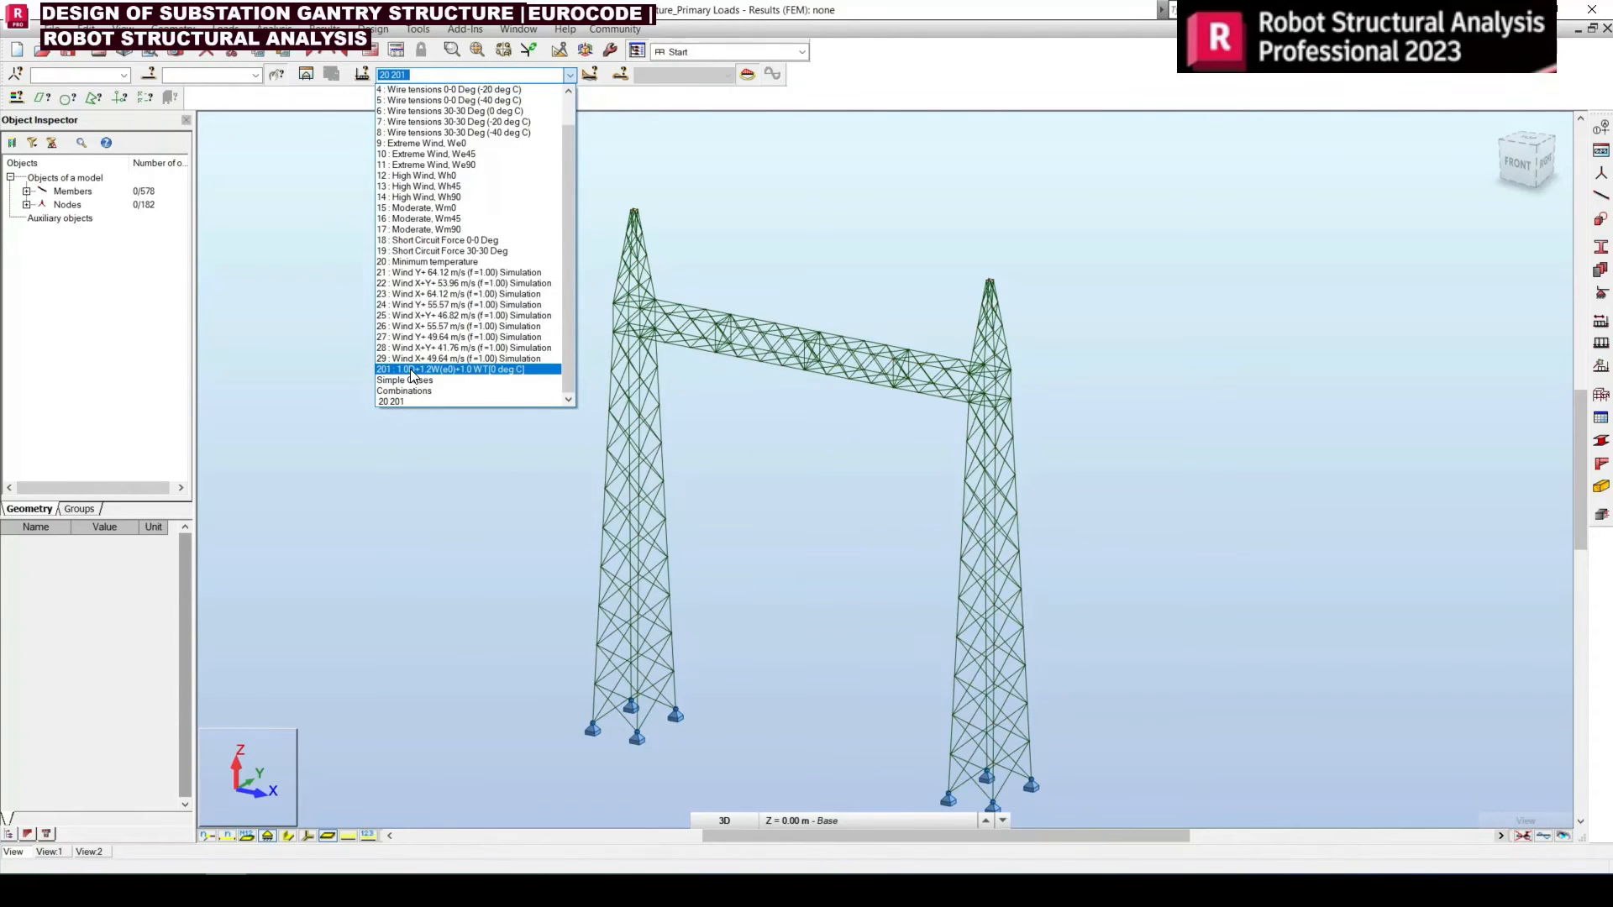
left_click(269, 350)
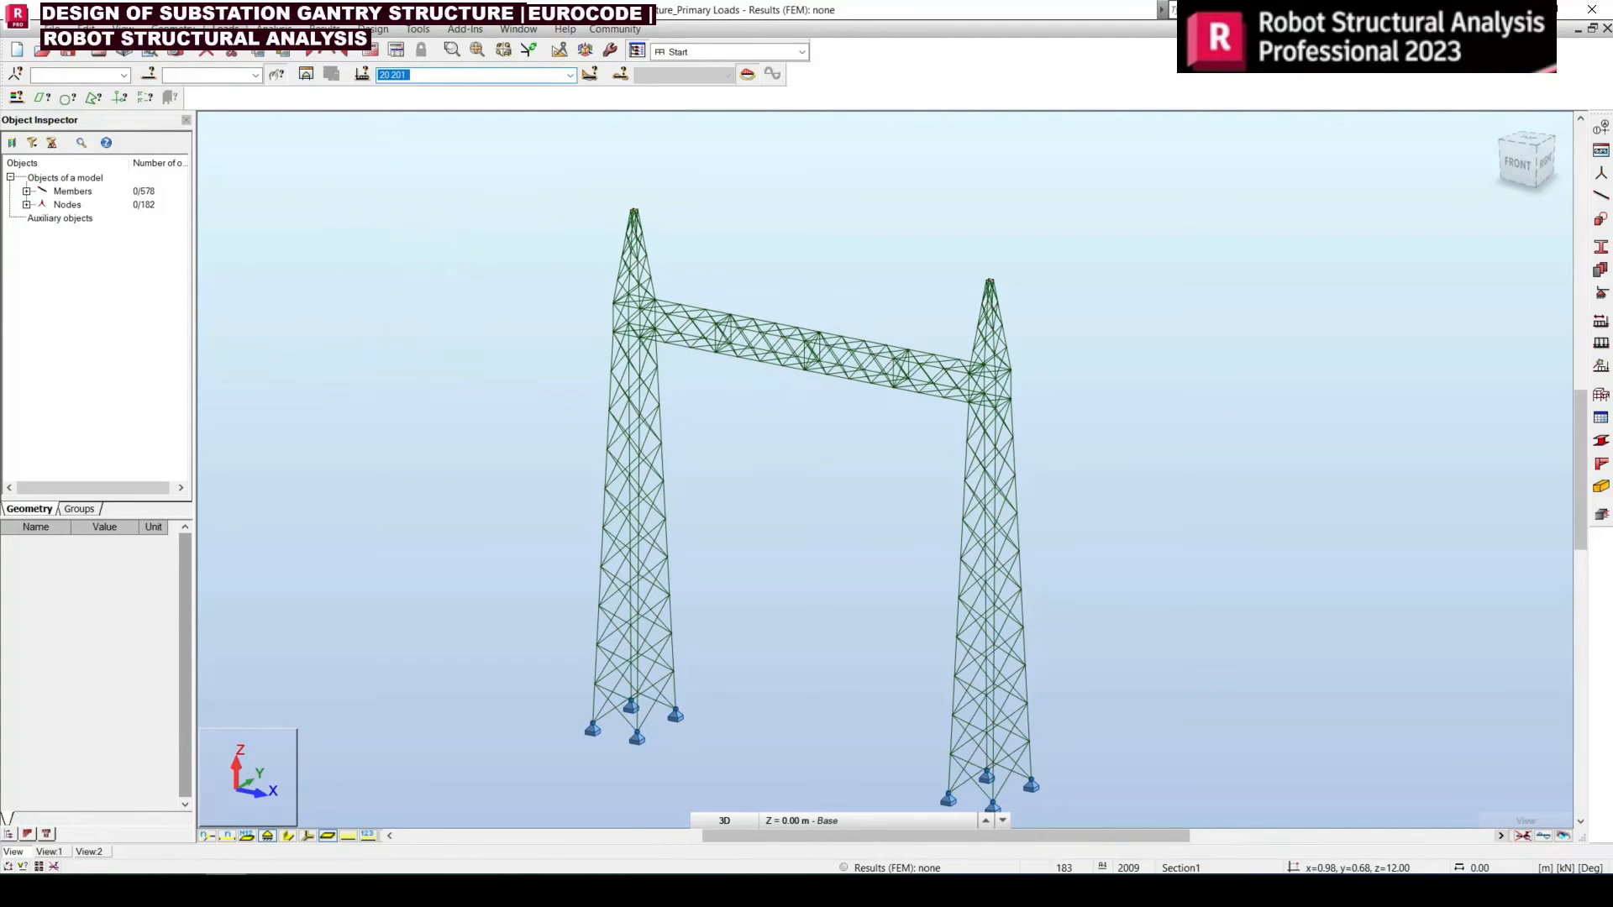
Open the combination table, widen its name column, show its editable case and coefficient view, and switch to the Excel workbook
left_click(225, 29)
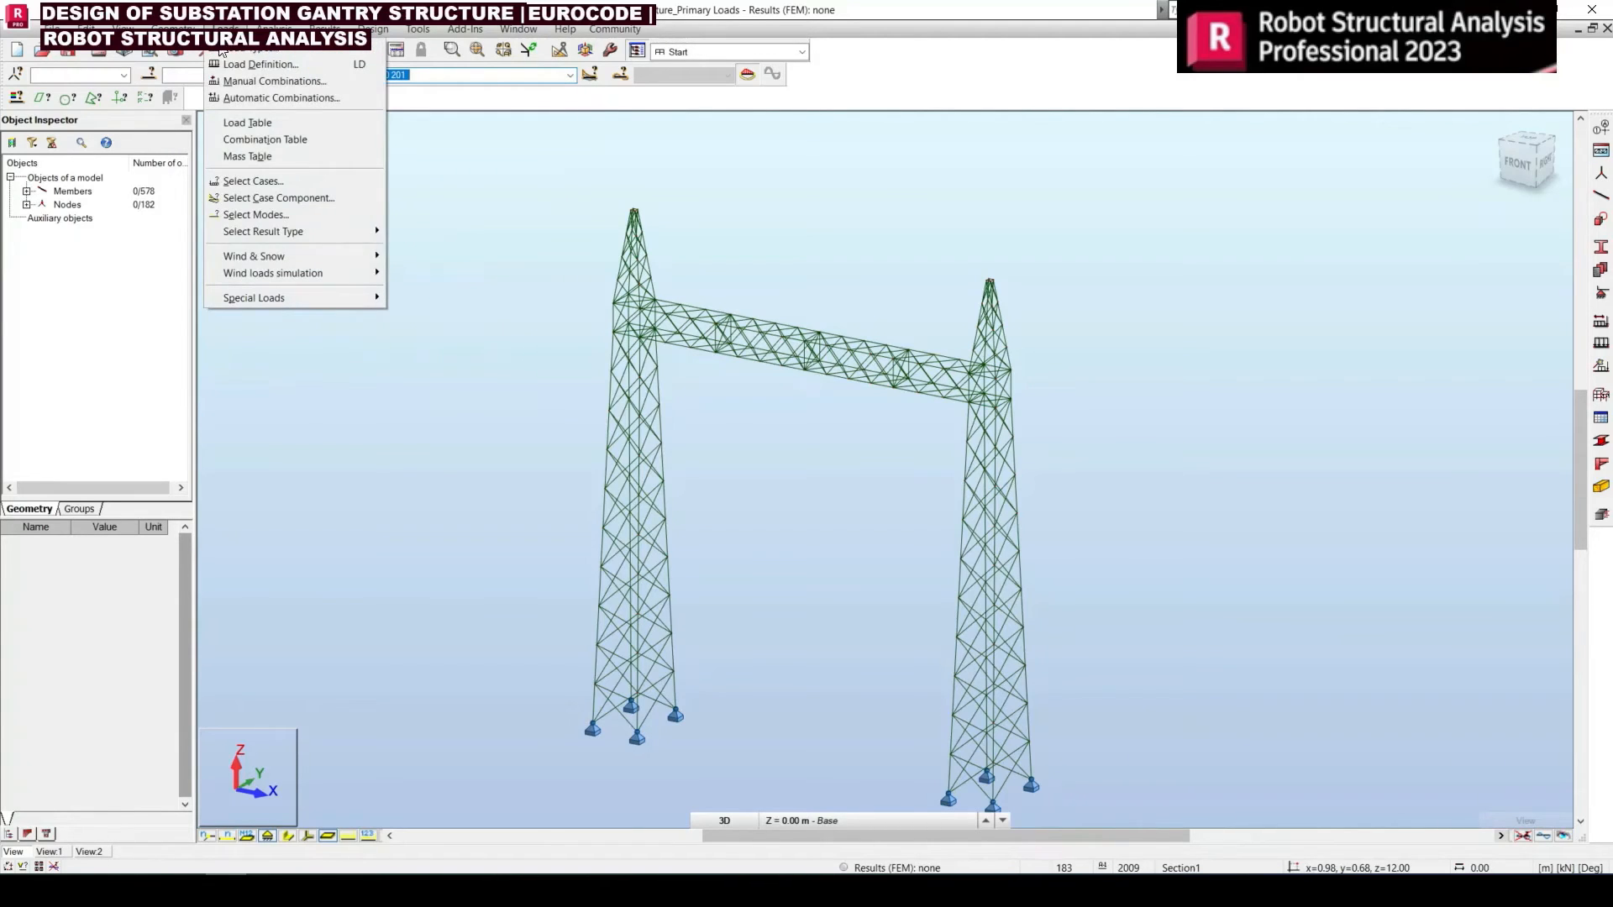
left_click(262, 143)
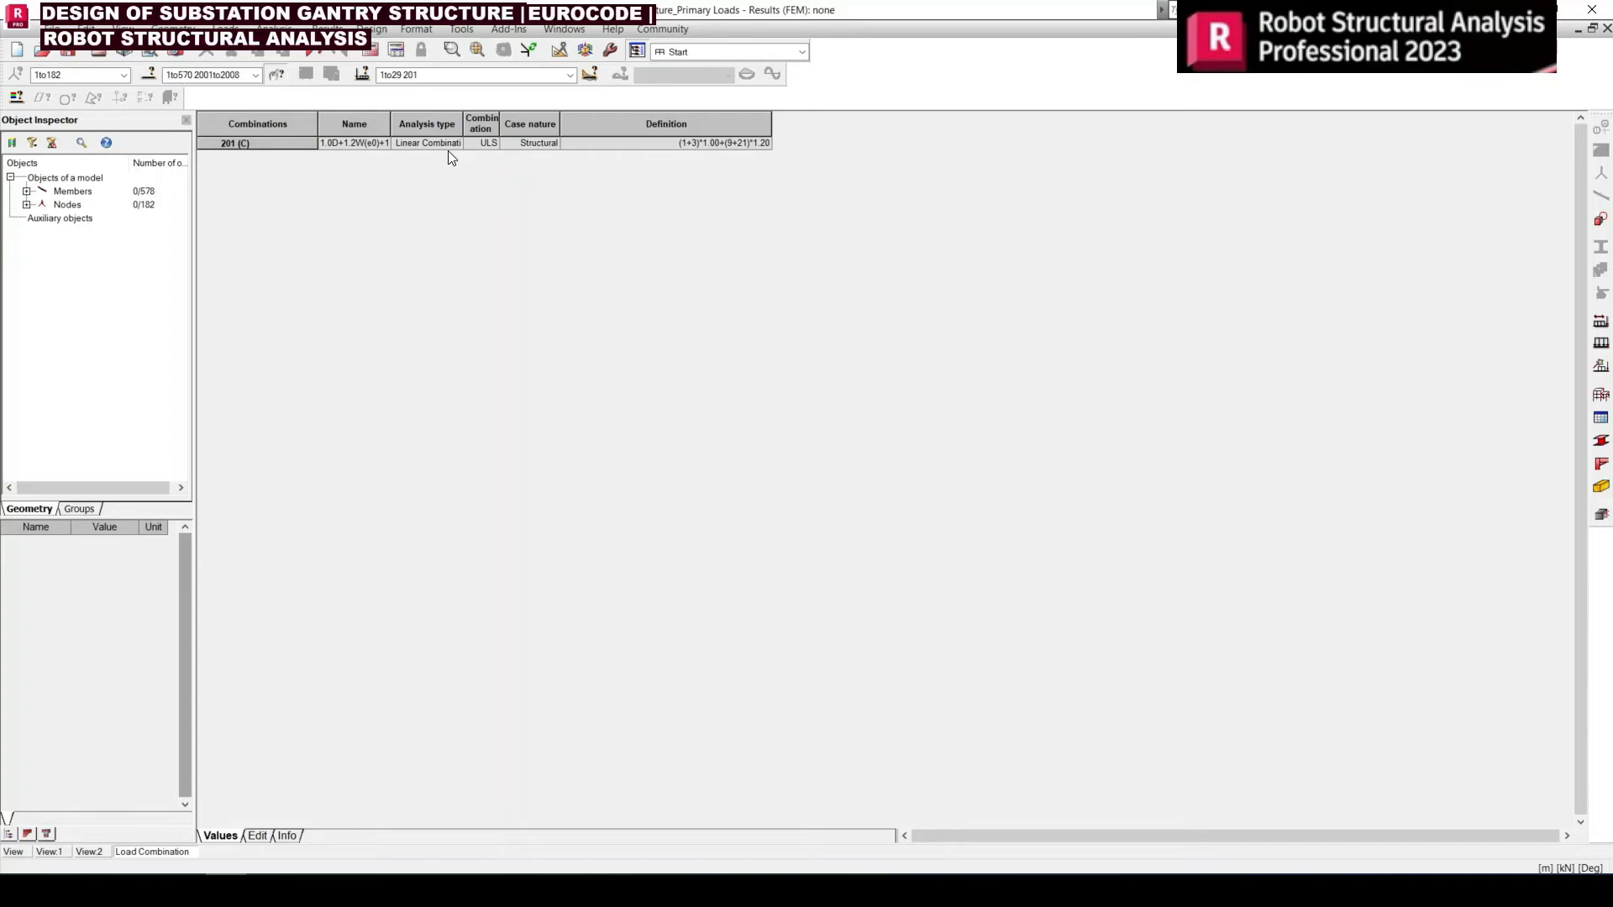
double_click(390, 123)
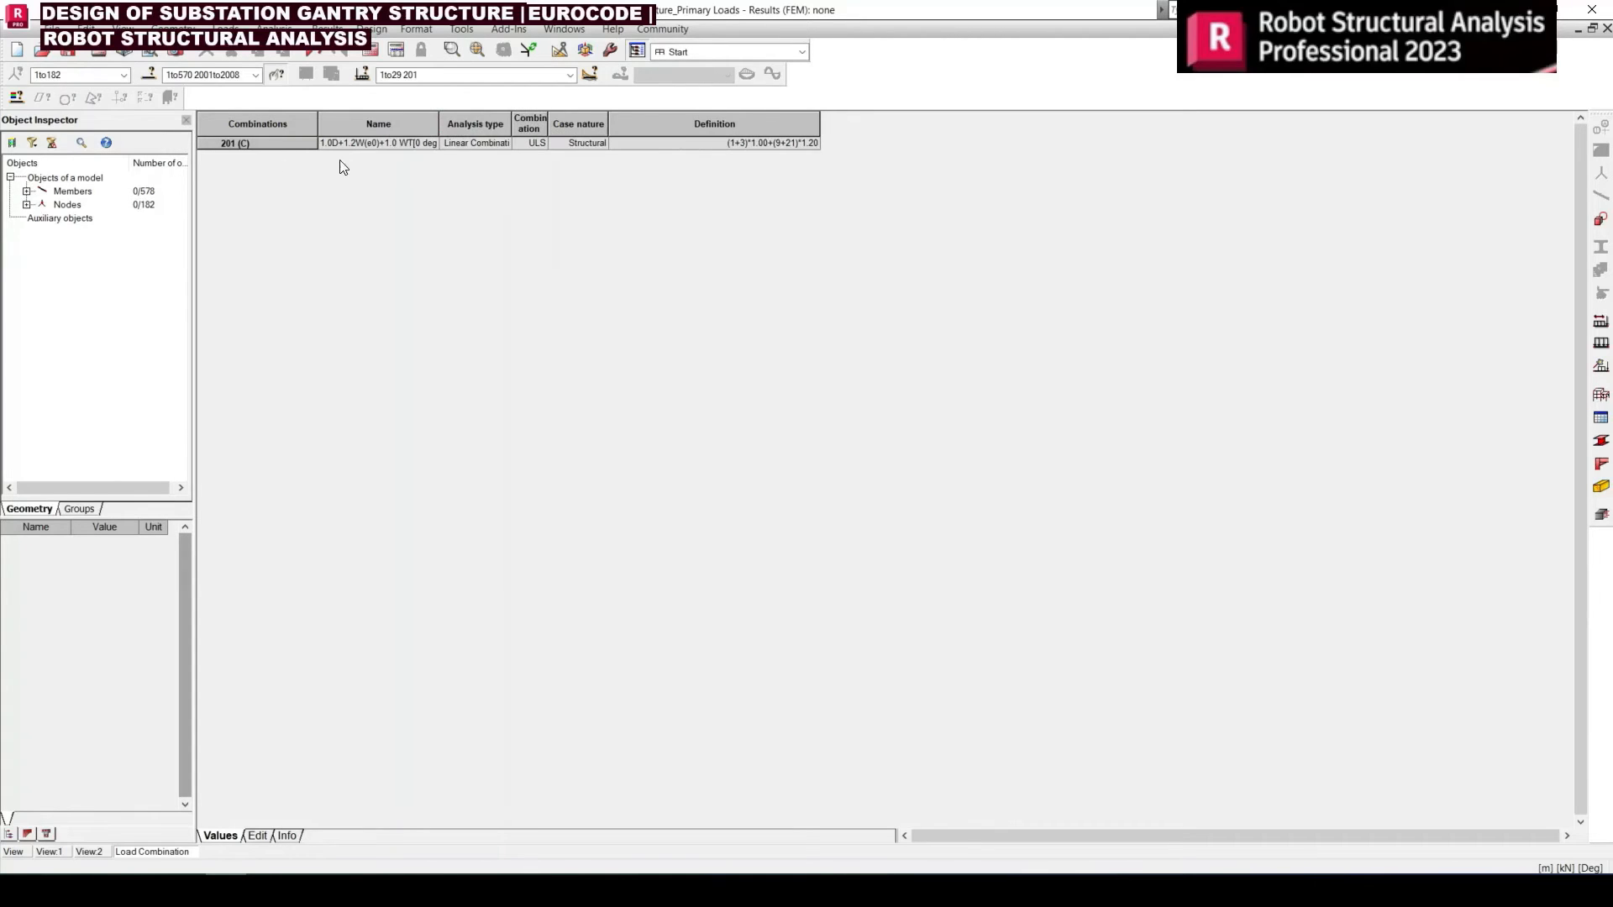
left_click_drag(510, 124, 505, 123)
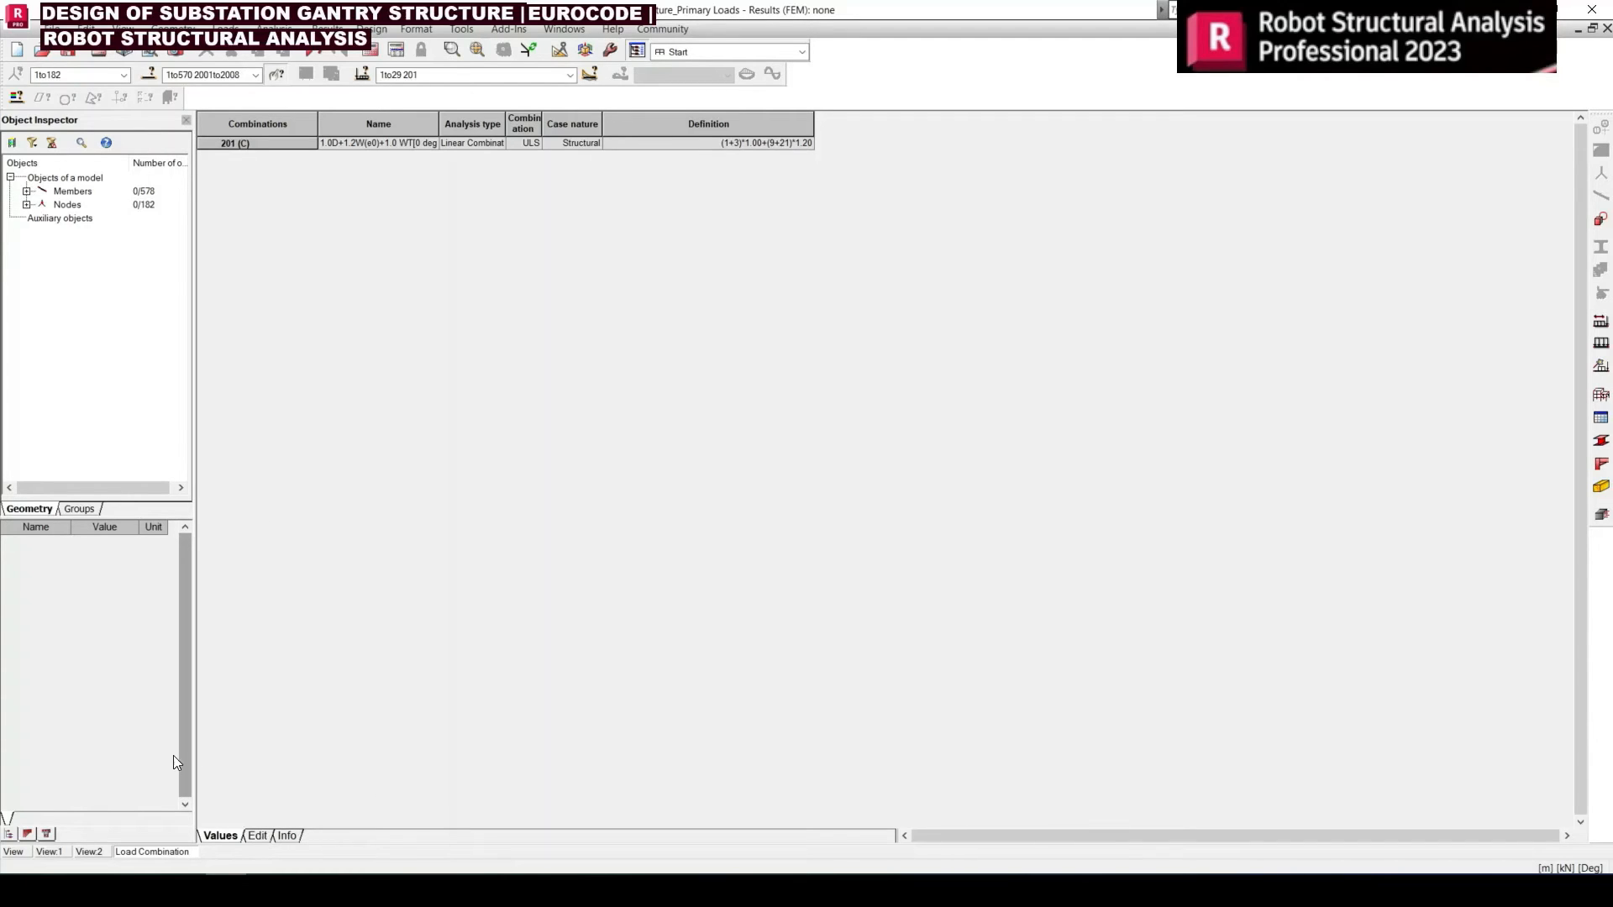
left_click(257, 836)
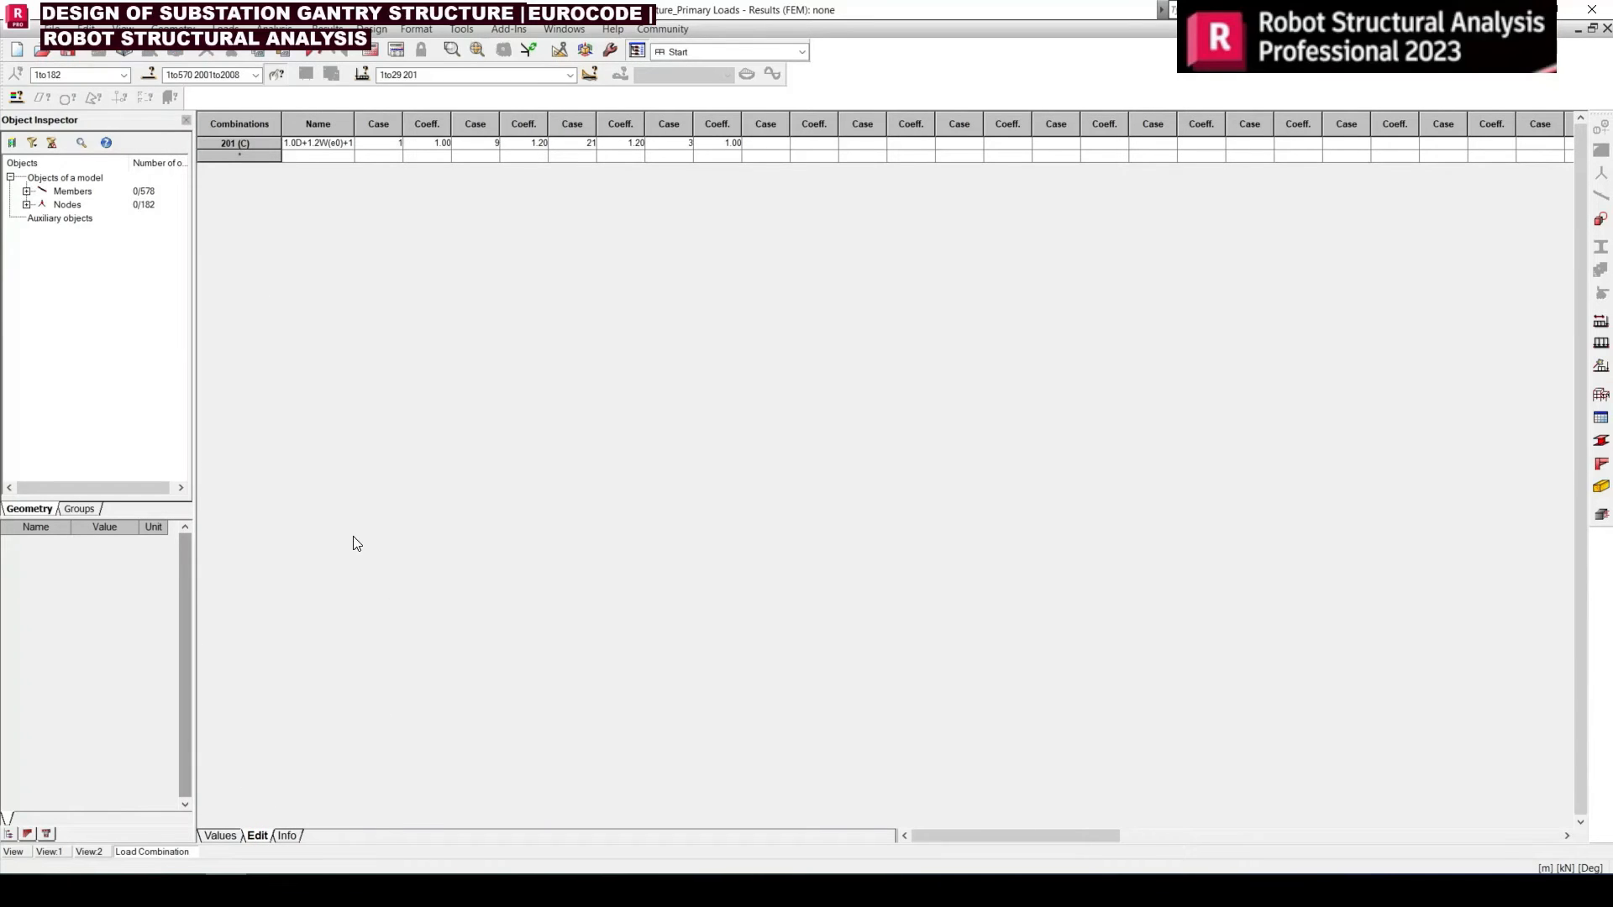
left_click(360, 597)
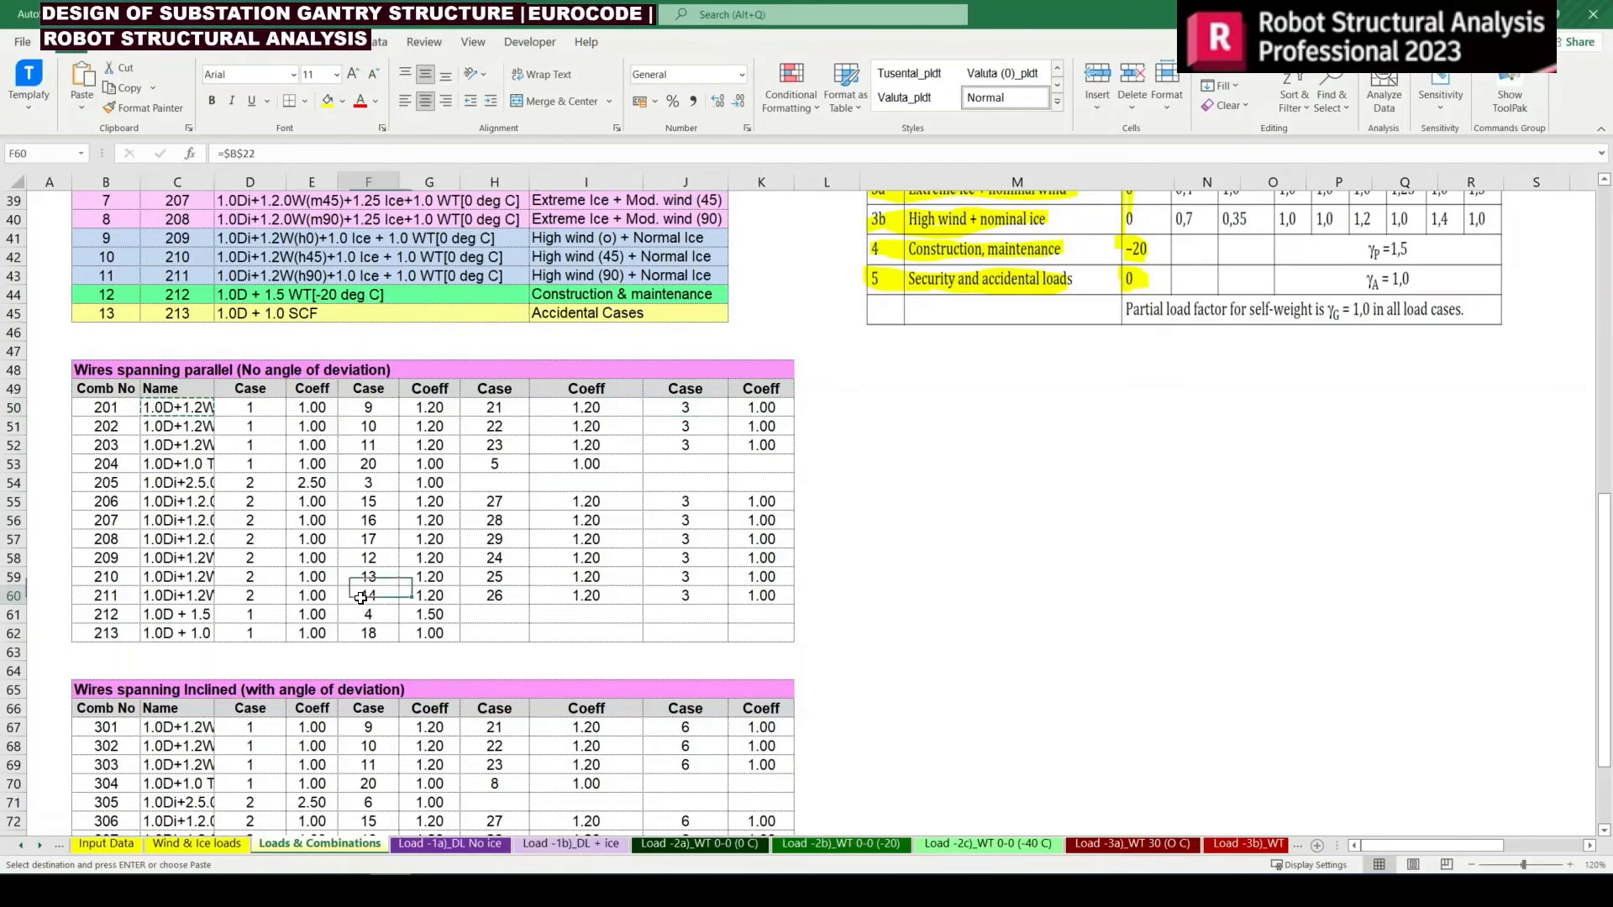
left_click_drag(110, 426, 756, 625)
key("ctrl+v")
key("ctrl+c")
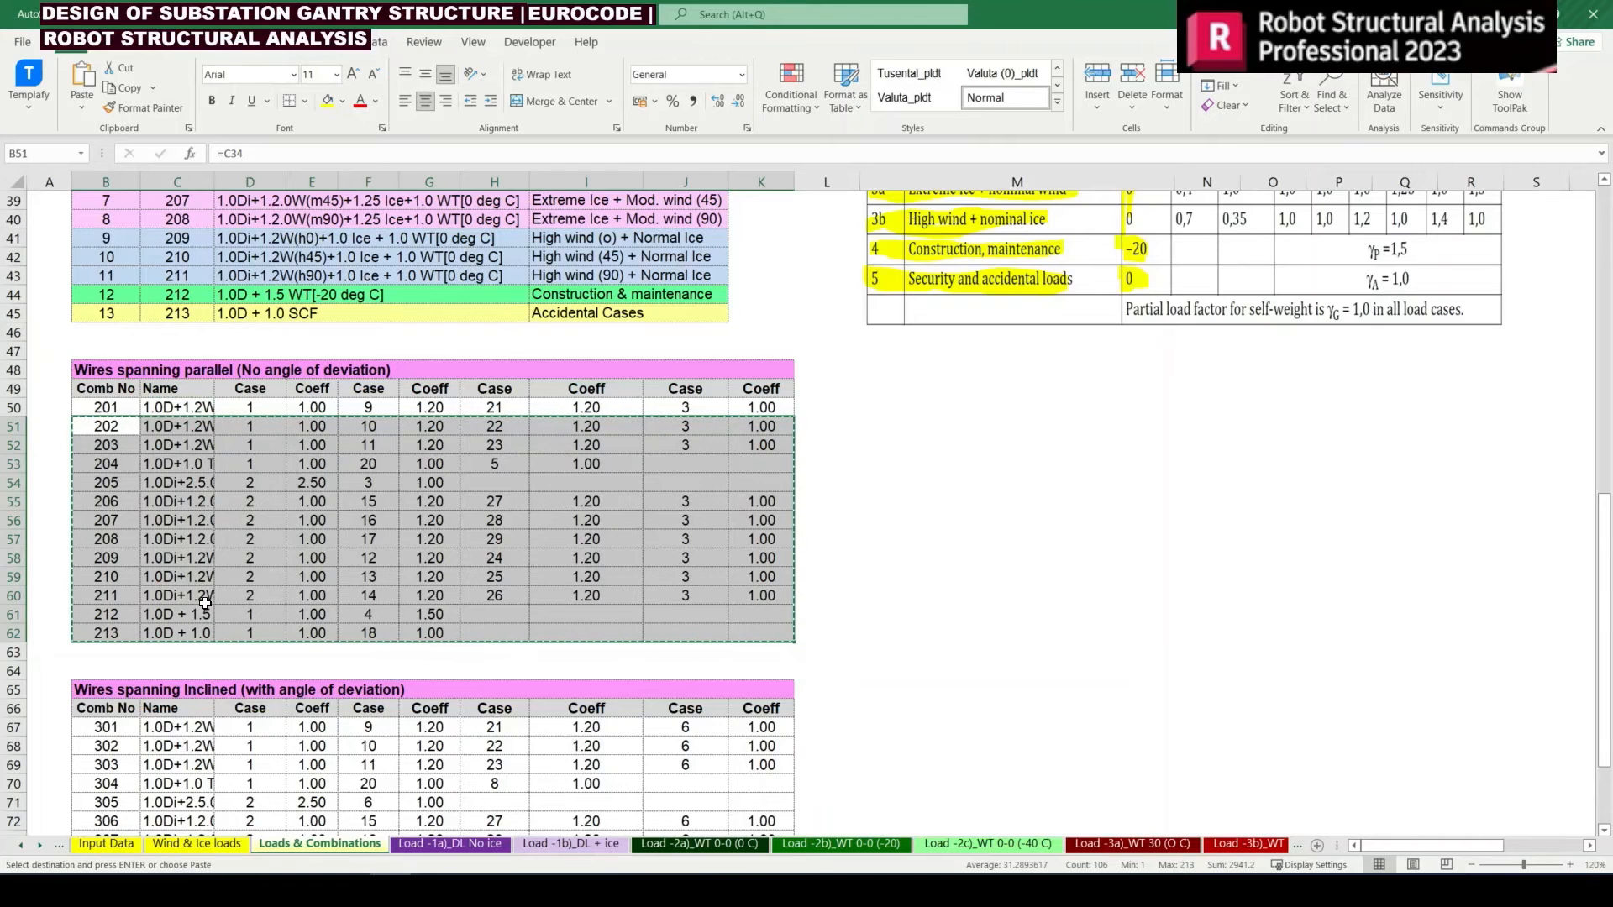
key("alt+Tab")
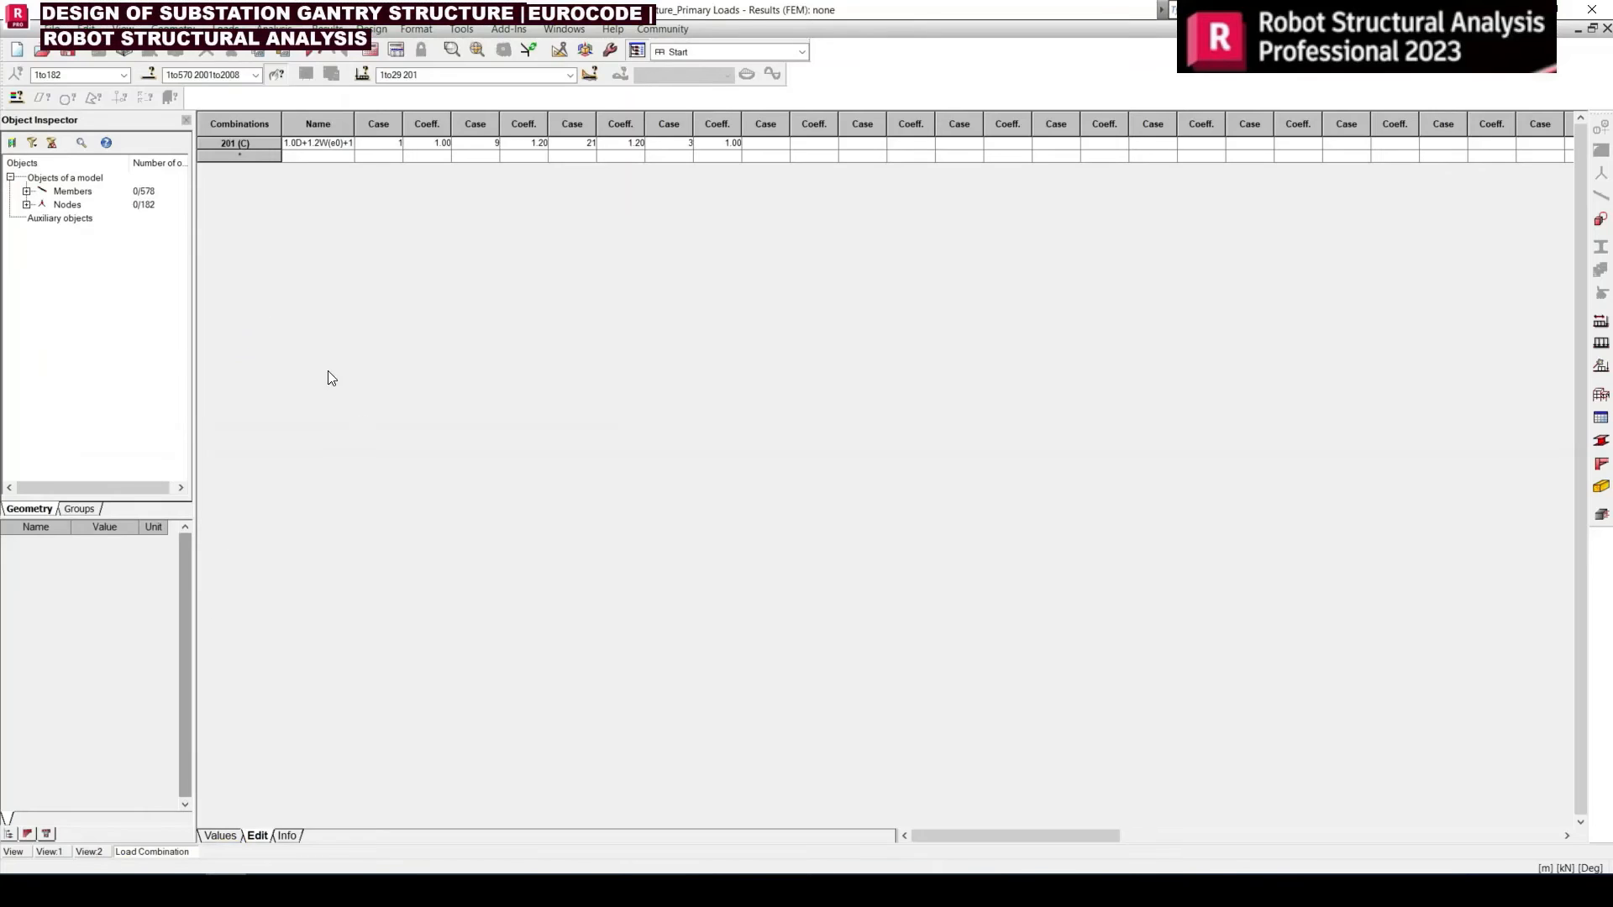
key("alt+Tab")
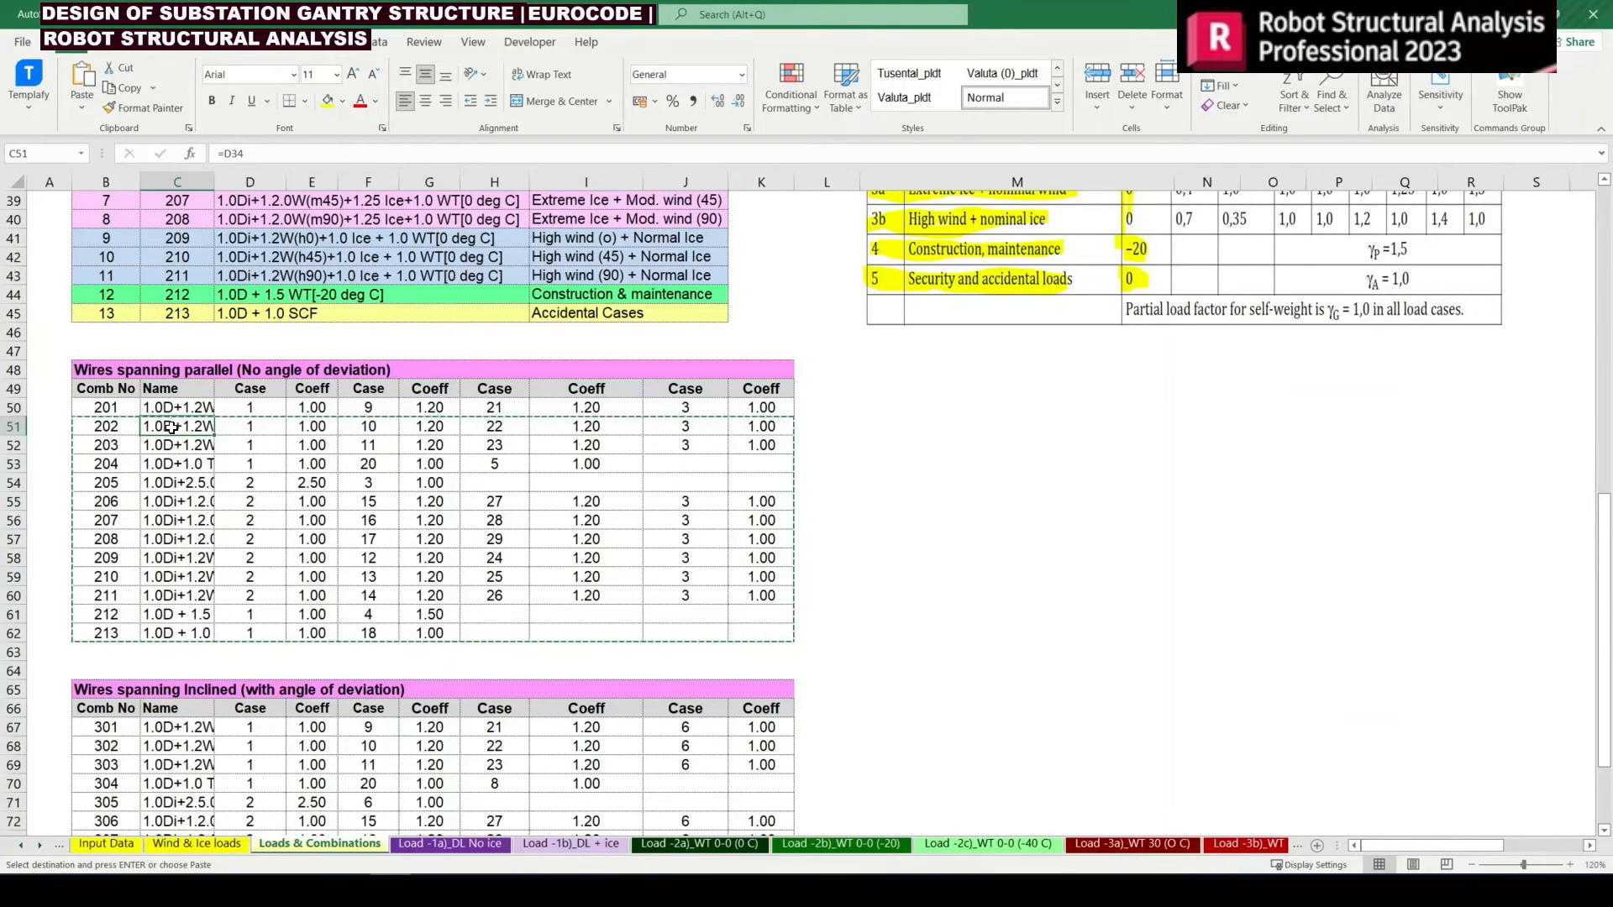
Copy the names, cases and coefficients of combinations 202–213 from Excel, without their numbers, and paste them below combination 201 in Robot
left_click_drag(164, 427, 773, 635)
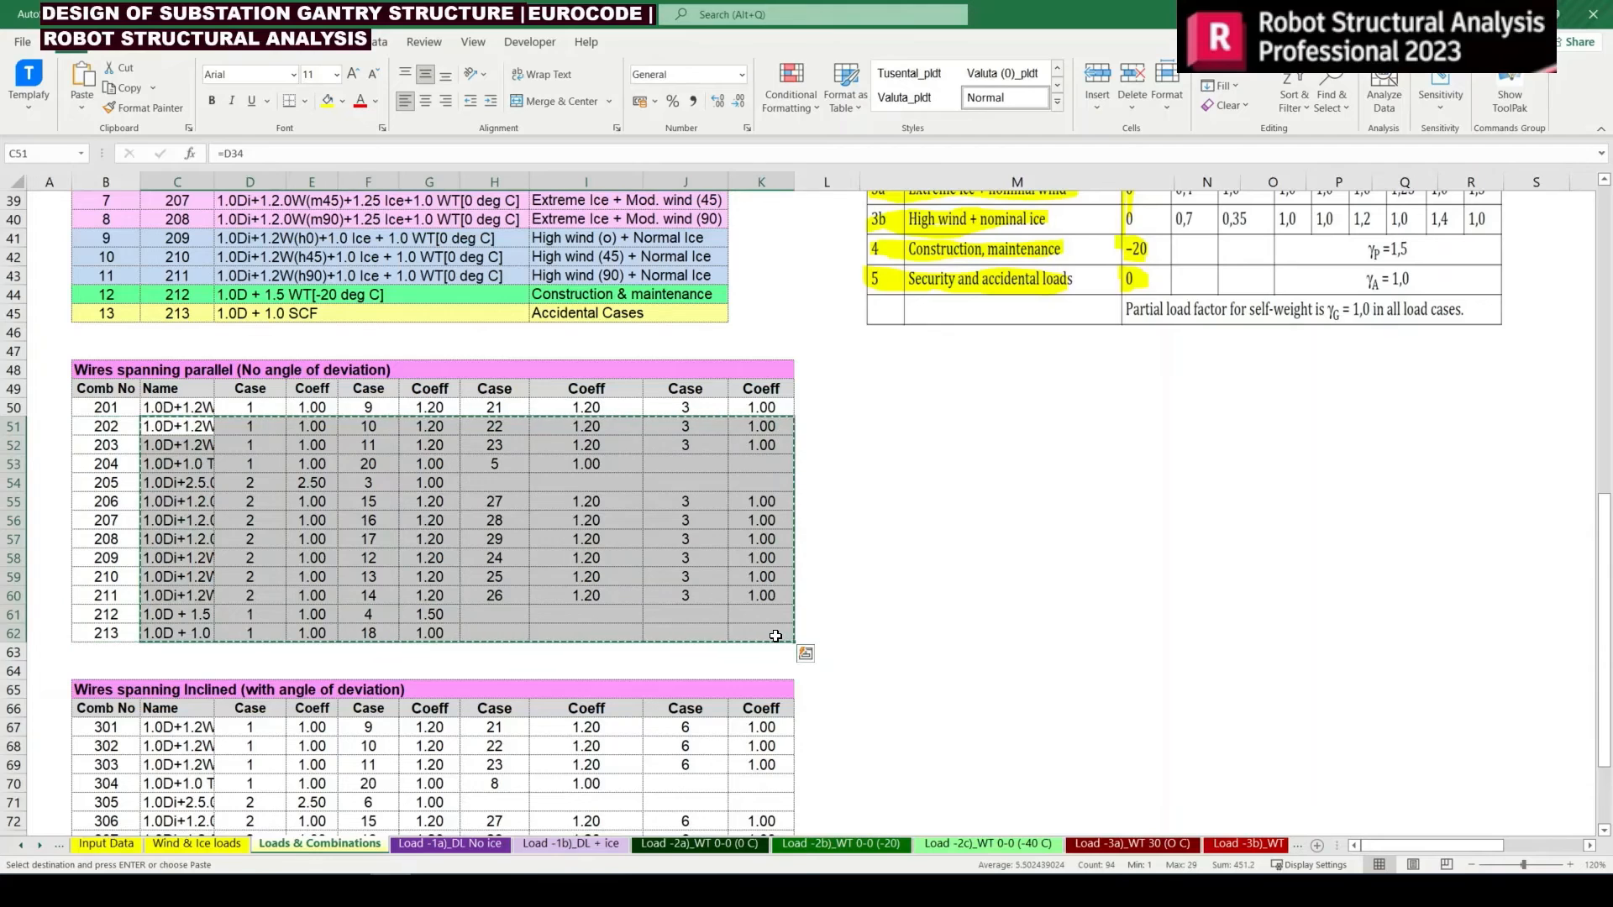
key("alt+Tab")
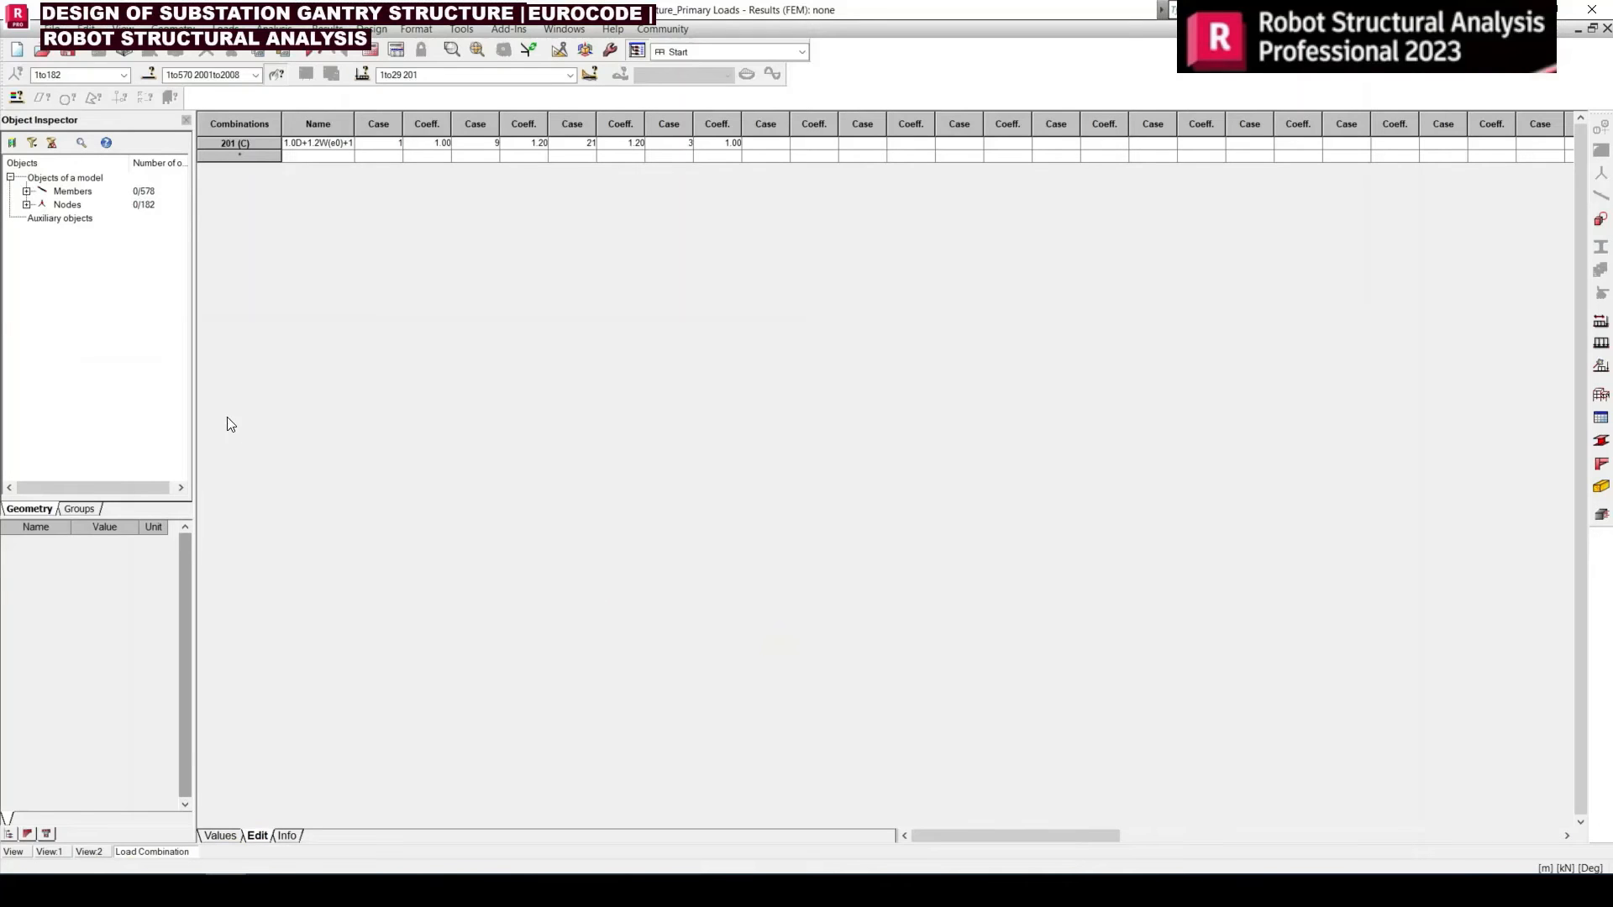
left_click(328, 157)
key("ctrl+v")
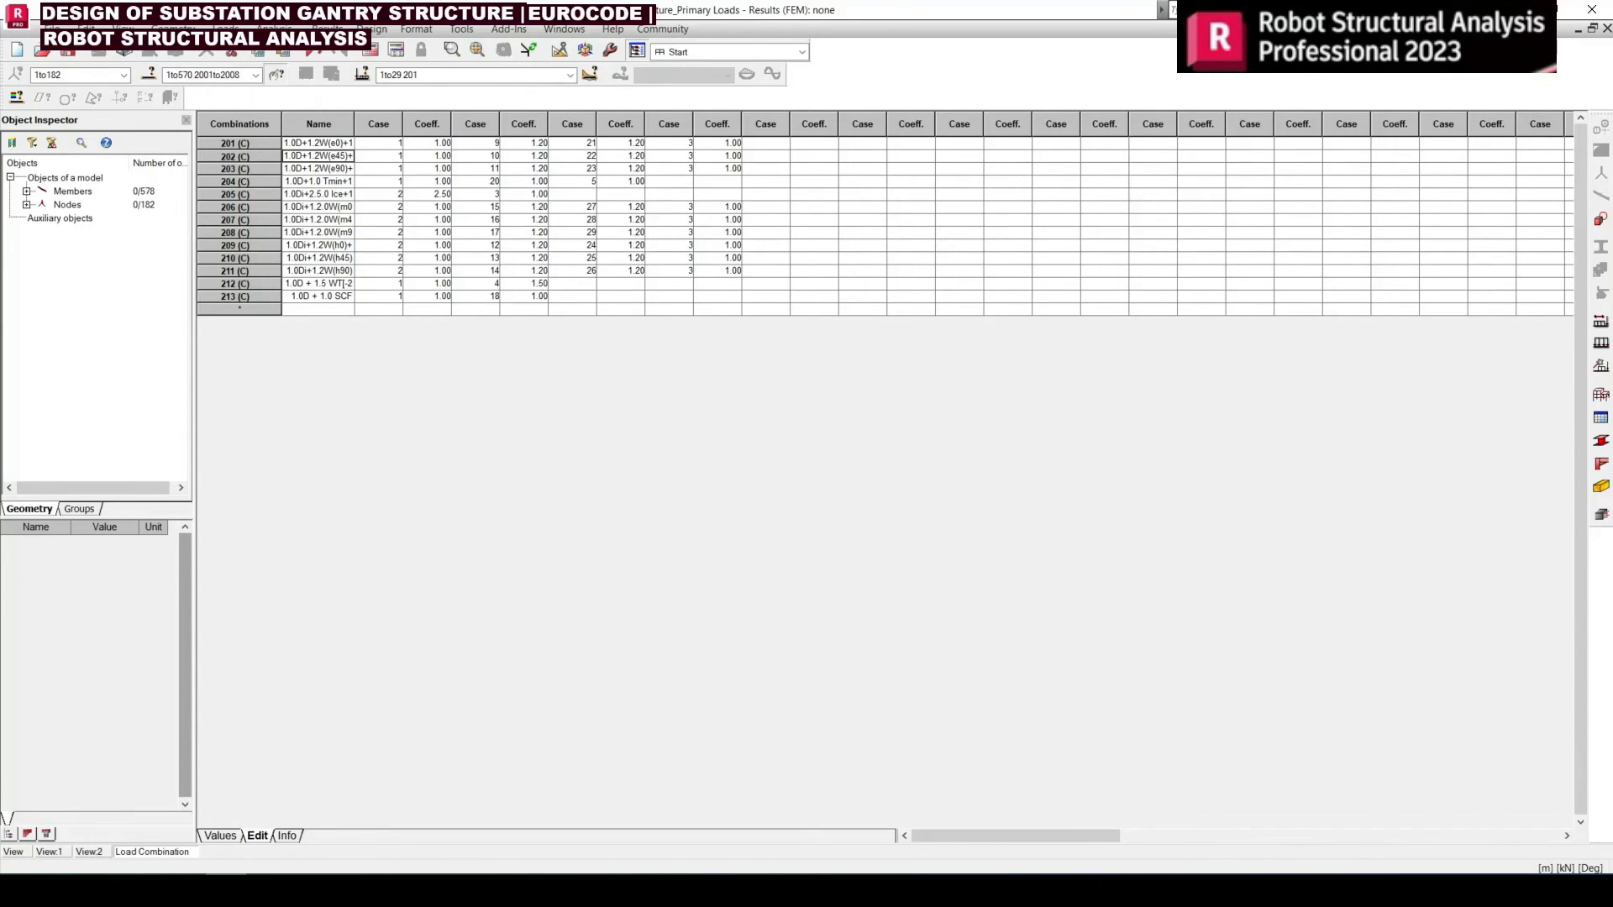
Close the combination table and make combination 201 the active case in the model view
left_click(1607, 29)
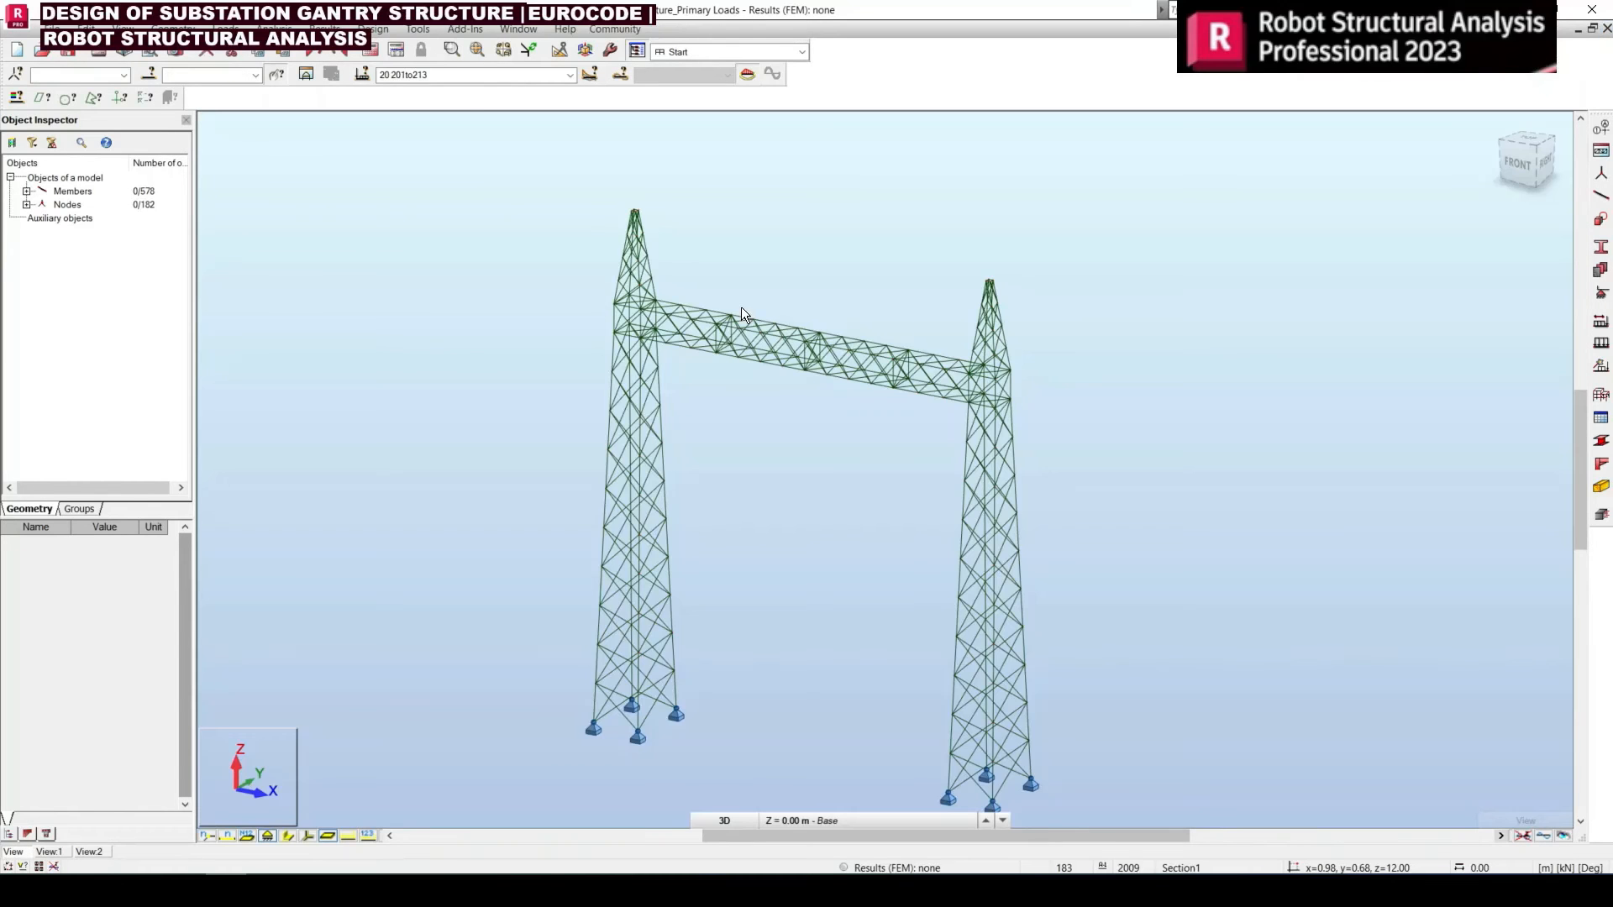
left_click(570, 76)
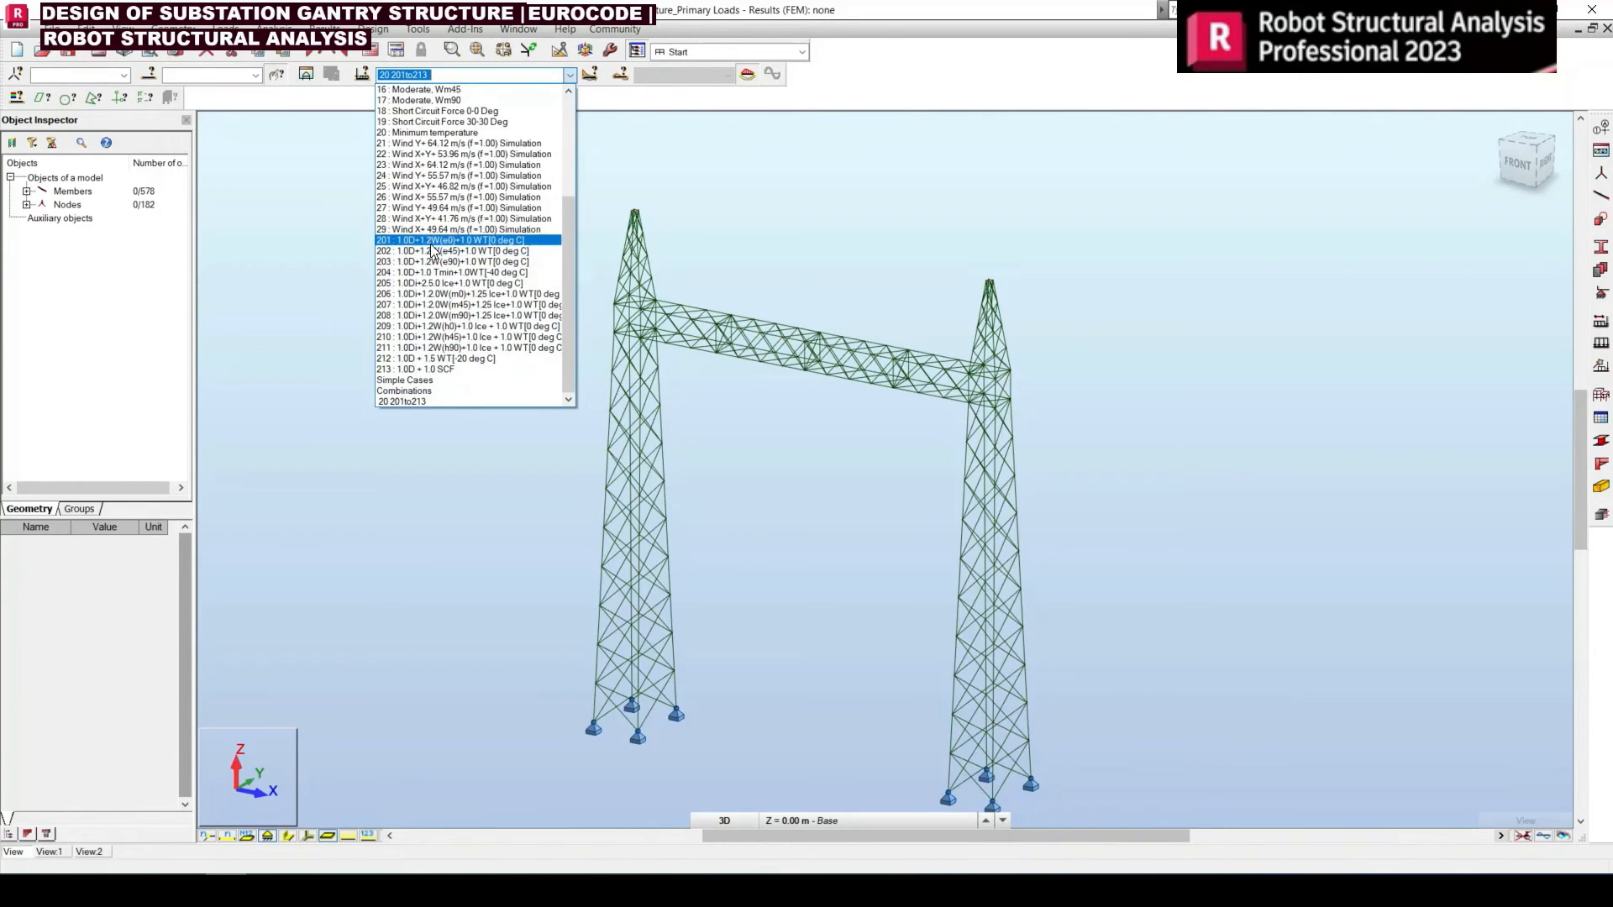
left_click(434, 241)
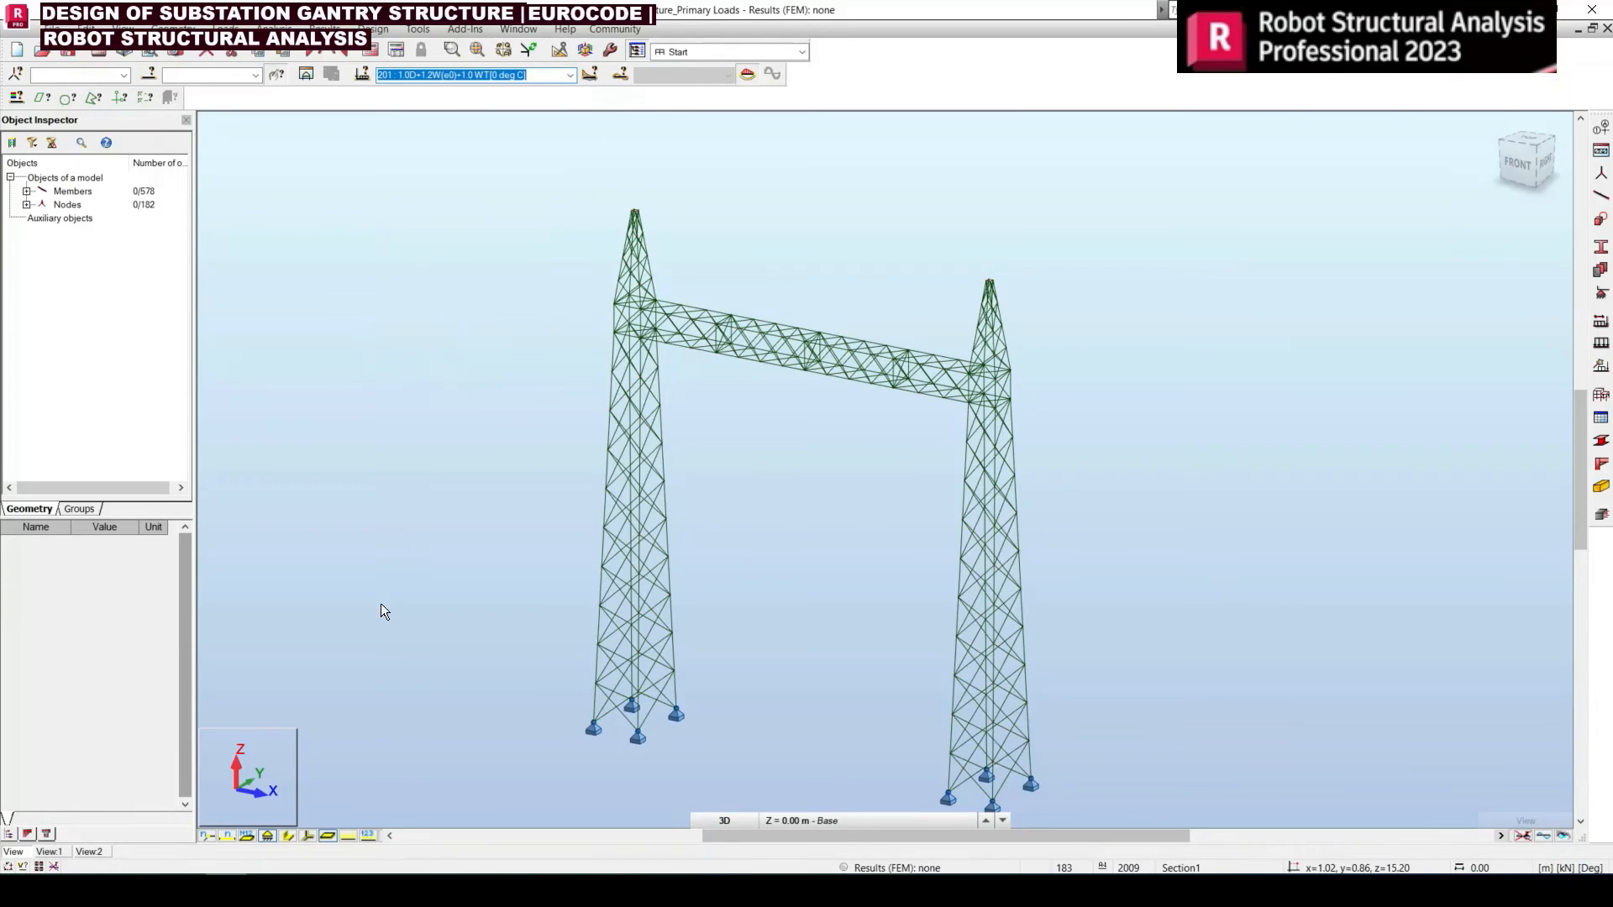
Turn on the load values and load symbols display for the gantry model
left_click(367, 836)
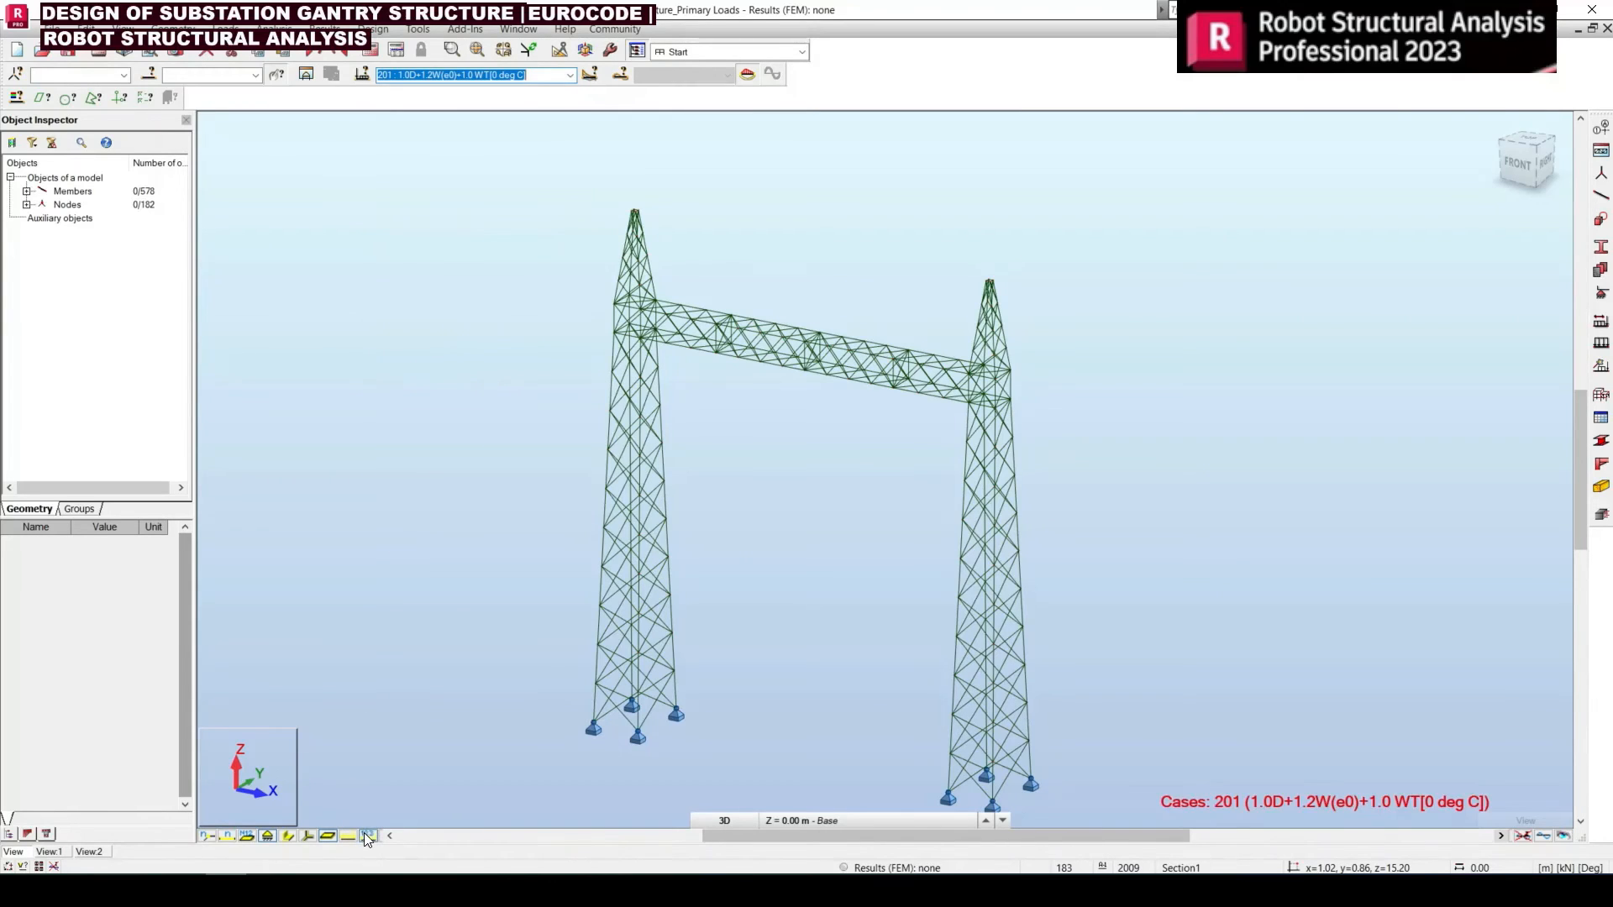
right_click(381, 773)
left_click(359, 692)
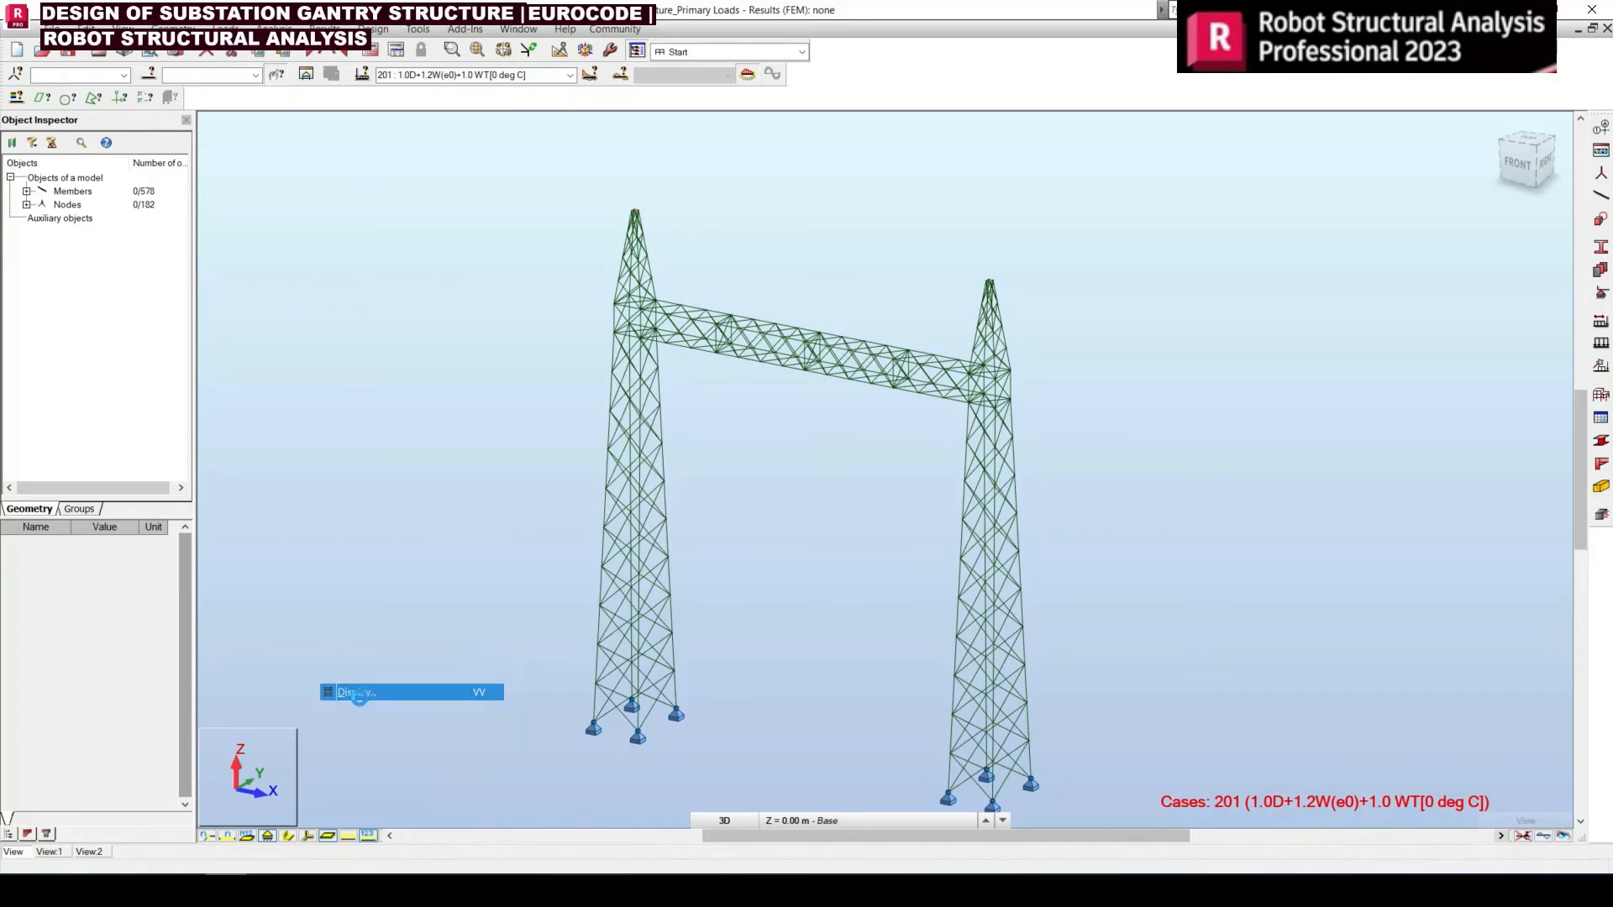
left_click(199, 485)
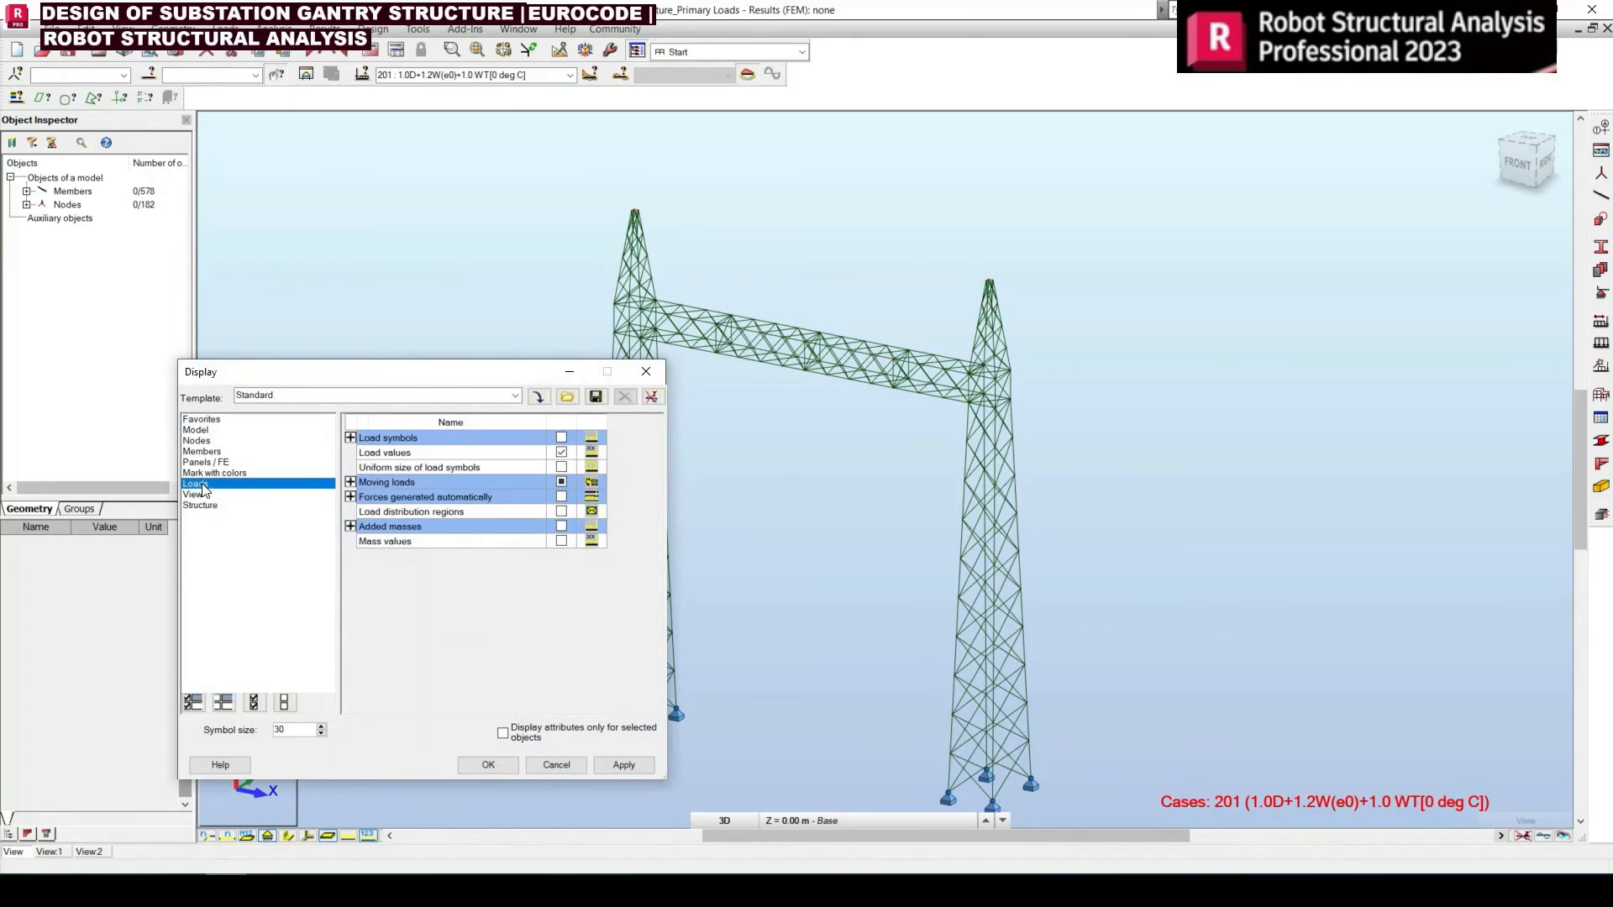
left_click(561, 437)
left_click(623, 765)
left_click(487, 764)
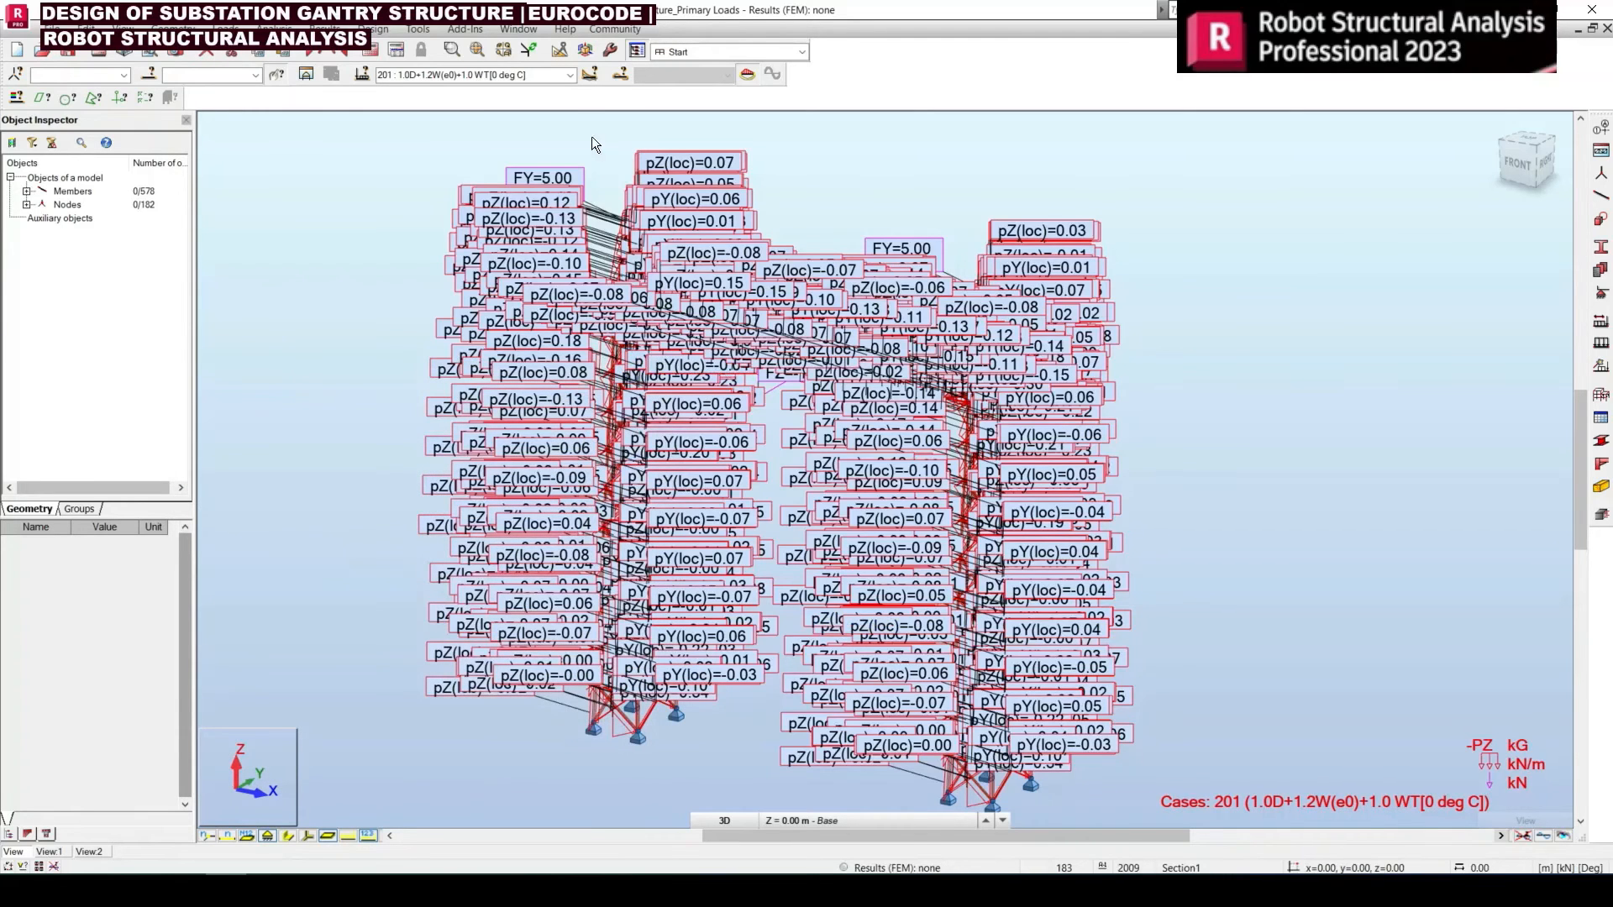
Inspect the loads of combinations 202 and 213 on the gantry and review the combinations in the case list
left_click(570, 75)
left_click(450, 261)
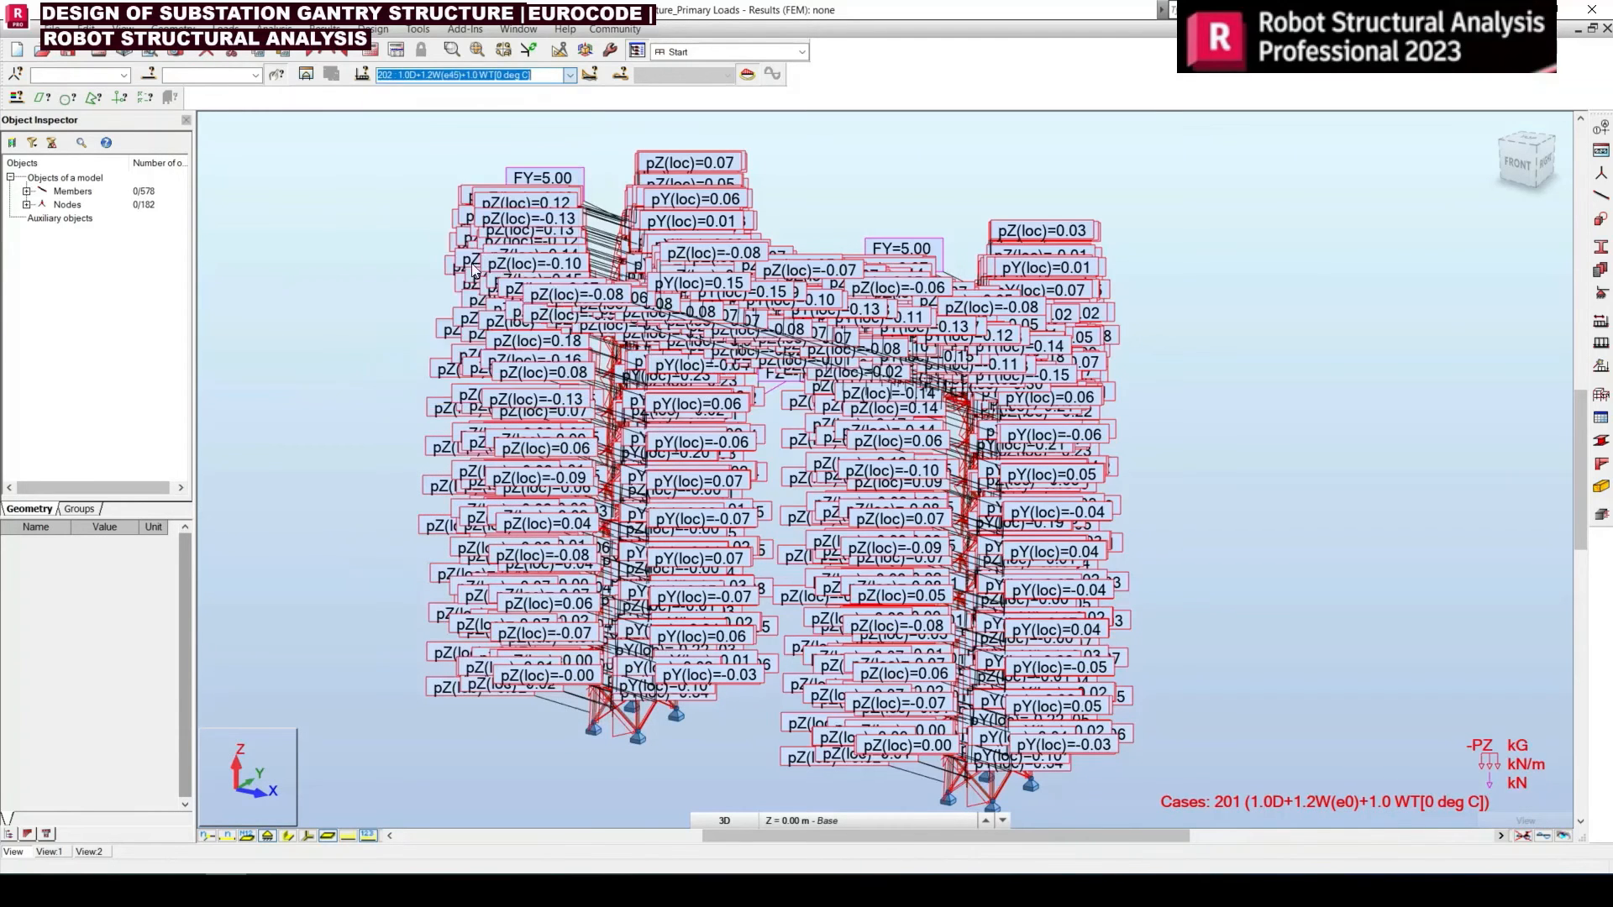
left_click(570, 75)
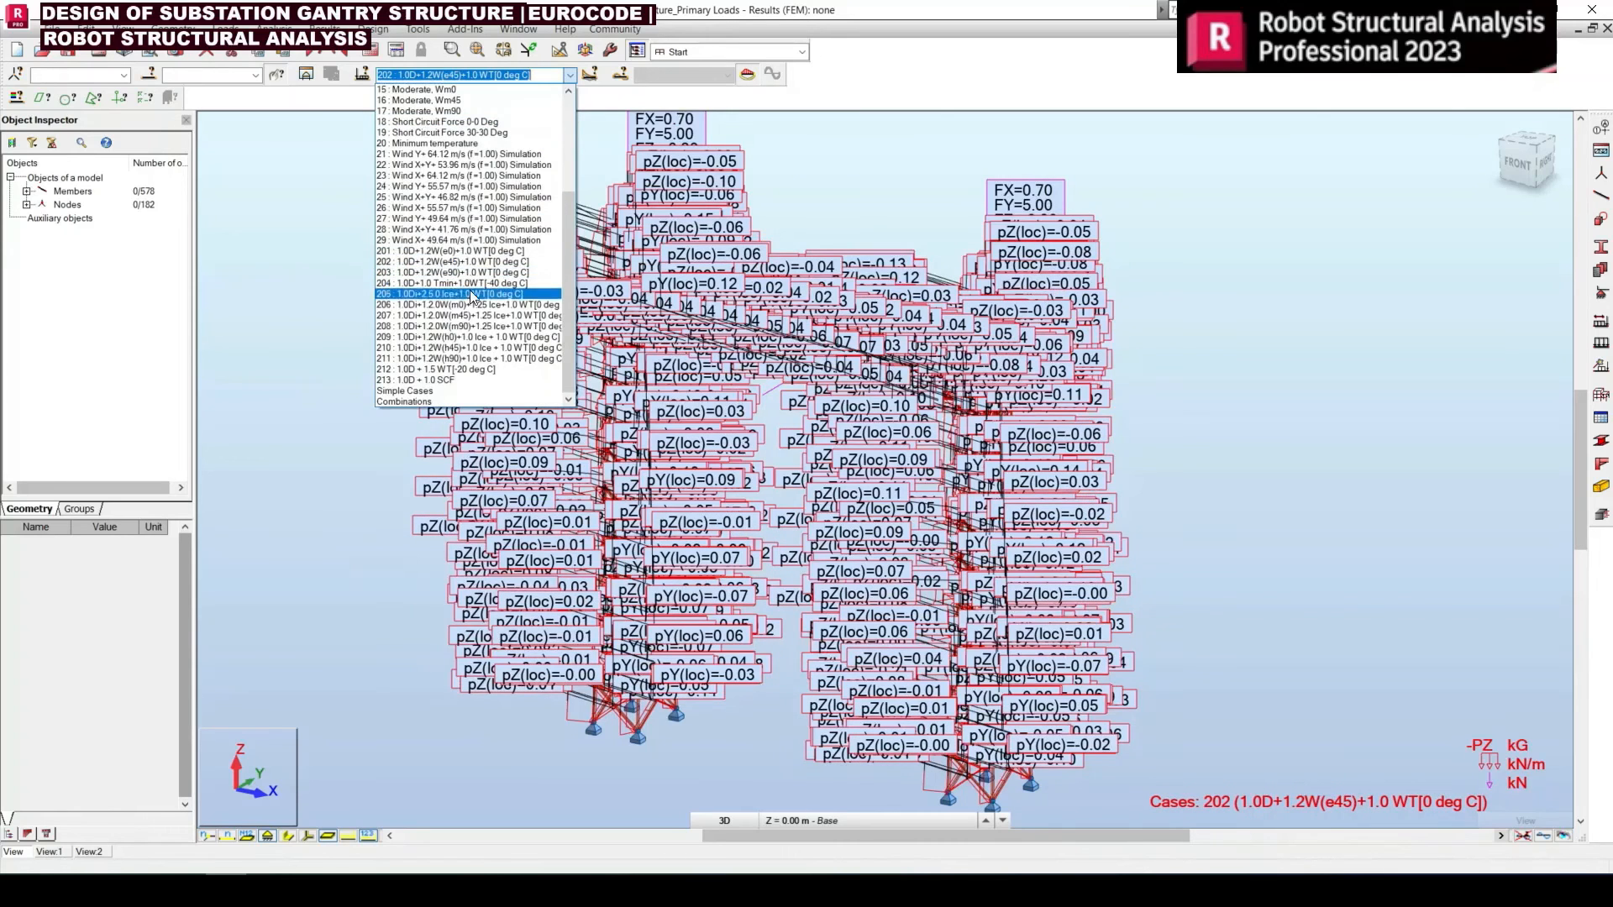
left_click(470, 380)
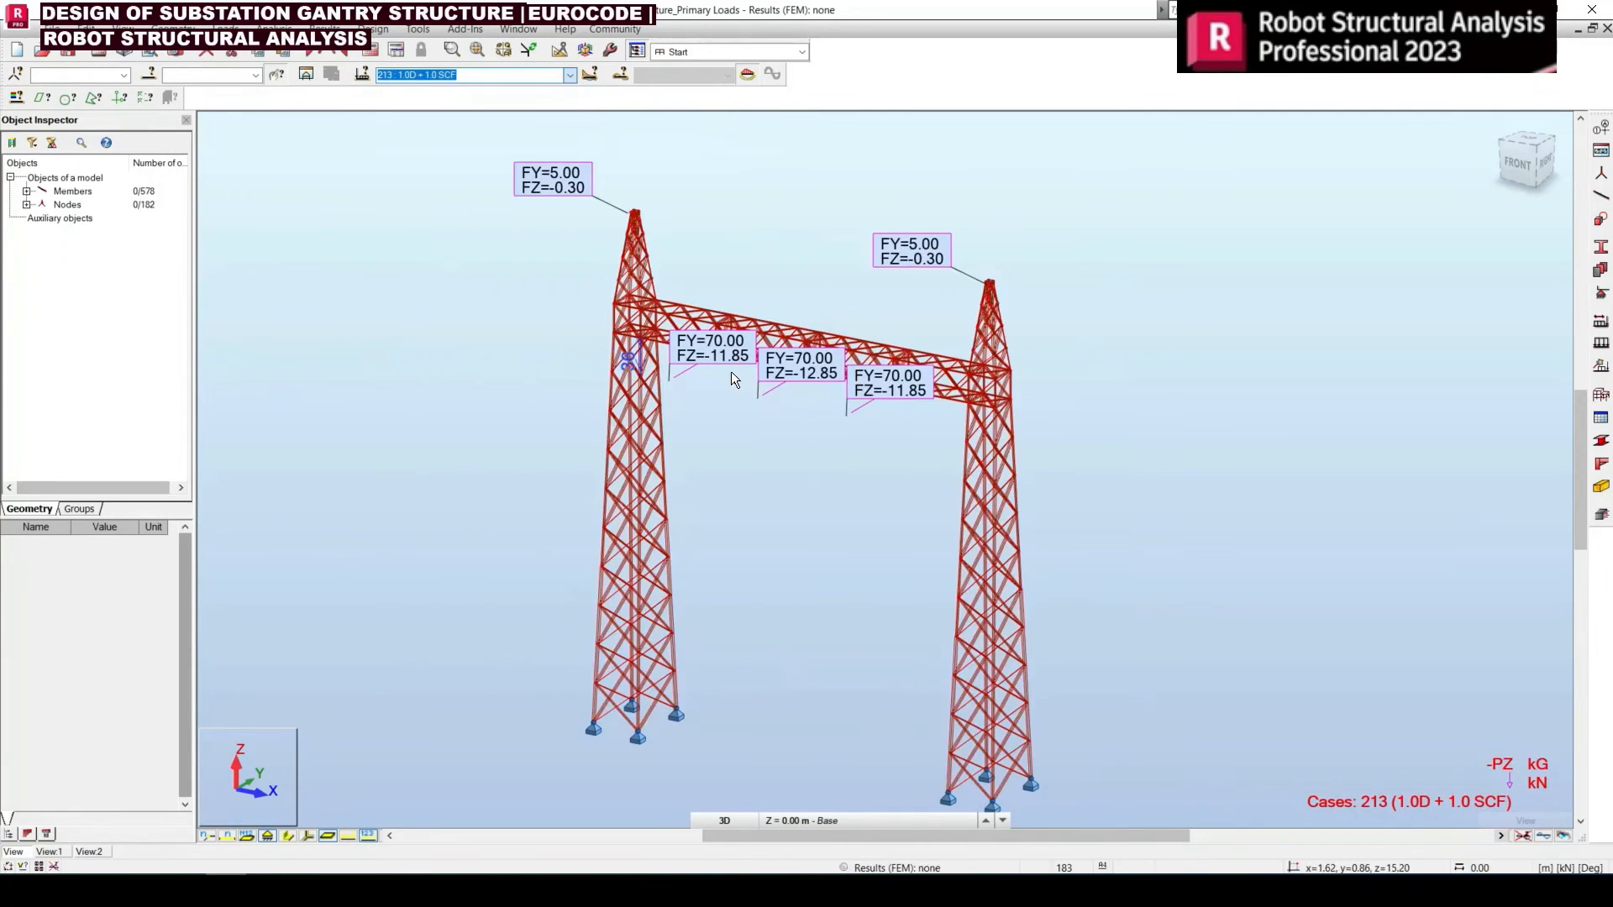
middle_click(511, 489)
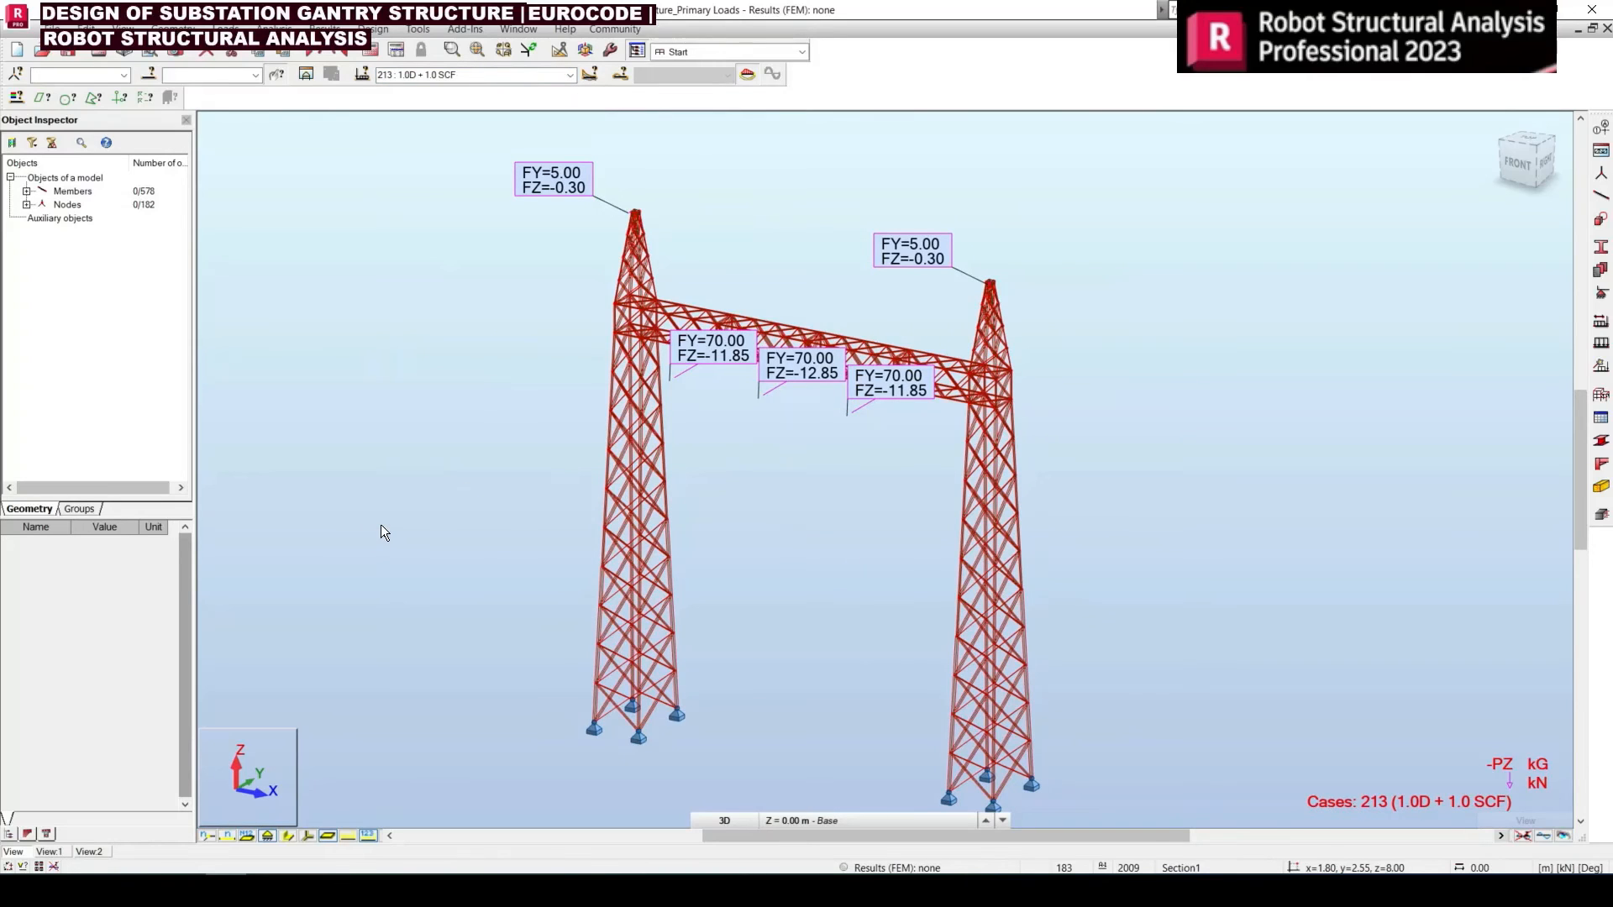
left_click(571, 75)
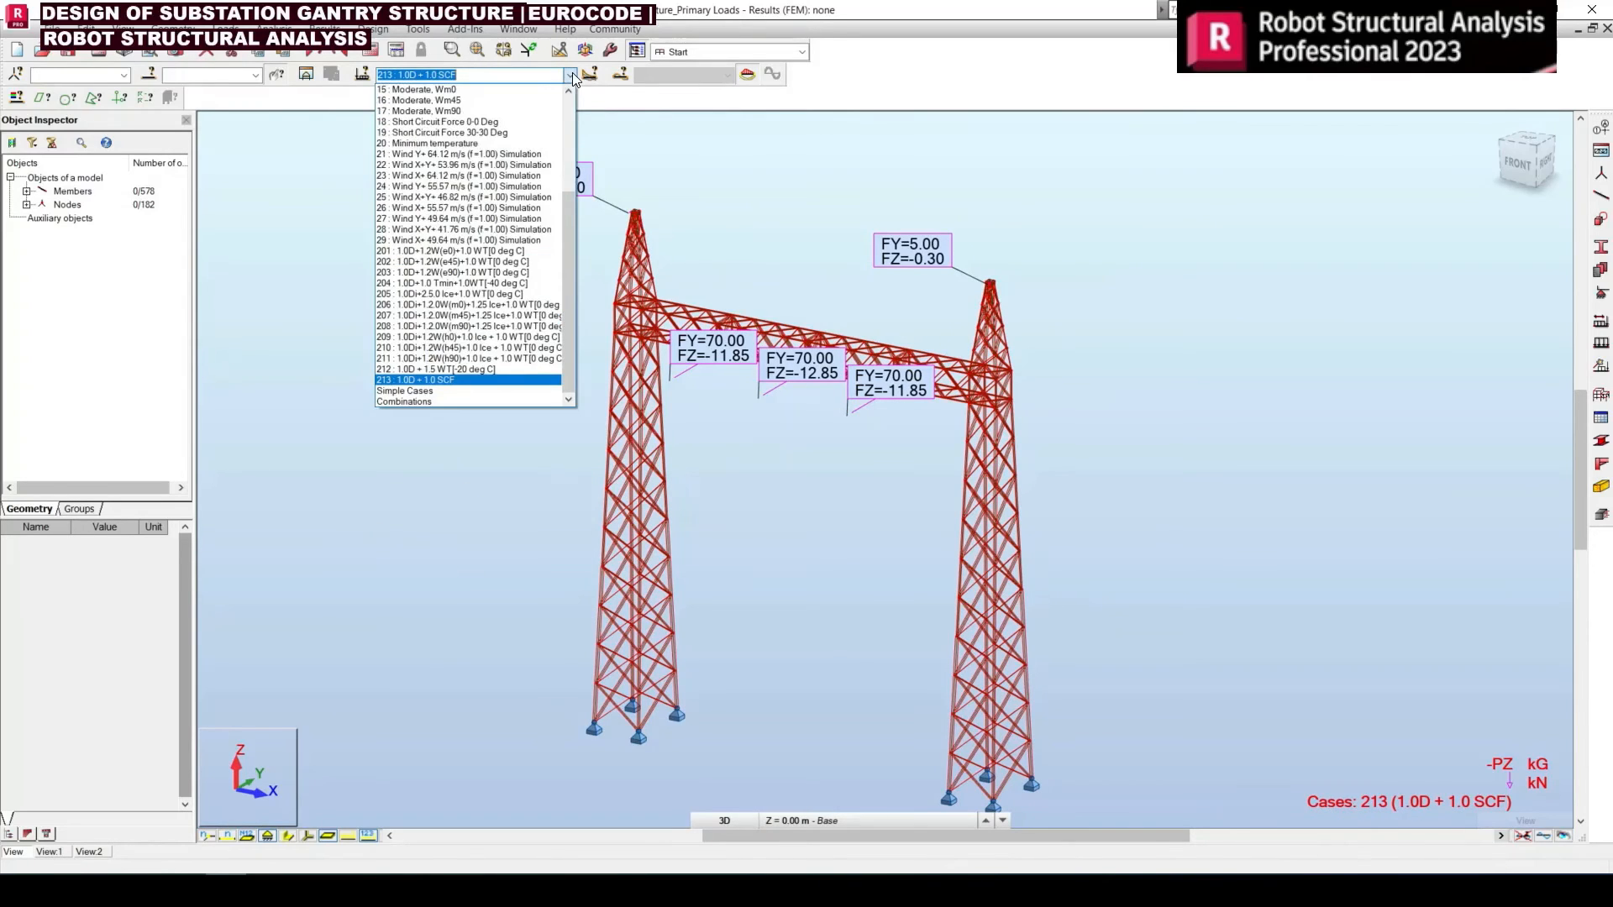
left_click(375, 338)
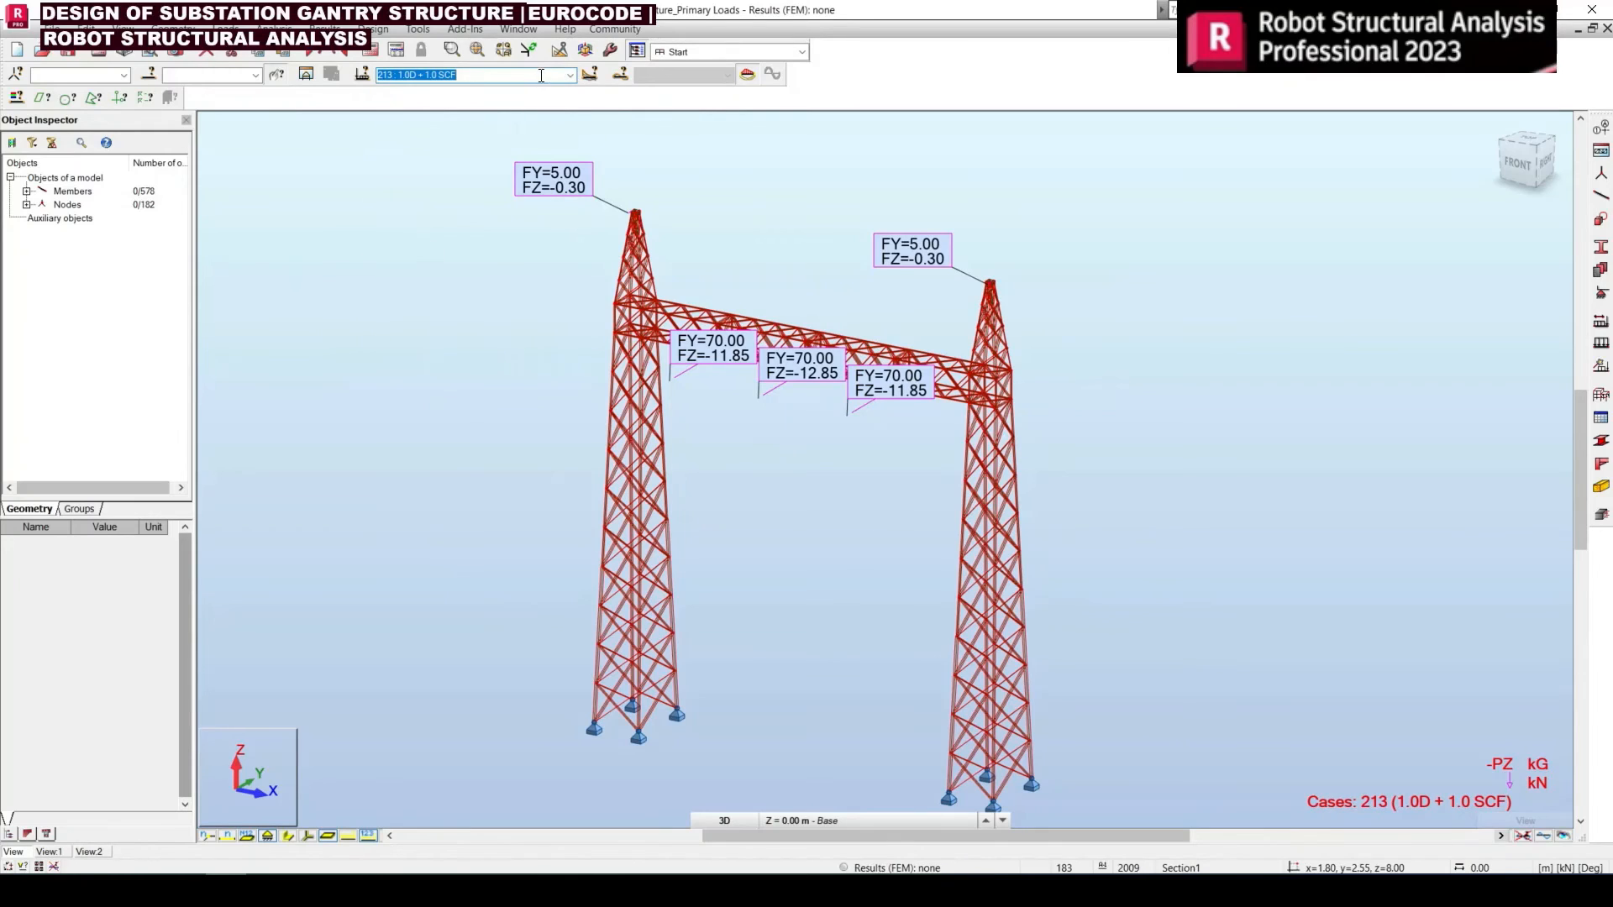
left_click(569, 77)
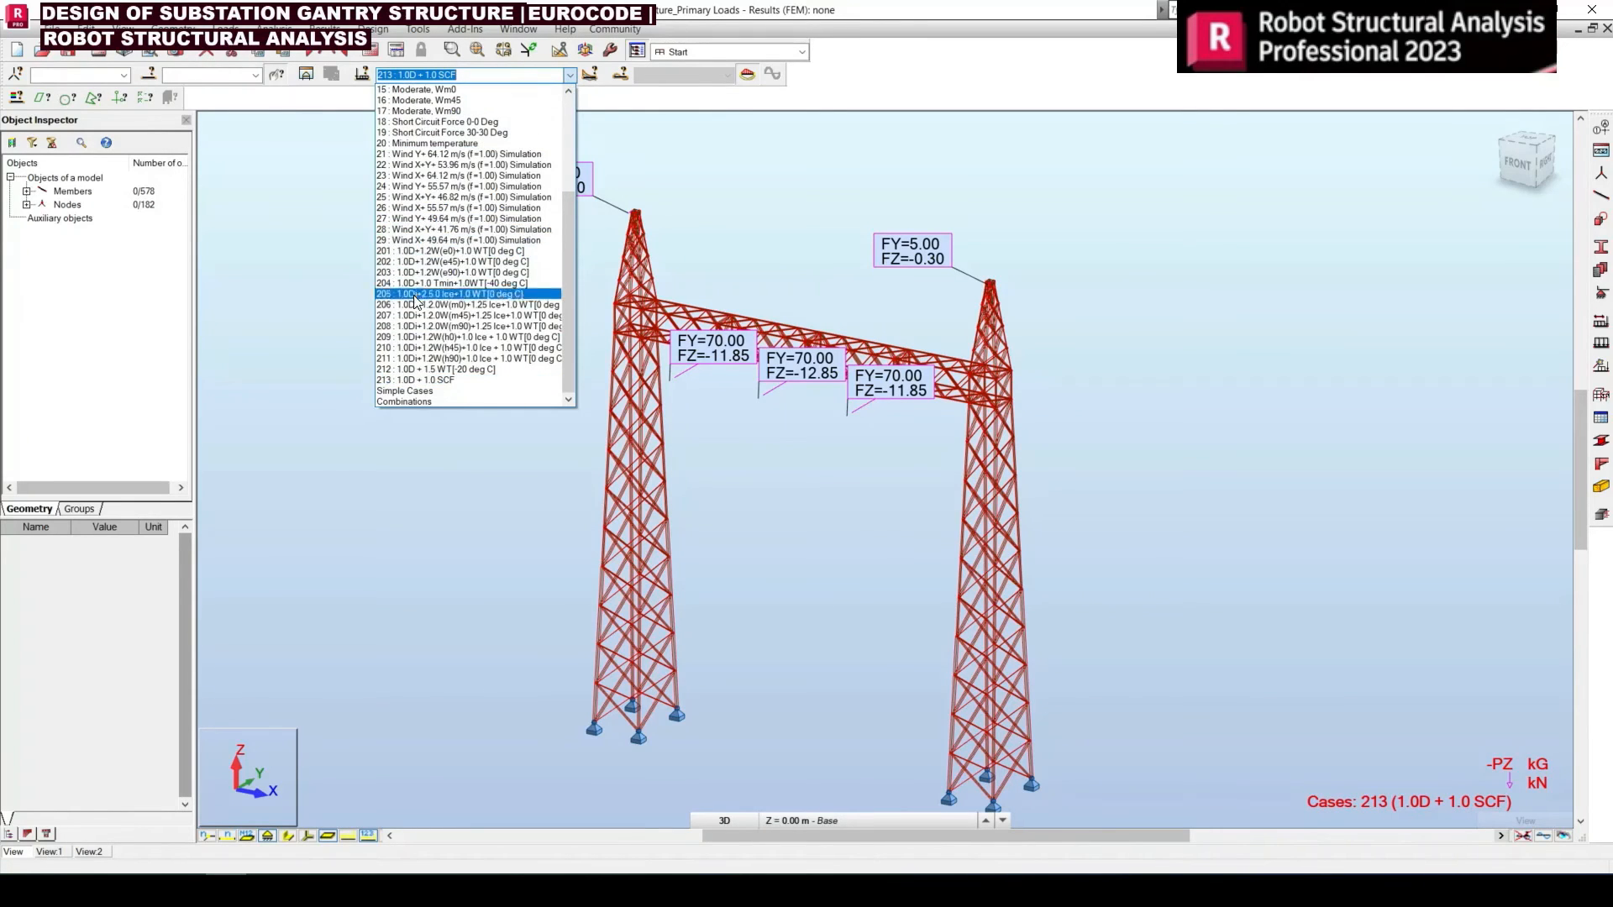
left_click(363, 382)
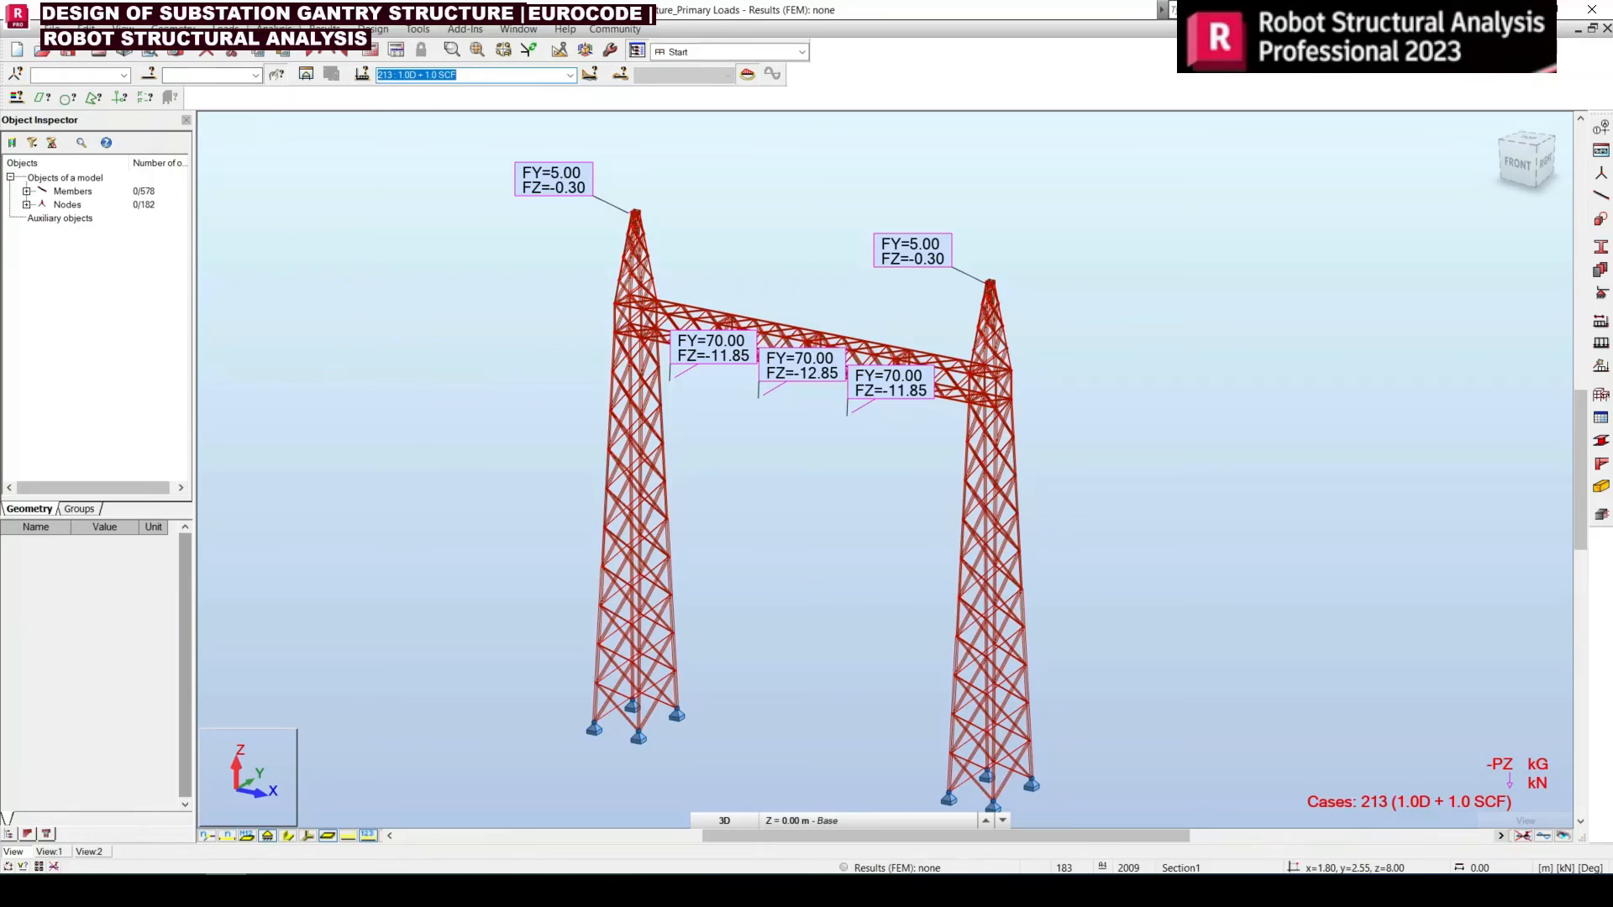
Reopen the combination table and show its editable case and coefficient view
left_click(225, 28)
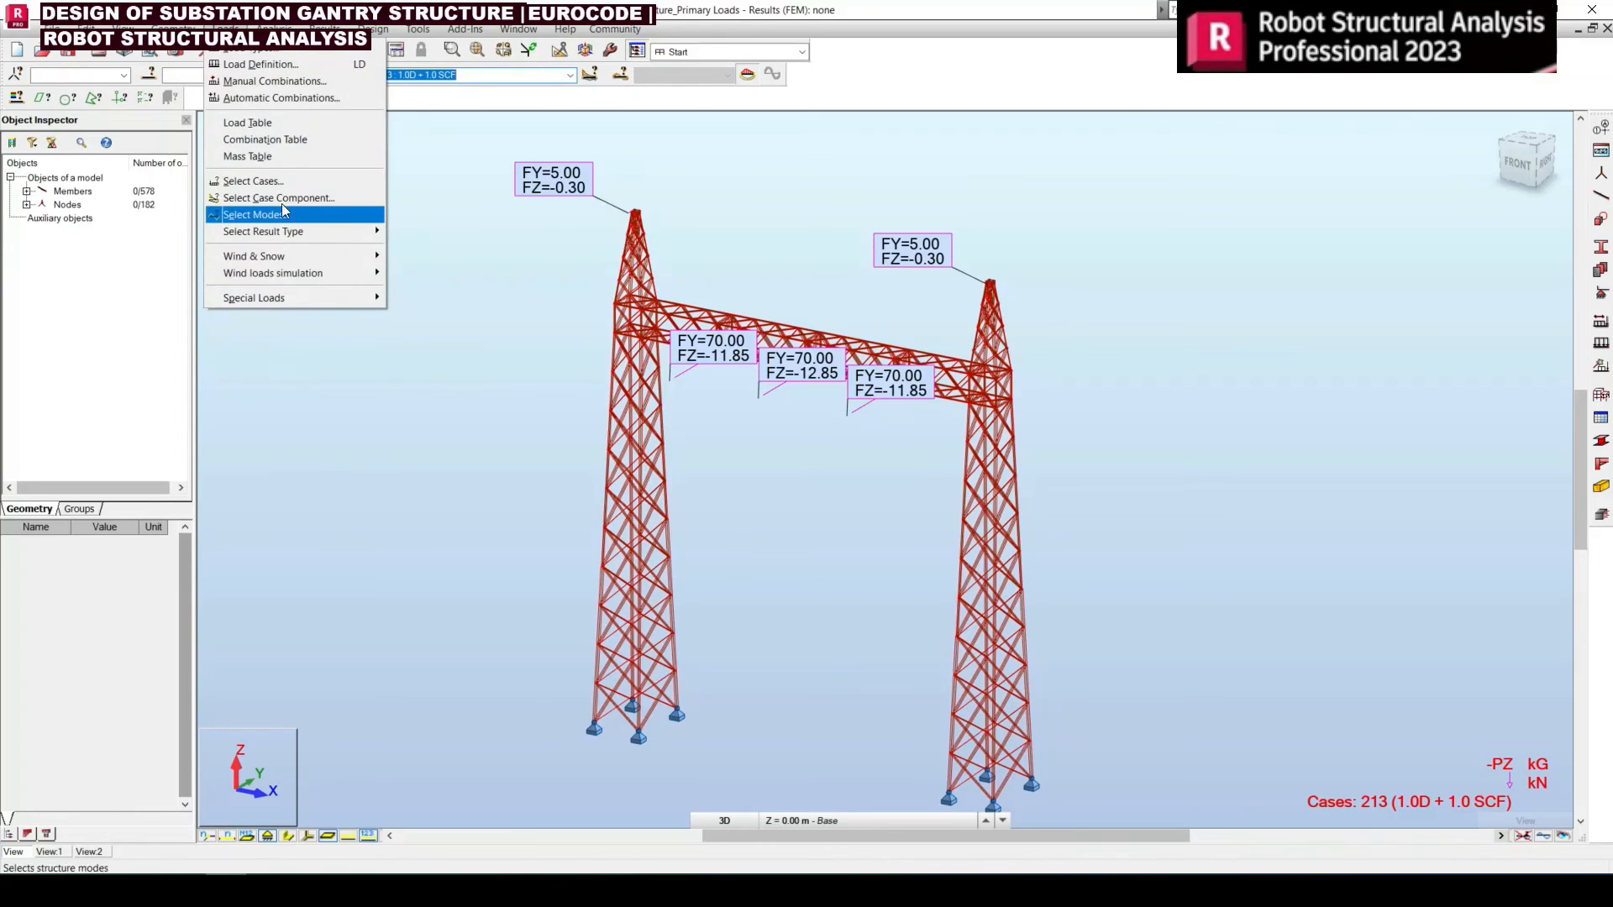
left_click(280, 141)
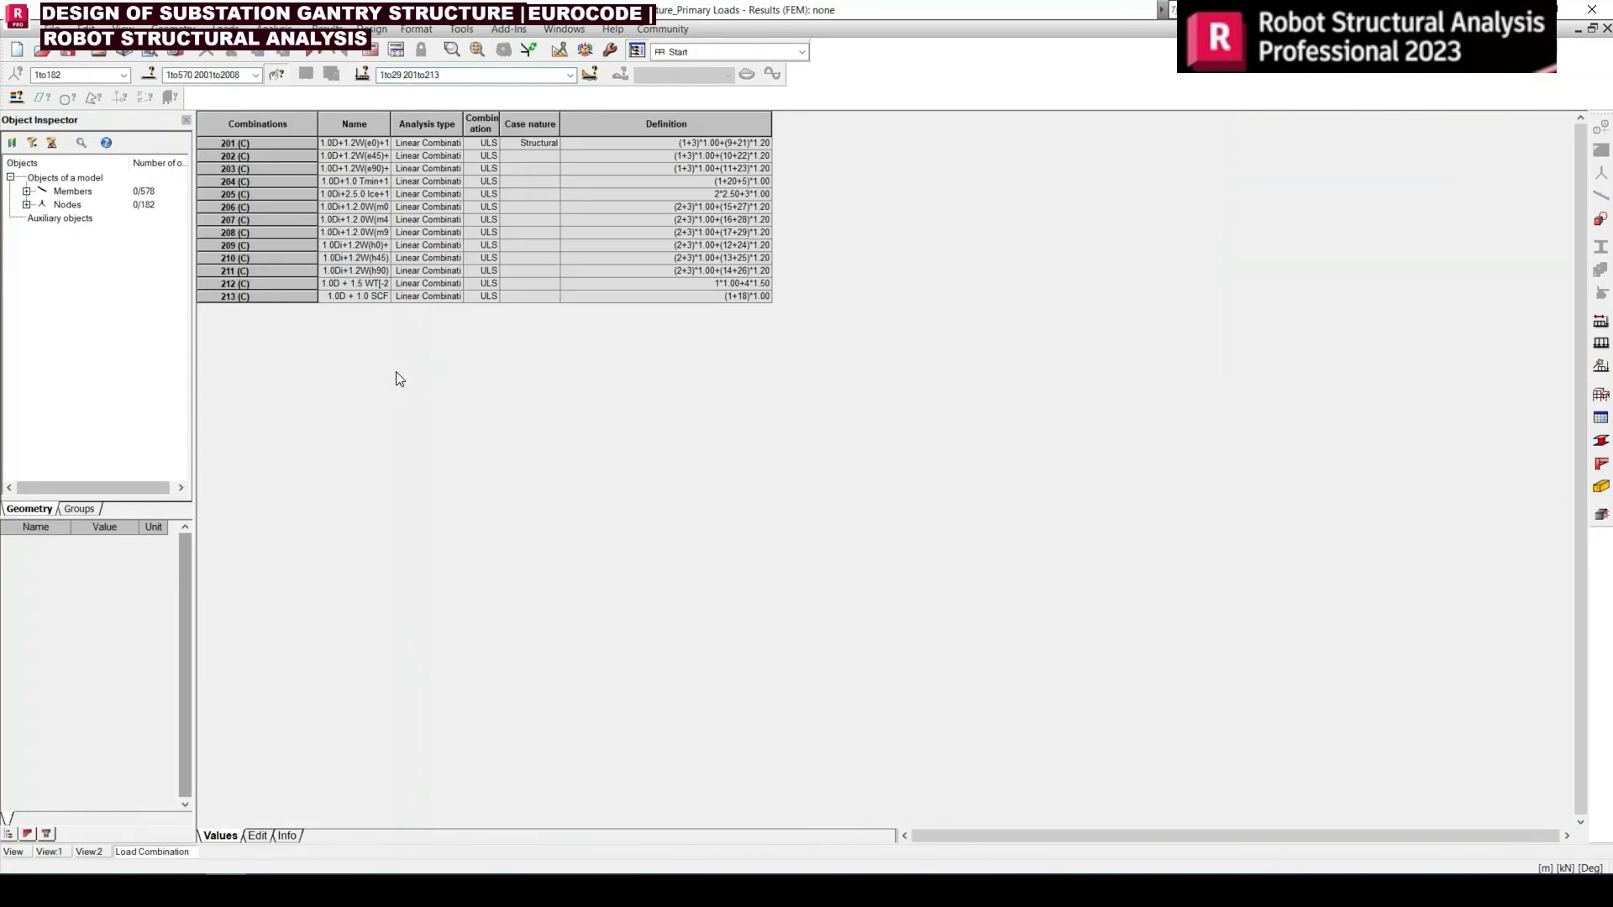
left_click(260, 835)
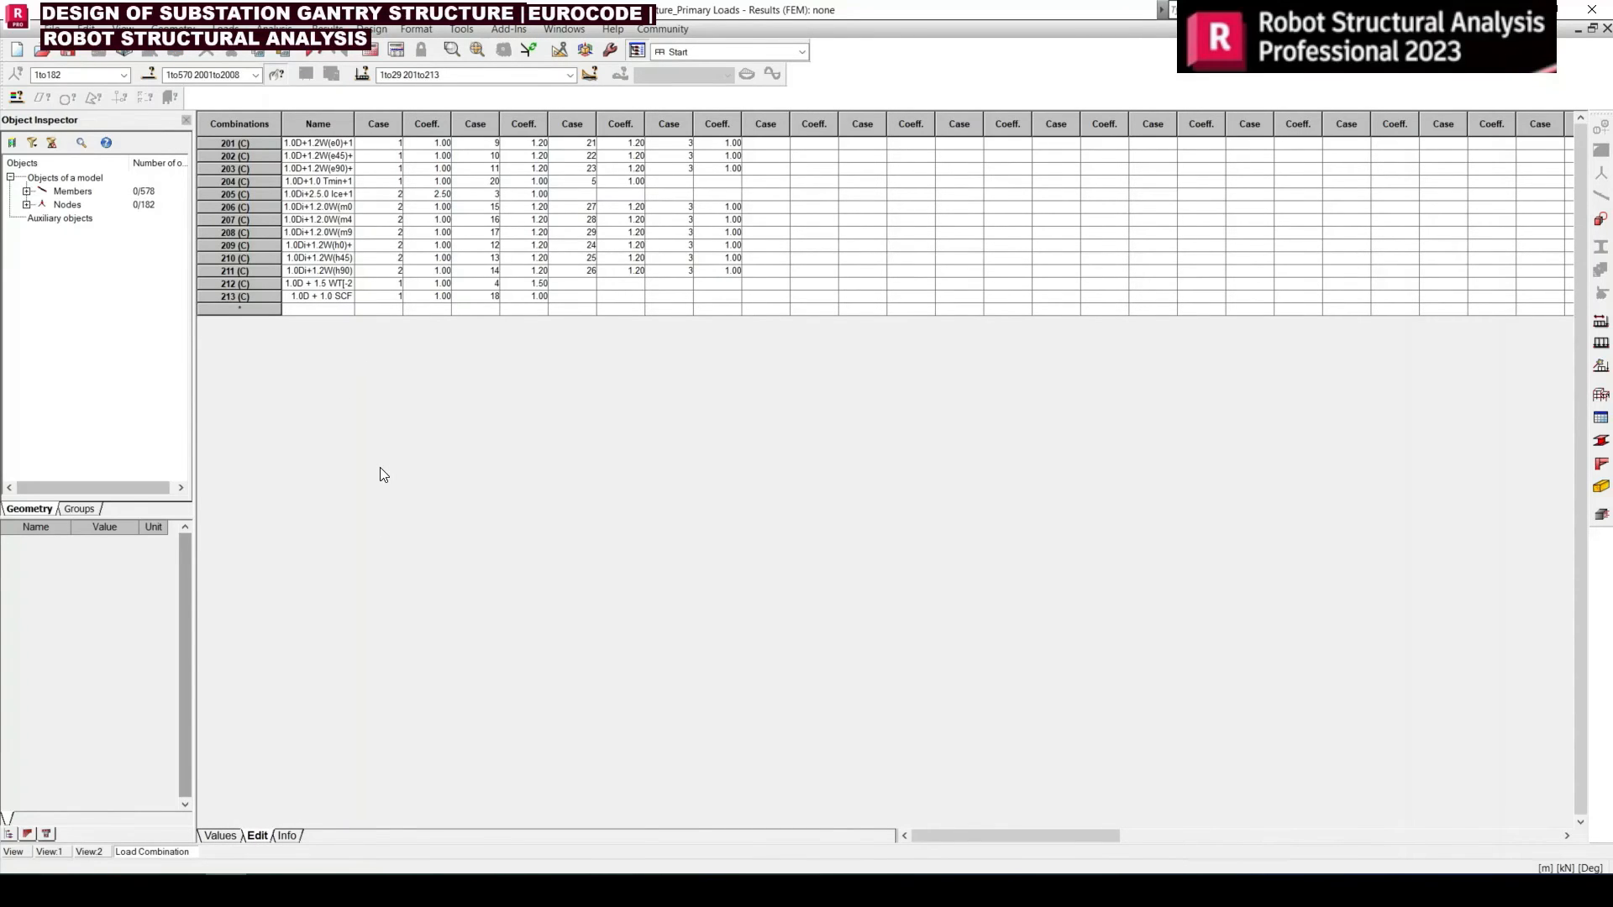
Compare the numbering of inclined-wire combinations 301–313 with parallel-wire combination 213 in Excel, and return to the Robot combination table
left_click(390, 890)
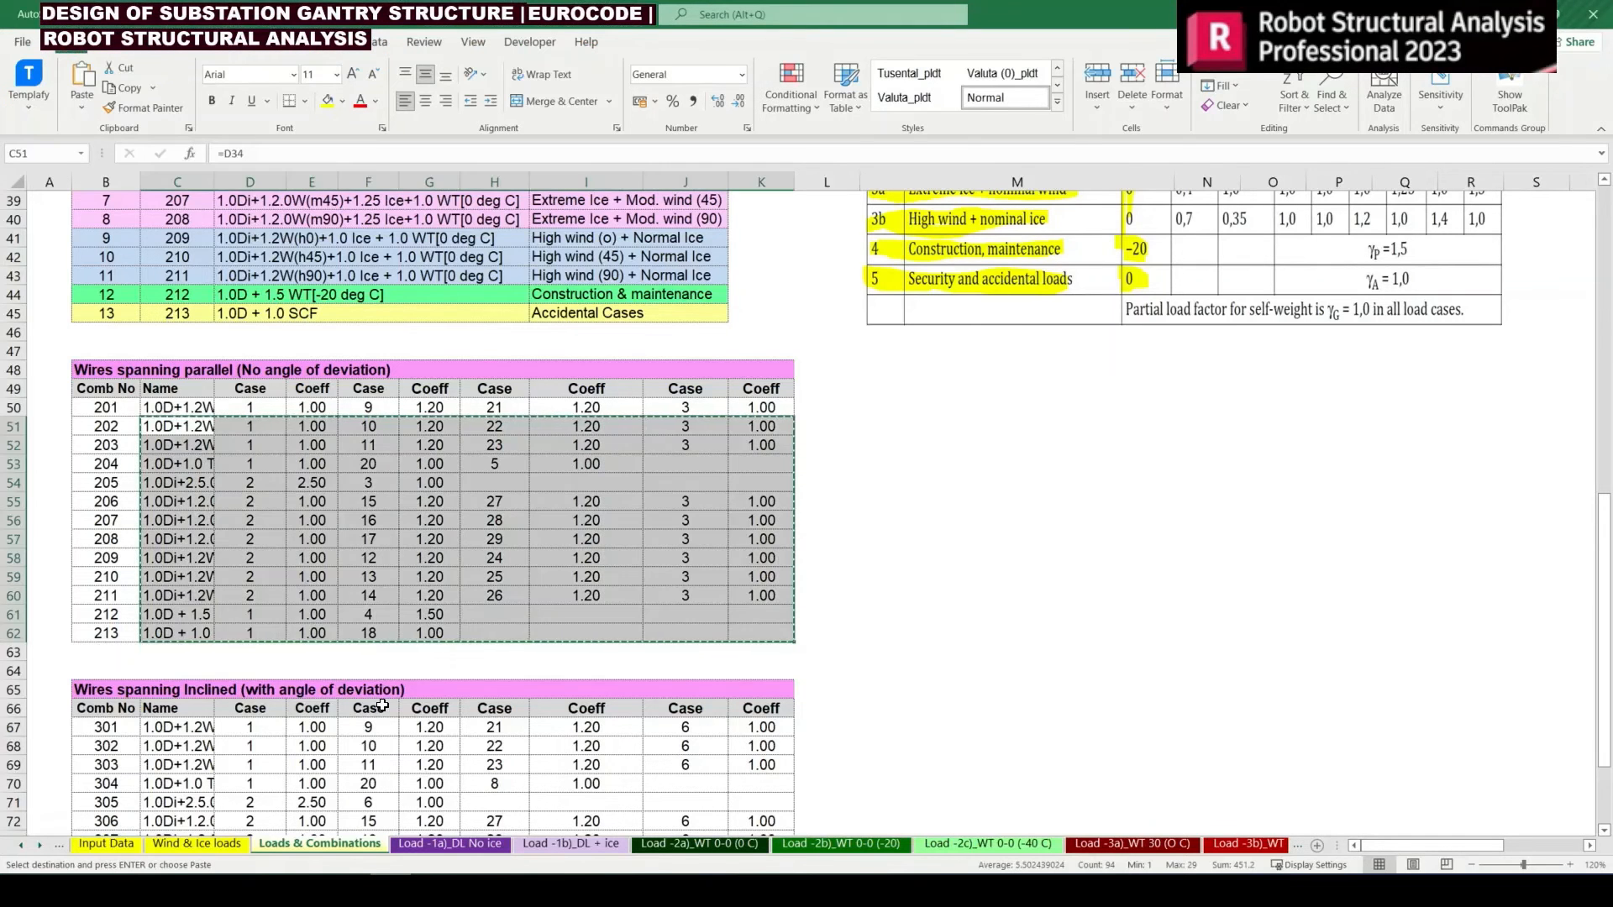
left_click(383, 705)
scroll(383, 705, "down", 3)
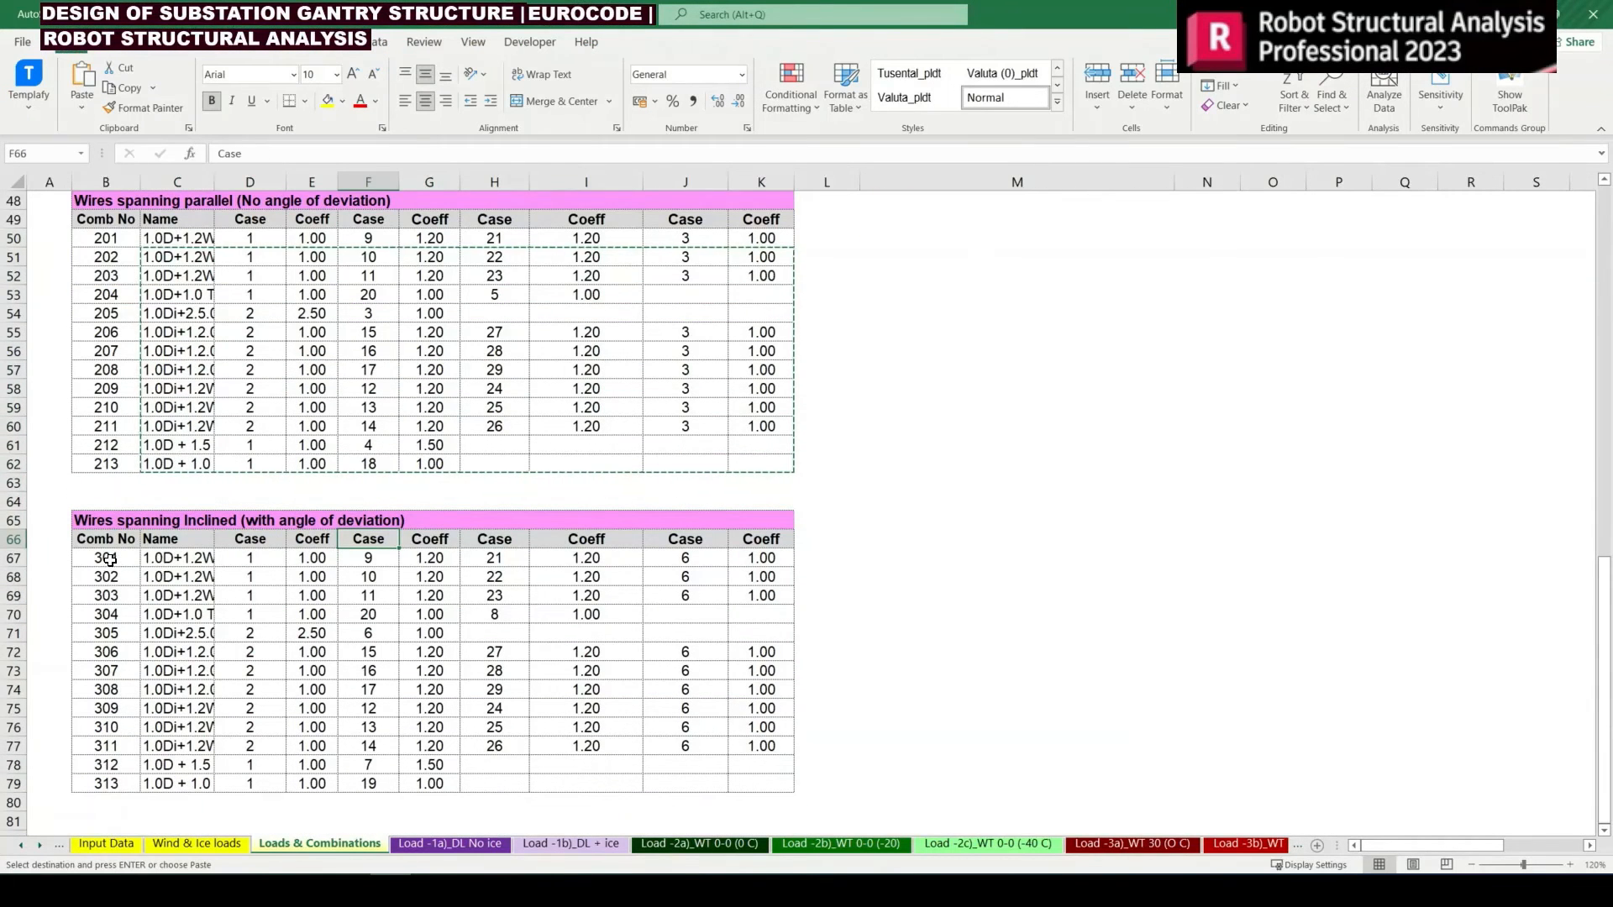
left_click_drag(106, 558, 109, 798)
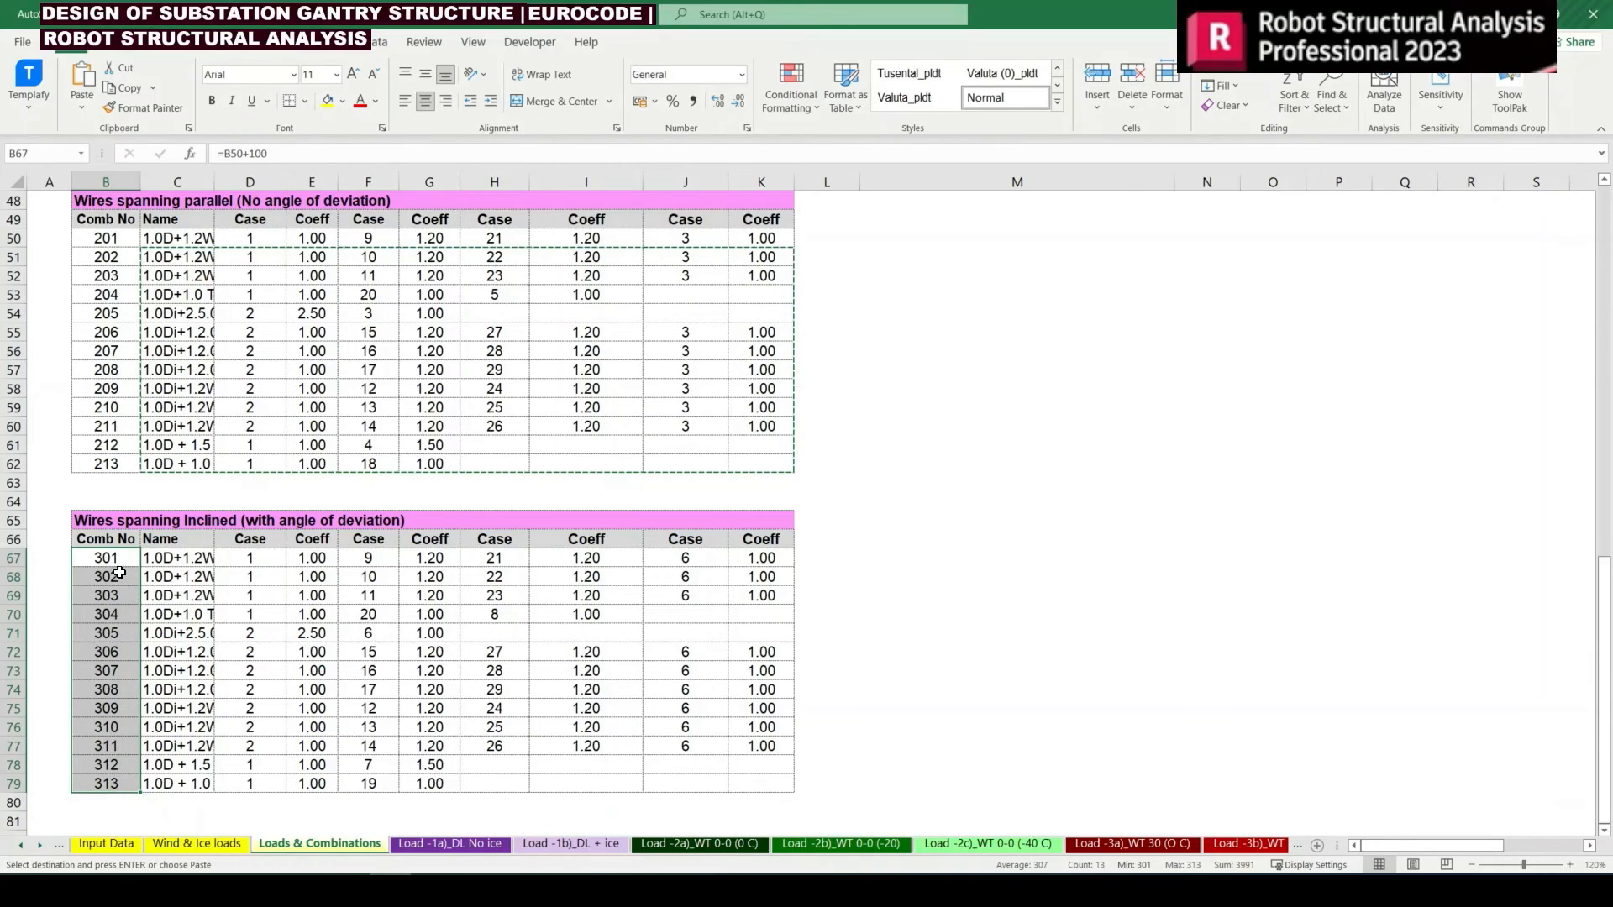
left_click(116, 466)
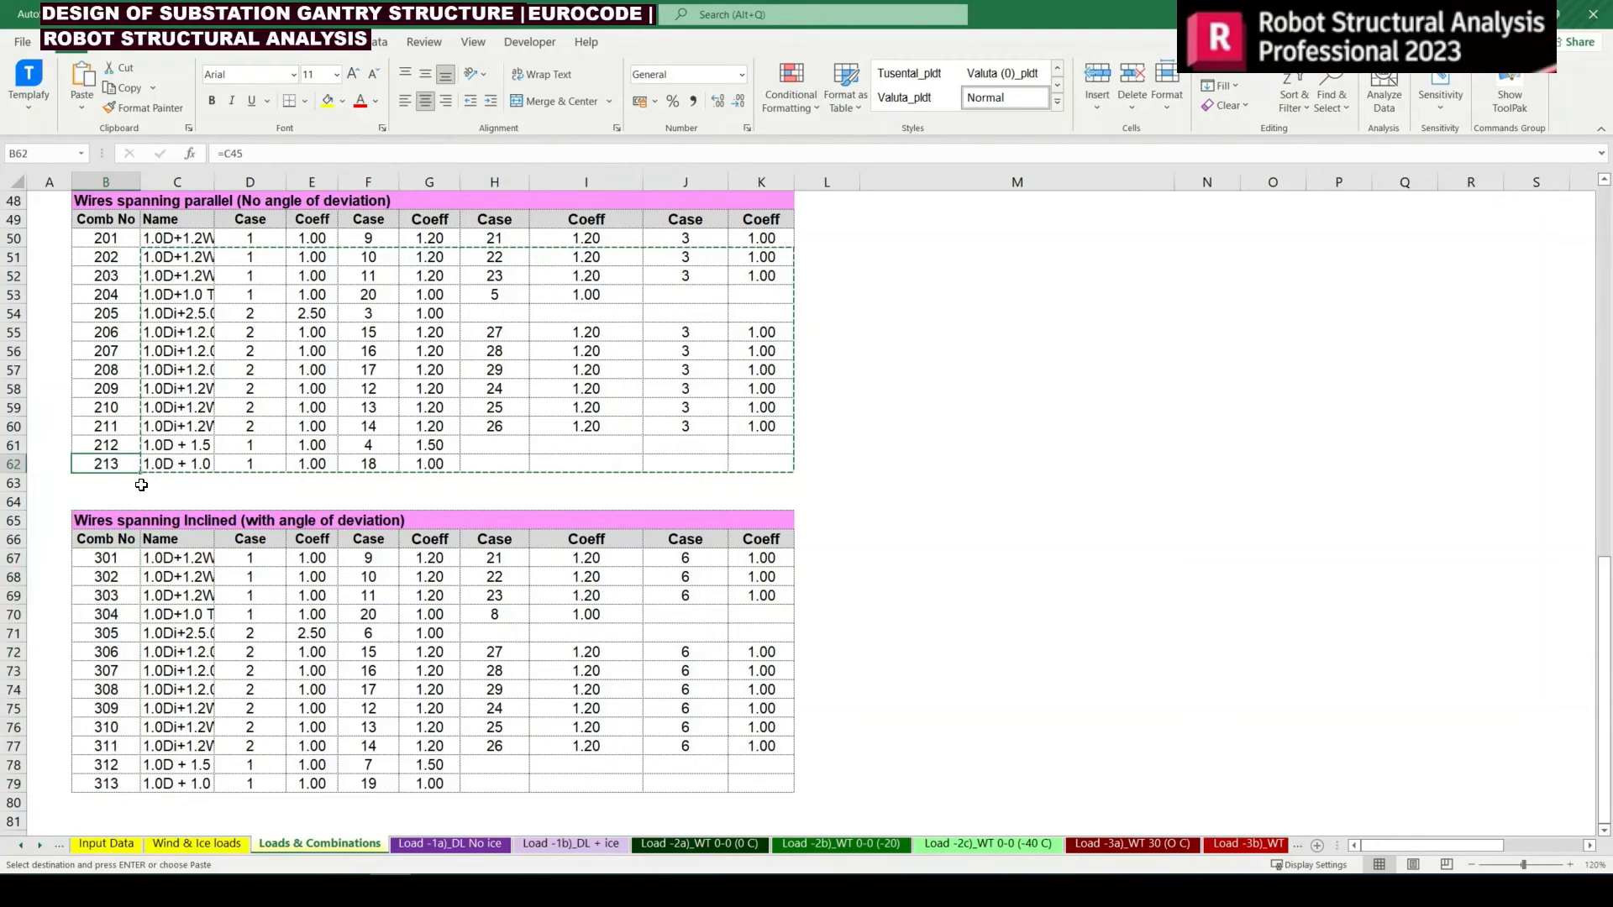
key("alt+Tab")
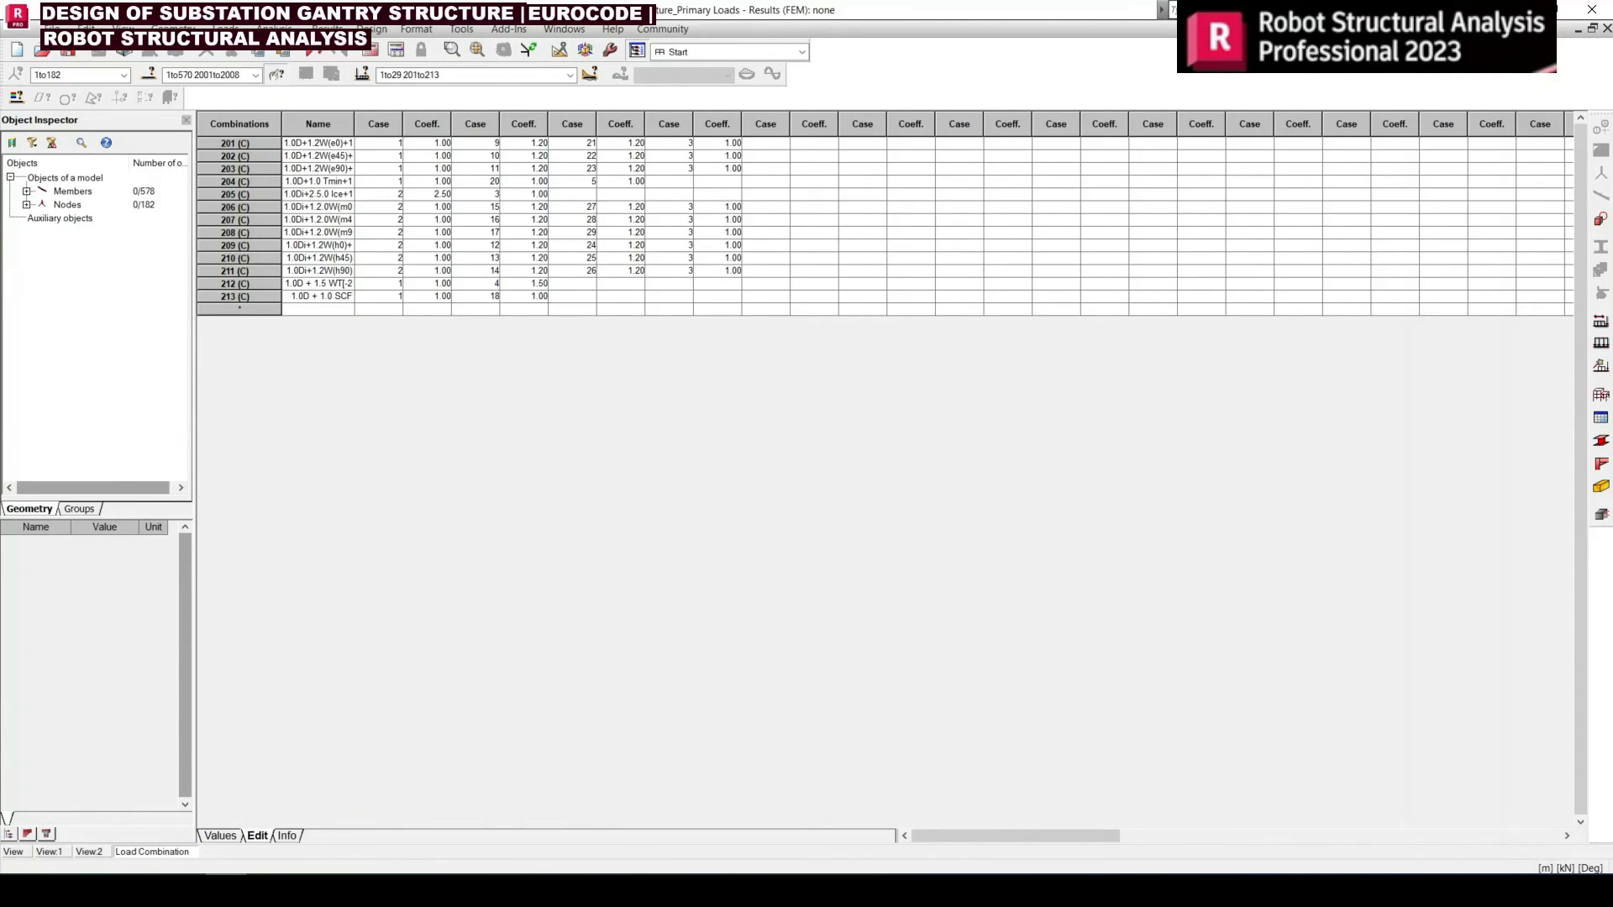
Close the combination table and create manual ULS combination 301 with the name copied from Excel, 1.0D+1.2W(e0)+1.0 WT[0 deg C]
left_click(1607, 29)
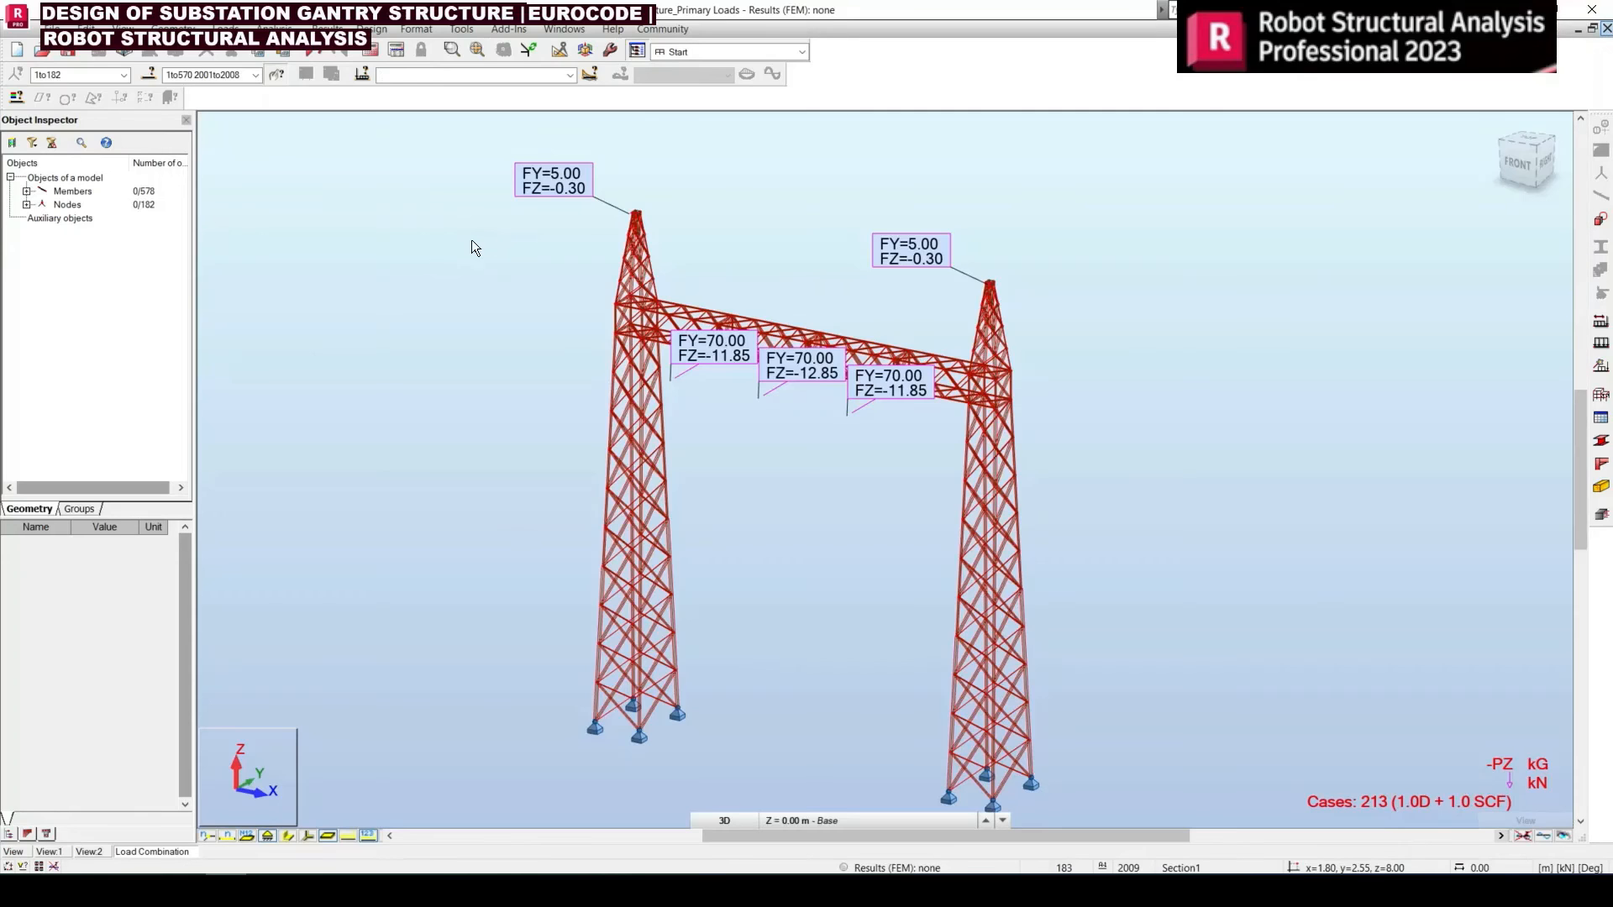
left_click(225, 29)
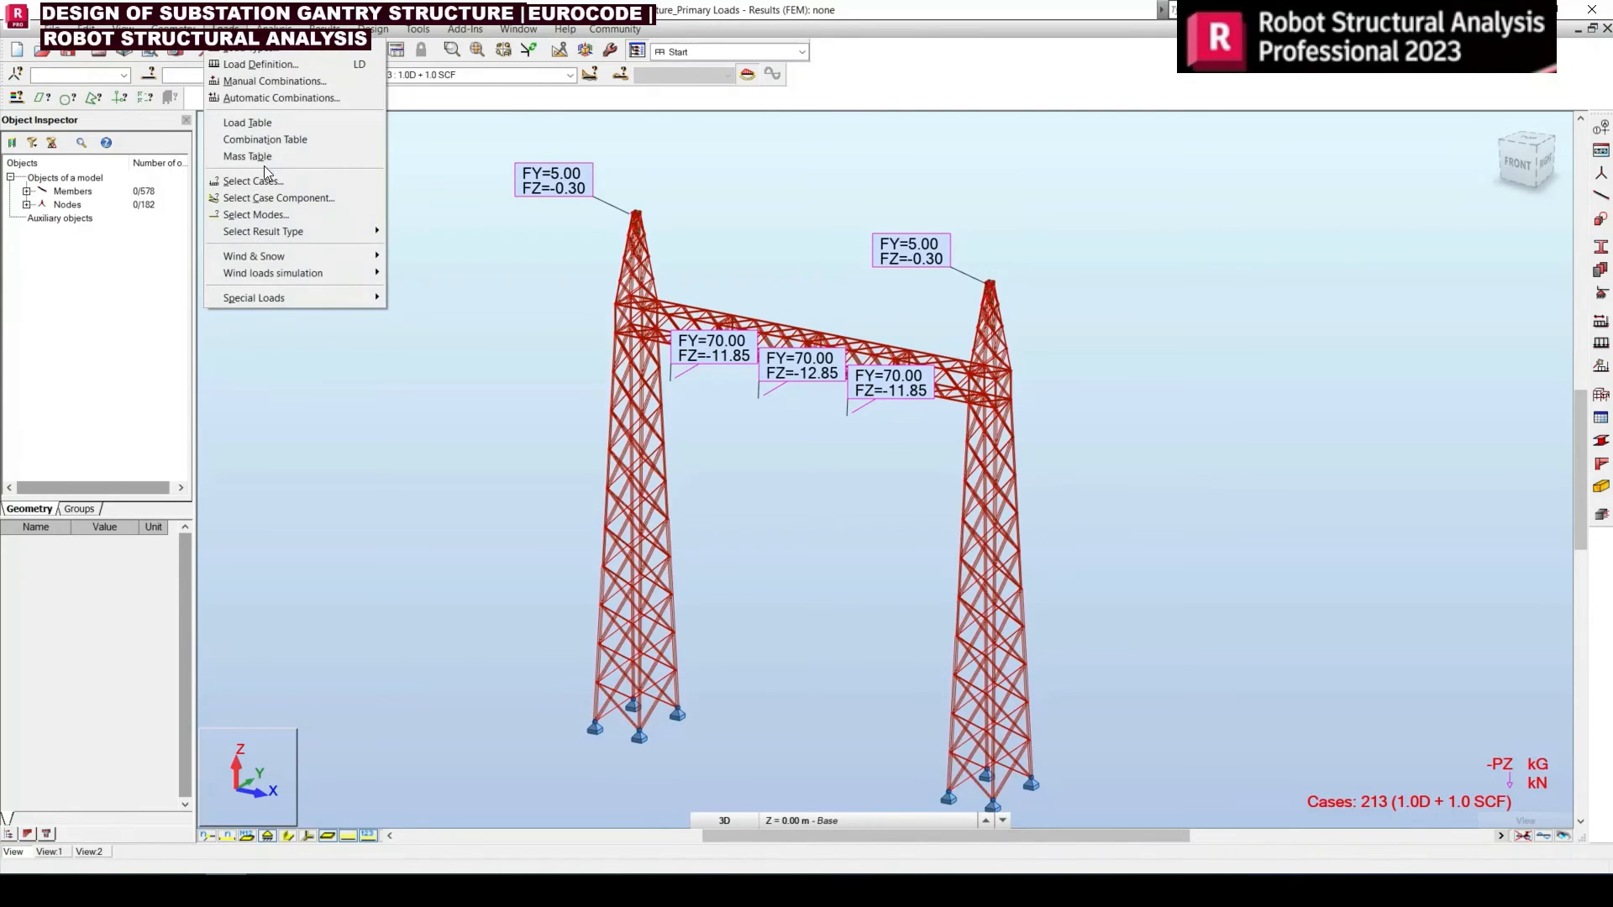
left_click(270, 79)
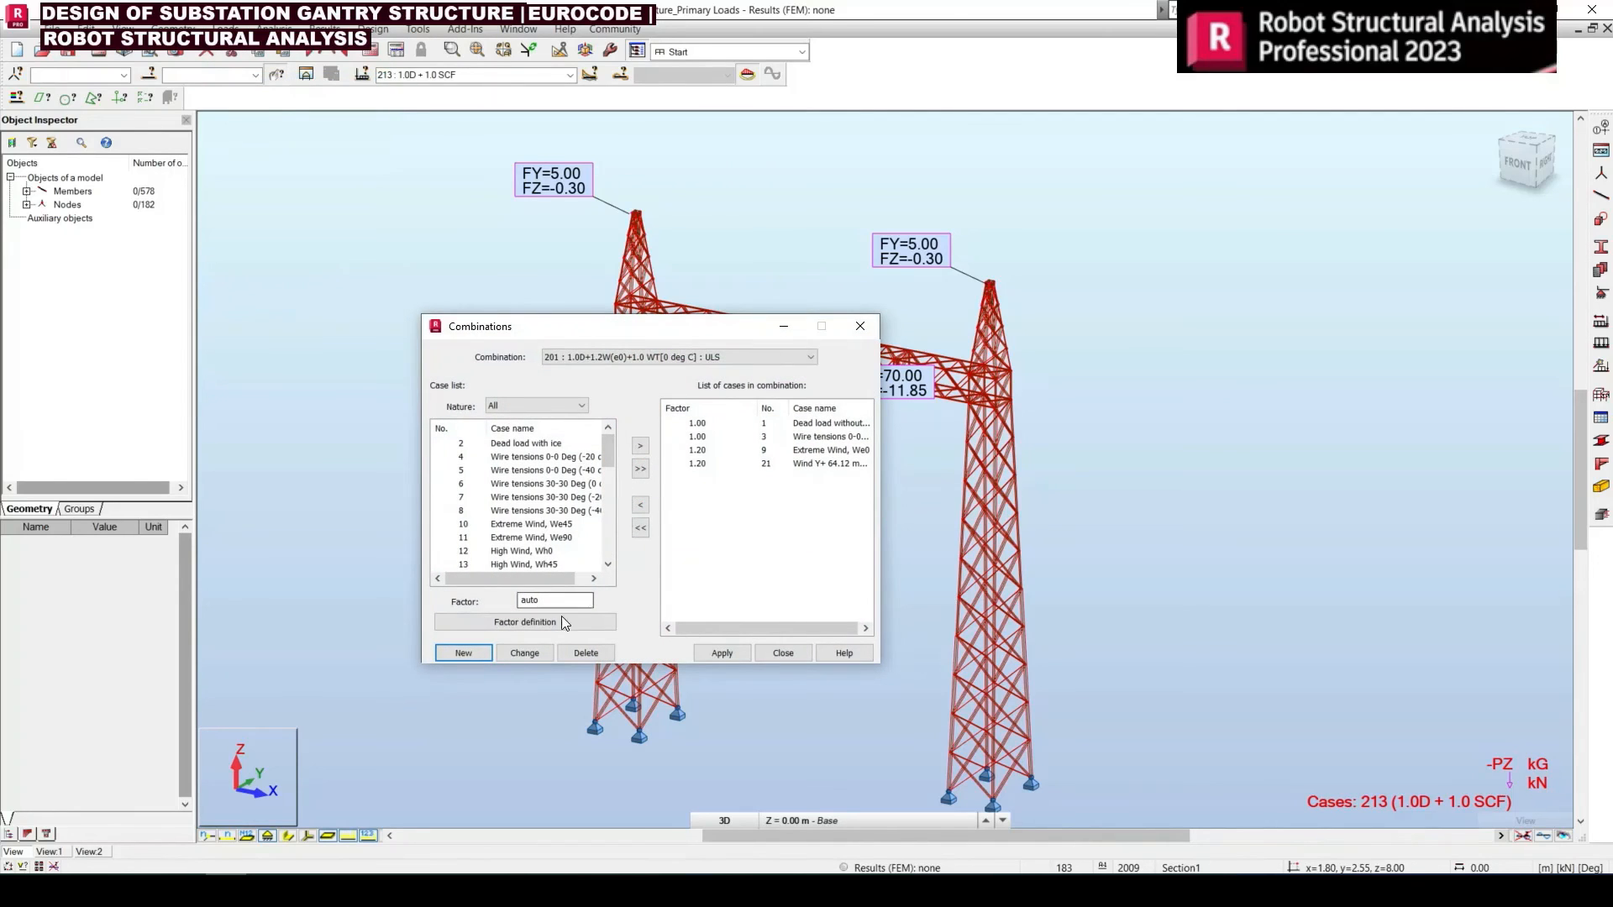
left_click(463, 652)
left_click_drag(684, 443, 598, 445)
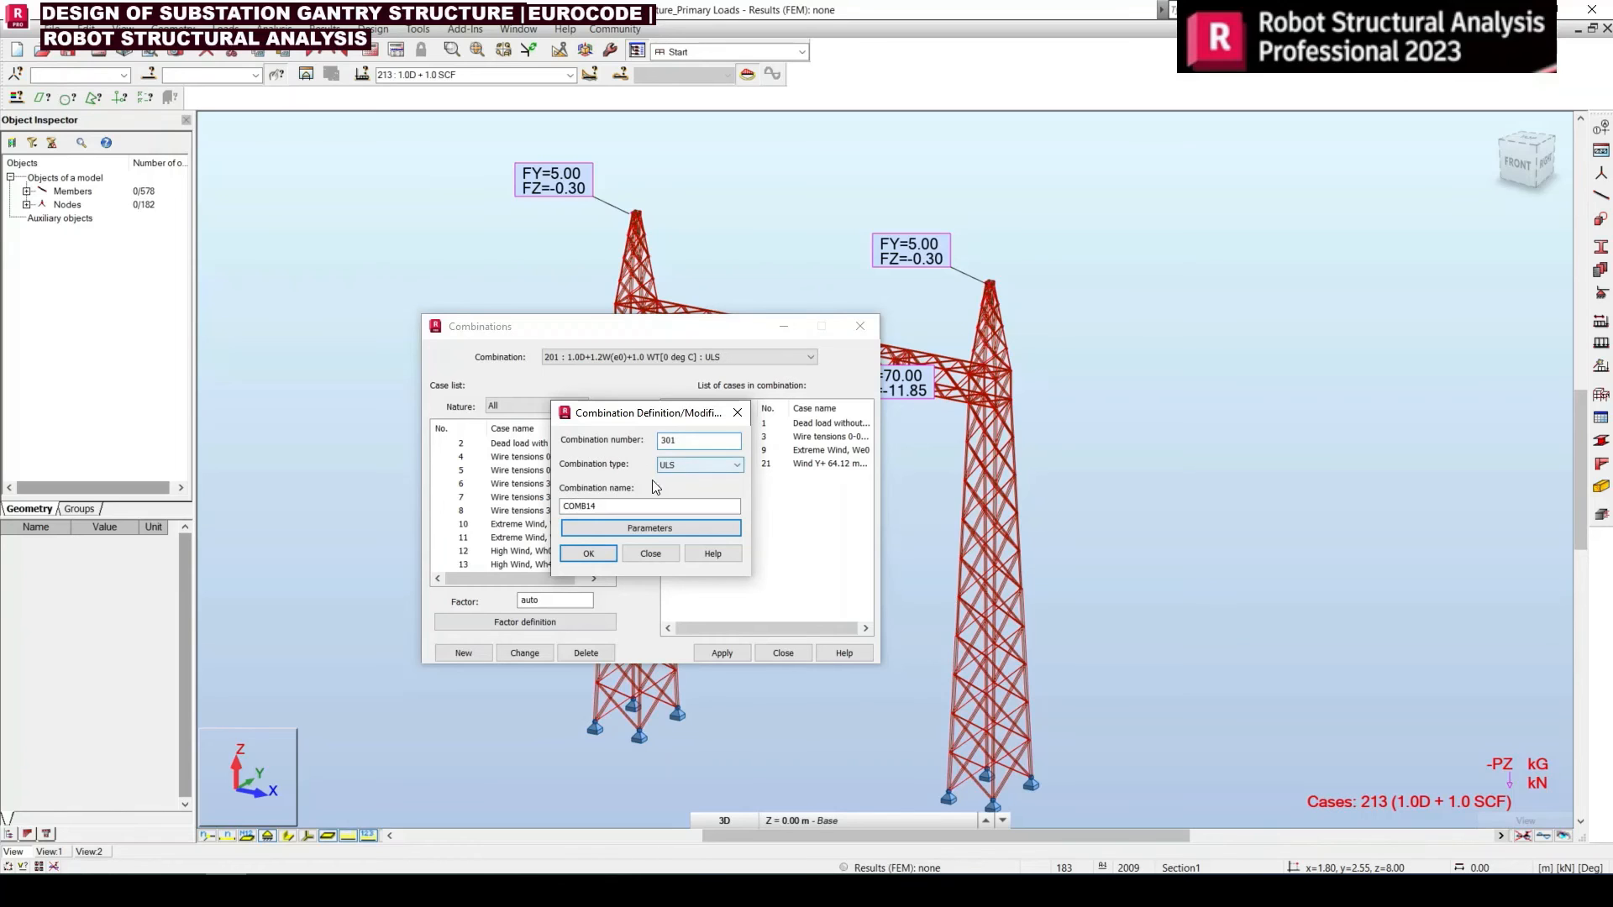
left_click_drag(602, 507, 561, 508)
key("alt+Tab")
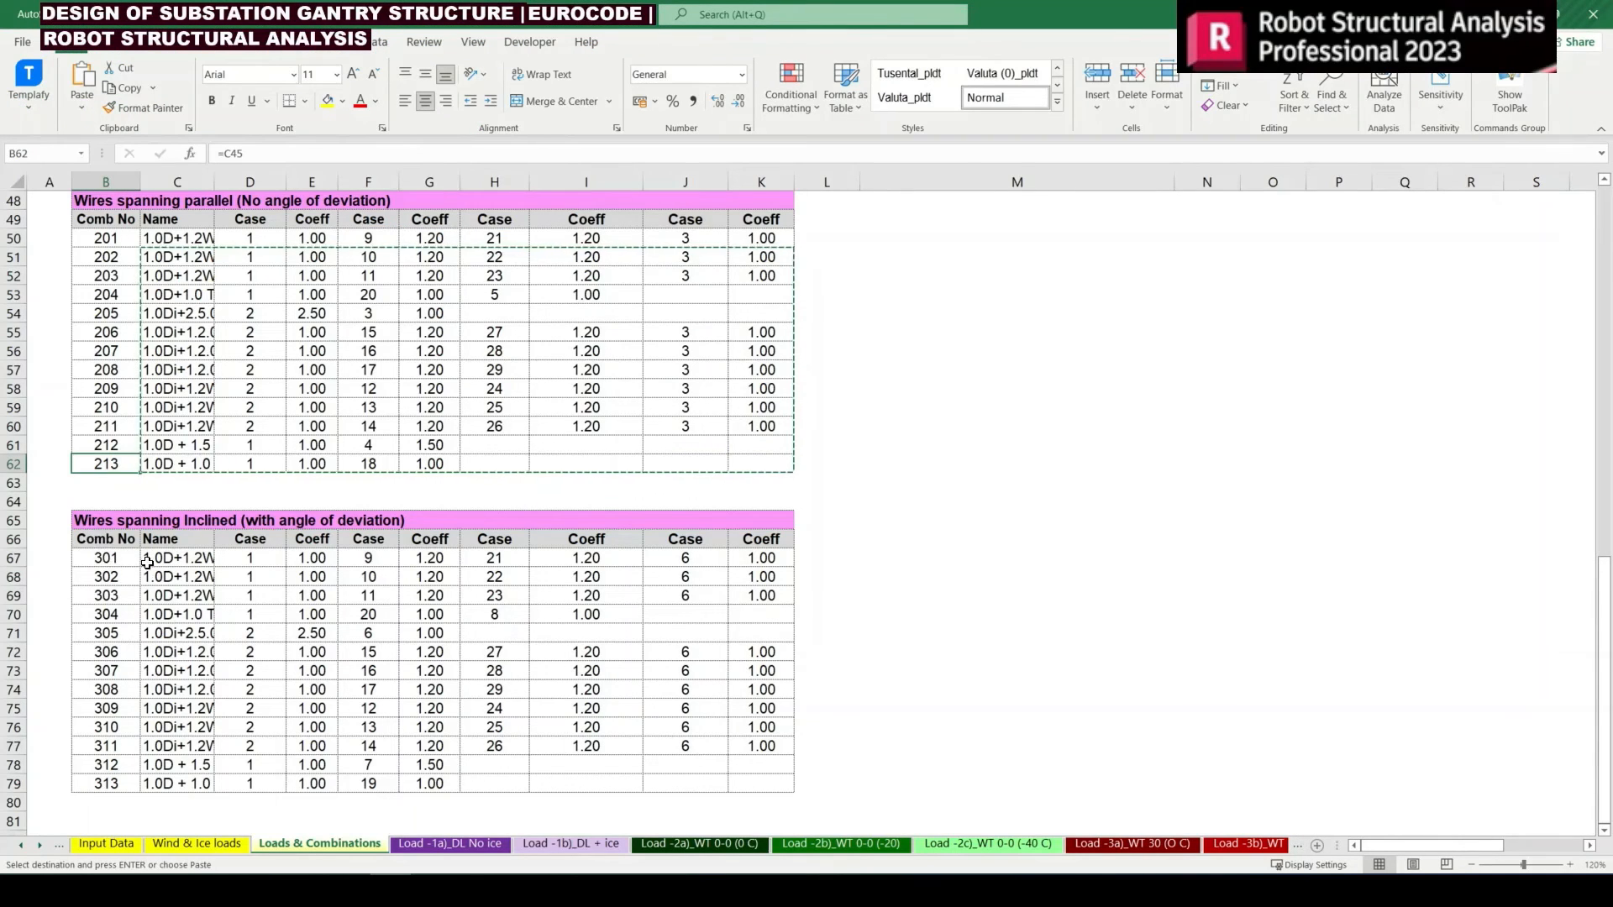
key("alt+Tab")
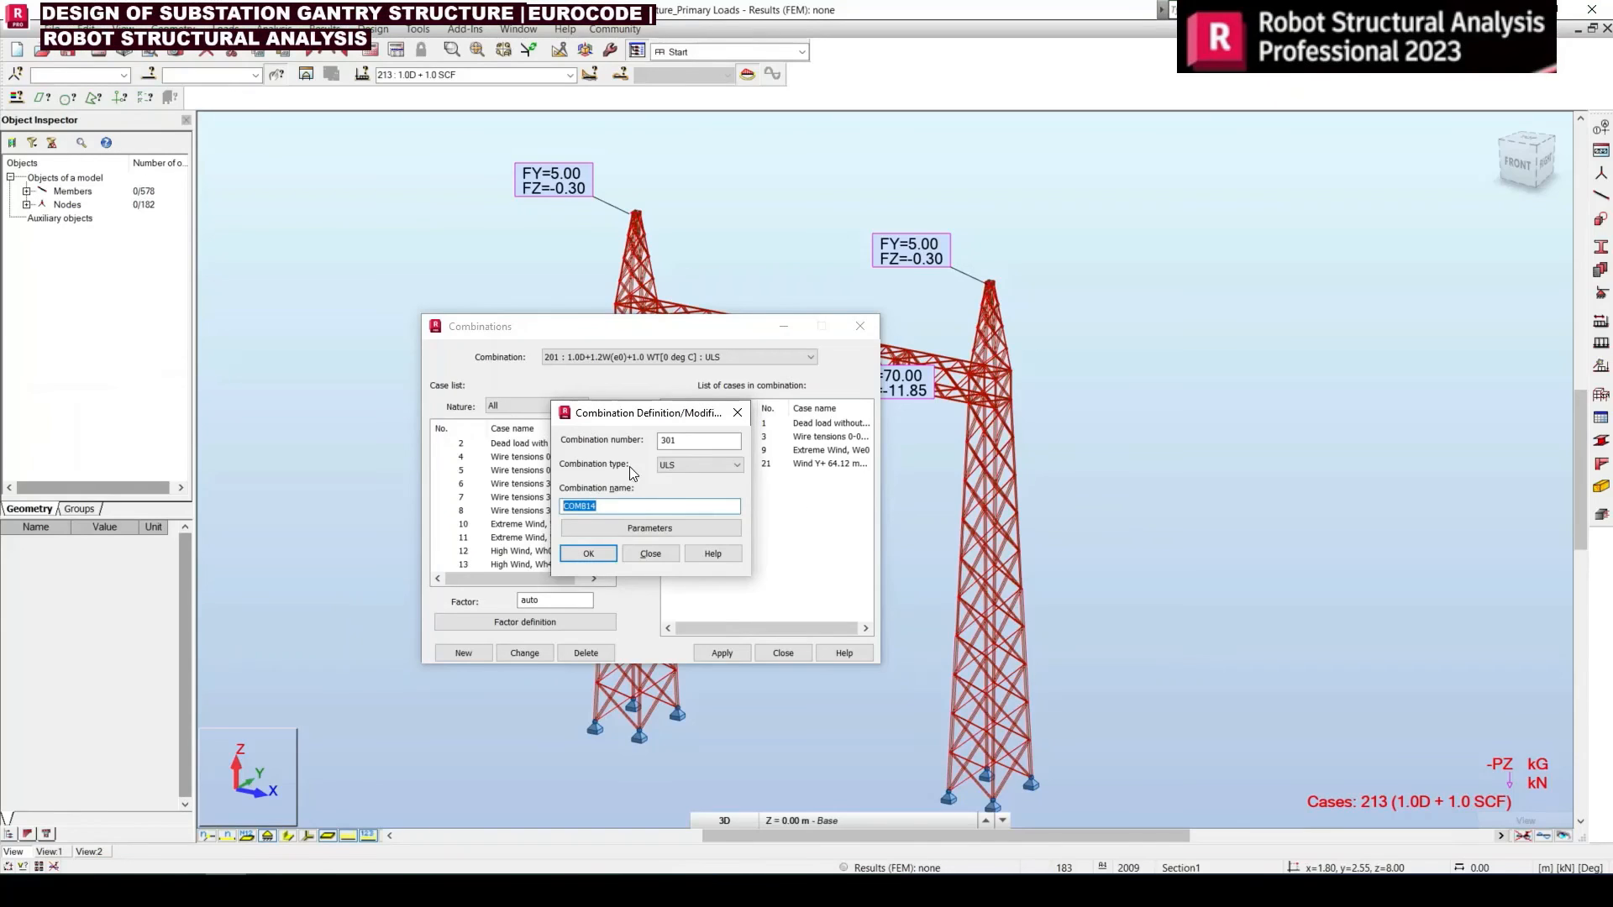
type("1.0D+1.2W(e0)+1.0 WT[0 deg C]")
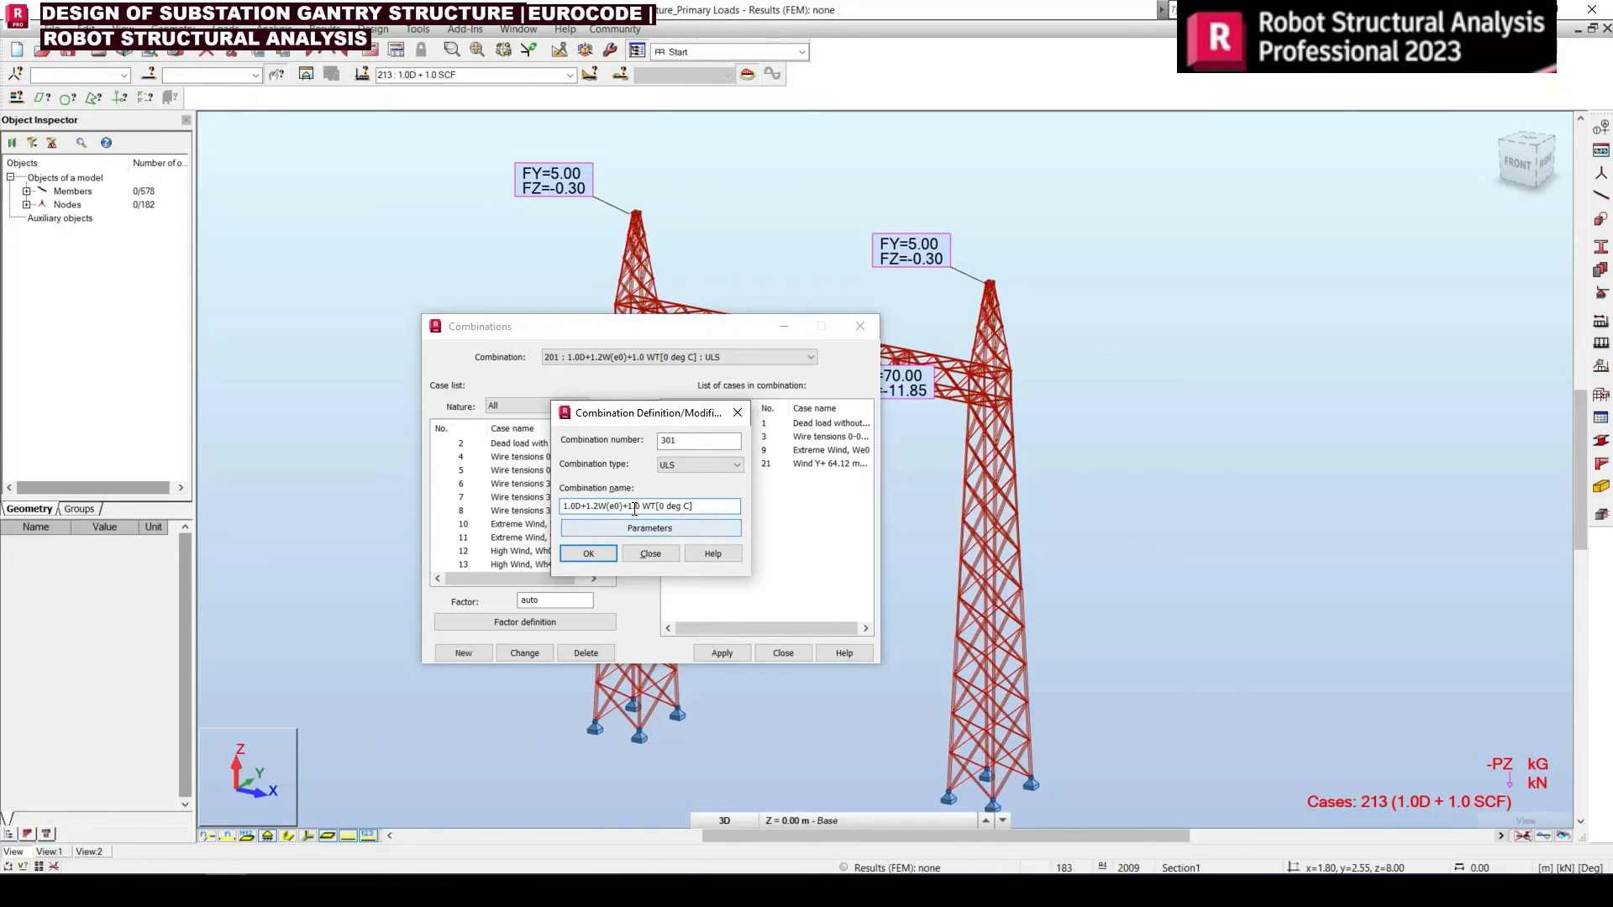
left_click(588, 554)
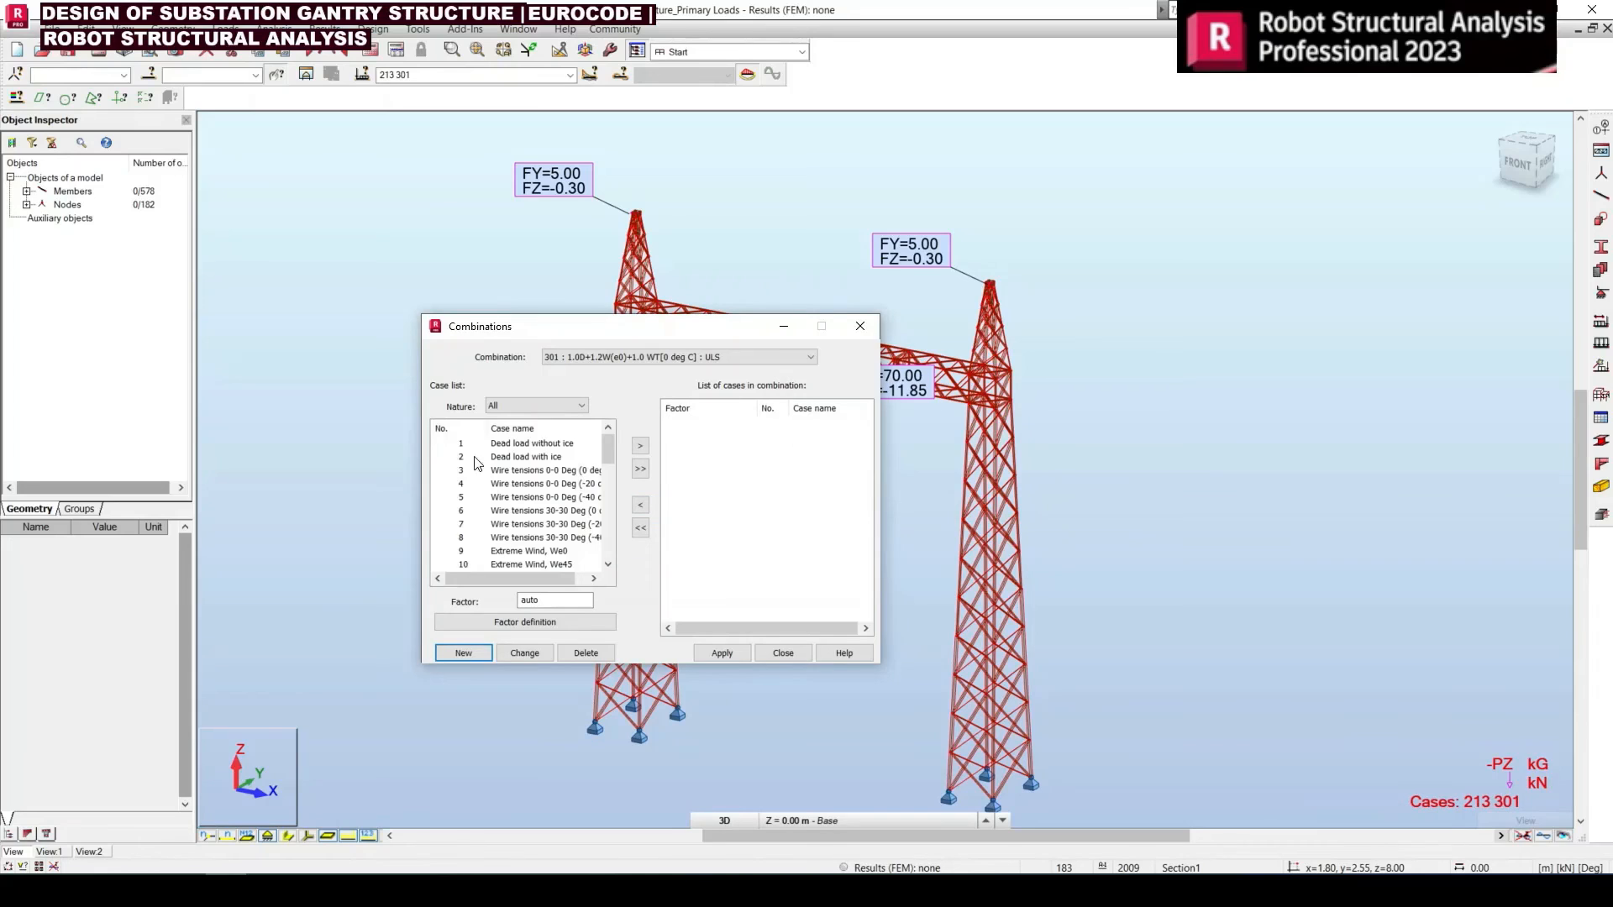
Check combination 301's first case in Excel and add case 1, Dead load without ice, to it with factor 1
left_click(462, 445)
left_click(462, 458)
key("alt+Tab")
left_click(273, 634)
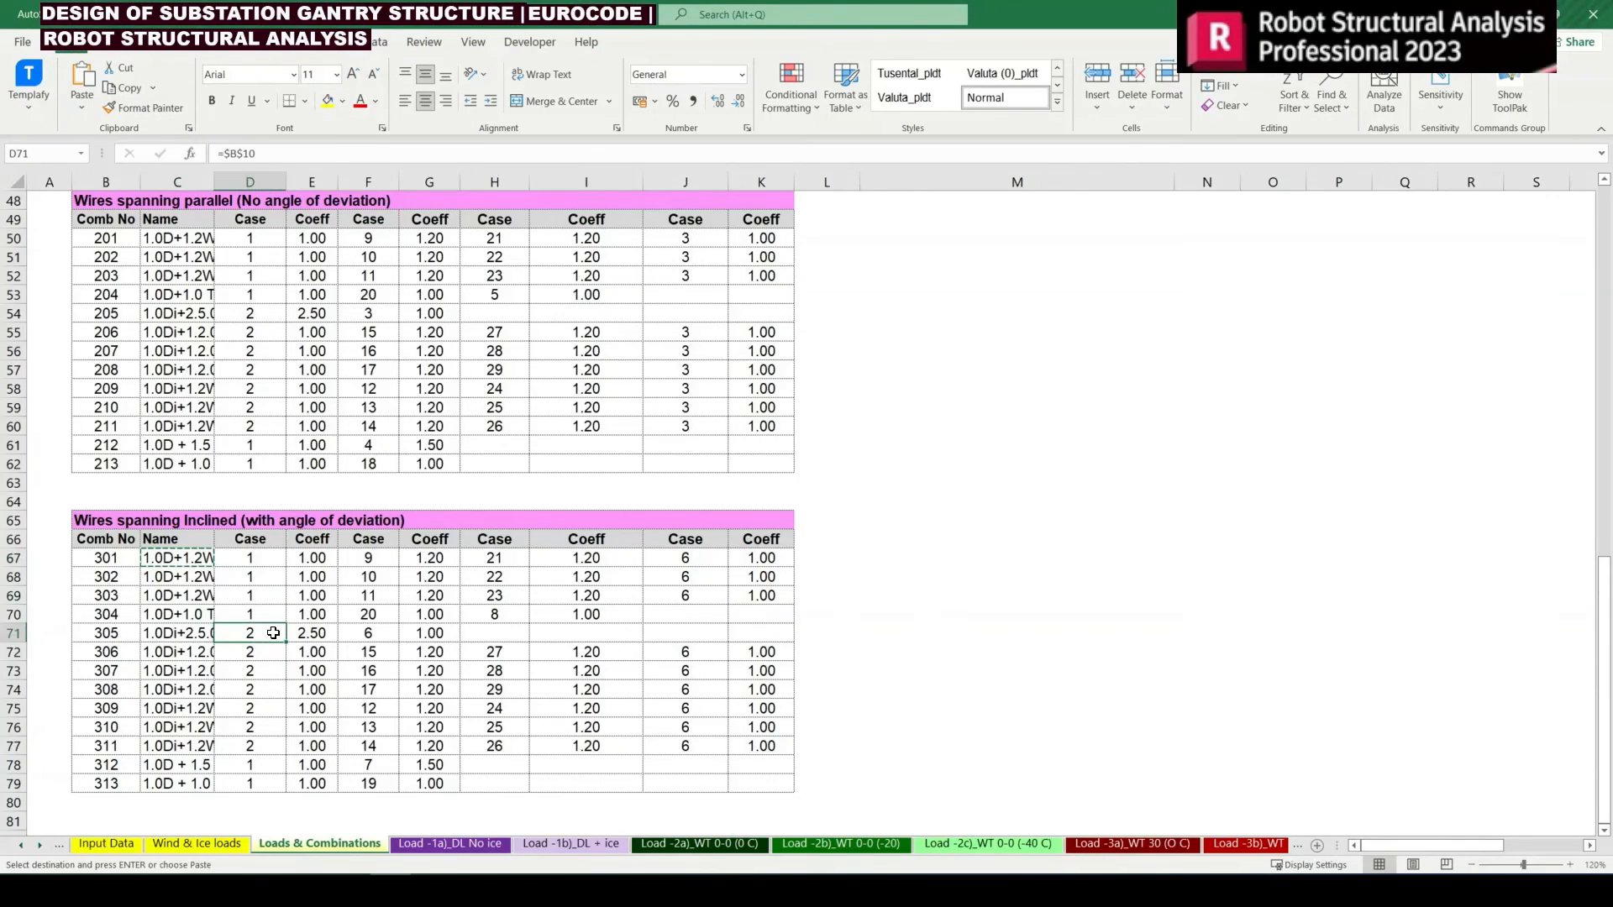
left_click(248, 558)
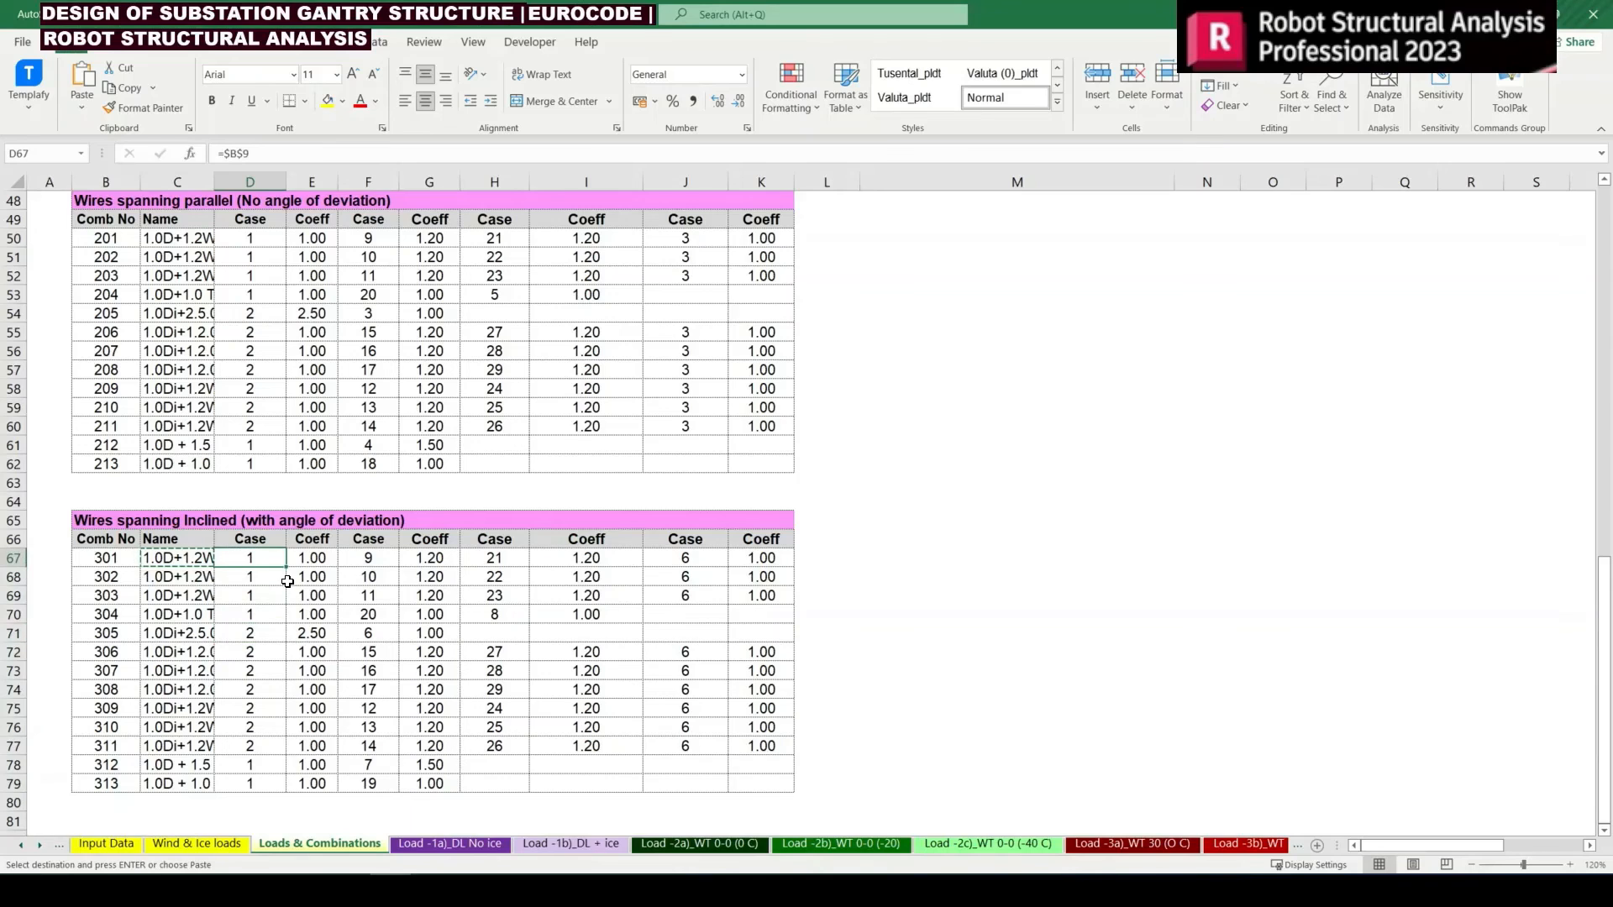
key("alt+Tab")
left_click(464, 443)
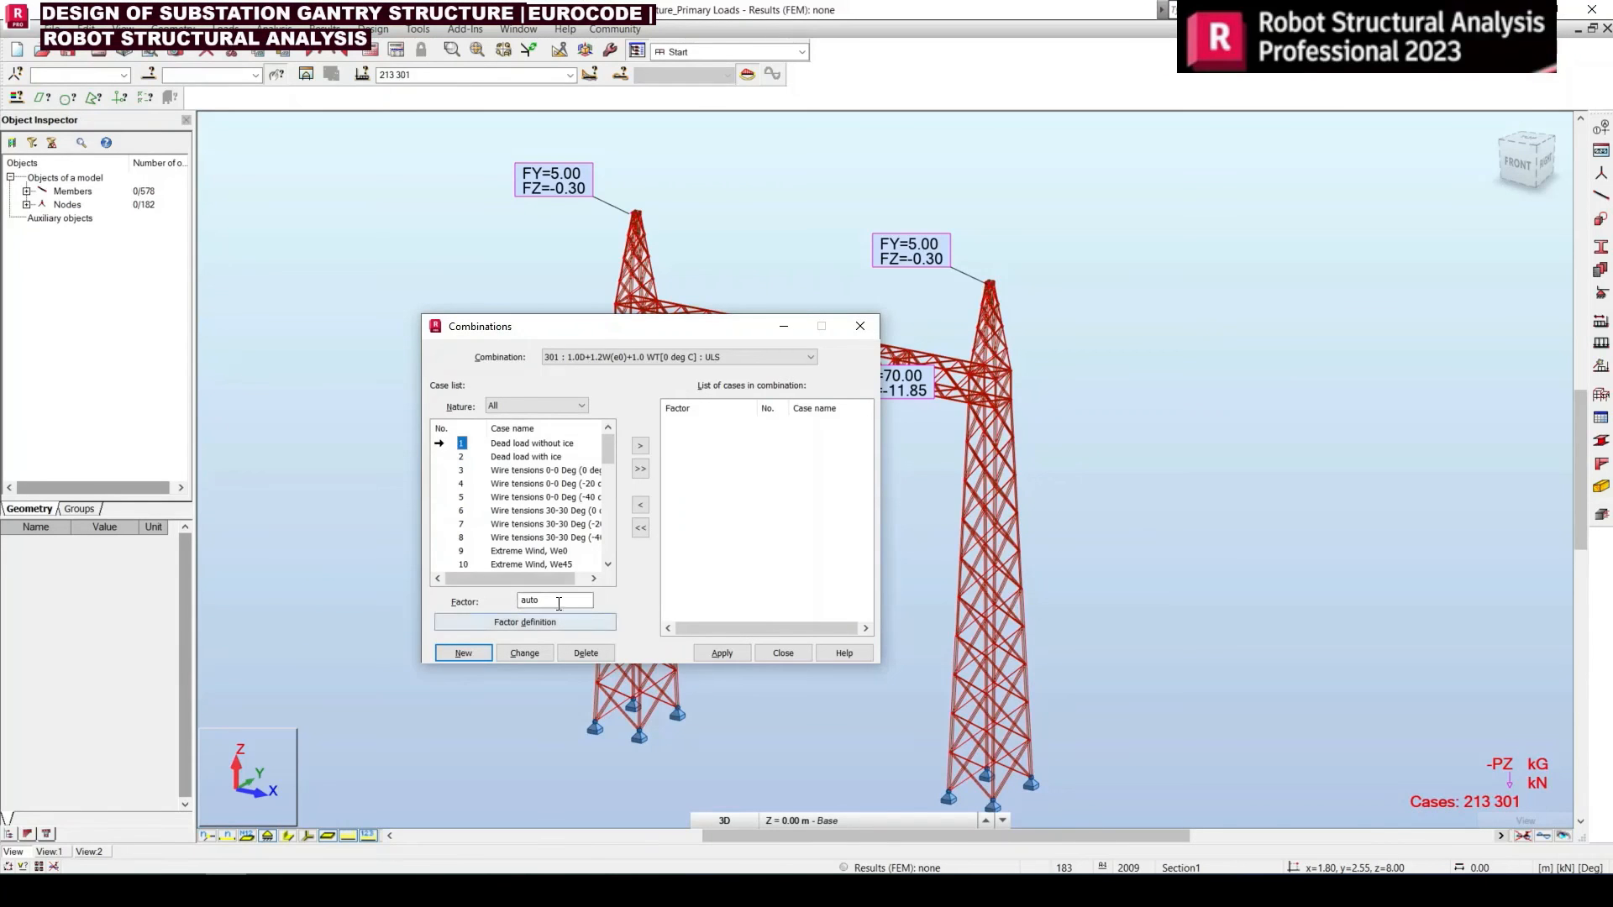
left_click(639, 446)
Check combination 301's wind cases in Excel and add case 9, Extreme Wind We0, and wind simulation case 21 with factor 1.20
key("alt+Tab")
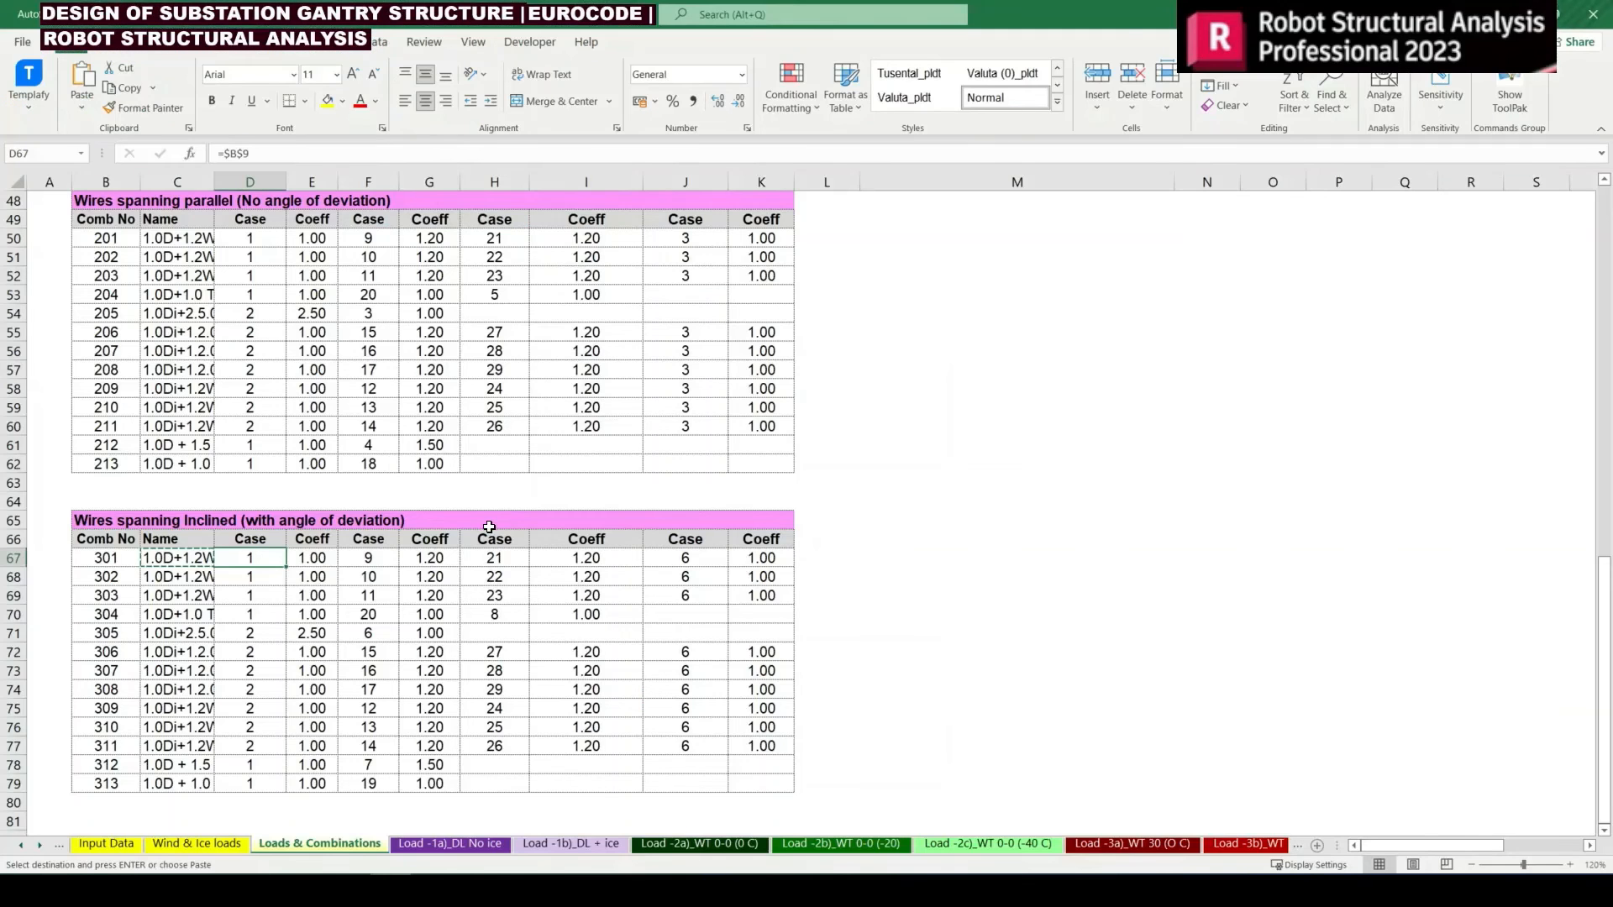
left_click(369, 560)
left_click(504, 557)
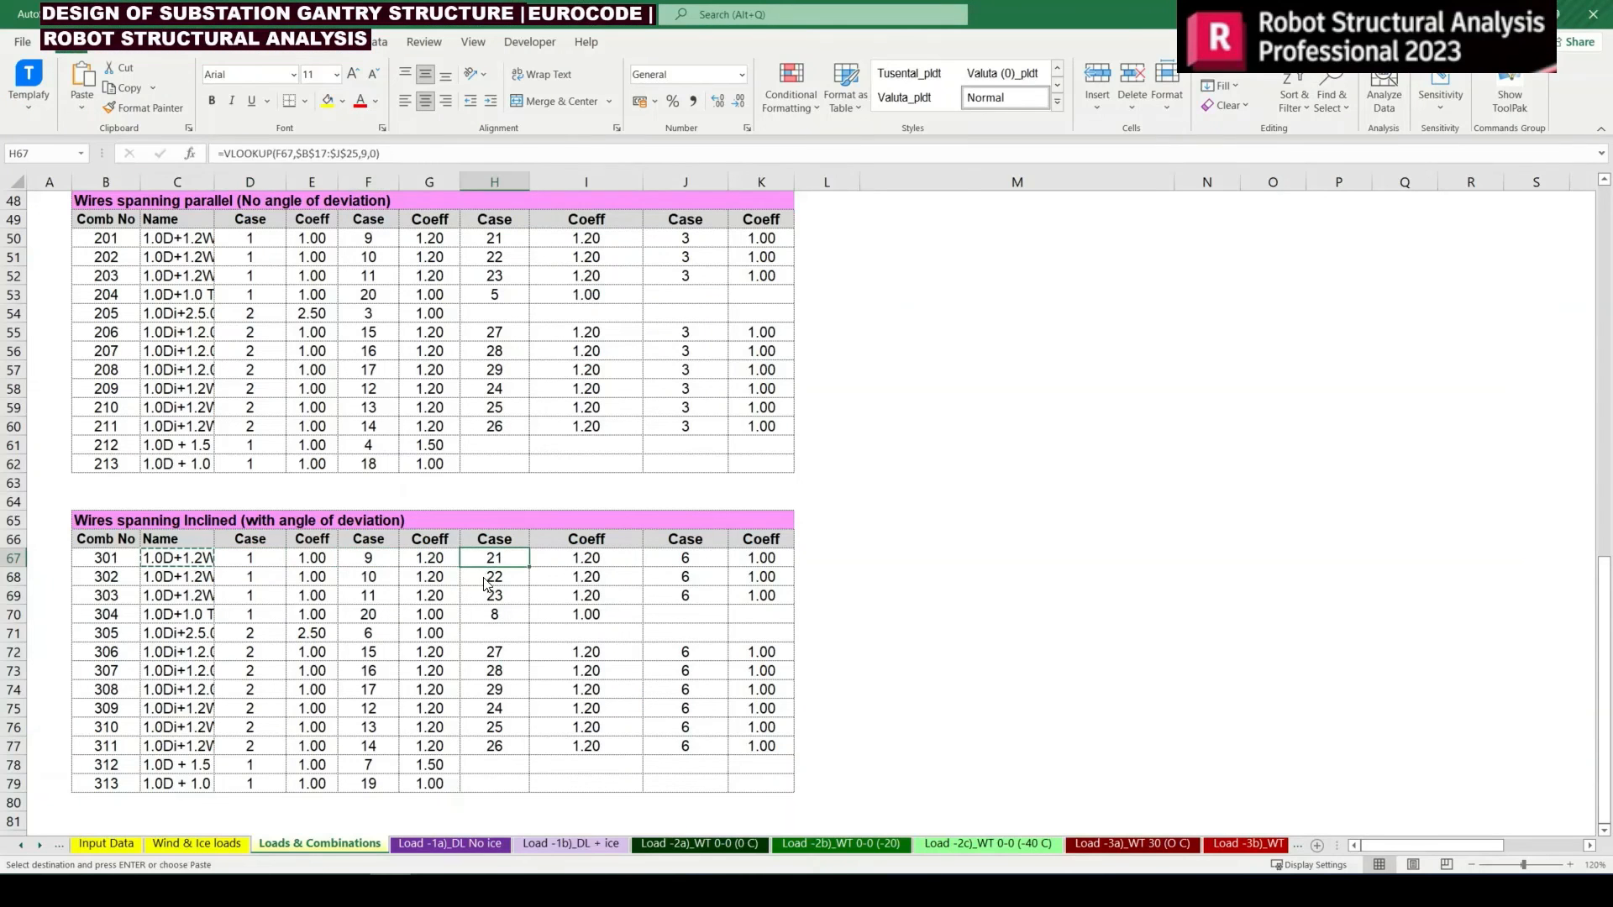
key("alt+Tab")
left_click(465, 544)
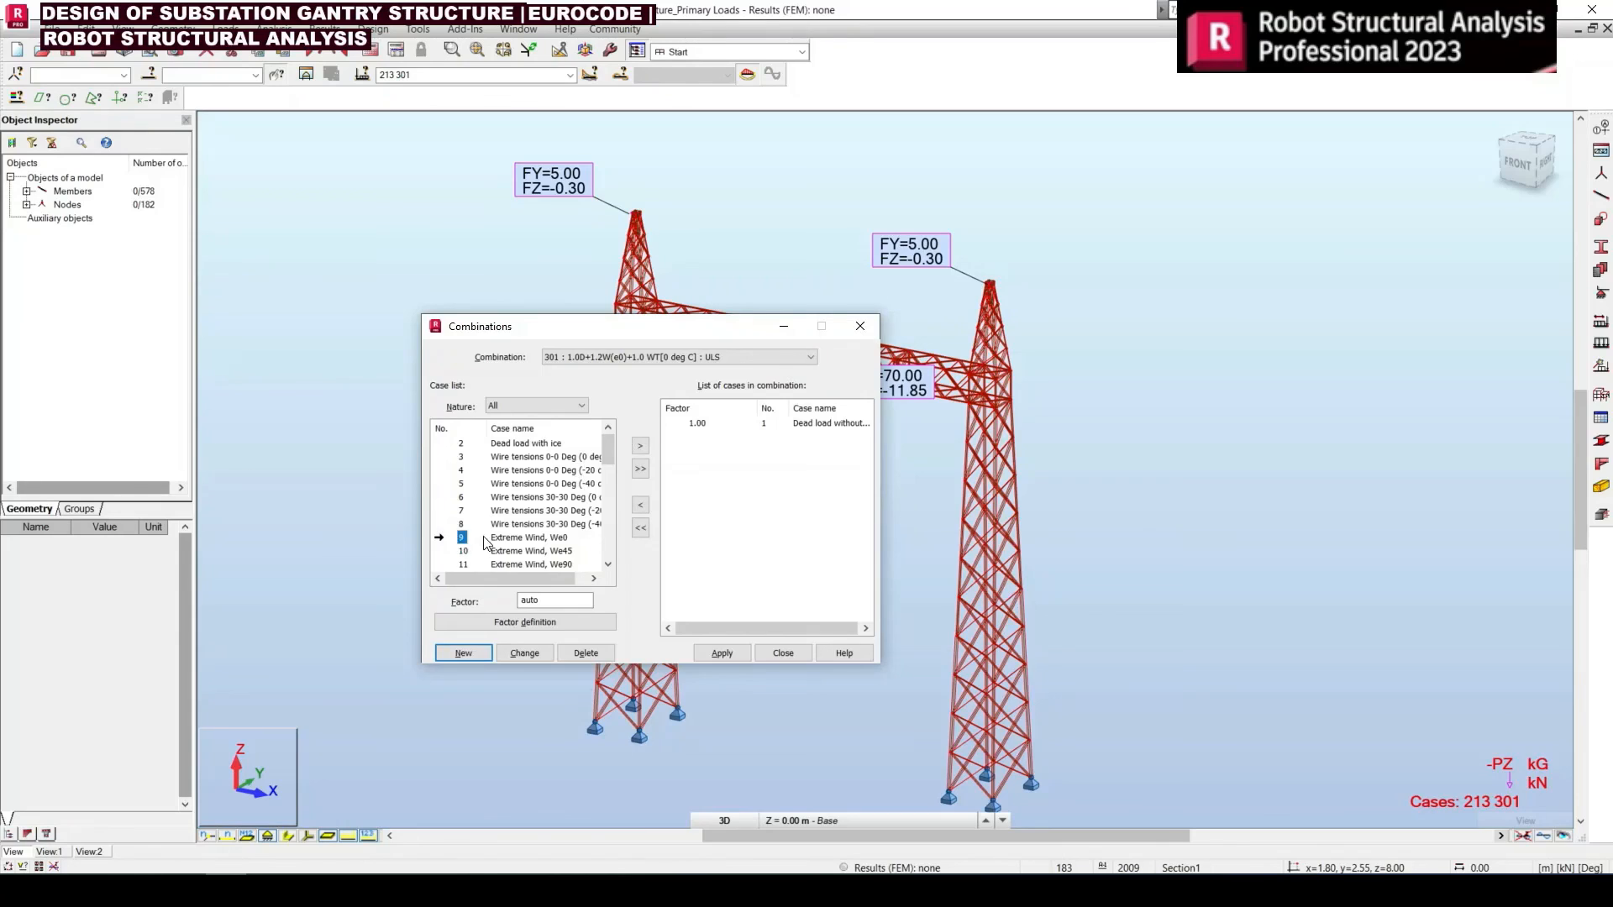
scroll(487, 544, "down", 3)
scroll(470, 560, "down", 1)
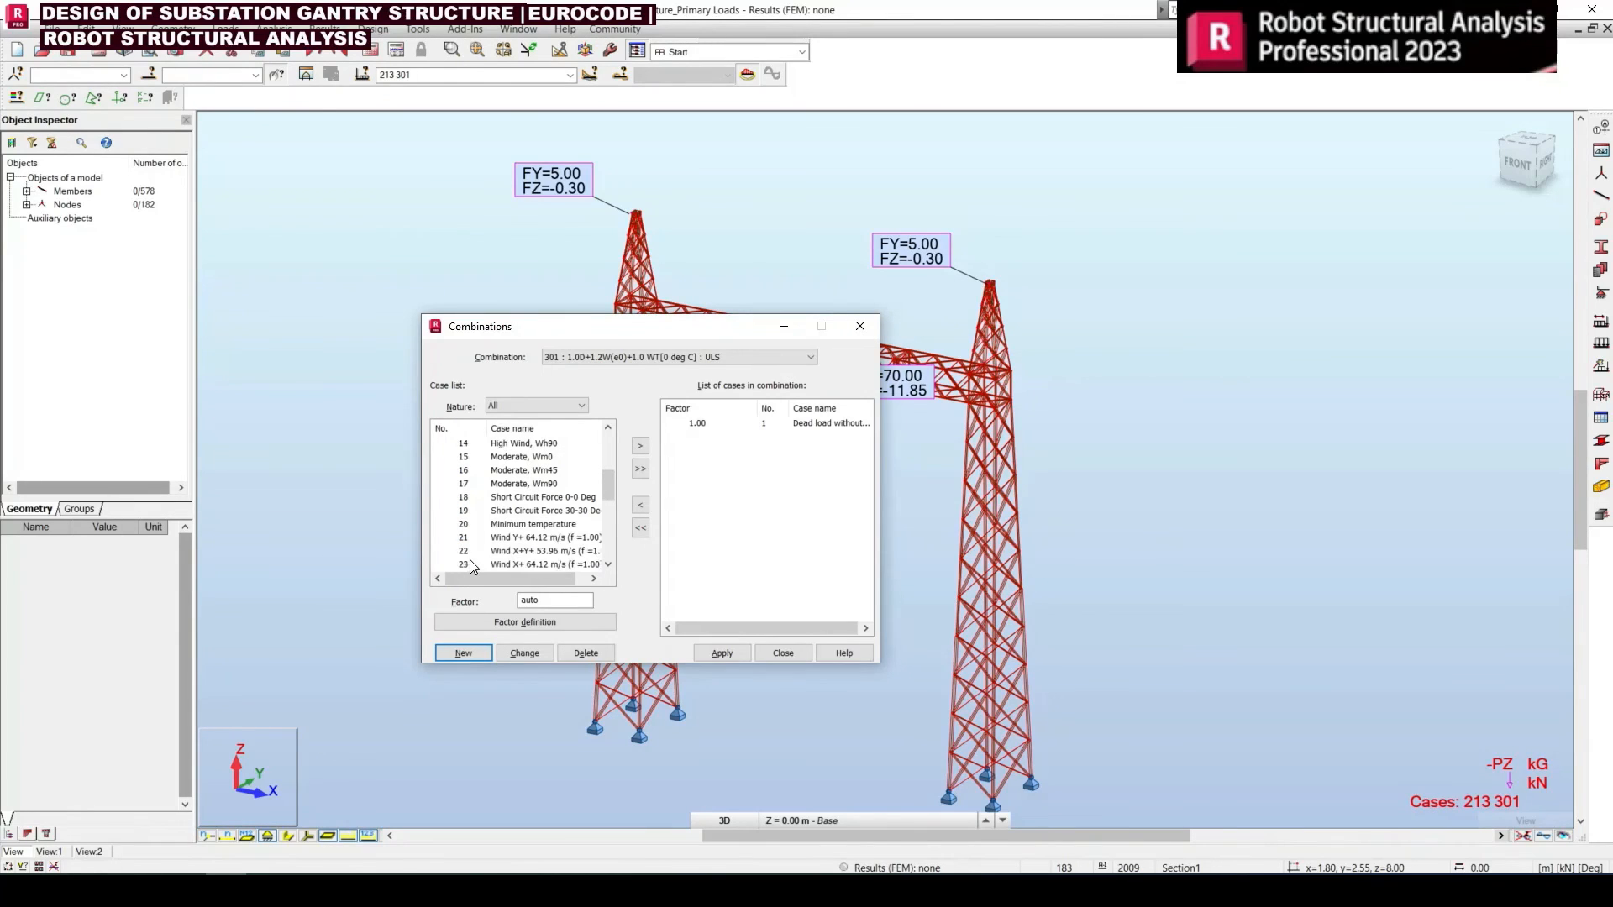
left_click(464, 536)
left_click_drag(541, 600, 508, 602)
left_click(640, 445)
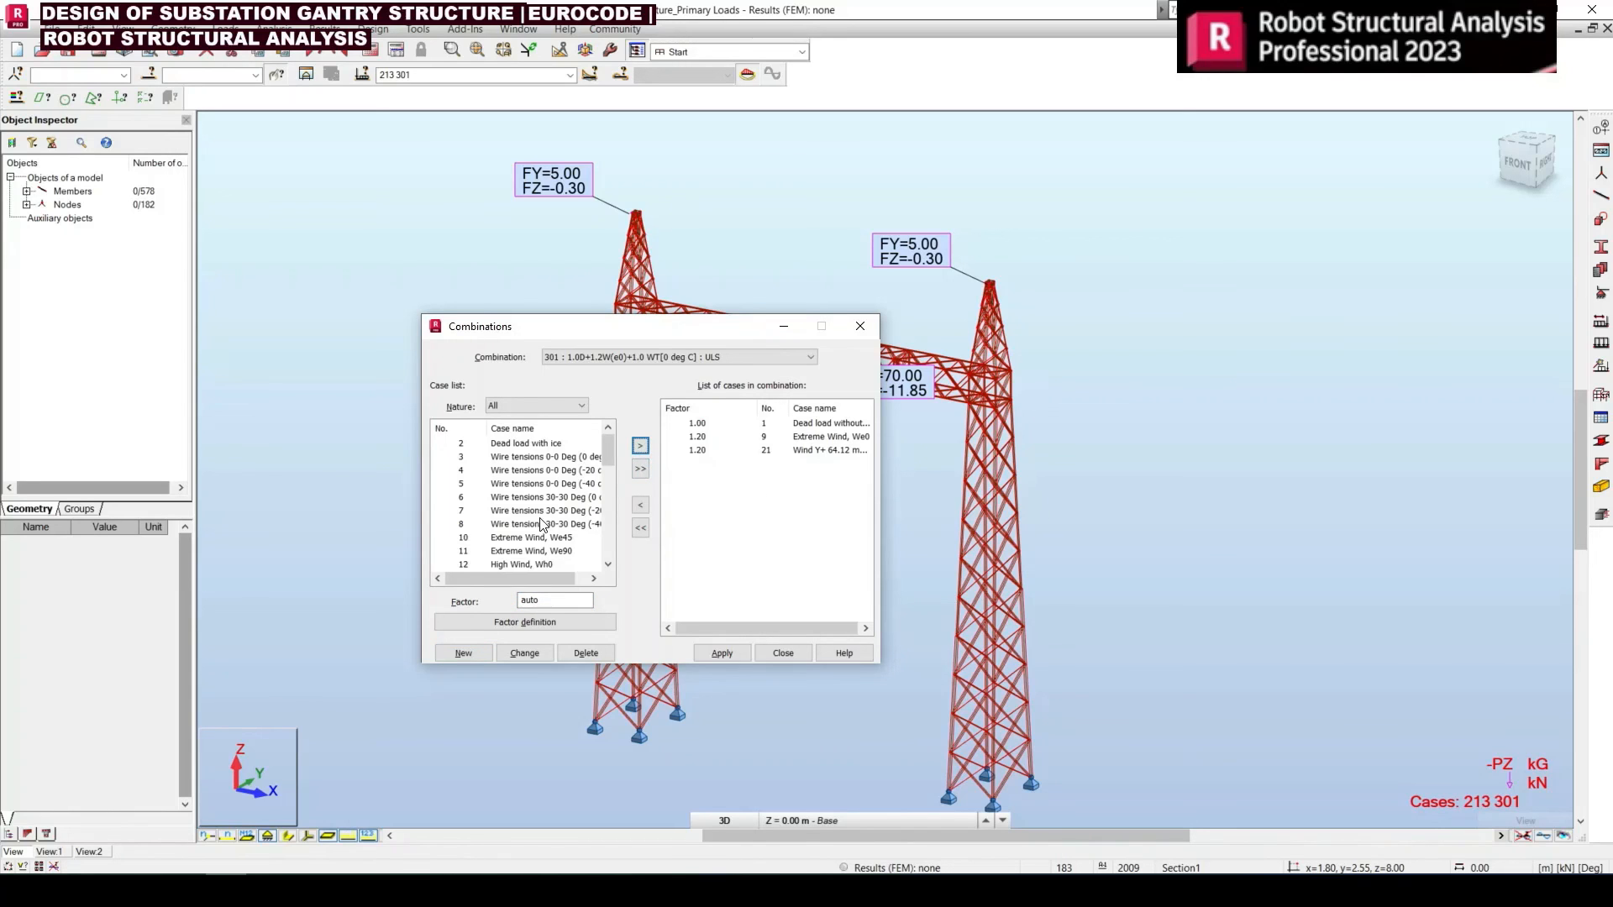
Check combination 301's wire tension case in Excel, add case 6 with factor 1, and apply the combination
key("alt+Tab")
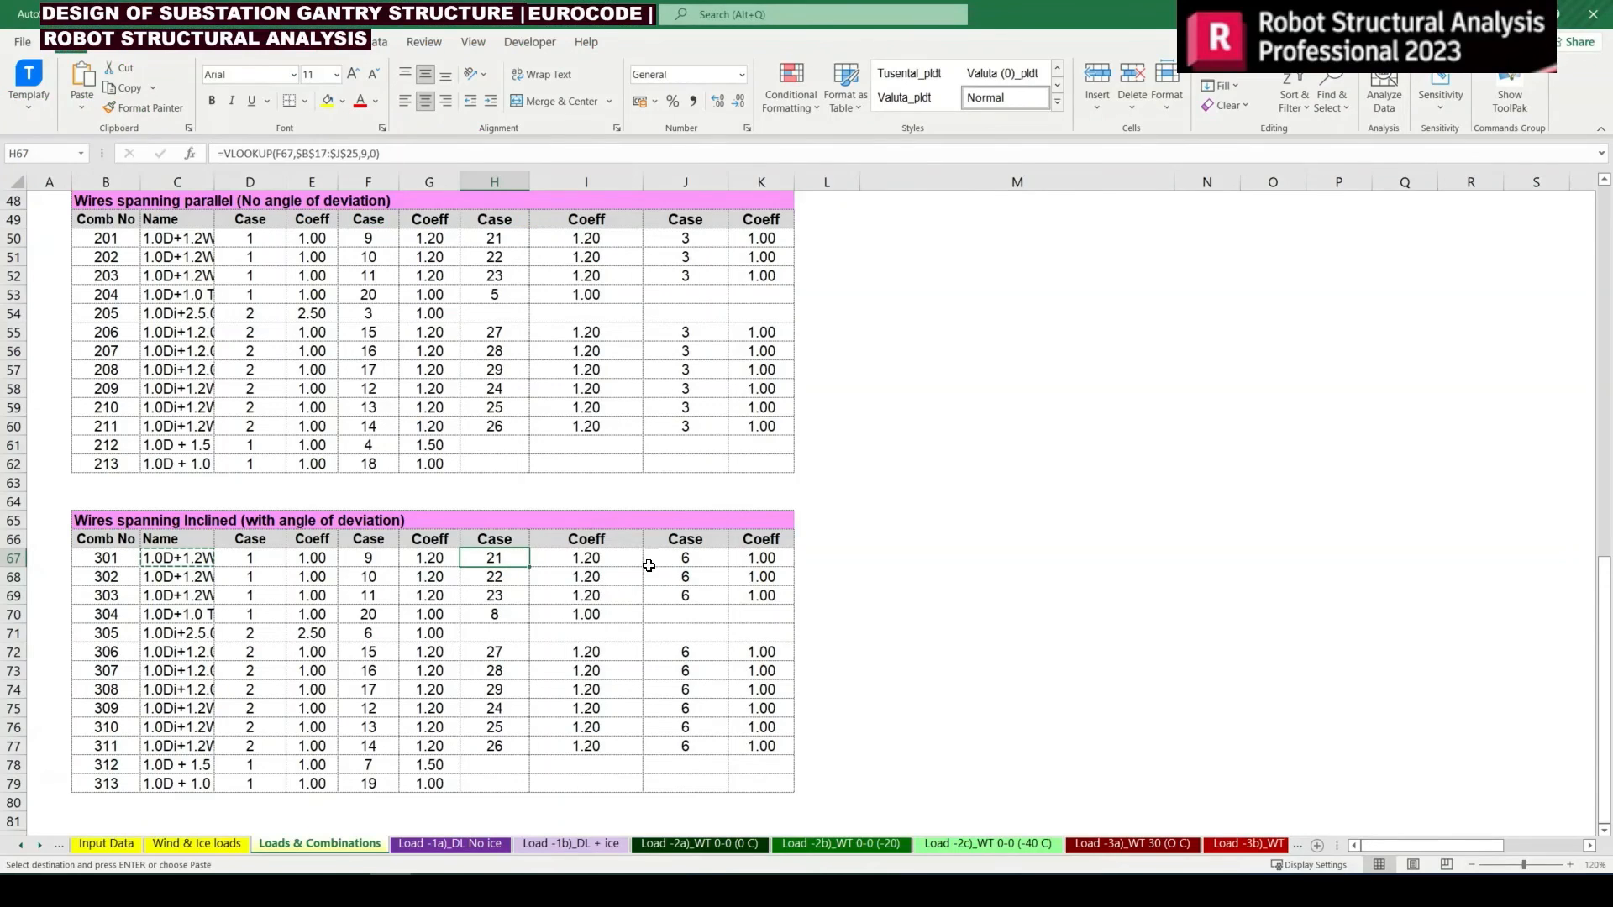
left_click(664, 563)
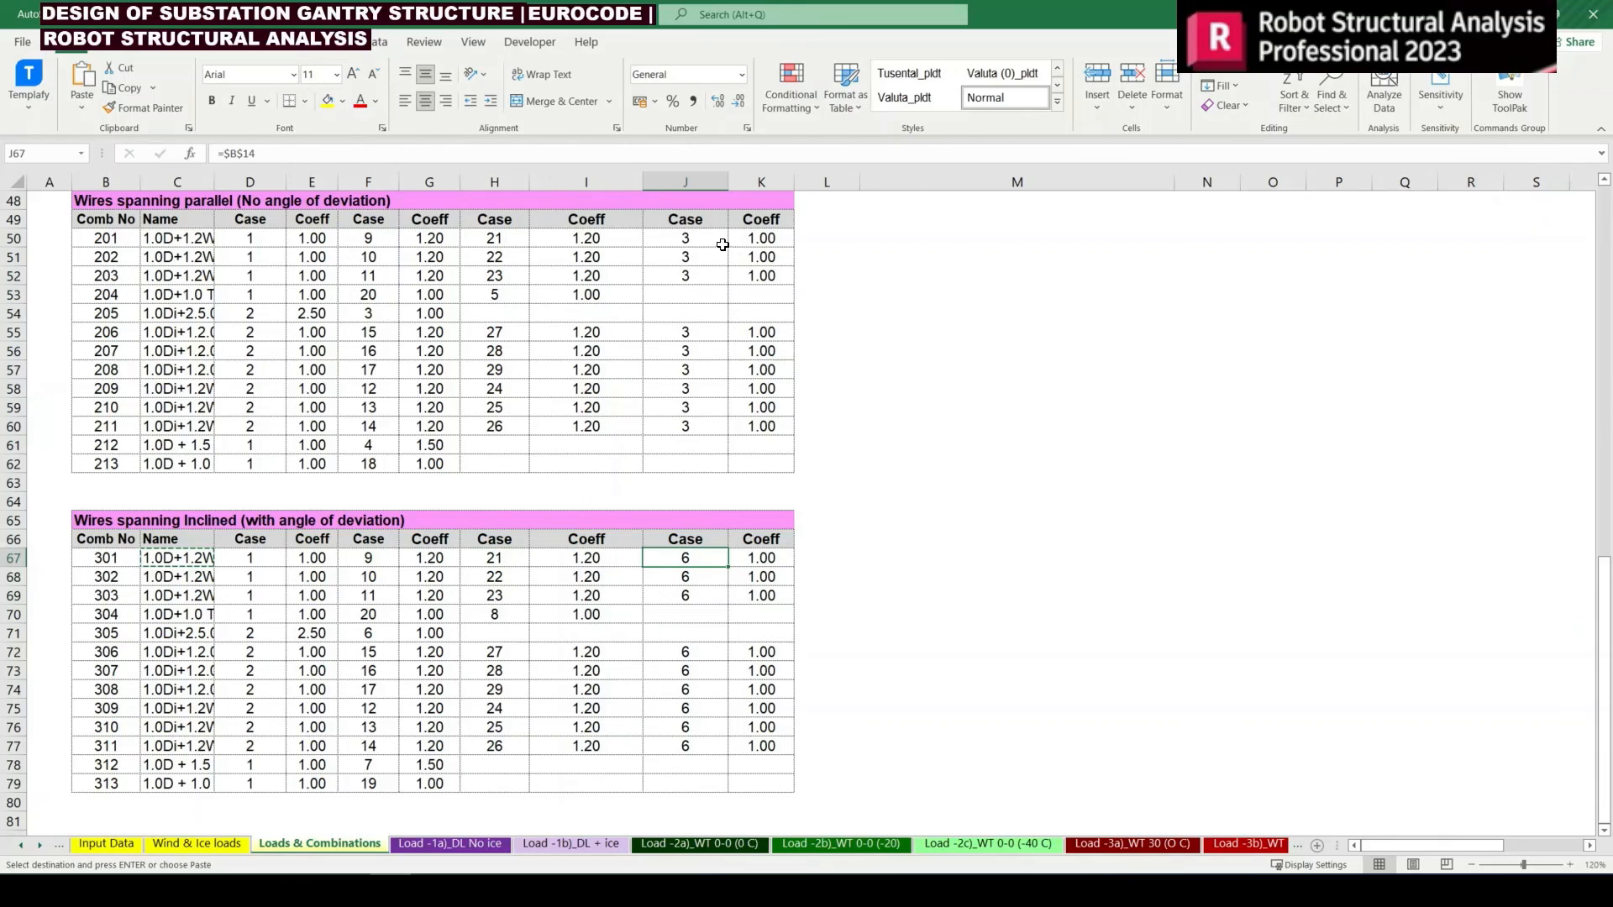
left_click_drag(696, 237, 766, 255)
left_click_drag(685, 558, 761, 559)
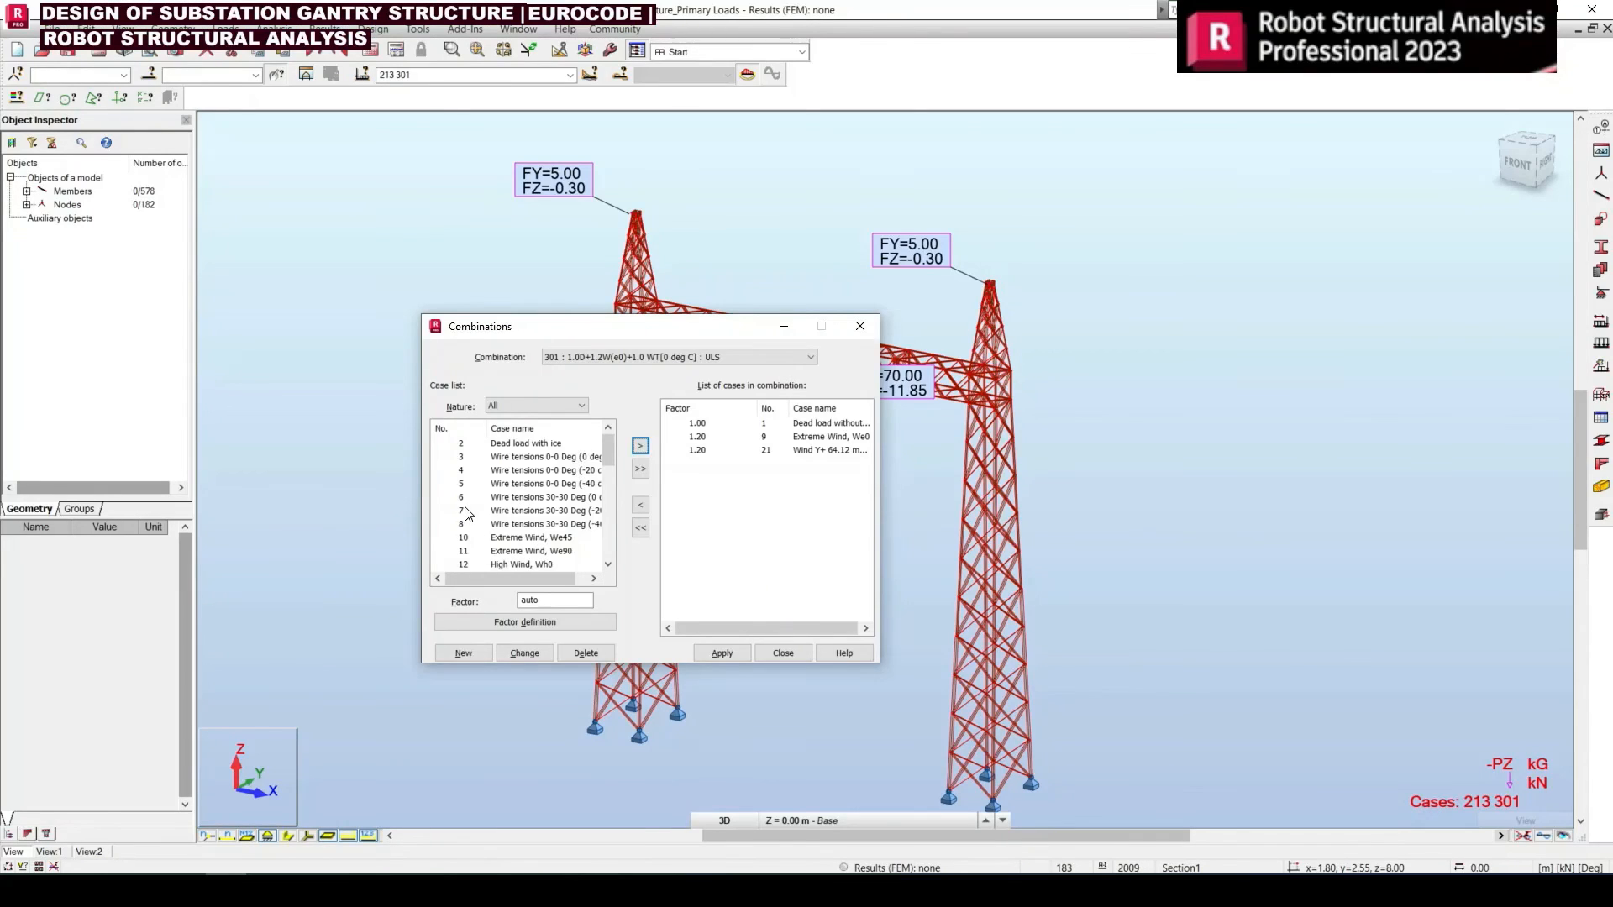
left_click(461, 498)
left_click_drag(548, 600, 485, 598)
type("1")
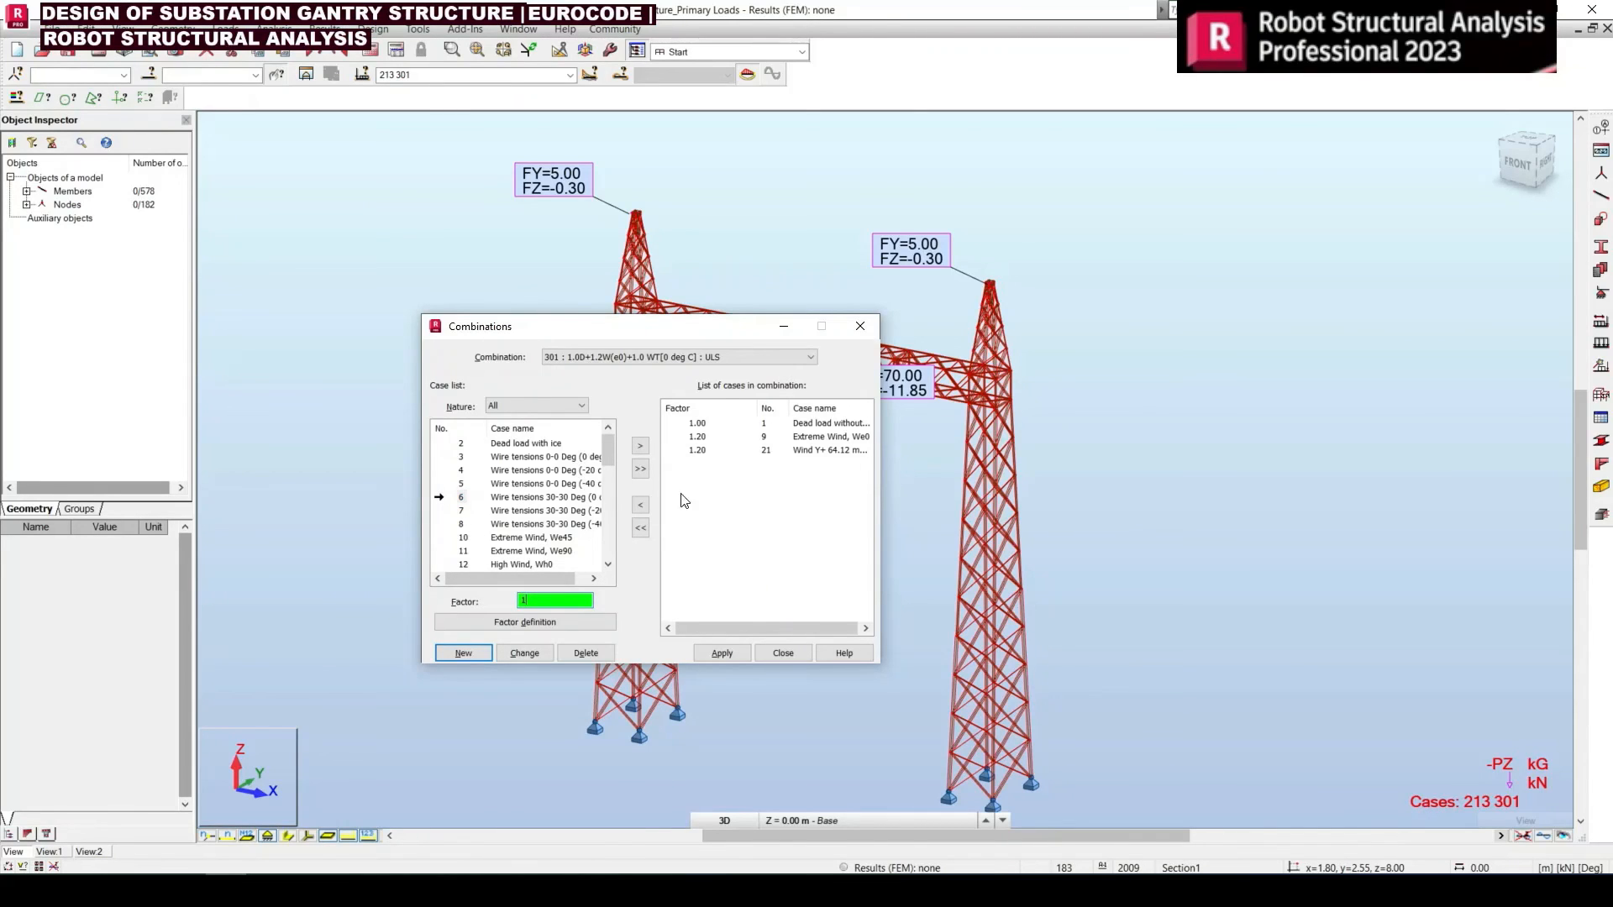
left_click(640, 446)
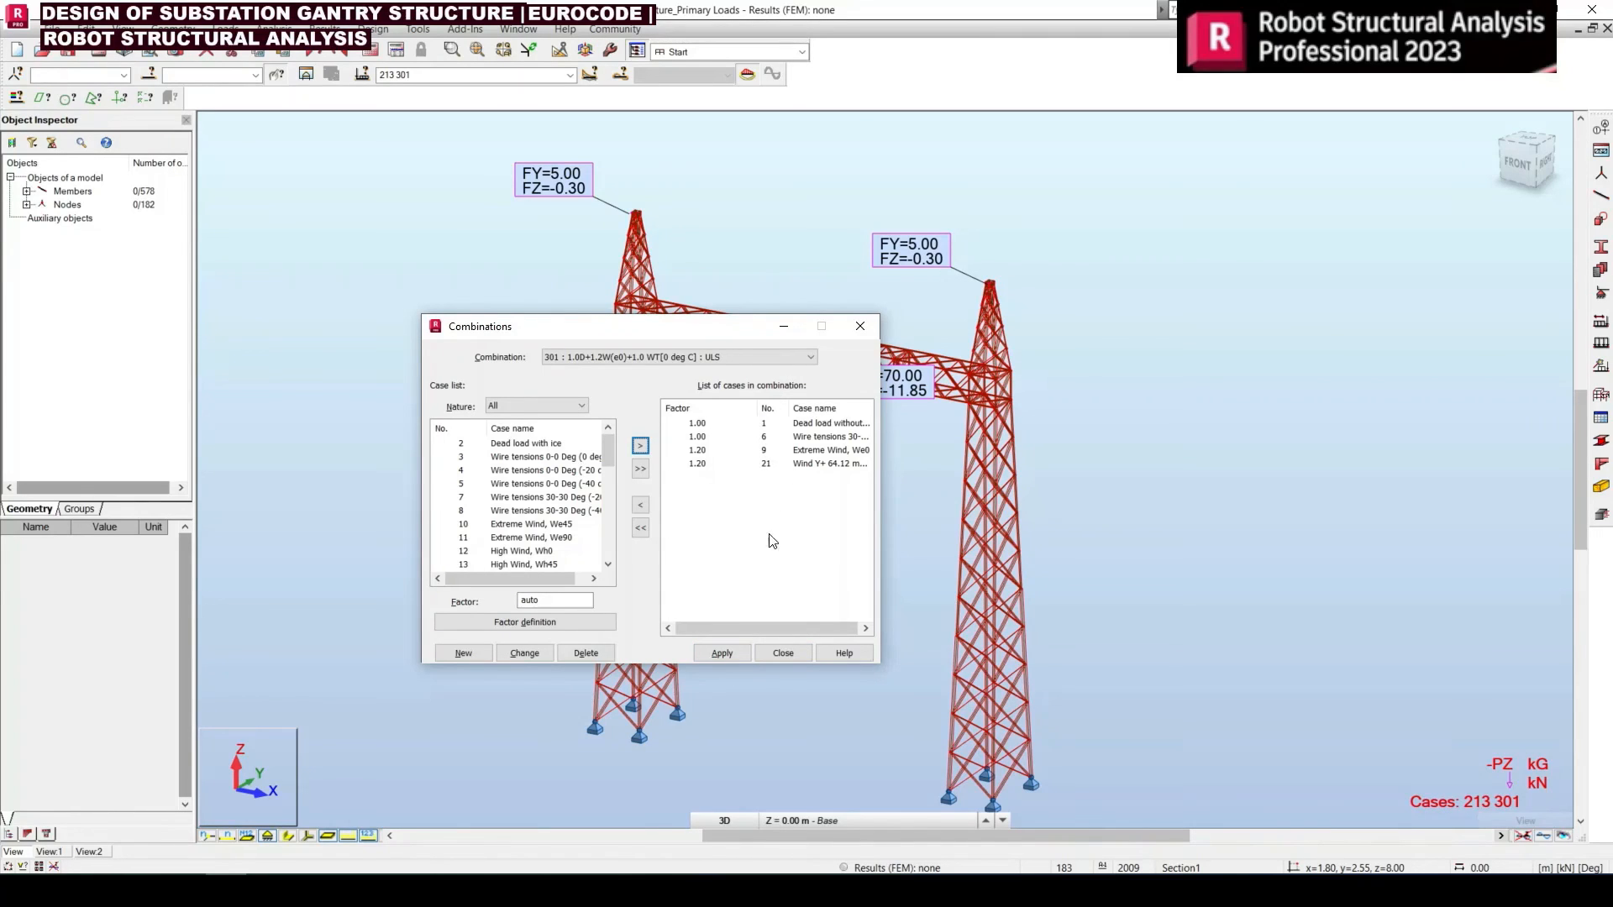
left_click(713, 653)
left_click(781, 652)
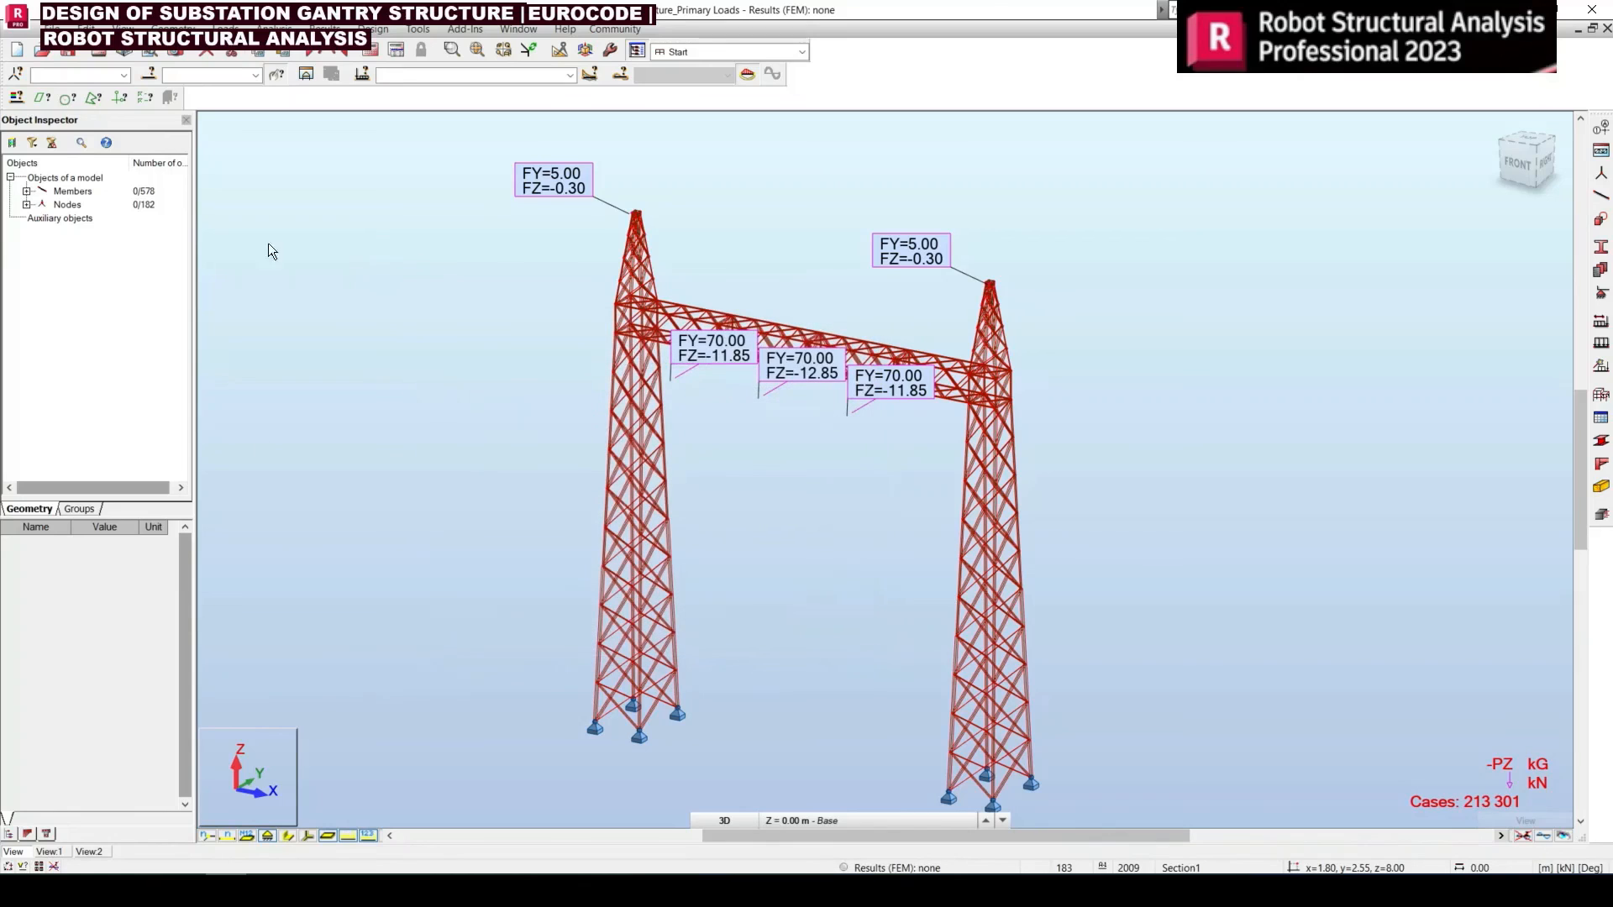
Open the combination table in its editable case and coefficient view
left_click(225, 29)
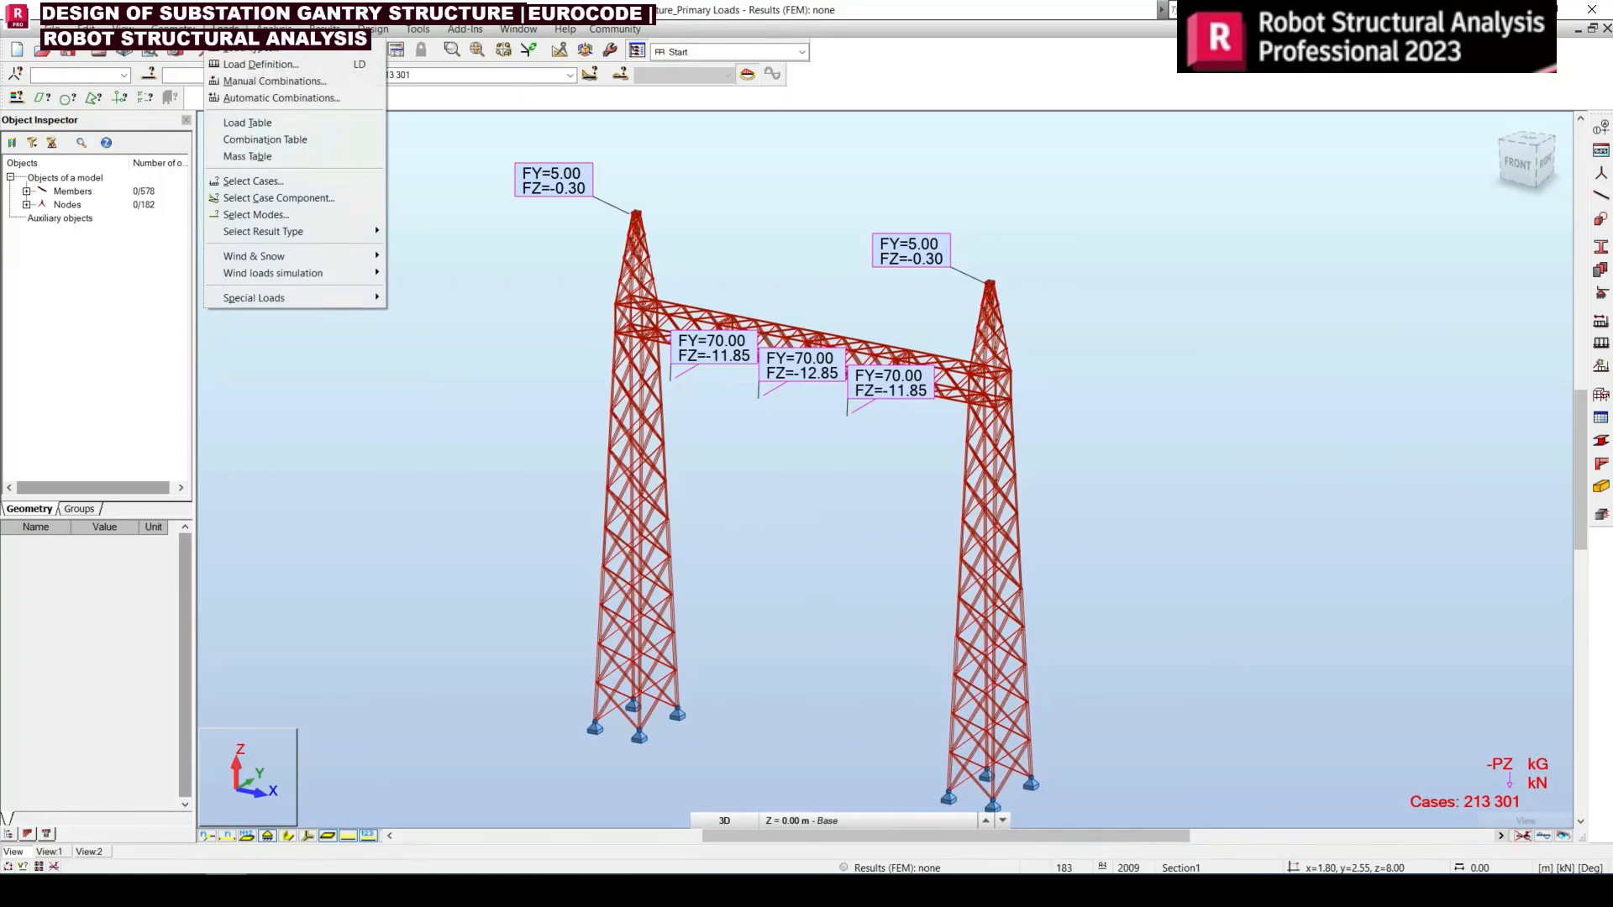
left_click(267, 137)
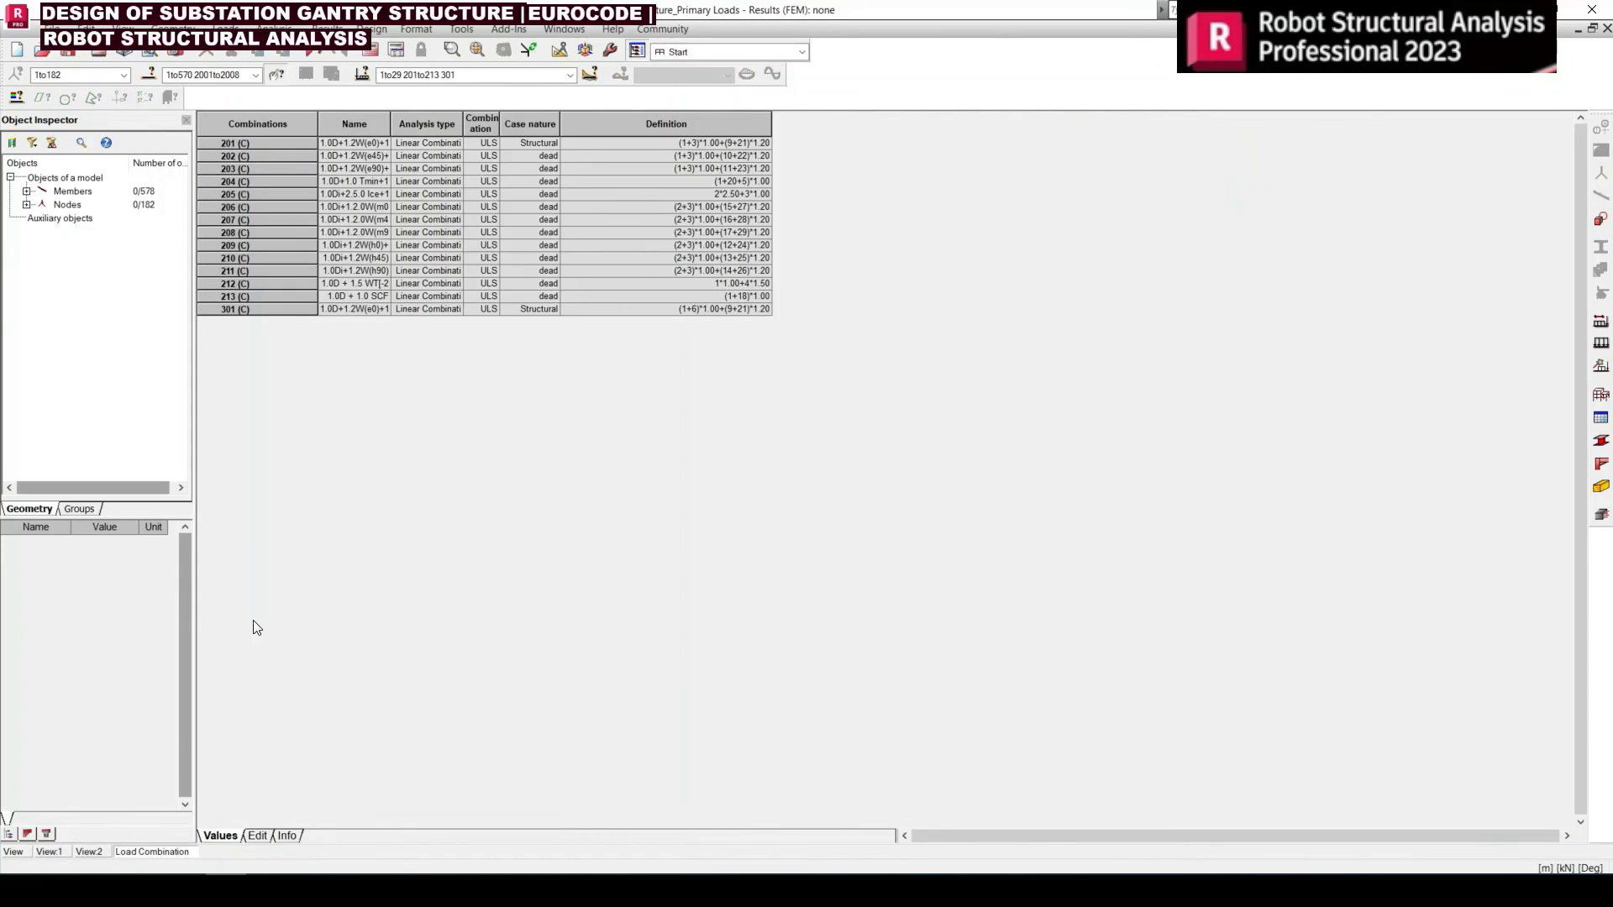
left_click(258, 836)
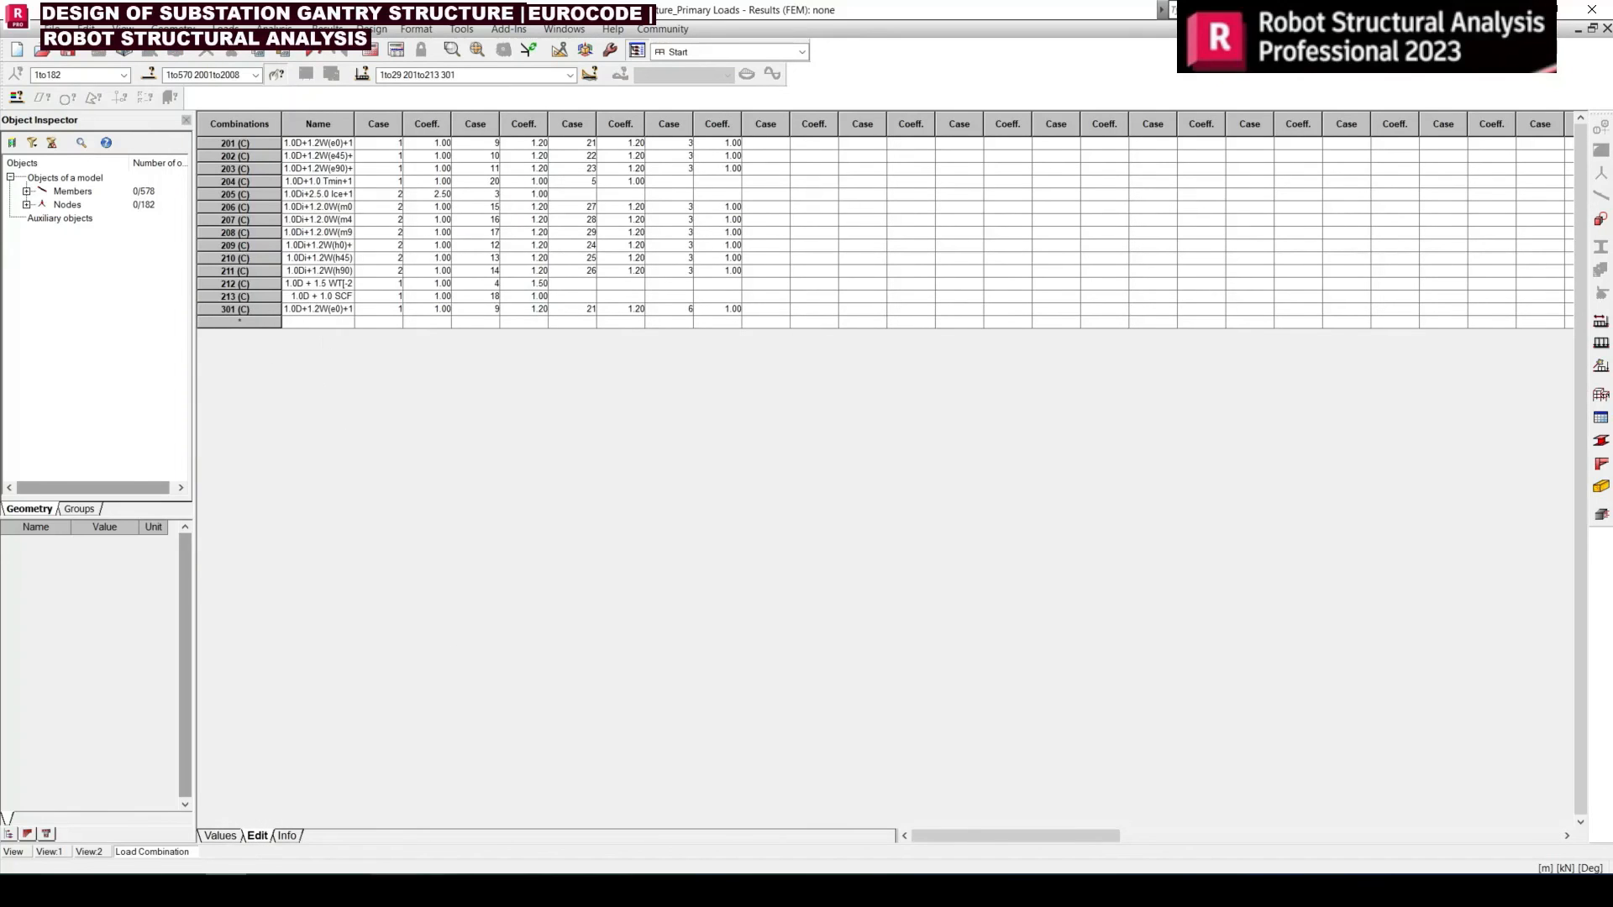
Copy the names, cases and coefficients of combinations 302–313 from Excel into the empty row below 301 in Robot's combination table
left_click(393, 890)
left_click(423, 631)
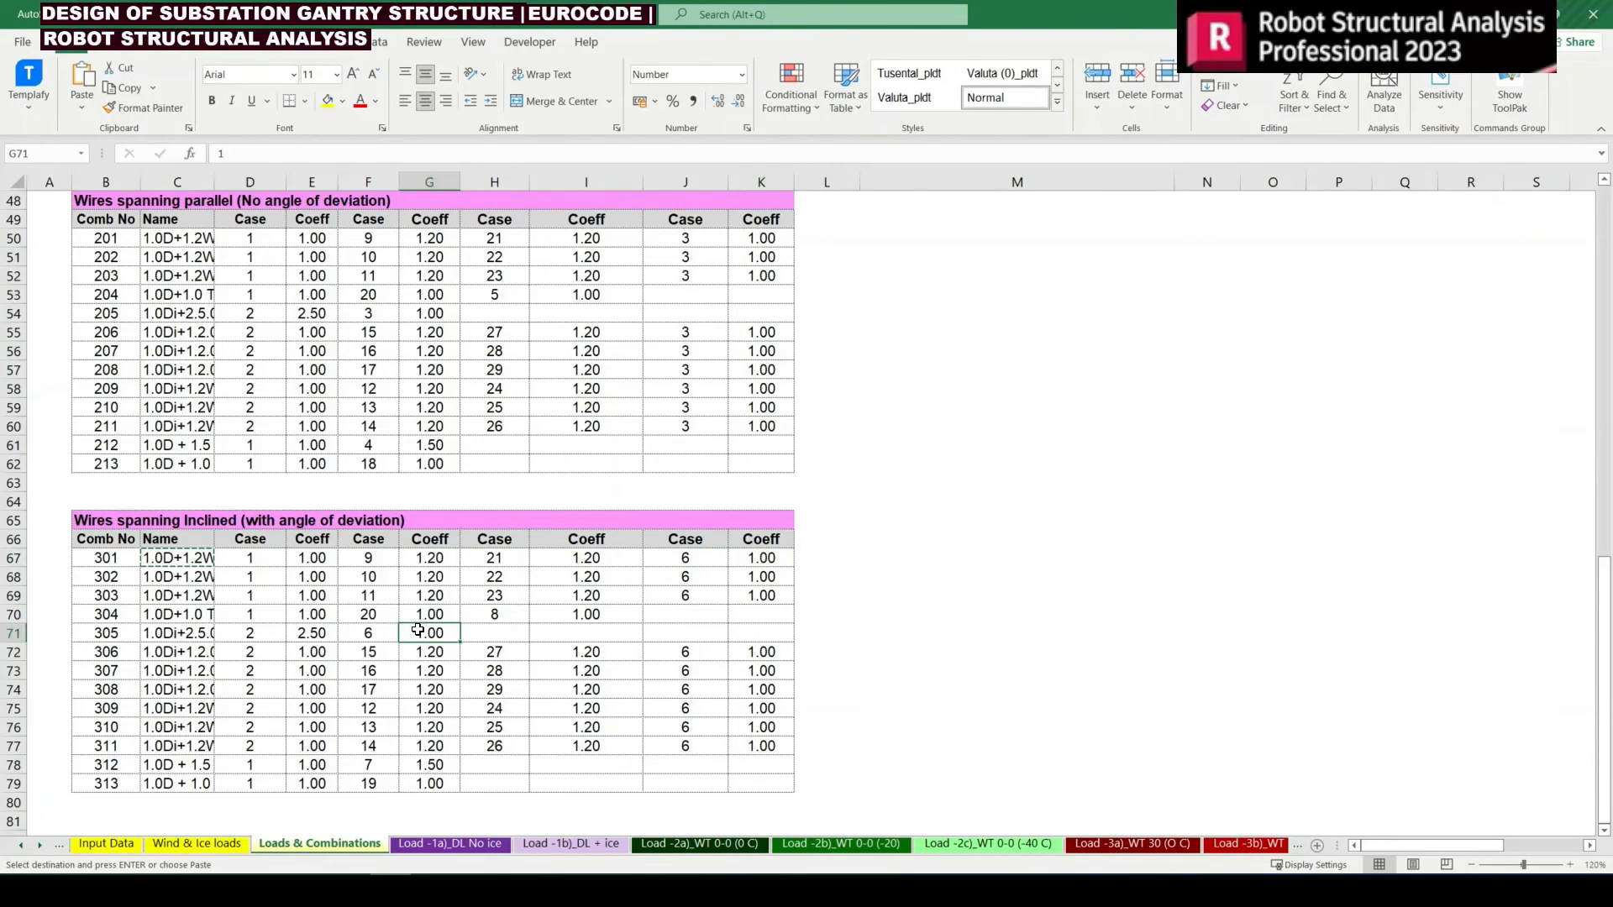
scroll(378, 611, "down", 2)
left_click_drag(168, 462, 748, 675)
key("ctrl+v")
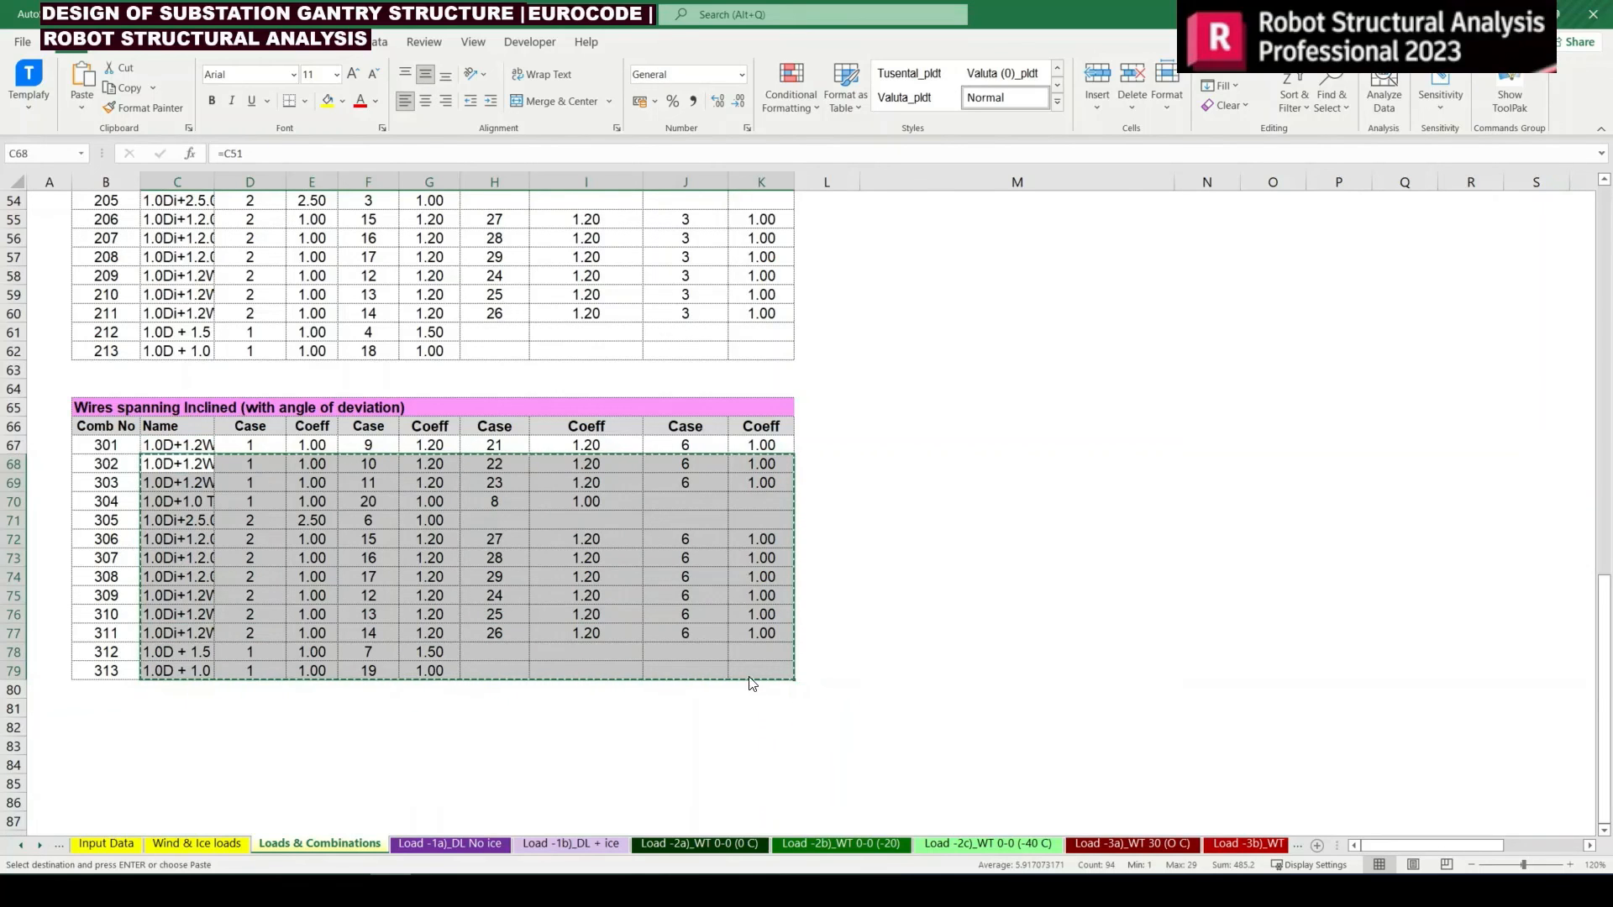
key("alt+Tab")
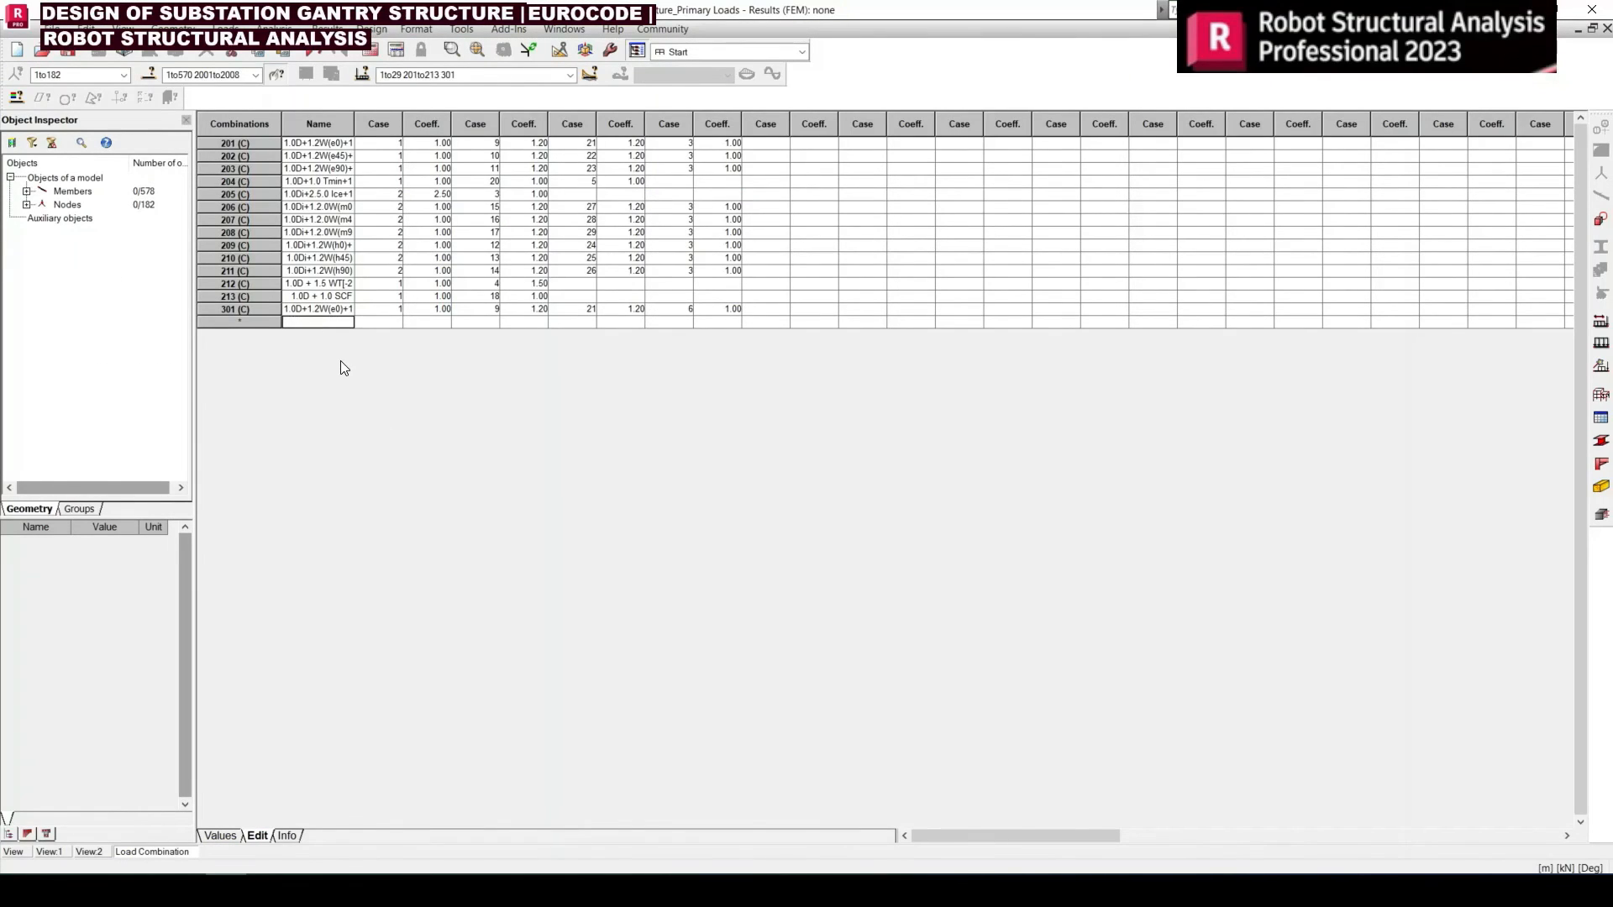
key("ctrl+v")
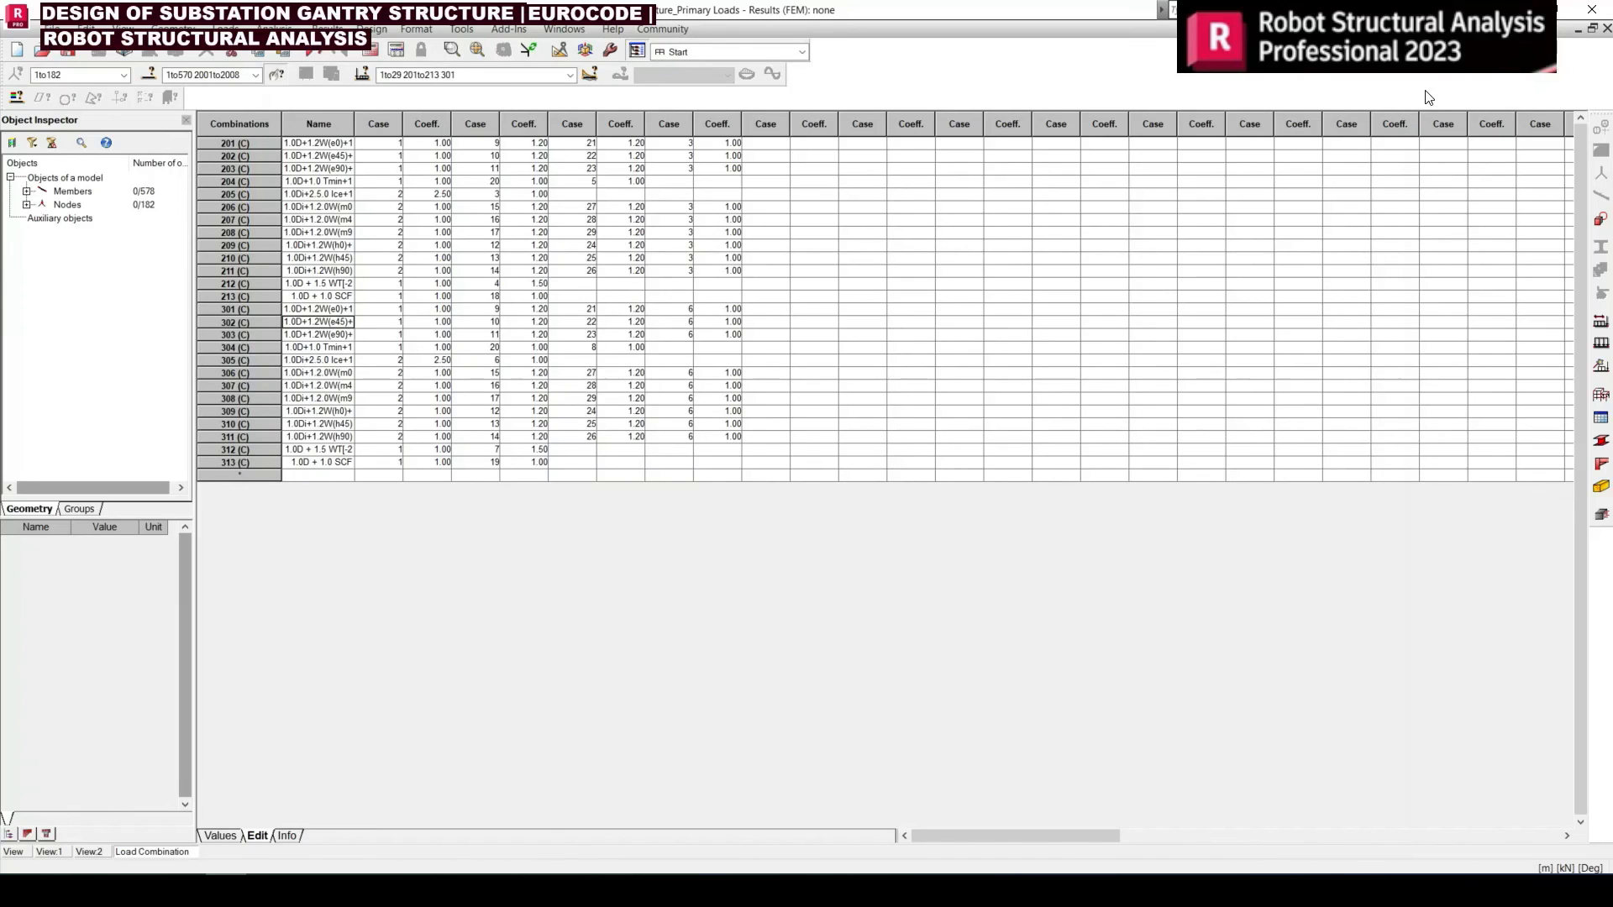
Close the combination table and display the loads of combination 313, 1.0D + 1.0 SCF, on the gantry model
left_click(1606, 29)
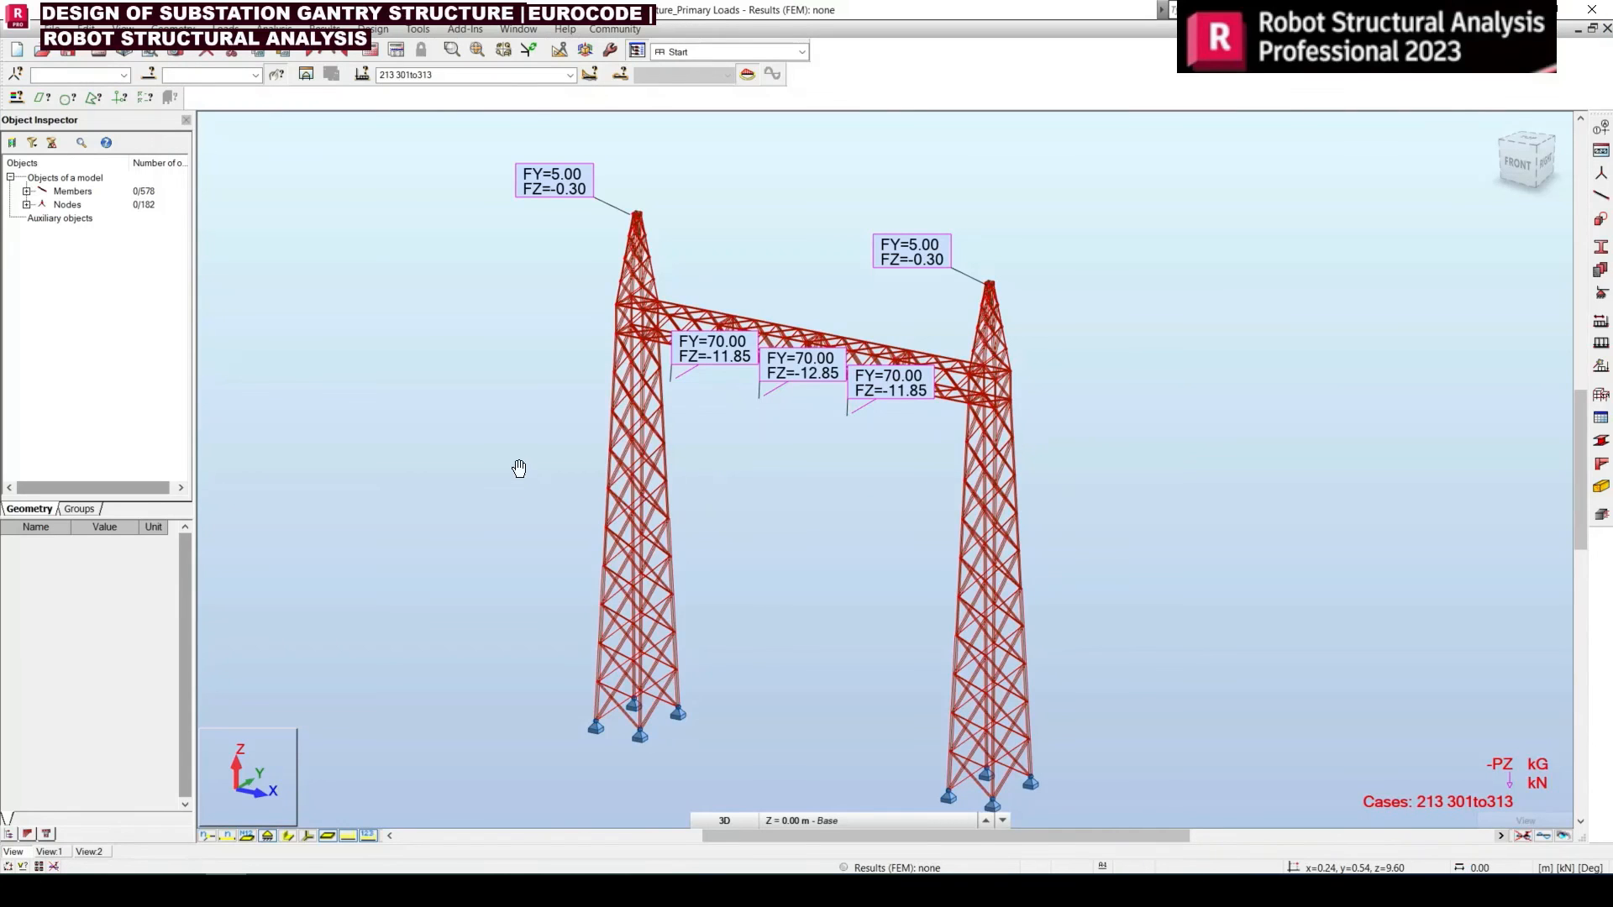
left_click(565, 75)
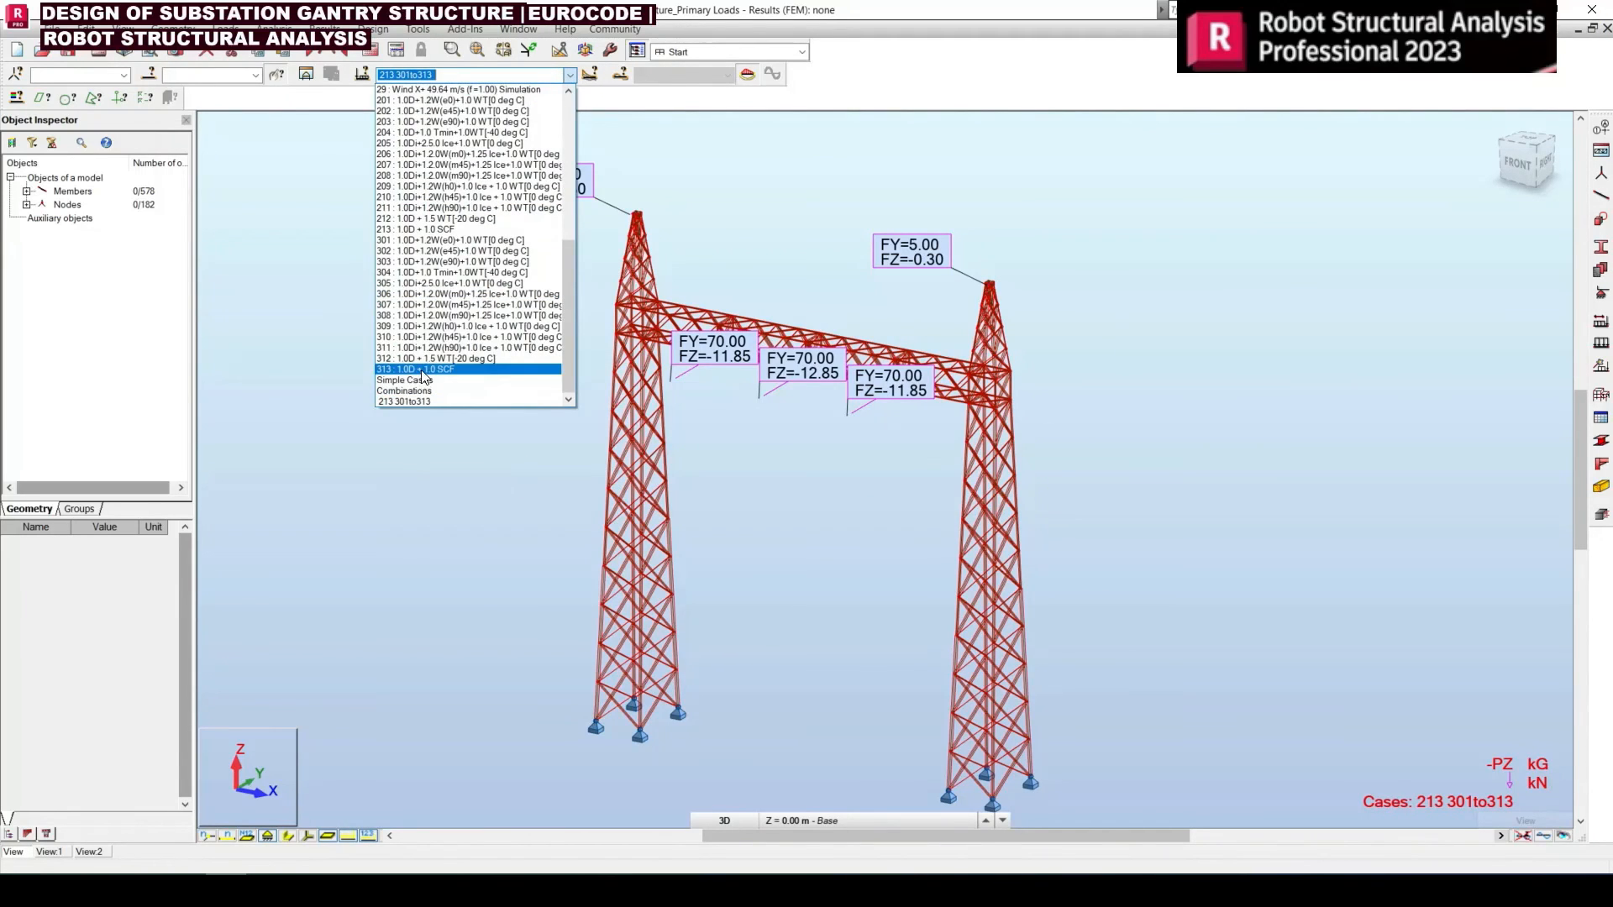
left_click(429, 370)
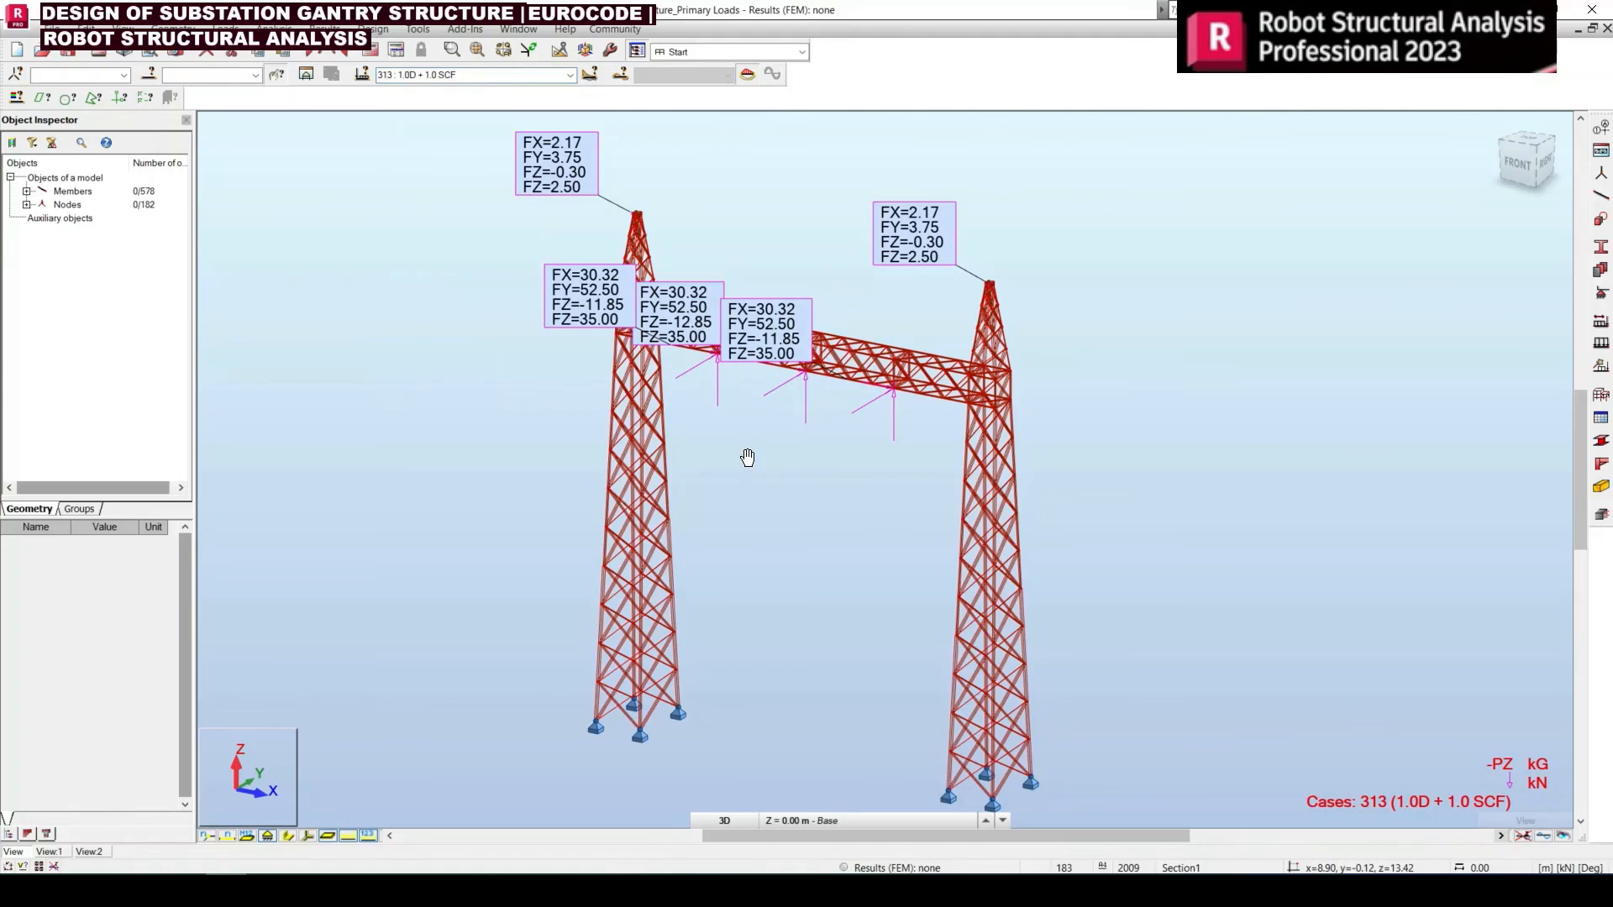